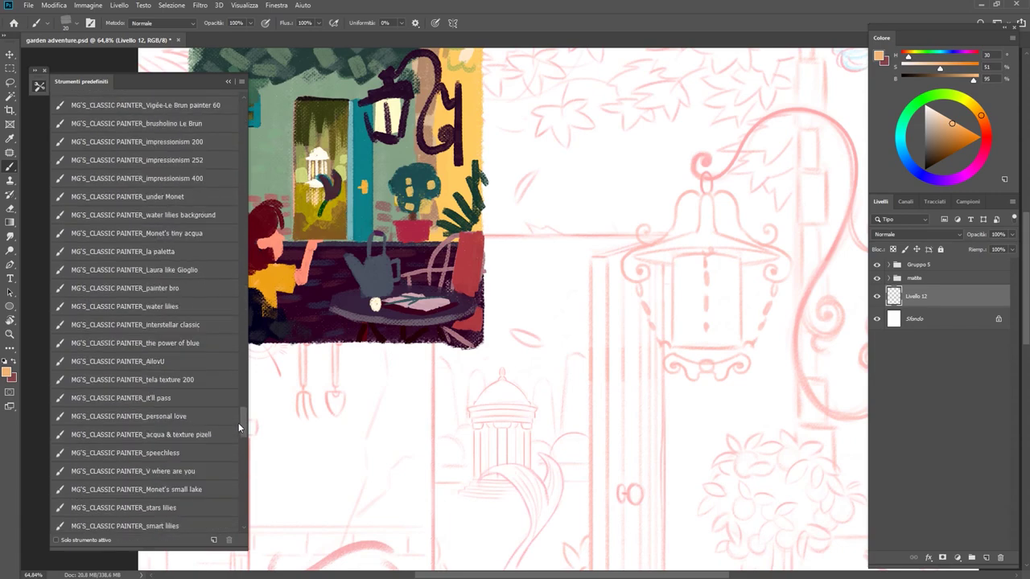
Step: Pick yellow and the impressionism 400 and tela texture 200 brushes, painting yellow over the right half
{"action": "left_click", "coordinate": [230, 178]}
{"action": "scroll", "coordinate": [230, 182], "scroll_direction": "down", "scroll_amount": 1}
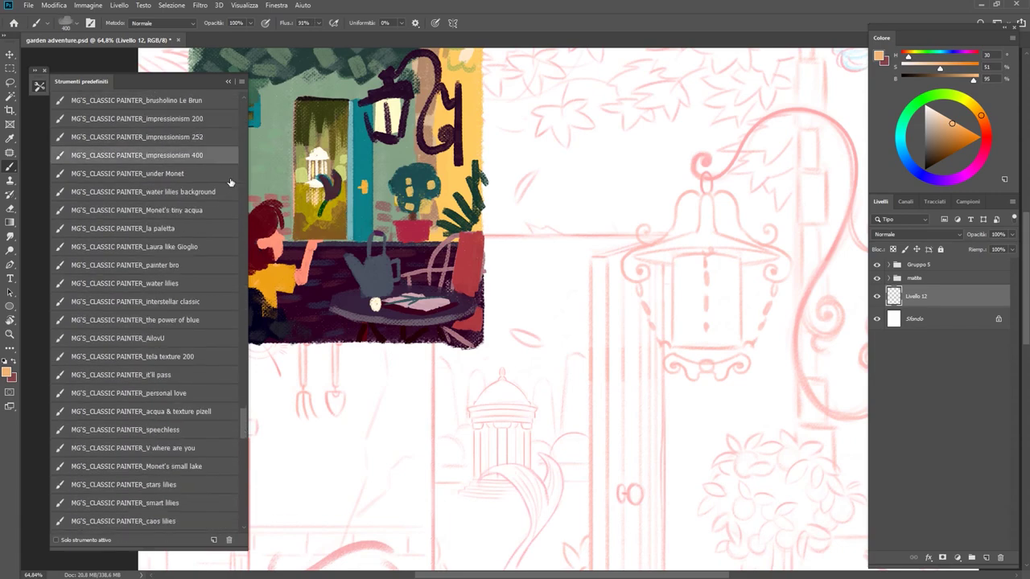
{"action": "left_click", "coordinate": [971, 104]}
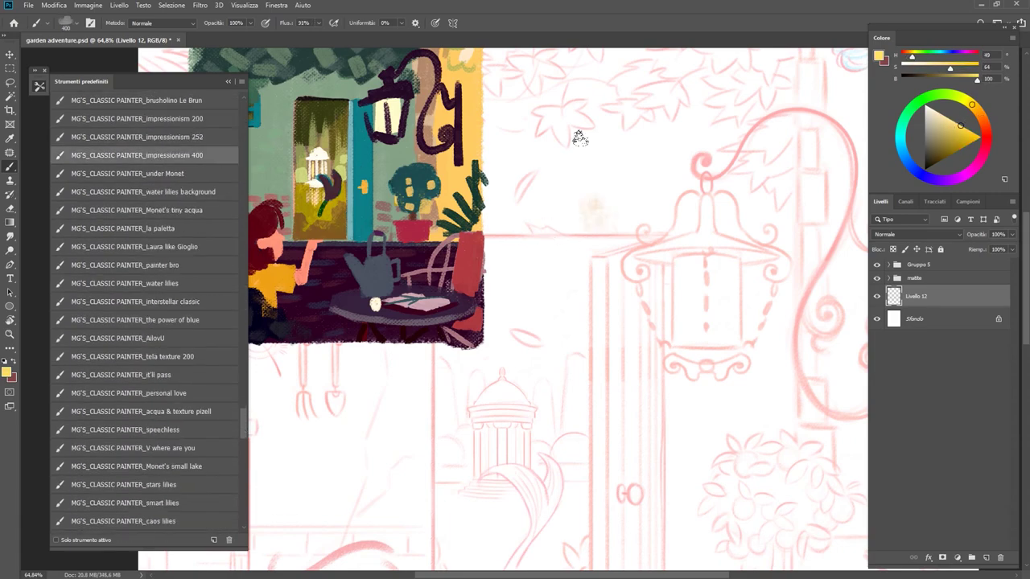
{"action": "left_click", "coordinate": [121, 357]}
{"action": "left_click_drag", "start_coordinate": [555, 80], "coordinate": [579, 306]}
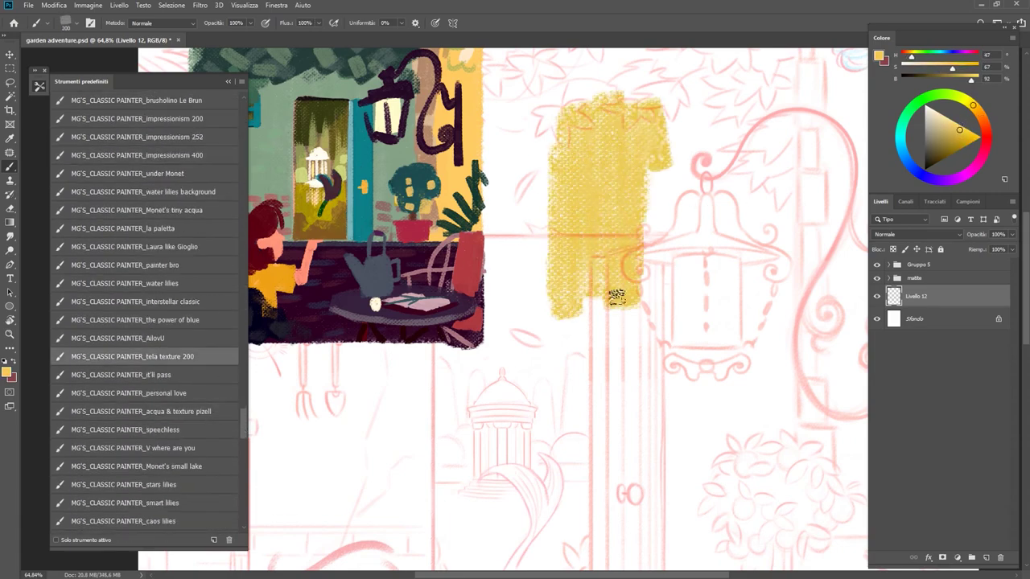
{"action": "scroll", "coordinate": [574, 160], "scroll_direction": "down", "scroll_amount": 3}
{"action": "key", "text": "bracketright"}
{"action": "key", "text": "bracketright"}
{"action": "left_click_drag", "start_coordinate": [554, 213], "coordinate": [579, 259]}
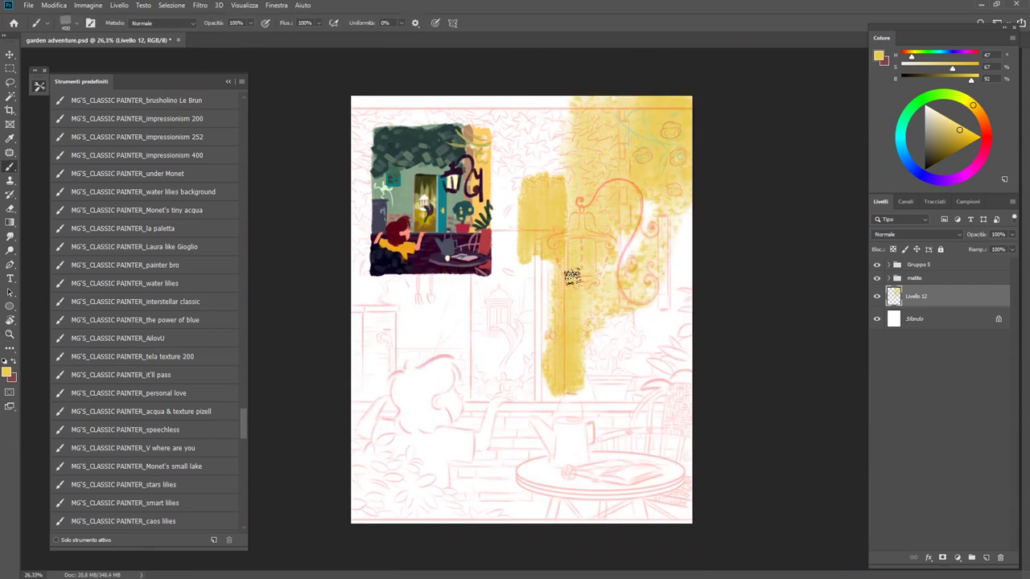
Step: Hide the coloured reference and brush broad yellow strokes across the top, left side and middle
{"action": "left_click", "coordinate": [877, 264]}
{"action": "left_click_drag", "start_coordinate": [340, 154], "coordinate": [340, 96]}
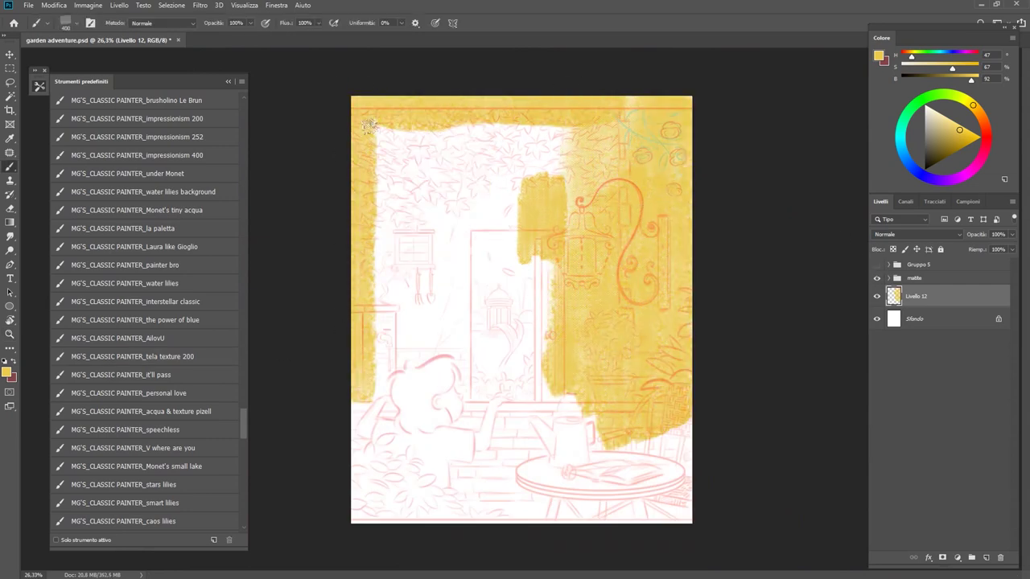
{"action": "left_click_drag", "start_coordinate": [395, 117], "coordinate": [413, 369]}
{"action": "left_click_drag", "start_coordinate": [410, 161], "coordinate": [398, 207]}
{"action": "key", "text": "bracketleft"}
{"action": "key", "text": "bracketleft"}
{"action": "key", "text": "bracketleft"}
{"action": "mouse_move", "coordinate": [498, 241]}
{"action": "left_mouse_down"}
{"action": "mouse_move", "coordinate": [491, 143]}
{"action": "mouse_move", "coordinate": [519, 242]}
{"action": "left_mouse_up"}
{"action": "scroll", "coordinate": [522, 241], "scroll_direction": "up", "scroll_amount": 2}
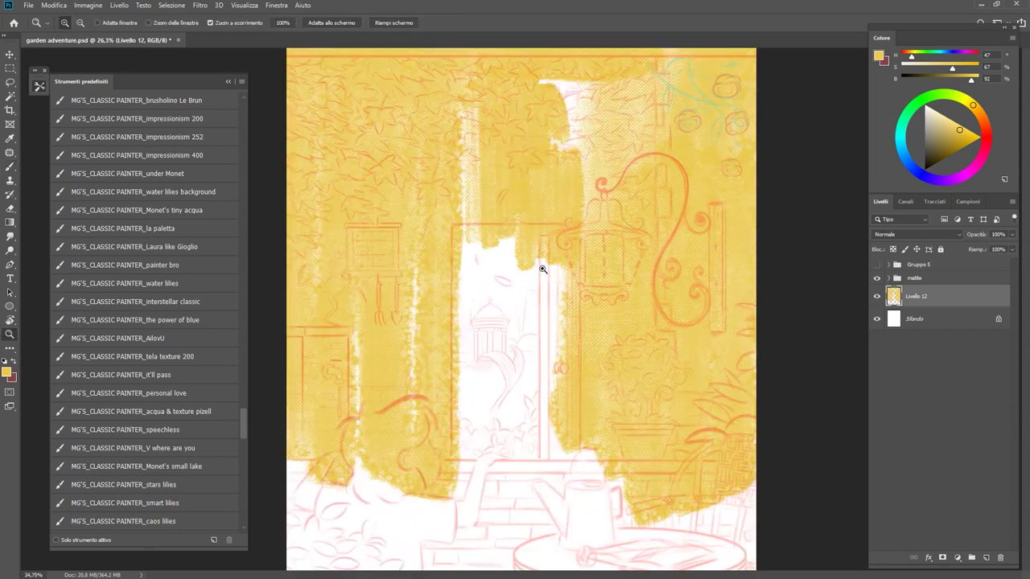
{"action": "mouse_move", "coordinate": [470, 209]}
{"action": "left_mouse_down"}
{"action": "mouse_move", "coordinate": [478, 496]}
{"action": "mouse_move", "coordinate": [561, 237]}
{"action": "mouse_move", "coordinate": [563, 483]}
{"action": "left_mouse_up"}
Step: Hide the pencil sketch, fill remaining white gaps with the paletta cardboard brushes, and add Livello 13
{"action": "left_click", "coordinate": [877, 278]}
{"action": "left_click_drag", "start_coordinate": [487, 126], "coordinate": [518, 320]}
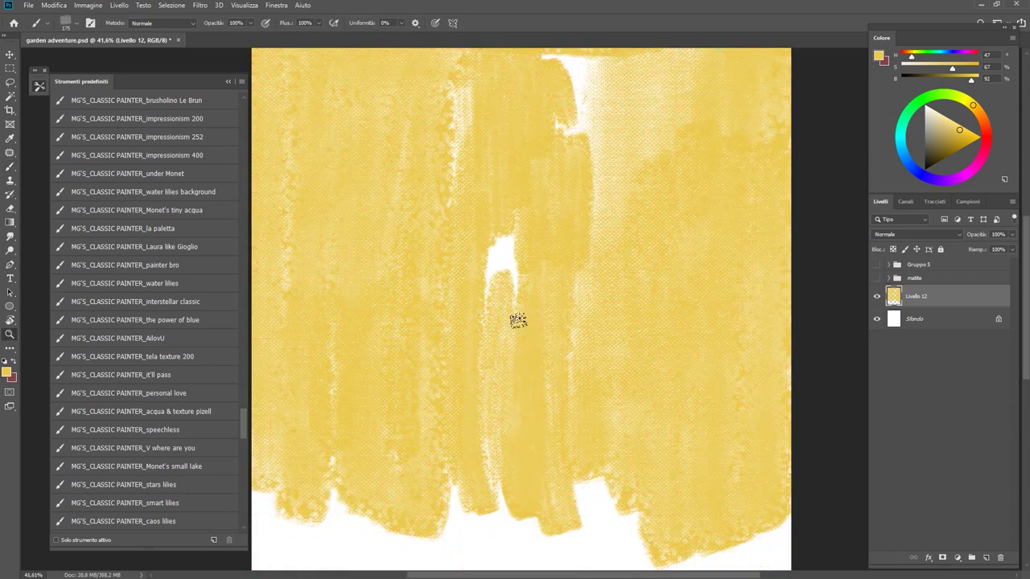
{"action": "scroll", "coordinate": [517, 319], "scroll_direction": "down", "scroll_amount": 2}
{"action": "left_click_drag", "start_coordinate": [566, 94], "coordinate": [442, 336]}
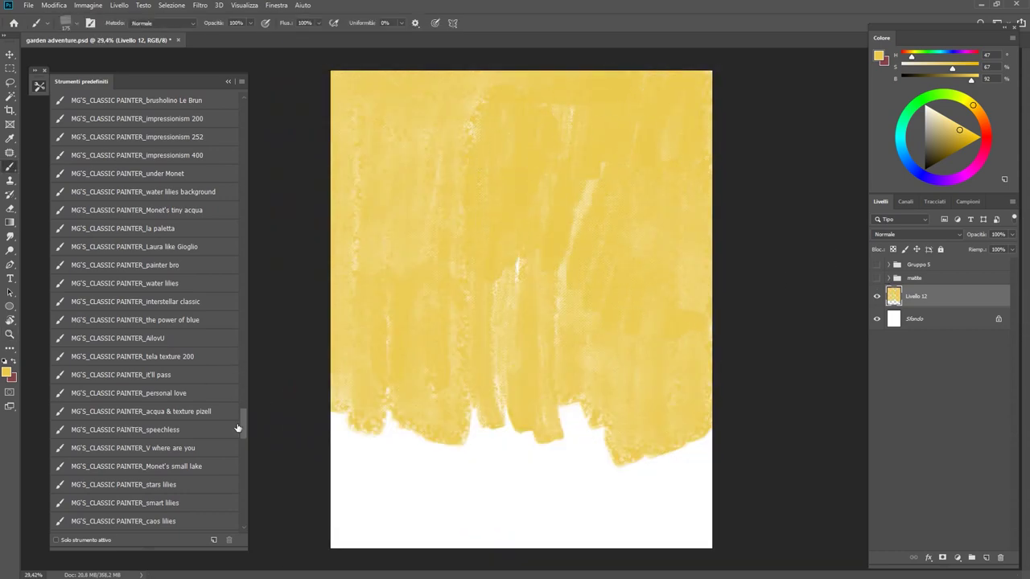
{"action": "left_click_drag", "start_coordinate": [239, 427], "coordinate": [241, 458]}
{"action": "left_click", "coordinate": [142, 402]}
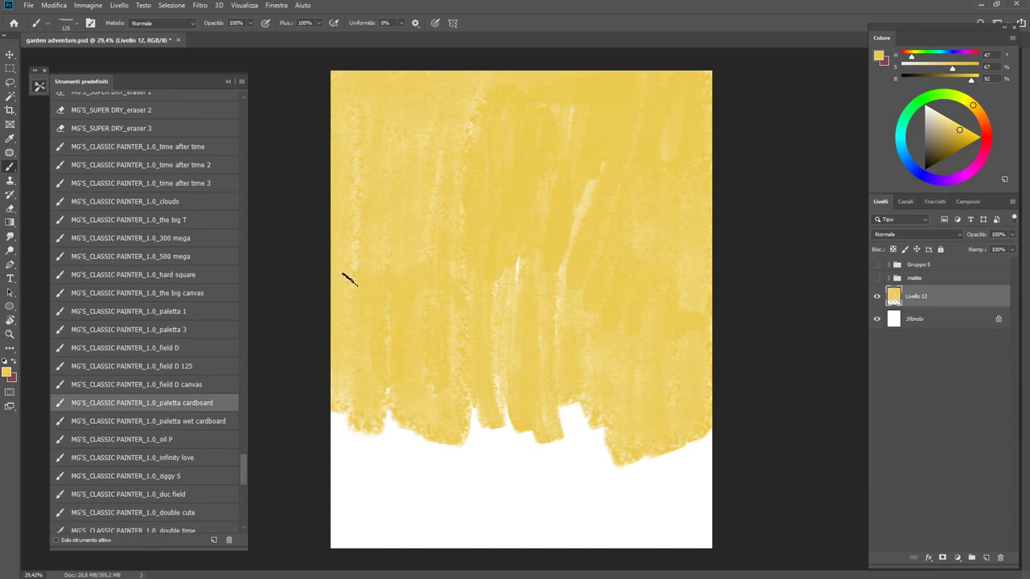
{"action": "mouse_move", "coordinate": [480, 119]}
{"action": "left_mouse_down"}
{"action": "mouse_move", "coordinate": [501, 292]}
{"action": "mouse_move", "coordinate": [520, 258]}
{"action": "left_mouse_up"}
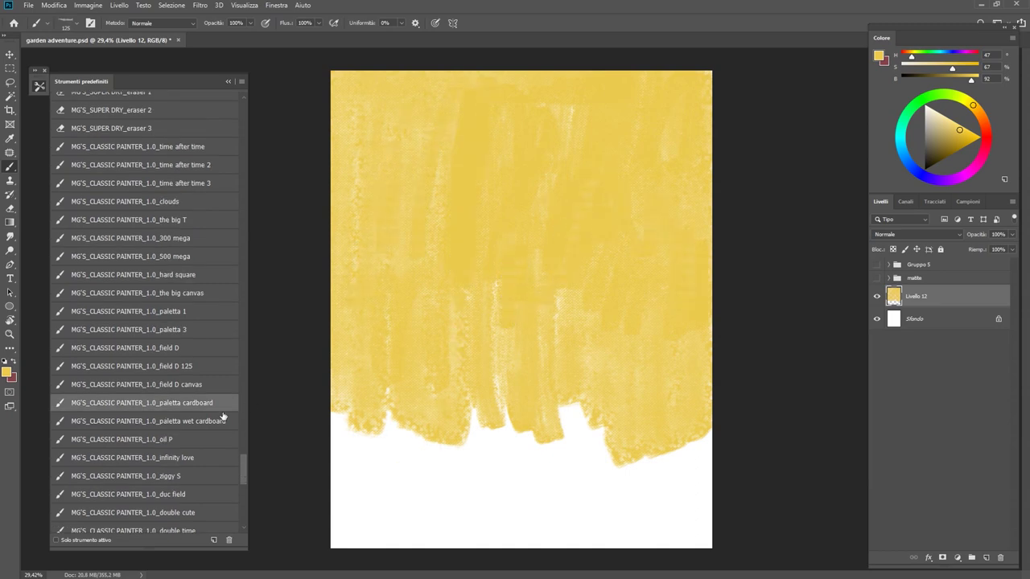
{"action": "left_click", "coordinate": [145, 421]}
{"action": "mouse_move", "coordinate": [386, 475]}
{"action": "left_mouse_down"}
{"action": "mouse_move", "coordinate": [360, 501]}
{"action": "mouse_move", "coordinate": [427, 434]}
{"action": "left_mouse_up"}
{"action": "left_click", "coordinate": [986, 556]}
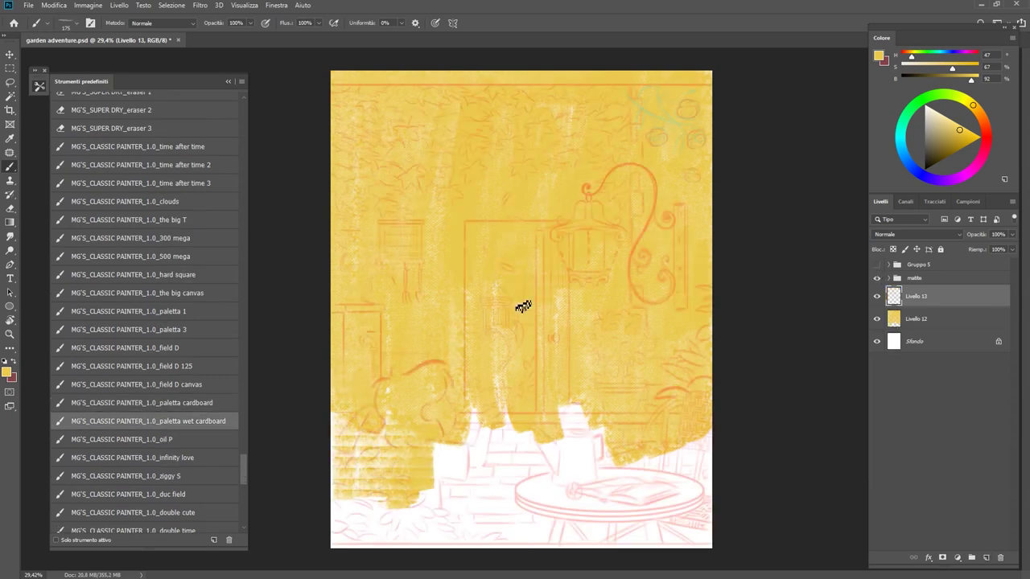
Step: Pick a grey-green and paint it at the top right, along the left edge and lower left
{"action": "left_click", "coordinate": [483, 216], "text": "alt"}
{"action": "left_click", "coordinate": [877, 264]}
{"action": "left_click_drag", "start_coordinate": [652, 76], "coordinate": [579, 128]}
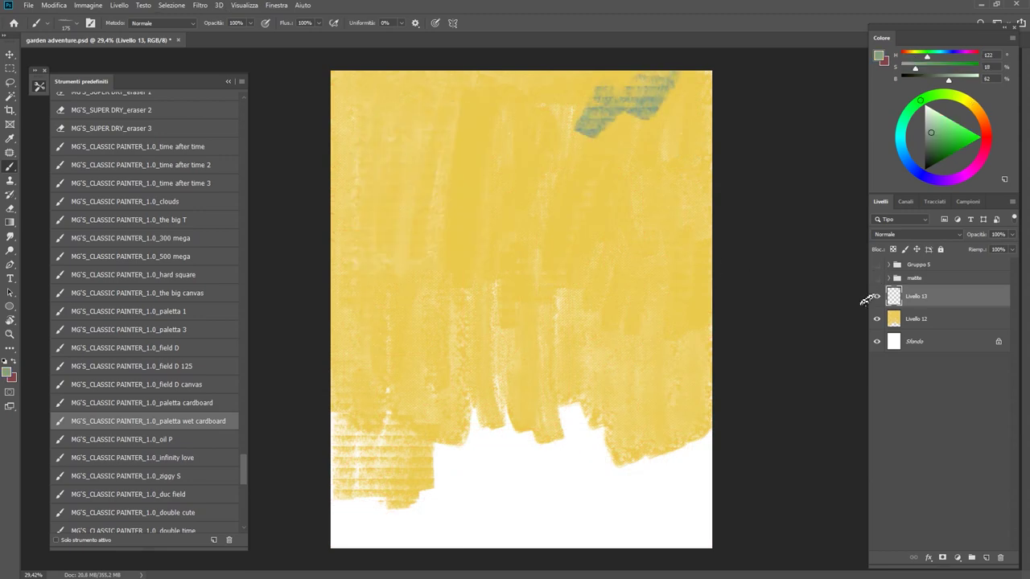
{"action": "mouse_move", "coordinate": [338, 326]}
{"action": "left_mouse_down"}
{"action": "mouse_move", "coordinate": [334, 170]}
{"action": "mouse_move", "coordinate": [430, 225]}
{"action": "mouse_move", "coordinate": [421, 168]}
{"action": "left_mouse_up"}
{"action": "left_click", "coordinate": [877, 278]}
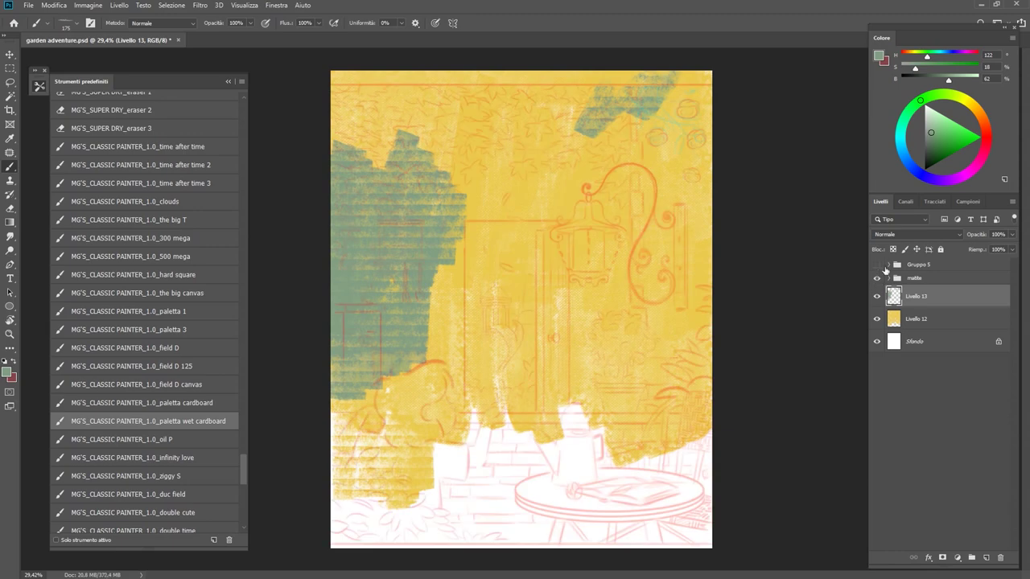
{"action": "mouse_move", "coordinate": [428, 307]}
{"action": "left_mouse_down"}
{"action": "mouse_move", "coordinate": [395, 391]}
{"action": "mouse_move", "coordinate": [375, 363]}
{"action": "mouse_move", "coordinate": [451, 362]}
{"action": "mouse_move", "coordinate": [463, 274]}
{"action": "left_mouse_up"}
Step: Test the field D 125, ziggy S and double cute brushes, undoing the trials, and return to paletta 3
{"action": "left_click", "coordinate": [221, 366]}
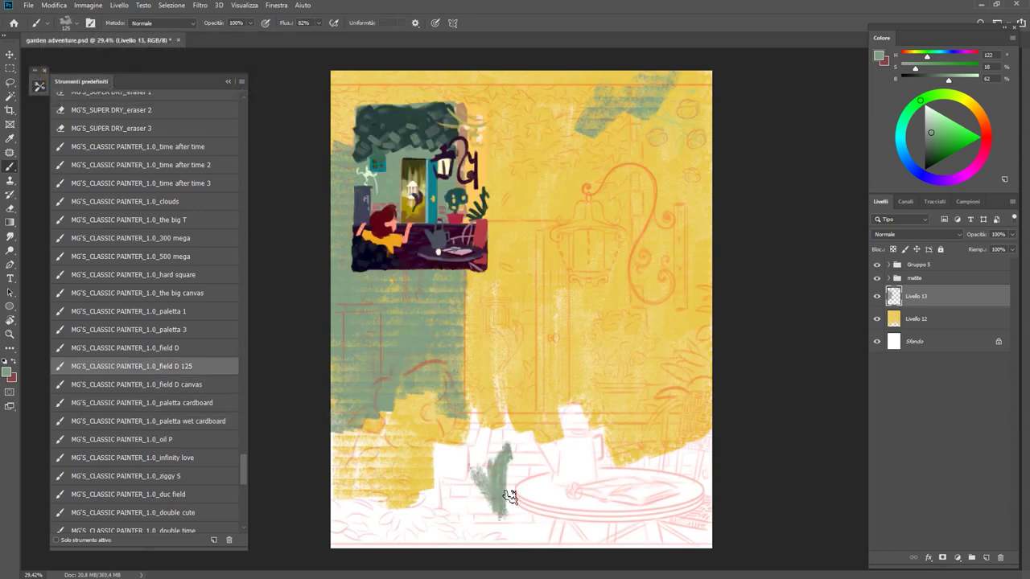
{"action": "left_click", "coordinate": [877, 263]}
{"action": "left_click", "coordinate": [877, 277]}
{"action": "left_click", "coordinate": [121, 440]}
{"action": "left_click_drag", "start_coordinate": [492, 492], "coordinate": [568, 465]}
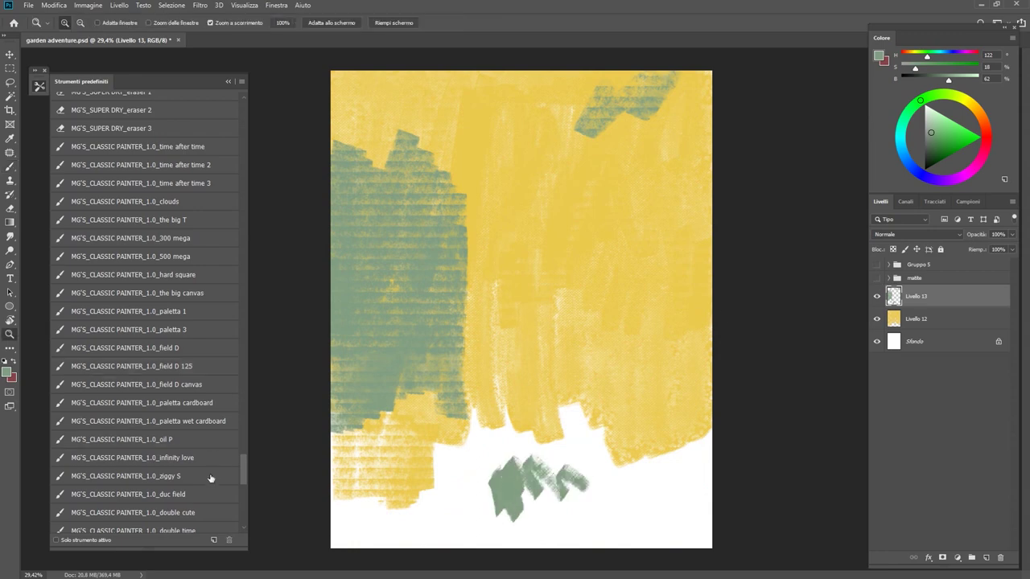
{"action": "left_click", "coordinate": [209, 475]}
{"action": "key", "text": "ctrl+z"}
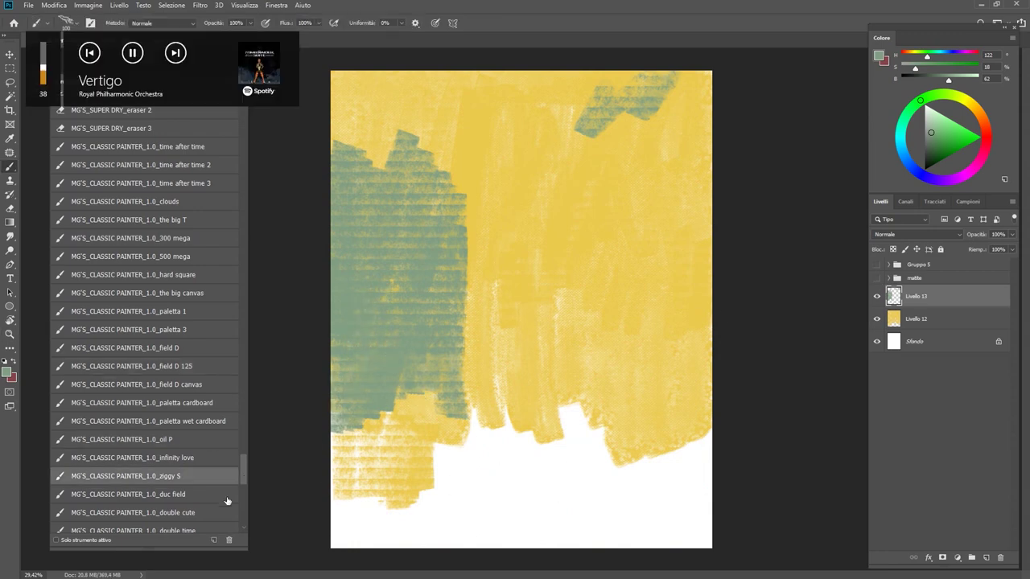
{"action": "left_click", "coordinate": [222, 494]}
{"action": "left_click", "coordinate": [217, 513]}
{"action": "left_click_drag", "start_coordinate": [463, 515], "coordinate": [467, 418]}
{"action": "key", "text": "ctrl+z"}
{"action": "left_click", "coordinate": [207, 330]}
Step: With the paletta wet cardboard brush, extend grey-green over the top left, lower left and left side
{"action": "left_click_drag", "start_coordinate": [470, 230], "coordinate": [460, 294]}
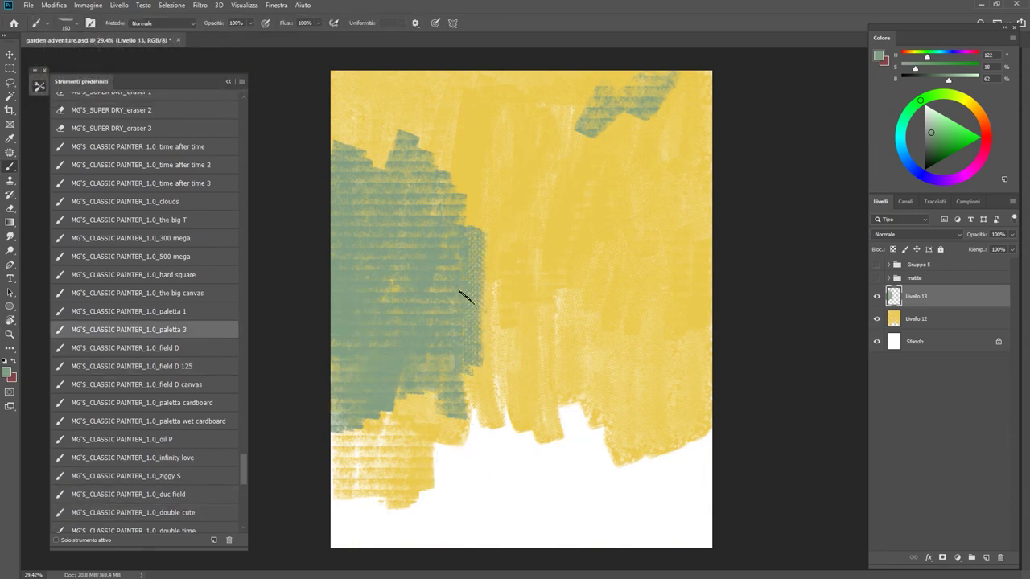
{"action": "left_click", "coordinate": [216, 351]}
{"action": "left_click", "coordinate": [225, 402]}
{"action": "left_click", "coordinate": [225, 420]}
{"action": "mouse_move", "coordinate": [438, 157]}
{"action": "left_mouse_down"}
{"action": "mouse_move", "coordinate": [354, 82]}
{"action": "mouse_move", "coordinate": [378, 152]}
{"action": "mouse_move", "coordinate": [425, 172]}
{"action": "mouse_move", "coordinate": [467, 166]}
{"action": "mouse_move", "coordinate": [474, 225]}
{"action": "left_mouse_up"}
{"action": "left_click", "coordinate": [877, 277]}
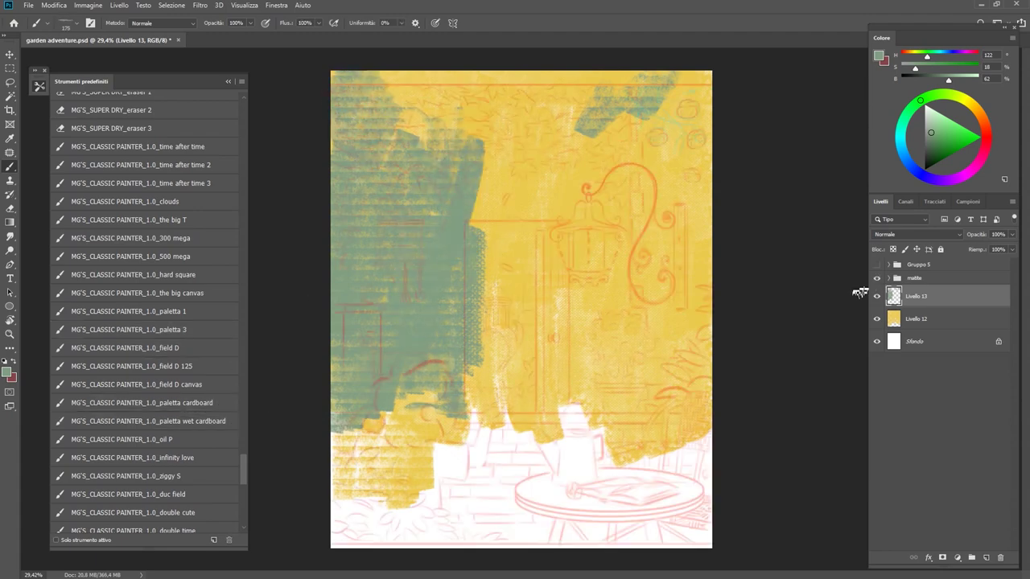
{"action": "left_click_drag", "start_coordinate": [434, 379], "coordinate": [387, 434]}
{"action": "left_click_drag", "start_coordinate": [459, 363], "coordinate": [368, 395]}
{"action": "left_click_drag", "start_coordinate": [378, 185], "coordinate": [362, 115]}
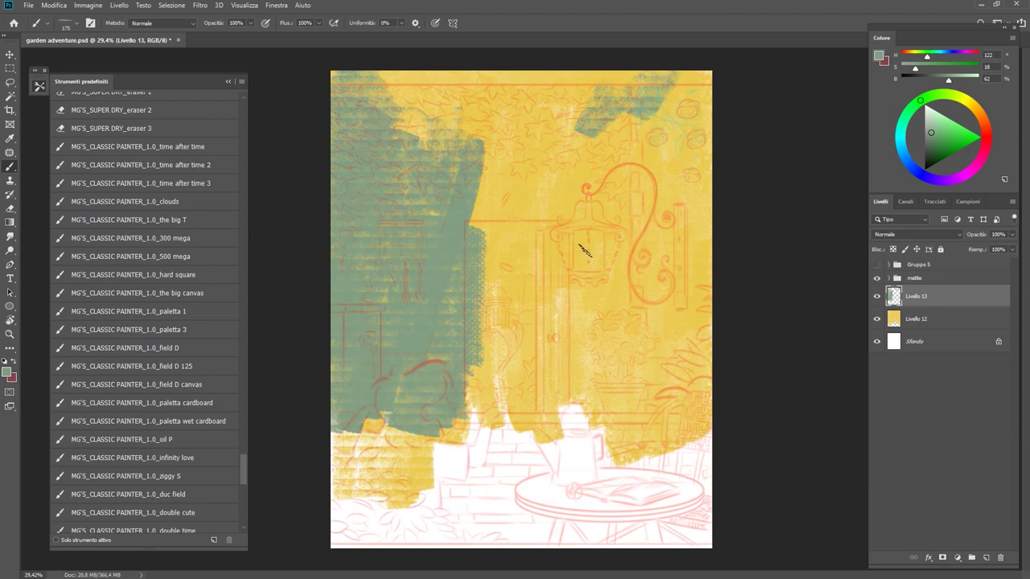
Step: Paint green vertical strokes over the doorway, up the middle column and along the top edge
{"action": "left_click_drag", "start_coordinate": [586, 230], "coordinate": [573, 422]}
{"action": "mouse_move", "coordinate": [596, 209]}
{"action": "left_mouse_down"}
{"action": "mouse_move", "coordinate": [611, 426]}
{"action": "mouse_move", "coordinate": [569, 364]}
{"action": "mouse_move", "coordinate": [599, 76]}
{"action": "mouse_move", "coordinate": [579, 201]}
{"action": "left_mouse_up"}
{"action": "left_click_drag", "start_coordinate": [627, 81], "coordinate": [632, 249]}
{"action": "left_click_drag", "start_coordinate": [402, 97], "coordinate": [581, 91]}
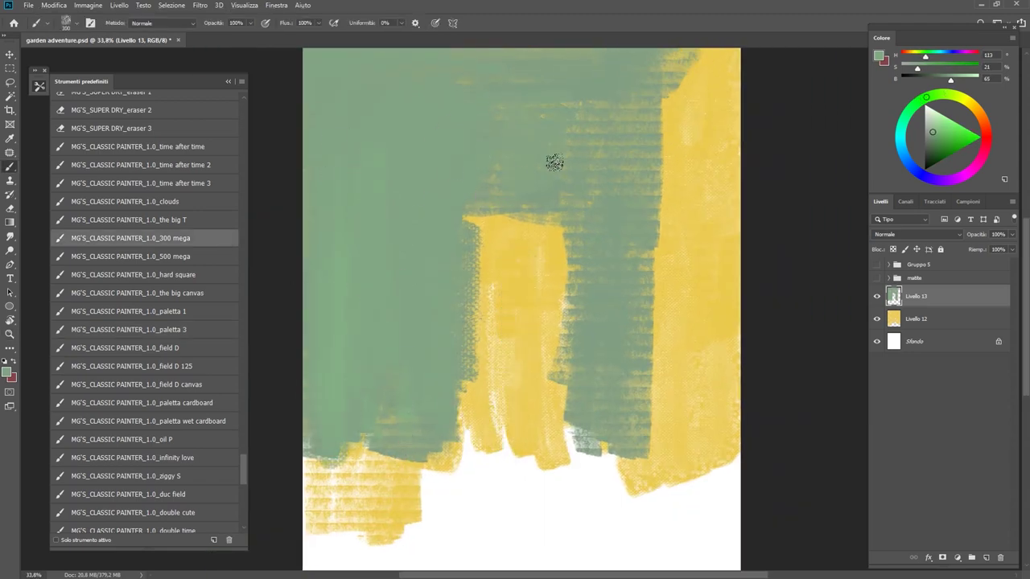
Step: Choose the 300 mega brush, sample the canvas green, then switch to the field D 125 brush
{"action": "scroll", "coordinate": [455, 299], "scroll_direction": "down", "scroll_amount": 3}
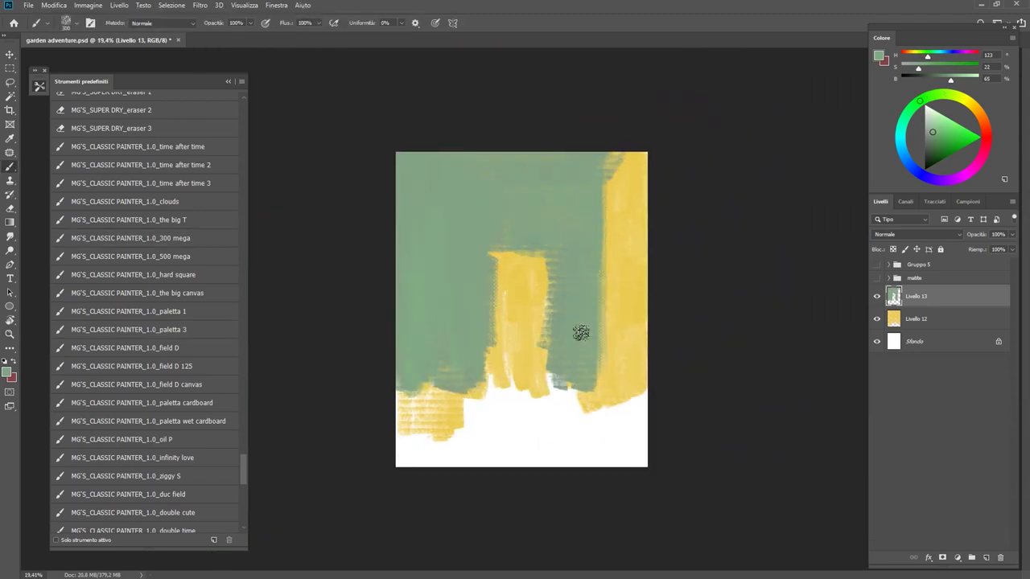
{"action": "scroll", "coordinate": [542, 266], "scroll_direction": "up", "scroll_amount": 3}
{"action": "scroll", "coordinate": [510, 271], "scroll_direction": "down", "scroll_amount": 3}
{"action": "scroll", "coordinate": [476, 218], "scroll_direction": "up", "scroll_amount": 3}
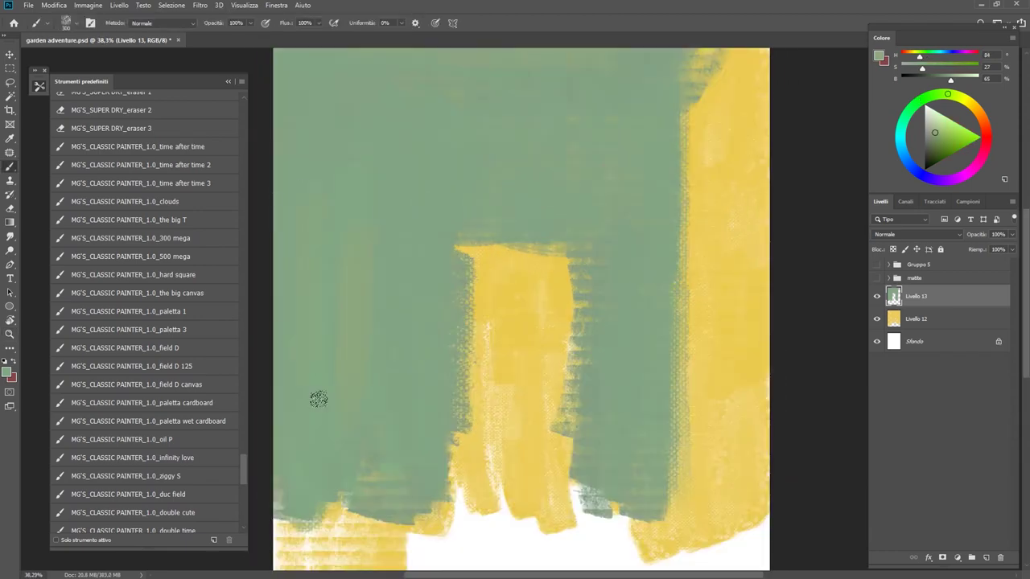
{"action": "scroll", "coordinate": [363, 184], "scroll_direction": "down", "scroll_amount": 1}
{"action": "left_click", "coordinate": [194, 240]}
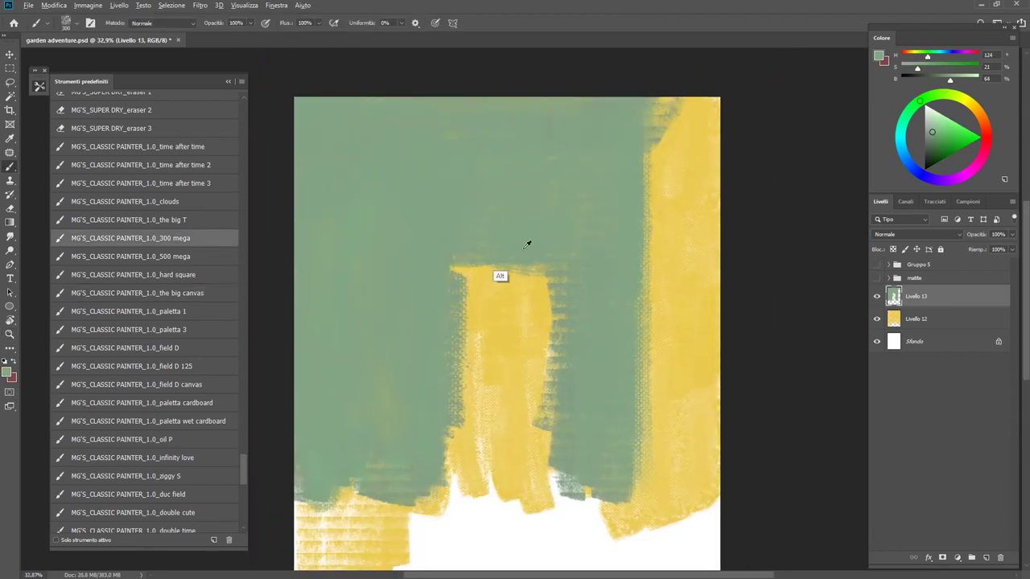
{"action": "left_click", "coordinate": [346, 236], "text": "alt"}
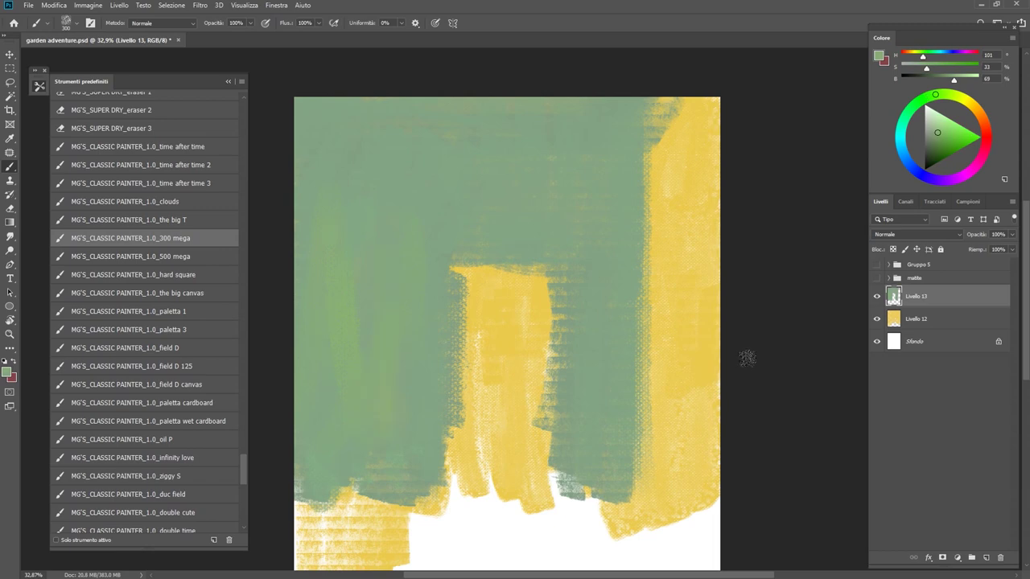
{"action": "left_click", "coordinate": [211, 370]}
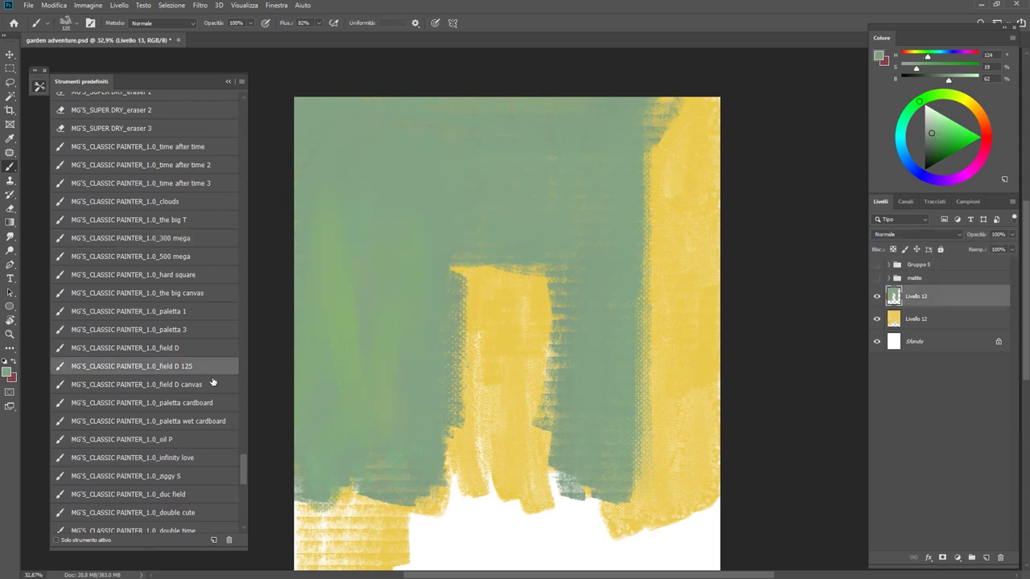
{"action": "left_click", "coordinate": [193, 421]}
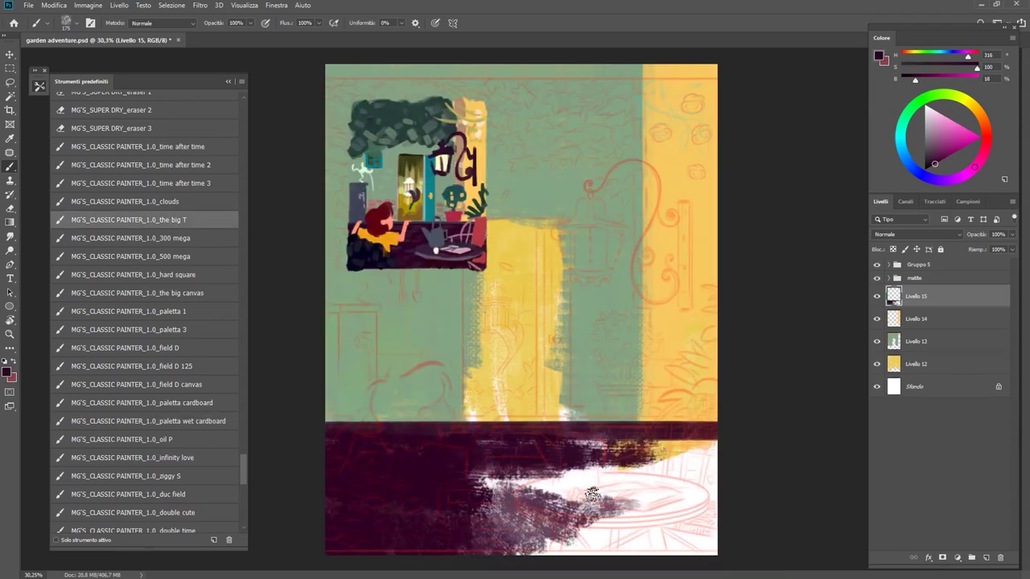
Step: Hide the pencil sketch and paint dark plum across the bottom of the canvas
{"action": "left_click", "coordinate": [877, 278]}
{"action": "mouse_move", "coordinate": [416, 490]}
{"action": "left_mouse_down"}
{"action": "mouse_move", "coordinate": [603, 456]}
{"action": "mouse_move", "coordinate": [552, 471]}
{"action": "mouse_move", "coordinate": [705, 474]}
{"action": "left_mouse_up"}
{"action": "key", "text": "alt"}
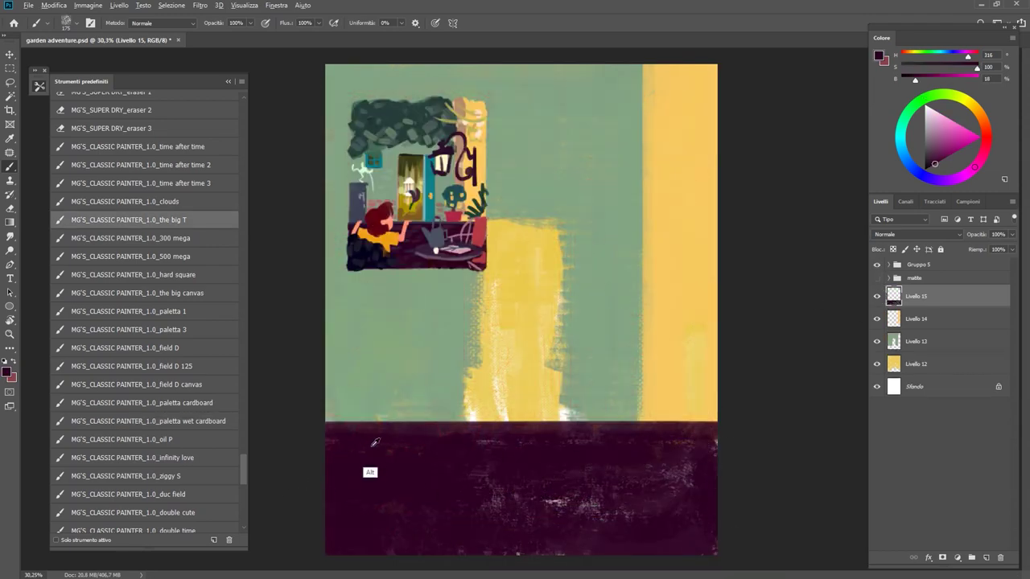
{"action": "scroll", "coordinate": [465, 434], "scroll_direction": "down", "scroll_amount": 2}
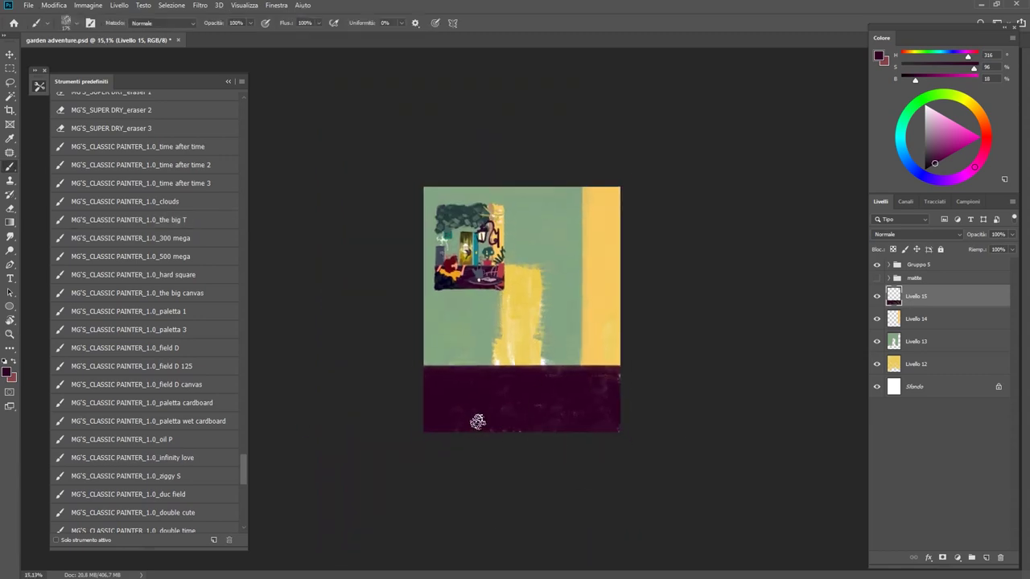
{"action": "scroll", "coordinate": [619, 378], "scroll_direction": "up", "scroll_amount": 2}
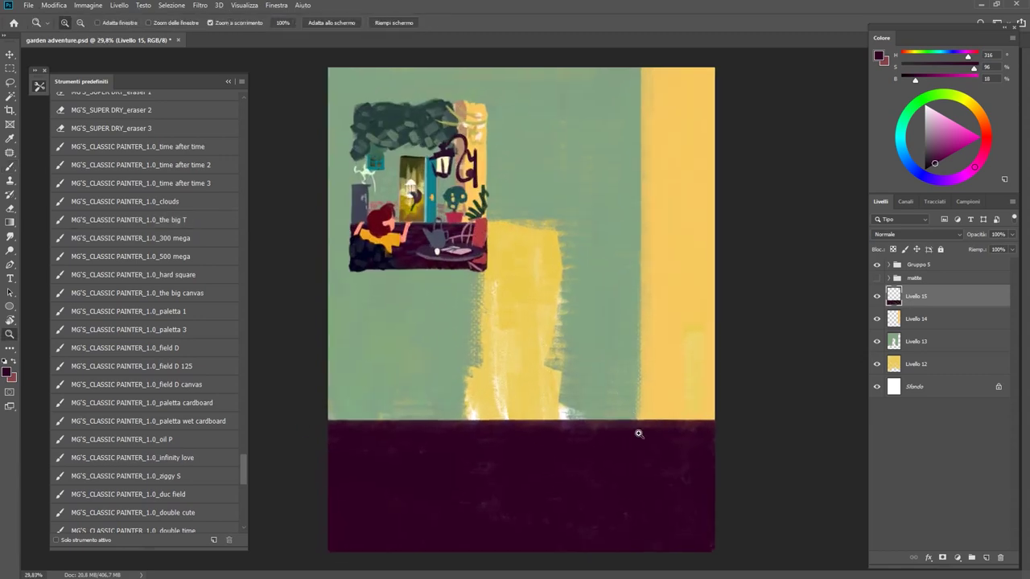
{"action": "scroll", "coordinate": [637, 432], "scroll_direction": "up", "scroll_amount": 1}
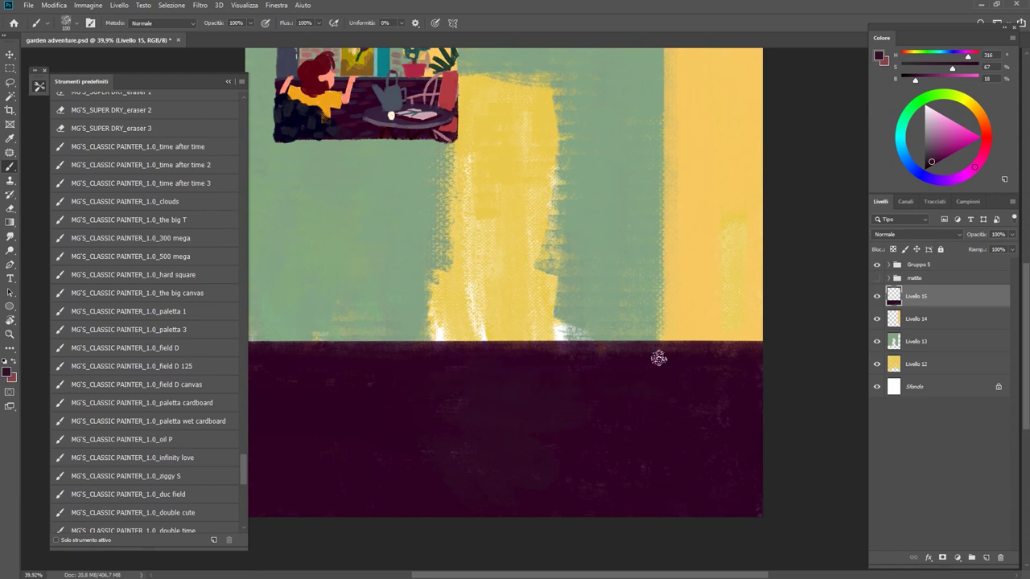
{"action": "scroll", "coordinate": [774, 380], "scroll_direction": "down", "scroll_amount": 1}
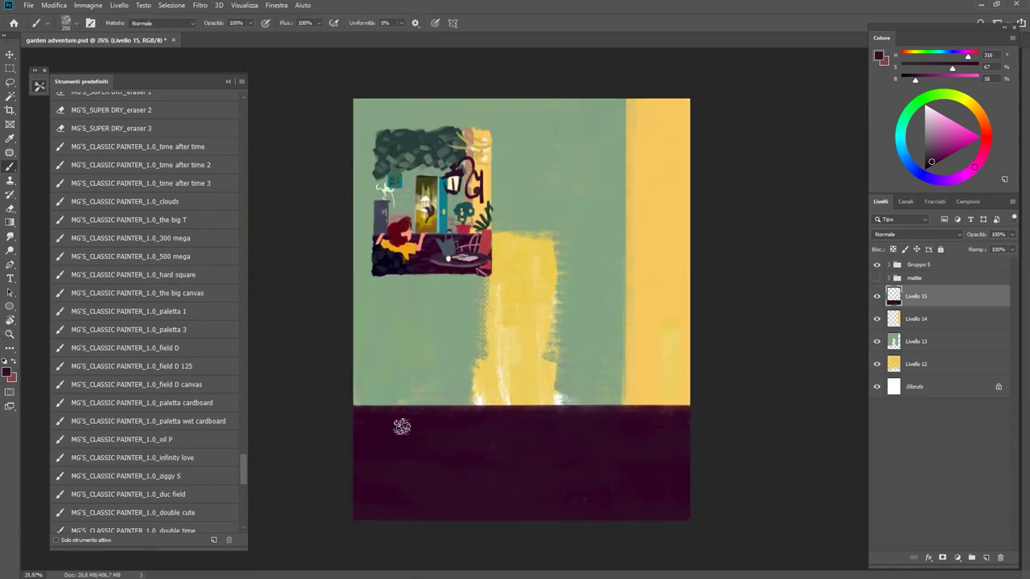
Step: Sample the band's purple and brush darker strokes across the bottom band and its top edge
{"action": "left_click", "coordinate": [449, 453], "text": "alt"}
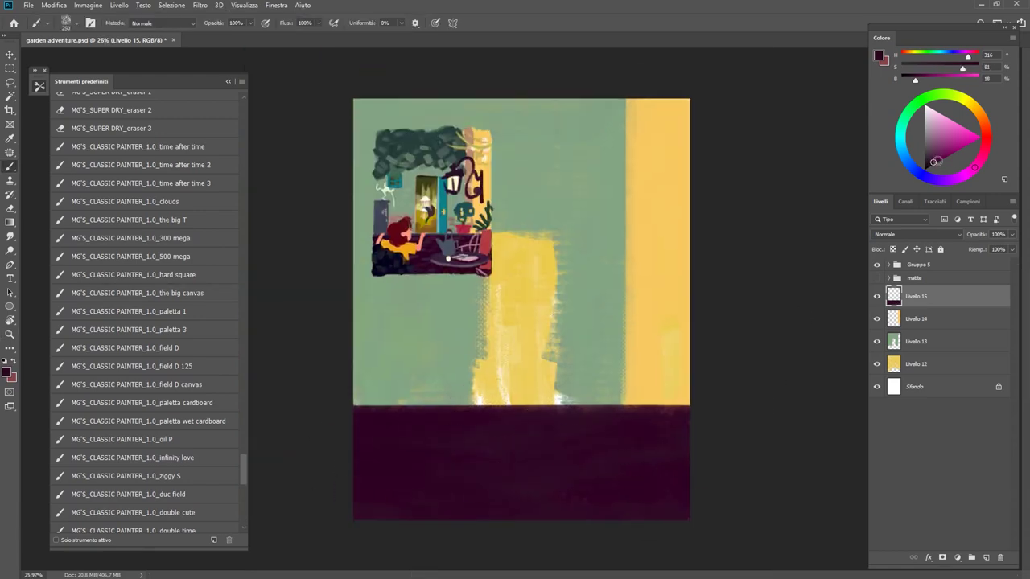
{"action": "left_click_drag", "start_coordinate": [483, 507], "coordinate": [603, 479]}
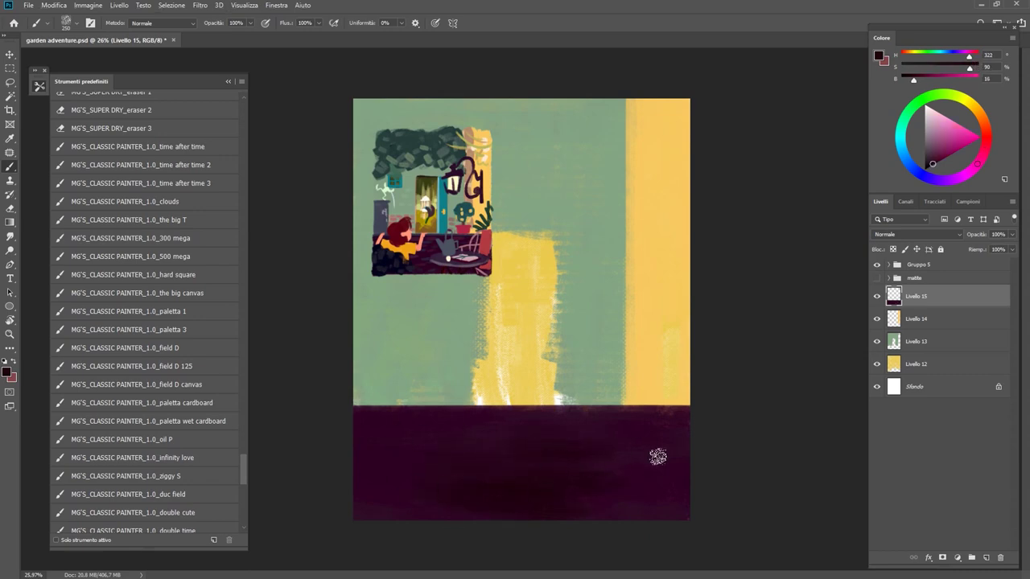
{"action": "scroll", "coordinate": [527, 438], "scroll_direction": "up", "scroll_amount": 3}
{"action": "scroll", "coordinate": [558, 497], "scroll_direction": "down", "scroll_amount": 2}
{"action": "scroll", "coordinate": [633, 507], "scroll_direction": "up", "scroll_amount": 1}
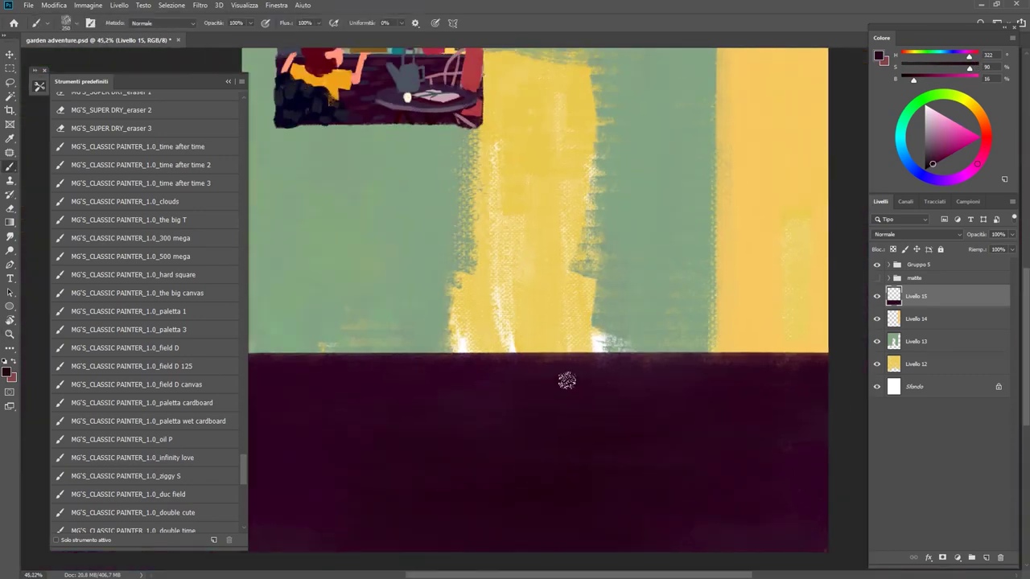
{"action": "left_click_drag", "start_coordinate": [557, 361], "coordinate": [811, 375]}
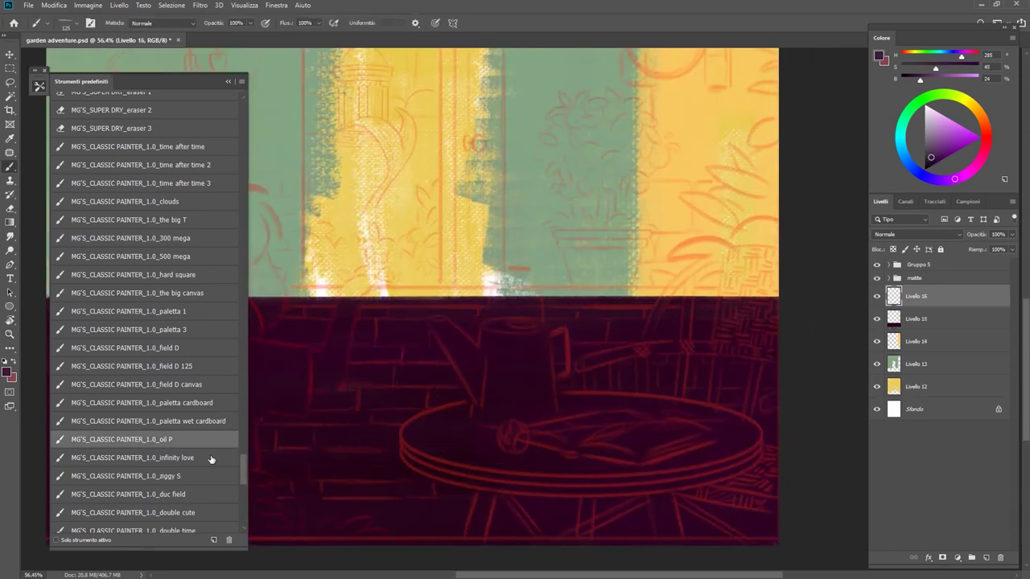
Step: With the infinity love preset, brush grey over the round table top from left to right end
{"action": "left_click", "coordinate": [211, 458]}
{"action": "scroll", "coordinate": [221, 402], "scroll_direction": "down", "scroll_amount": 3}
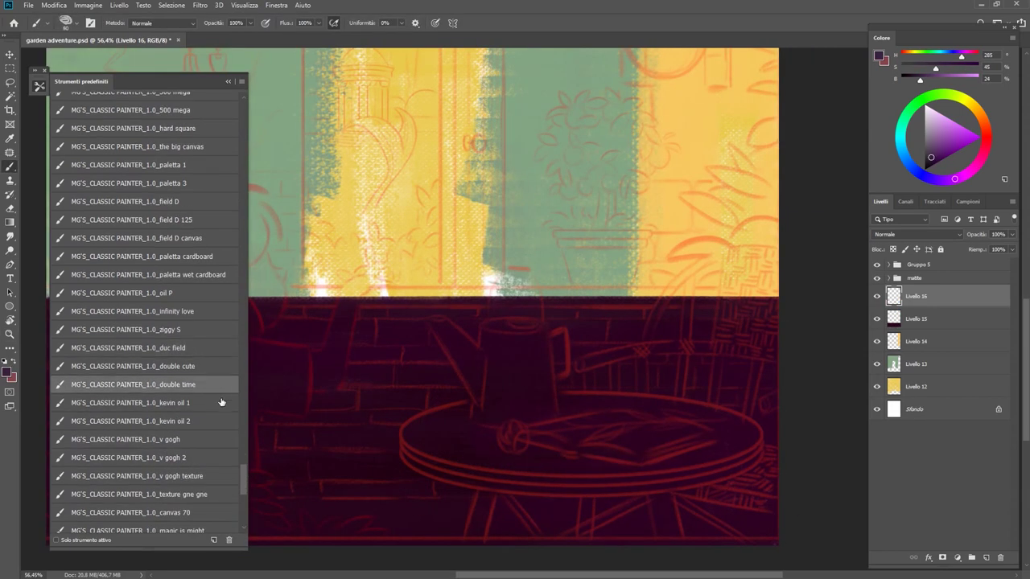
{"action": "left_click", "coordinate": [205, 314]}
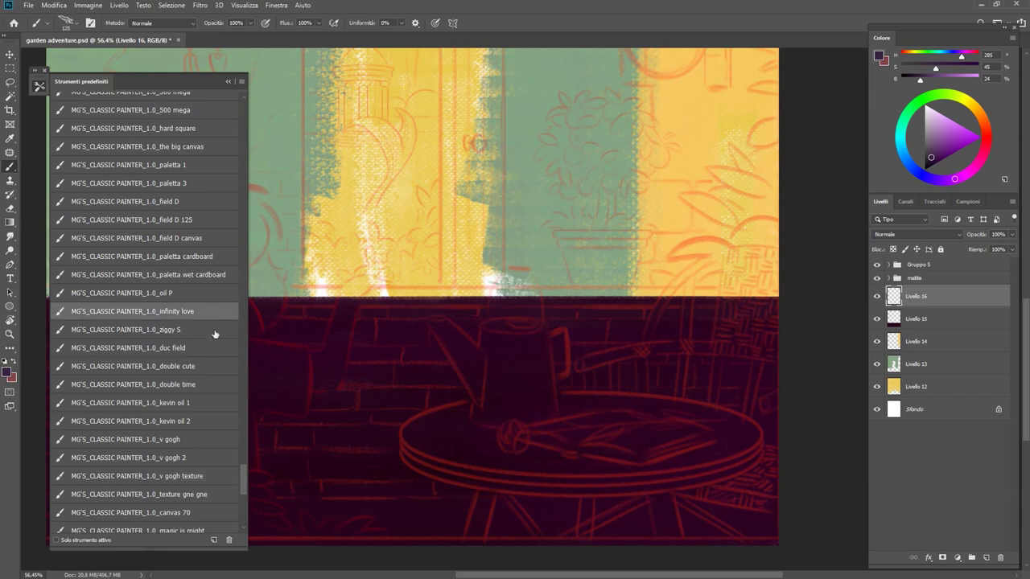
{"action": "mouse_move", "coordinate": [451, 464]}
{"action": "left_mouse_down"}
{"action": "mouse_move", "coordinate": [564, 465]}
{"action": "mouse_move", "coordinate": [547, 437]}
{"action": "mouse_move", "coordinate": [609, 400]}
{"action": "mouse_move", "coordinate": [660, 456]}
{"action": "mouse_move", "coordinate": [685, 427]}
{"action": "left_mouse_up"}
{"action": "mouse_move", "coordinate": [692, 461]}
{"action": "left_mouse_down"}
{"action": "mouse_move", "coordinate": [701, 414]}
{"action": "mouse_move", "coordinate": [710, 434]}
{"action": "left_mouse_up"}
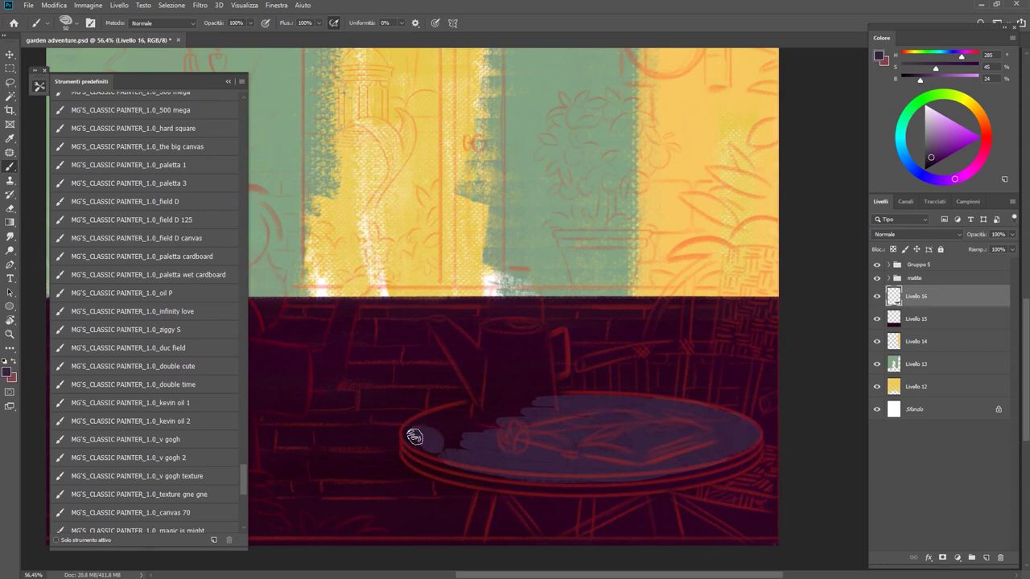
{"action": "mouse_move", "coordinate": [414, 437]}
{"action": "left_mouse_down"}
{"action": "mouse_move", "coordinate": [475, 422]}
{"action": "mouse_move", "coordinate": [432, 419]}
{"action": "left_mouse_up"}
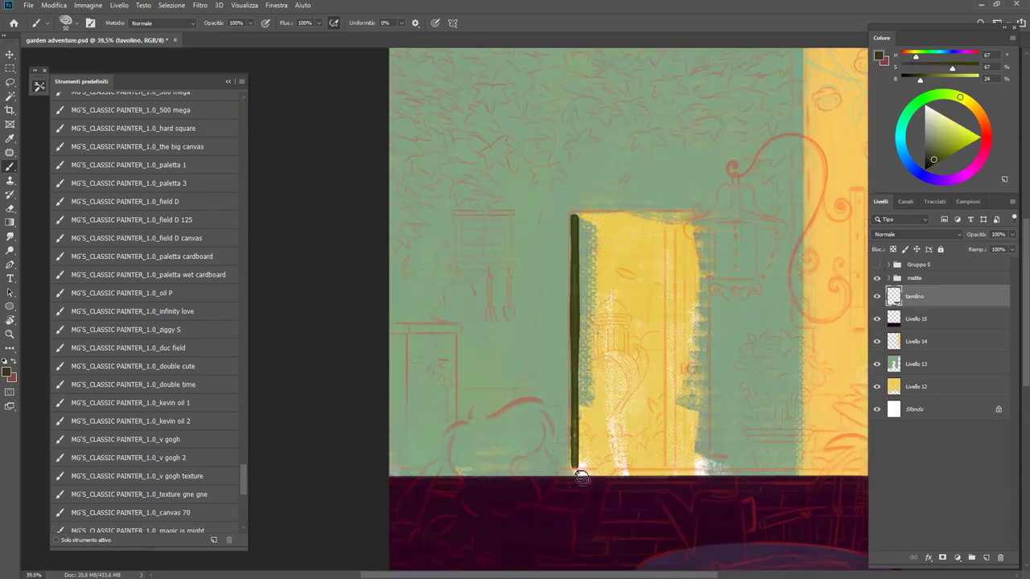
Step: Paint dark olive green over the doorway and along its top using the field D 125 brush
{"action": "left_click", "coordinate": [121, 293]}
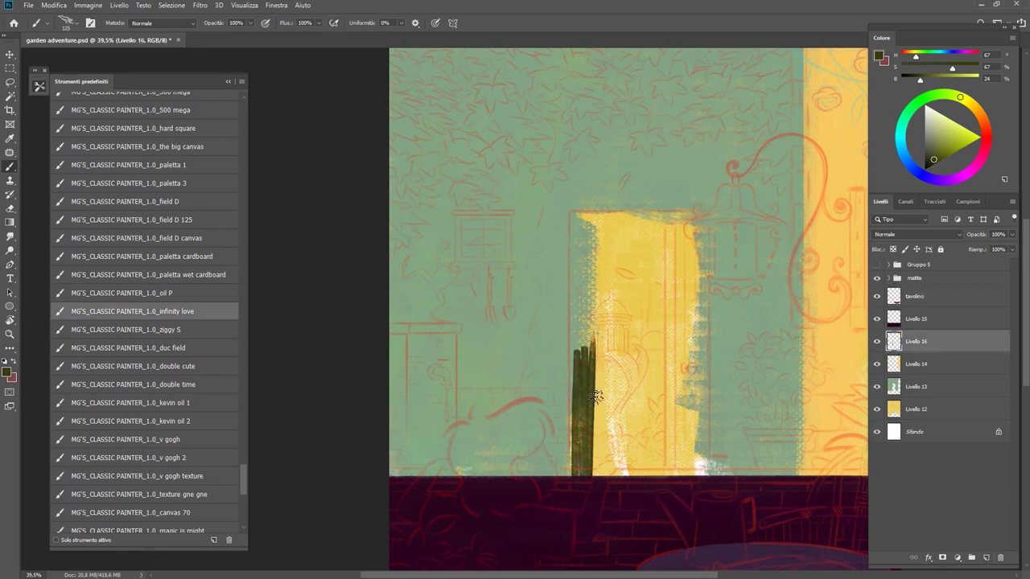
{"action": "mouse_move", "coordinate": [596, 394]}
{"action": "left_mouse_down"}
{"action": "mouse_move", "coordinate": [635, 246]}
{"action": "mouse_move", "coordinate": [579, 370]}
{"action": "mouse_move", "coordinate": [602, 236]}
{"action": "mouse_move", "coordinate": [621, 340]}
{"action": "mouse_move", "coordinate": [675, 273]}
{"action": "left_mouse_up"}
{"action": "left_click", "coordinate": [132, 219]}
{"action": "mouse_move", "coordinate": [684, 219]}
{"action": "left_mouse_down"}
{"action": "mouse_move", "coordinate": [616, 223]}
{"action": "mouse_move", "coordinate": [592, 338]}
{"action": "mouse_move", "coordinate": [611, 475]}
{"action": "mouse_move", "coordinate": [668, 354]}
{"action": "left_mouse_up"}
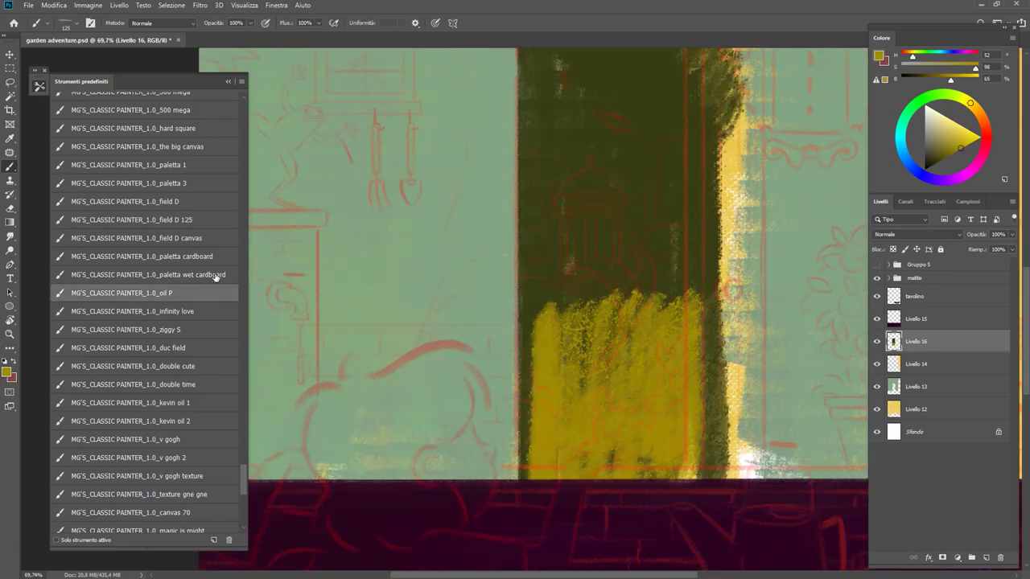
Step: Add a textured yellow strip with the texture gne gne brush, undoing trial canvas 70 and magic strokes
{"action": "left_click", "coordinate": [136, 494]}
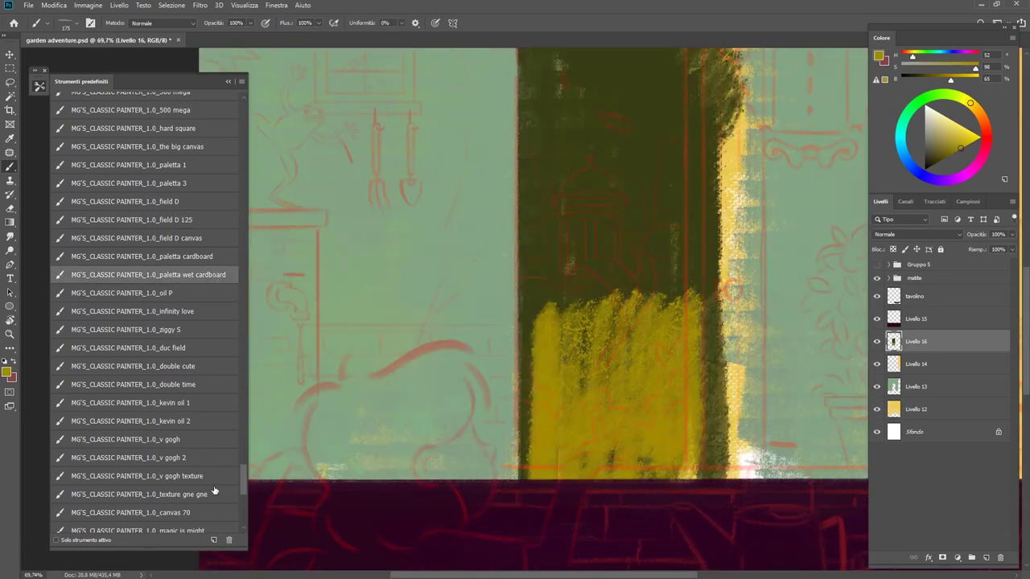
{"action": "left_click_drag", "start_coordinate": [439, 185], "coordinate": [448, 349]}
{"action": "key", "text": "ctrl+z"}
{"action": "mouse_move", "coordinate": [527, 283]}
{"action": "left_mouse_down"}
{"action": "mouse_move", "coordinate": [519, 455]}
{"action": "mouse_move", "coordinate": [644, 297]}
{"action": "left_mouse_up"}
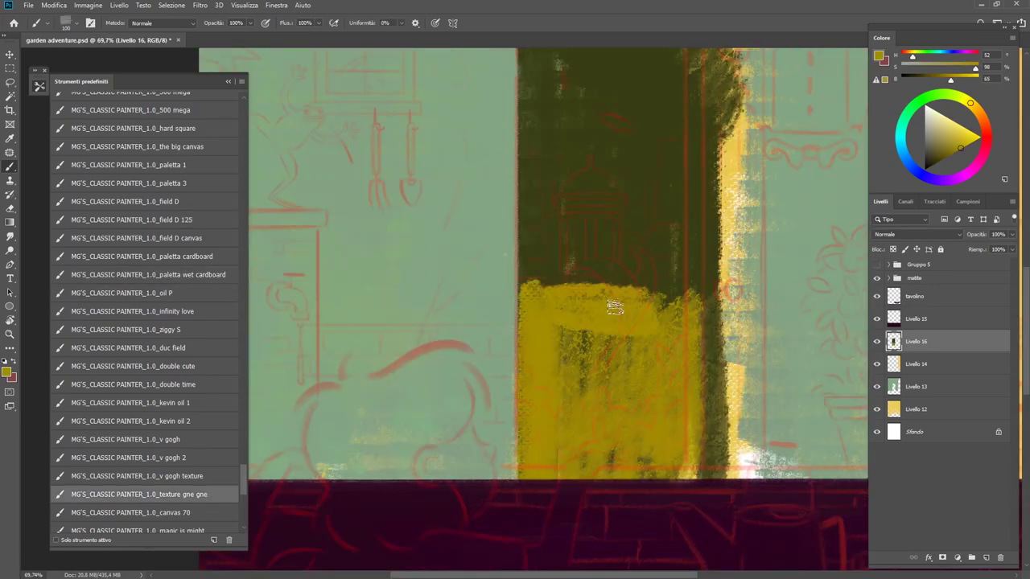
{"action": "left_click", "coordinate": [128, 512]}
{"action": "left_click_drag", "start_coordinate": [370, 201], "coordinate": [374, 412]}
{"action": "key", "text": "ctrl+z"}
{"action": "left_click", "coordinate": [223, 527]}
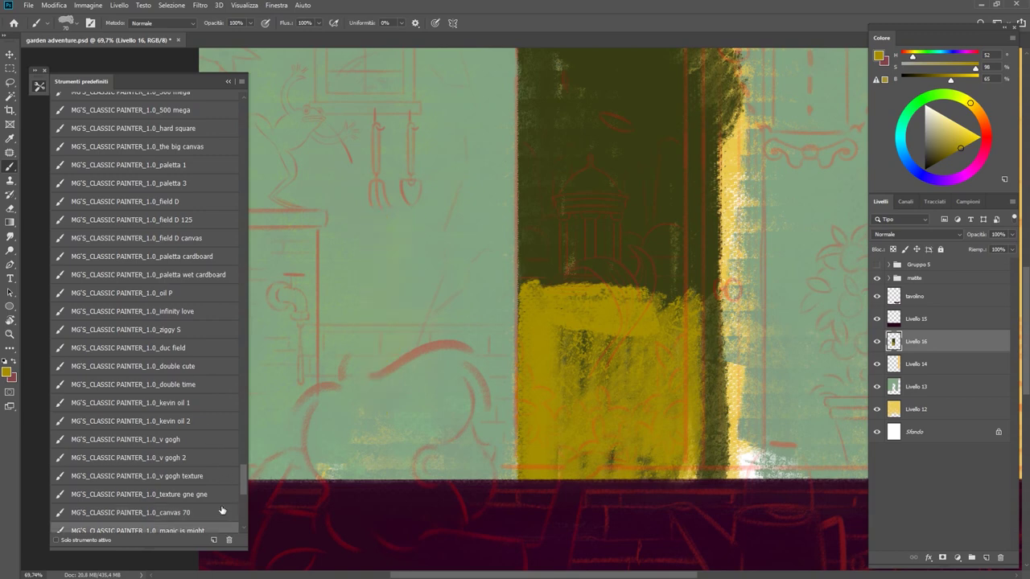
{"action": "left_click_drag", "start_coordinate": [378, 235], "coordinate": [334, 329]}
{"action": "key", "text": "ctrl+z"}
Step: With the double cute and duc field presets, paint a straight yellow top edge and retouch the block
{"action": "left_click", "coordinate": [211, 238]}
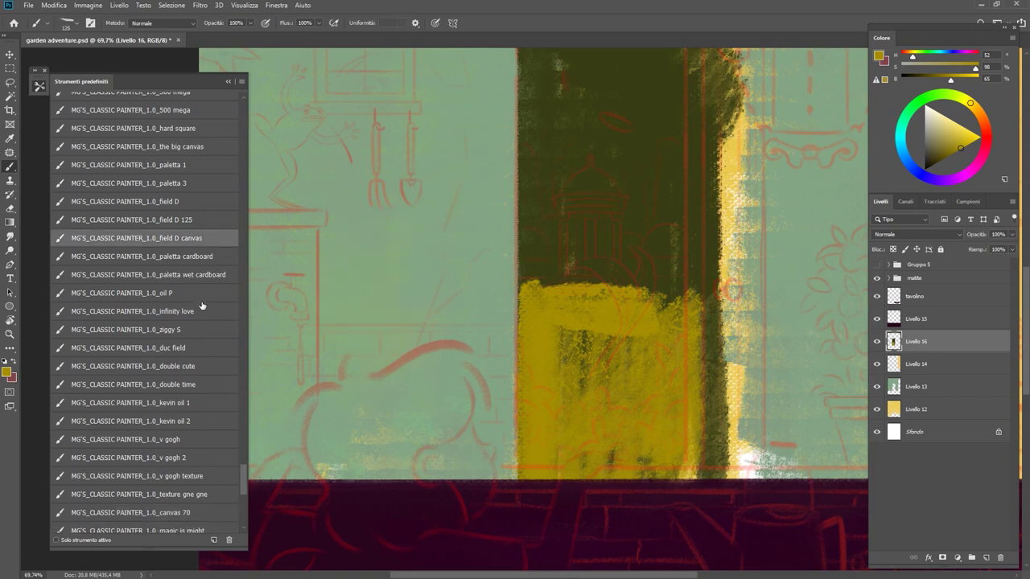
{"action": "left_click", "coordinate": [193, 366]}
{"action": "left_click_drag", "start_coordinate": [579, 289], "coordinate": [692, 285]}
{"action": "left_click_drag", "start_coordinate": [370, 281], "coordinate": [354, 292]}
{"action": "key", "text": "ctrl+z"}
{"action": "left_click", "coordinate": [128, 347]}
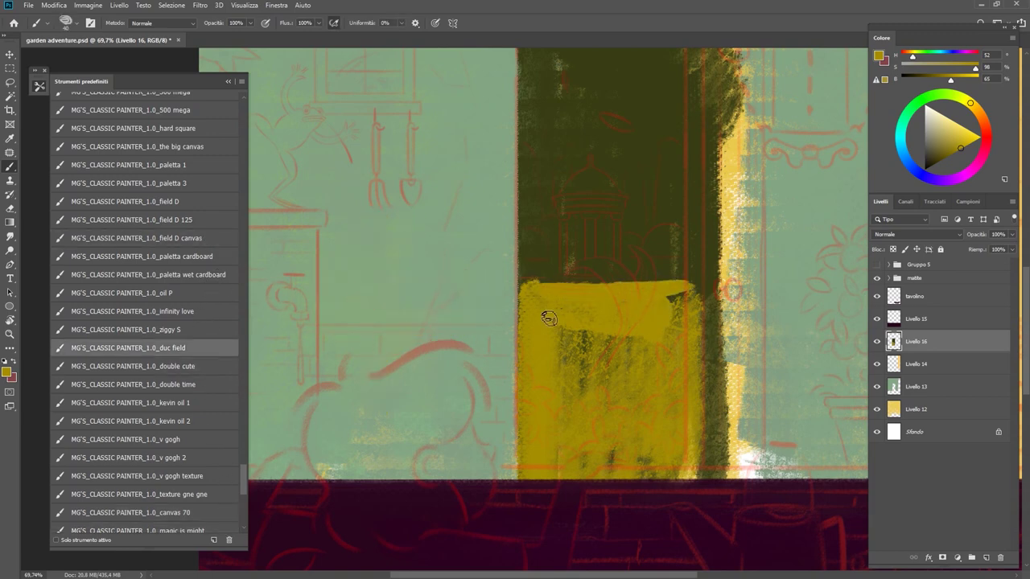
{"action": "left_click", "coordinate": [524, 282]}
{"action": "left_click", "coordinate": [684, 290], "text": "shift"}
{"action": "left_click_drag", "start_coordinate": [569, 282], "coordinate": [692, 280]}
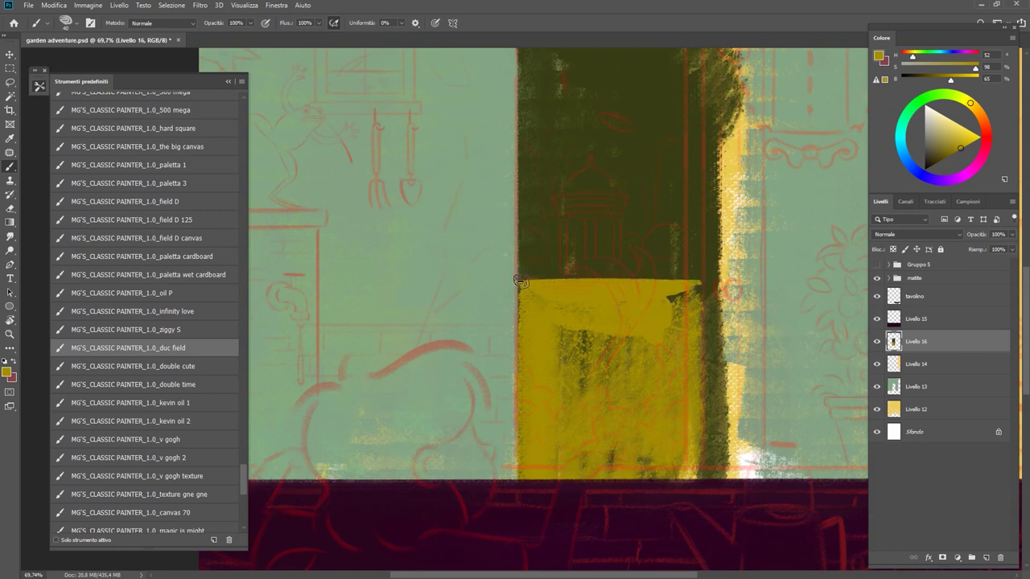
{"action": "mouse_move", "coordinate": [523, 326]}
{"action": "left_mouse_down"}
{"action": "mouse_move", "coordinate": [569, 401]}
{"action": "mouse_move", "coordinate": [603, 403]}
{"action": "mouse_move", "coordinate": [653, 452]}
{"action": "left_mouse_up"}
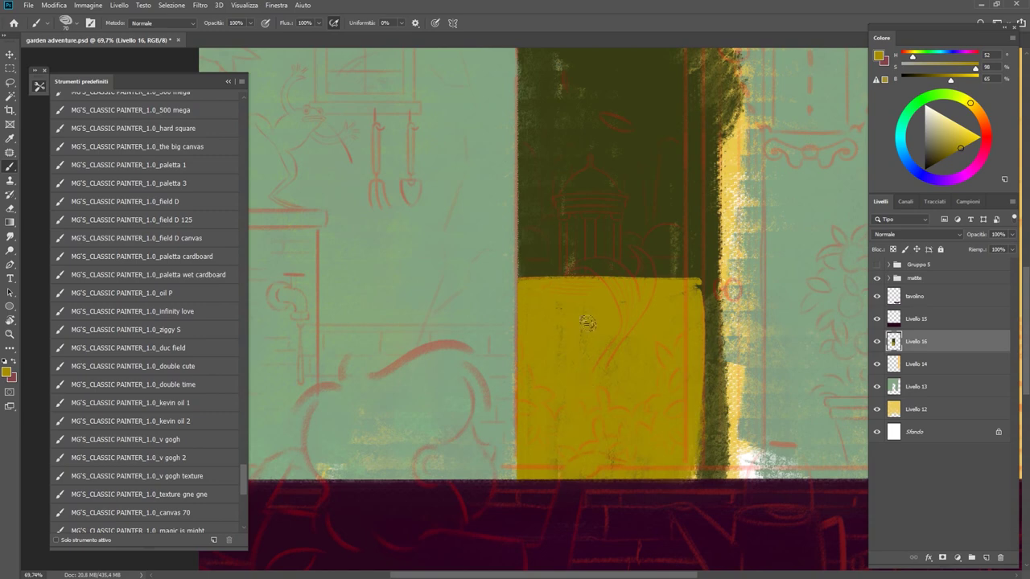
Step: Trim edges by sampling the olive and yellow, erasing, and finishing the block's straight top line
{"action": "scroll", "coordinate": [587, 322], "scroll_direction": "down", "scroll_amount": 1}
{"action": "left_click", "coordinate": [521, 157], "text": "alt"}
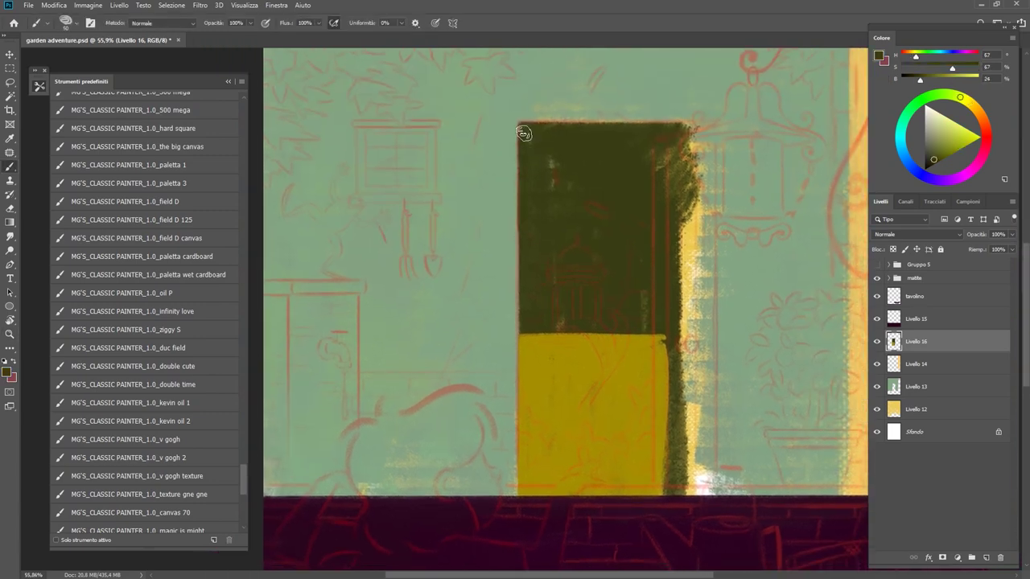
{"action": "scroll", "coordinate": [565, 242], "scroll_direction": "up", "scroll_amount": 1}
{"action": "key", "text": "e"}
{"action": "left_click", "coordinate": [877, 278]}
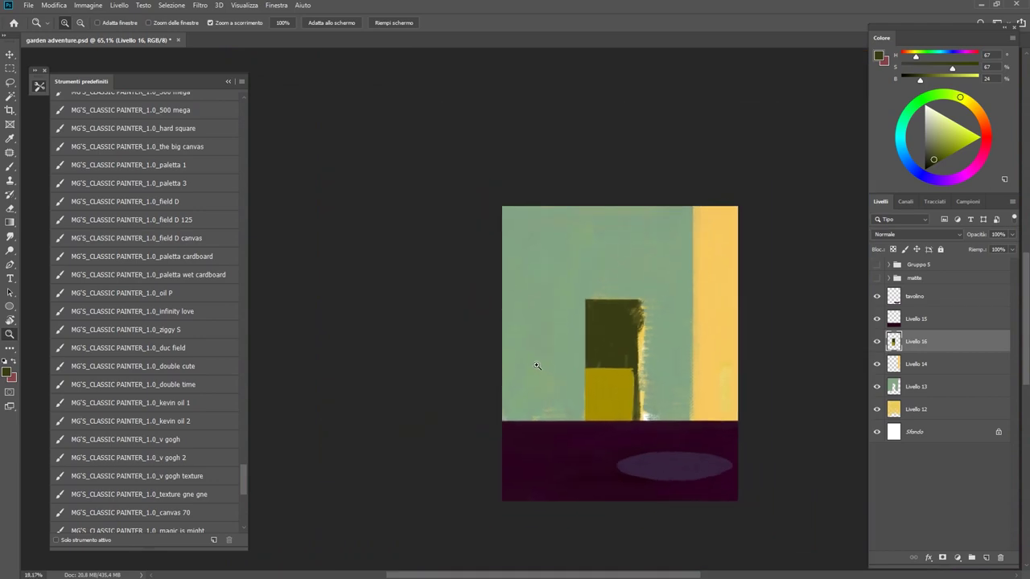
{"action": "scroll", "coordinate": [515, 419], "scroll_direction": "down", "scroll_amount": 5}
{"action": "scroll", "coordinate": [563, 370], "scroll_direction": "up", "scroll_amount": 5}
{"action": "key", "text": "b"}
{"action": "left_click", "coordinate": [591, 363], "text": "alt"}
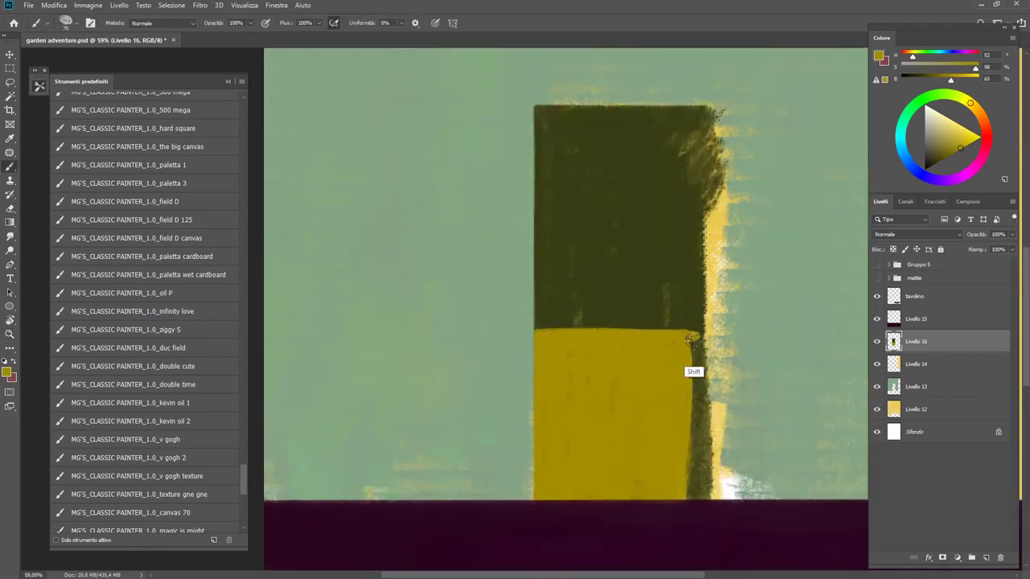
{"action": "left_click", "coordinate": [691, 340], "text": "shift"}
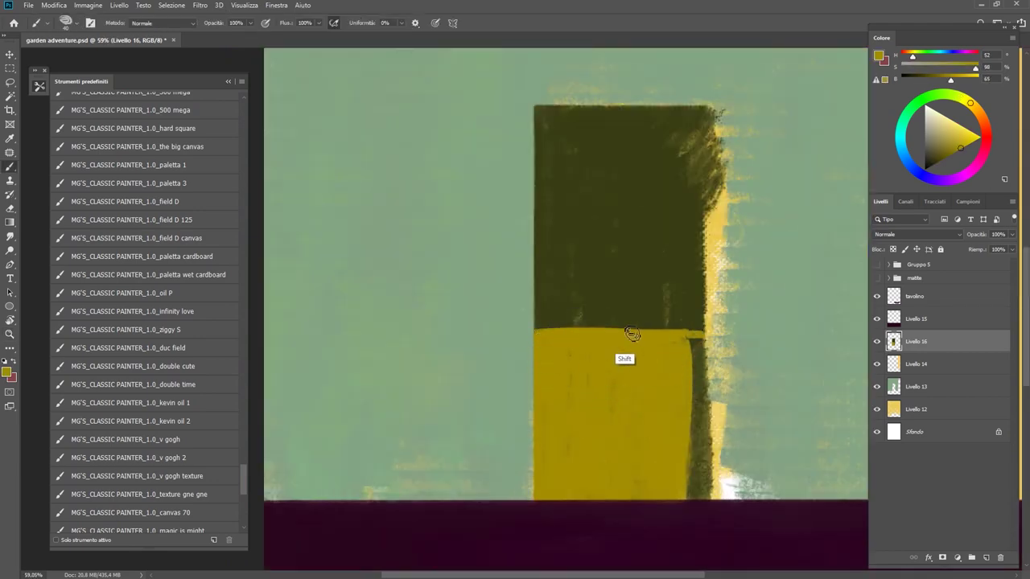
Step: On a new layer, paint a teal-blue strip down the doorway's right side to the floor
{"action": "scroll", "coordinate": [632, 342], "scroll_direction": "down", "scroll_amount": 5}
{"action": "scroll", "coordinate": [609, 356], "scroll_direction": "up", "scroll_amount": 2}
{"action": "left_click", "coordinate": [985, 557]}
{"action": "left_click", "coordinate": [877, 278]}
{"action": "left_click_drag", "start_coordinate": [683, 211], "coordinate": [684, 414]}
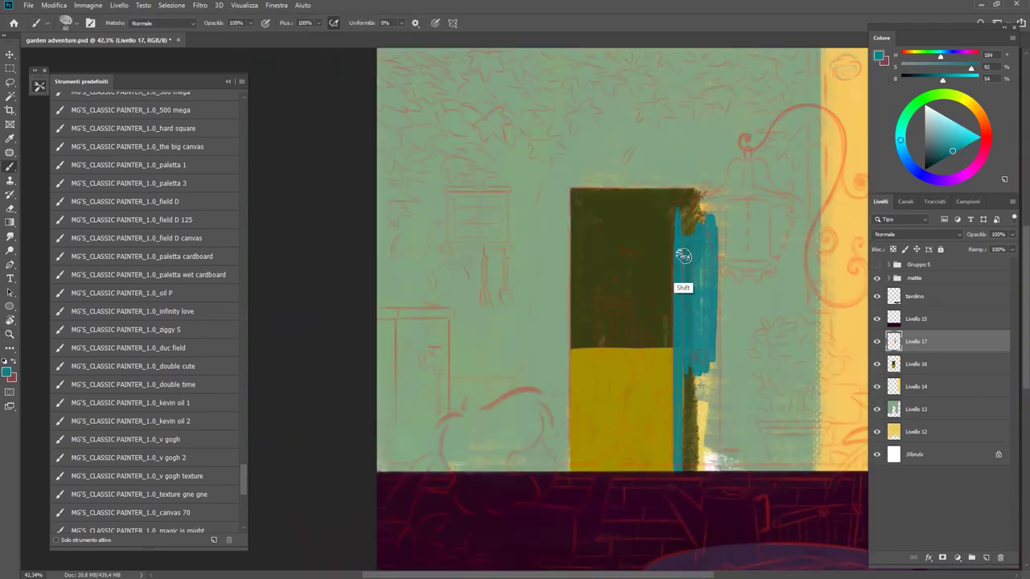
{"action": "mouse_move", "coordinate": [692, 370]}
{"action": "left_mouse_down"}
{"action": "mouse_move", "coordinate": [692, 445]}
{"action": "mouse_move", "coordinate": [700, 358]}
{"action": "left_mouse_up"}
{"action": "left_click_drag", "start_coordinate": [718, 225], "coordinate": [718, 470]}
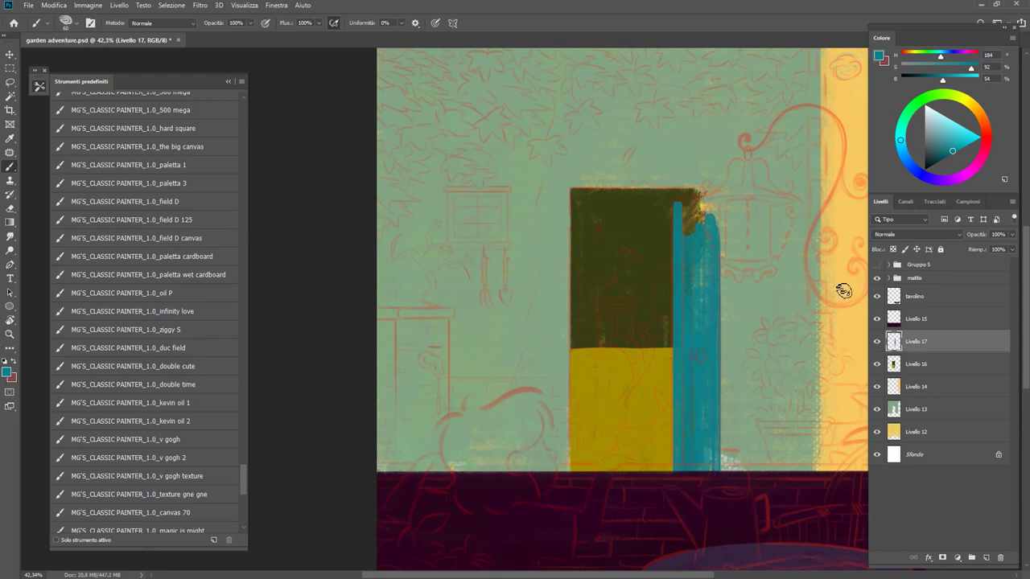
Step: Toggle the pencil sketch, zoom in and rotate the view to check the door edge
{"action": "left_click", "coordinate": [877, 278]}
{"action": "key", "text": "z"}
{"action": "scroll", "coordinate": [671, 386], "scroll_direction": "up", "scroll_amount": 3}
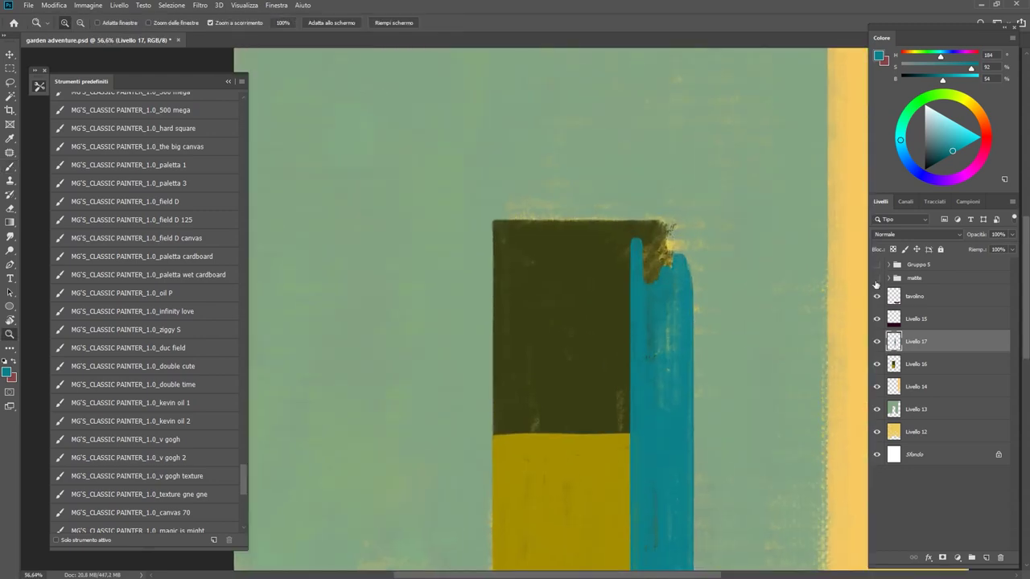
{"action": "left_click", "coordinate": [877, 278]}
{"action": "key", "text": "b"}
{"action": "left_click_drag", "start_coordinate": [692, 240], "coordinate": [529, 299]}
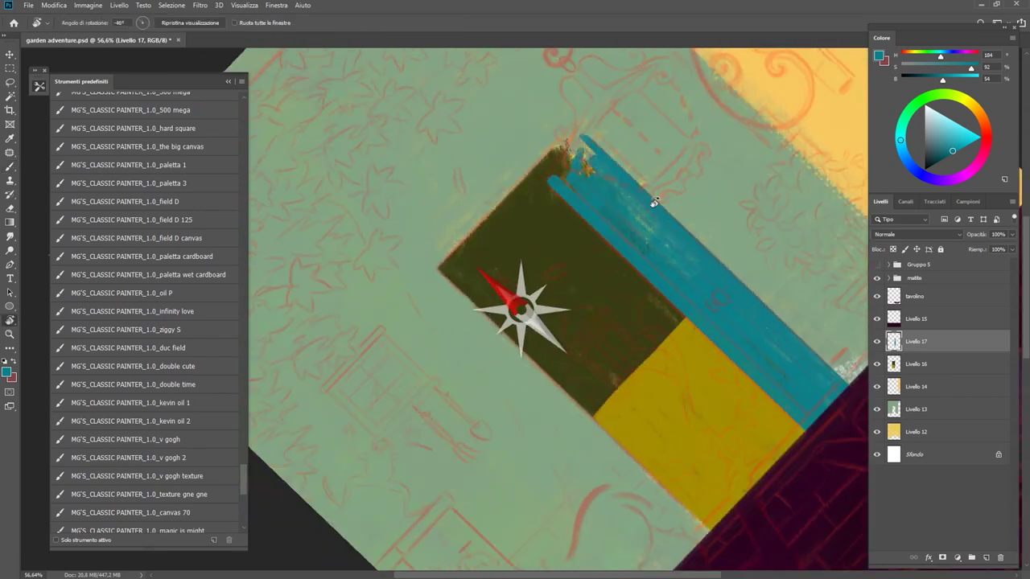
{"action": "scroll", "coordinate": [561, 193], "scroll_direction": "up", "scroll_amount": 3}
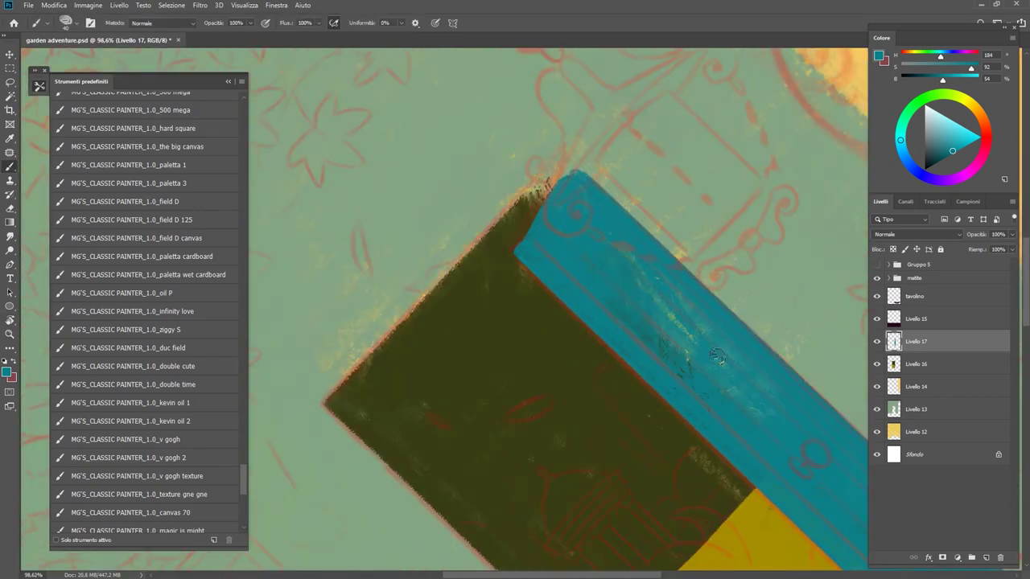
{"action": "left_click_drag", "start_coordinate": [717, 357], "coordinate": [590, 297]}
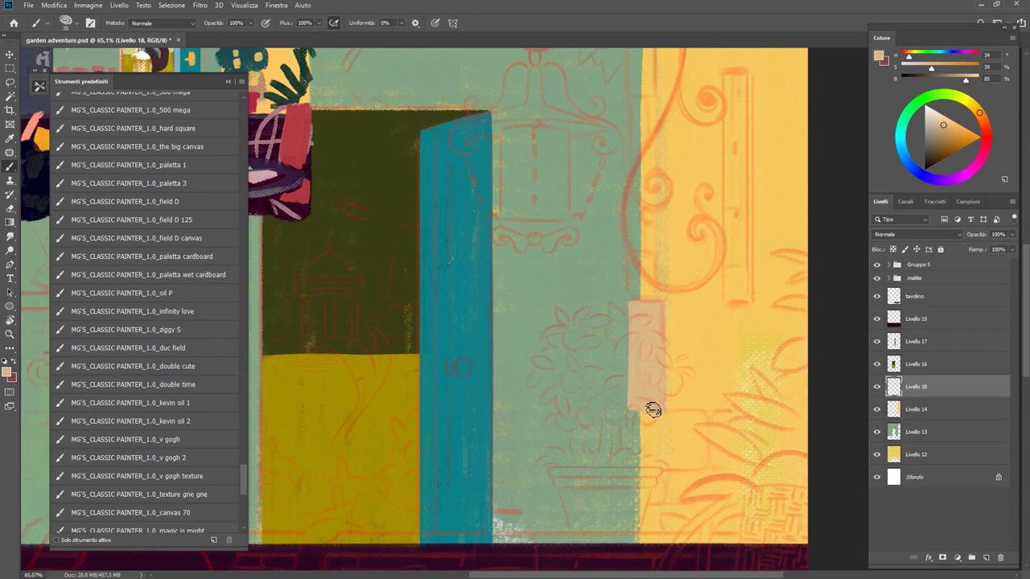
Step: Nudge the tan brick rectangle slightly to the right with the Move tool
{"action": "key", "text": "e"}
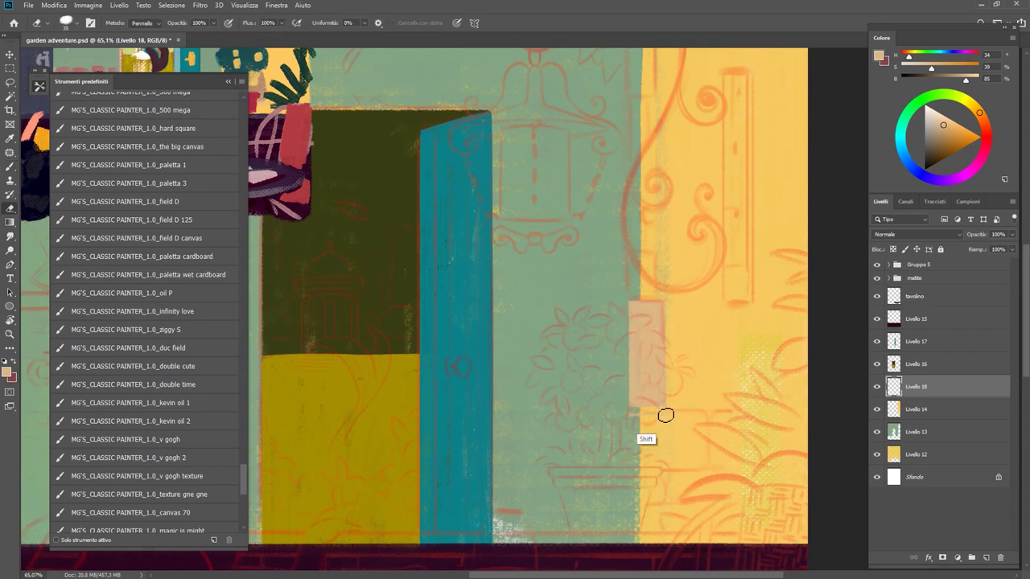
{"action": "scroll", "coordinate": [652, 412], "scroll_direction": "up", "scroll_amount": 5}
{"action": "key", "text": "b"}
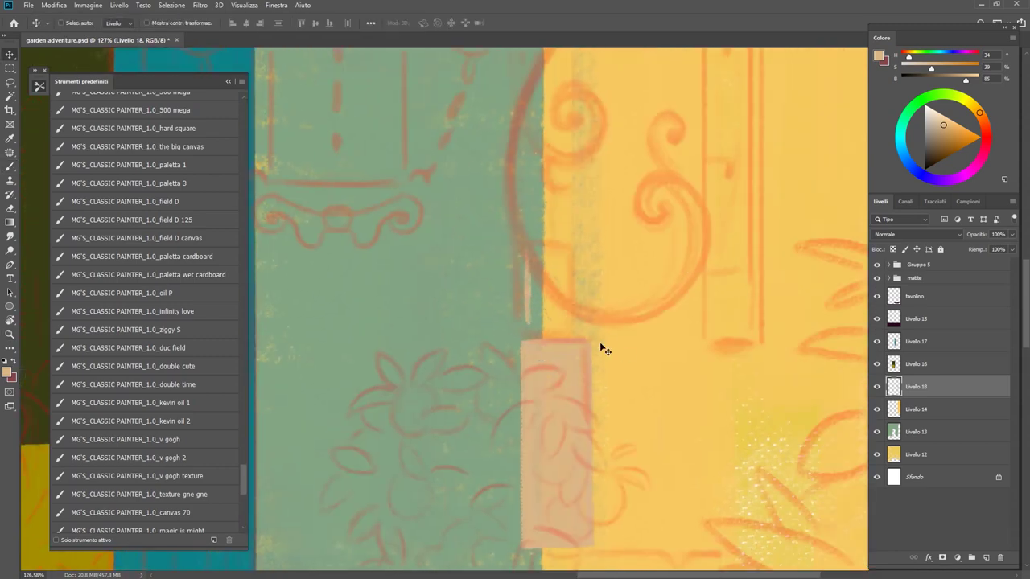
{"action": "key", "text": "ctrl+shift+Right"}
{"action": "key", "text": "ctrl+shift+Right"}
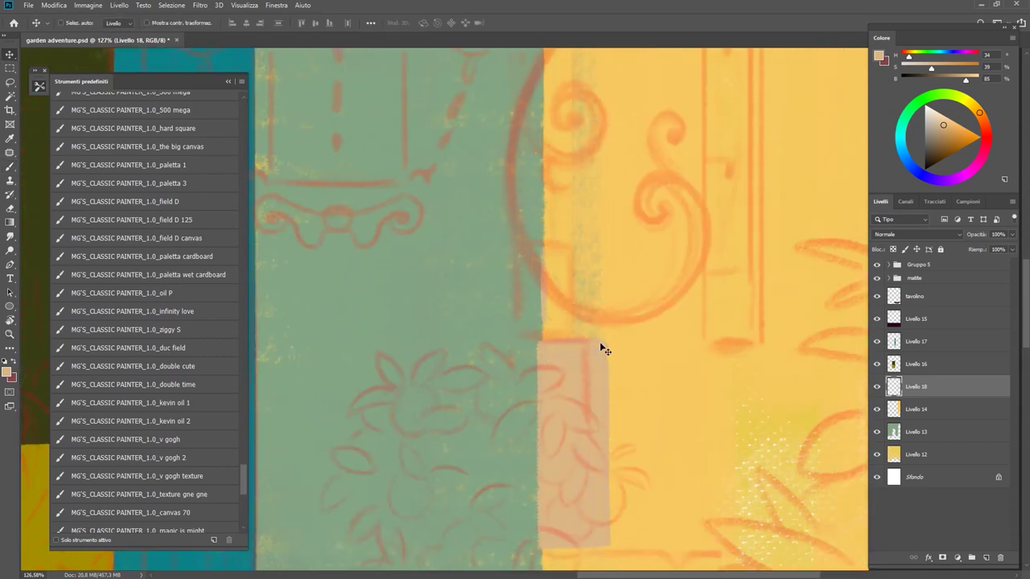
{"action": "left_click", "coordinate": [548, 248], "text": "shift"}
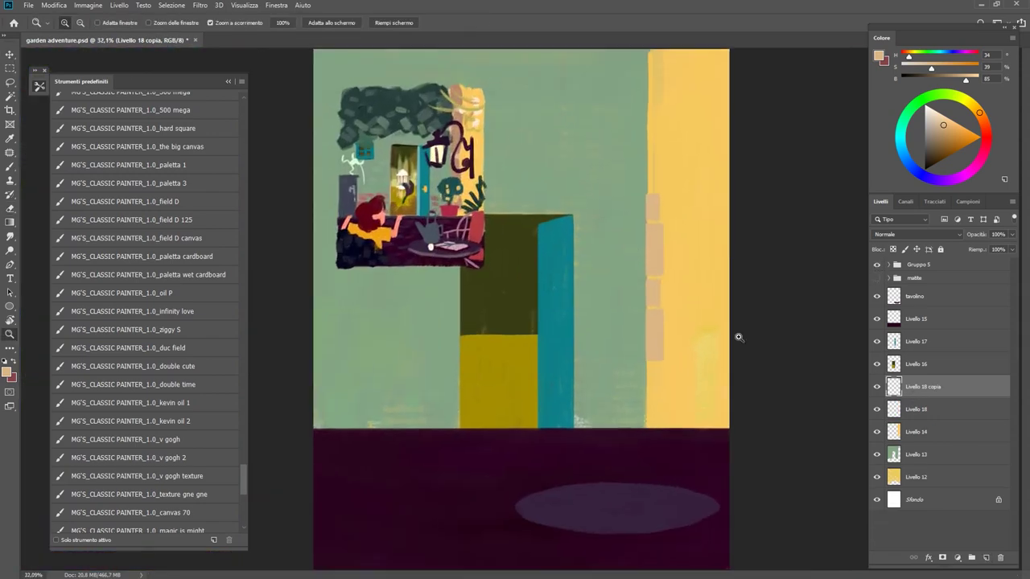
Step: Target the yellow wall layer and sample the canvas yellow as the paint colour
{"action": "left_click", "coordinate": [917, 432]}
{"action": "key", "text": "b"}
{"action": "left_click", "coordinate": [704, 311], "text": "alt"}
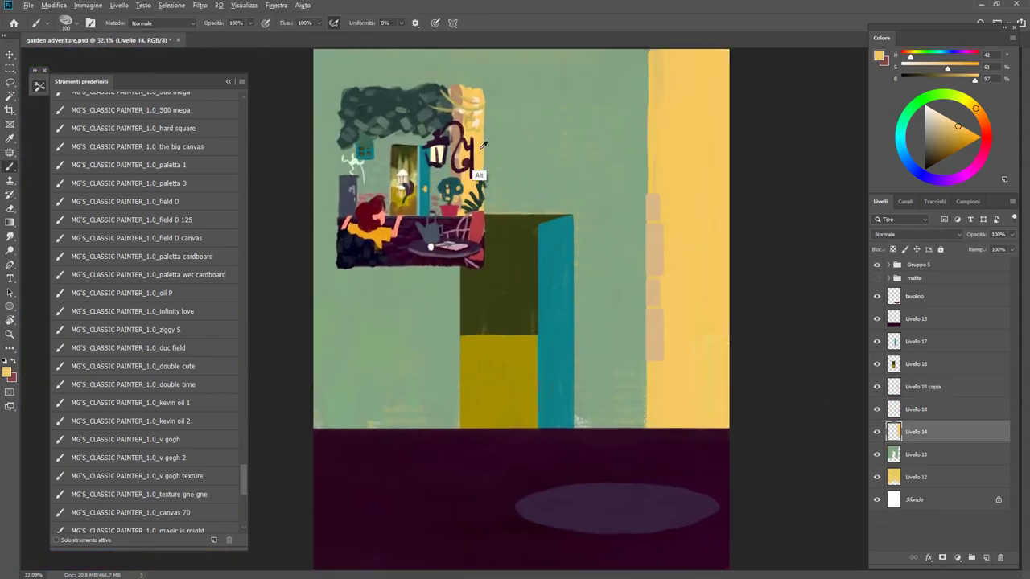
{"action": "key", "text": "ctrl+minus"}
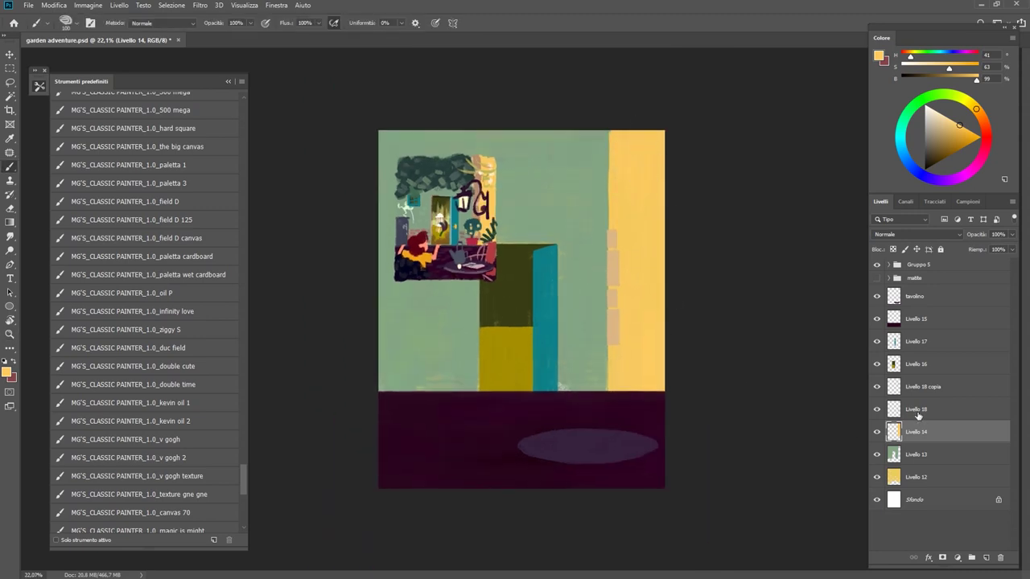
{"action": "key", "text": "ctrl+plus"}
{"action": "right_click", "coordinate": [918, 386]}
{"action": "key", "text": "Escape"}
Step: Place a copy of the tan bricks lower and block in a dark blue-grey column at the wall's left
{"action": "key", "text": "v"}
{"action": "mouse_move", "coordinate": [704, 325]}
{"action": "left_mouse_down"}
{"action": "mouse_move", "coordinate": [704, 195]}
{"action": "mouse_move", "coordinate": [679, 218]}
{"action": "left_mouse_up"}
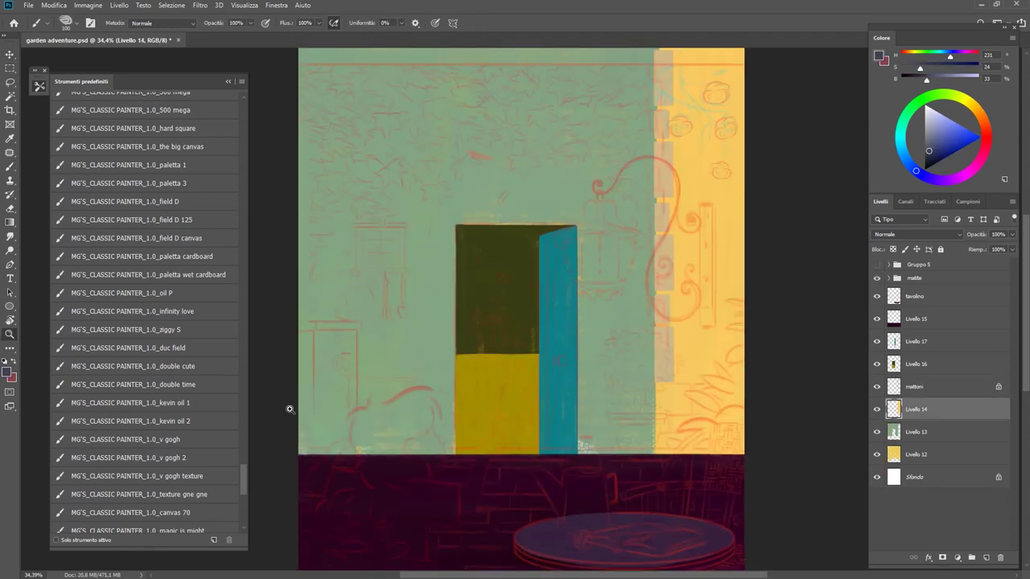
{"action": "left_click_drag", "start_coordinate": [289, 410], "coordinate": [338, 409]}
{"action": "mouse_move", "coordinate": [354, 306]}
{"action": "left_mouse_down"}
{"action": "mouse_move", "coordinate": [356, 501]}
{"action": "mouse_move", "coordinate": [384, 503]}
{"action": "left_mouse_up"}
{"action": "left_click_drag", "start_coordinate": [407, 294], "coordinate": [410, 495]}
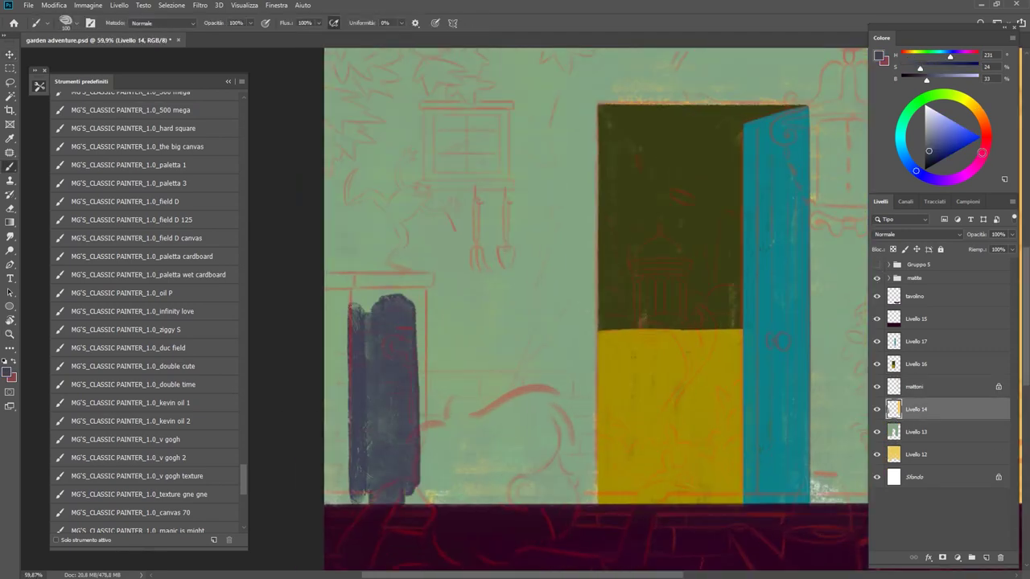
Step: With RGB sliders in the Color panel, paint a purple cabinet with a flat top and ledge
{"action": "left_click", "coordinate": [1012, 38]}
{"action": "left_click", "coordinate": [924, 54]}
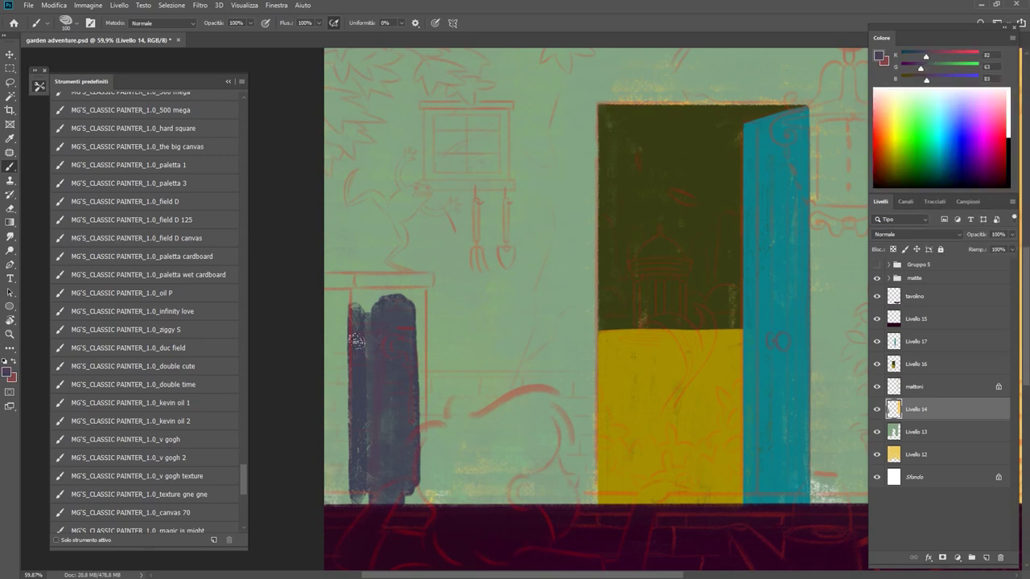
{"action": "mouse_move", "coordinate": [356, 341]}
{"action": "left_mouse_down"}
{"action": "mouse_move", "coordinate": [418, 322]}
{"action": "mouse_move", "coordinate": [415, 499]}
{"action": "left_mouse_up"}
{"action": "left_click_drag", "start_coordinate": [338, 306], "coordinate": [334, 502]}
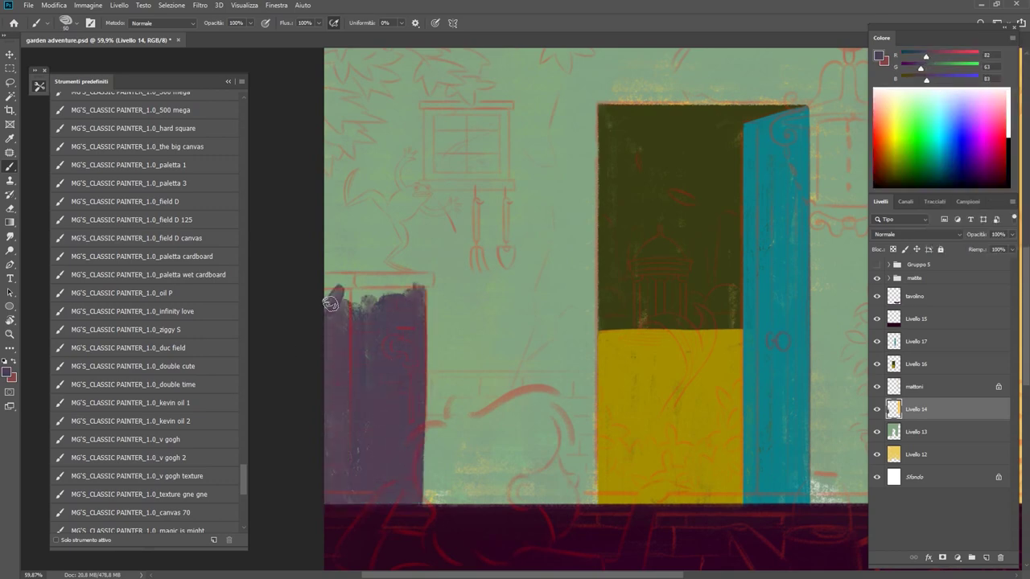
{"action": "mouse_move", "coordinate": [330, 303]}
{"action": "left_mouse_down"}
{"action": "mouse_move", "coordinate": [379, 281]}
{"action": "mouse_move", "coordinate": [432, 280]}
{"action": "left_mouse_up"}
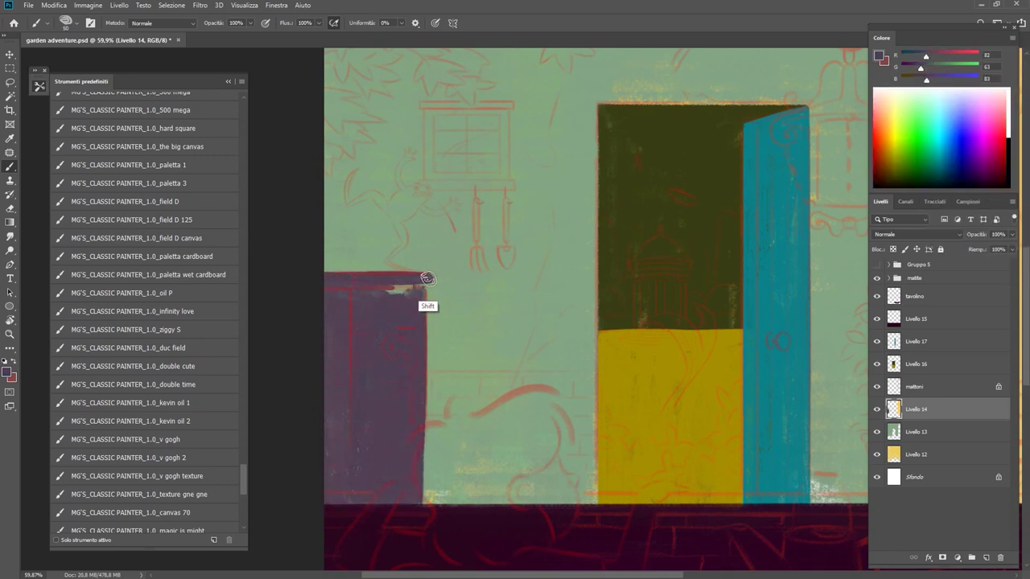
{"action": "scroll", "coordinate": [414, 277], "scroll_direction": "up", "scroll_amount": 3}
{"action": "left_click_drag", "start_coordinate": [346, 322], "coordinate": [414, 324]}
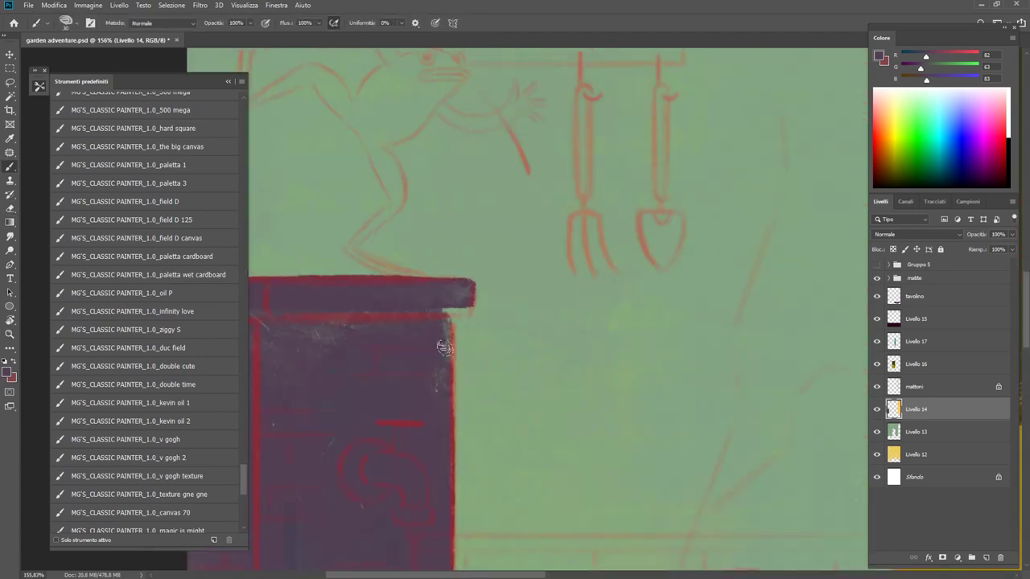
{"action": "scroll", "coordinate": [445, 348], "scroll_direction": "down", "scroll_amount": 3}
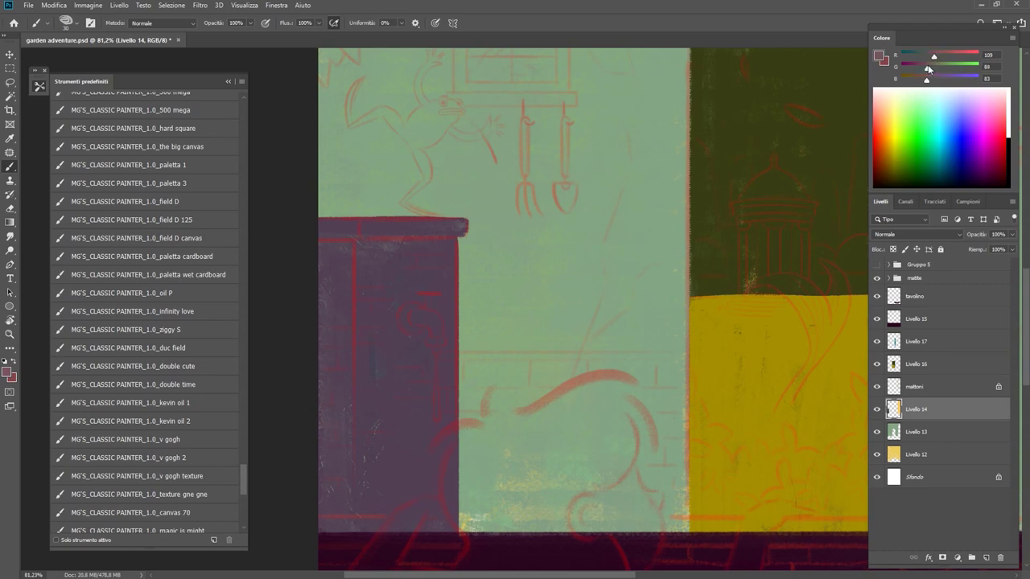
Step: Add brown texture strokes to the purple cabinet and hide the red sketch lines
{"action": "left_click_drag", "start_coordinate": [362, 328], "coordinate": [391, 435]}
{"action": "left_click_drag", "start_coordinate": [406, 310], "coordinate": [430, 406]}
{"action": "left_click", "coordinate": [417, 274], "text": "alt"}
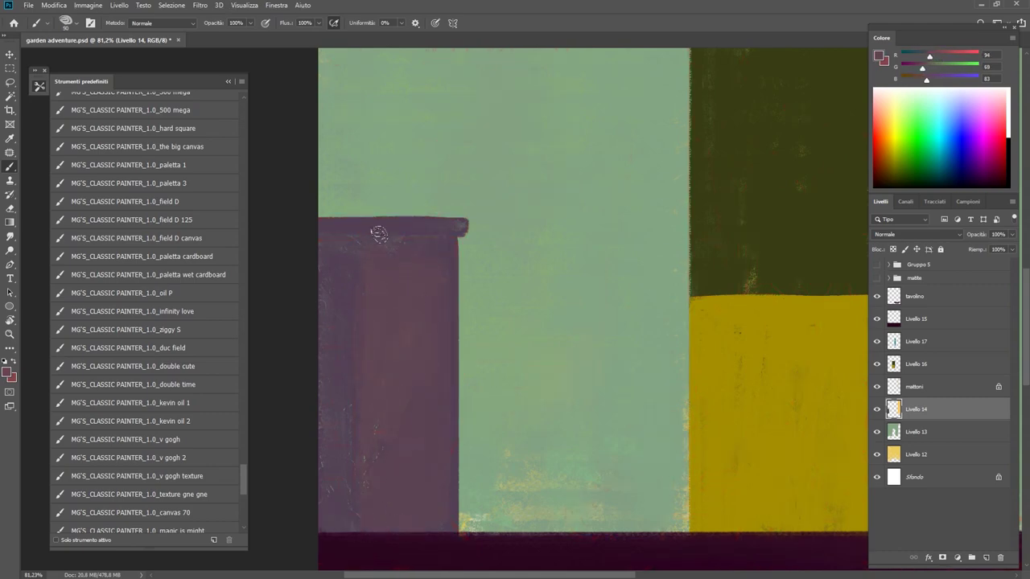
{"action": "left_click", "coordinate": [877, 278]}
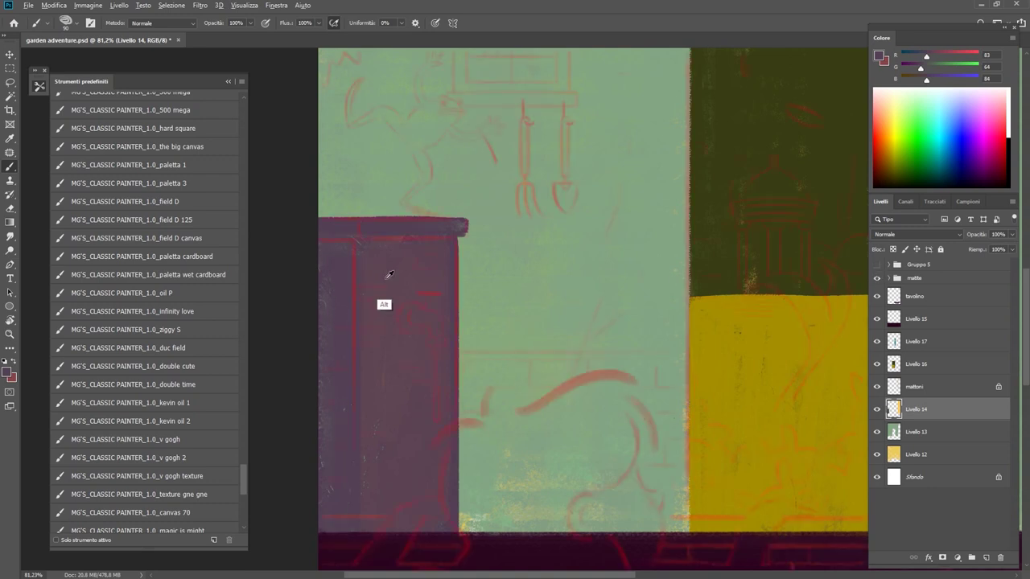
{"action": "left_click", "coordinate": [877, 277]}
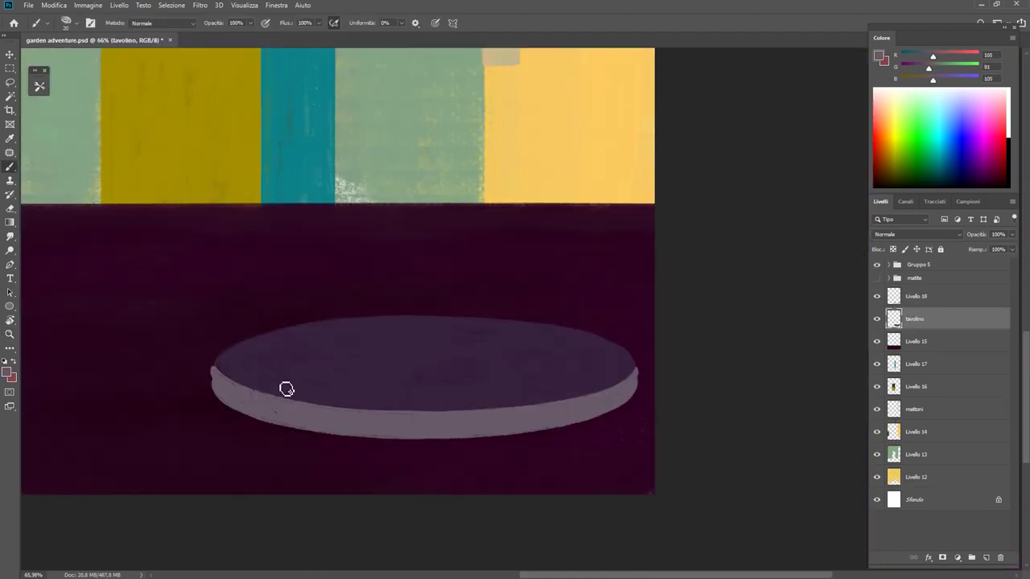
Step: Stroke a curve along the tabletop's top edge as a light tapered rim line on Livello 18
{"action": "left_click_drag", "start_coordinate": [434, 317], "coordinate": [658, 315]}
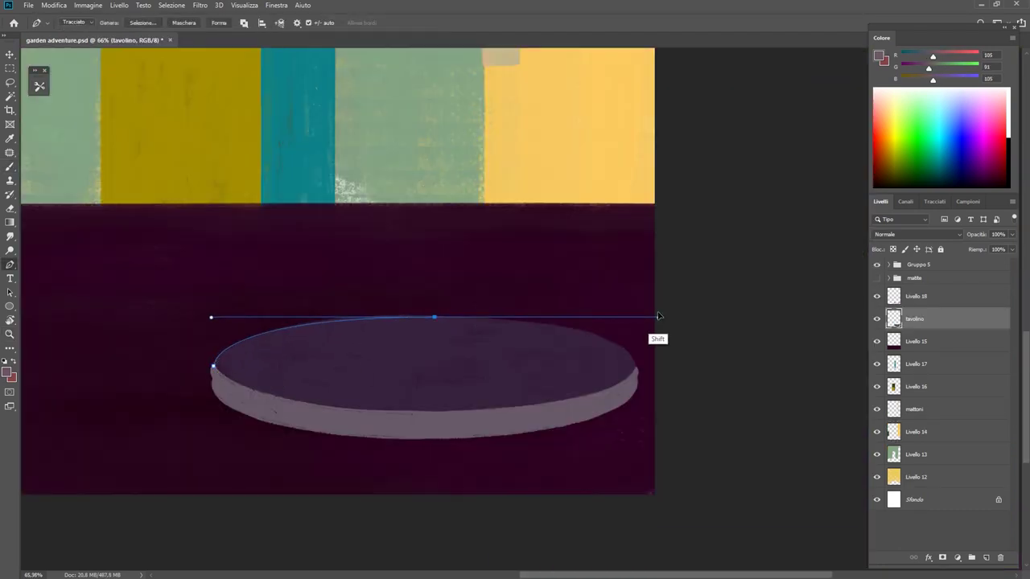
{"action": "right_click", "coordinate": [445, 324]}
{"action": "left_click", "coordinate": [466, 319]}
{"action": "key", "text": "ctrl+z"}
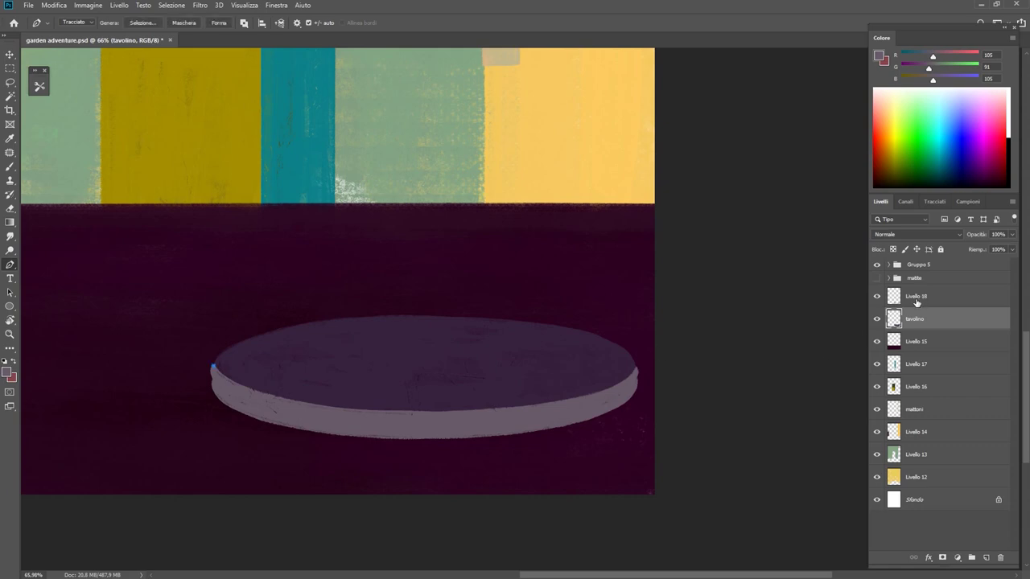
{"action": "left_click", "coordinate": [916, 298]}
{"action": "left_click", "coordinate": [432, 317], "text": "ctrl"}
{"action": "right_click", "coordinate": [434, 317]}
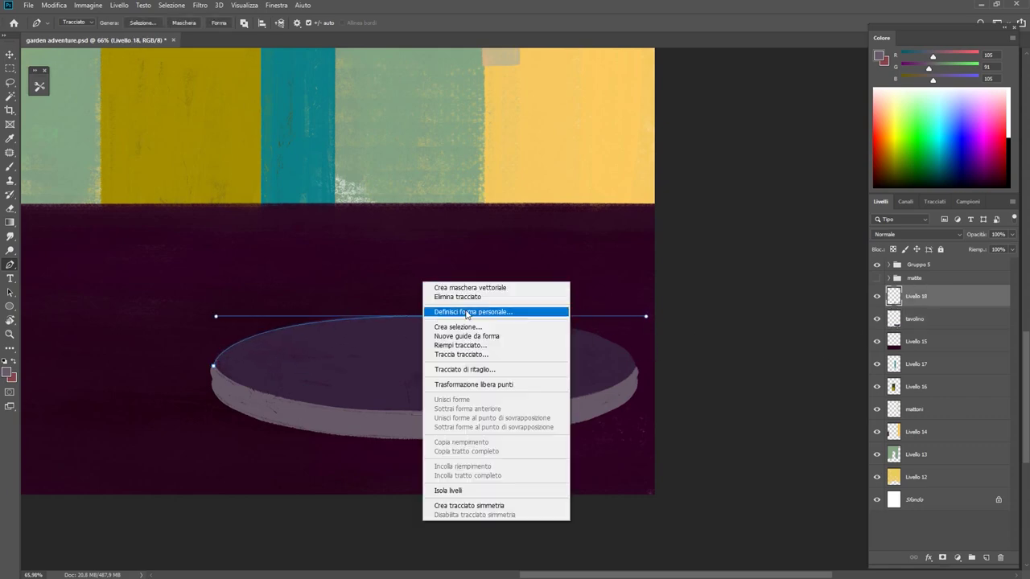
Step: Copy the light stroke on the rim's left, flip it horizontally and move it to the right side
{"action": "key", "text": "Escape"}
{"action": "key", "text": "Escape"}
{"action": "key", "text": "l"}
{"action": "left_click_drag", "start_coordinate": [402, 336], "coordinate": [290, 367]}
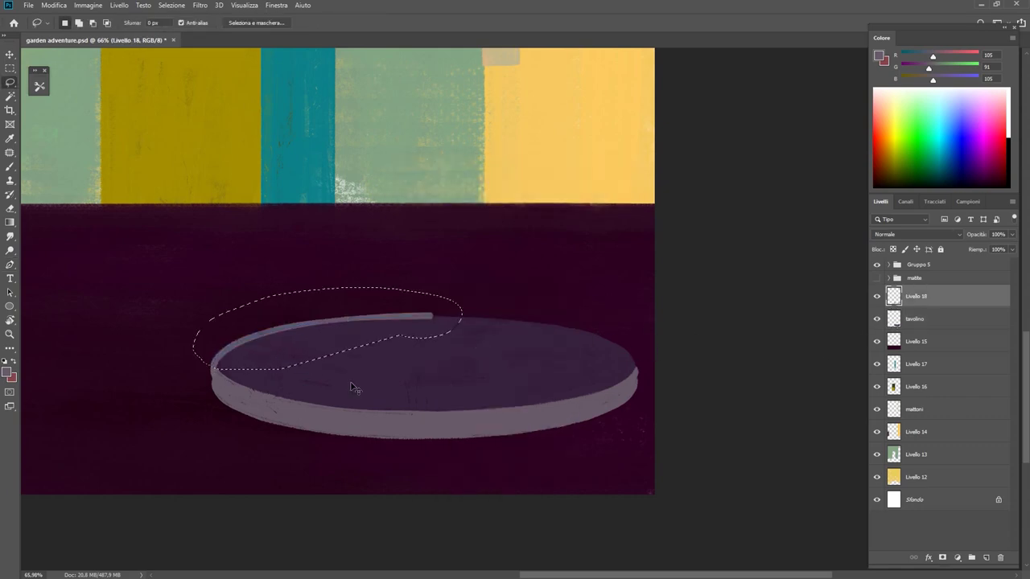
{"action": "key", "text": "ctrl+j"}
{"action": "key", "text": "ctrl+t"}
{"action": "left_click_drag", "start_coordinate": [354, 330], "coordinate": [575, 347]}
{"action": "key", "text": "Return"}
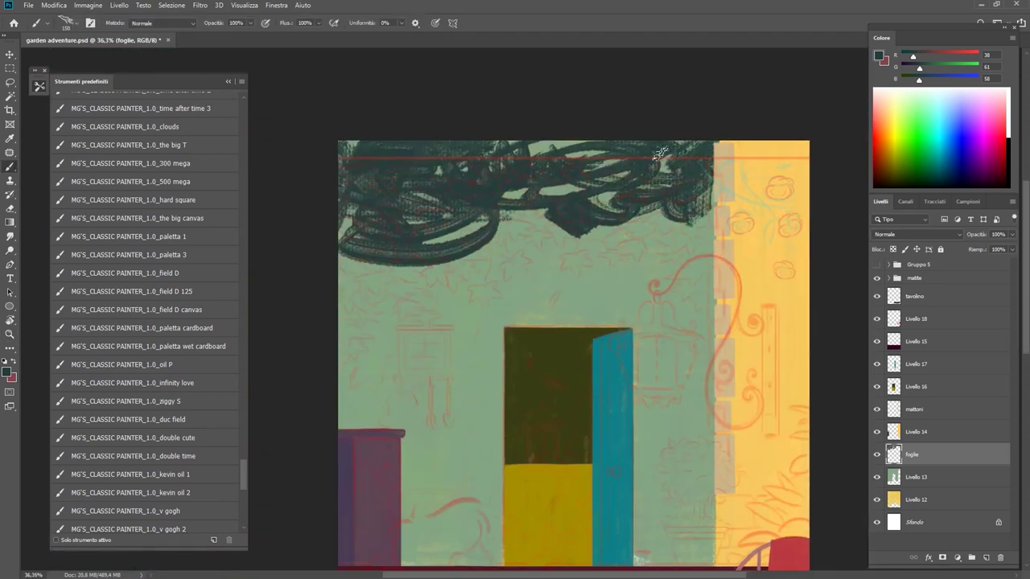
Step: Paint dark foliage across the top of the wall, extending its lower edge left and right
{"action": "mouse_move", "coordinate": [336, 210]}
{"action": "left_mouse_down"}
{"action": "mouse_move", "coordinate": [426, 205]}
{"action": "mouse_move", "coordinate": [551, 146]}
{"action": "left_mouse_up"}
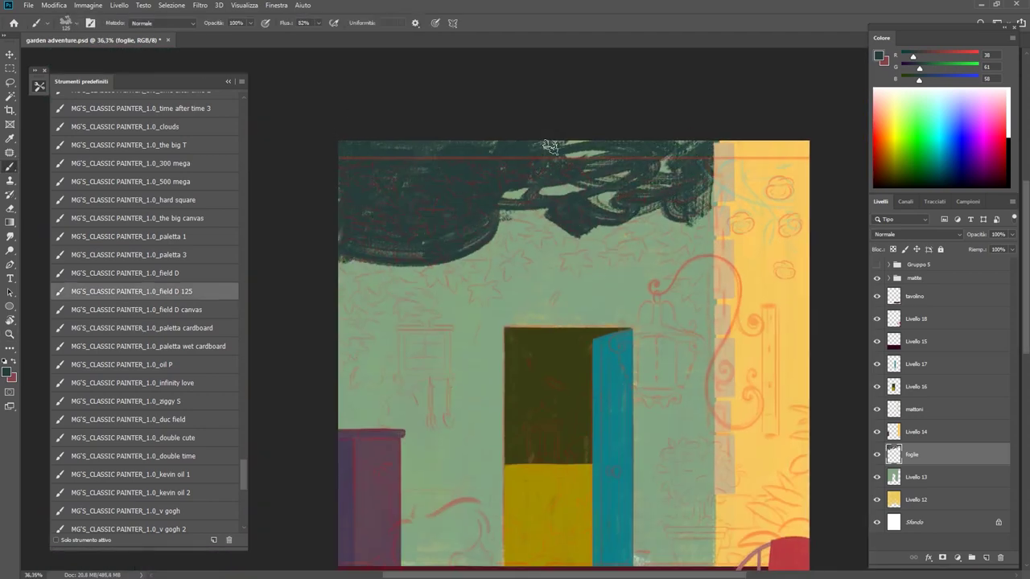
{"action": "mouse_move", "coordinate": [515, 205]}
{"action": "left_mouse_down"}
{"action": "mouse_move", "coordinate": [559, 161]}
{"action": "mouse_move", "coordinate": [620, 142]}
{"action": "mouse_move", "coordinate": [667, 166]}
{"action": "mouse_move", "coordinate": [655, 213]}
{"action": "mouse_move", "coordinate": [599, 211]}
{"action": "mouse_move", "coordinate": [624, 200]}
{"action": "mouse_move", "coordinate": [712, 214]}
{"action": "left_mouse_up"}
{"action": "scroll", "coordinate": [378, 305], "scroll_direction": "up", "scroll_amount": 1}
{"action": "mouse_move", "coordinate": [342, 358]}
{"action": "left_mouse_down"}
{"action": "mouse_move", "coordinate": [398, 314]}
{"action": "mouse_move", "coordinate": [475, 320]}
{"action": "left_mouse_up"}
{"action": "mouse_move", "coordinate": [553, 255]}
{"action": "left_mouse_down"}
{"action": "mouse_move", "coordinate": [617, 276]}
{"action": "mouse_move", "coordinate": [668, 256]}
{"action": "mouse_move", "coordinate": [746, 292]}
{"action": "mouse_move", "coordinate": [764, 354]}
{"action": "mouse_move", "coordinate": [633, 292]}
{"action": "left_mouse_up"}
Step: Sharpen a pointed leaf tip on the foliage edge and paint a leaf shape below it
{"action": "key", "text": "z"}
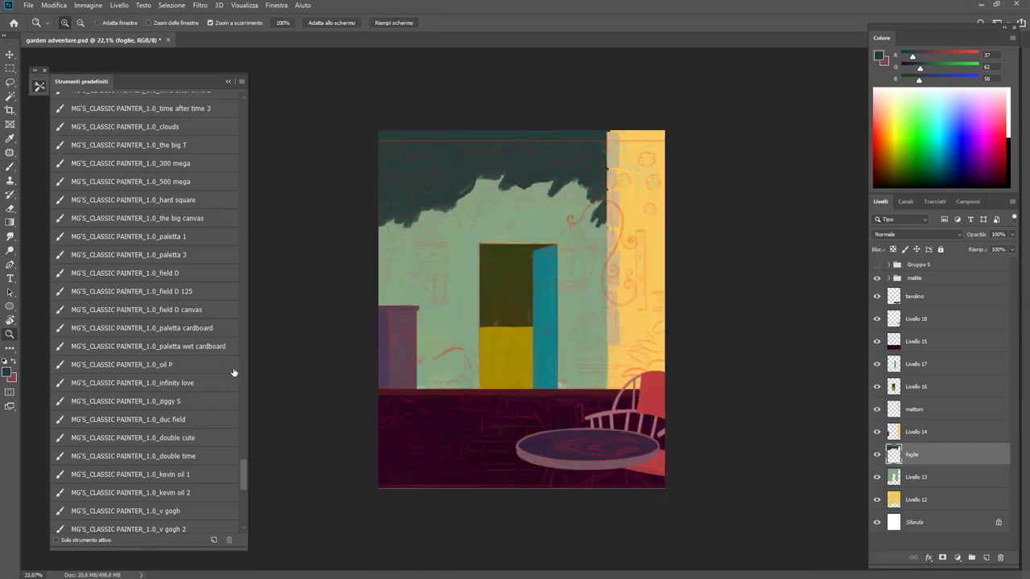
{"action": "key", "text": "b"}
{"action": "left_click_drag", "start_coordinate": [421, 188], "coordinate": [556, 288]}
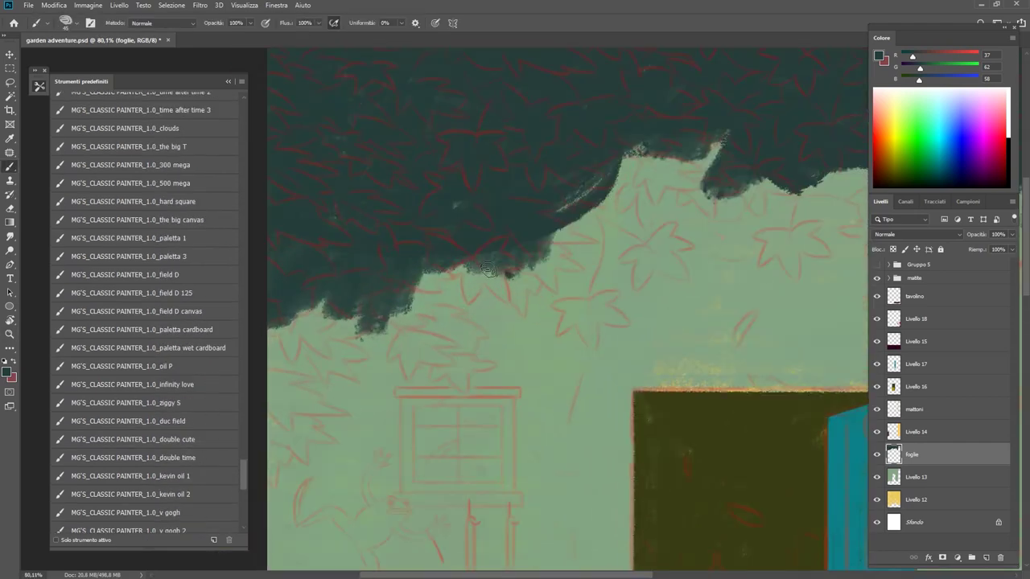
{"action": "left_click_drag", "start_coordinate": [489, 275], "coordinate": [507, 297]}
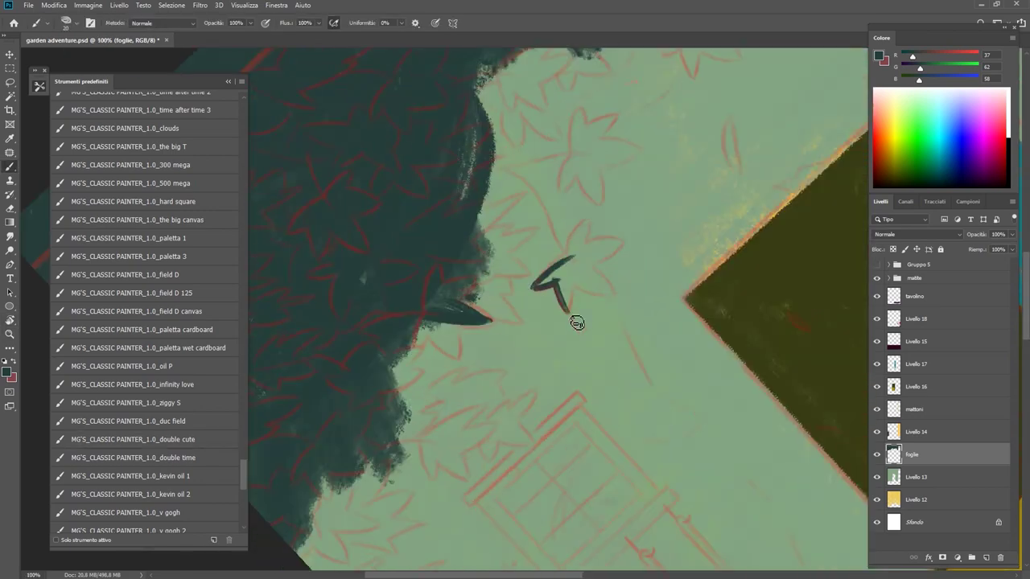
{"action": "mouse_move", "coordinate": [569, 265]}
{"action": "left_mouse_down"}
{"action": "mouse_move", "coordinate": [585, 330]}
{"action": "mouse_move", "coordinate": [625, 331]}
{"action": "mouse_move", "coordinate": [611, 286]}
{"action": "mouse_move", "coordinate": [581, 313]}
{"action": "left_mouse_up"}
Step: Rotate the canvas view and fill the star-shaped leaf with dark paint
{"action": "key", "text": "z"}
{"action": "key", "text": "r"}
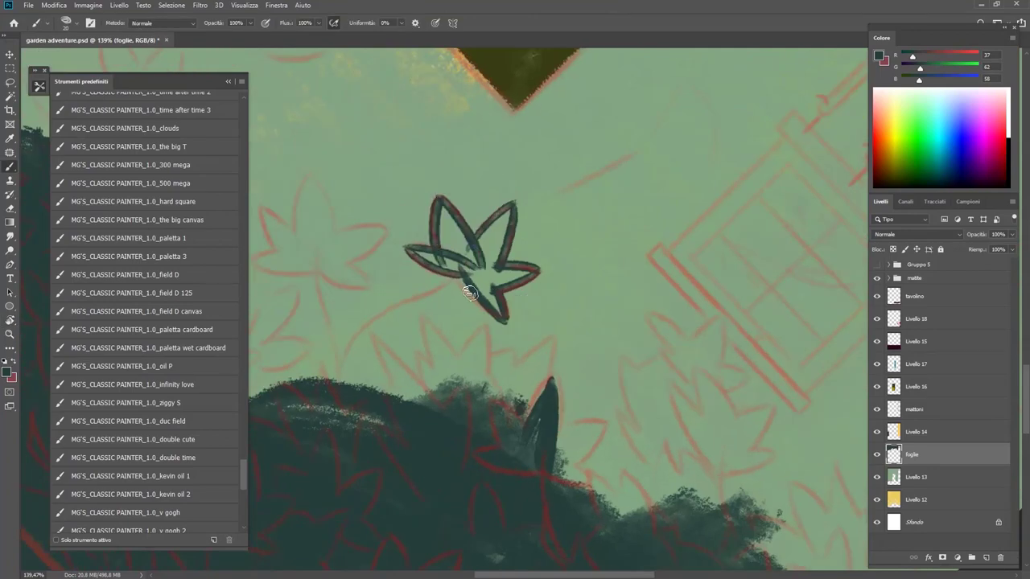
{"action": "key", "text": "b"}
{"action": "mouse_move", "coordinate": [542, 345]}
{"action": "left_mouse_down"}
{"action": "mouse_move", "coordinate": [558, 292]}
{"action": "mouse_move", "coordinate": [567, 334]}
{"action": "mouse_move", "coordinate": [494, 222]}
{"action": "mouse_move", "coordinate": [415, 359]}
{"action": "mouse_move", "coordinate": [591, 325]}
{"action": "mouse_move", "coordinate": [479, 200]}
{"action": "left_mouse_up"}
Step: Rotate the view toward the star leaf and erase stray paint around it
{"action": "key", "text": "e"}
{"action": "key", "text": "r"}
{"action": "key", "text": "b"}
{"action": "key", "text": "r"}
{"action": "key", "text": "r"}
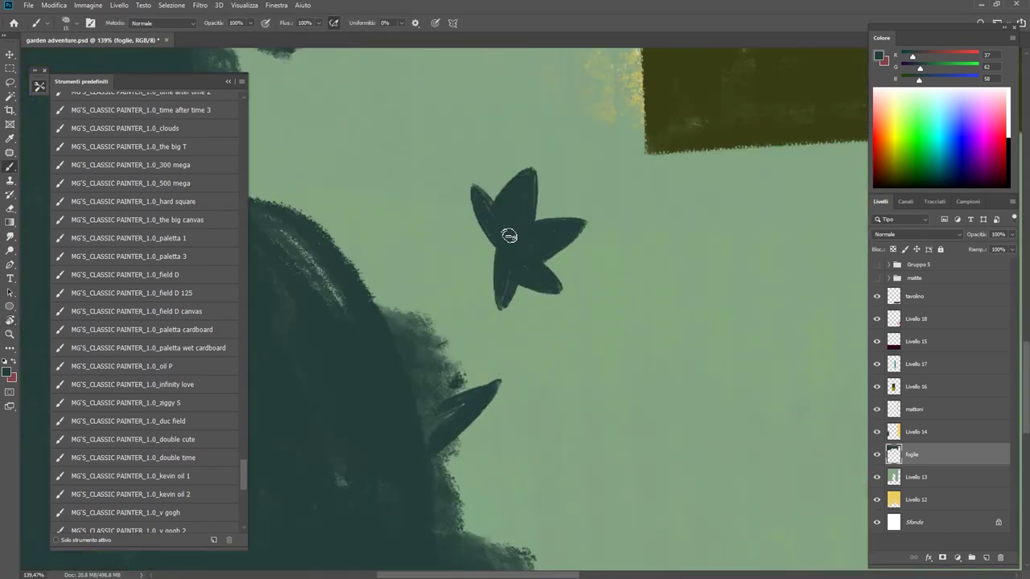
{"action": "key", "text": "r"}
{"action": "mouse_move", "coordinate": [513, 264]}
{"action": "left_mouse_down"}
{"action": "mouse_move", "coordinate": [541, 306]}
{"action": "mouse_move", "coordinate": [552, 294]}
{"action": "left_mouse_up"}
{"action": "key", "text": "r"}
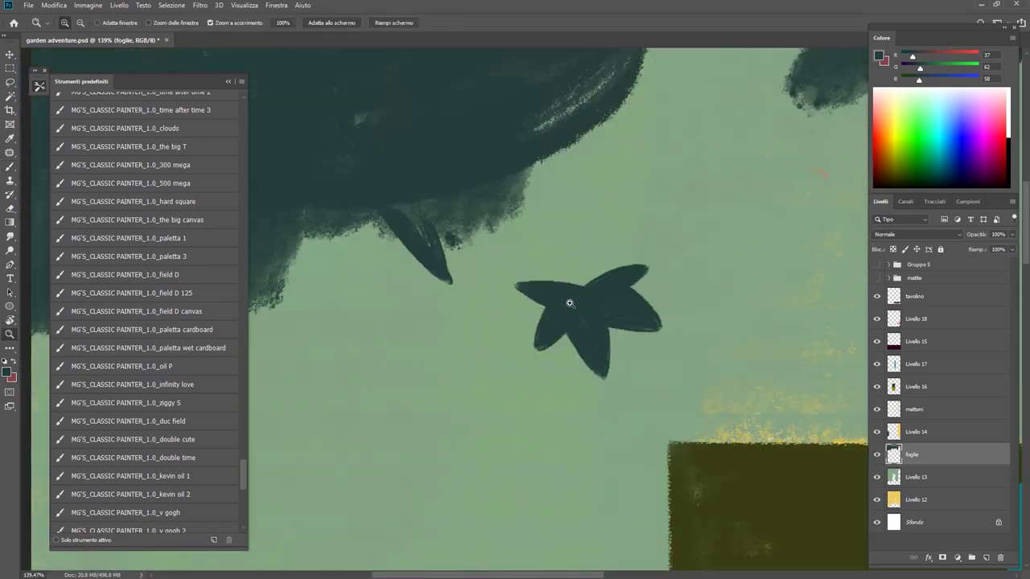
{"action": "key", "text": "e"}
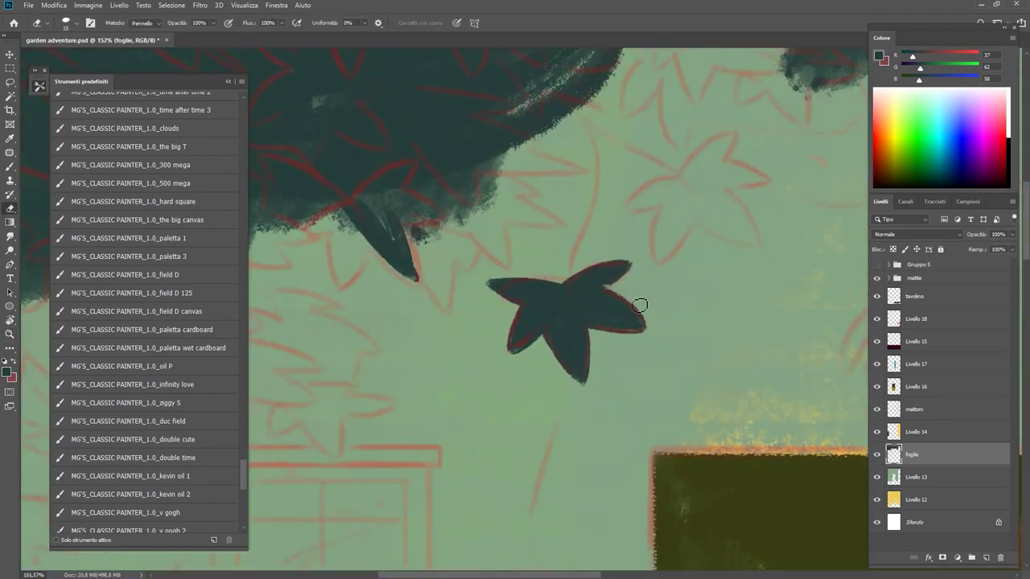
{"action": "key", "text": "r"}
{"action": "left_click_drag", "start_coordinate": [507, 346], "coordinate": [526, 344]}
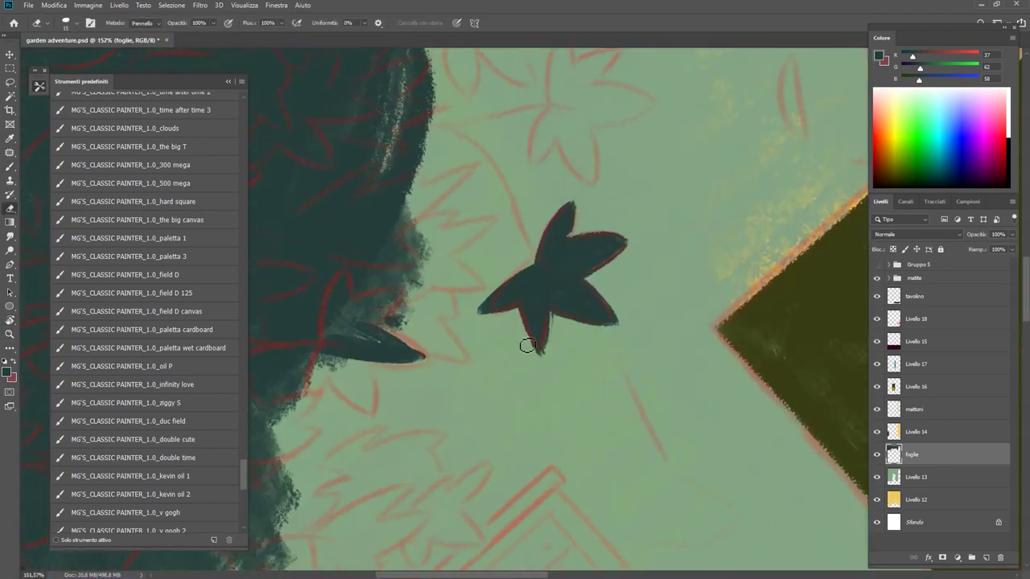
{"action": "scroll", "coordinate": [568, 332], "scroll_direction": "up", "scroll_amount": 3}
Step: Copy the star leaf to a new layer, flip it horizontally, rotate it and move it up-right
{"action": "key", "text": "r"}
{"action": "left_click_drag", "start_coordinate": [520, 299], "coordinate": [526, 232]}
{"action": "scroll", "coordinate": [526, 233], "scroll_direction": "down", "scroll_amount": 5}
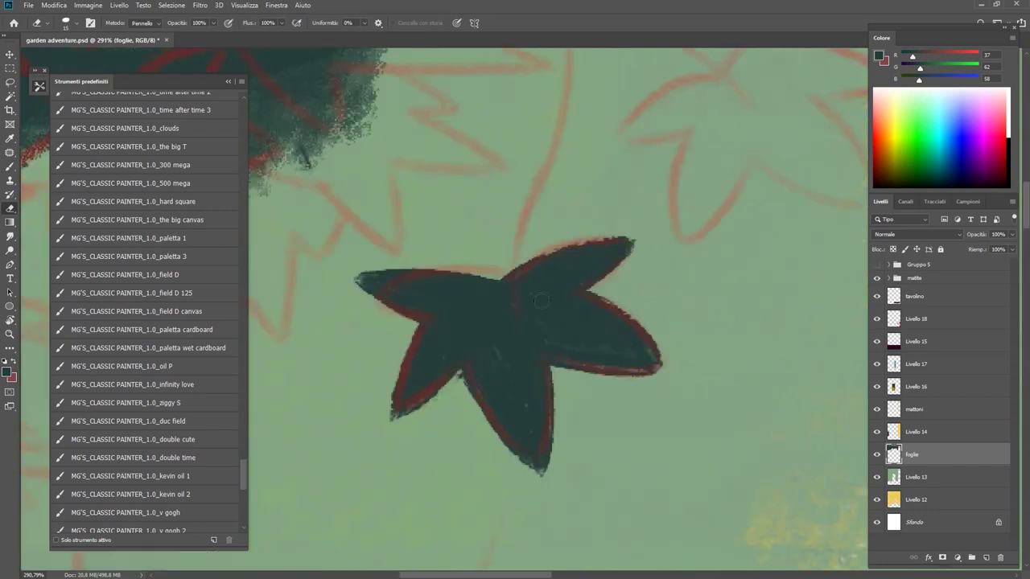
{"action": "key", "text": "l"}
{"action": "left_click_drag", "start_coordinate": [591, 420], "coordinate": [448, 283]}
{"action": "key", "text": "ctrl+j"}
{"action": "key", "text": "ctrl+t"}
{"action": "right_click", "coordinate": [587, 410]}
{"action": "left_click", "coordinate": [620, 548]}
{"action": "left_click_drag", "start_coordinate": [619, 266], "coordinate": [625, 211]}
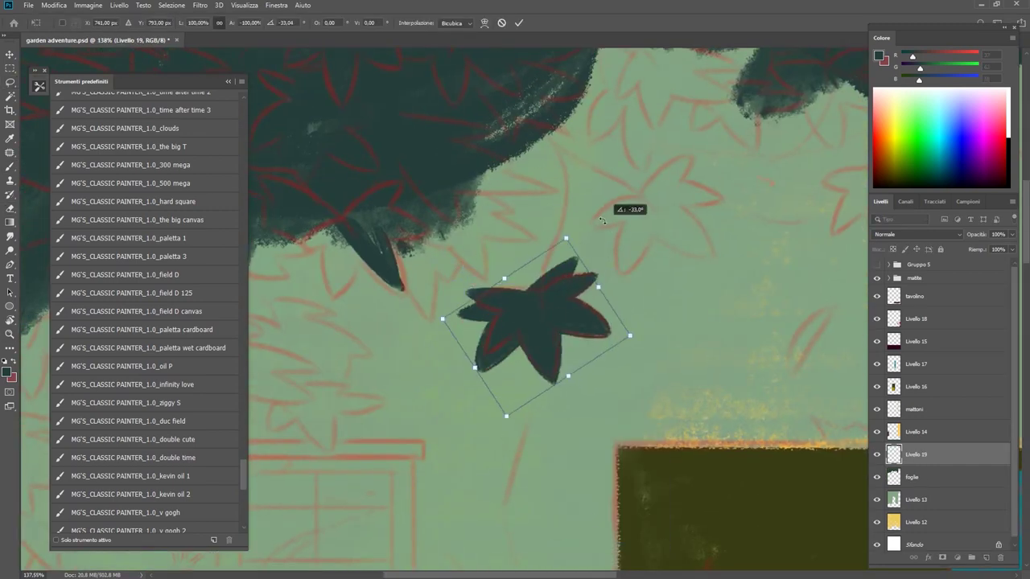
{"action": "left_click_drag", "start_coordinate": [561, 332], "coordinate": [686, 215]}
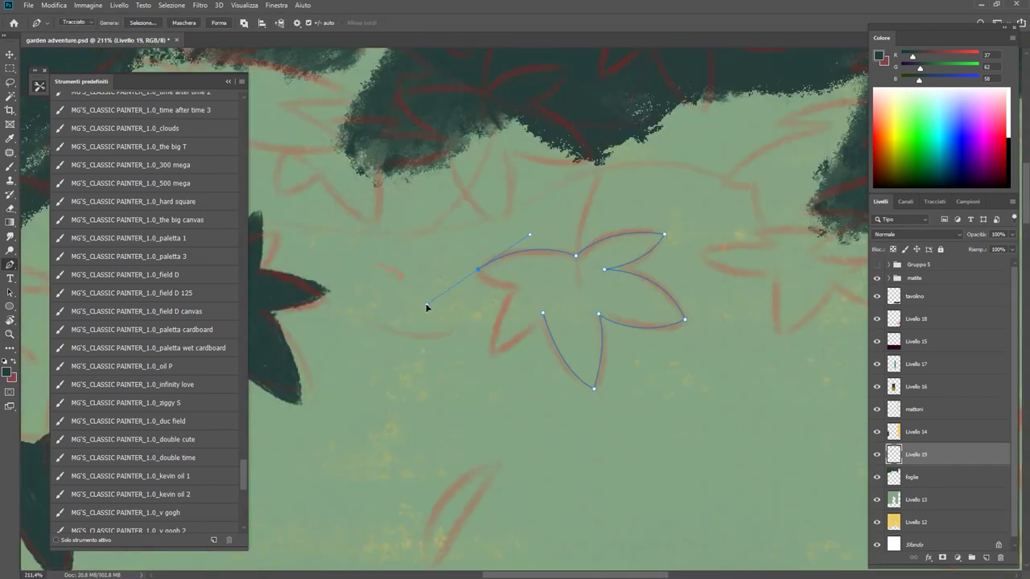
Step: Stroke a new leaf-shaped path as a dark outline and fill its petals dark
{"action": "right_click", "coordinate": [556, 306]}
{"action": "left_click", "coordinate": [582, 363]}
{"action": "key", "text": "Return"}
{"action": "key", "text": "z"}
{"action": "left_click", "coordinate": [545, 274], "text": "alt"}
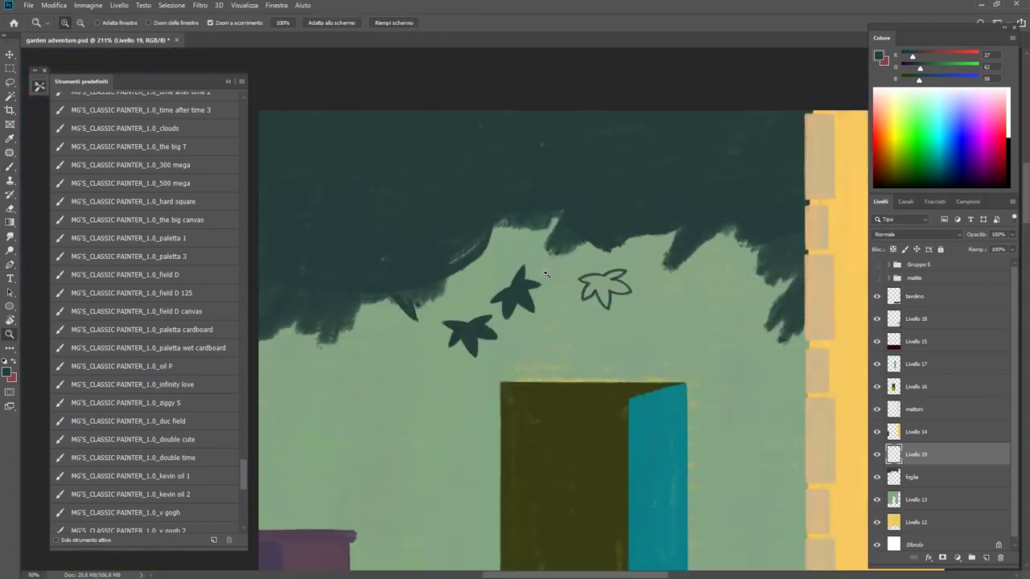
{"action": "key", "text": "b"}
{"action": "mouse_move", "coordinate": [545, 274]}
{"action": "left_mouse_down"}
{"action": "mouse_move", "coordinate": [592, 284]}
{"action": "mouse_move", "coordinate": [602, 348]}
{"action": "left_mouse_up"}
{"action": "mouse_move", "coordinate": [599, 290]}
{"action": "left_mouse_down"}
{"action": "mouse_move", "coordinate": [616, 307]}
{"action": "mouse_move", "coordinate": [586, 295]}
{"action": "mouse_move", "coordinate": [666, 303]}
{"action": "left_mouse_up"}
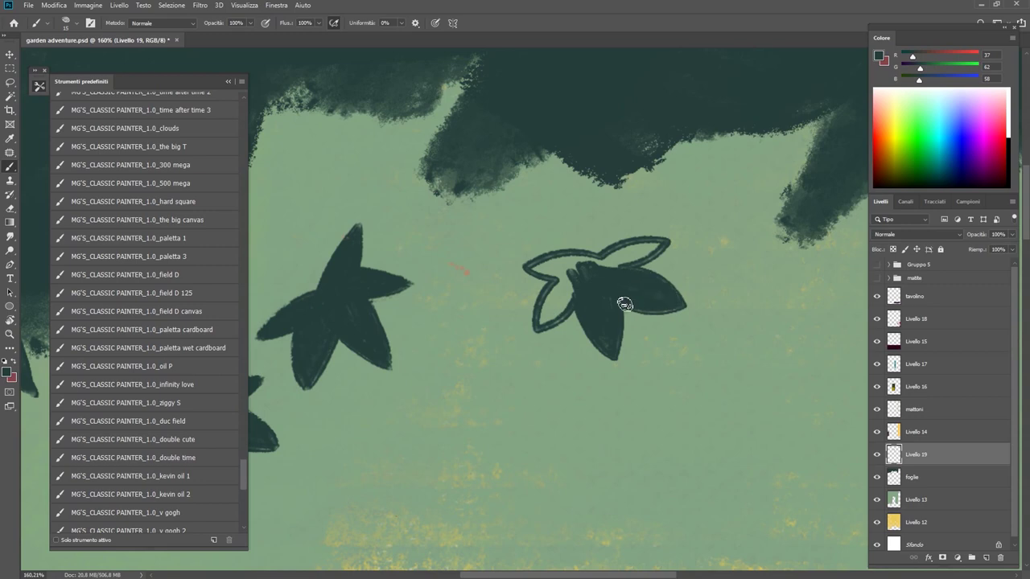
{"action": "mouse_move", "coordinate": [471, 280]}
{"action": "left_mouse_down"}
{"action": "mouse_move", "coordinate": [476, 301]}
{"action": "mouse_move", "coordinate": [524, 287]}
{"action": "mouse_move", "coordinate": [453, 239]}
{"action": "mouse_move", "coordinate": [467, 238]}
{"action": "left_mouse_up"}
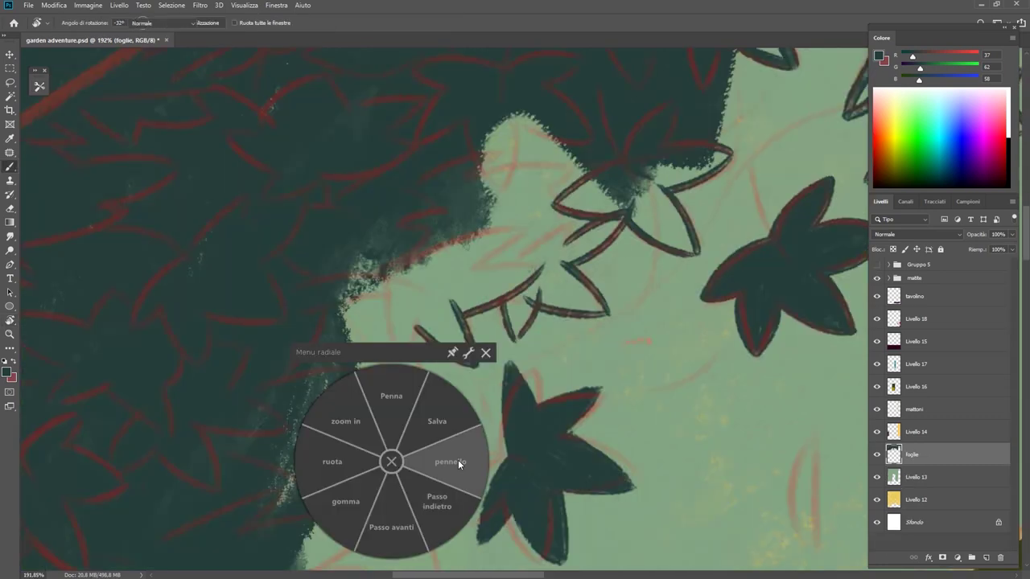
Step: Outline new leaves, then fill the zigzag cluster and outlined leaves under the canopy solid dark green
{"action": "mouse_move", "coordinate": [345, 317]}
{"action": "left_mouse_down"}
{"action": "mouse_move", "coordinate": [379, 354]}
{"action": "mouse_move", "coordinate": [395, 427]}
{"action": "left_mouse_up"}
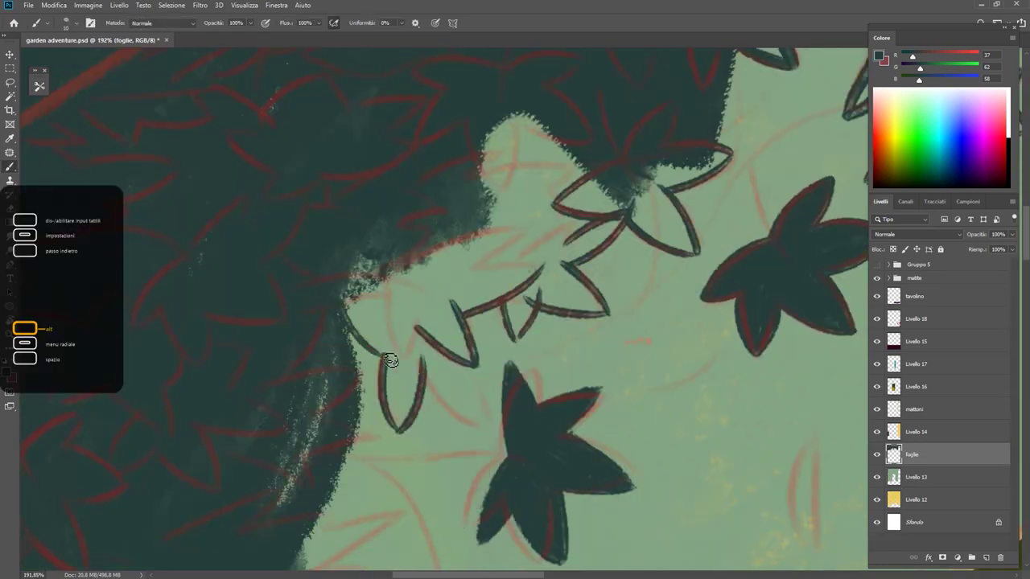
{"action": "left_click", "coordinate": [403, 433]}
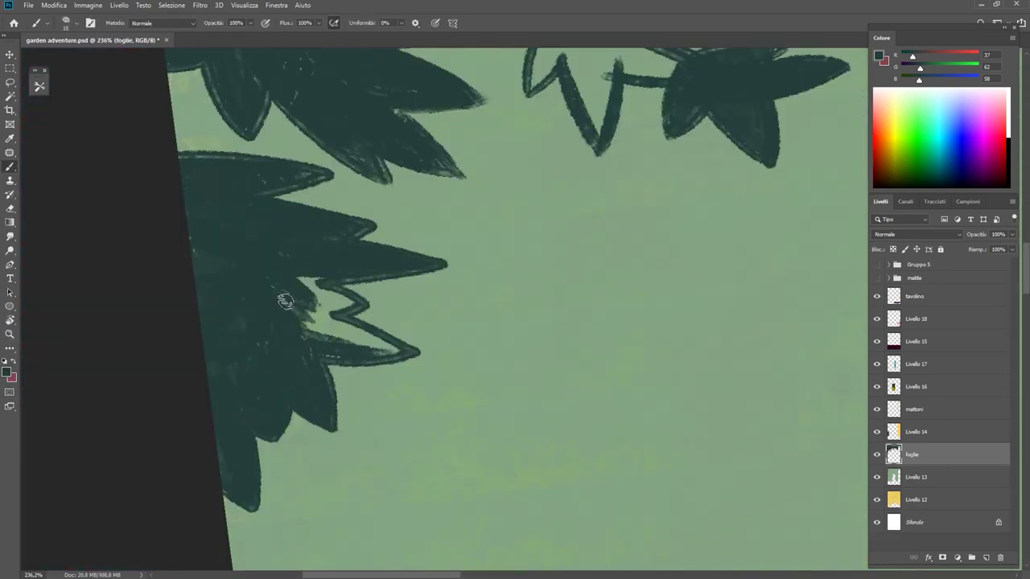
{"action": "mouse_move", "coordinate": [286, 301]}
{"action": "left_mouse_down"}
{"action": "mouse_move", "coordinate": [325, 293]}
{"action": "mouse_move", "coordinate": [346, 310]}
{"action": "mouse_move", "coordinate": [313, 350]}
{"action": "left_mouse_up"}
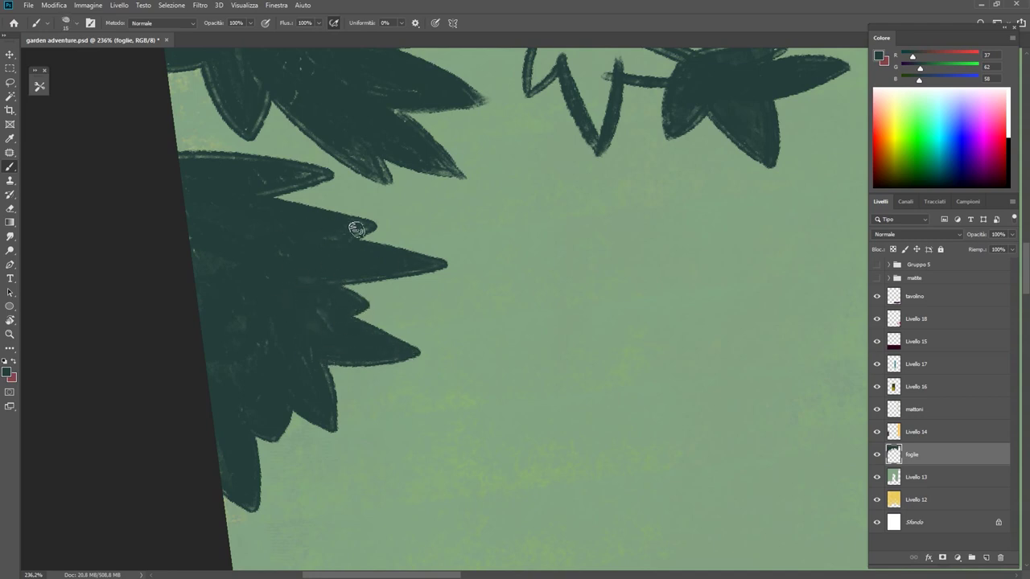
{"action": "scroll", "coordinate": [279, 340], "scroll_direction": "down", "scroll_amount": 5}
{"action": "scroll", "coordinate": [279, 340], "scroll_direction": "up", "scroll_amount": 3}
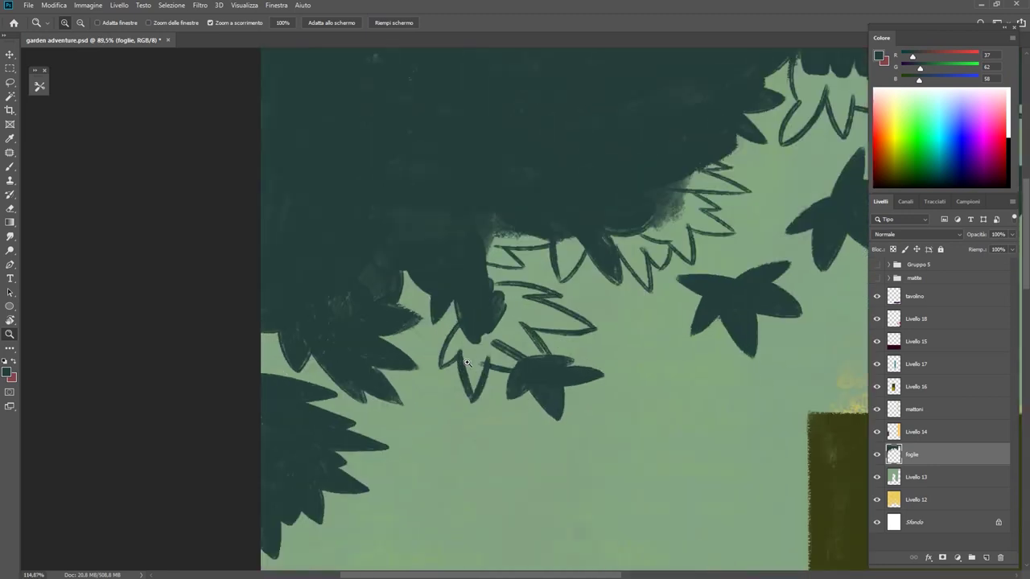
{"action": "scroll", "coordinate": [296, 334], "scroll_direction": "up", "scroll_amount": 2}
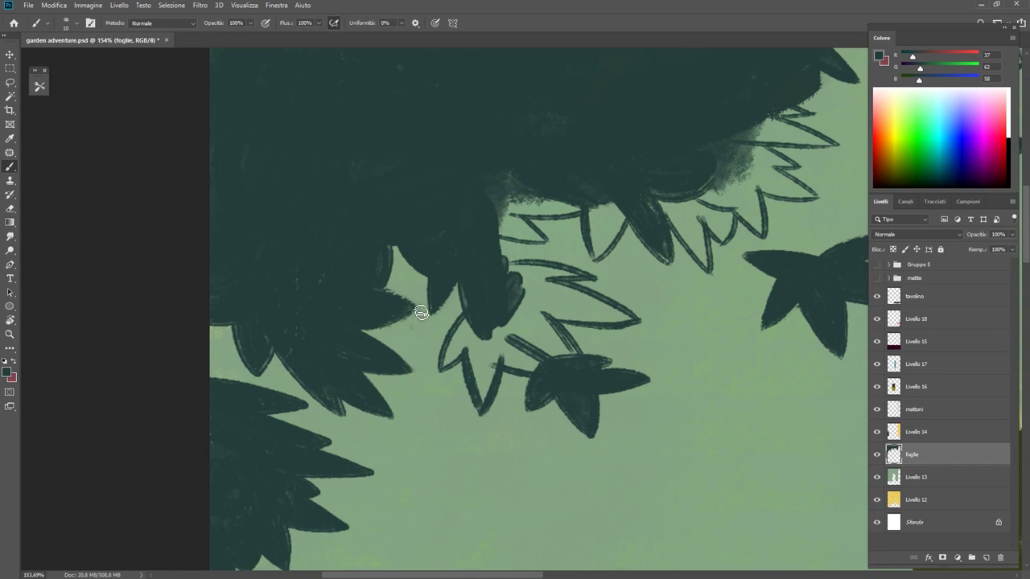
{"action": "key", "text": "XF86AudioLowerVolume"}
{"action": "mouse_move", "coordinate": [448, 372]}
{"action": "left_mouse_down"}
{"action": "mouse_move", "coordinate": [465, 323]}
{"action": "mouse_move", "coordinate": [476, 395]}
{"action": "mouse_move", "coordinate": [499, 301]}
{"action": "mouse_move", "coordinate": [531, 365]}
{"action": "mouse_move", "coordinate": [524, 295]}
{"action": "mouse_move", "coordinate": [533, 322]}
{"action": "left_mouse_up"}
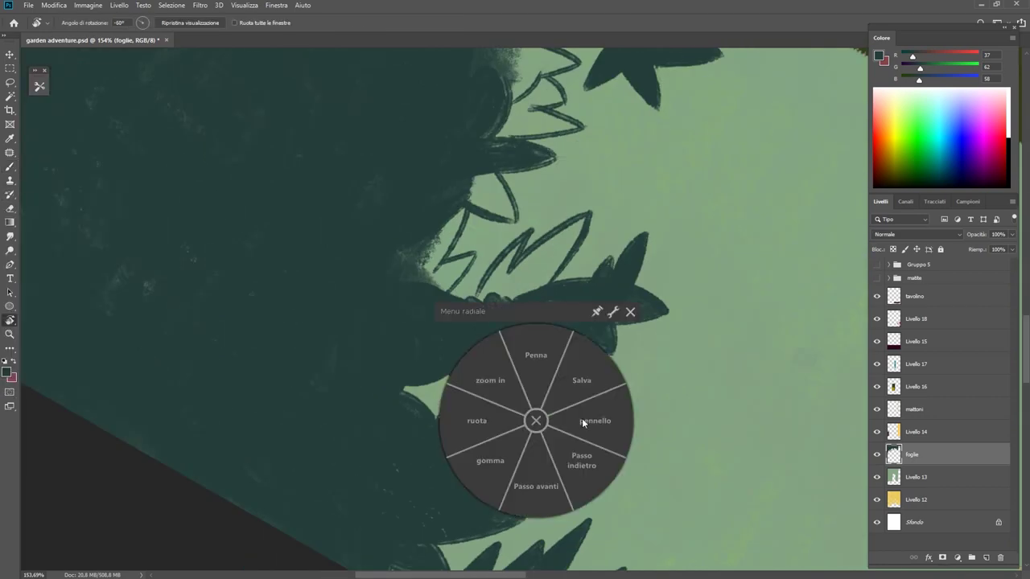
{"action": "left_click", "coordinate": [582, 419]}
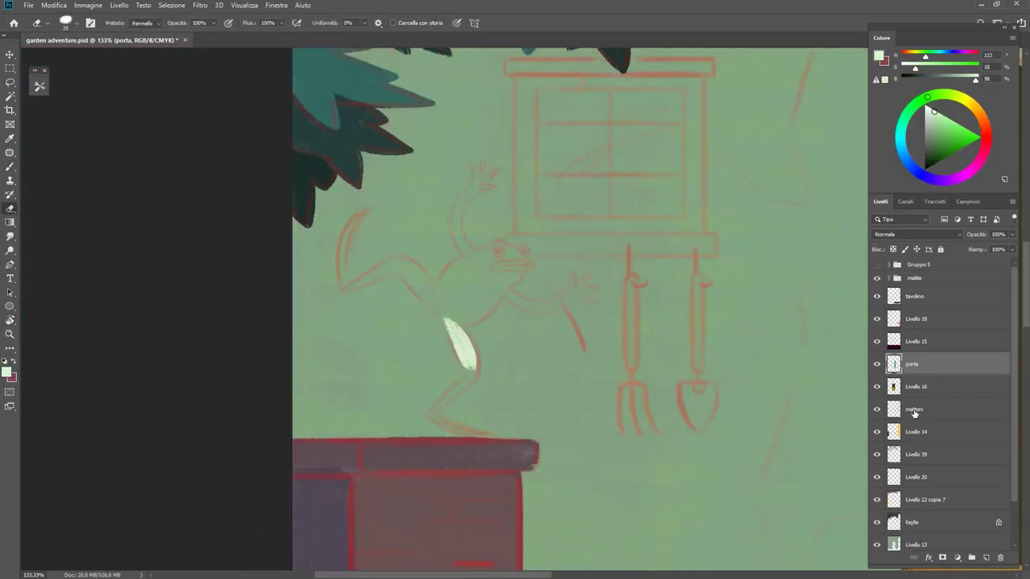
Step: Paint the frog's body, upper and lower leg, and foot white down to the ledge
{"action": "left_click_drag", "start_coordinate": [457, 320], "coordinate": [489, 275]}
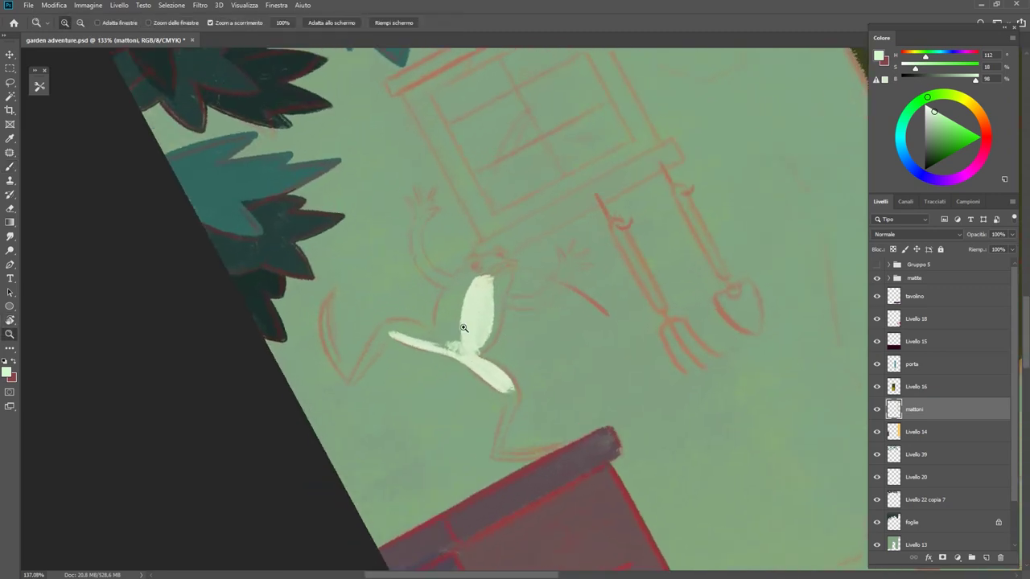
{"action": "mouse_move", "coordinate": [463, 366]}
{"action": "left_mouse_down"}
{"action": "mouse_move", "coordinate": [460, 254]}
{"action": "mouse_move", "coordinate": [460, 357]}
{"action": "mouse_move", "coordinate": [508, 254]}
{"action": "mouse_move", "coordinate": [538, 426]}
{"action": "left_mouse_up"}
{"action": "scroll", "coordinate": [513, 391], "scroll_direction": "down", "scroll_amount": 3}
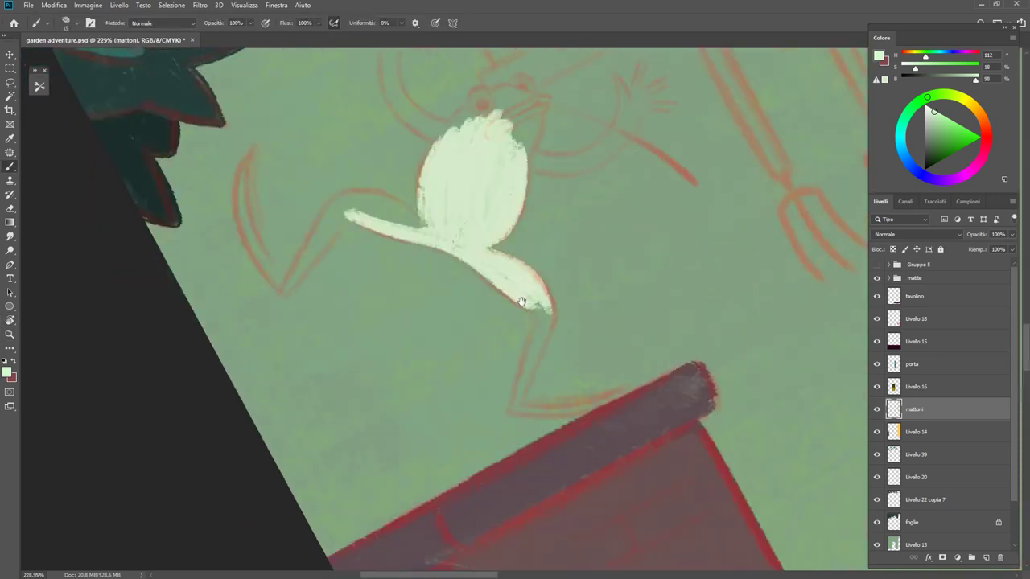
{"action": "mouse_move", "coordinate": [546, 293]}
{"action": "left_mouse_down"}
{"action": "mouse_move", "coordinate": [517, 400]}
{"action": "mouse_move", "coordinate": [528, 304]}
{"action": "mouse_move", "coordinate": [562, 186]}
{"action": "mouse_move", "coordinate": [507, 285]}
{"action": "left_mouse_up"}
{"action": "key", "text": "r"}
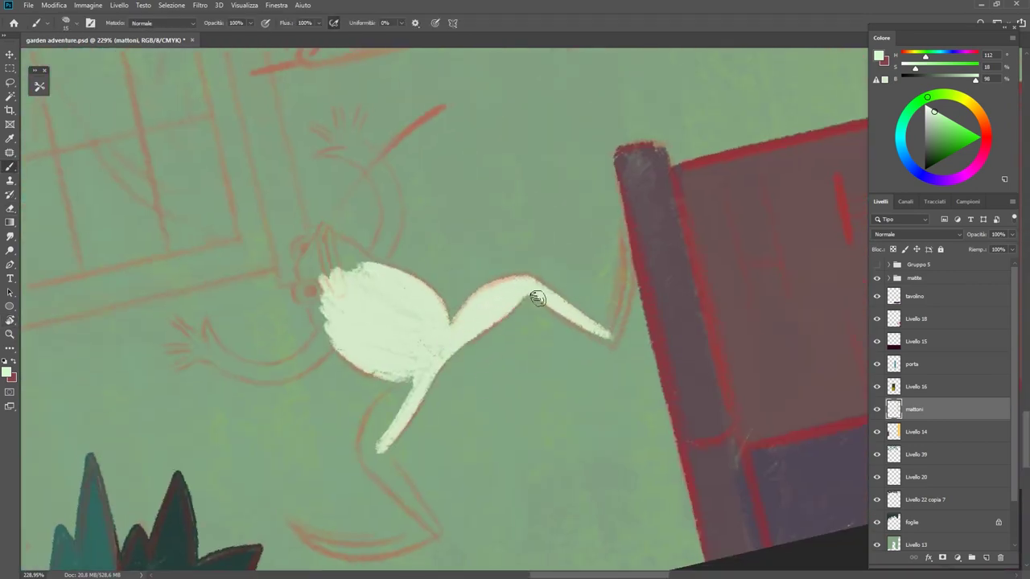
{"action": "left_click_drag", "start_coordinate": [611, 324], "coordinate": [622, 261]}
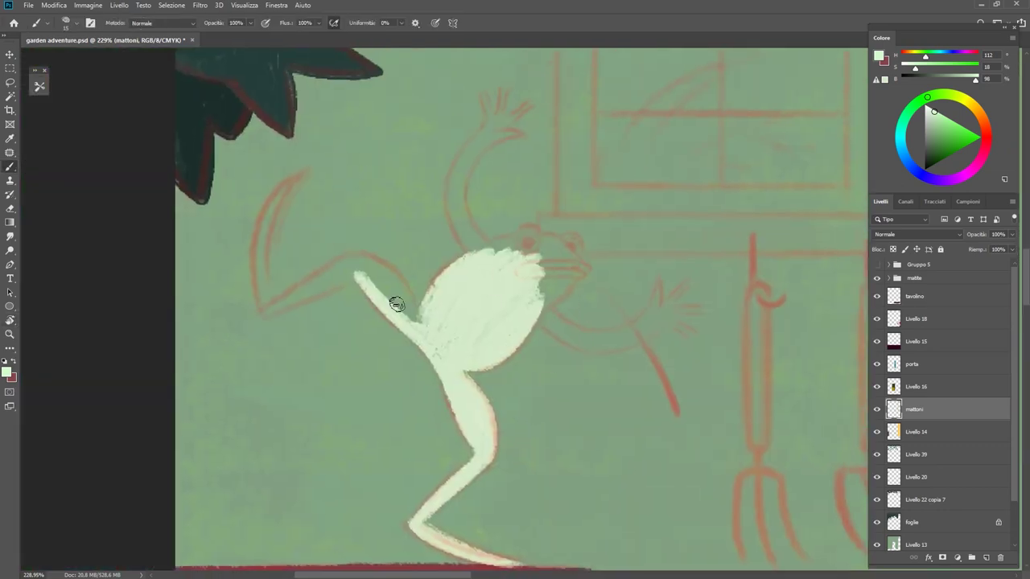
Step: Paint the frog's left arm white, thickening its upper segment
{"action": "mouse_move", "coordinate": [395, 299]}
{"action": "left_mouse_down"}
{"action": "mouse_move", "coordinate": [395, 281]}
{"action": "mouse_move", "coordinate": [429, 329]}
{"action": "left_mouse_up"}
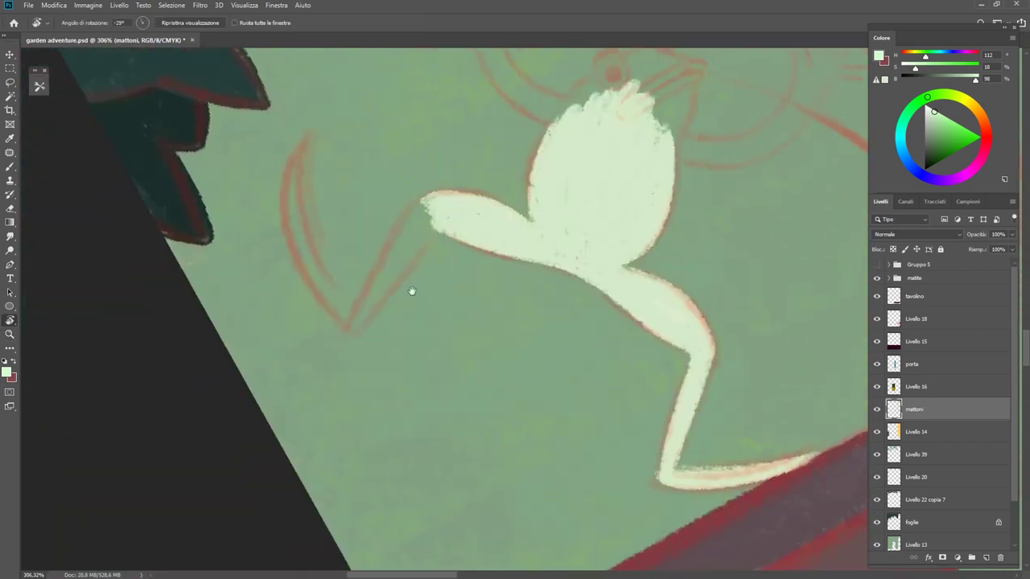
{"action": "mouse_move", "coordinate": [359, 303]}
{"action": "left_mouse_down"}
{"action": "mouse_move", "coordinate": [381, 248]}
{"action": "mouse_move", "coordinate": [386, 272]}
{"action": "mouse_move", "coordinate": [419, 226]}
{"action": "left_mouse_up"}
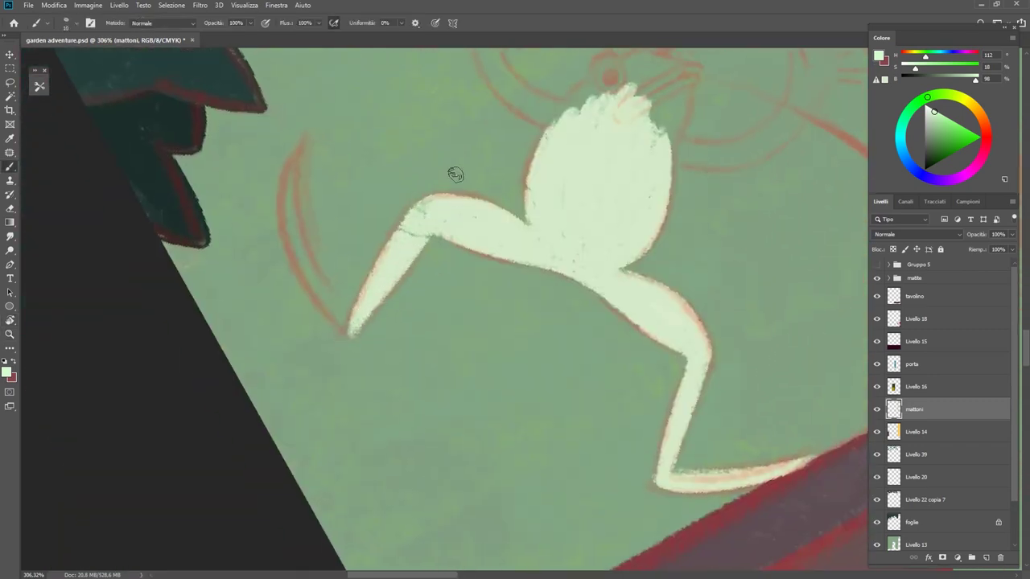
{"action": "mouse_move", "coordinate": [297, 136]}
{"action": "left_mouse_down"}
{"action": "mouse_move", "coordinate": [290, 157]}
{"action": "mouse_move", "coordinate": [346, 326]}
{"action": "left_mouse_up"}
{"action": "left_click_drag", "start_coordinate": [290, 177], "coordinate": [350, 322]}
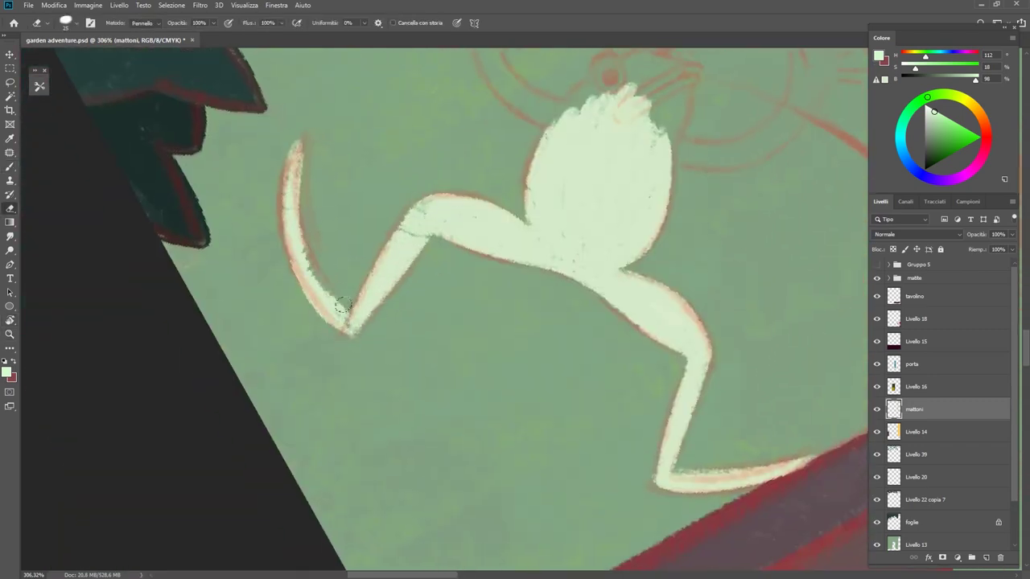
{"action": "left_click_drag", "start_coordinate": [295, 145], "coordinate": [289, 226]}
Step: Erase stray paint around the fingers and refine the arm and raised-hand fingers in white
{"action": "left_click_drag", "start_coordinate": [310, 293], "coordinate": [693, 222]}
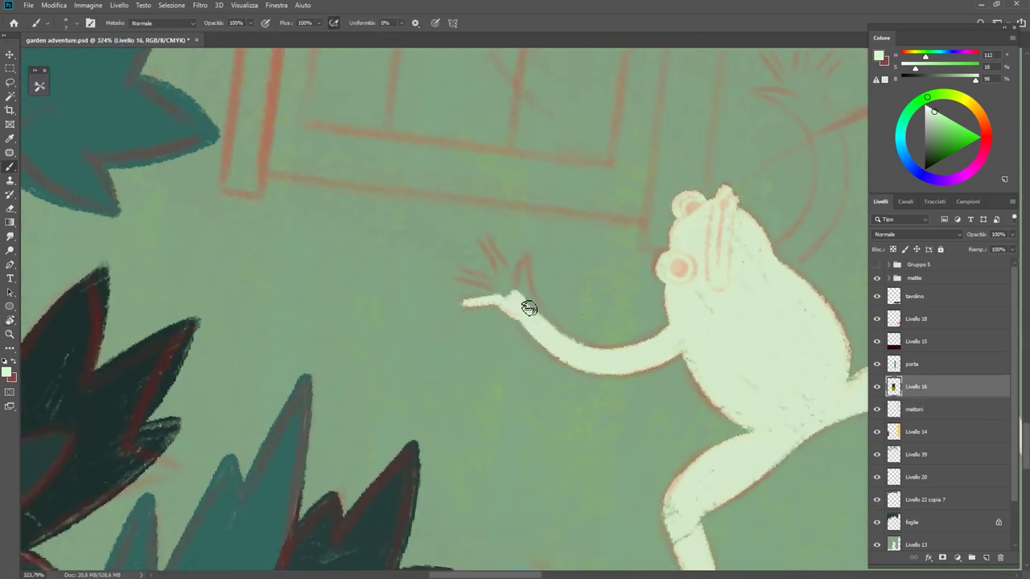
{"action": "left_click_drag", "start_coordinate": [532, 255], "coordinate": [527, 286]}
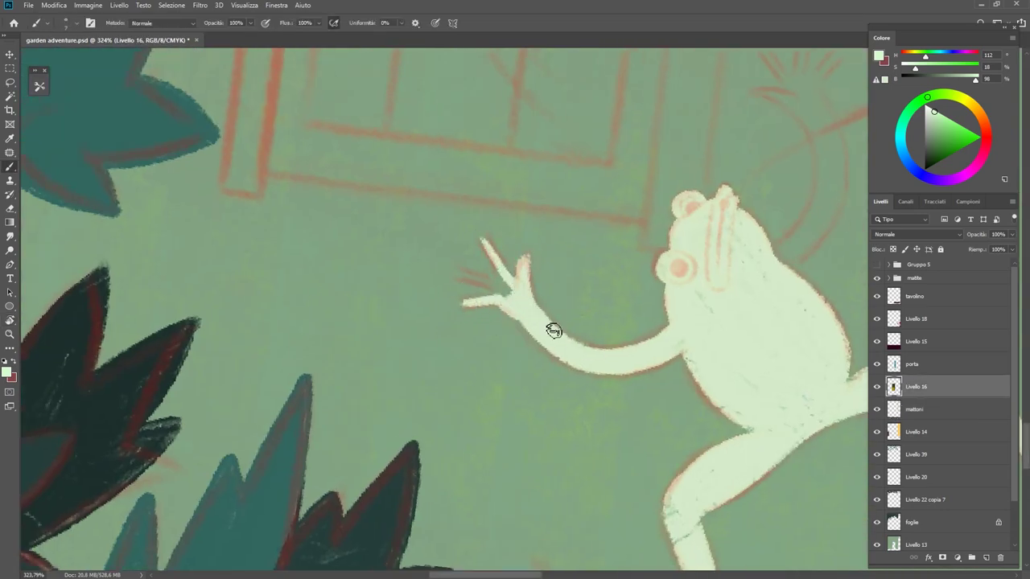
{"action": "key", "text": "e"}
{"action": "left_click_drag", "start_coordinate": [503, 250], "coordinate": [522, 271]}
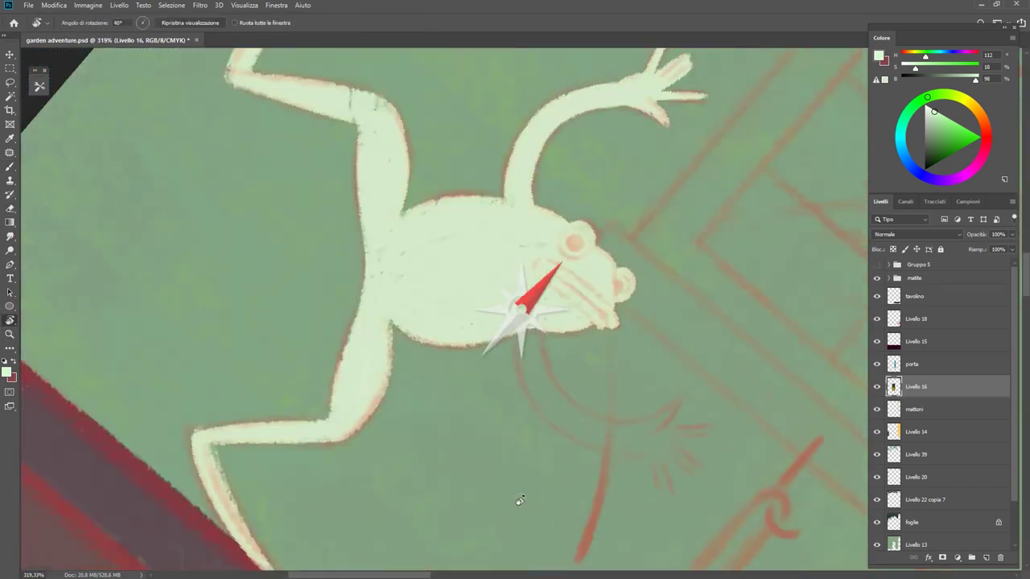
{"action": "left_click_drag", "start_coordinate": [486, 299], "coordinate": [490, 260]}
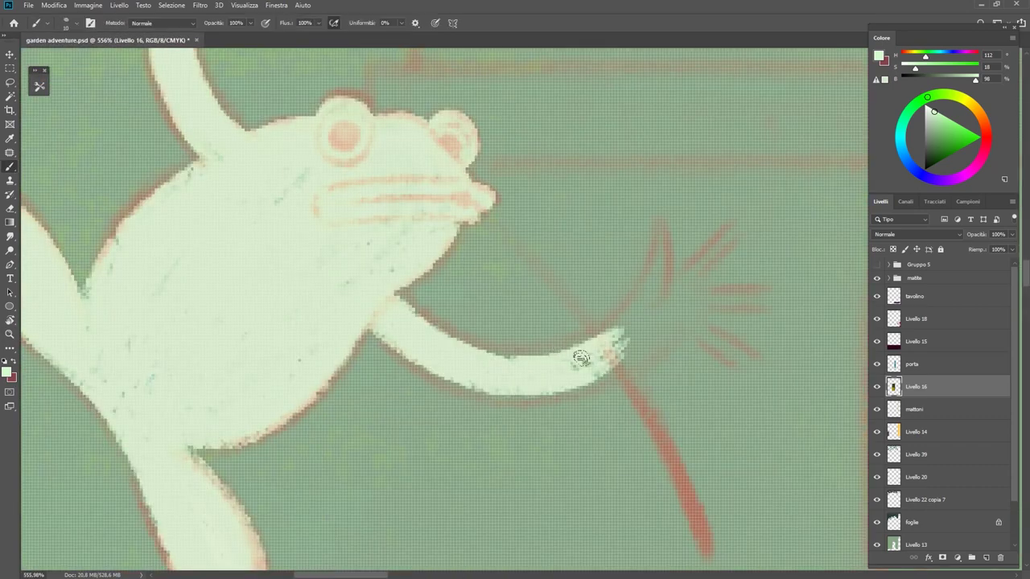
{"action": "left_click_drag", "start_coordinate": [603, 349], "coordinate": [657, 226]}
{"action": "mouse_move", "coordinate": [469, 379]}
{"action": "left_mouse_down"}
{"action": "mouse_move", "coordinate": [663, 293]}
{"action": "mouse_move", "coordinate": [652, 213]}
{"action": "left_mouse_up"}
{"action": "mouse_move", "coordinate": [646, 270]}
{"action": "left_mouse_down"}
{"action": "mouse_move", "coordinate": [696, 230]}
{"action": "mouse_move", "coordinate": [508, 428]}
{"action": "left_mouse_up"}
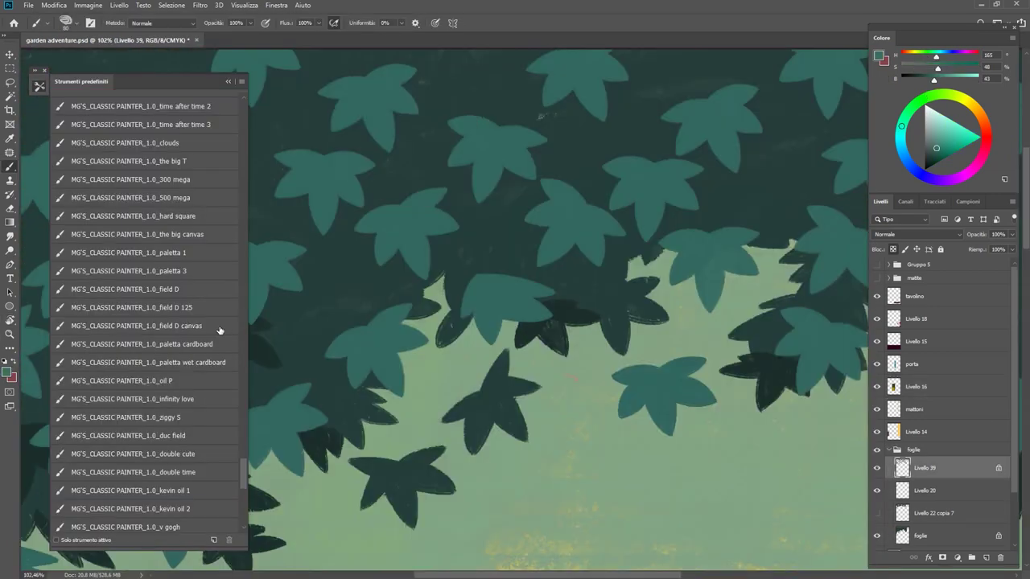
Step: Pick the infinity love brush preset and zoom in on the leafy canopy
{"action": "left_click", "coordinate": [220, 327]}
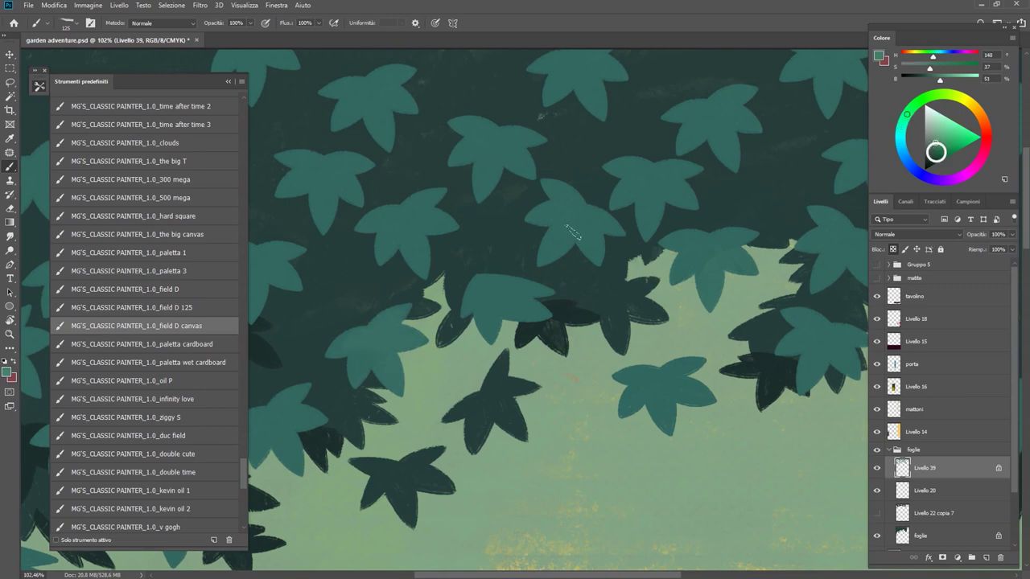
{"action": "left_click", "coordinate": [210, 436]}
{"action": "left_click", "coordinate": [211, 456]}
{"action": "left_click", "coordinate": [213, 400]}
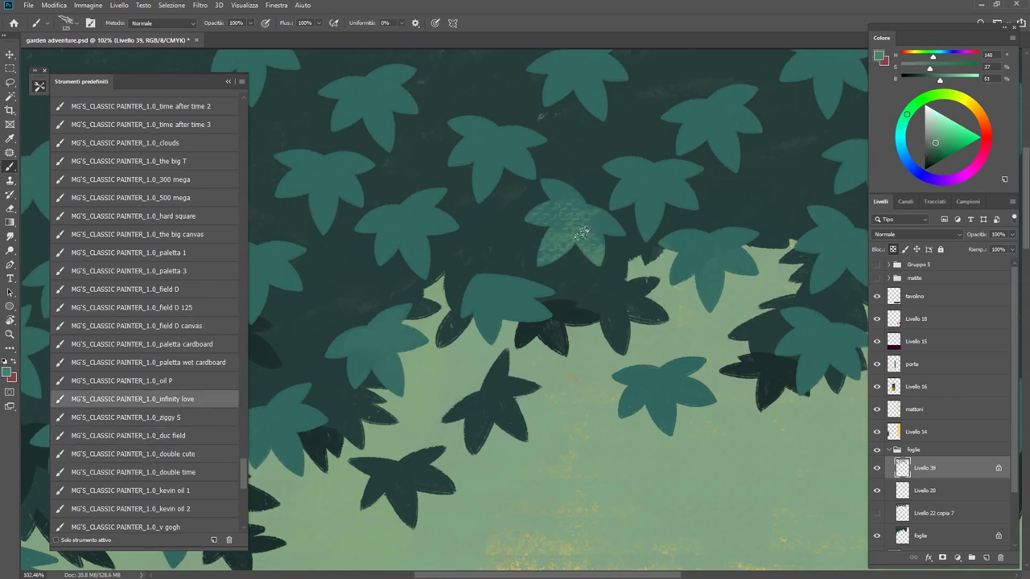
{"action": "key", "text": "z"}
{"action": "mouse_move", "coordinate": [577, 265]}
{"action": "left_mouse_down"}
{"action": "mouse_move", "coordinate": [499, 274]}
{"action": "mouse_move", "coordinate": [478, 291]}
{"action": "left_mouse_up"}
{"action": "key", "text": "b"}
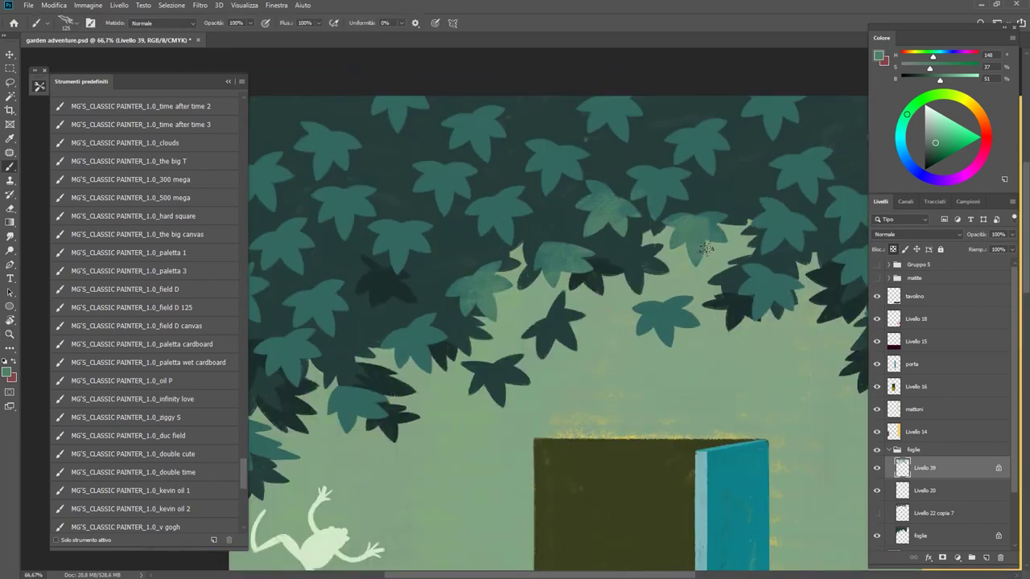
{"action": "key", "text": "z"}
{"action": "left_click_drag", "start_coordinate": [624, 259], "coordinate": [647, 259]}
{"action": "left_click_drag", "start_coordinate": [547, 223], "coordinate": [451, 323]}
{"action": "key", "text": "b"}
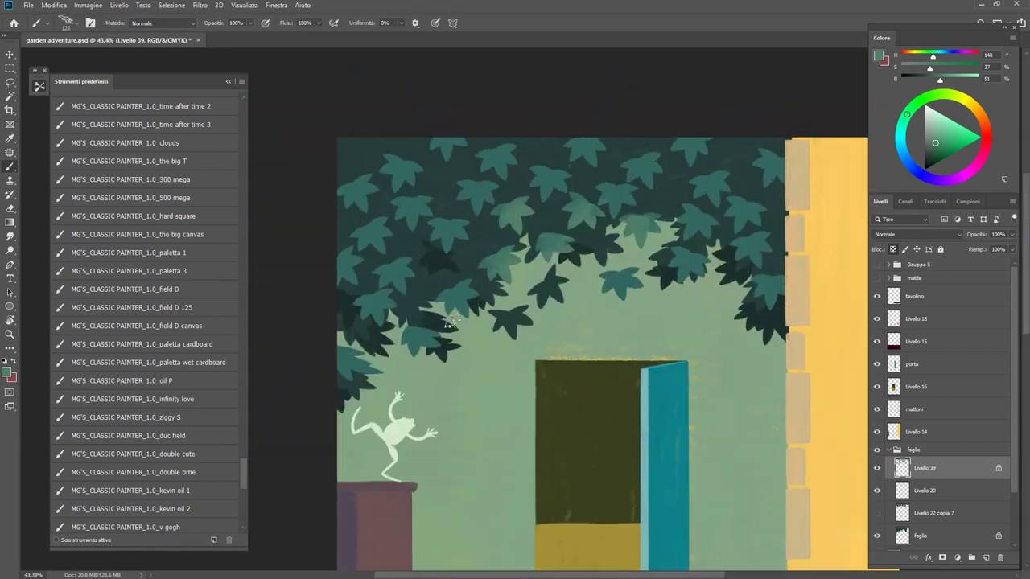
Step: Hide the dark foglie leaf layer to compare the canopy without it
{"action": "left_click", "coordinate": [877, 535]}
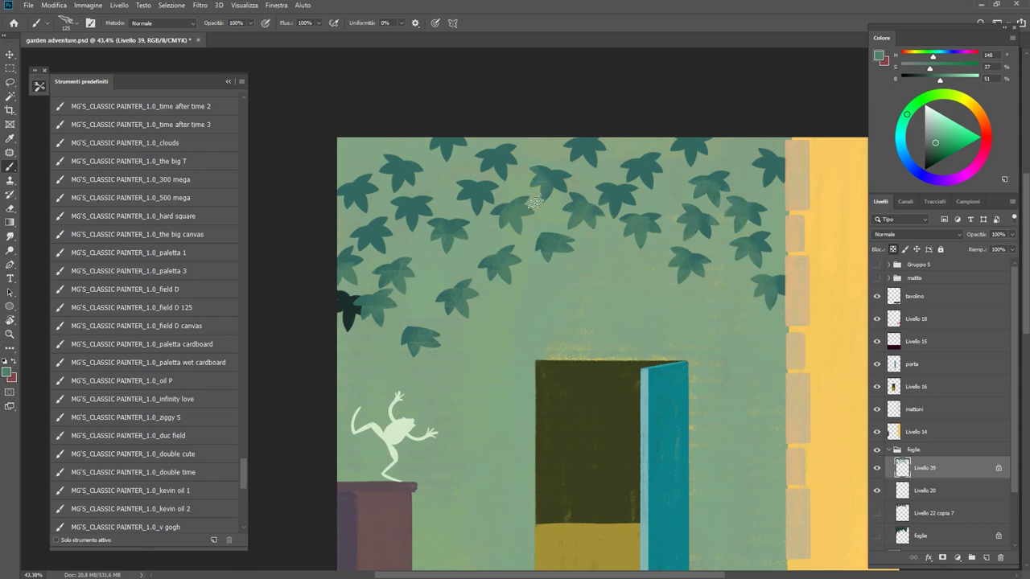
{"action": "key", "text": "z"}
{"action": "mouse_move", "coordinate": [606, 204]}
{"action": "left_mouse_down"}
{"action": "mouse_move", "coordinate": [531, 186]}
{"action": "mouse_move", "coordinate": [612, 187]}
{"action": "left_mouse_up"}
{"action": "key", "text": "b"}
{"action": "left_click", "coordinate": [634, 235], "text": "alt"}
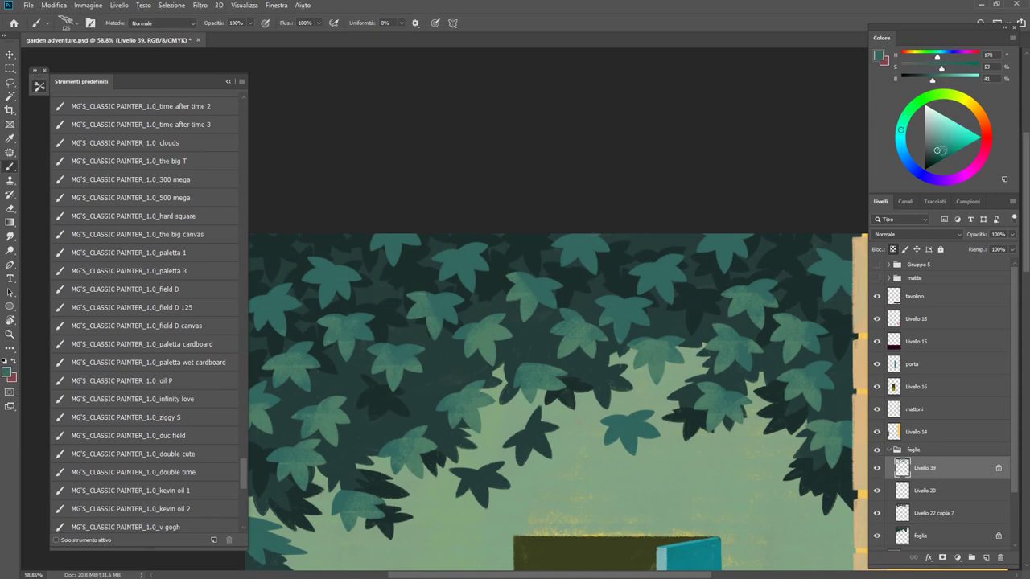
{"action": "scroll", "coordinate": [753, 290], "scroll_direction": "down", "scroll_amount": 1}
{"action": "scroll", "coordinate": [782, 288], "scroll_direction": "up", "scroll_amount": 2}
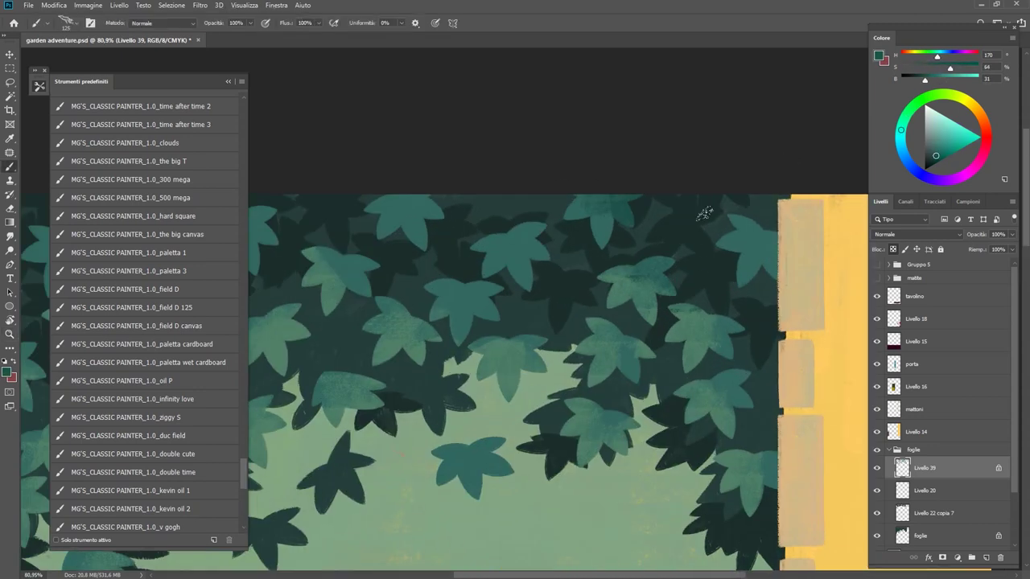
{"action": "scroll", "coordinate": [717, 317], "scroll_direction": "down", "scroll_amount": 3}
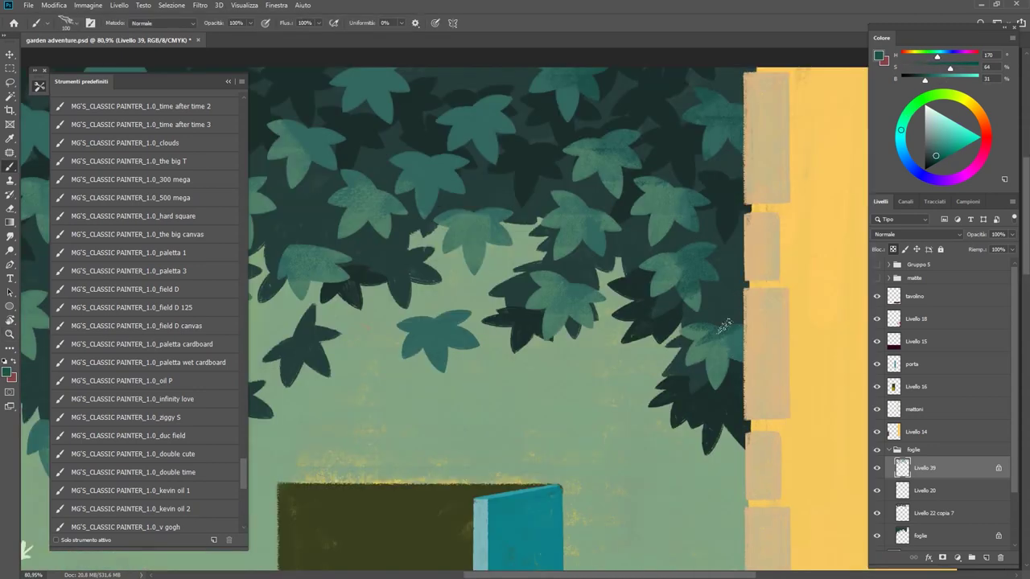
{"action": "scroll", "coordinate": [673, 267], "scroll_direction": "up", "scroll_amount": 1}
{"action": "scroll", "coordinate": [482, 212], "scroll_direction": "up", "scroll_amount": 1}
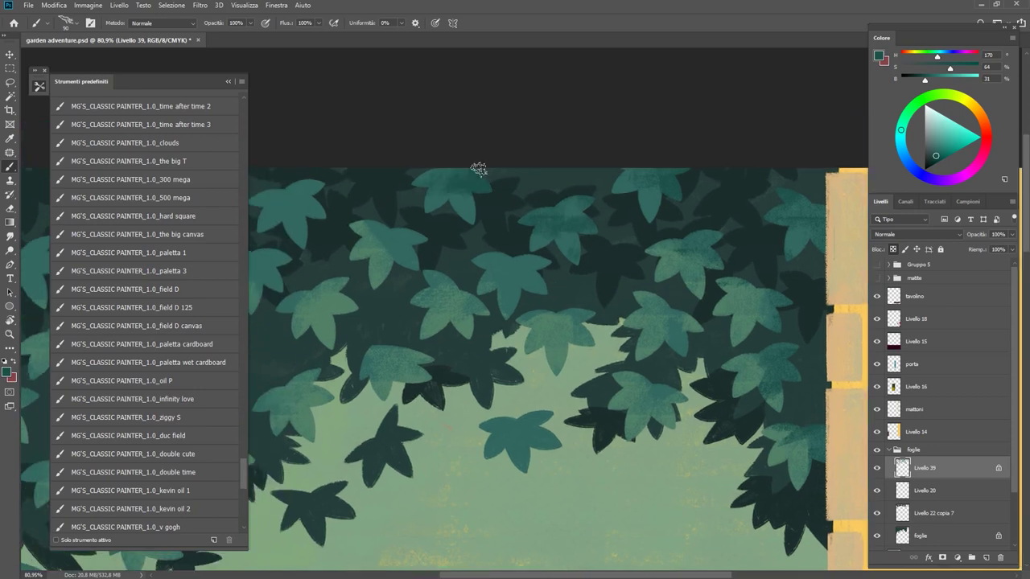
Step: Paint dark teal leaf shapes into the gaps along the canopy edges
{"action": "left_click_drag", "start_coordinate": [526, 294], "coordinate": [566, 372]}
{"action": "key", "text": "z"}
{"action": "scroll", "coordinate": [554, 340], "scroll_direction": "down", "scroll_amount": 2}
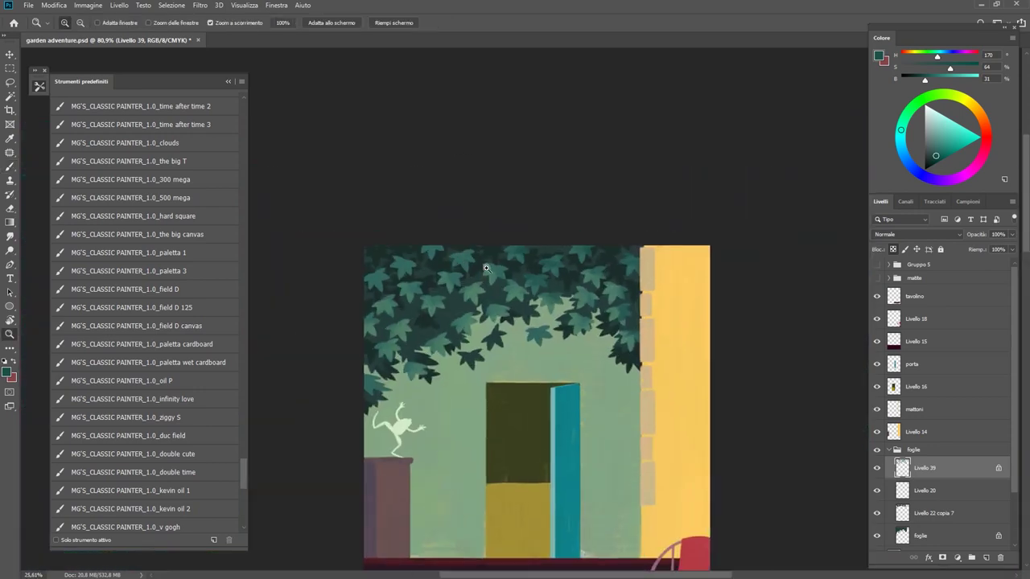
{"action": "scroll", "coordinate": [555, 330], "scroll_direction": "down", "scroll_amount": 1}
{"action": "scroll", "coordinate": [558, 314], "scroll_direction": "up", "scroll_amount": 2}
{"action": "scroll", "coordinate": [559, 314], "scroll_direction": "up", "scroll_amount": 2}
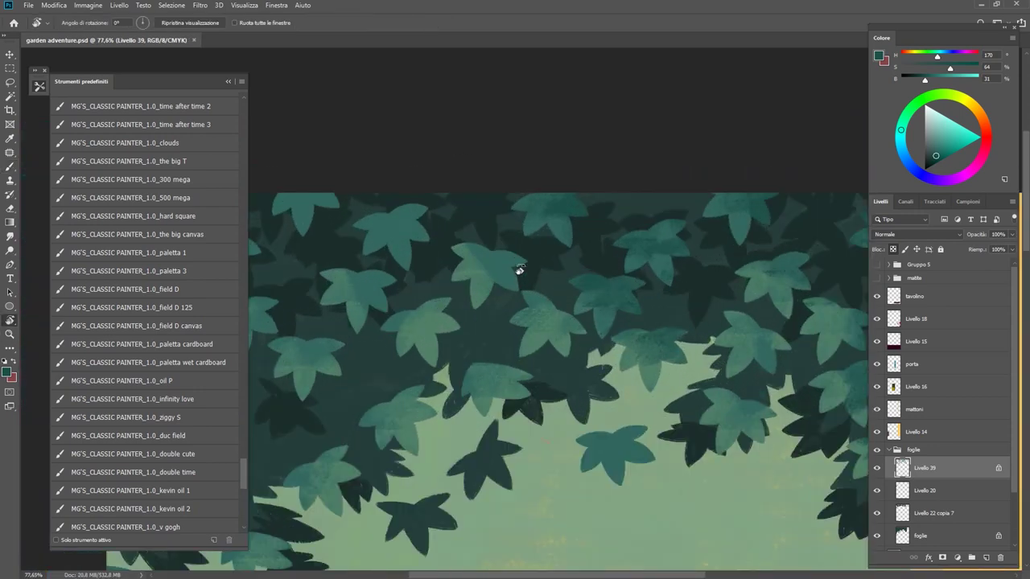
{"action": "key", "text": "b"}
{"action": "scroll", "coordinate": [486, 276], "scroll_direction": "down", "scroll_amount": 2}
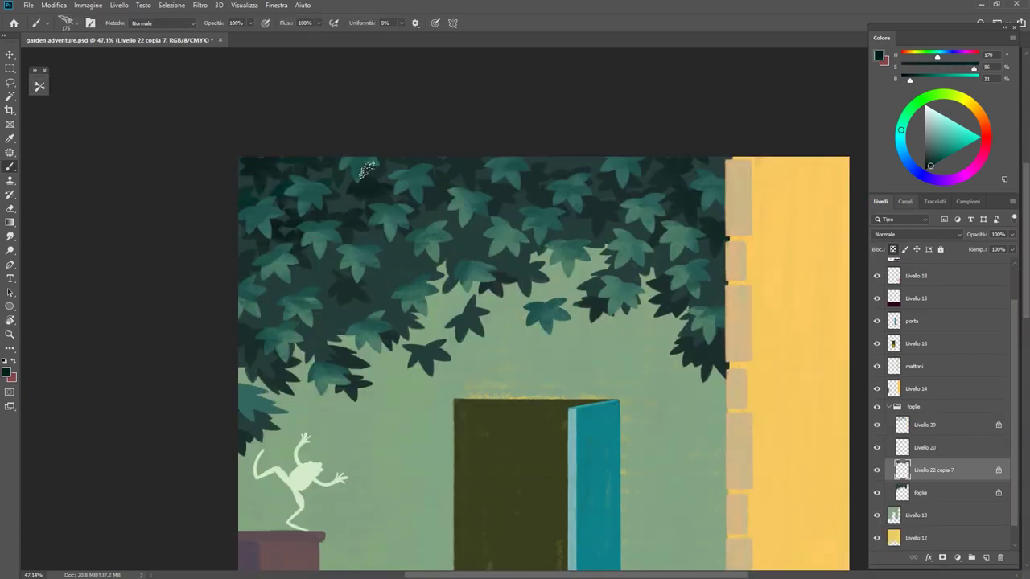
{"action": "scroll", "coordinate": [497, 186], "scroll_direction": "down", "scroll_amount": 2}
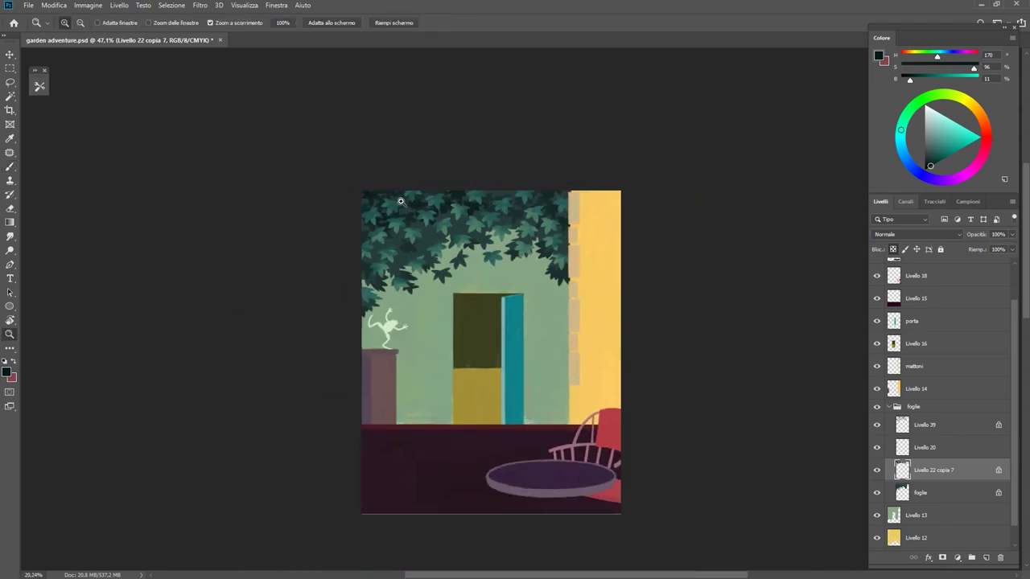
{"action": "scroll", "coordinate": [388, 234], "scroll_direction": "up", "scroll_amount": 4}
{"action": "left_click_drag", "start_coordinate": [388, 234], "coordinate": [540, 250]}
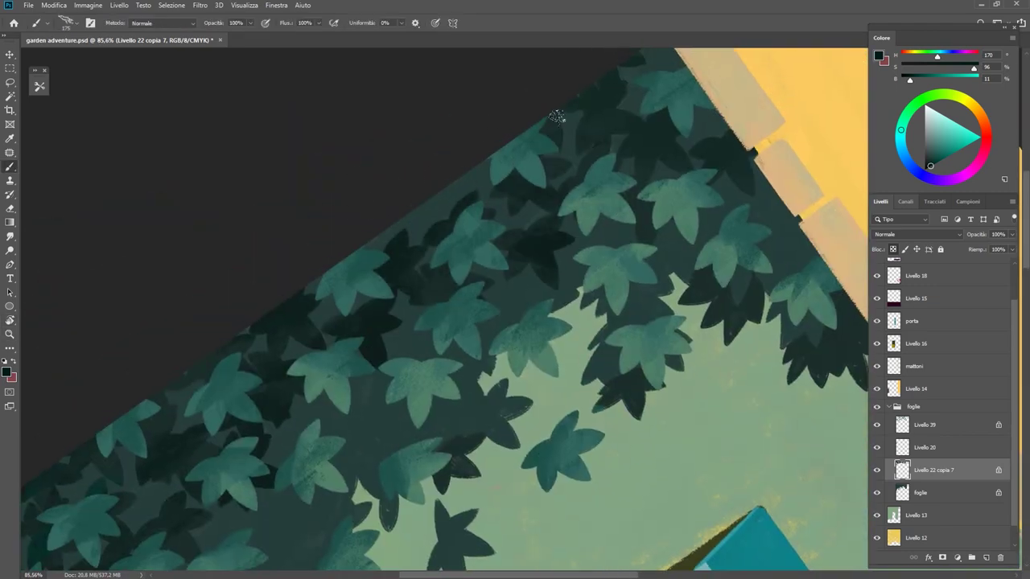
{"action": "key", "text": "z"}
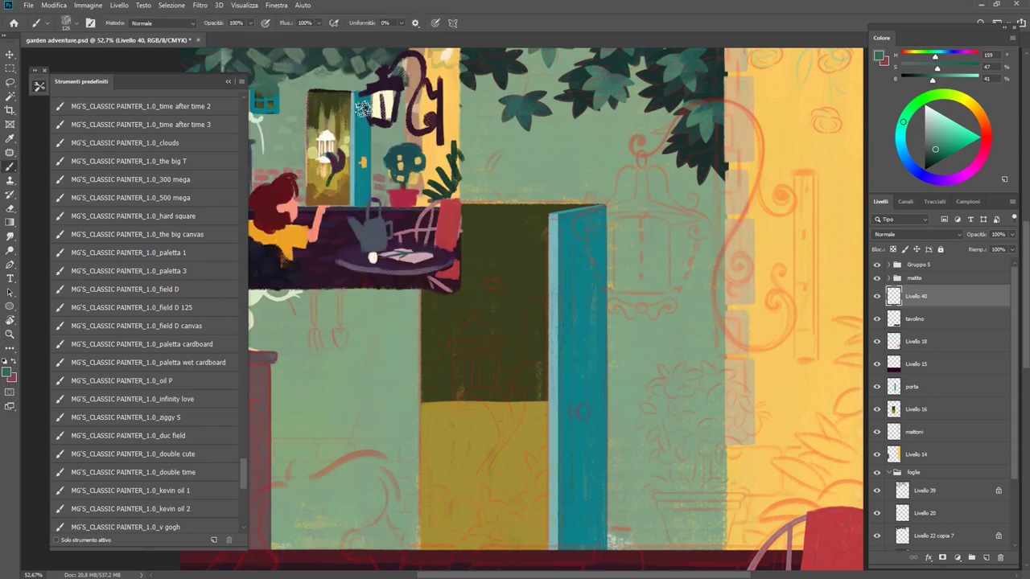
Step: Paint a cream lantern patch right of the door, testing oil brush presets
{"action": "mouse_move", "coordinate": [616, 271]}
{"action": "left_mouse_down"}
{"action": "mouse_move", "coordinate": [625, 252]}
{"action": "mouse_move", "coordinate": [652, 250]}
{"action": "mouse_move", "coordinate": [656, 302]}
{"action": "left_mouse_up"}
{"action": "left_click", "coordinate": [221, 380]}
{"action": "mouse_move", "coordinate": [620, 198]}
{"action": "left_mouse_down"}
{"action": "mouse_move", "coordinate": [610, 297]}
{"action": "mouse_move", "coordinate": [652, 209]}
{"action": "left_mouse_up"}
{"action": "left_click", "coordinate": [222, 380]}
{"action": "left_click", "coordinate": [215, 472]}
{"action": "left_click_drag", "start_coordinate": [644, 354], "coordinate": [636, 443]}
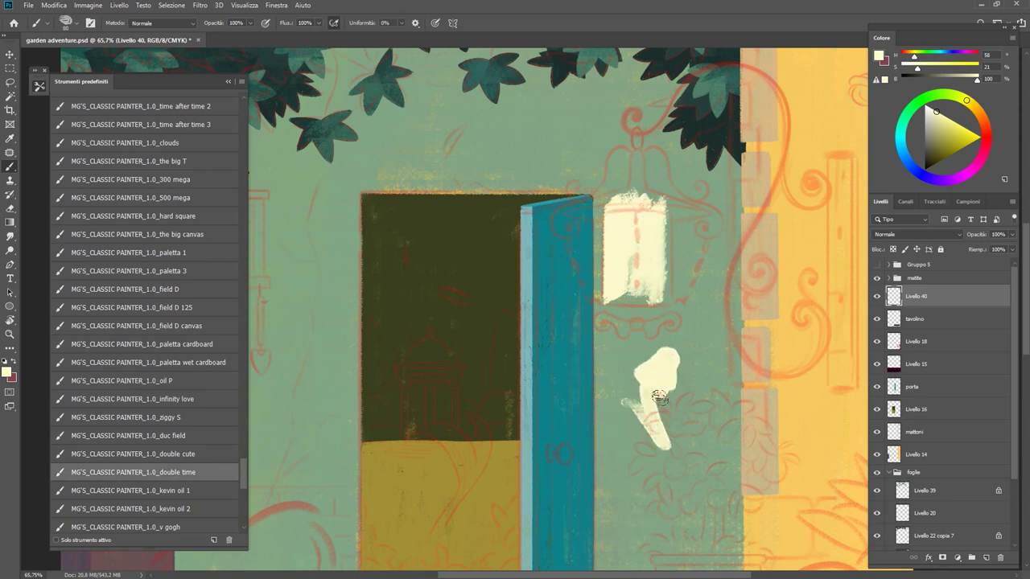
{"action": "key", "text": "ctrl+z"}
{"action": "left_click_drag", "start_coordinate": [555, 407], "coordinate": [676, 378]}
{"action": "key", "text": "ctrl+z"}
Step: Extend and widen the cream lantern block and clean its ragged right edge
{"action": "left_click", "coordinate": [217, 454]}
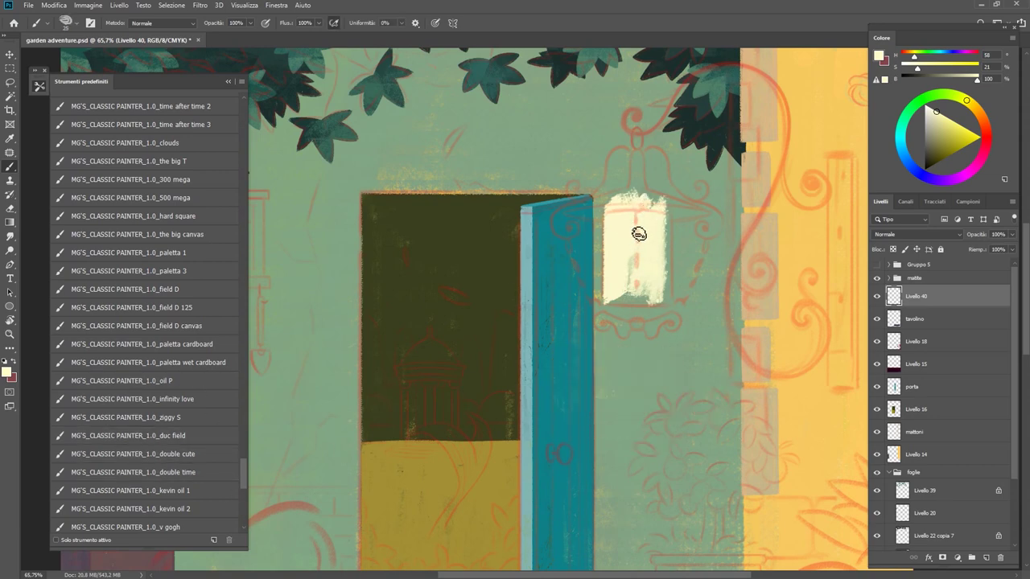
{"action": "left_click_drag", "start_coordinate": [615, 300], "coordinate": [635, 215]}
{"action": "left_click_drag", "start_coordinate": [668, 203], "coordinate": [669, 306]}
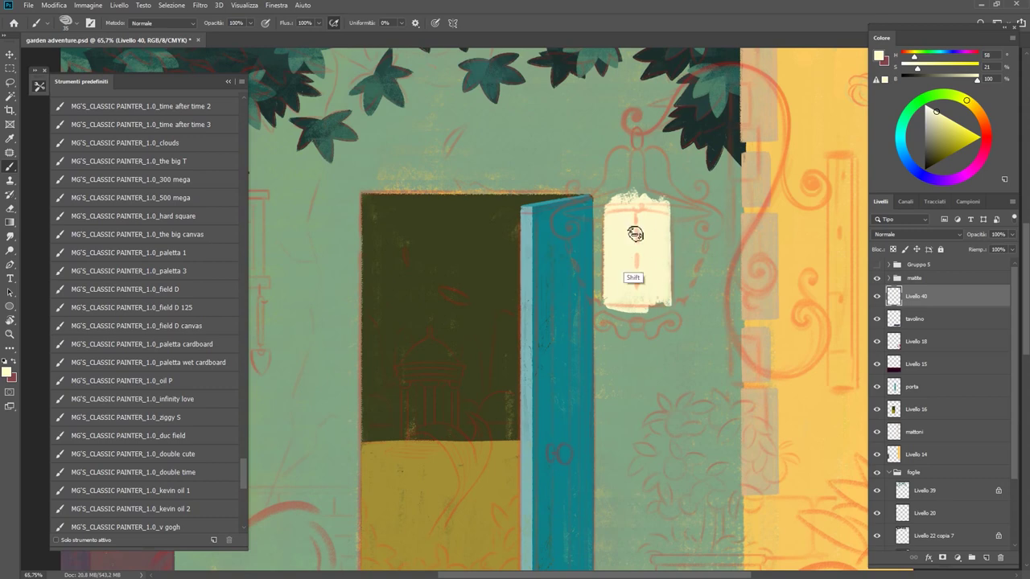
{"action": "left_click_drag", "start_coordinate": [671, 203], "coordinate": [671, 310]}
{"action": "key", "text": "e"}
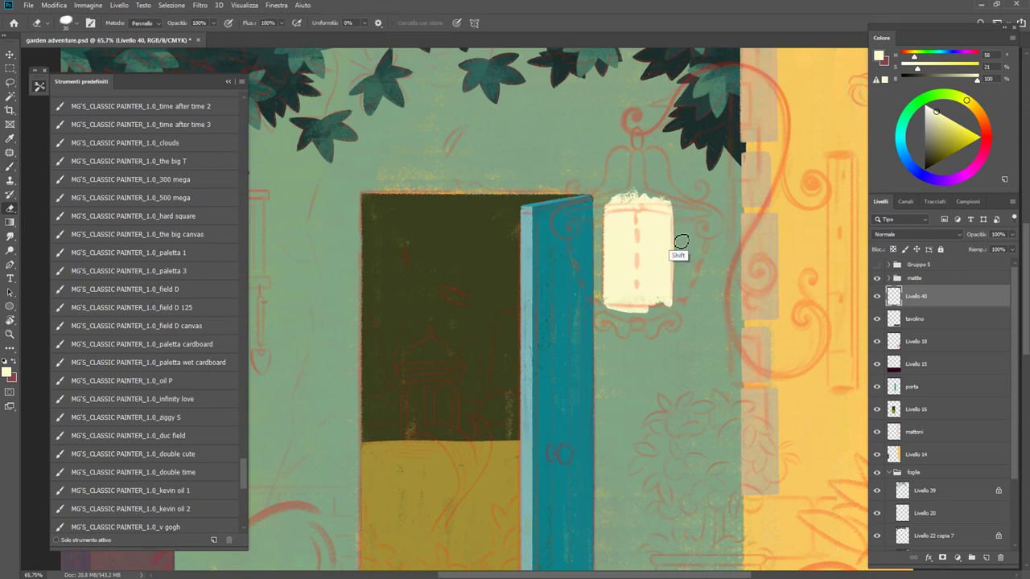
{"action": "key", "text": "b"}
{"action": "left_click_drag", "start_coordinate": [668, 208], "coordinate": [790, 185]}
{"action": "left_click_drag", "start_coordinate": [617, 243], "coordinate": [618, 294]}
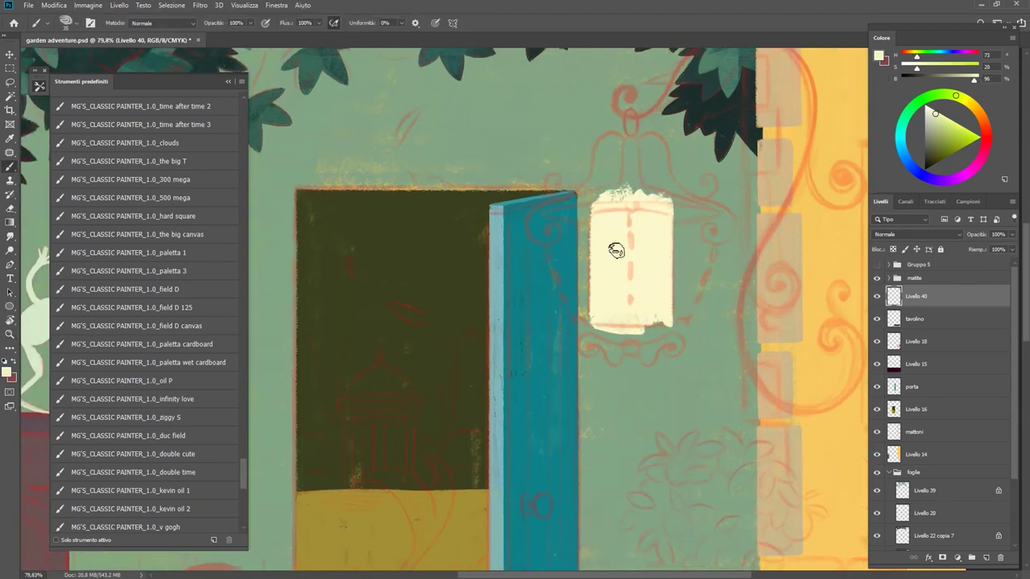
Step: Hide the red sketch lines and add a new empty layer, Livello 41
{"action": "left_click", "coordinate": [877, 279]}
{"action": "scroll", "coordinate": [621, 239], "scroll_direction": "down", "scroll_amount": 3, "text": "alt"}
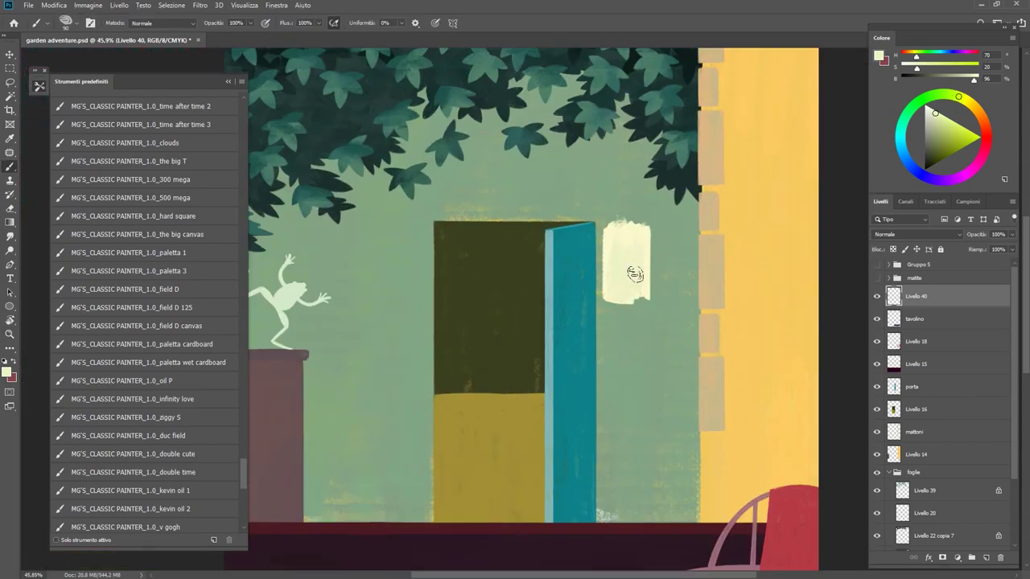
{"action": "scroll", "coordinate": [635, 275], "scroll_direction": "up", "scroll_amount": 4, "text": "alt"}
{"action": "scroll", "coordinate": [630, 319], "scroll_direction": "down", "scroll_amount": 5, "text": "alt"}
{"action": "scroll", "coordinate": [628, 278], "scroll_direction": "up", "scroll_amount": 4, "text": "alt"}
{"action": "key", "text": "ctrl+shift+alt+n"}
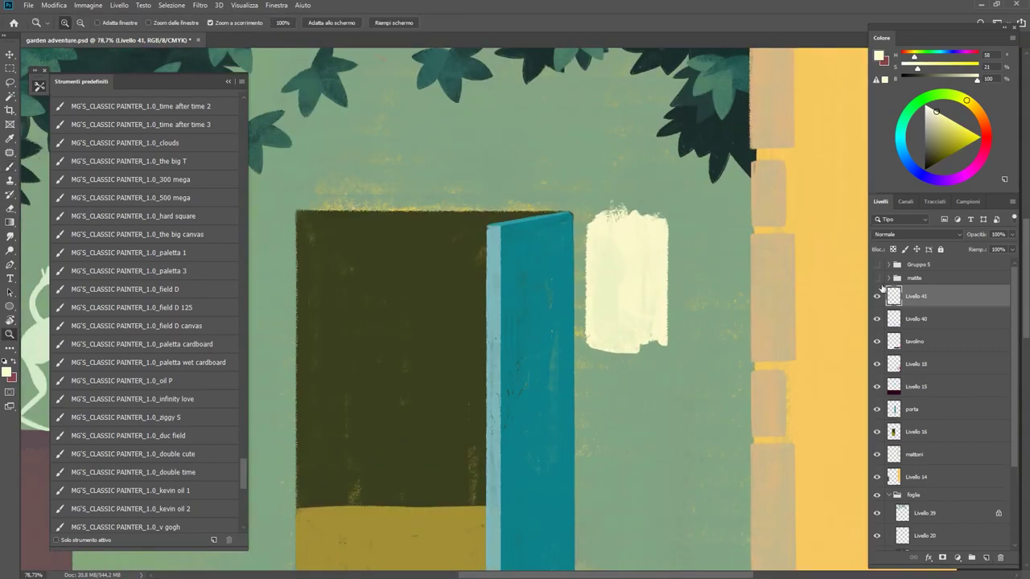
Step: Show the red sketch again and outline a tall maroon rectangle on the yellow wall
{"action": "left_click", "coordinate": [877, 278]}
{"action": "key", "text": "b"}
{"action": "mouse_move", "coordinate": [607, 105]}
{"action": "left_mouse_down"}
{"action": "mouse_move", "coordinate": [605, 368]}
{"action": "mouse_move", "coordinate": [635, 362]}
{"action": "mouse_move", "coordinate": [635, 405]}
{"action": "left_mouse_up"}
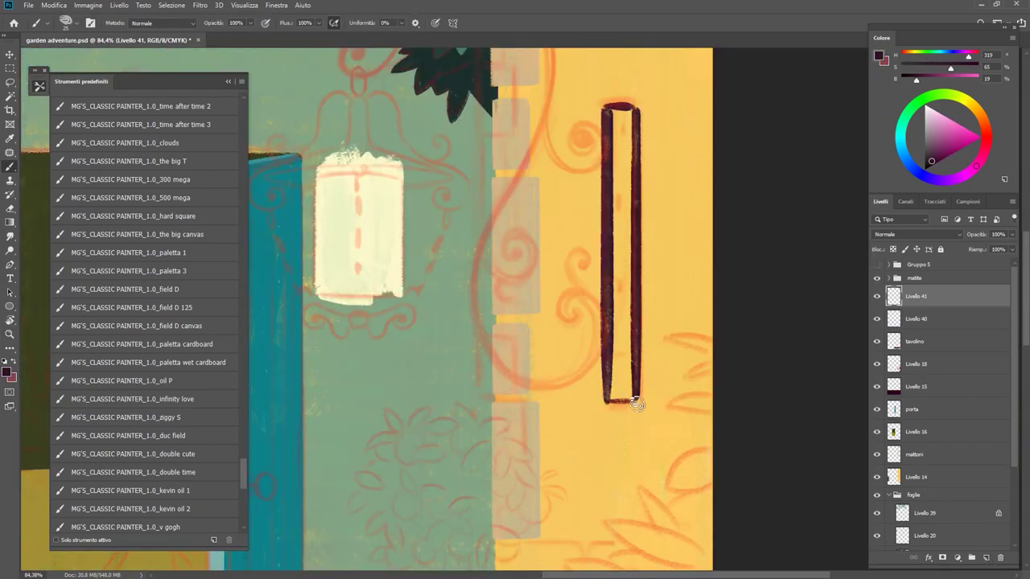
Step: Fill the tall rectangle with solid dark maroon, covering every gap
{"action": "mouse_move", "coordinate": [619, 109]}
{"action": "left_mouse_down"}
{"action": "mouse_move", "coordinate": [610, 294]}
{"action": "mouse_move", "coordinate": [631, 209]}
{"action": "mouse_move", "coordinate": [632, 287]}
{"action": "left_mouse_up"}
{"action": "left_click_drag", "start_coordinate": [623, 201], "coordinate": [616, 392]}
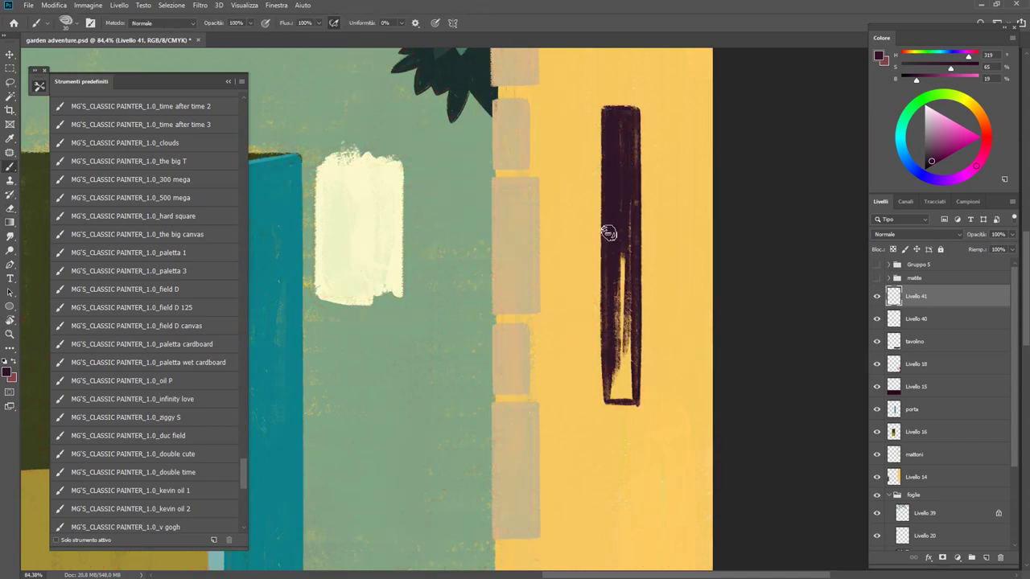
{"action": "left_click_drag", "start_coordinate": [609, 230], "coordinate": [628, 374]}
{"action": "left_click_drag", "start_coordinate": [635, 292], "coordinate": [614, 403]}
{"action": "left_click_drag", "start_coordinate": [614, 365], "coordinate": [621, 402]}
{"action": "left_click_drag", "start_coordinate": [621, 256], "coordinate": [627, 383]}
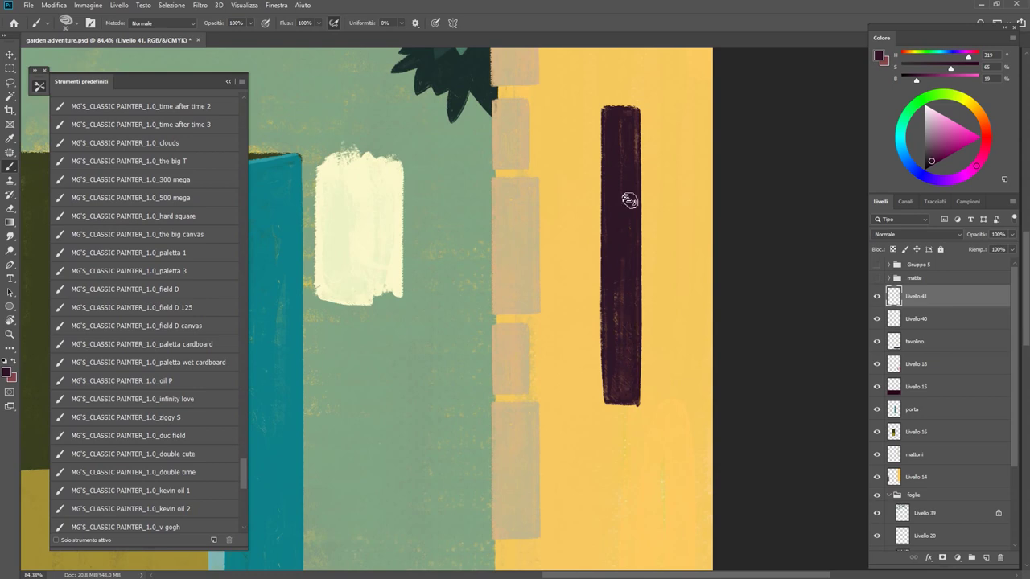
{"action": "key", "text": "ctrl+0"}
{"action": "scroll", "coordinate": [627, 241], "scroll_direction": "up", "scroll_amount": 5}
Step: Erase along the bar's left and right sides to make its edges straight
{"action": "key", "text": "e"}
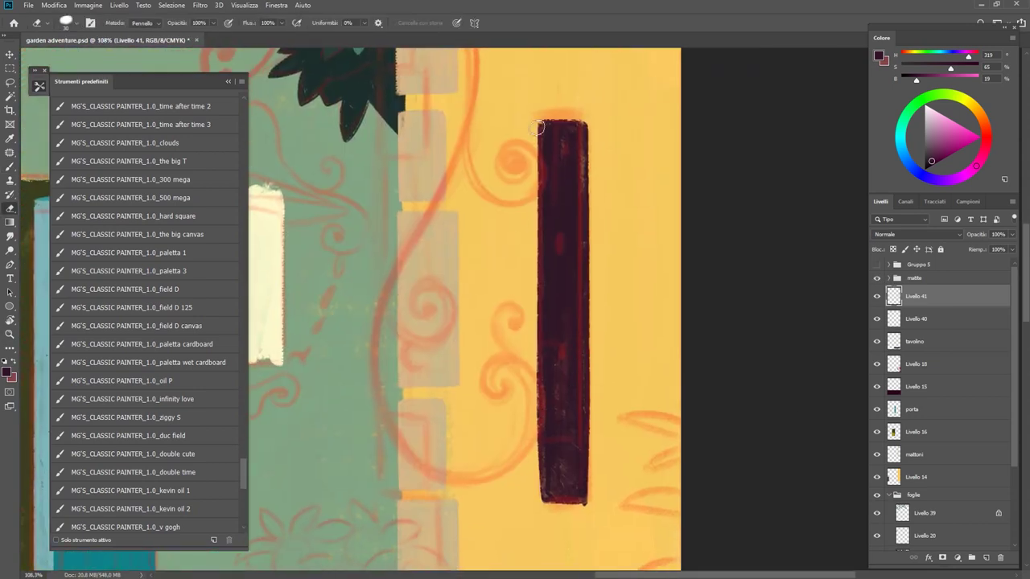
{"action": "left_click_drag", "start_coordinate": [536, 128], "coordinate": [533, 504]}
{"action": "key", "text": "ctrl+z"}
{"action": "left_click_drag", "start_coordinate": [531, 166], "coordinate": [556, 518]}
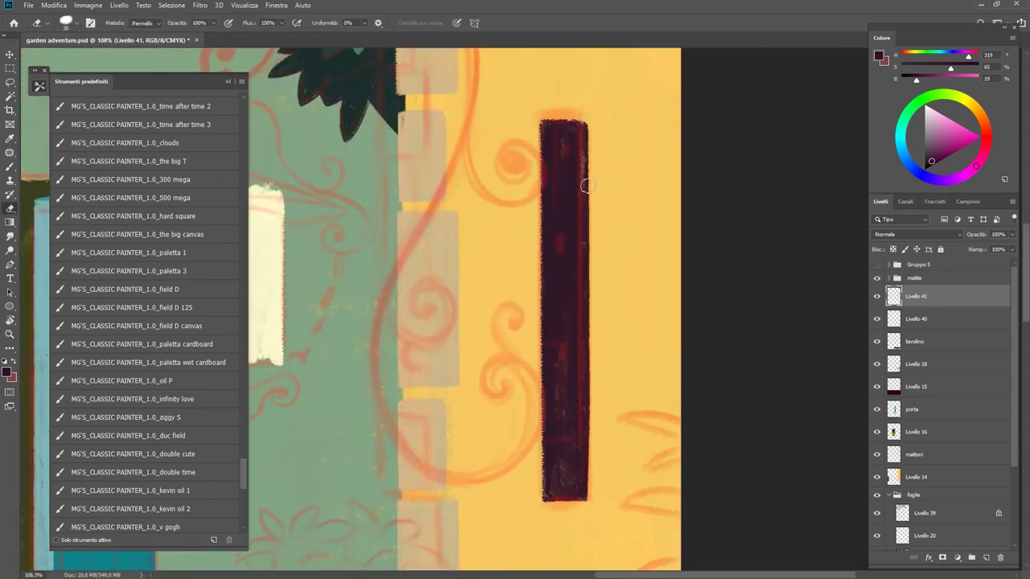
{"action": "left_click_drag", "start_coordinate": [595, 133], "coordinate": [596, 499]}
{"action": "key", "text": "b"}
{"action": "scroll", "coordinate": [547, 241], "scroll_direction": "up", "scroll_amount": 3}
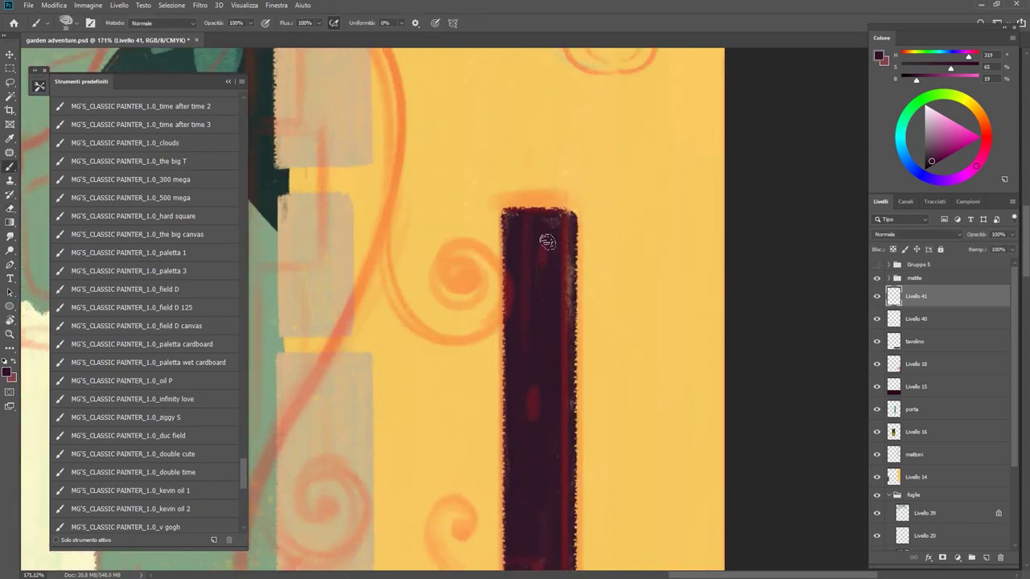
{"action": "scroll", "coordinate": [569, 211], "scroll_direction": "down", "scroll_amount": 3}
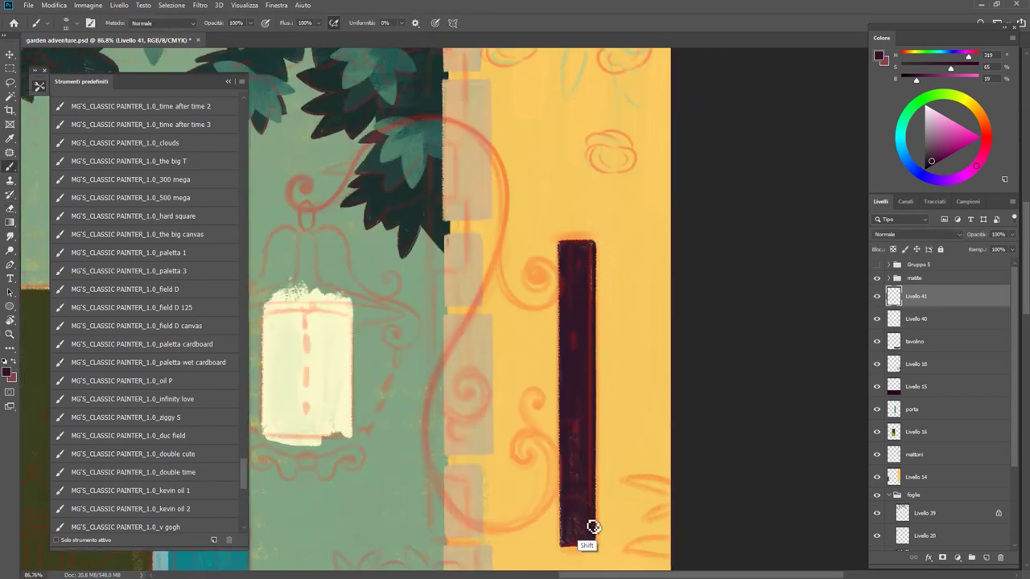
{"action": "scroll", "coordinate": [568, 549], "scroll_direction": "down", "scroll_amount": 3}
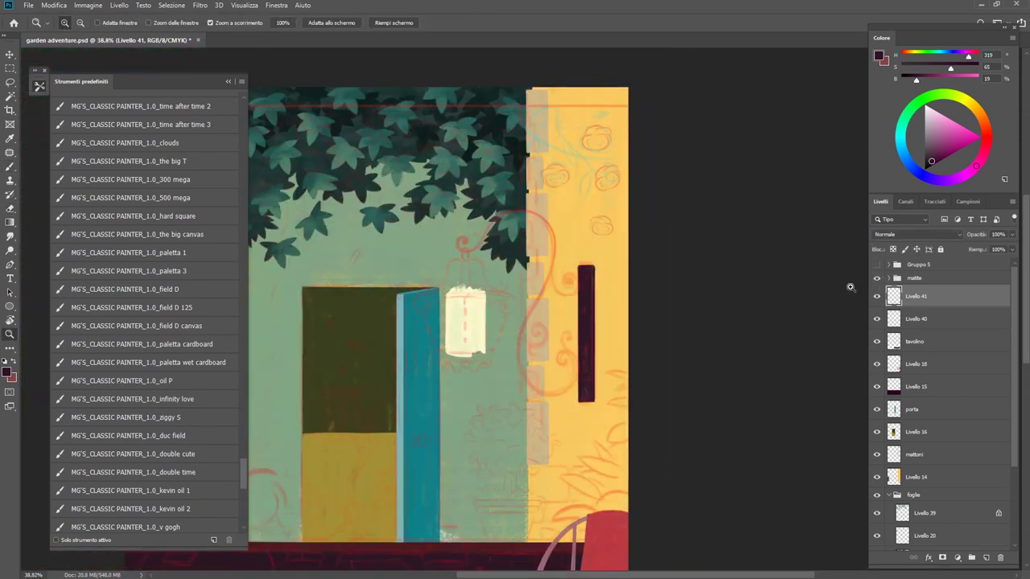
{"action": "scroll", "coordinate": [474, 279], "scroll_direction": "up", "scroll_amount": 1}
{"action": "key", "text": "z"}
{"action": "scroll", "coordinate": [475, 280], "scroll_direction": "up", "scroll_amount": 3}
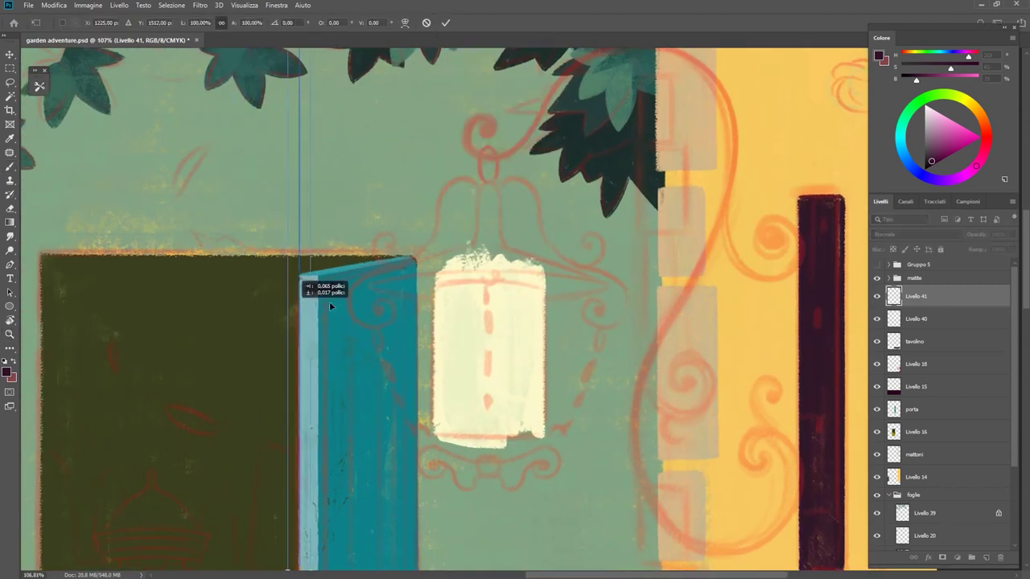
Step: Paint a dark round knob and symmetric curly scrolls beneath the lantern bowl
{"action": "scroll", "coordinate": [406, 291], "scroll_direction": "up", "scroll_amount": 2}
{"action": "key", "text": "b"}
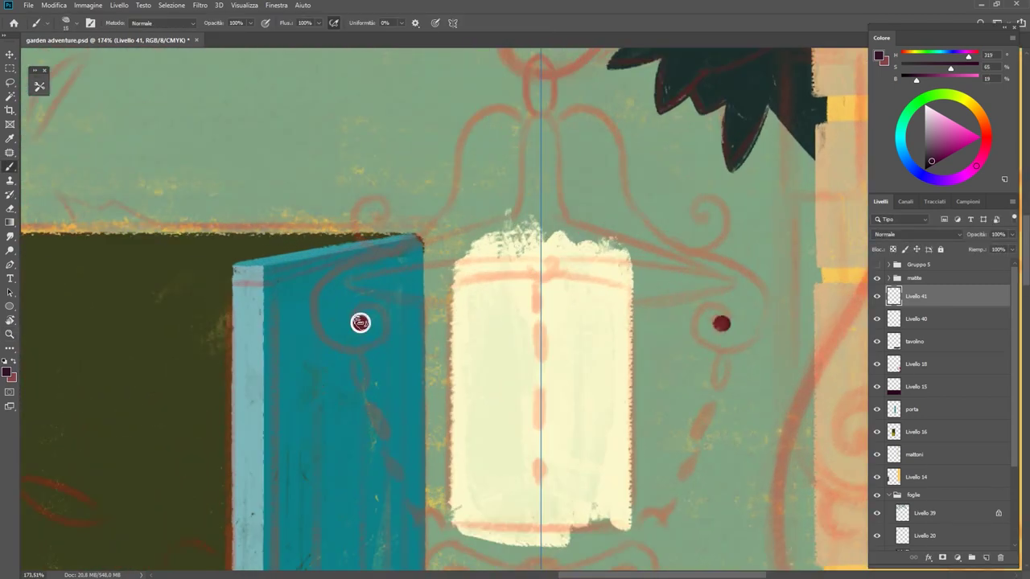
{"action": "mouse_move", "coordinate": [373, 312]}
{"action": "left_mouse_down"}
{"action": "mouse_move", "coordinate": [317, 301]}
{"action": "mouse_move", "coordinate": [383, 269]}
{"action": "mouse_move", "coordinate": [407, 299]}
{"action": "mouse_move", "coordinate": [450, 308]}
{"action": "mouse_move", "coordinate": [378, 354]}
{"action": "mouse_move", "coordinate": [418, 290]}
{"action": "mouse_move", "coordinate": [464, 245]}
{"action": "mouse_move", "coordinate": [517, 218]}
{"action": "mouse_move", "coordinate": [529, 126]}
{"action": "left_mouse_up"}
{"action": "key", "text": "ctrl+z"}
{"action": "key", "text": "r"}
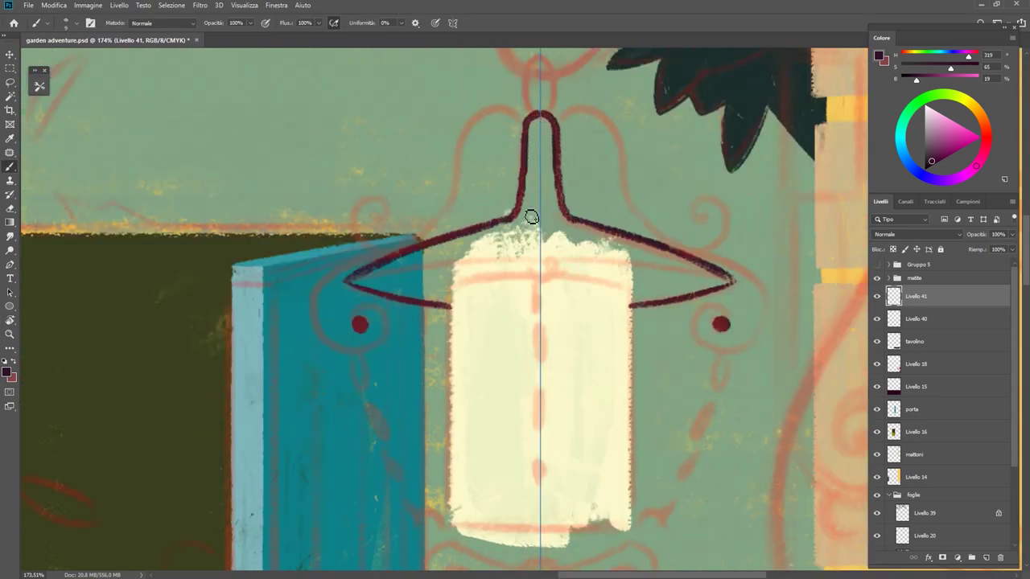
{"action": "scroll", "coordinate": [488, 294], "scroll_direction": "down", "scroll_amount": 5}
{"action": "mouse_move", "coordinate": [432, 391]}
{"action": "left_mouse_down"}
{"action": "mouse_move", "coordinate": [519, 426]}
{"action": "mouse_move", "coordinate": [518, 397]}
{"action": "mouse_move", "coordinate": [479, 406]}
{"action": "left_mouse_up"}
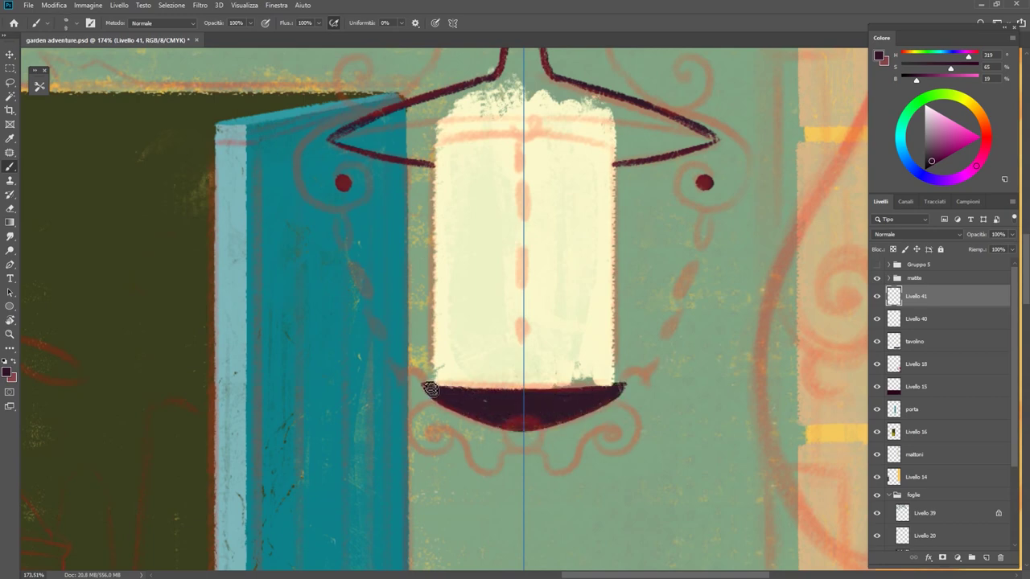
{"action": "left_click_drag", "start_coordinate": [529, 436], "coordinate": [521, 444]}
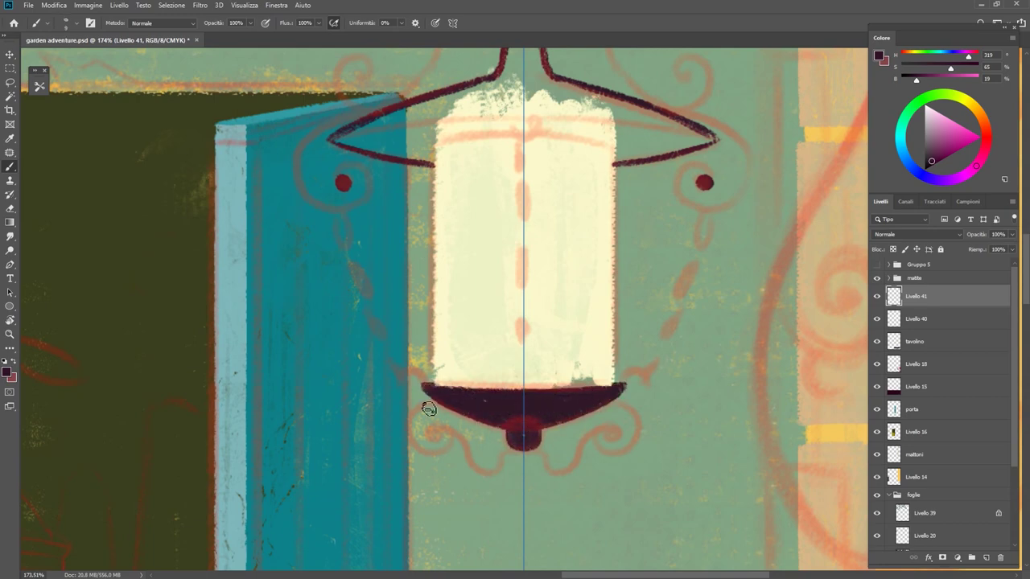
{"action": "mouse_move", "coordinate": [428, 408]}
{"action": "left_mouse_down"}
{"action": "mouse_move", "coordinate": [443, 453]}
{"action": "mouse_move", "coordinate": [515, 467]}
{"action": "left_mouse_up"}
Step: Paint the dark plum cap across the lantern top and darken its side edges
{"action": "key", "text": "z"}
{"action": "mouse_move", "coordinate": [443, 453]}
{"action": "left_mouse_down"}
{"action": "mouse_move", "coordinate": [338, 265]}
{"action": "mouse_move", "coordinate": [408, 250]}
{"action": "left_mouse_up"}
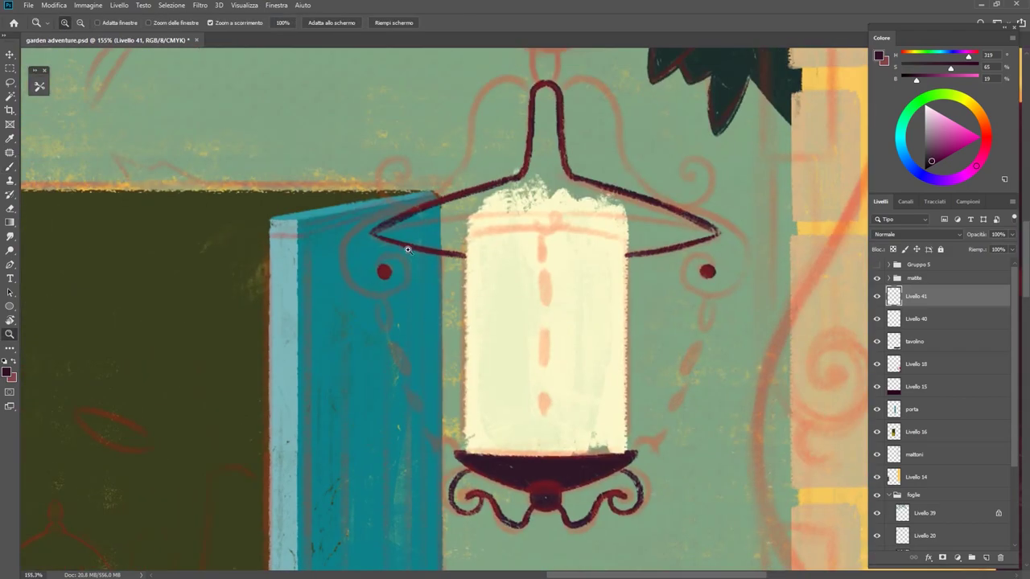
{"action": "key", "text": "b"}
{"action": "scroll", "coordinate": [370, 345], "scroll_direction": "down", "scroll_amount": 5}
{"action": "scroll", "coordinate": [370, 344], "scroll_direction": "up", "scroll_amount": 5}
{"action": "scroll", "coordinate": [370, 344], "scroll_direction": "up", "scroll_amount": 2}
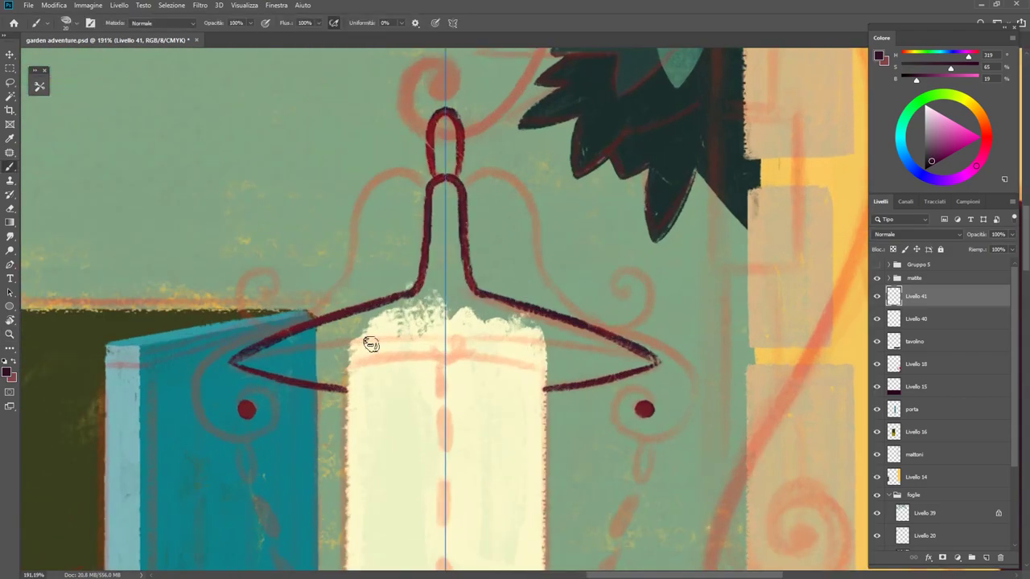
{"action": "mouse_move", "coordinate": [370, 345]}
{"action": "left_mouse_down"}
{"action": "mouse_move", "coordinate": [503, 321]}
{"action": "mouse_move", "coordinate": [634, 354]}
{"action": "left_mouse_up"}
{"action": "left_click_drag", "start_coordinate": [496, 329], "coordinate": [654, 360]}
{"action": "mouse_move", "coordinate": [552, 341]}
{"action": "left_mouse_down"}
{"action": "mouse_move", "coordinate": [555, 386]}
{"action": "mouse_move", "coordinate": [547, 345]}
{"action": "mouse_move", "coordinate": [552, 363]}
{"action": "mouse_move", "coordinate": [604, 354]}
{"action": "mouse_move", "coordinate": [563, 380]}
{"action": "mouse_move", "coordinate": [611, 362]}
{"action": "mouse_move", "coordinate": [576, 387]}
{"action": "mouse_move", "coordinate": [657, 359]}
{"action": "mouse_move", "coordinate": [565, 385]}
{"action": "left_mouse_up"}
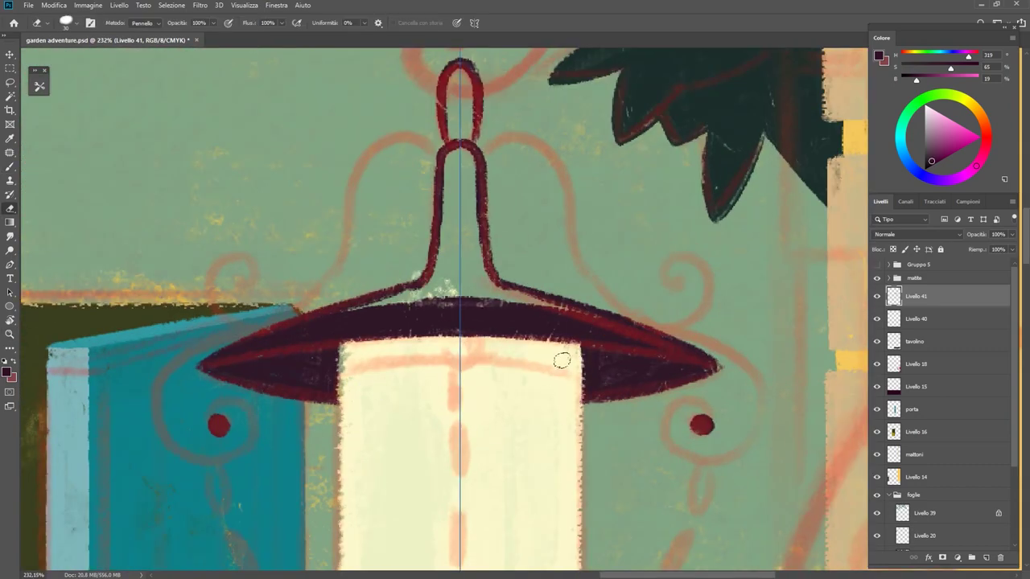
{"action": "key", "text": "z"}
{"action": "mouse_move", "coordinate": [559, 352]}
{"action": "left_mouse_down"}
{"action": "mouse_move", "coordinate": [506, 412]}
{"action": "mouse_move", "coordinate": [442, 371]}
{"action": "mouse_move", "coordinate": [498, 371]}
{"action": "left_mouse_up"}
{"action": "key", "text": "b"}
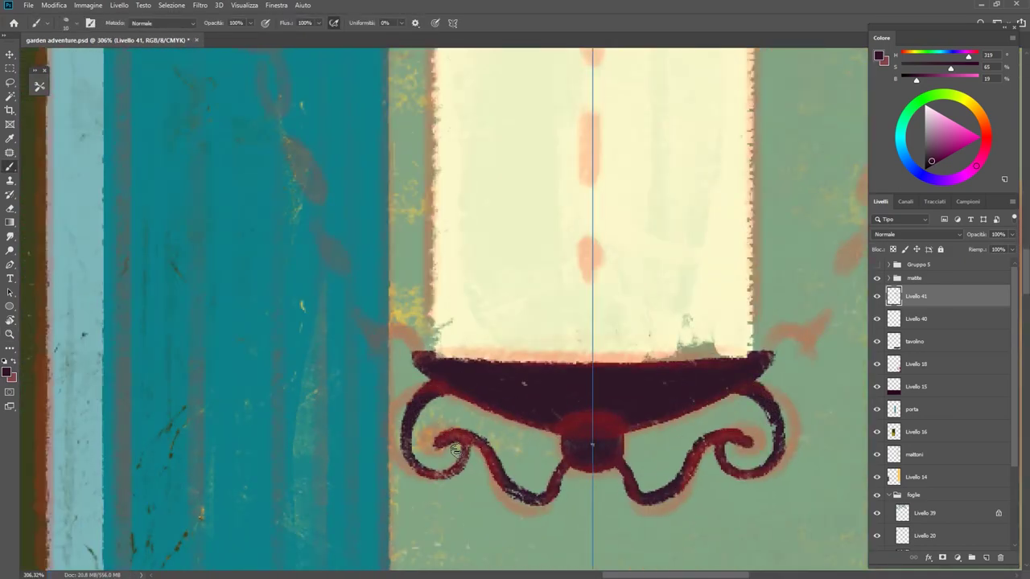
Step: Trace the lower-left bush's scalloped leafy edge as a closed Pen path
{"action": "key", "text": "e"}
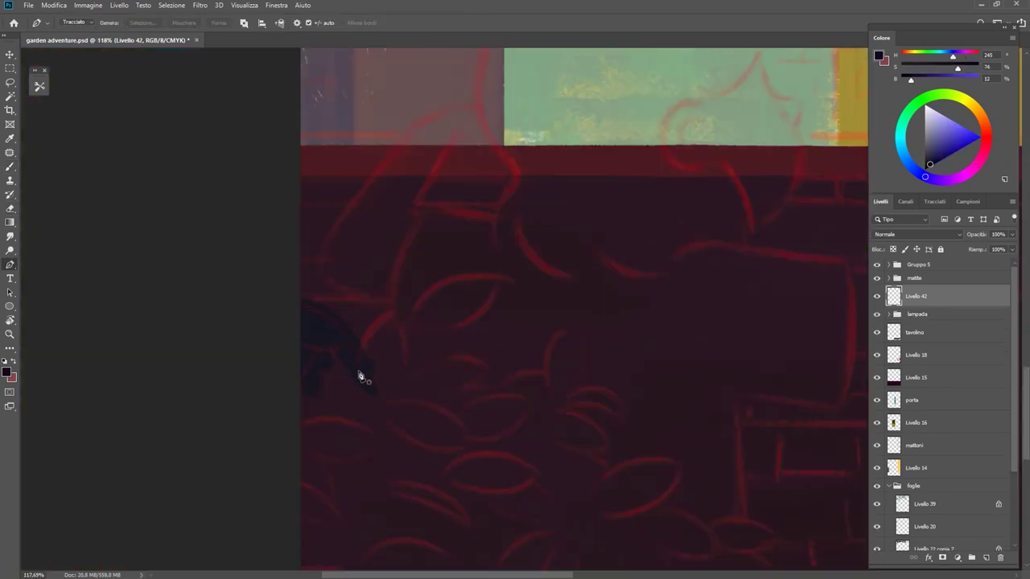
{"action": "left_click_drag", "start_coordinate": [407, 382], "coordinate": [405, 418]}
{"action": "left_click", "coordinate": [406, 382], "text": "alt"}
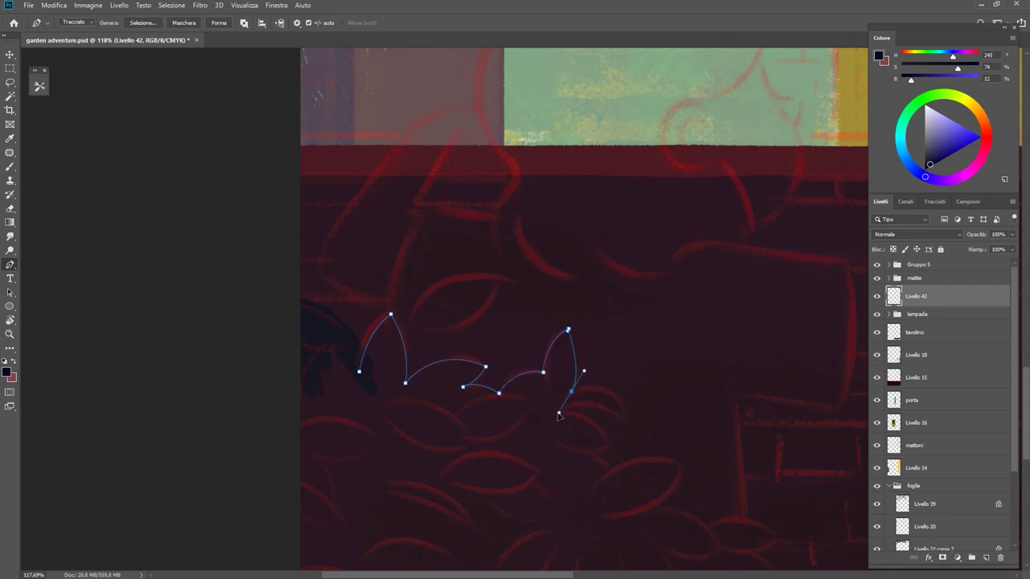
{"action": "left_click_drag", "start_coordinate": [553, 435], "coordinate": [572, 398]}
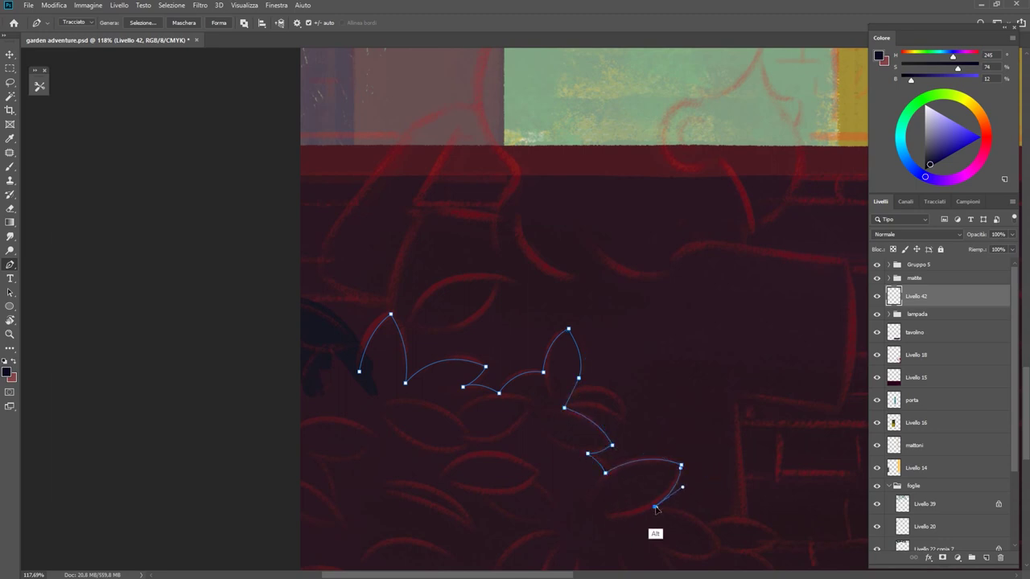
{"action": "left_click_drag", "start_coordinate": [655, 507], "coordinate": [600, 392]}
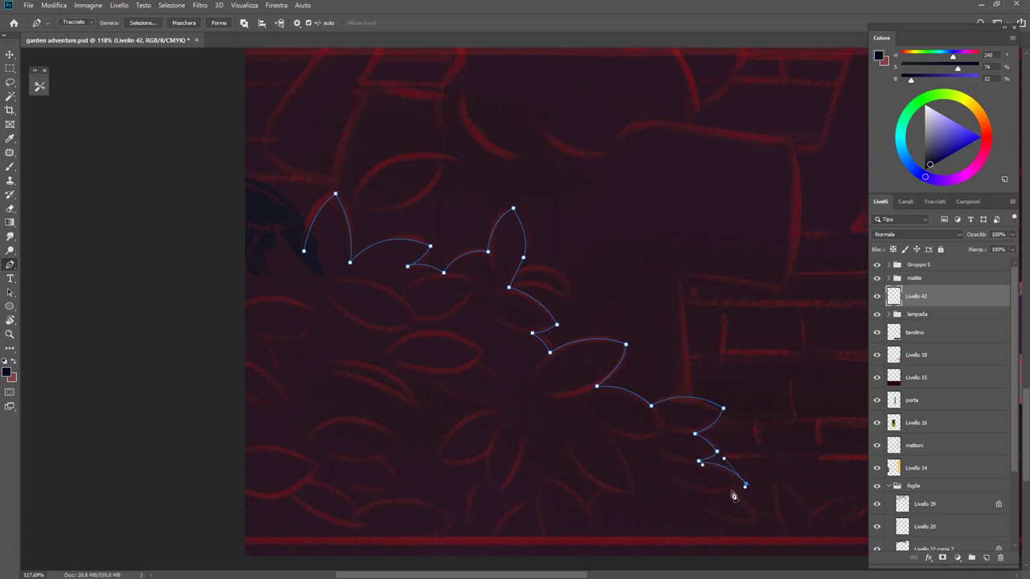
{"action": "left_click_drag", "start_coordinate": [731, 494], "coordinate": [656, 415]}
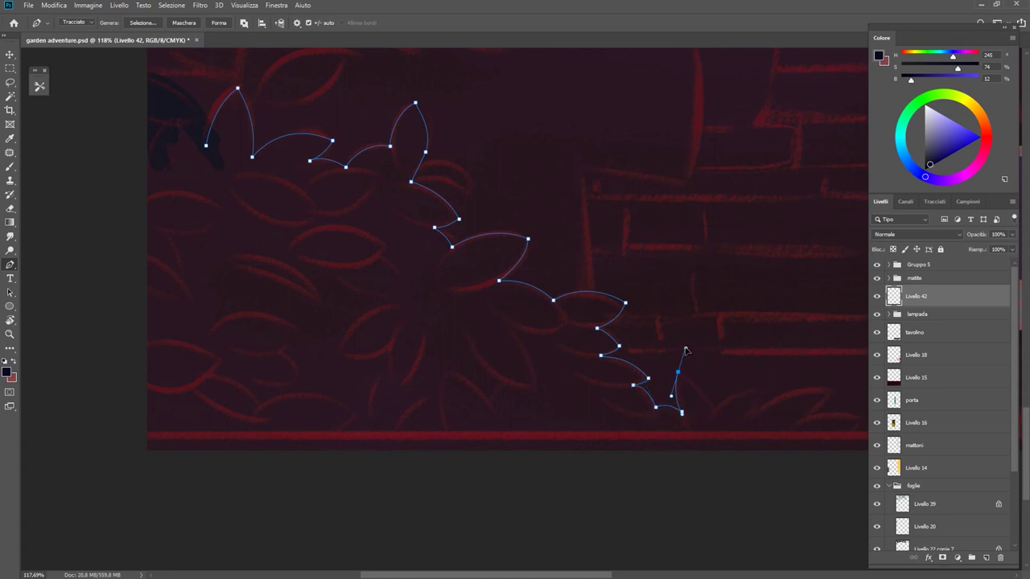
{"action": "left_click_drag", "start_coordinate": [722, 410], "coordinate": [499, 361]}
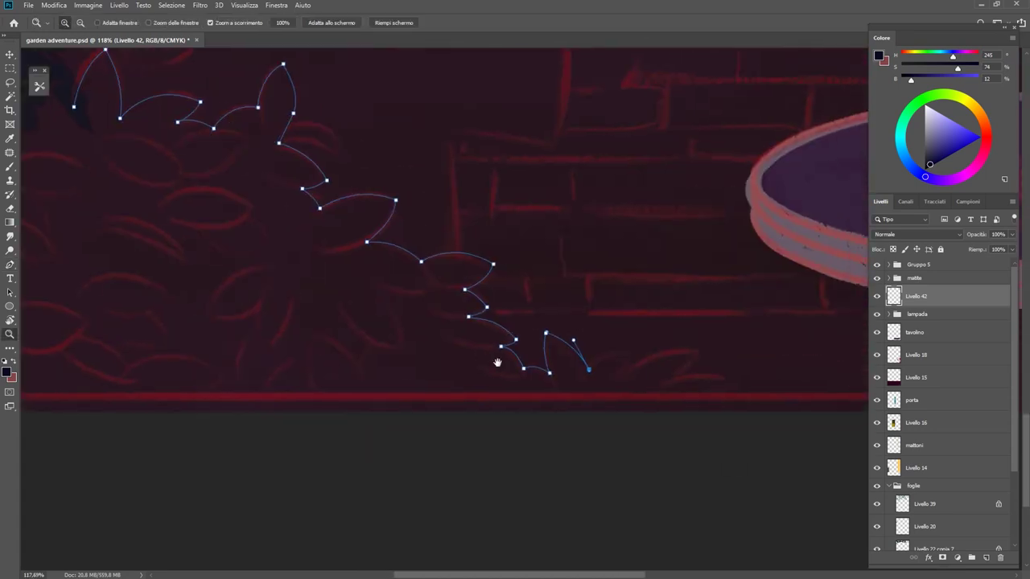
{"action": "left_click", "coordinate": [635, 344]}
{"action": "left_click_drag", "start_coordinate": [642, 330], "coordinate": [646, 335]}
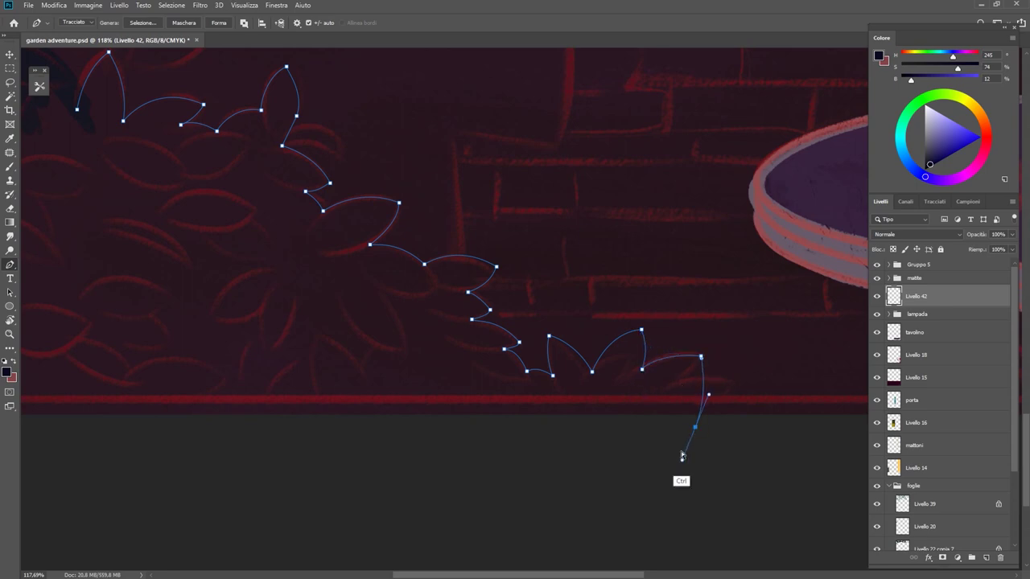
{"action": "left_click", "coordinate": [659, 438]}
{"action": "left_click", "coordinate": [170, 482]}
{"action": "left_click", "coordinate": [119, 294]}
{"action": "left_click", "coordinate": [87, 197]}
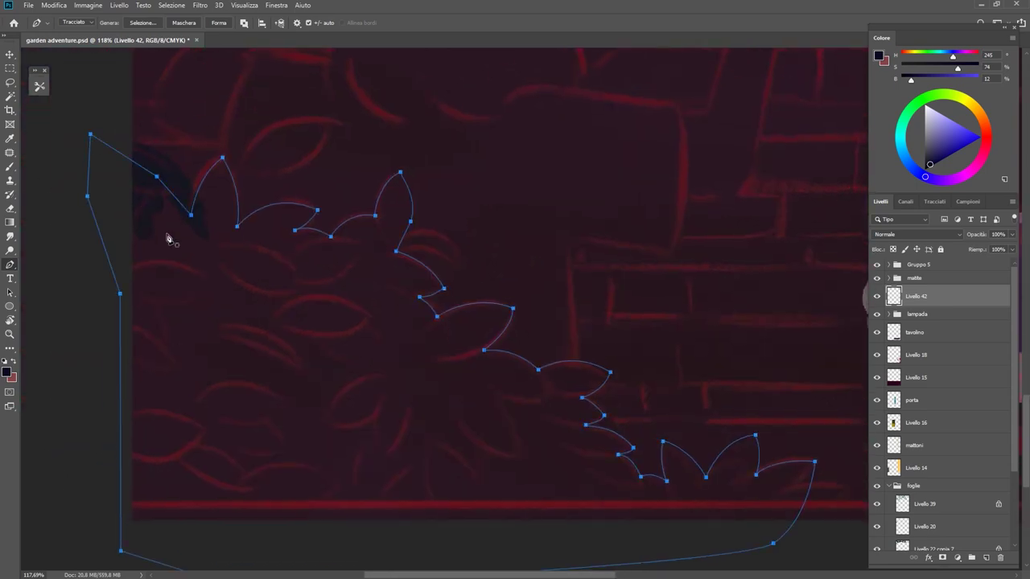
Step: Stroke the bush path with Pennello and Simula pressione enabled
{"action": "right_click", "coordinate": [248, 273]}
{"action": "left_click", "coordinate": [283, 356]}
{"action": "left_click", "coordinate": [609, 200]}
{"action": "right_click", "coordinate": [493, 219]}
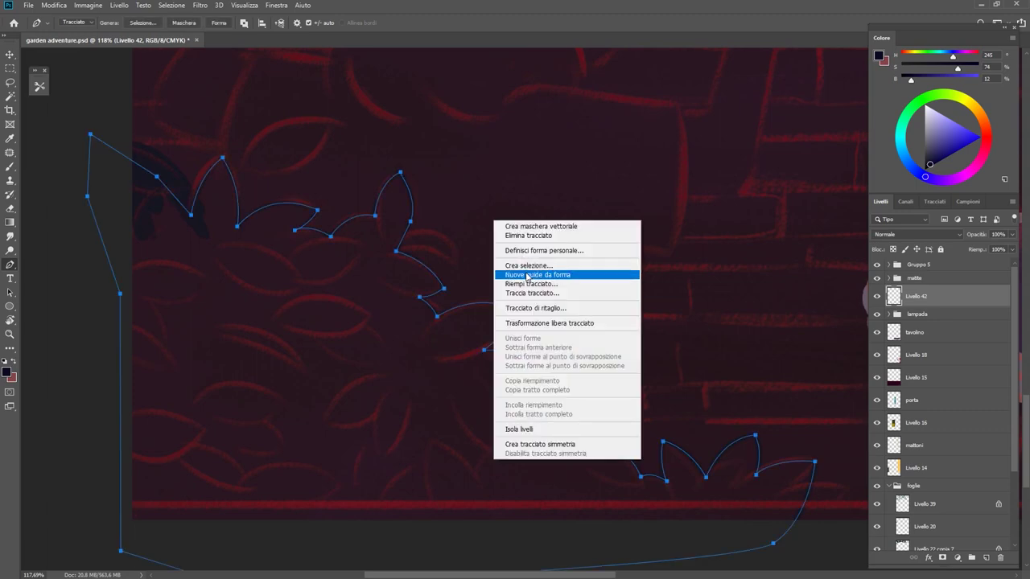
{"action": "left_click", "coordinate": [531, 293]}
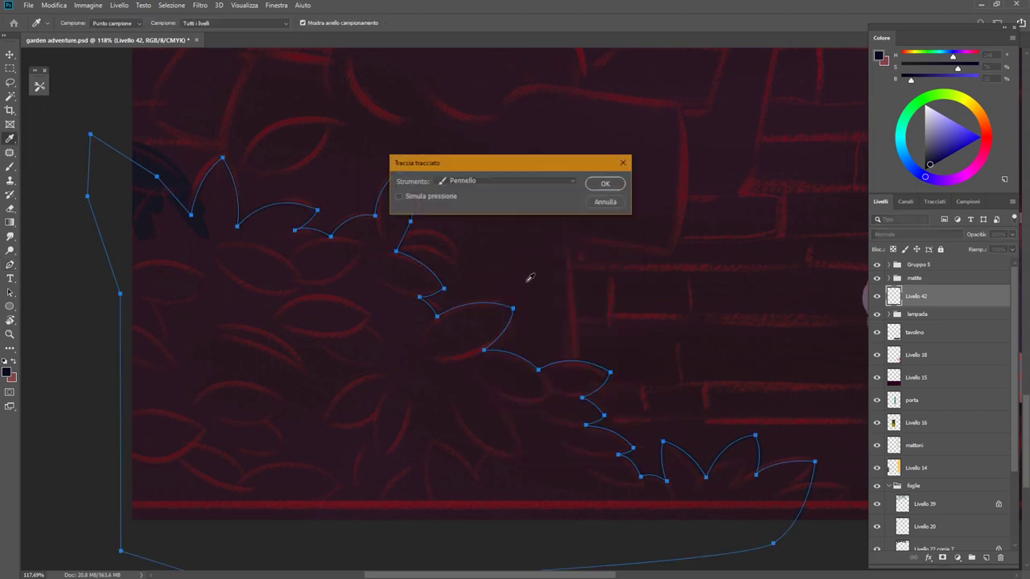
{"action": "left_click", "coordinate": [603, 203]}
{"action": "right_click", "coordinate": [505, 203]}
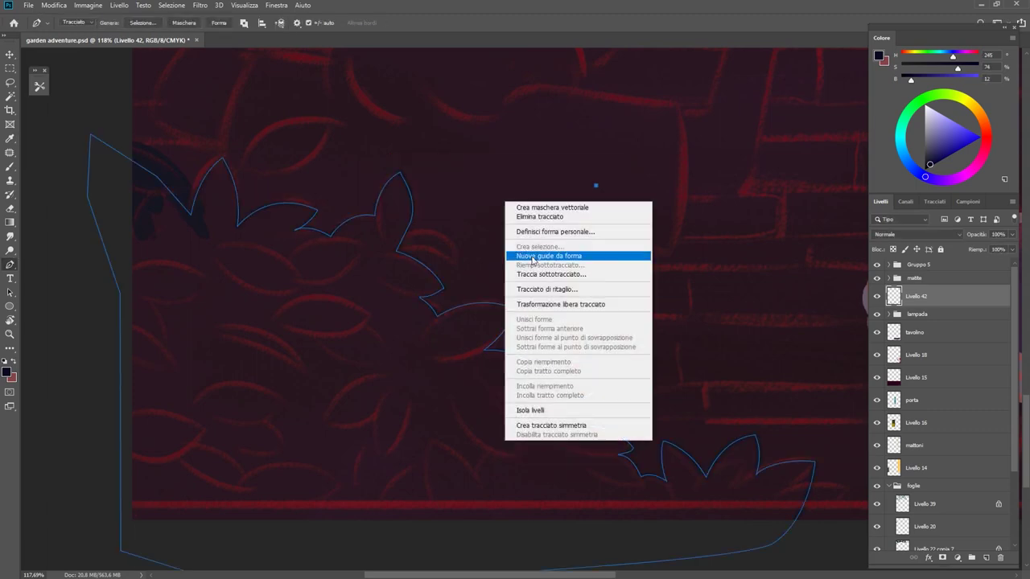
{"action": "left_click", "coordinate": [523, 252]}
{"action": "left_click", "coordinate": [399, 196]}
{"action": "key", "text": "Return"}
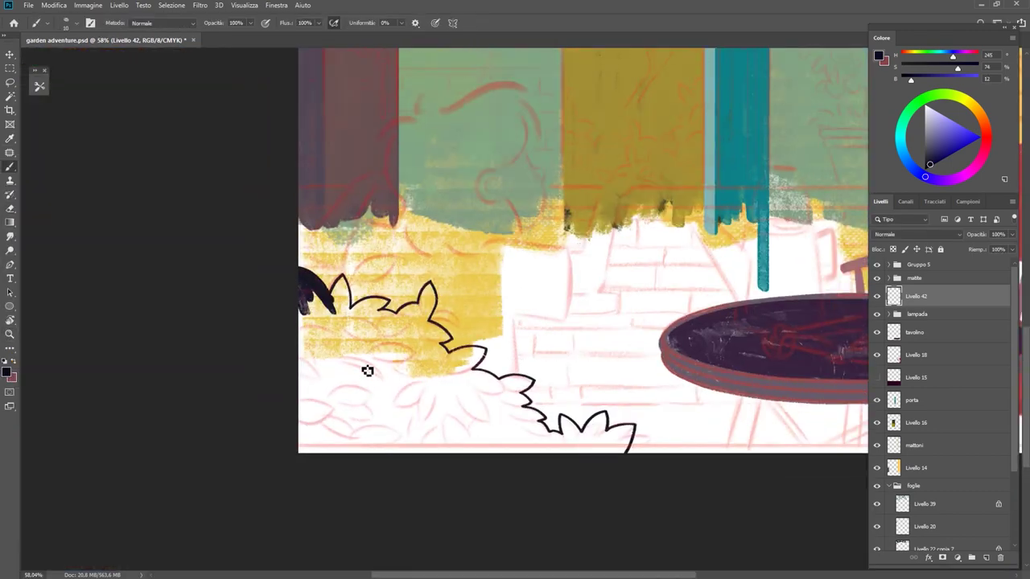
Step: Fill the bush with dark purple-black paint, checking it against Livello 15
{"action": "mouse_move", "coordinate": [366, 370]}
{"action": "left_mouse_down"}
{"action": "mouse_move", "coordinate": [455, 407]}
{"action": "mouse_move", "coordinate": [309, 346]}
{"action": "left_mouse_up"}
{"action": "left_click", "coordinate": [877, 377]}
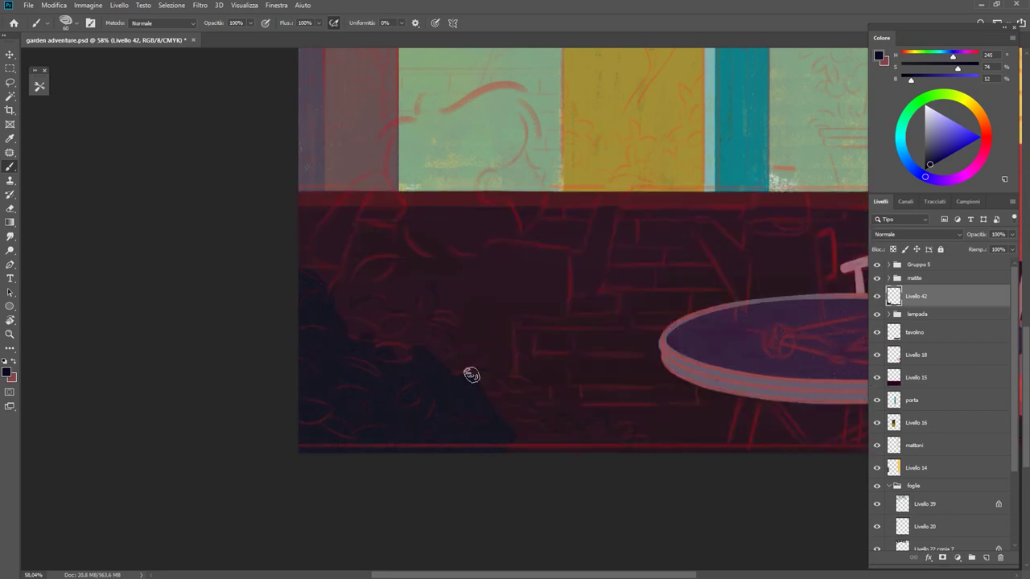
{"action": "key", "text": "z"}
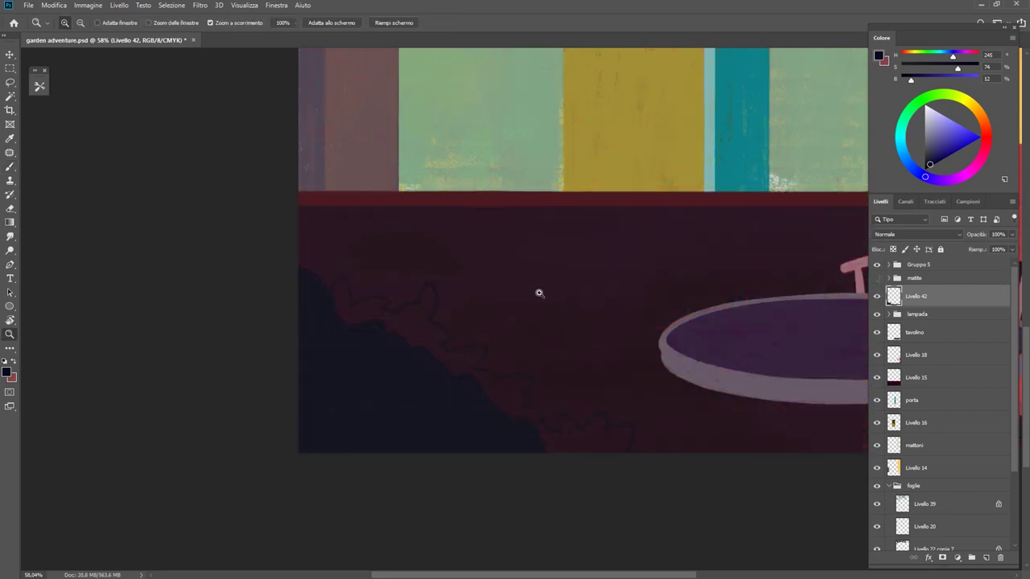
{"action": "key", "text": "ctrl+0"}
{"action": "left_click_drag", "start_coordinate": [476, 430], "coordinate": [966, 322]}
{"action": "left_click", "coordinate": [877, 378]}
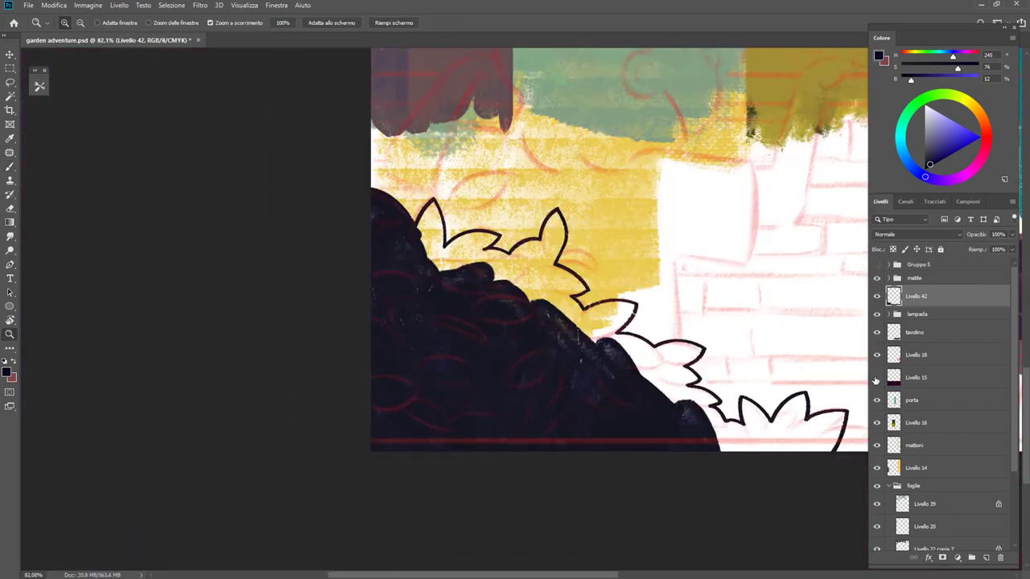
{"action": "left_click_drag", "start_coordinate": [379, 411], "coordinate": [391, 413]}
{"action": "key", "text": "b"}
Step: Crisp up the bush outline and paint its lobes and bottom-right edge dark
{"action": "mouse_move", "coordinate": [400, 262]}
{"action": "left_mouse_down"}
{"action": "mouse_move", "coordinate": [422, 194]}
{"action": "mouse_move", "coordinate": [428, 300]}
{"action": "mouse_move", "coordinate": [409, 306]}
{"action": "left_mouse_up"}
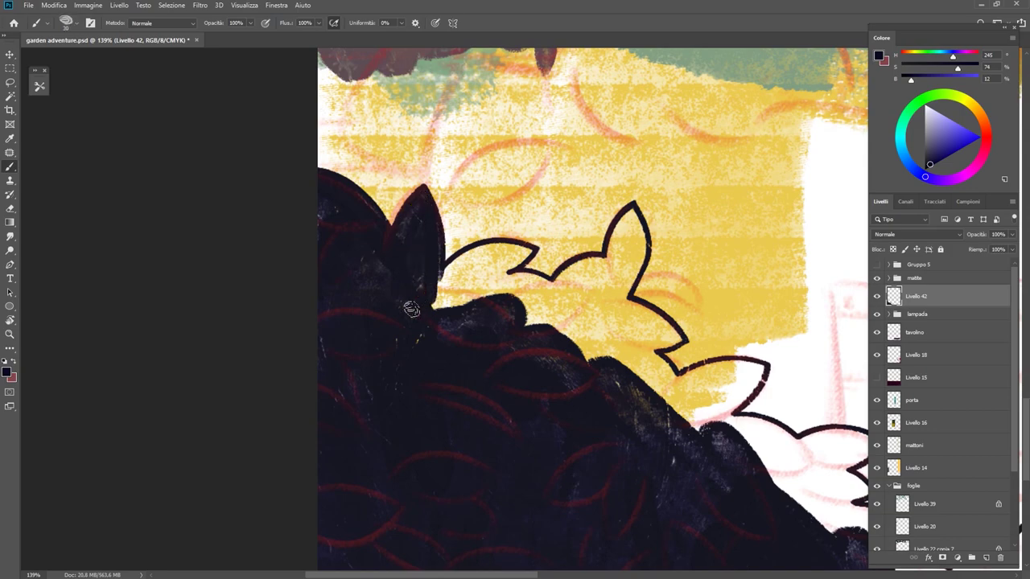
{"action": "left_click_drag", "start_coordinate": [551, 325], "coordinate": [769, 479]}
{"action": "left_click_drag", "start_coordinate": [573, 493], "coordinate": [432, 391]}
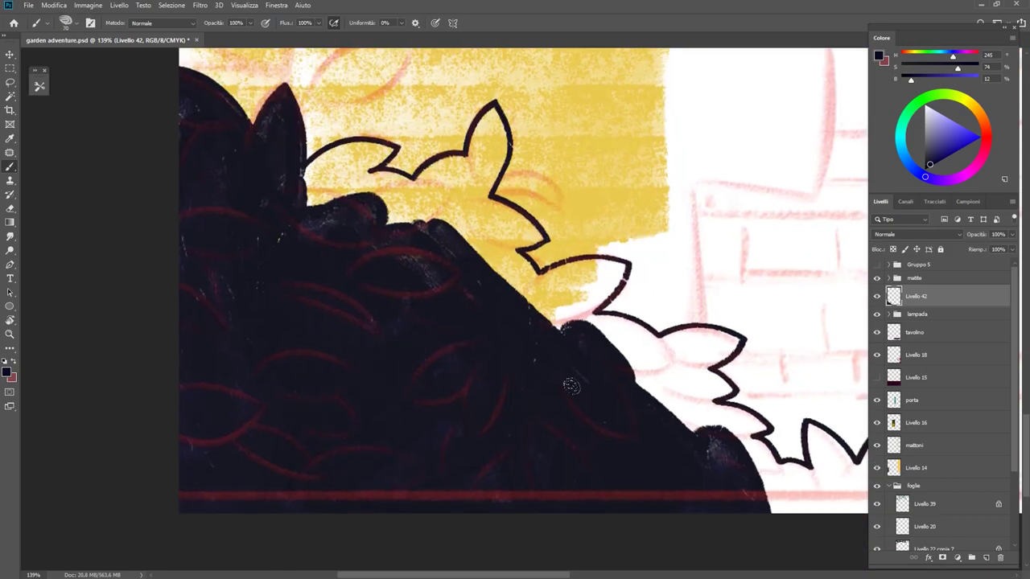
{"action": "left_click_drag", "start_coordinate": [491, 463], "coordinate": [237, 348]}
{"action": "left_click_drag", "start_coordinate": [515, 372], "coordinate": [664, 402]}
{"action": "mouse_move", "coordinate": [665, 366]}
{"action": "left_mouse_down"}
{"action": "mouse_move", "coordinate": [690, 341]}
{"action": "mouse_move", "coordinate": [714, 352]}
{"action": "left_mouse_up"}
Step: Stroke the closed flowerpot outline in red and fill the pot shape solid red
{"action": "left_click_drag", "start_coordinate": [469, 322], "coordinate": [487, 296]}
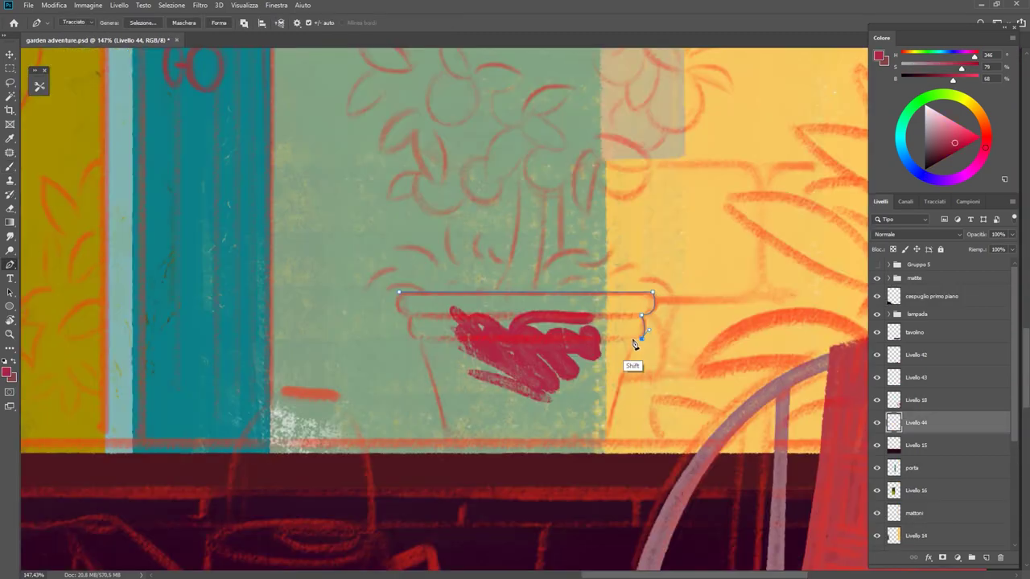
{"action": "left_click", "coordinate": [400, 294]}
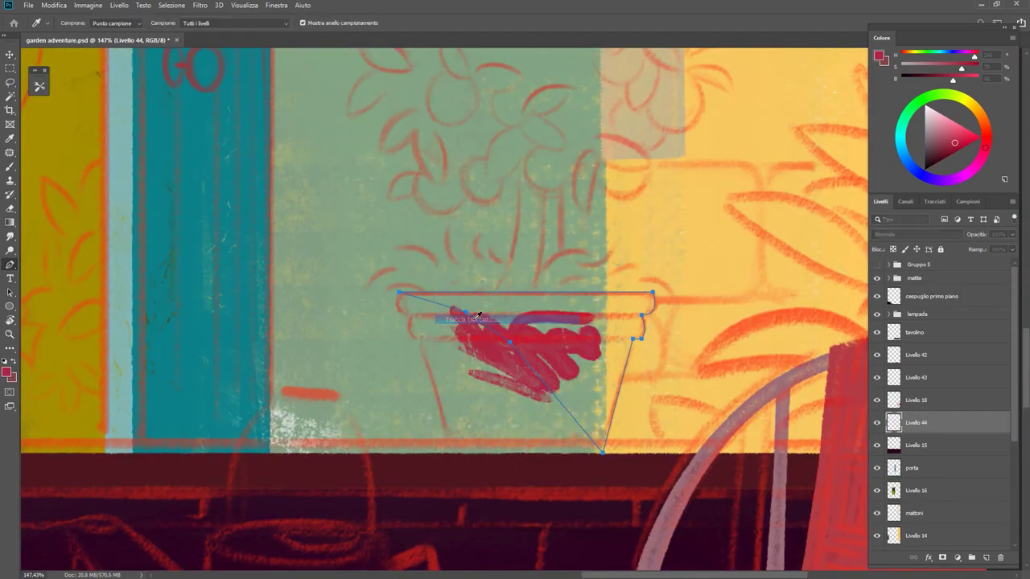
{"action": "key", "text": "Return"}
{"action": "key", "text": "b"}
{"action": "left_click", "coordinate": [876, 278]}
{"action": "mouse_move", "coordinate": [451, 322]}
{"action": "left_mouse_down"}
{"action": "mouse_move", "coordinate": [515, 306]}
{"action": "mouse_move", "coordinate": [599, 314]}
{"action": "left_mouse_up"}
{"action": "mouse_move", "coordinate": [563, 387]}
{"action": "left_mouse_down"}
{"action": "mouse_move", "coordinate": [635, 305]}
{"action": "mouse_move", "coordinate": [604, 316]}
{"action": "mouse_move", "coordinate": [599, 435]}
{"action": "left_mouse_up"}
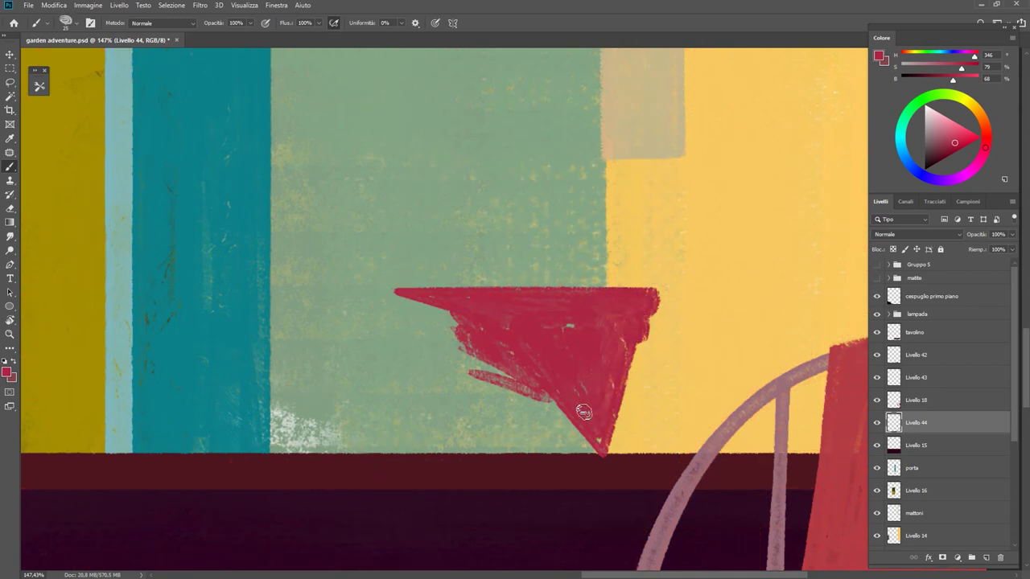
{"action": "left_click_drag", "start_coordinate": [595, 379], "coordinate": [604, 423]}
Step: Mirror a copy of the pot half into place and merge it into Livello 44
{"action": "key", "text": "e"}
{"action": "key", "text": "l"}
{"action": "mouse_move", "coordinate": [602, 476]}
{"action": "left_mouse_down"}
{"action": "mouse_move", "coordinate": [385, 244]}
{"action": "mouse_move", "coordinate": [394, 239]}
{"action": "left_mouse_up"}
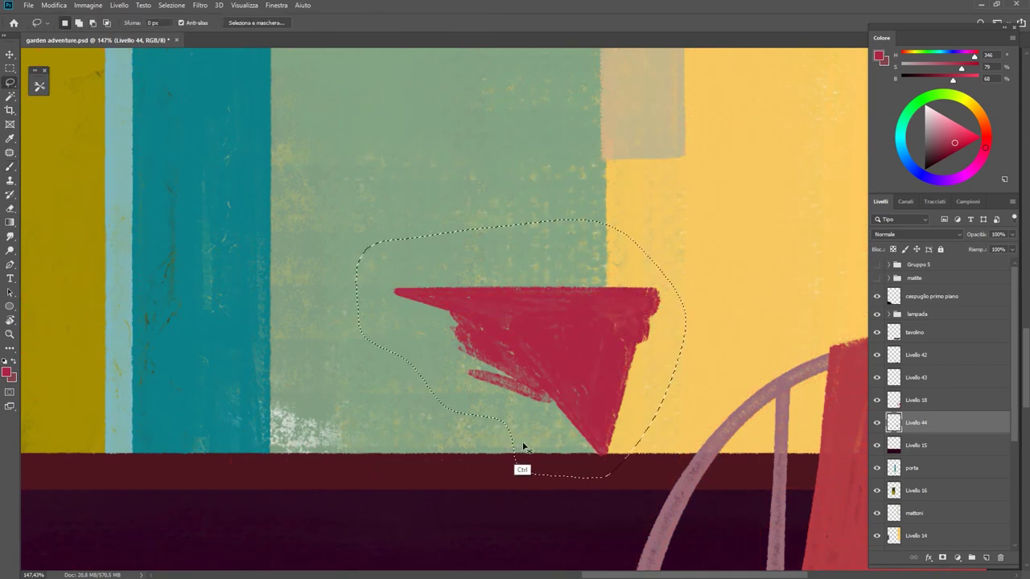
{"action": "key", "text": "ctrl+j"}
{"action": "key", "text": "ctrl+t"}
{"action": "key", "text": "Return"}
{"action": "left_click", "coordinate": [877, 279]}
{"action": "left_click_drag", "start_coordinate": [482, 366], "coordinate": [507, 372]}
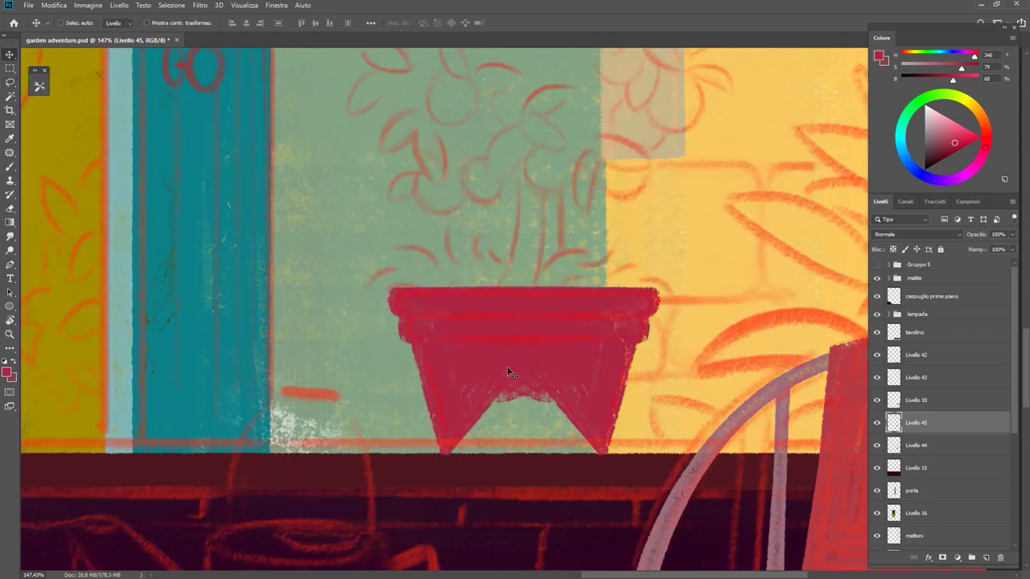
{"action": "right_click", "coordinate": [914, 415]}
{"action": "left_click", "coordinate": [838, 442]}
Step: Fill the notch between the pot's legs and erase the red overhang below the pot
{"action": "key", "text": "b"}
{"action": "mouse_move", "coordinate": [499, 434]}
{"action": "left_mouse_down"}
{"action": "mouse_move", "coordinate": [564, 403]}
{"action": "mouse_move", "coordinate": [471, 444]}
{"action": "left_mouse_up"}
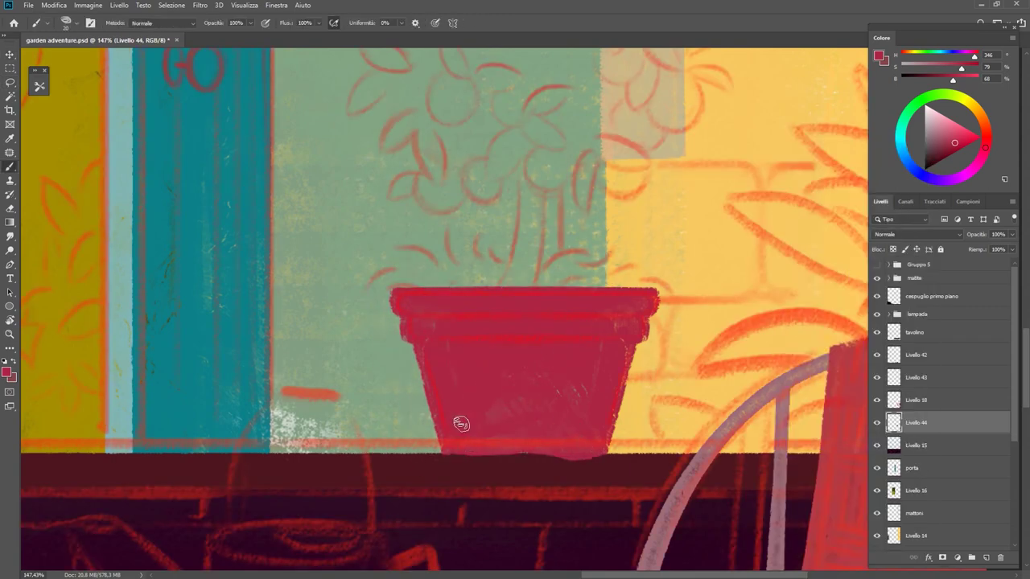
{"action": "key", "text": "e"}
{"action": "left_click_drag", "start_coordinate": [443, 457], "coordinate": [609, 460]}
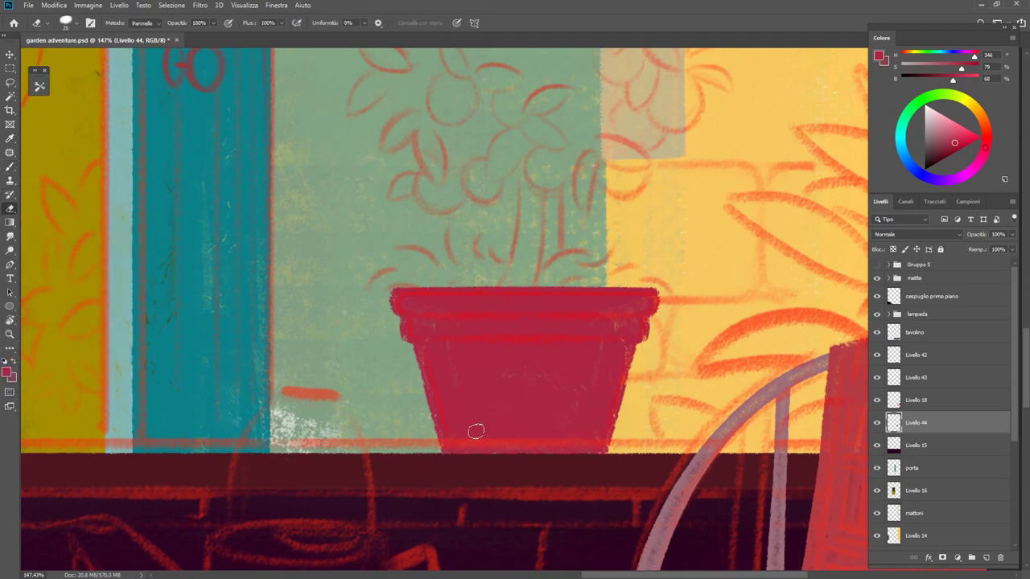
{"action": "scroll", "coordinate": [515, 346], "scroll_direction": "down", "scroll_amount": 3}
{"action": "scroll", "coordinate": [498, 329], "scroll_direction": "down", "scroll_amount": 2}
{"action": "key", "text": "b"}
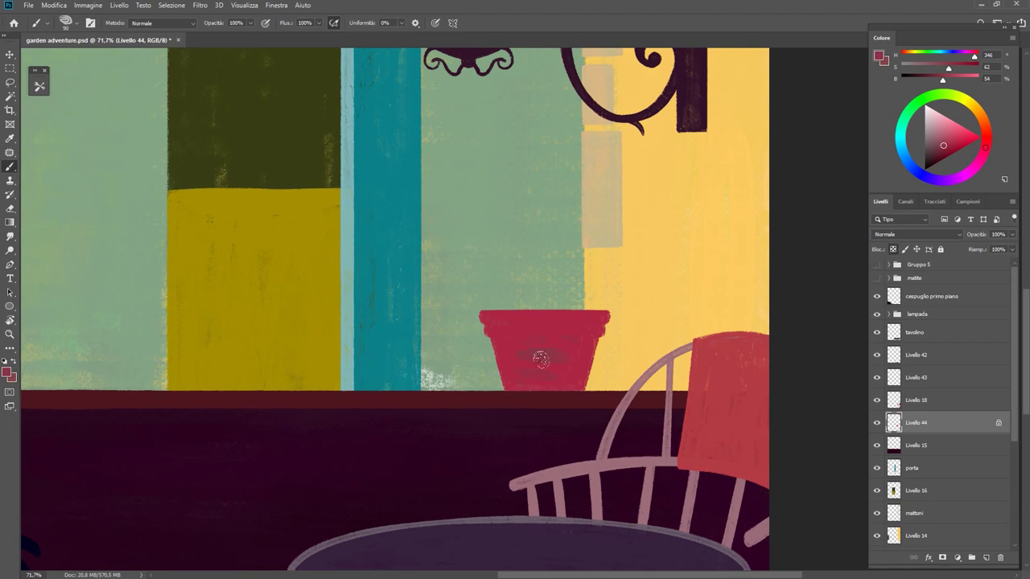
Step: Lock the pot layer's transparency and paint a straight lighter-pink highlight along the rim
{"action": "left_click", "coordinate": [557, 363], "text": "alt"}
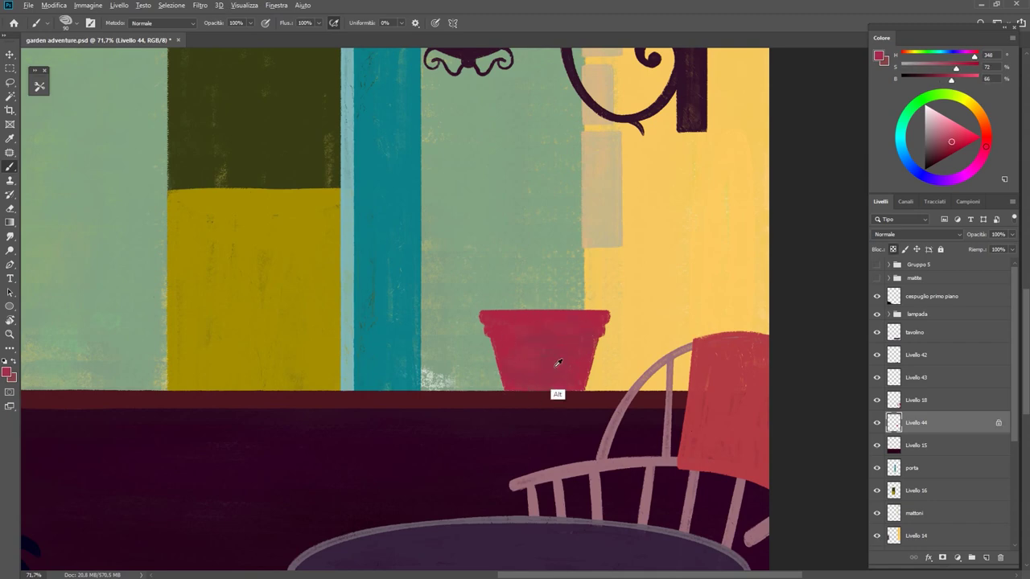
{"action": "scroll", "coordinate": [564, 360], "scroll_direction": "up", "scroll_amount": 3}
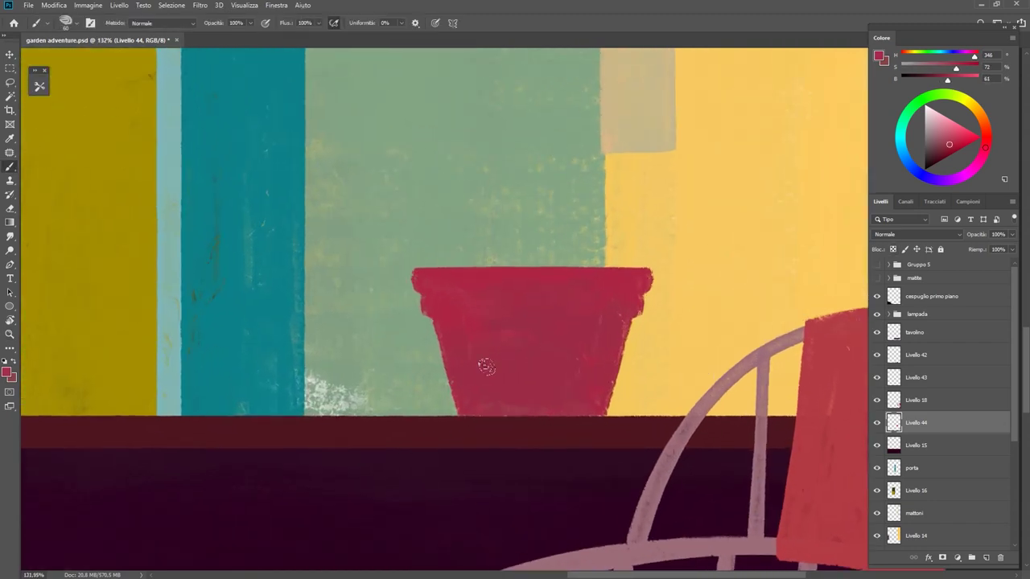
{"action": "left_click", "coordinate": [576, 351], "text": "alt"}
{"action": "scroll", "coordinate": [515, 326], "scroll_direction": "down", "scroll_amount": 3}
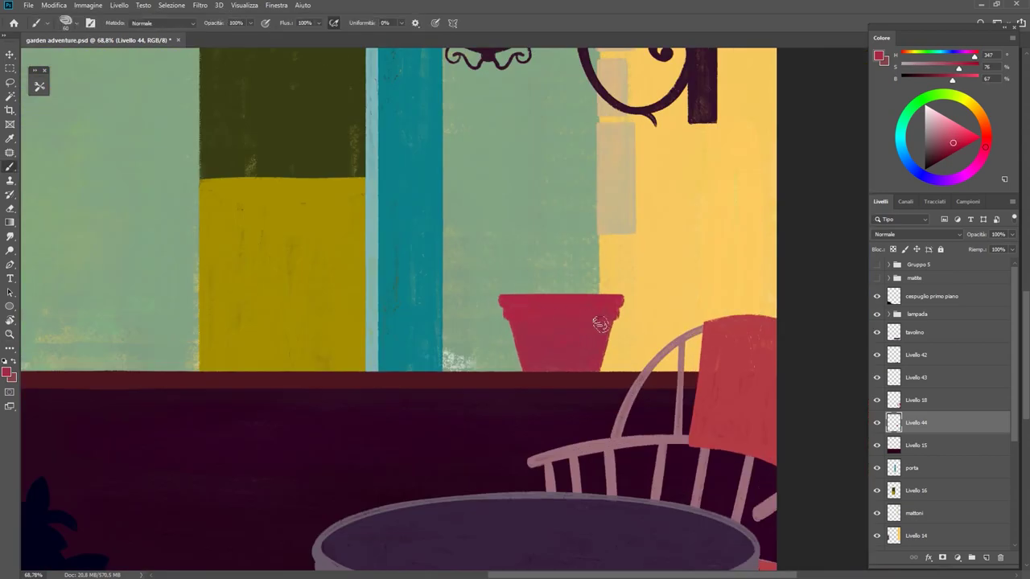
{"action": "scroll", "coordinate": [600, 324], "scroll_direction": "up", "scroll_amount": 3}
{"action": "left_click", "coordinate": [547, 352], "text": "alt"}
{"action": "left_click", "coordinate": [958, 138]}
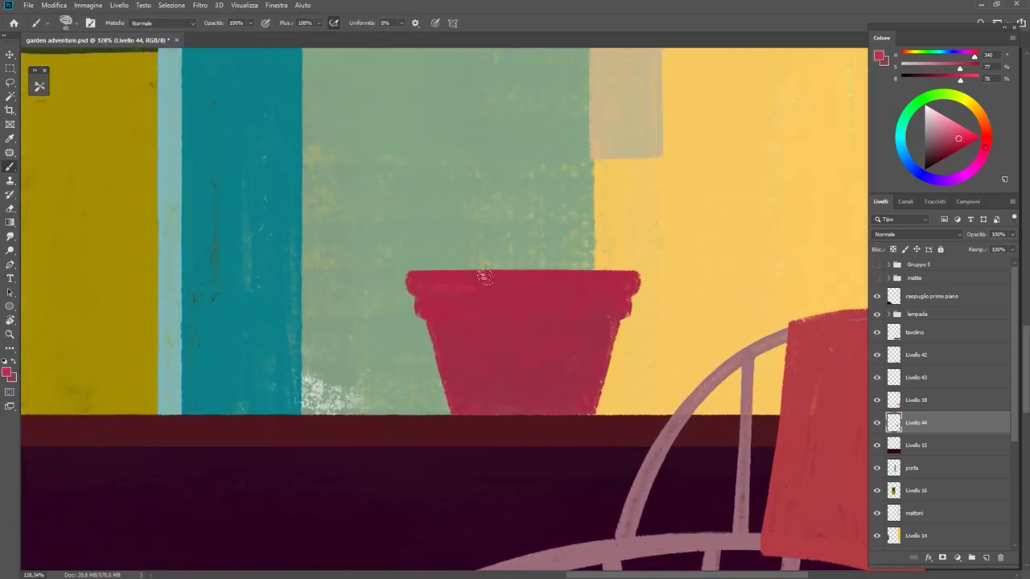
{"action": "left_click_drag", "start_coordinate": [485, 276], "coordinate": [478, 277]}
{"action": "key", "text": "slash"}
{"action": "left_click", "coordinate": [623, 278], "text": "shift"}
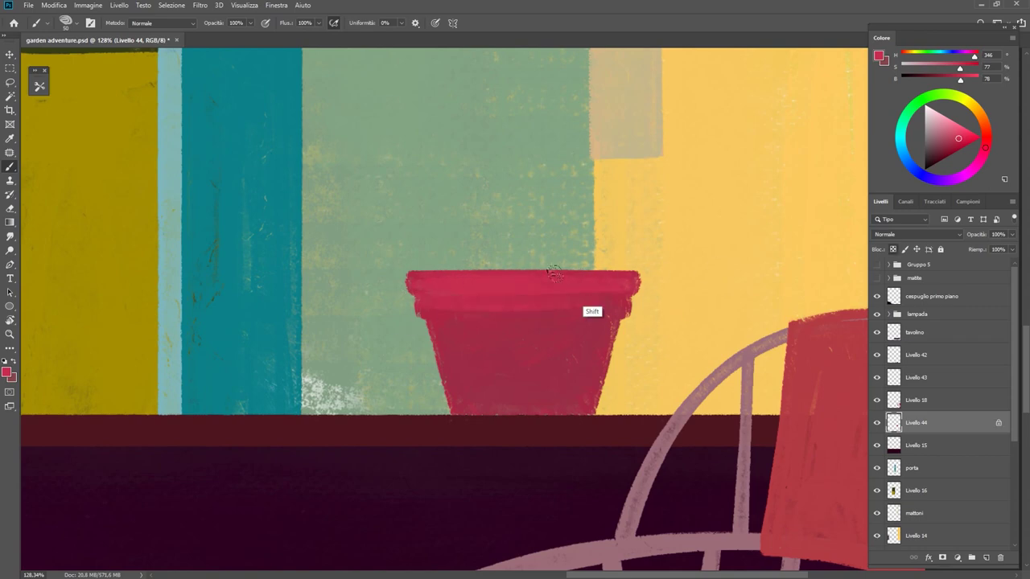
Step: Sample darker and brighter pinks from the pot and add a new layer above tavolino
{"action": "scroll", "coordinate": [553, 304], "scroll_direction": "down", "scroll_amount": 3}
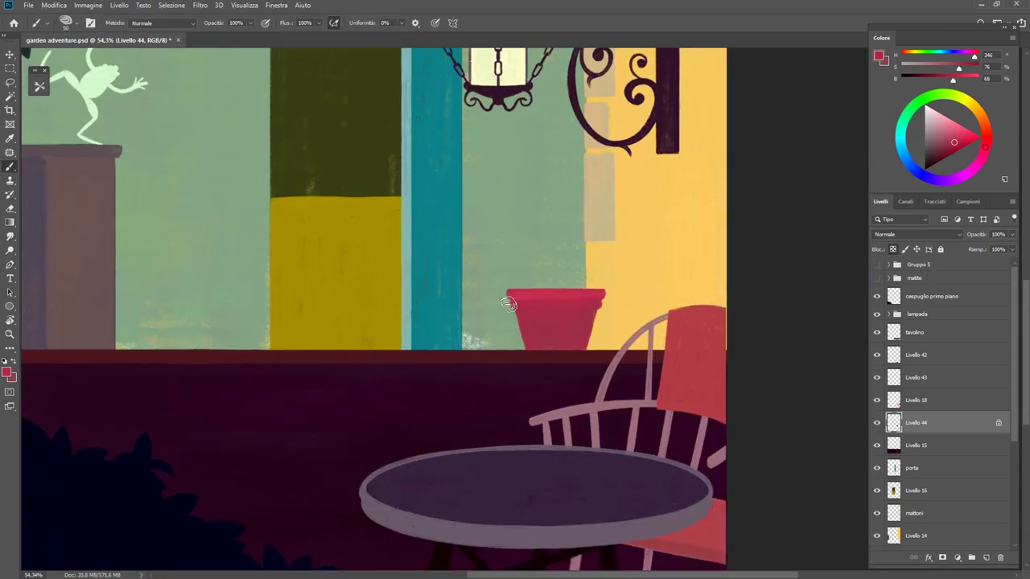
{"action": "scroll", "coordinate": [536, 302], "scroll_direction": "up", "scroll_amount": 2}
{"action": "left_click", "coordinate": [563, 313], "text": "alt"}
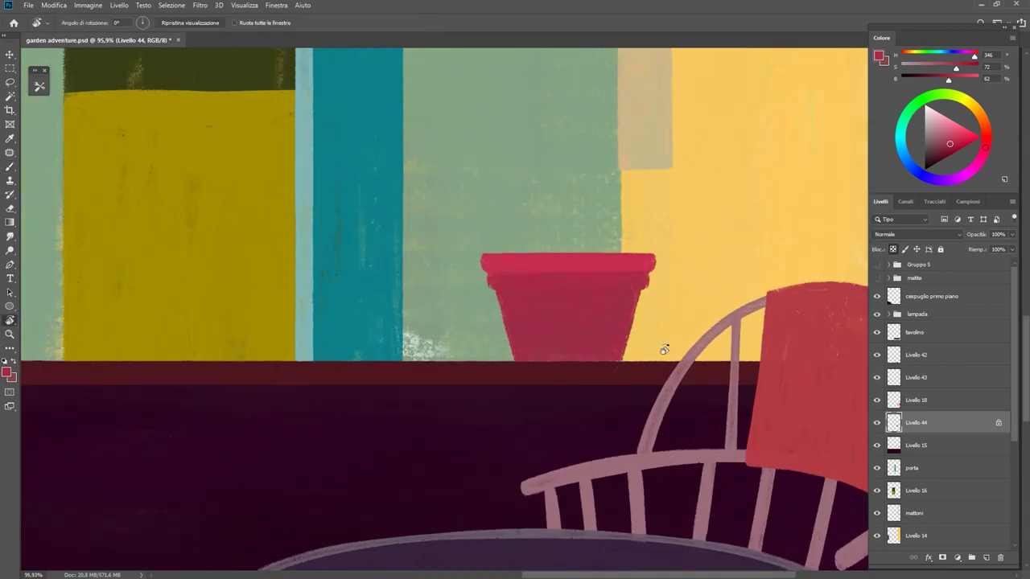
{"action": "left_click_drag", "start_coordinate": [577, 351], "coordinate": [426, 193]}
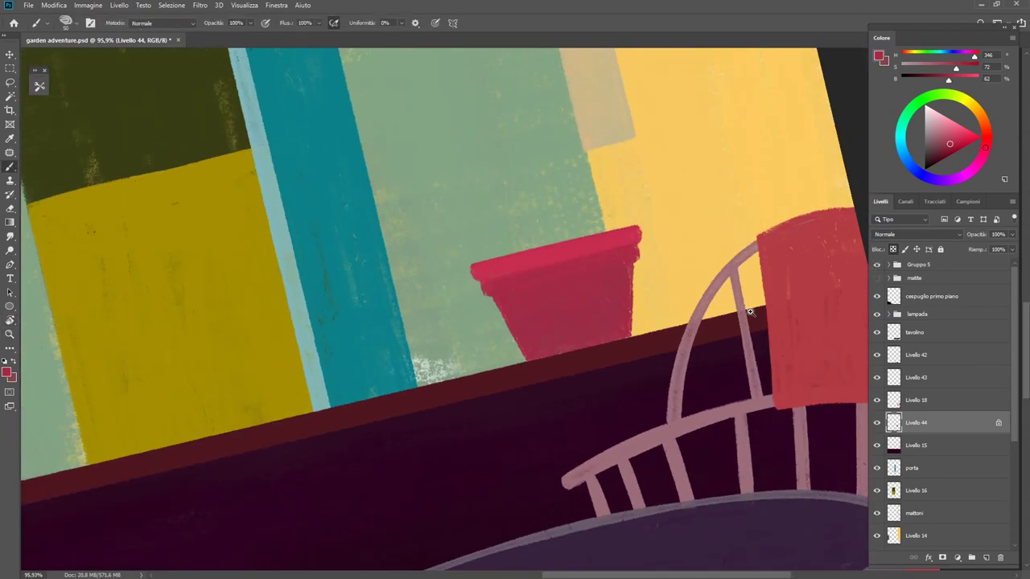
{"action": "scroll", "coordinate": [330, 95], "scroll_direction": "down", "scroll_amount": 3}
{"action": "scroll", "coordinate": [615, 301], "scroll_direction": "up", "scroll_amount": 3}
{"action": "left_click", "coordinate": [721, 286], "text": "alt"}
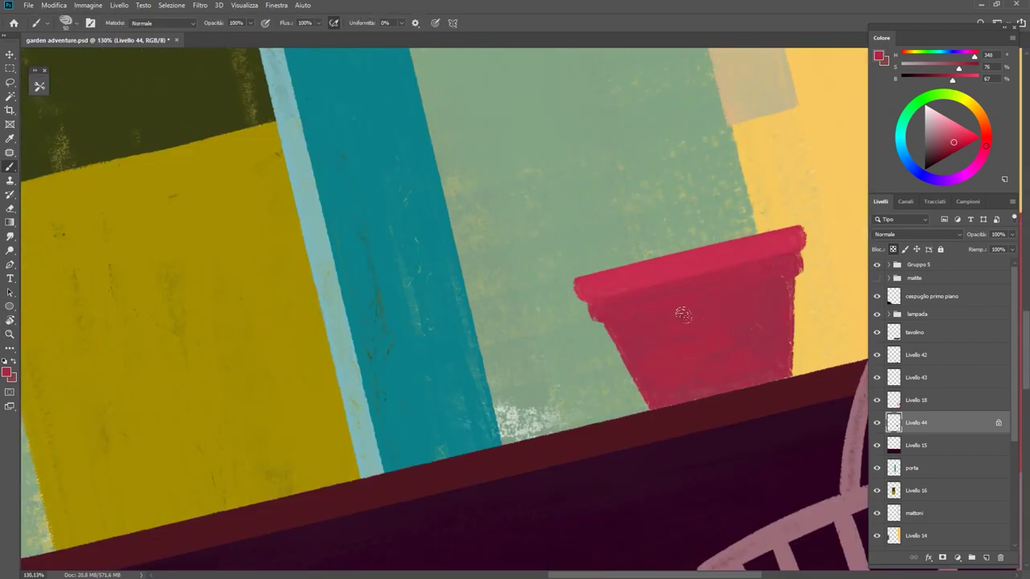
{"action": "left_click_drag", "start_coordinate": [713, 352], "coordinate": [687, 384]}
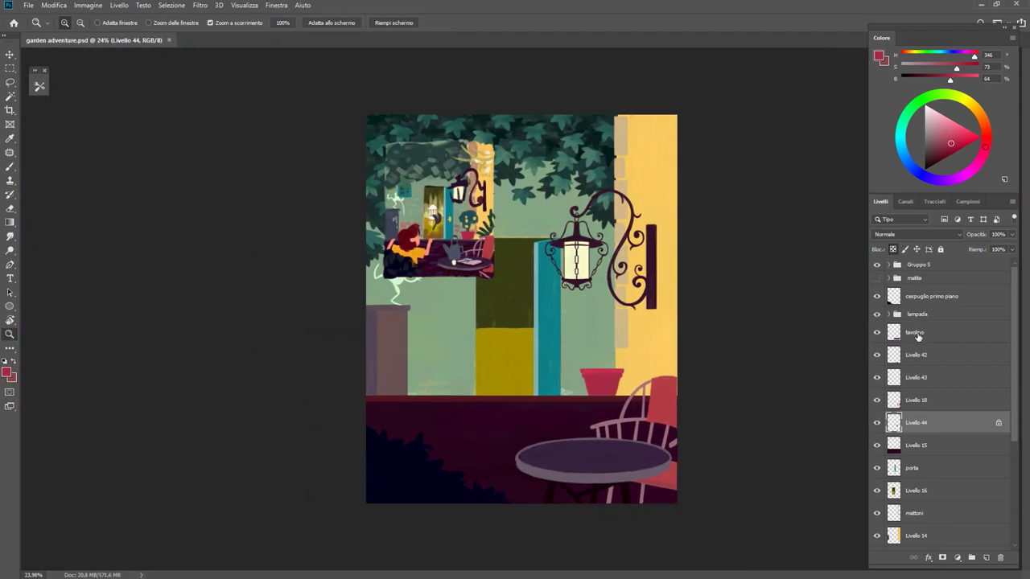
{"action": "left_click", "coordinate": [917, 337]}
Step: Add a new layer and outline the watering can with a Pen path
{"action": "key", "text": "b"}
{"action": "key", "text": "ctrl+shift+alt+n"}
{"action": "scroll", "coordinate": [579, 420], "scroll_direction": "up", "scroll_amount": 3}
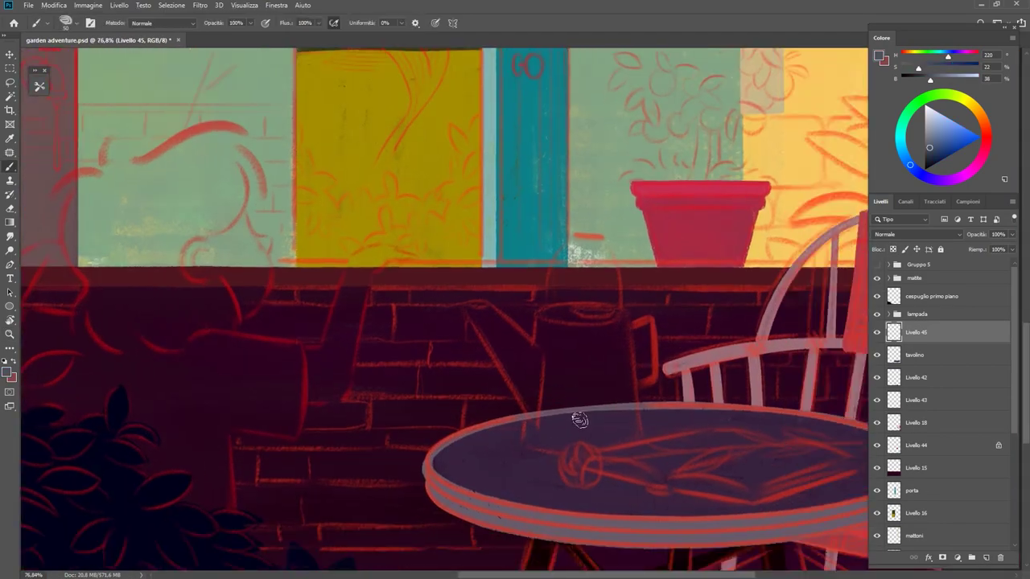
{"action": "key", "text": "p"}
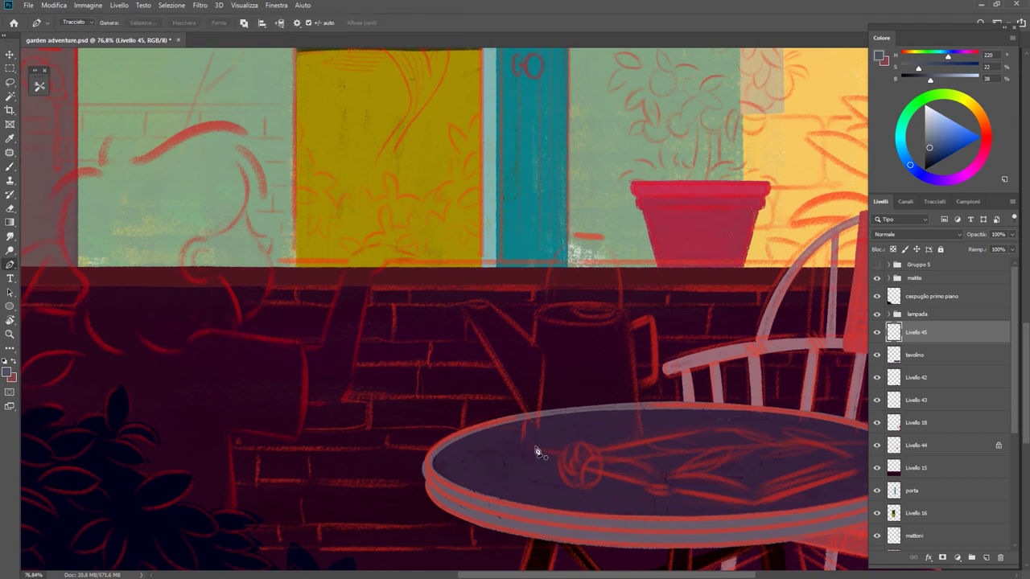
{"action": "left_click_drag", "start_coordinate": [642, 444], "coordinate": [651, 447]}
{"action": "left_click", "coordinate": [546, 305]}
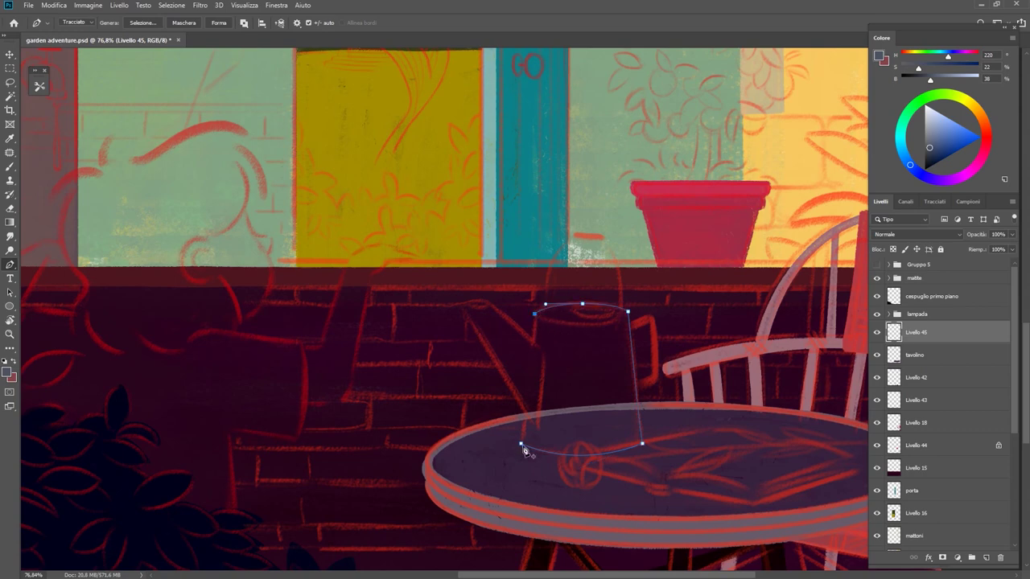
{"action": "right_click", "coordinate": [523, 450]}
{"action": "key", "text": "Escape"}
{"action": "right_click", "coordinate": [546, 313]}
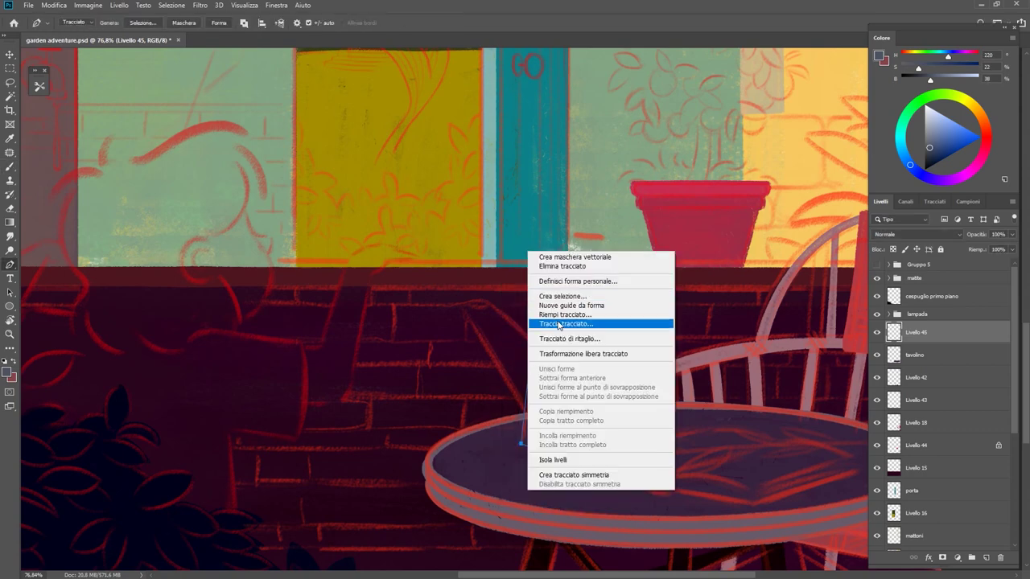
{"action": "key", "text": "Escape"}
Step: Brush the watering can's spout and body solid grey with the matite sketch hidden
{"action": "key", "text": "b"}
{"action": "scroll", "coordinate": [488, 289], "scroll_direction": "up", "scroll_amount": 2}
{"action": "left_click_drag", "start_coordinate": [483, 286], "coordinate": [573, 361]}
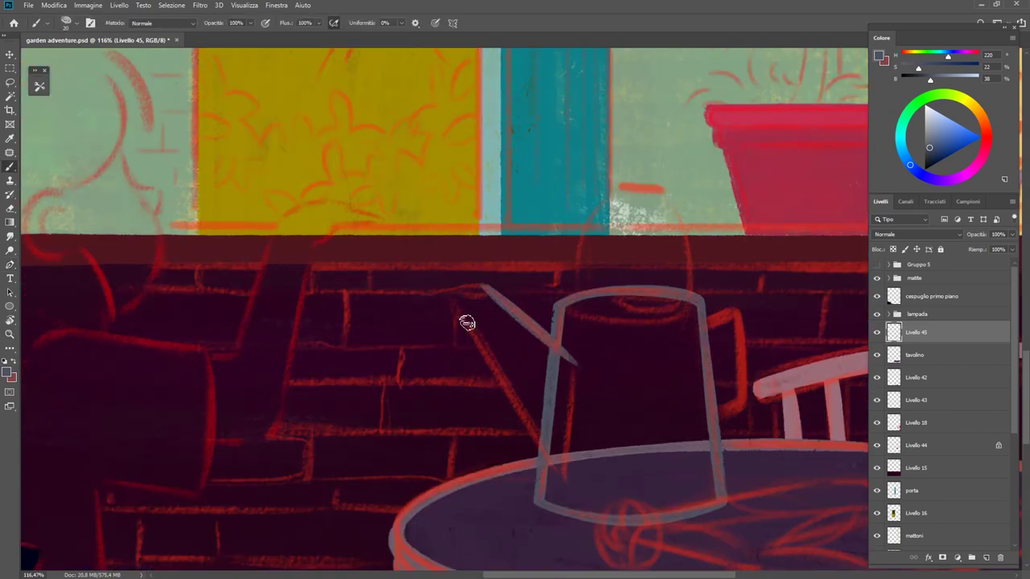
{"action": "left_click_drag", "start_coordinate": [563, 491], "coordinate": [449, 299]}
{"action": "mouse_move", "coordinate": [523, 384]}
{"action": "left_mouse_down"}
{"action": "mouse_move", "coordinate": [467, 299]}
{"action": "mouse_move", "coordinate": [509, 330]}
{"action": "mouse_move", "coordinate": [523, 419]}
{"action": "left_mouse_up"}
{"action": "left_click", "coordinate": [877, 278]}
{"action": "left_click_drag", "start_coordinate": [491, 346], "coordinate": [531, 435]}
{"action": "mouse_move", "coordinate": [563, 362]}
{"action": "left_mouse_down"}
{"action": "mouse_move", "coordinate": [547, 489]}
{"action": "mouse_move", "coordinate": [571, 418]}
{"action": "left_mouse_up"}
{"action": "mouse_move", "coordinate": [453, 301]}
{"action": "left_mouse_down"}
{"action": "mouse_move", "coordinate": [604, 467]}
{"action": "mouse_move", "coordinate": [692, 451]}
{"action": "mouse_move", "coordinate": [620, 420]}
{"action": "mouse_move", "coordinate": [701, 488]}
{"action": "mouse_move", "coordinate": [663, 500]}
{"action": "left_mouse_up"}
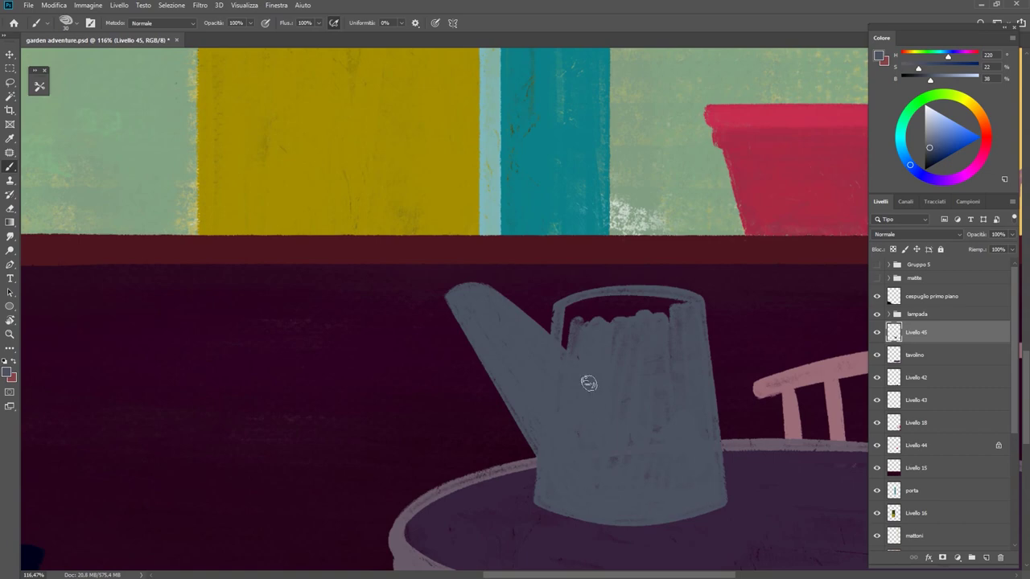
{"action": "mouse_move", "coordinate": [684, 333]}
{"action": "left_mouse_down"}
{"action": "mouse_move", "coordinate": [563, 351]}
{"action": "mouse_move", "coordinate": [616, 308]}
{"action": "mouse_move", "coordinate": [656, 310]}
{"action": "left_mouse_up"}
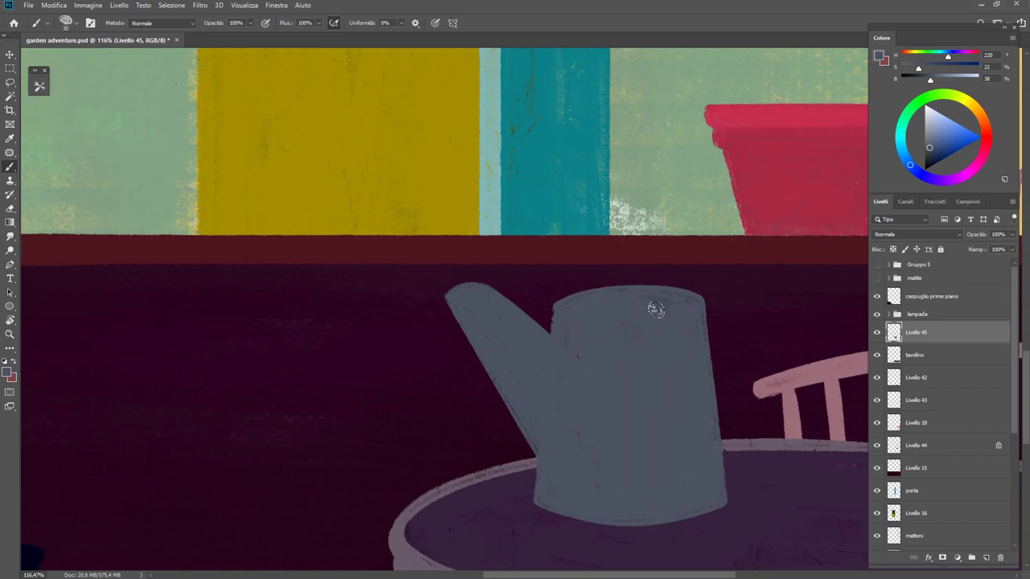
Step: Sample lighter and darker greys from the can and shade down its side
{"action": "scroll", "coordinate": [688, 298], "scroll_direction": "down", "scroll_amount": 5}
{"action": "scroll", "coordinate": [519, 375], "scroll_direction": "up", "scroll_amount": 3}
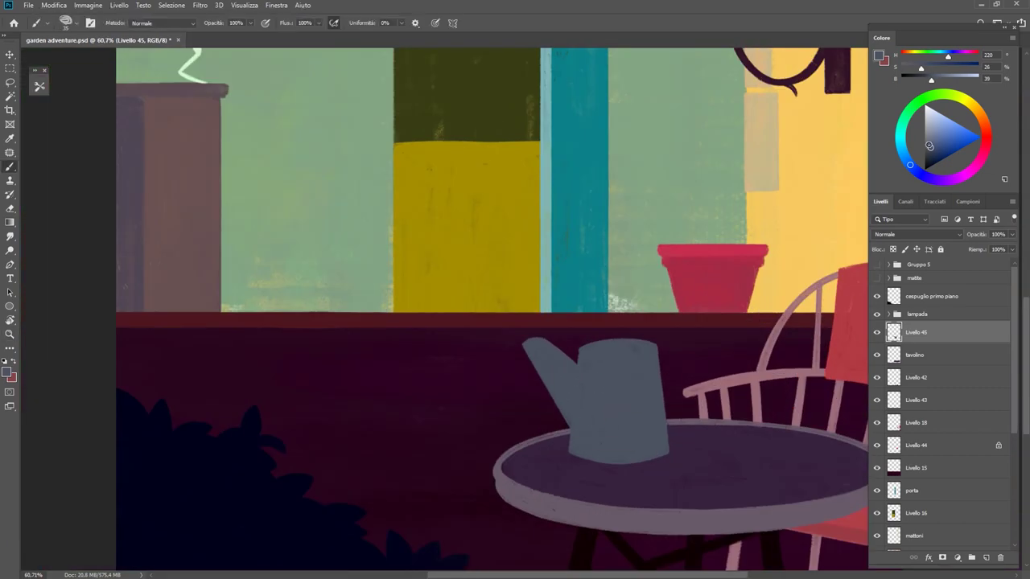
{"action": "left_click_drag", "start_coordinate": [593, 432], "coordinate": [605, 357]}
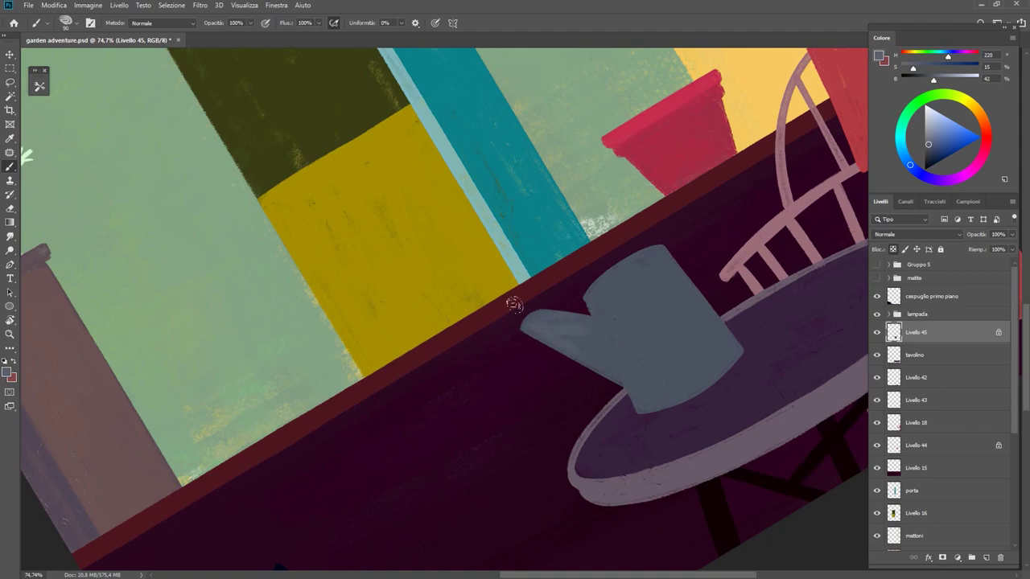
{"action": "key", "text": "XF86AudioLowerVolume"}
{"action": "left_click", "coordinate": [564, 377], "text": "alt"}
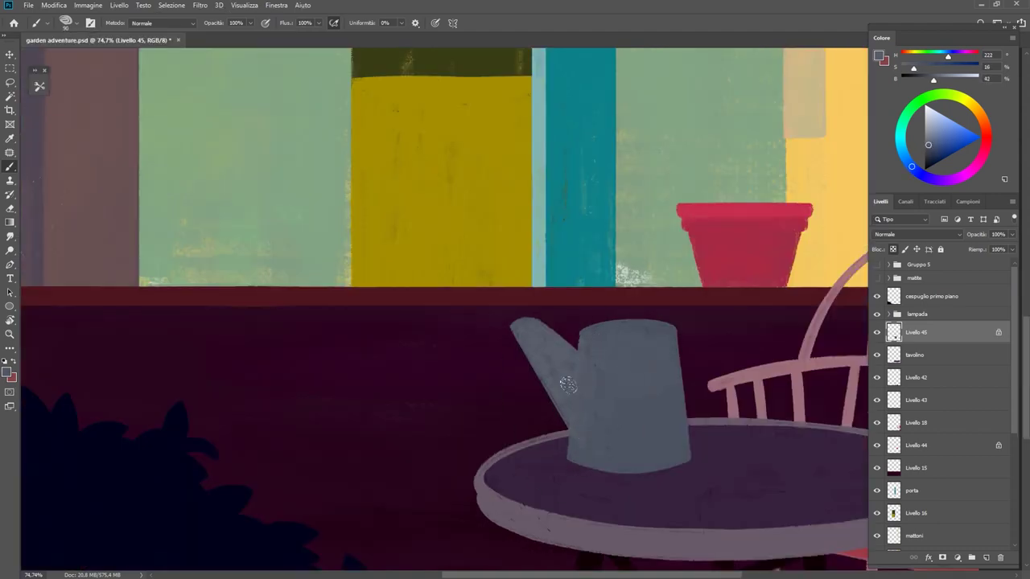
{"action": "left_click", "coordinate": [603, 391], "text": "alt"}
{"action": "left_click", "coordinate": [618, 353], "text": "alt"}
{"action": "scroll", "coordinate": [638, 411], "scroll_direction": "down", "scroll_amount": 1}
{"action": "left_click", "coordinate": [618, 354], "text": "alt"}
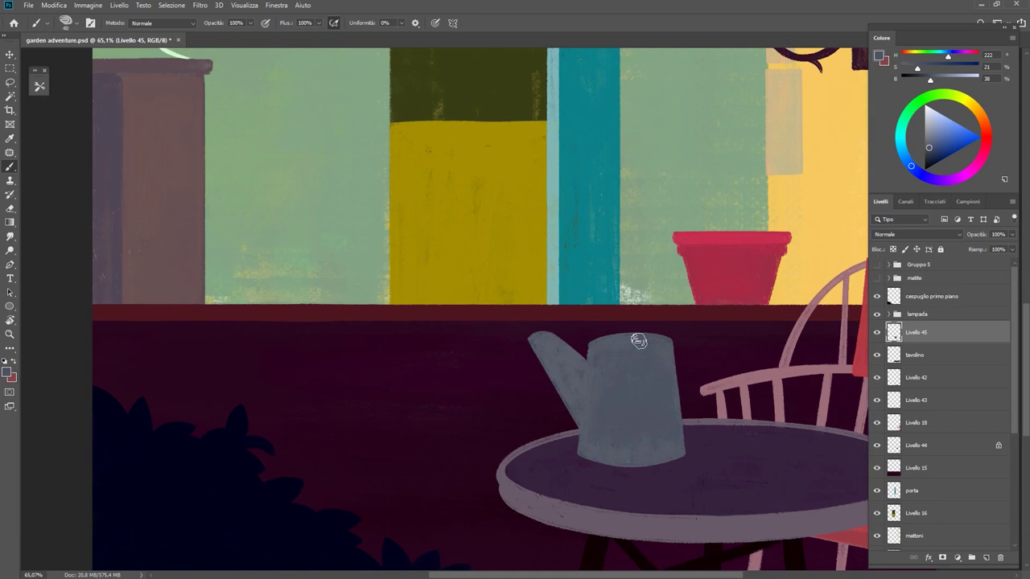
{"action": "left_click", "coordinate": [589, 426], "text": "alt"}
{"action": "left_click", "coordinate": [588, 441], "text": "alt"}
{"action": "left_click", "coordinate": [608, 448], "text": "alt"}
Step: Fill the watering can's top opening dark using a closed path selection
{"action": "key", "text": "z"}
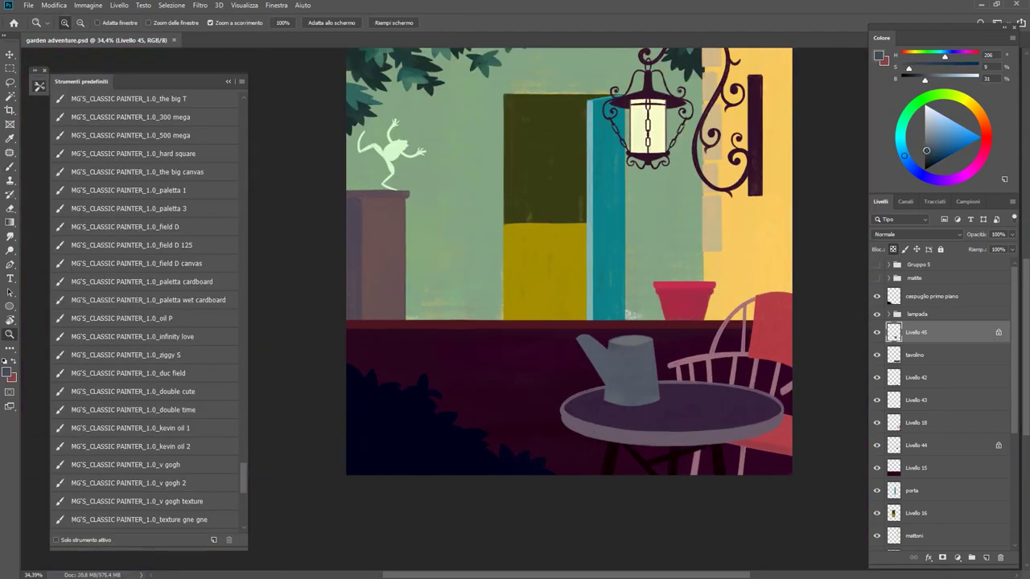
{"action": "left_click_drag", "start_coordinate": [644, 338], "coordinate": [724, 342]}
{"action": "key", "text": "p"}
{"action": "left_click", "coordinate": [520, 355]}
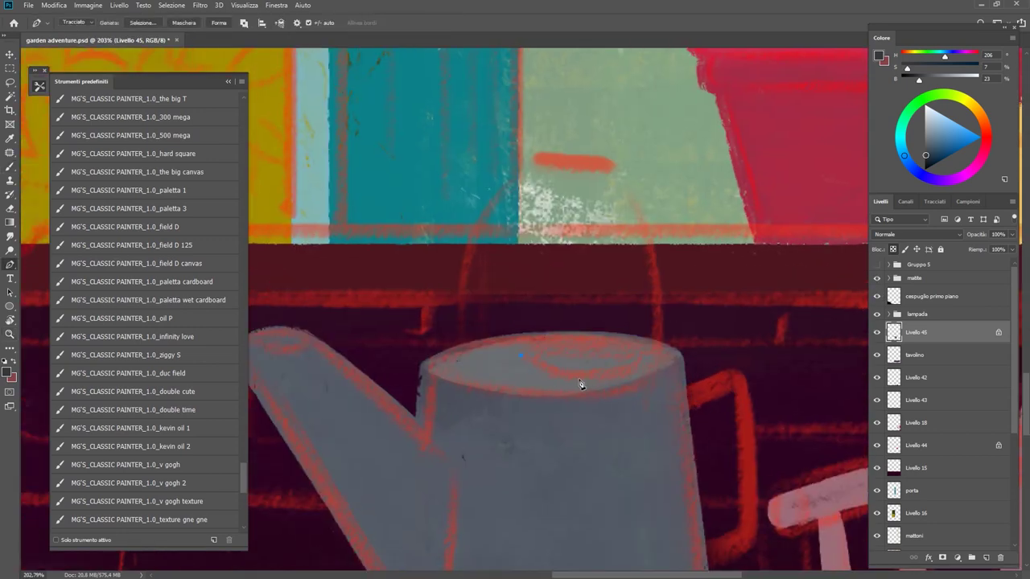
{"action": "left_click", "coordinate": [521, 355]}
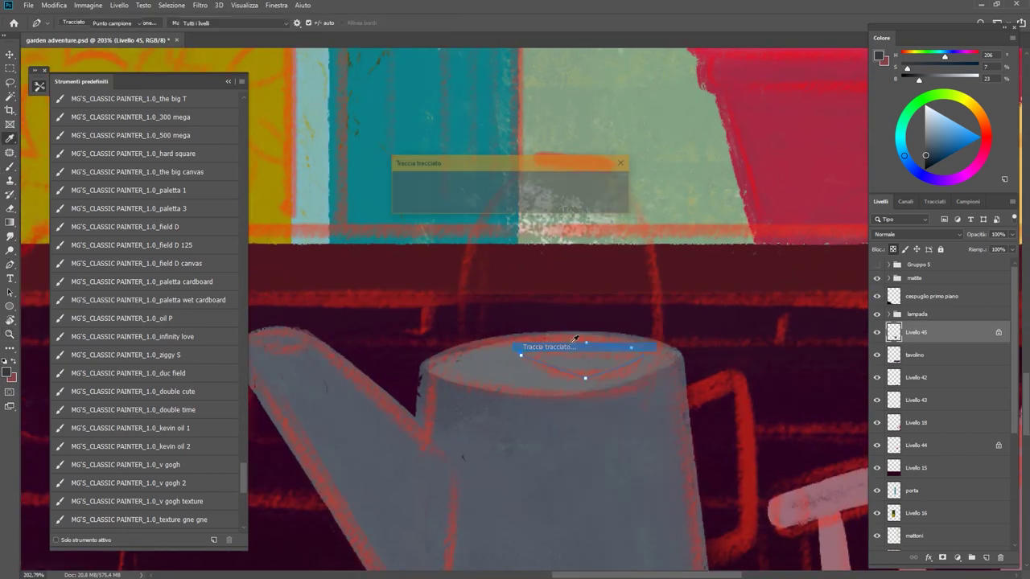
{"action": "key", "text": "ctrl+Return"}
{"action": "key", "text": "alt+BackSpace"}
Step: Sample a grey at the opening's edge and zoom and rotate the view toward the doorway
{"action": "key", "text": "z"}
{"action": "left_click_drag", "start_coordinate": [579, 354], "coordinate": [513, 294]}
{"action": "left_click_drag", "start_coordinate": [609, 312], "coordinate": [684, 314]}
{"action": "key", "text": "b"}
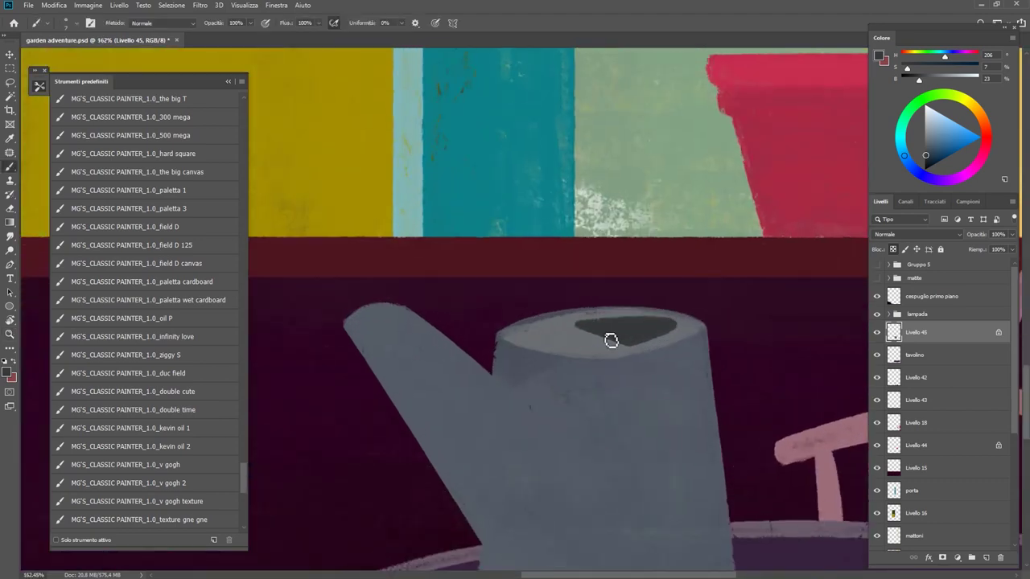
{"action": "left_click", "coordinate": [583, 337], "text": "alt"}
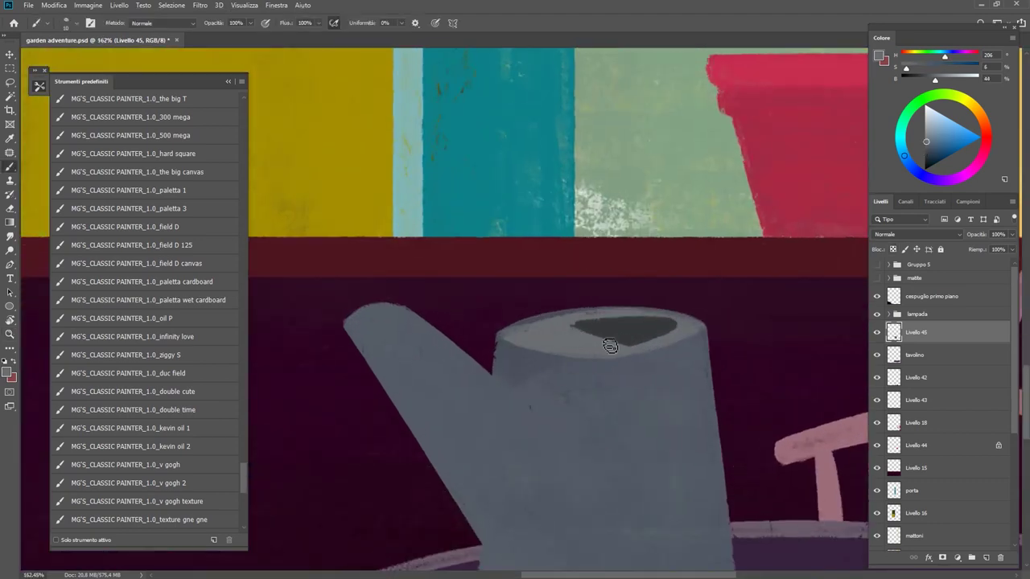
{"action": "key", "text": "z"}
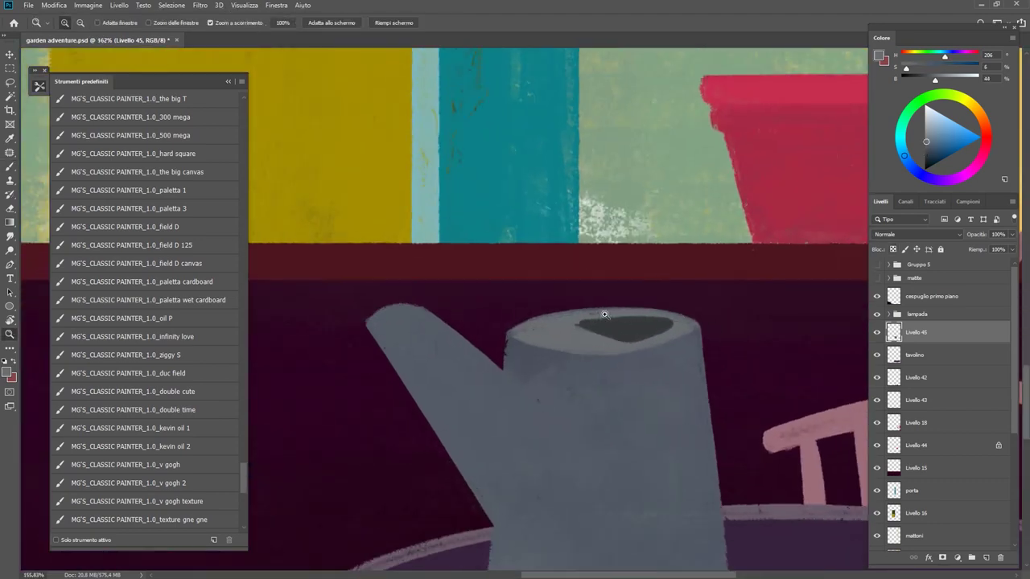
{"action": "mouse_move", "coordinate": [648, 309]}
{"action": "left_mouse_down"}
{"action": "mouse_move", "coordinate": [666, 448]}
{"action": "mouse_move", "coordinate": [724, 447]}
{"action": "left_mouse_up"}
{"action": "key", "text": "b"}
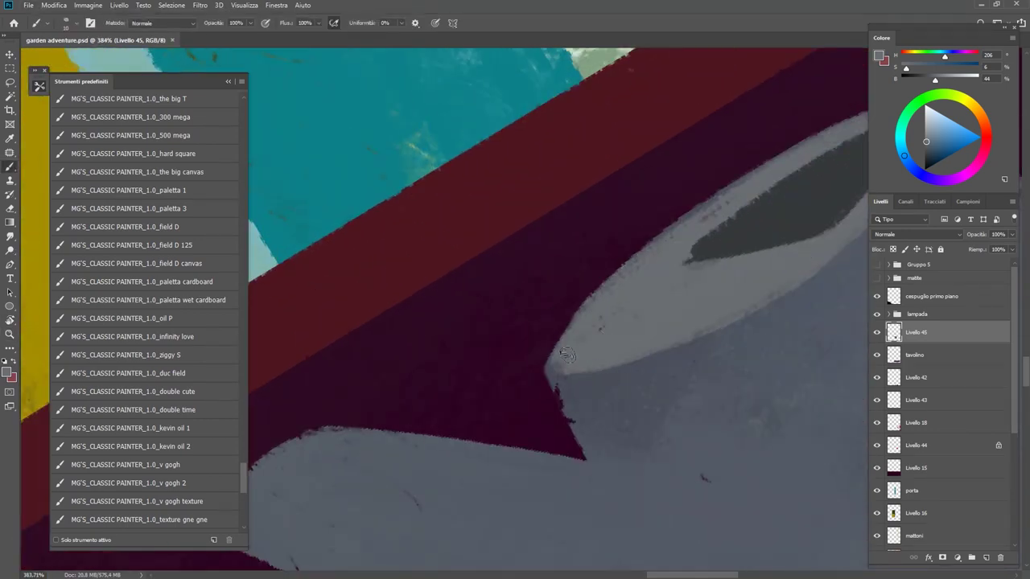
{"action": "mouse_move", "coordinate": [742, 182]}
{"action": "left_mouse_down"}
{"action": "mouse_move", "coordinate": [597, 283]}
{"action": "mouse_move", "coordinate": [387, 390]}
{"action": "left_mouse_up"}
{"action": "key", "text": "r"}
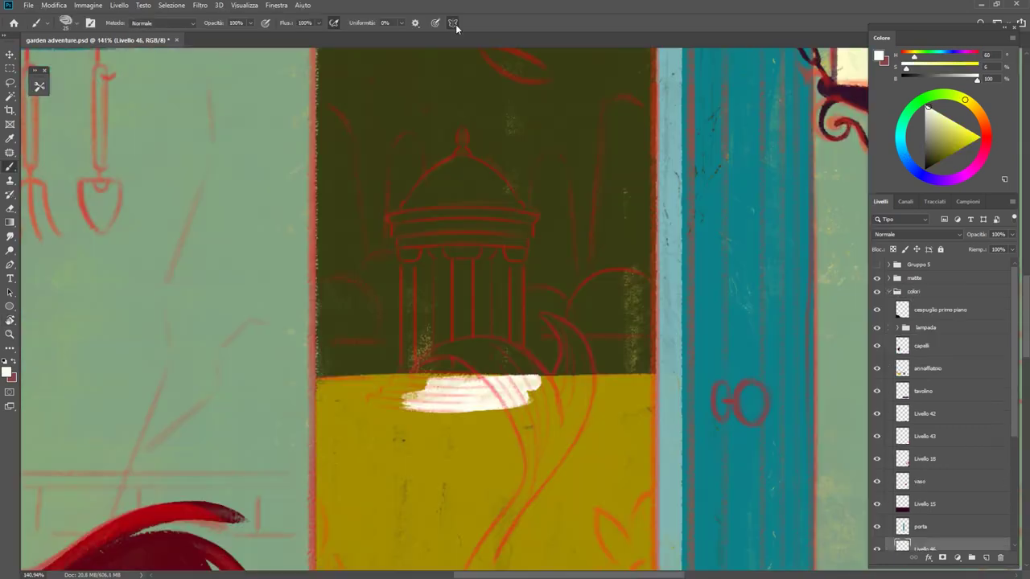
Step: Paint the gazebo's central column and base edge white
{"action": "key", "text": "Return"}
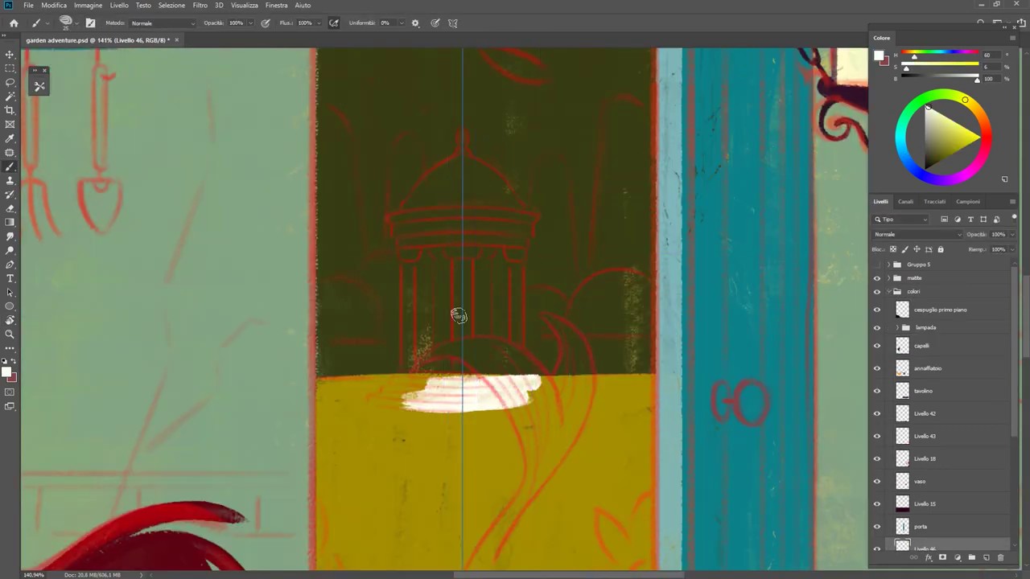
{"action": "key", "text": "b"}
{"action": "scroll", "coordinate": [453, 266], "scroll_direction": "up", "scroll_amount": 3}
{"action": "left_click_drag", "start_coordinate": [460, 223], "coordinate": [464, 379]}
{"action": "left_click_drag", "start_coordinate": [456, 201], "coordinate": [464, 398]}
{"action": "mouse_move", "coordinate": [587, 441]}
{"action": "left_mouse_down"}
{"action": "mouse_move", "coordinate": [340, 438]}
{"action": "mouse_move", "coordinate": [387, 432]}
{"action": "mouse_move", "coordinate": [425, 405]}
{"action": "mouse_move", "coordinate": [366, 395]}
{"action": "mouse_move", "coordinate": [505, 390]}
{"action": "left_mouse_up"}
{"action": "left_click_drag", "start_coordinate": [518, 437], "coordinate": [539, 421]}
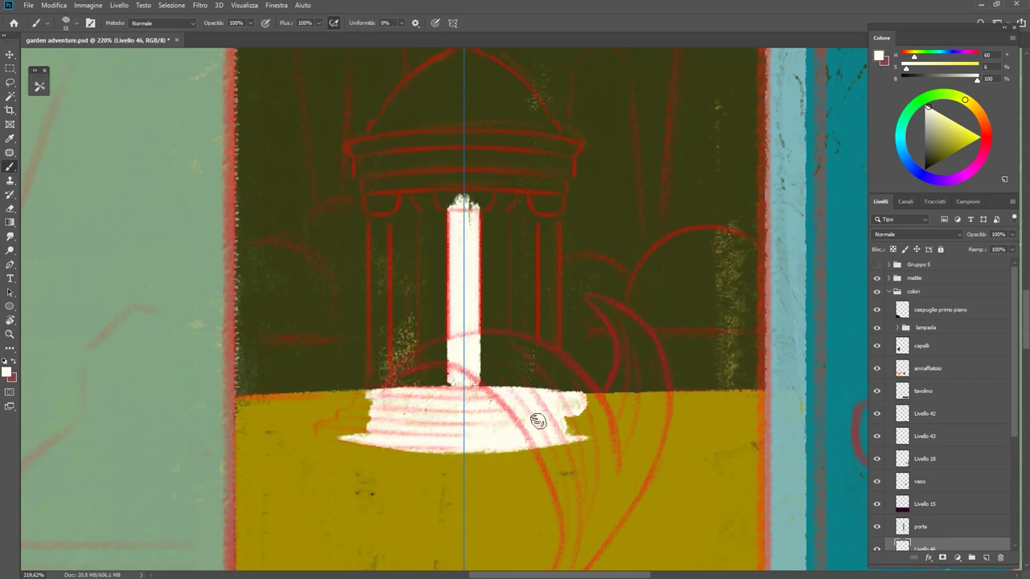
Step: Paint the mirrored side columns, dome and cornice band white
{"action": "mouse_move", "coordinate": [547, 201]}
{"action": "left_mouse_down"}
{"action": "mouse_move", "coordinate": [536, 410]}
{"action": "mouse_move", "coordinate": [547, 271]}
{"action": "left_mouse_up"}
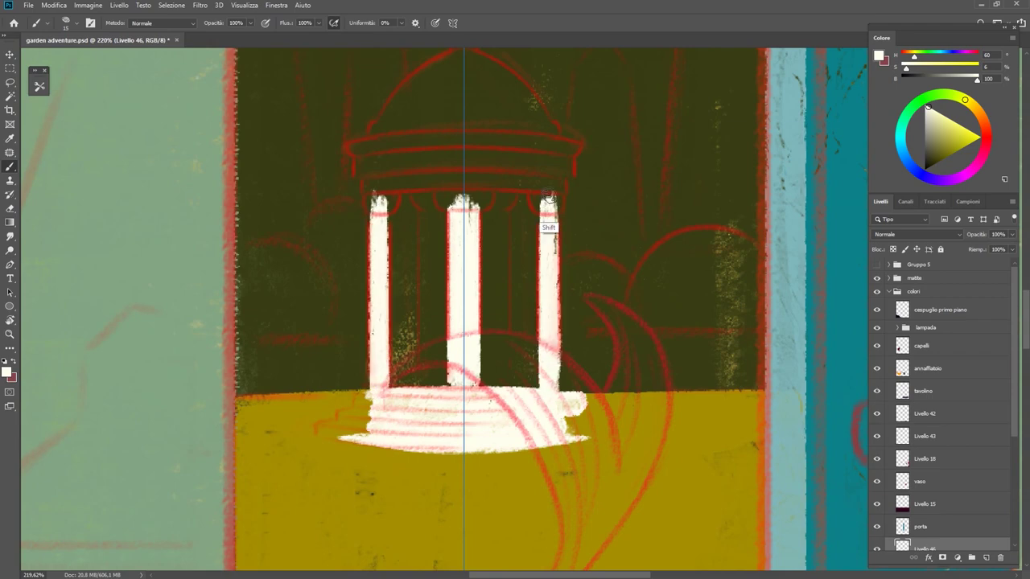
{"action": "left_click_drag", "start_coordinate": [469, 240], "coordinate": [521, 393]}
{"action": "mouse_move", "coordinate": [481, 290]}
{"action": "left_mouse_down"}
{"action": "mouse_move", "coordinate": [476, 246]}
{"action": "mouse_move", "coordinate": [555, 314]}
{"action": "left_mouse_up"}
{"action": "left_click_drag", "start_coordinate": [555, 241], "coordinate": [567, 277]}
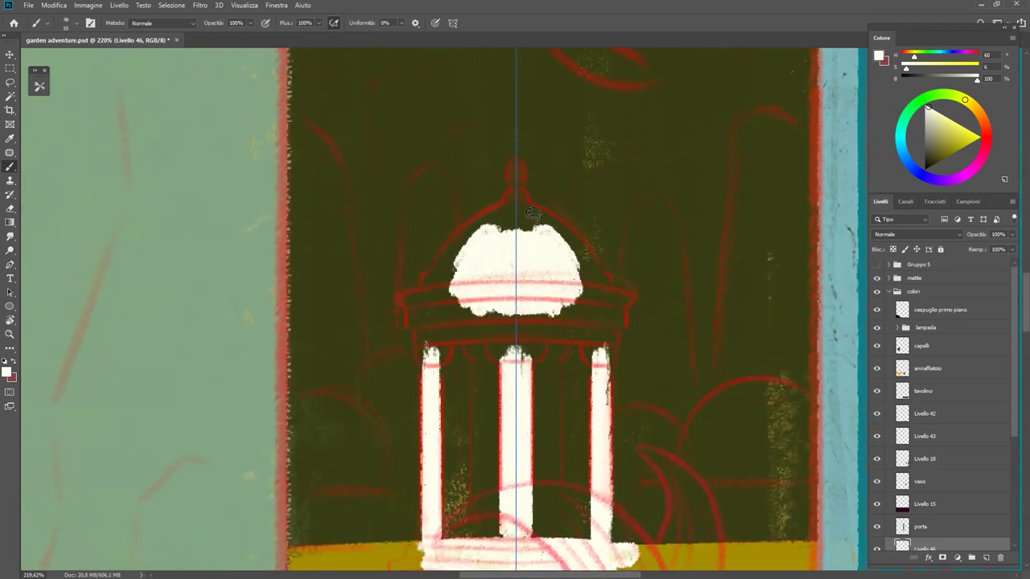
{"action": "mouse_move", "coordinate": [531, 205]}
{"action": "left_mouse_down"}
{"action": "mouse_move", "coordinate": [613, 292]}
{"action": "mouse_move", "coordinate": [529, 329]}
{"action": "mouse_move", "coordinate": [595, 322]}
{"action": "mouse_move", "coordinate": [483, 278]}
{"action": "left_mouse_up"}
{"action": "mouse_move", "coordinate": [523, 234]}
{"action": "left_mouse_down"}
{"action": "mouse_move", "coordinate": [529, 211]}
{"action": "mouse_move", "coordinate": [596, 290]}
{"action": "left_mouse_up"}
{"action": "mouse_move", "coordinate": [424, 322]}
{"action": "left_mouse_down"}
{"action": "mouse_move", "coordinate": [387, 370]}
{"action": "mouse_move", "coordinate": [428, 330]}
{"action": "mouse_move", "coordinate": [443, 370]}
{"action": "left_mouse_up"}
Step: Whiten the cornice ends and three column capitals, covering the dark blotch
{"action": "key", "text": "Escape"}
{"action": "left_click_drag", "start_coordinate": [515, 342], "coordinate": [577, 328]}
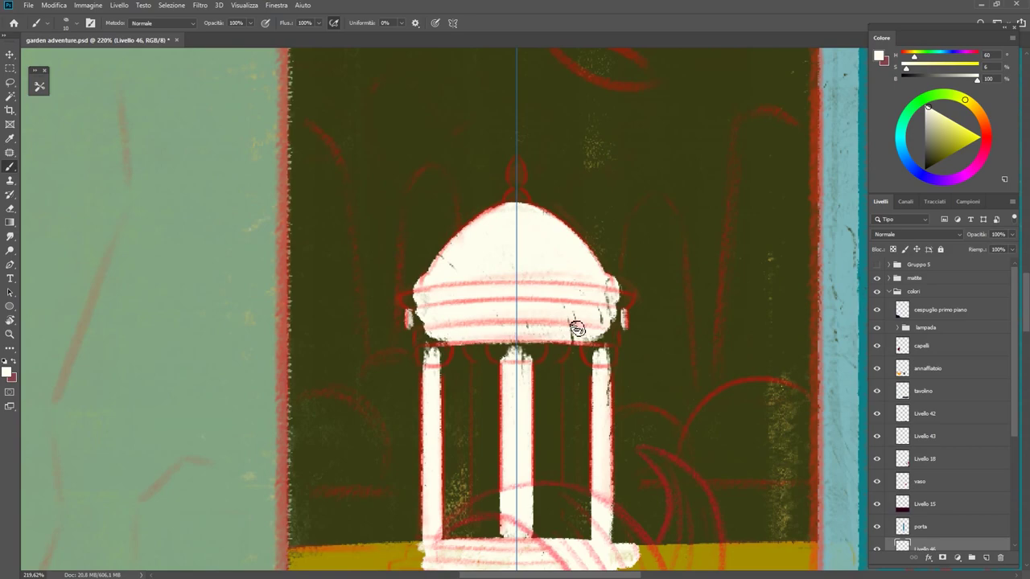
{"action": "mouse_move", "coordinate": [419, 326]}
{"action": "left_mouse_down"}
{"action": "mouse_move", "coordinate": [417, 338]}
{"action": "mouse_move", "coordinate": [460, 340]}
{"action": "mouse_move", "coordinate": [400, 304]}
{"action": "mouse_move", "coordinate": [412, 302]}
{"action": "left_mouse_up"}
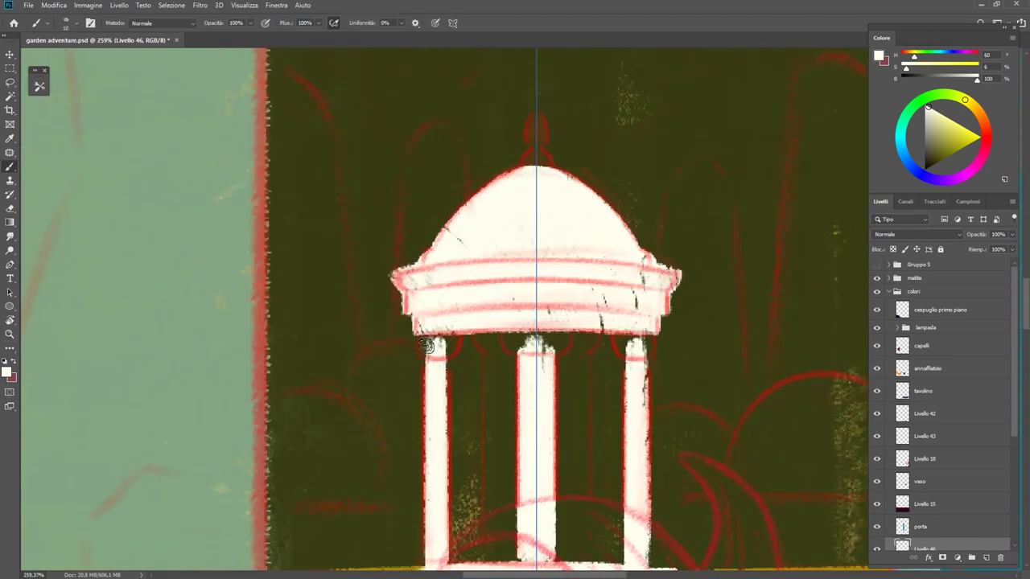
{"action": "mouse_move", "coordinate": [427, 338]}
{"action": "left_mouse_down"}
{"action": "mouse_move", "coordinate": [455, 354]}
{"action": "mouse_move", "coordinate": [550, 328]}
{"action": "left_mouse_up"}
{"action": "left_click_drag", "start_coordinate": [633, 349], "coordinate": [643, 378]}
Step: Choose a Gouache & Dry brush preset from Tool Presets
{"action": "scroll", "coordinate": [608, 322], "scroll_direction": "down", "scroll_amount": 3}
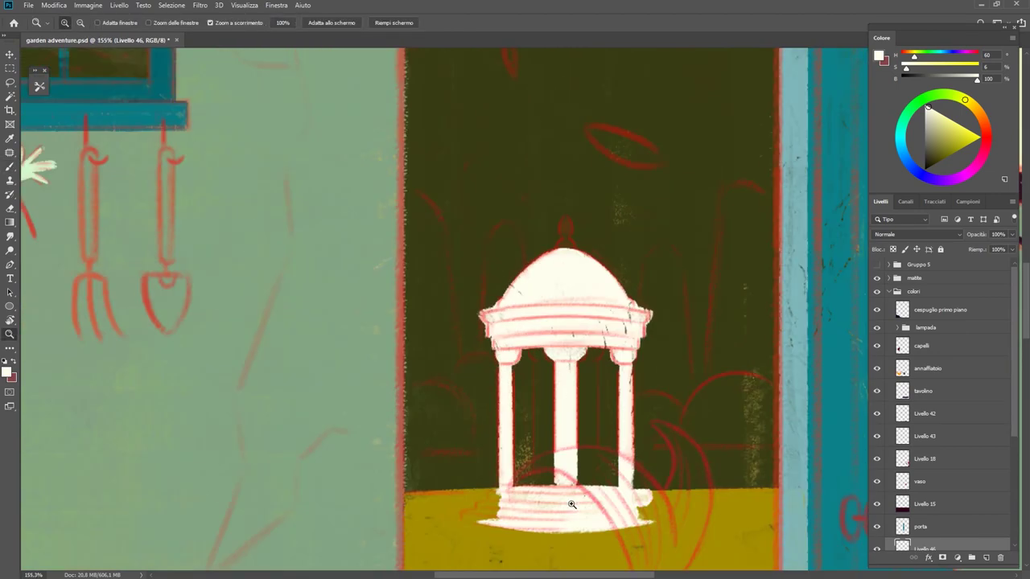
{"action": "scroll", "coordinate": [563, 362], "scroll_direction": "up", "scroll_amount": 2}
{"action": "scroll", "coordinate": [563, 402], "scroll_direction": "up", "scroll_amount": 2}
{"action": "left_click", "coordinate": [40, 86]}
{"action": "scroll", "coordinate": [241, 115], "scroll_direction": "down", "scroll_amount": 5}
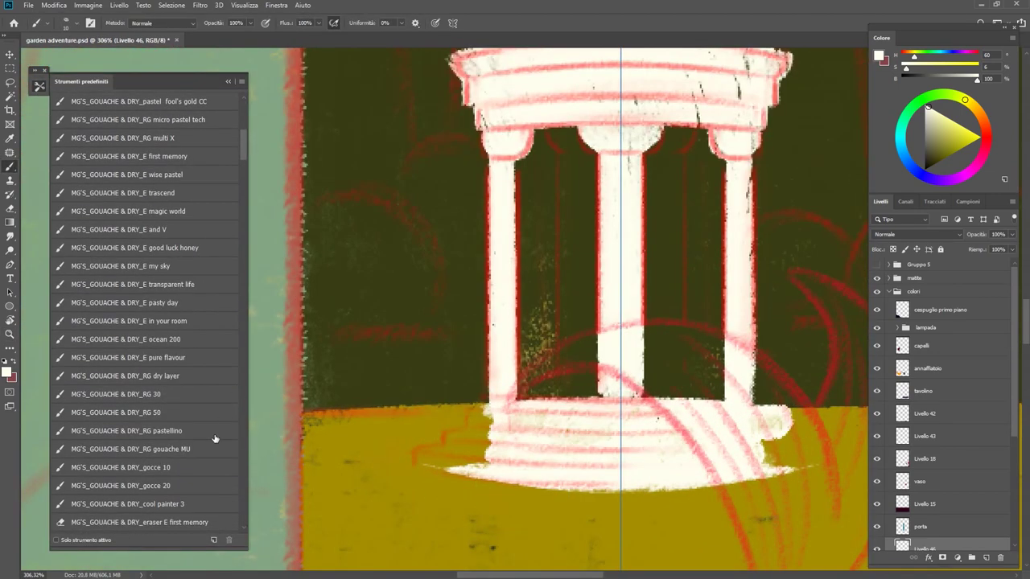
{"action": "left_click", "coordinate": [129, 486]}
Step: Widen the gazebo's white base and paint its stepped stairs, undoing stray mirrored strokes
{"action": "left_click_drag", "start_coordinate": [420, 467], "coordinate": [525, 475]}
{"action": "left_click_drag", "start_coordinate": [409, 338], "coordinate": [408, 403]}
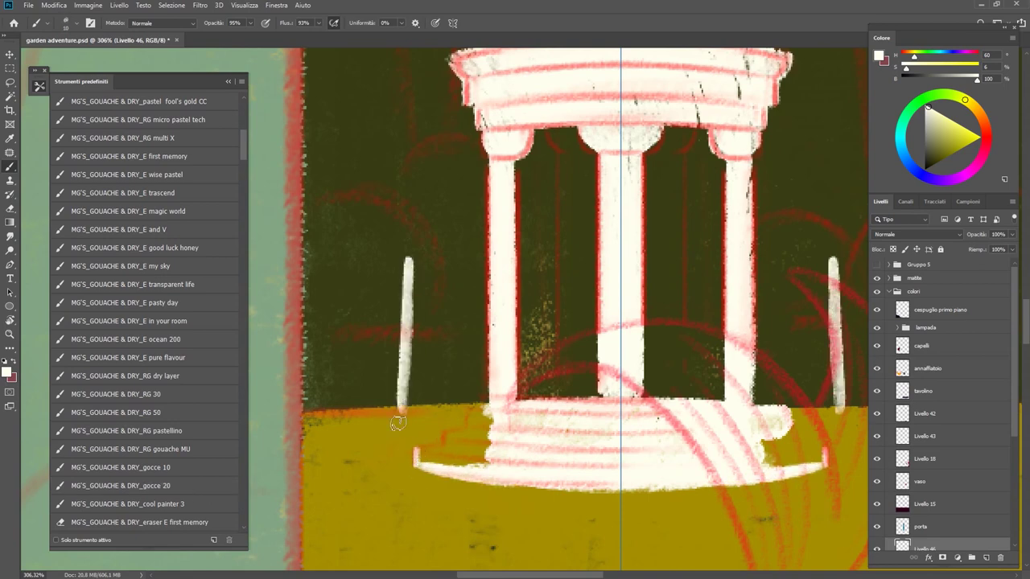
{"action": "key", "text": "ctrl+z"}
{"action": "scroll", "coordinate": [419, 447], "scroll_direction": "down", "scroll_amount": 2}
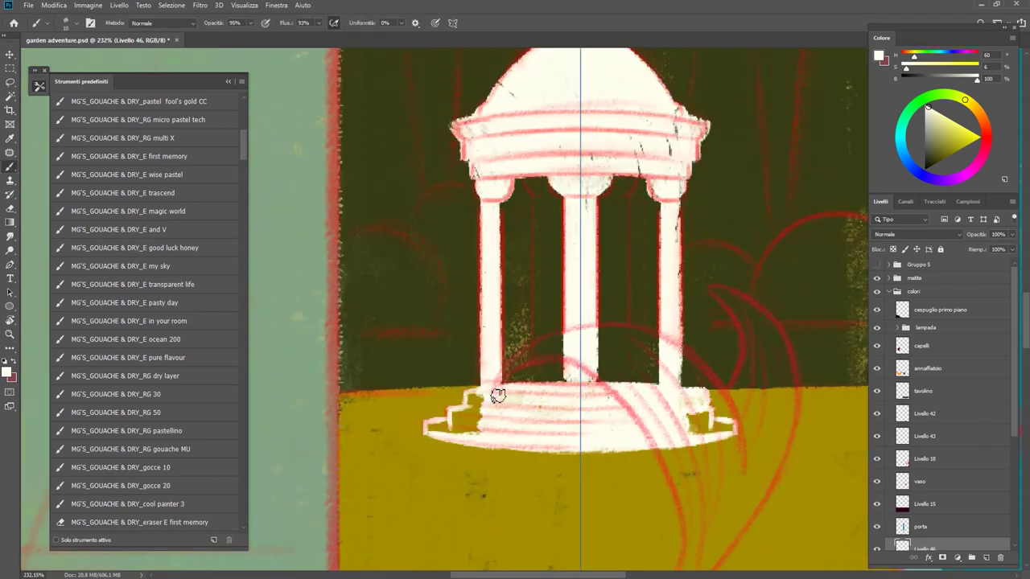
{"action": "mouse_move", "coordinate": [497, 395]}
{"action": "left_mouse_down"}
{"action": "mouse_move", "coordinate": [458, 419]}
{"action": "mouse_move", "coordinate": [689, 395]}
{"action": "mouse_move", "coordinate": [699, 407]}
{"action": "left_mouse_up"}
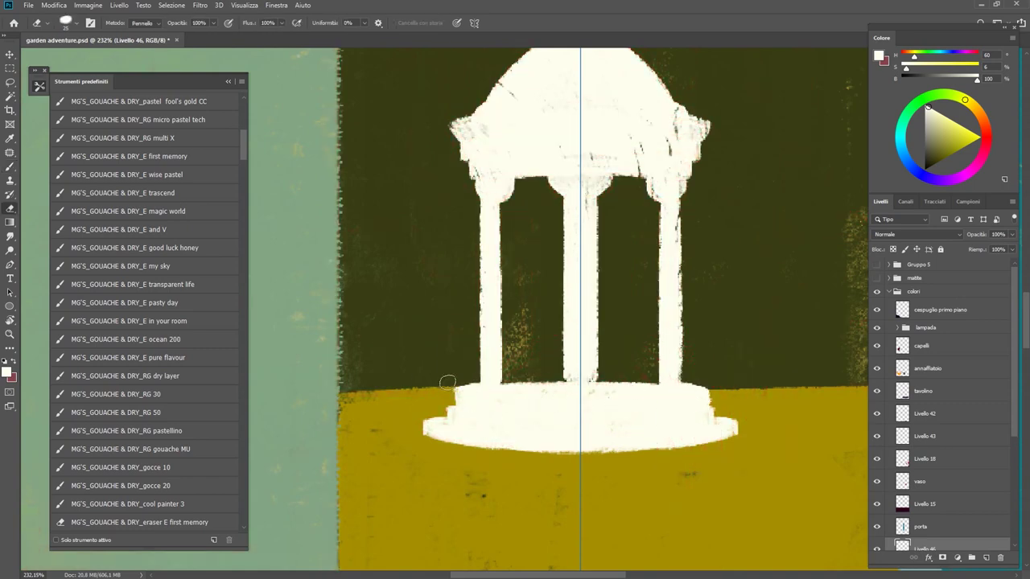
{"action": "left_click_drag", "start_coordinate": [453, 385], "coordinate": [459, 413]}
{"action": "left_click_drag", "start_coordinate": [700, 410], "coordinate": [718, 426]}
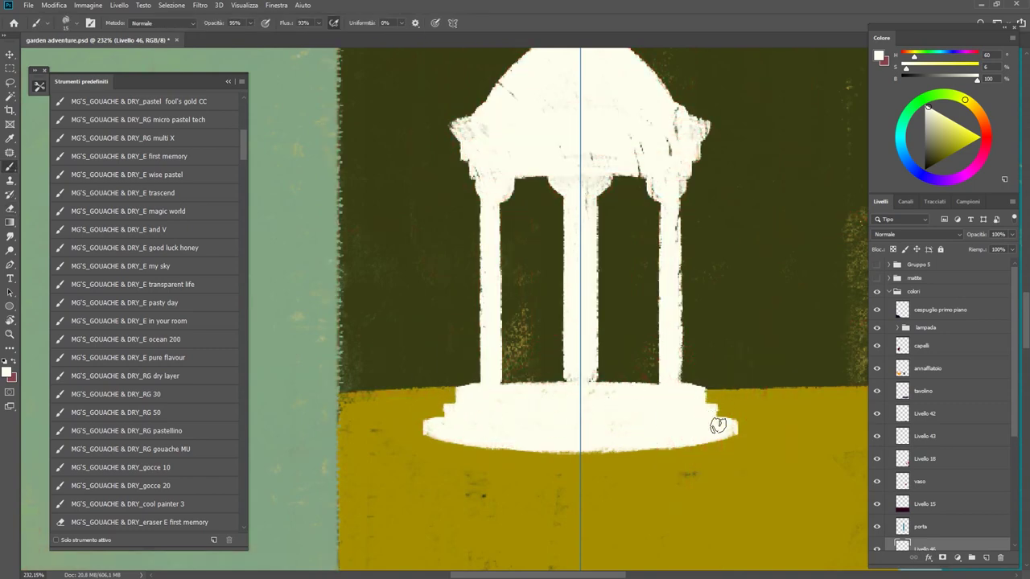
{"action": "scroll", "coordinate": [680, 414], "scroll_direction": "up", "scroll_amount": 1}
{"action": "scroll", "coordinate": [584, 399], "scroll_direction": "down", "scroll_amount": 2}
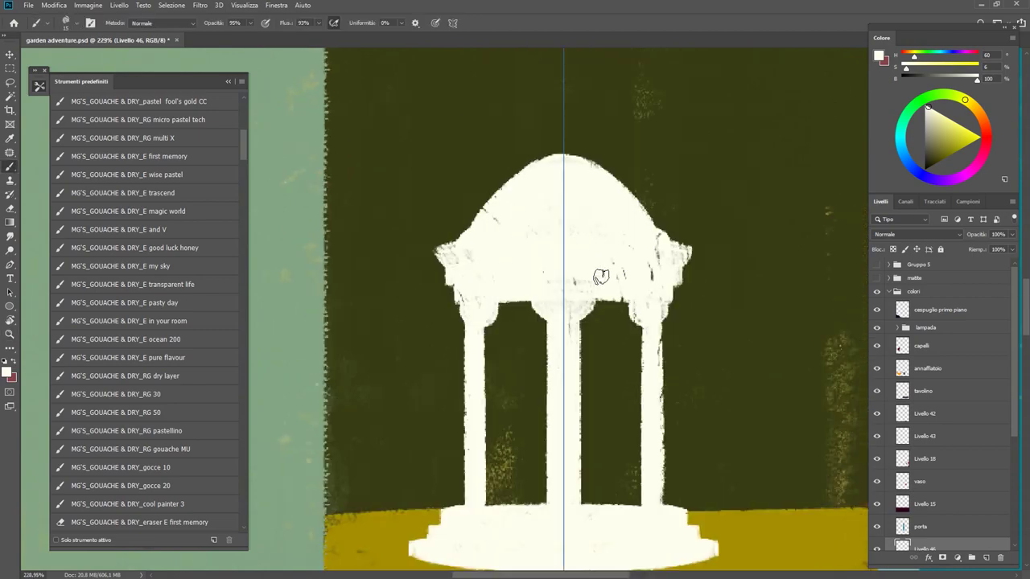
{"action": "key", "text": "z"}
{"action": "scroll", "coordinate": [853, 288], "scroll_direction": "down", "scroll_amount": 1}
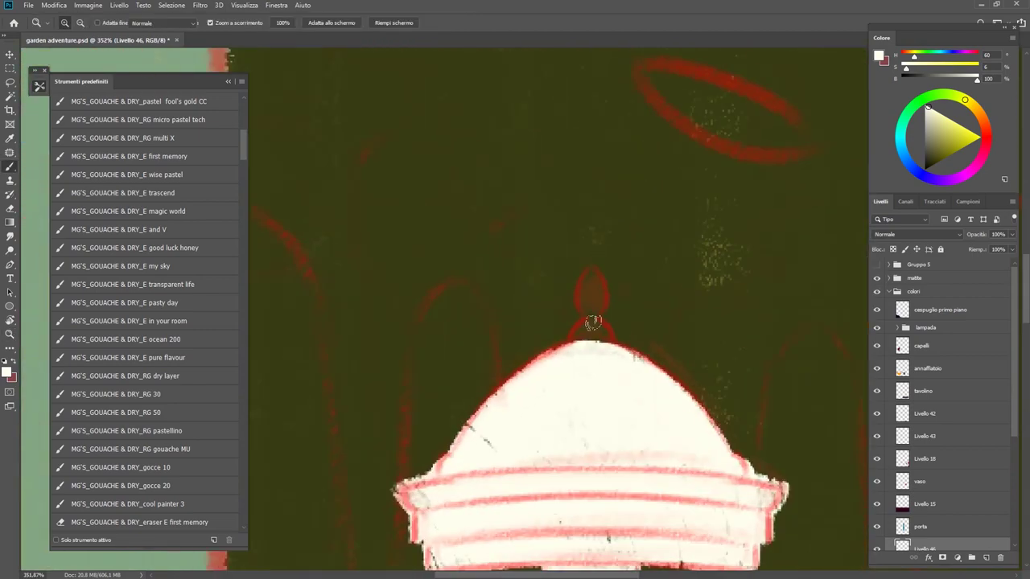
{"action": "scroll", "coordinate": [612, 379], "scroll_direction": "down", "scroll_amount": 5}
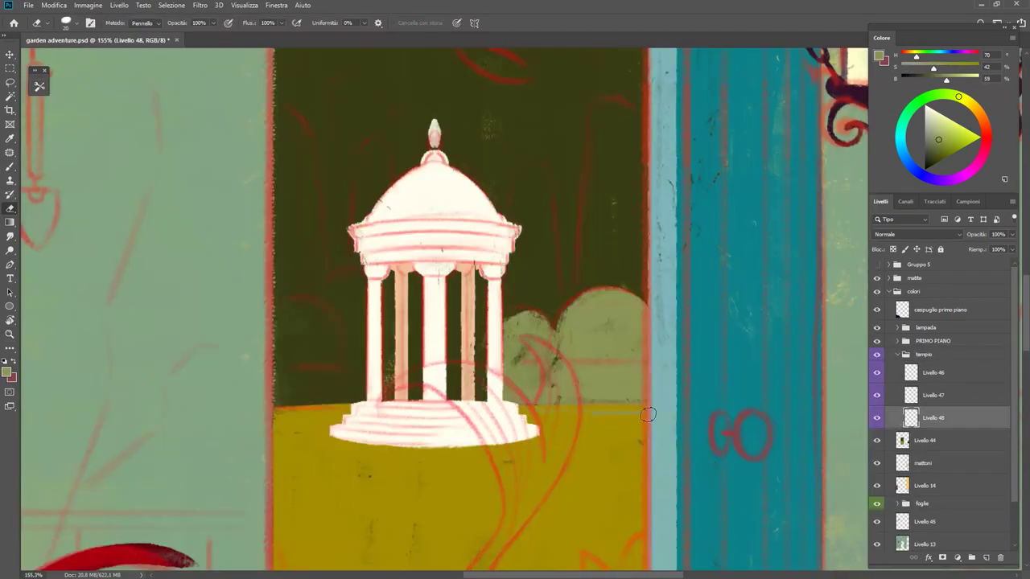
Step: Tint the column gaps, erase to reveal a light-green bush, and sample the cone tree's green
{"action": "key", "text": "b"}
{"action": "left_click_drag", "start_coordinate": [424, 377], "coordinate": [435, 380]}
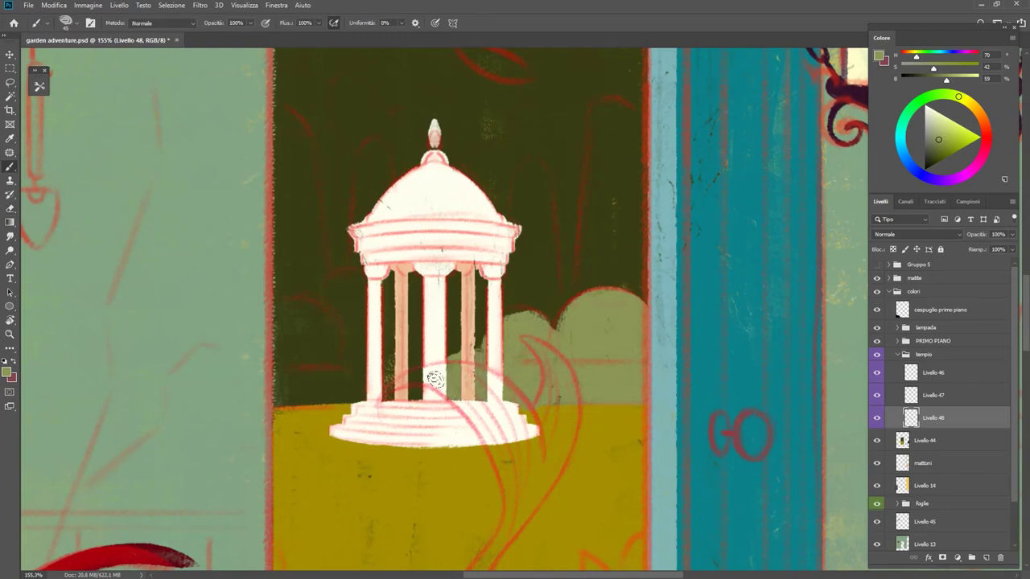
{"action": "key", "text": "e"}
{"action": "scroll", "coordinate": [572, 383], "scroll_direction": "down", "scroll_amount": 2}
{"action": "mouse_move", "coordinate": [354, 322]}
{"action": "left_mouse_down"}
{"action": "mouse_move", "coordinate": [378, 394]}
{"action": "mouse_move", "coordinate": [325, 402]}
{"action": "left_mouse_up"}
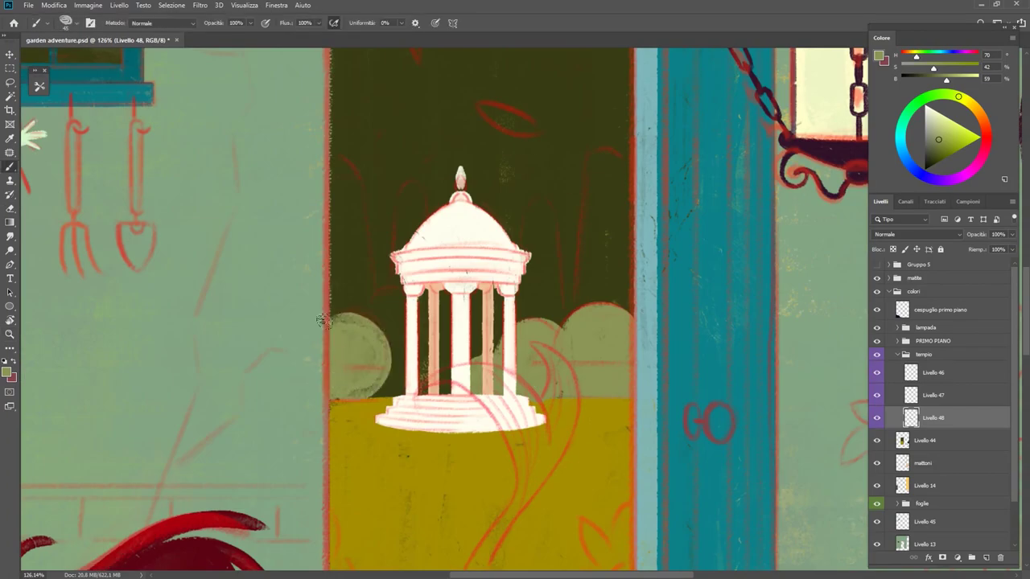
{"action": "left_click_drag", "start_coordinate": [394, 354], "coordinate": [426, 382]}
{"action": "left_click_drag", "start_coordinate": [370, 366], "coordinate": [446, 394]}
{"action": "left_click_drag", "start_coordinate": [447, 350], "coordinate": [447, 403]}
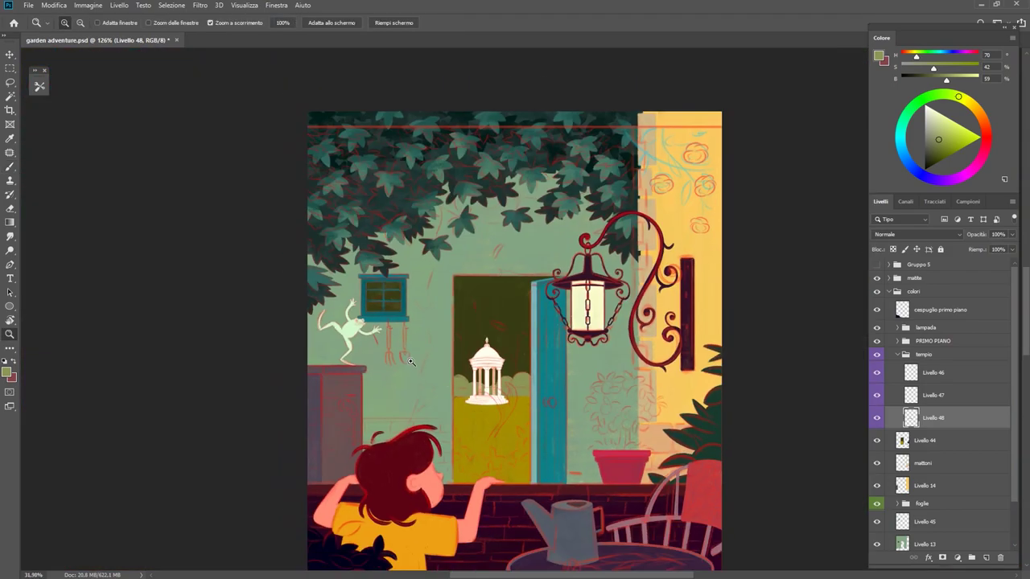
{"action": "scroll", "coordinate": [448, 411], "scroll_direction": "up", "scroll_amount": 1}
{"action": "left_click", "coordinate": [578, 275], "text": "alt"}
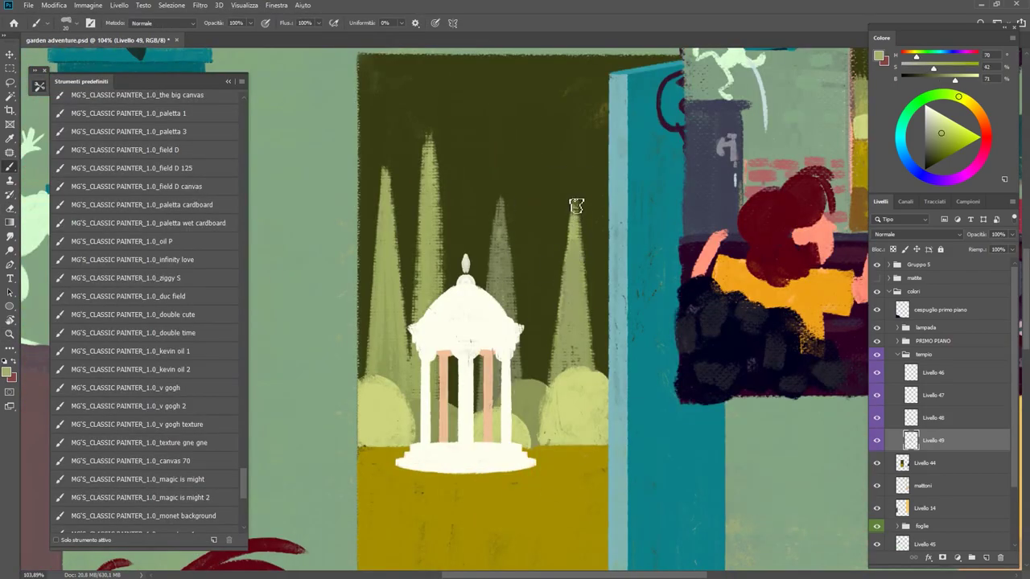
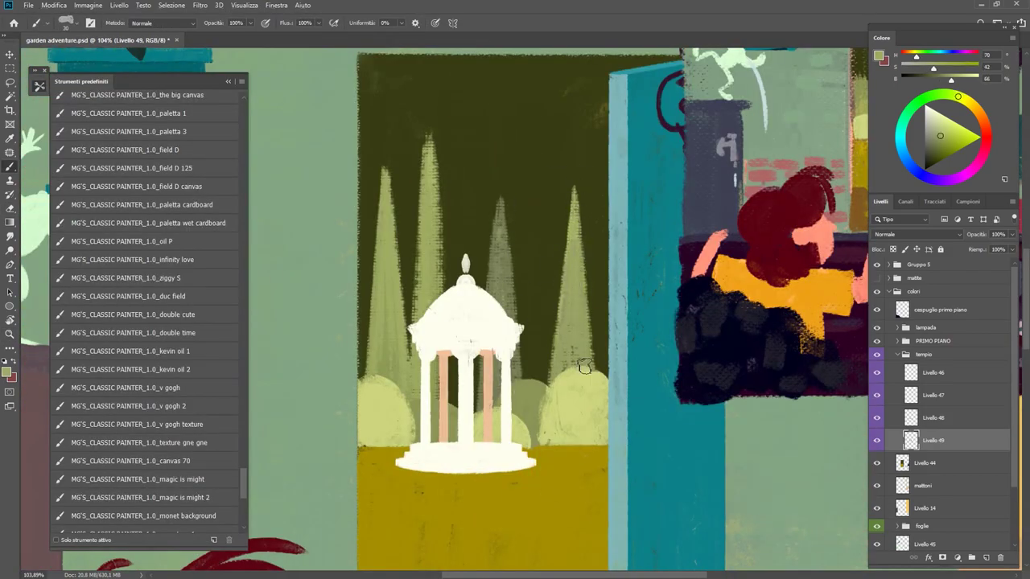
Step: Rotate and zoom the view to frame the light cones and the gazebo door
{"action": "left_click_drag", "start_coordinate": [552, 299], "coordinate": [551, 270]}
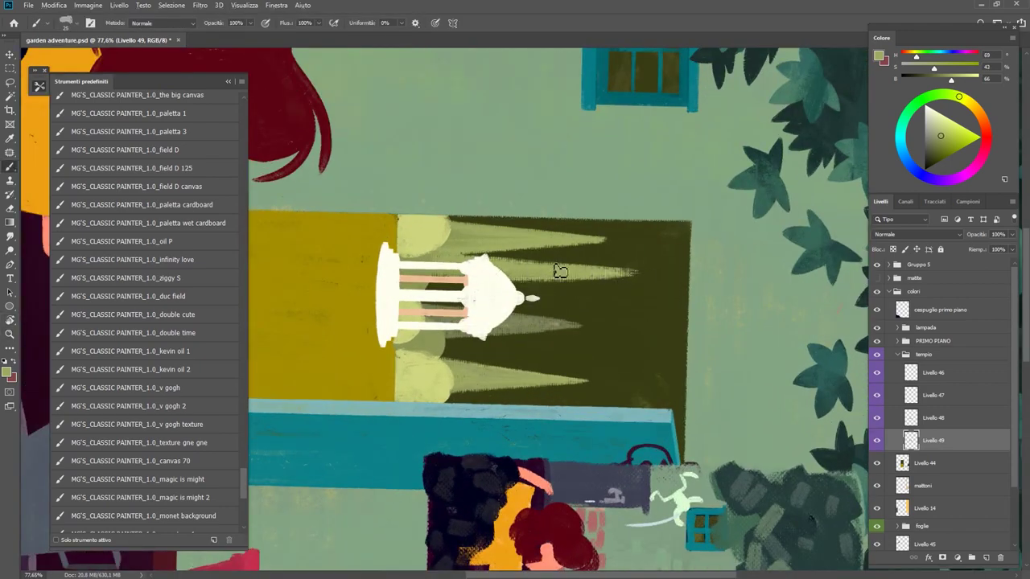
{"action": "left_click_drag", "start_coordinate": [564, 274], "coordinate": [515, 265]}
{"action": "scroll", "coordinate": [478, 251], "scroll_direction": "up", "scroll_amount": 4}
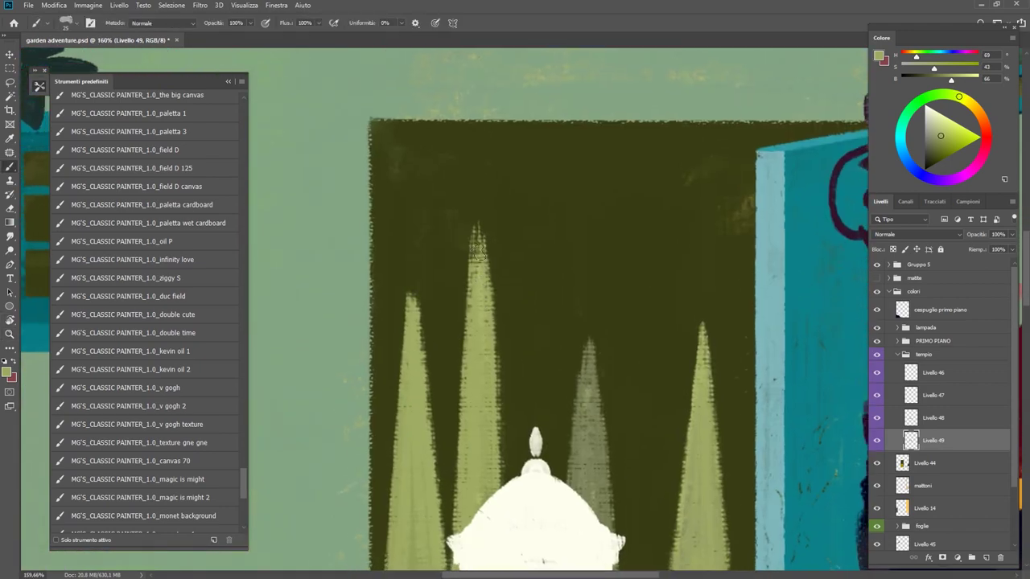
{"action": "left_click_drag", "start_coordinate": [492, 434], "coordinate": [443, 369]}
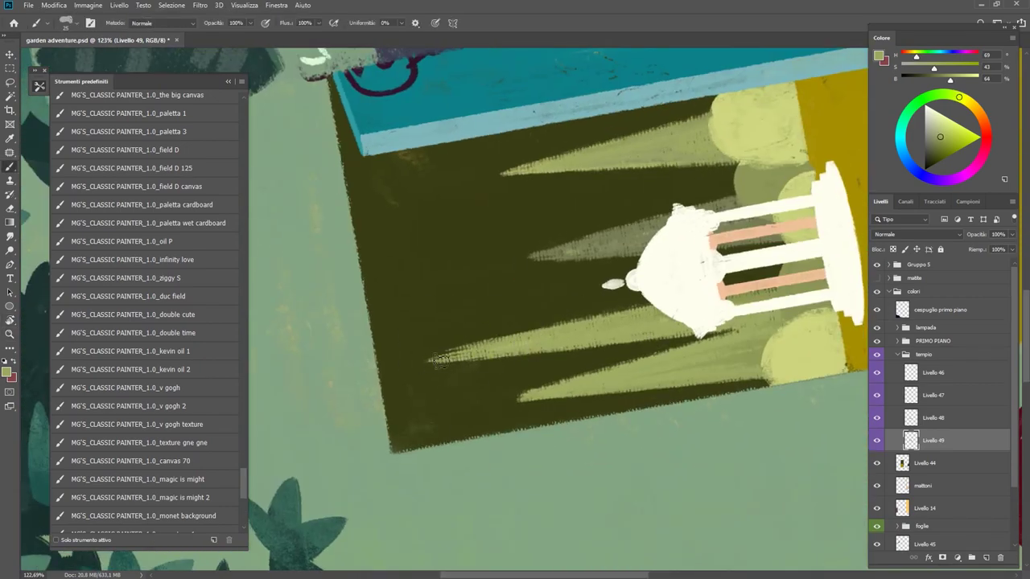
{"action": "mouse_move", "coordinate": [499, 346]}
{"action": "left_mouse_down"}
{"action": "mouse_move", "coordinate": [515, 294]}
{"action": "mouse_move", "coordinate": [510, 386]}
{"action": "mouse_move", "coordinate": [544, 361]}
{"action": "mouse_move", "coordinate": [578, 508]}
{"action": "left_mouse_up"}
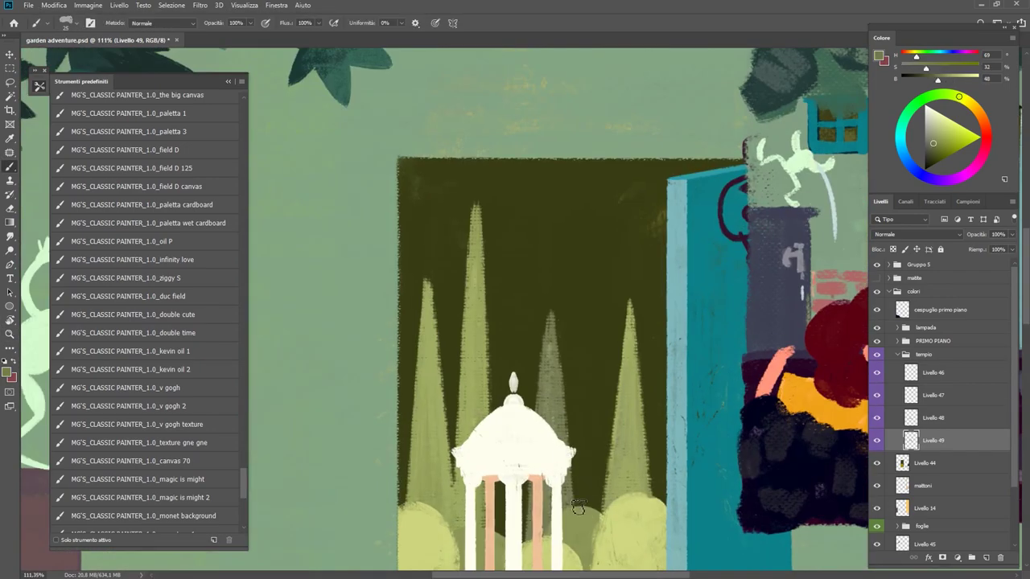
{"action": "scroll", "coordinate": [534, 366], "scroll_direction": "up", "scroll_amount": 1, "text": "alt"}
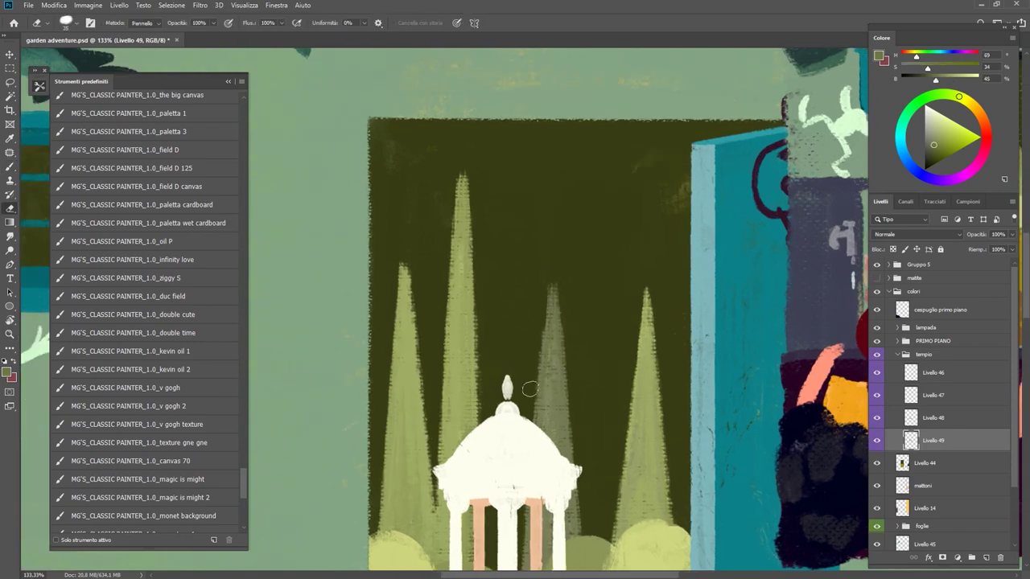
{"action": "mouse_move", "coordinate": [531, 388]}
{"action": "left_mouse_down"}
{"action": "mouse_move", "coordinate": [565, 313]}
{"action": "mouse_move", "coordinate": [528, 528]}
{"action": "left_mouse_up"}
Step: Lasso the middle light cone, fill it with the darker backdrop colour, then deselect
{"action": "key", "text": "l"}
{"action": "key", "text": "v"}
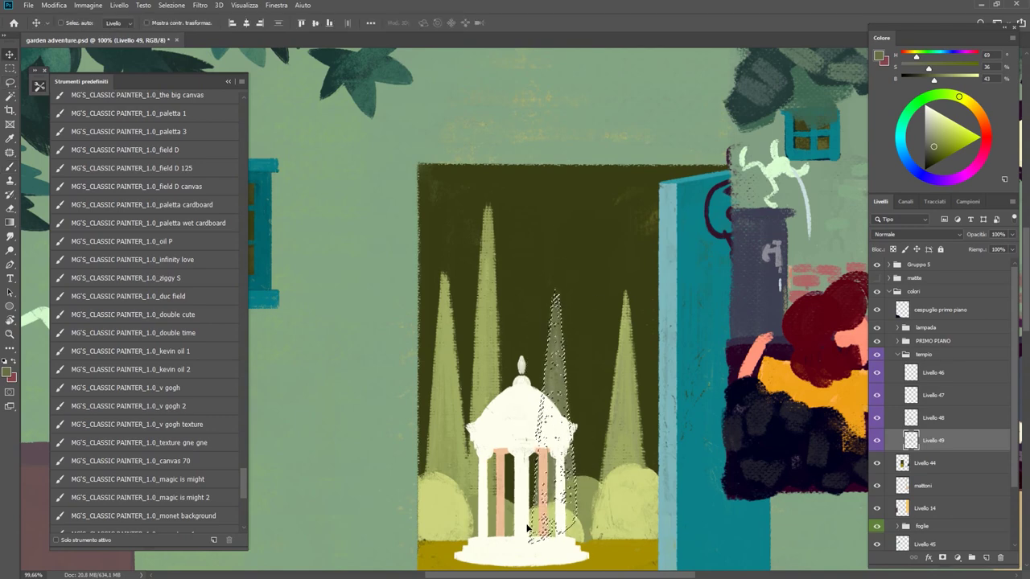
{"action": "key", "text": "alt+Delete"}
{"action": "key", "text": "ctrl+d"}
{"action": "key", "text": "b"}
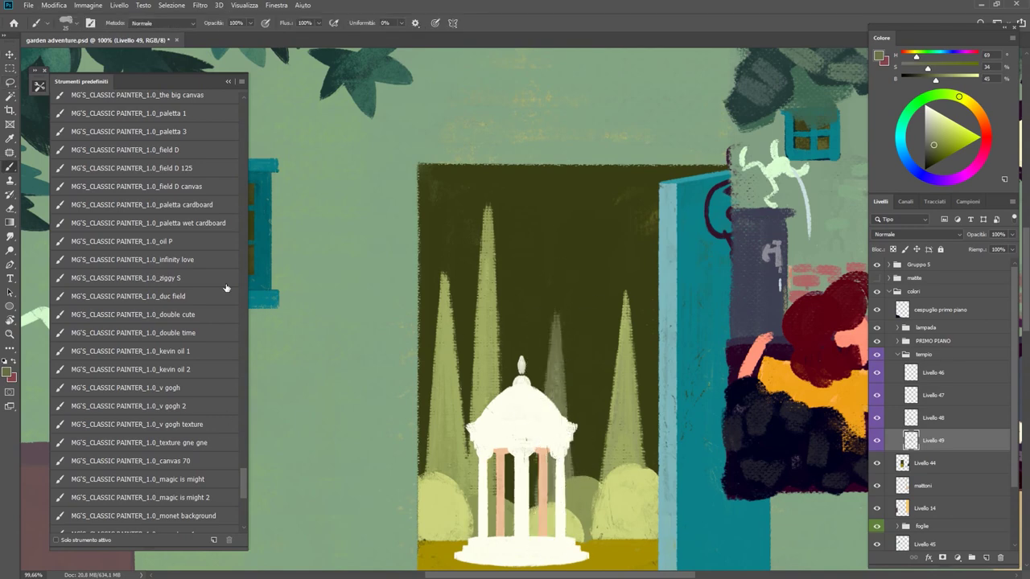
{"action": "left_click", "coordinate": [206, 296]}
Step: Zoom in on the gazebo, then fit the whole doorway scene back on screen
{"action": "key", "text": "r"}
{"action": "scroll", "coordinate": [559, 490], "scroll_direction": "up", "scroll_amount": 3}
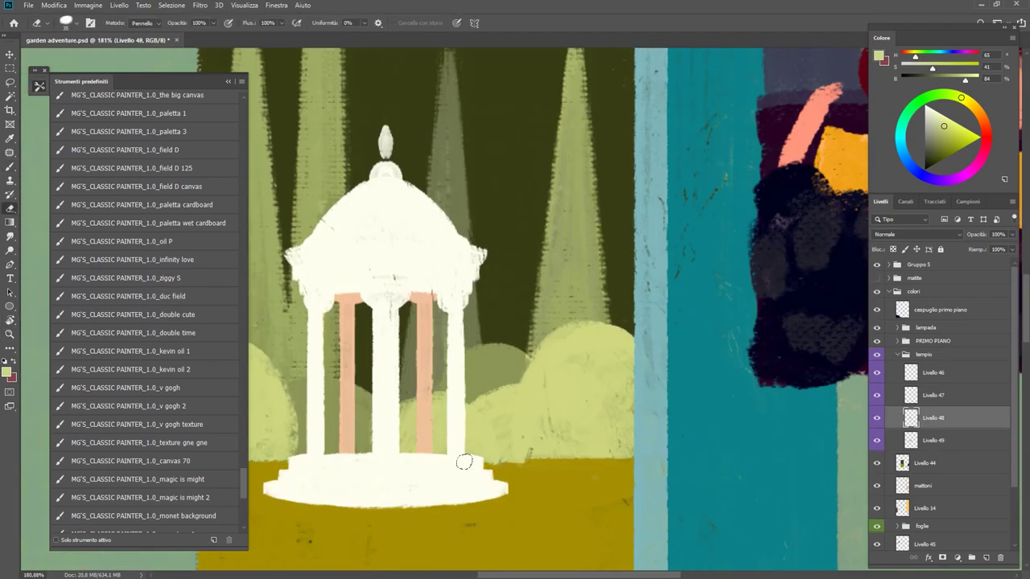
{"action": "left_click_drag", "start_coordinate": [522, 446], "coordinate": [502, 236]}
{"action": "key", "text": "ctrl+0"}
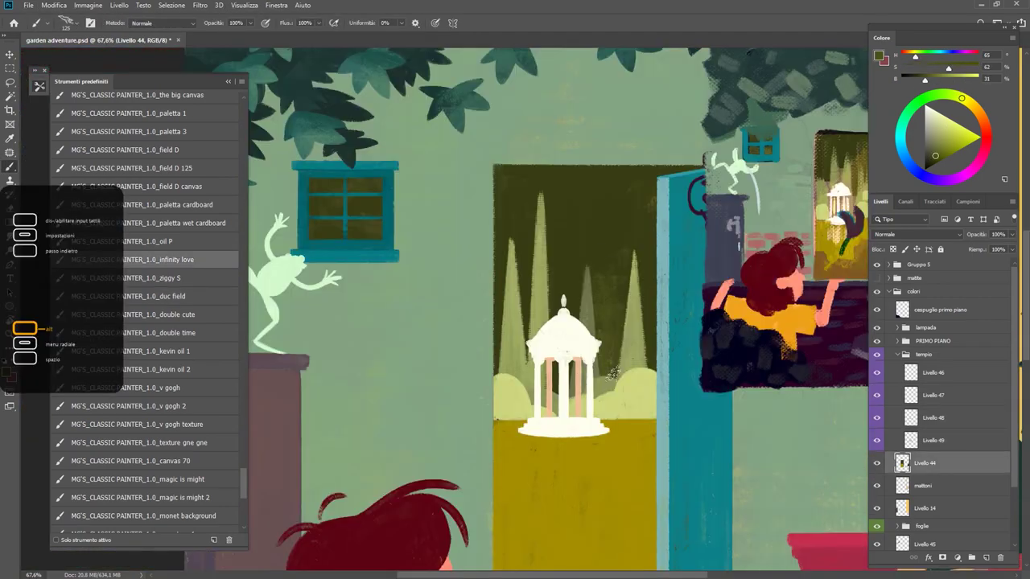
Step: Sample a mid-dark olive from the backdrop and make it slightly richer in the colour wheel
{"action": "left_click_drag", "start_coordinate": [620, 312], "coordinate": [606, 197]}
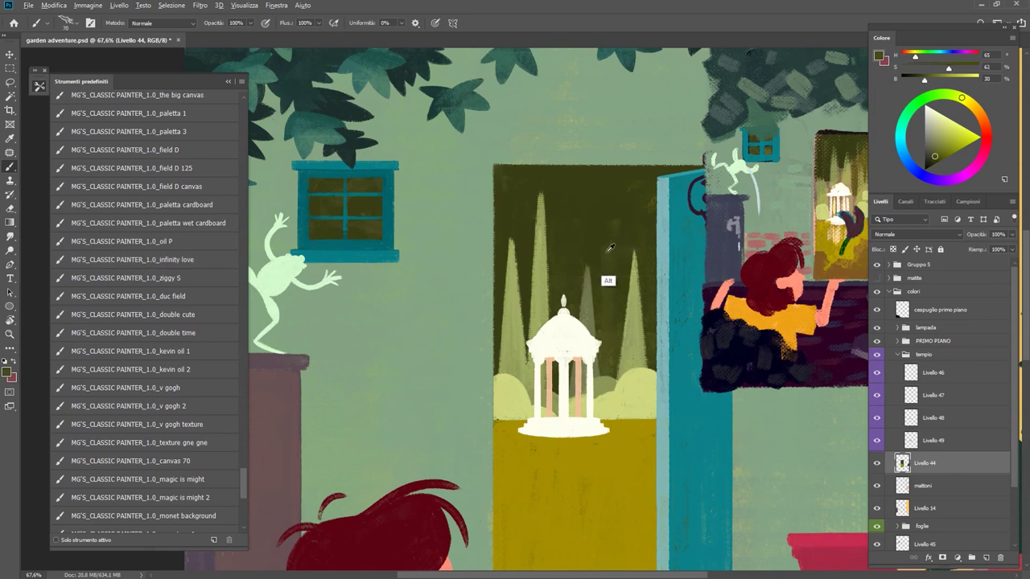
{"action": "left_click_drag", "start_coordinate": [638, 348], "coordinate": [496, 297]}
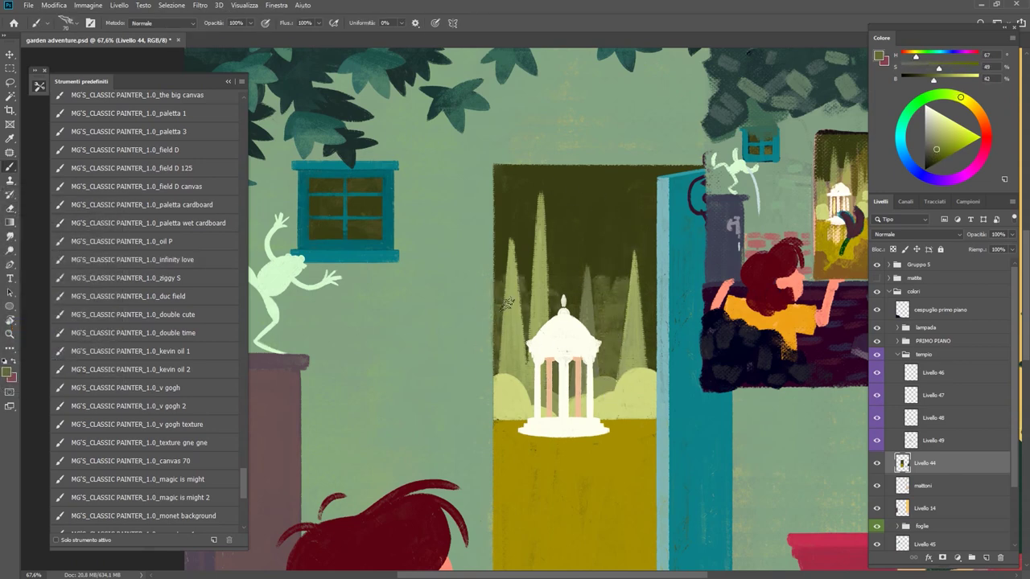
{"action": "left_click_drag", "start_coordinate": [503, 320], "coordinate": [499, 177]}
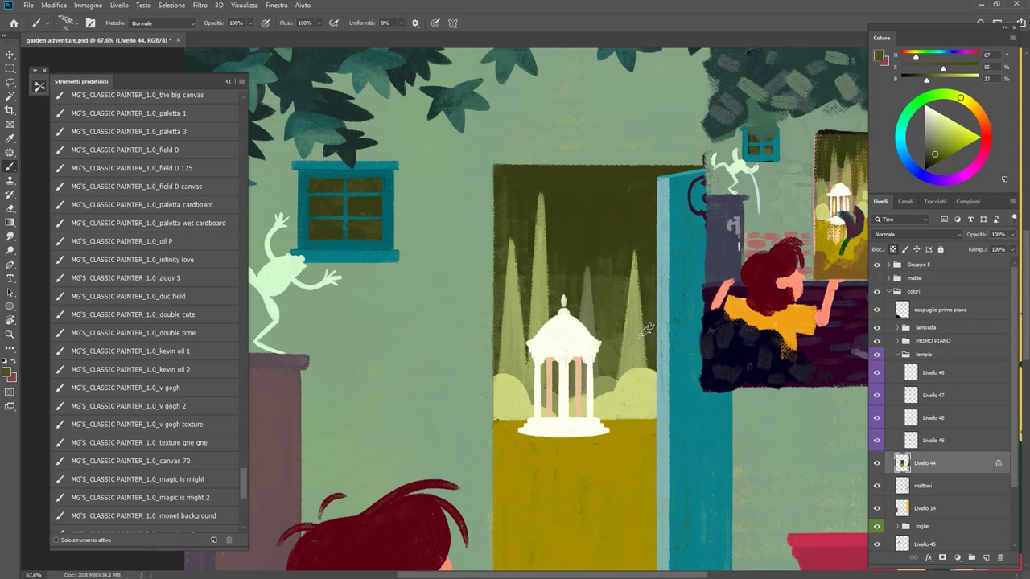
{"action": "left_click_drag", "start_coordinate": [494, 275], "coordinate": [512, 195]}
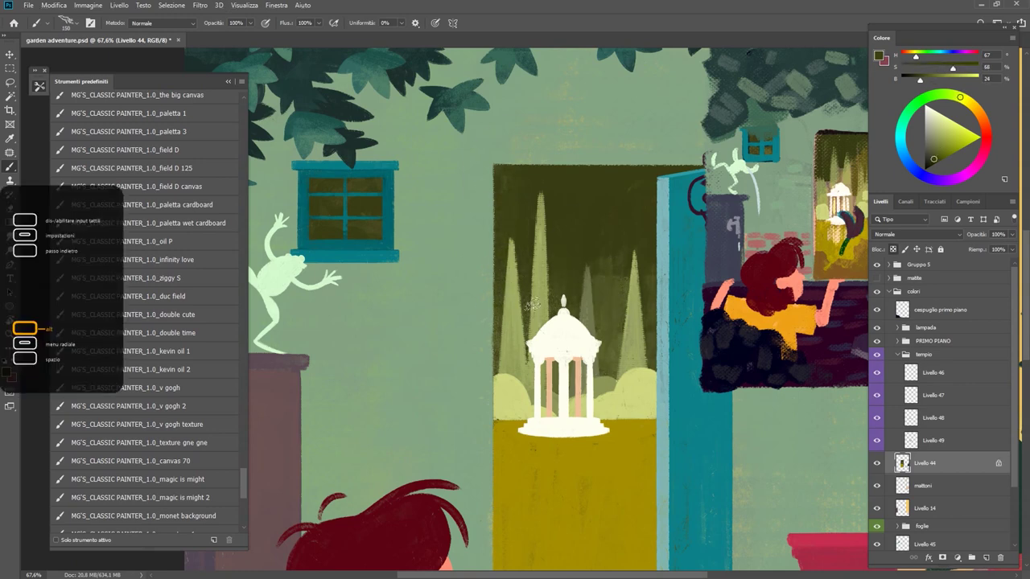
{"action": "mouse_move", "coordinate": [581, 312]}
{"action": "left_mouse_down"}
{"action": "mouse_move", "coordinate": [612, 374]}
{"action": "mouse_move", "coordinate": [591, 358]}
{"action": "left_mouse_up"}
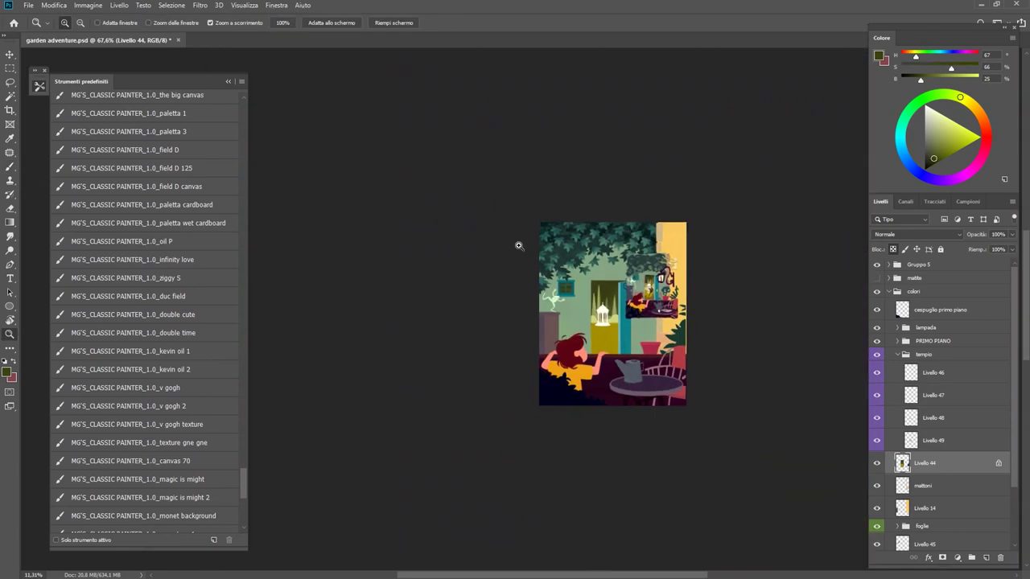
{"action": "left_click_drag", "start_coordinate": [615, 190], "coordinate": [512, 318]}
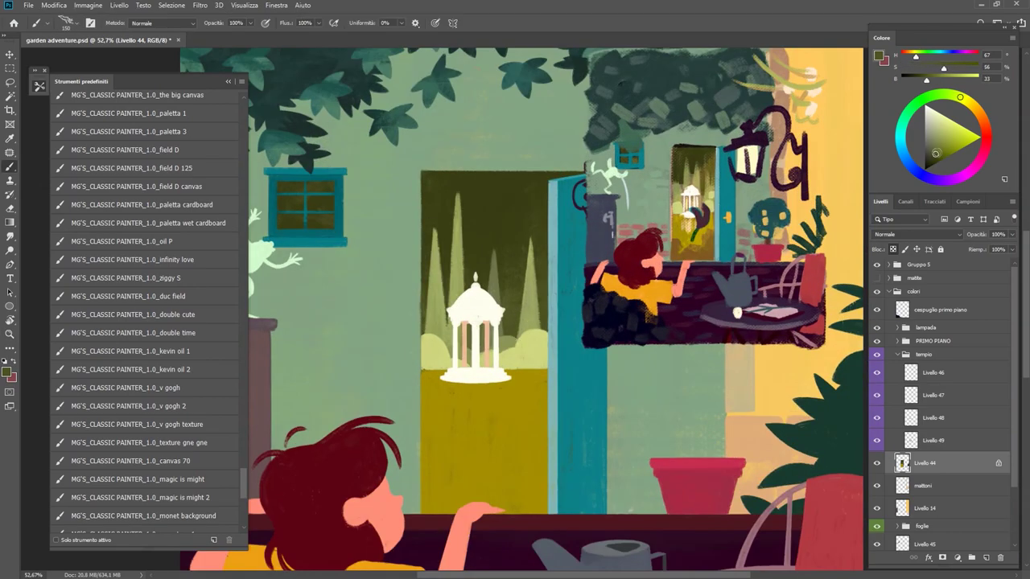
{"action": "left_click", "coordinate": [938, 153]}
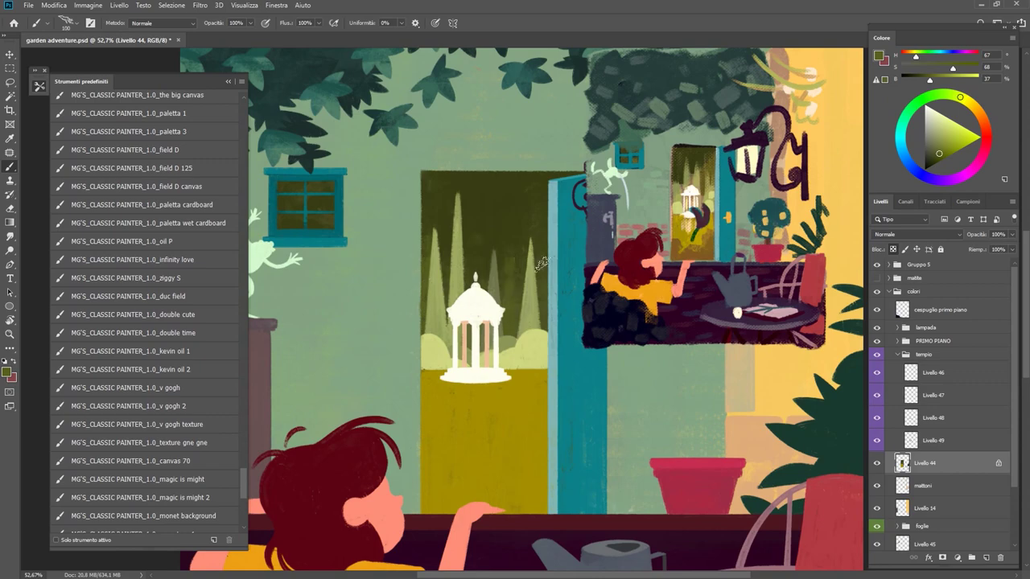
{"action": "scroll", "coordinate": [481, 242], "scroll_direction": "up", "scroll_amount": 3}
Step: Paint dark olive along the bottom edge of the yellow ground
{"action": "left_click_drag", "start_coordinate": [547, 471], "coordinate": [628, 461]}
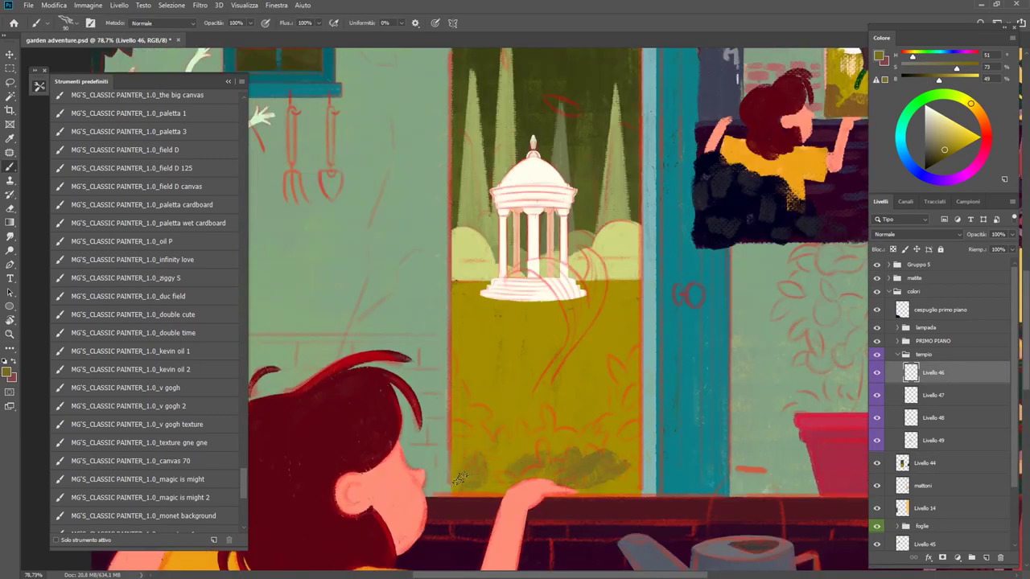
{"action": "mouse_move", "coordinate": [459, 479]}
{"action": "left_mouse_down"}
{"action": "mouse_move", "coordinate": [628, 443]}
{"action": "mouse_move", "coordinate": [627, 374]}
{"action": "left_mouse_up"}
{"action": "mouse_move", "coordinate": [611, 451]}
{"action": "left_mouse_down"}
{"action": "mouse_move", "coordinate": [475, 432]}
{"action": "mouse_move", "coordinate": [604, 456]}
{"action": "left_mouse_up"}
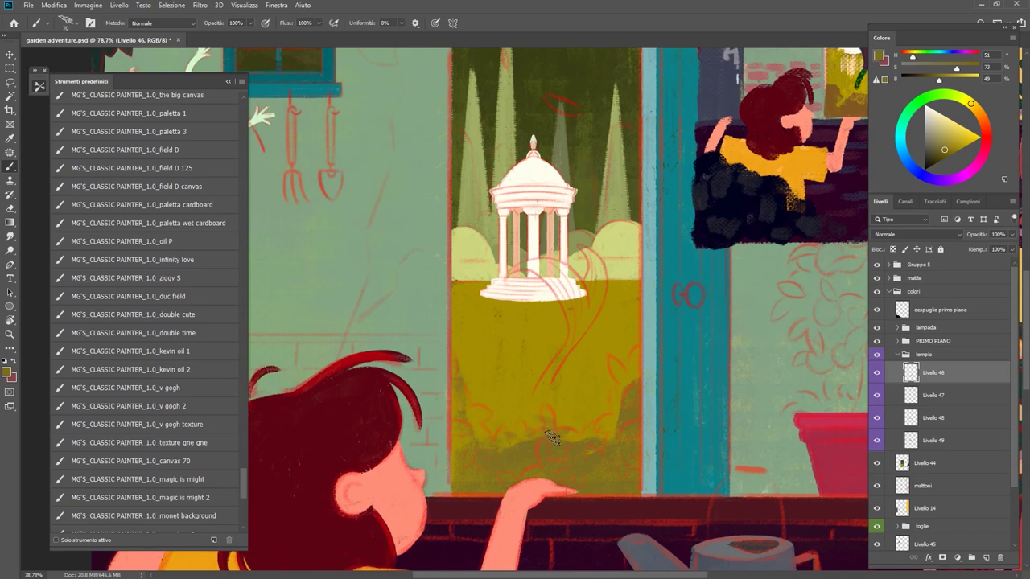
{"action": "key", "text": "e"}
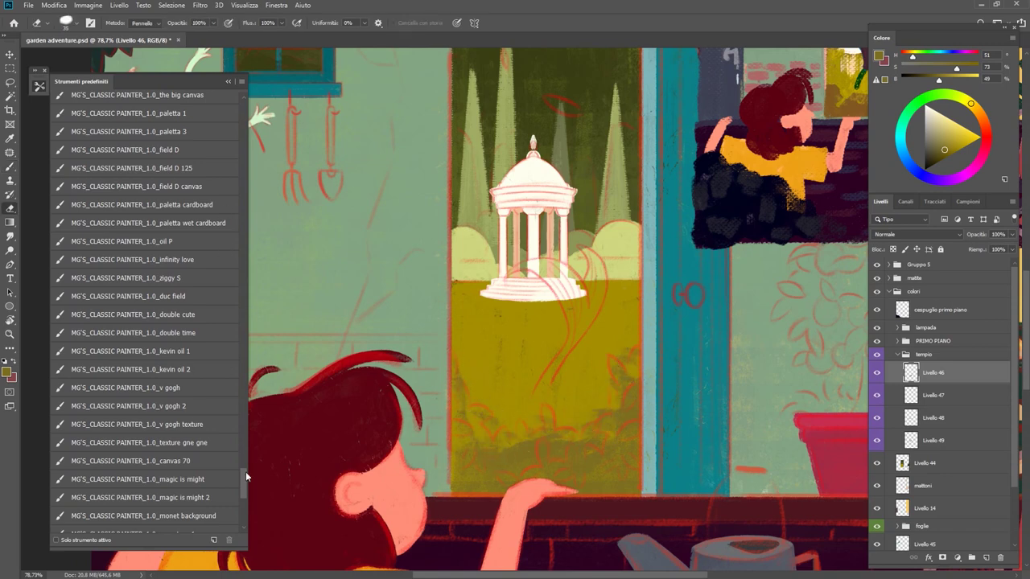
{"action": "key", "text": "b"}
{"action": "scroll", "coordinate": [560, 433], "scroll_direction": "up", "scroll_amount": 2}
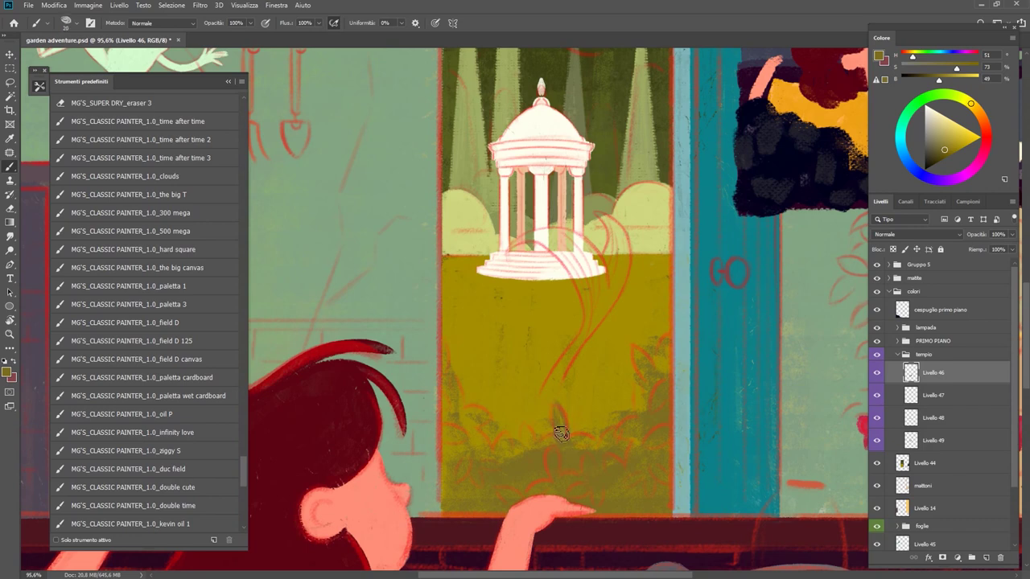
Step: Build darker olive leaf shapes over the red sketch on the right side
{"action": "left_click_drag", "start_coordinate": [560, 425], "coordinate": [555, 413]}
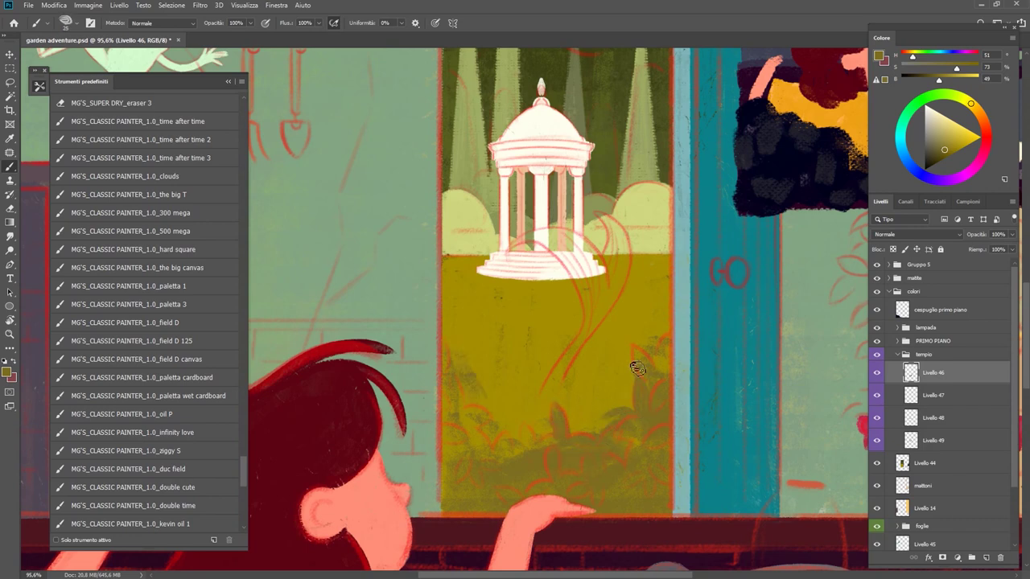
{"action": "scroll", "coordinate": [652, 424], "scroll_direction": "up", "scroll_amount": 3}
{"action": "mouse_move", "coordinate": [619, 370]}
{"action": "left_mouse_down"}
{"action": "mouse_move", "coordinate": [643, 411]}
{"action": "mouse_move", "coordinate": [547, 443]}
{"action": "mouse_move", "coordinate": [499, 490]}
{"action": "mouse_move", "coordinate": [618, 358]}
{"action": "left_mouse_up"}
{"action": "mouse_move", "coordinate": [561, 314]}
{"action": "left_mouse_down"}
{"action": "mouse_move", "coordinate": [568, 360]}
{"action": "mouse_move", "coordinate": [588, 387]}
{"action": "mouse_move", "coordinate": [633, 372]}
{"action": "mouse_move", "coordinate": [592, 371]}
{"action": "left_mouse_up"}
{"action": "scroll", "coordinate": [586, 379], "scroll_direction": "down", "scroll_amount": 5}
{"action": "key", "text": "r"}
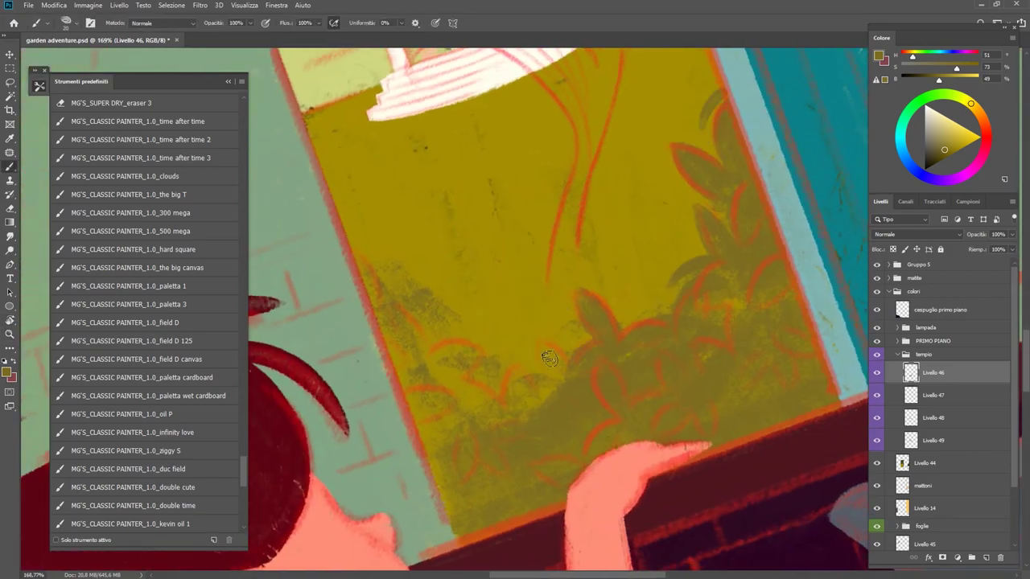
{"action": "key", "text": "e"}
{"action": "key", "text": "b"}
{"action": "left_click_drag", "start_coordinate": [544, 351], "coordinate": [608, 374]}
{"action": "left_click_drag", "start_coordinate": [507, 440], "coordinate": [555, 402]}
{"action": "key", "text": "Escape"}
Step: Add dark olive leaves and small dark strokes on the left side
{"action": "left_click_drag", "start_coordinate": [402, 370], "coordinate": [479, 324]}
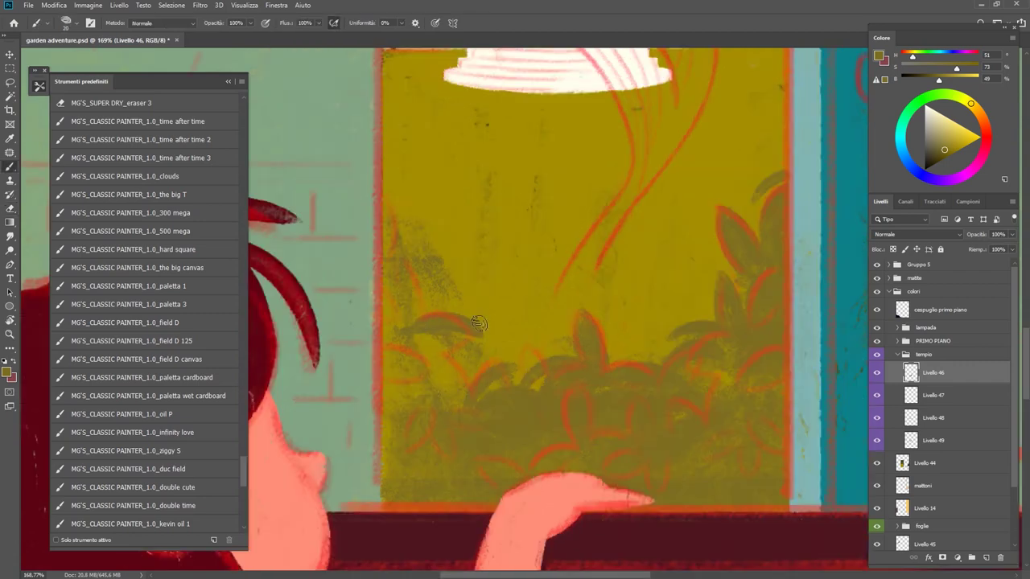
{"action": "scroll", "coordinate": [437, 355], "scroll_direction": "up", "scroll_amount": 2}
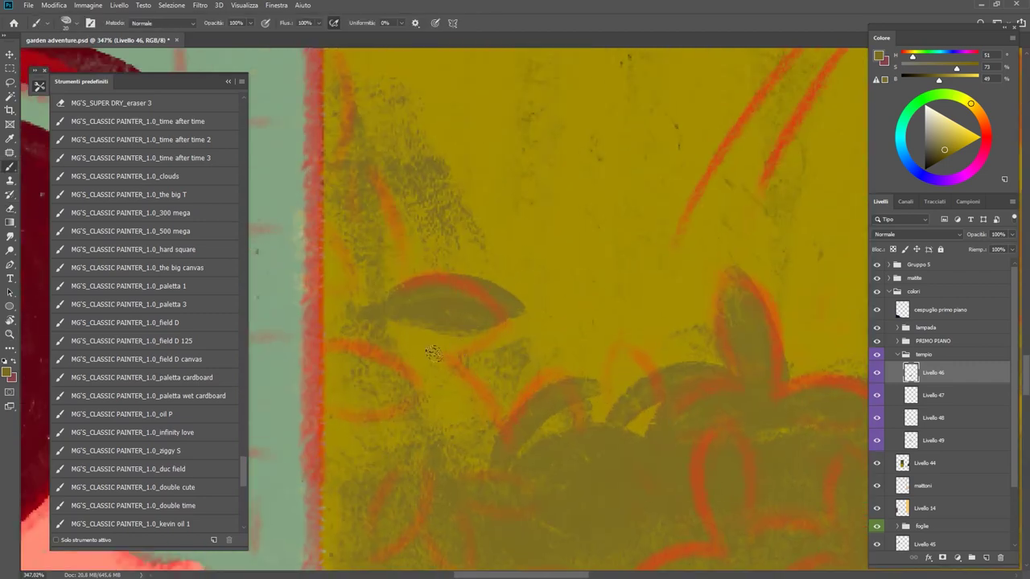
{"action": "scroll", "coordinate": [451, 378], "scroll_direction": "down", "scroll_amount": 1}
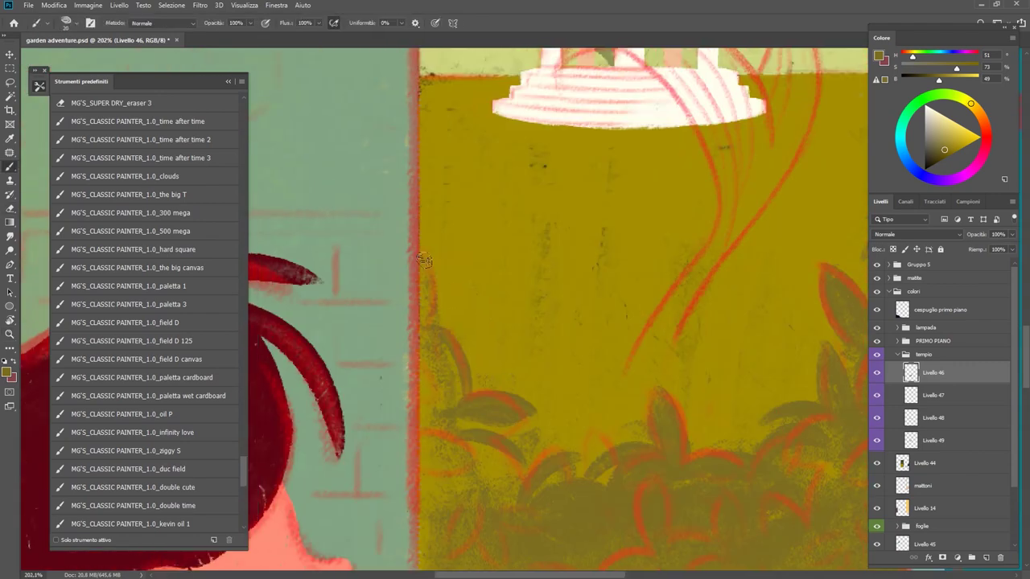
{"action": "left_click_drag", "start_coordinate": [680, 365], "coordinate": [589, 343]}
{"action": "key", "text": "b"}
{"action": "scroll", "coordinate": [548, 391], "scroll_direction": "up", "scroll_amount": 2}
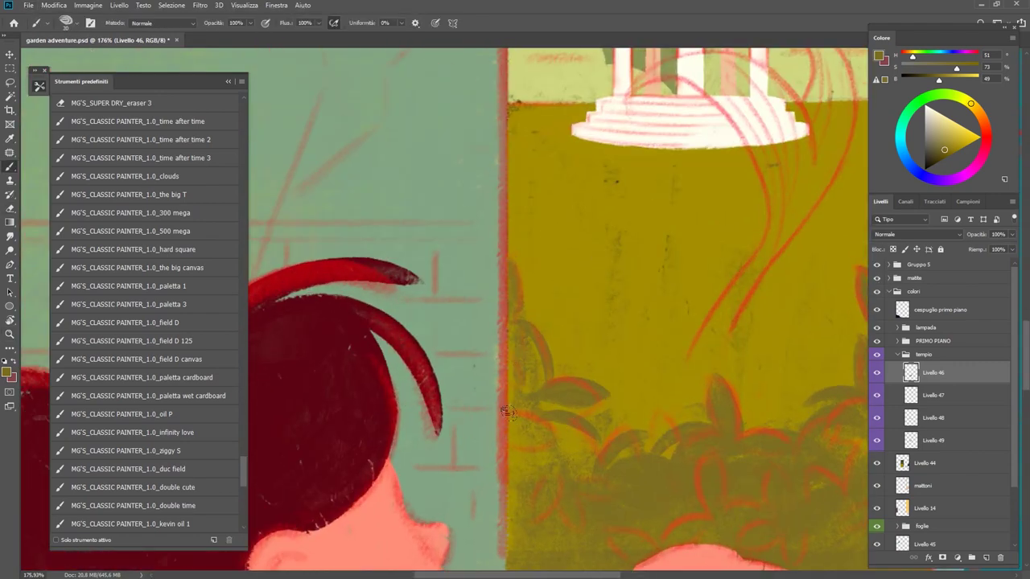
{"action": "left_click_drag", "start_coordinate": [509, 326], "coordinate": [541, 459]}
{"action": "mouse_move", "coordinate": [555, 406]}
{"action": "left_mouse_down"}
{"action": "mouse_move", "coordinate": [579, 475]}
{"action": "mouse_move", "coordinate": [430, 374]}
{"action": "left_mouse_up"}
Step: Zoom and tilt the view onto the bush edge beside the gazebo doorway
{"action": "scroll", "coordinate": [582, 295], "scroll_direction": "down", "scroll_amount": 5}
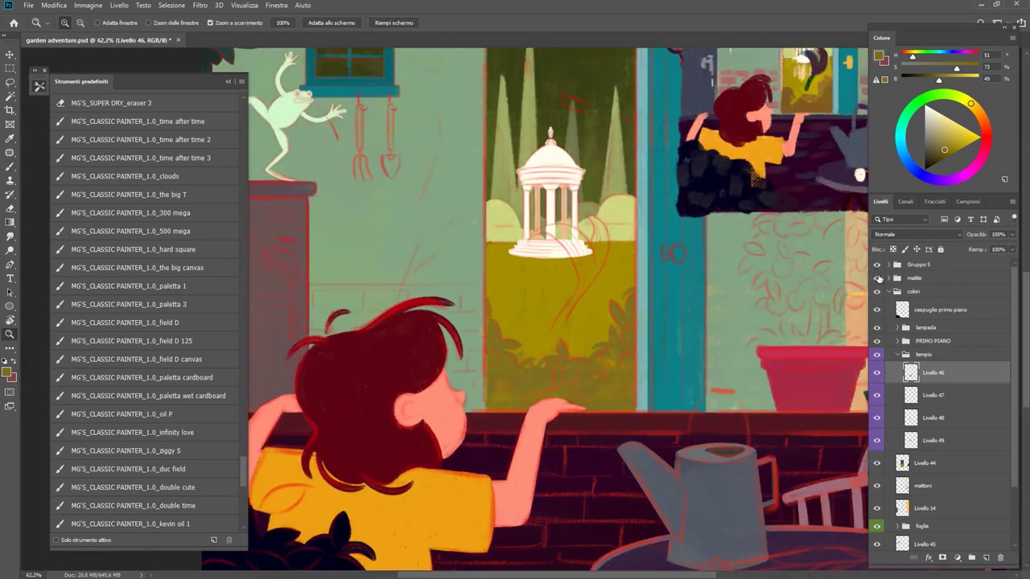
{"action": "scroll", "coordinate": [523, 346], "scroll_direction": "down", "scroll_amount": 4}
{"action": "scroll", "coordinate": [487, 385], "scroll_direction": "up", "scroll_amount": 6}
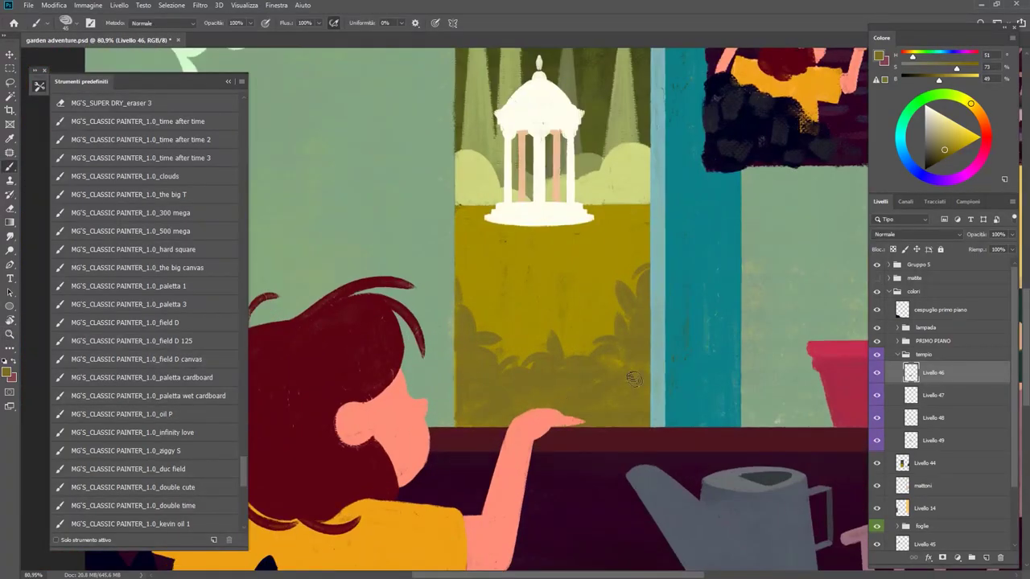
{"action": "scroll", "coordinate": [449, 343], "scroll_direction": "up", "scroll_amount": 4}
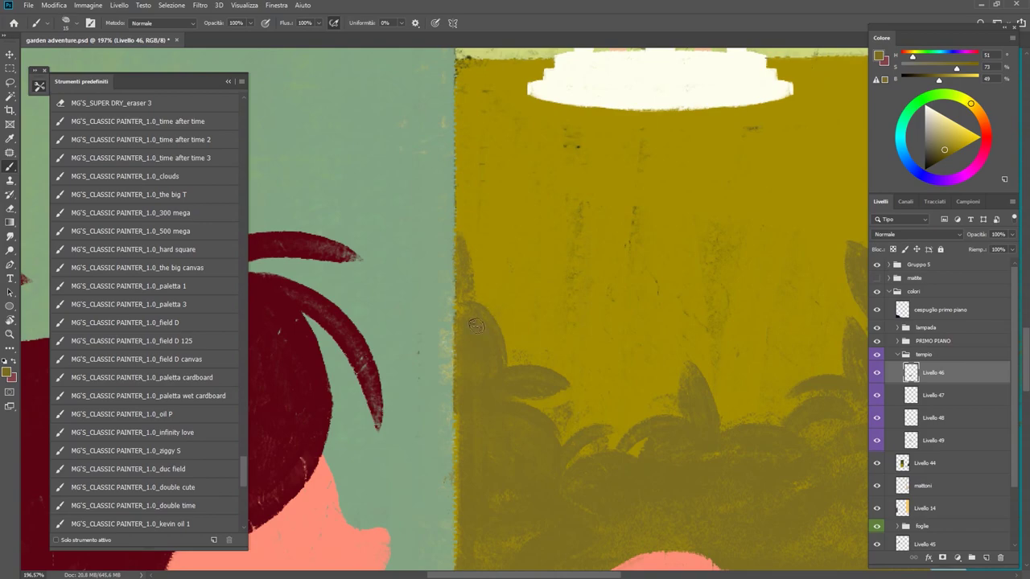
{"action": "scroll", "coordinate": [495, 342], "scroll_direction": "down", "scroll_amount": 2}
{"action": "scroll", "coordinate": [499, 337], "scroll_direction": "up", "scroll_amount": 3}
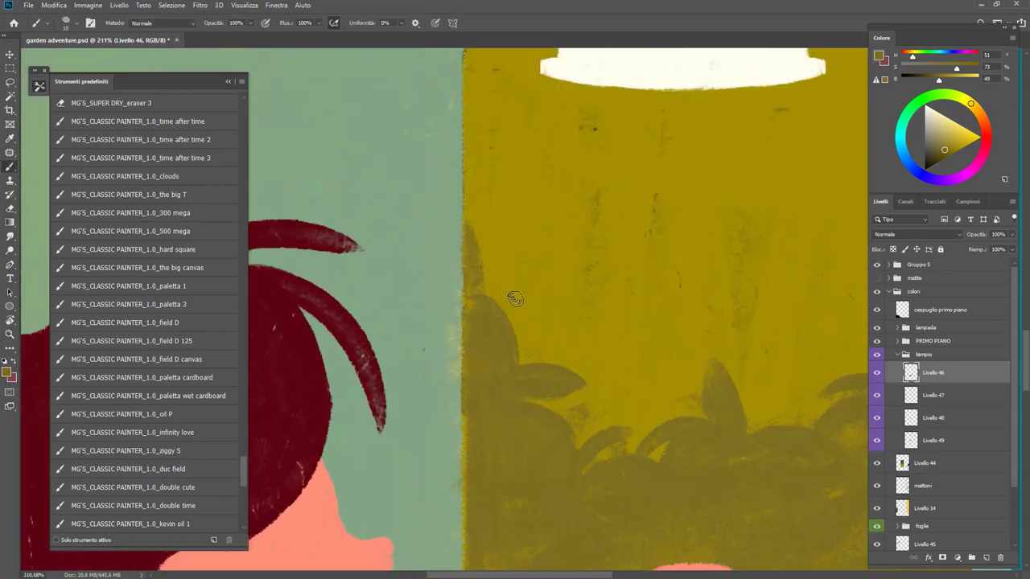
{"action": "scroll", "coordinate": [515, 298], "scroll_direction": "down", "scroll_amount": 4}
{"action": "scroll", "coordinate": [515, 294], "scroll_direction": "up", "scroll_amount": 3}
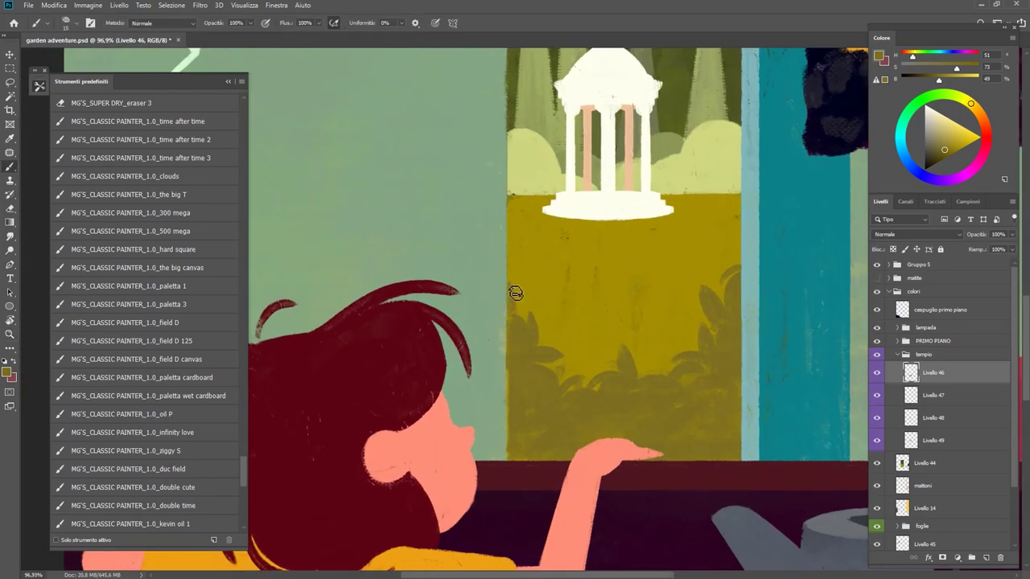
{"action": "scroll", "coordinate": [525, 319], "scroll_direction": "up", "scroll_amount": 2}
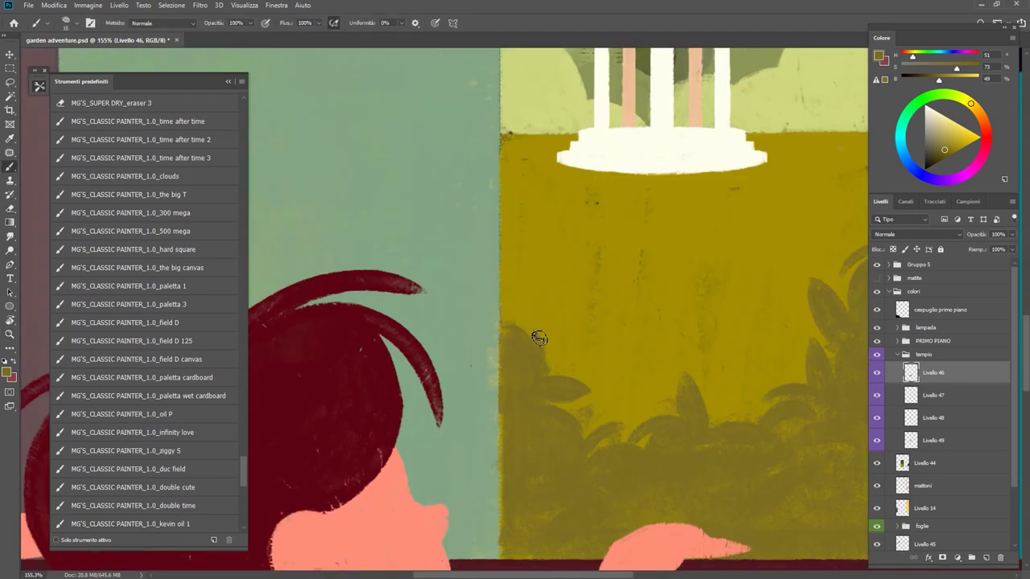
{"action": "left_click_drag", "start_coordinate": [517, 402], "coordinate": [558, 338]}
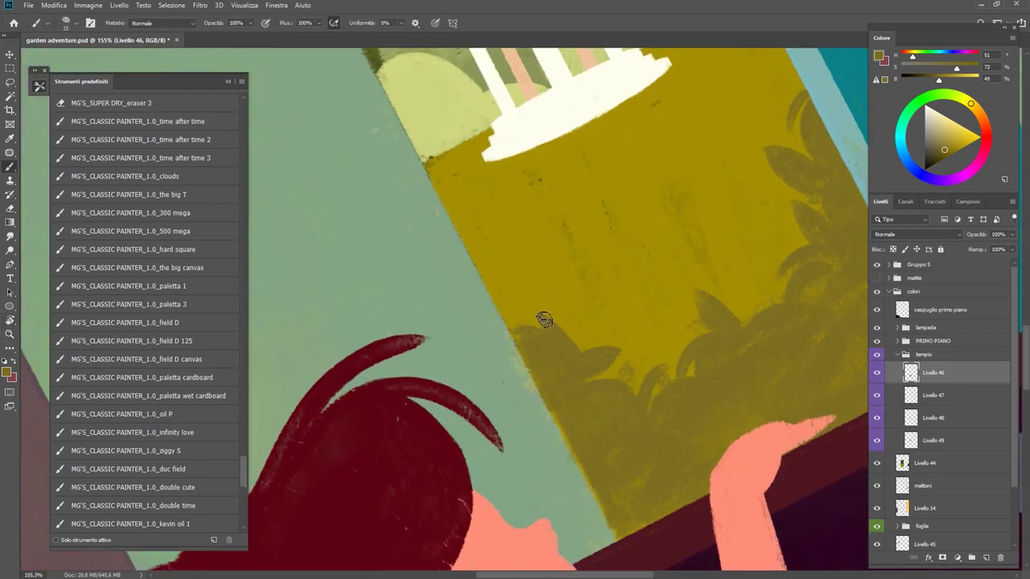
{"action": "key", "text": "ctrl"}
Step: Clean up the bush leaf edges along the doorway with Eraser and Brush
{"action": "key", "text": "e"}
{"action": "key", "text": "Escape"}
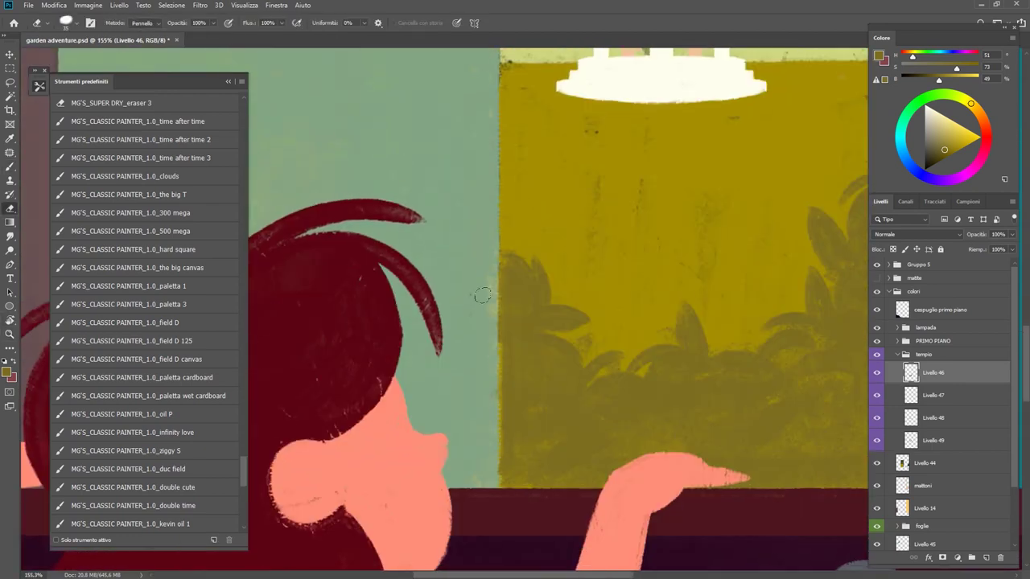
{"action": "key", "text": "b"}
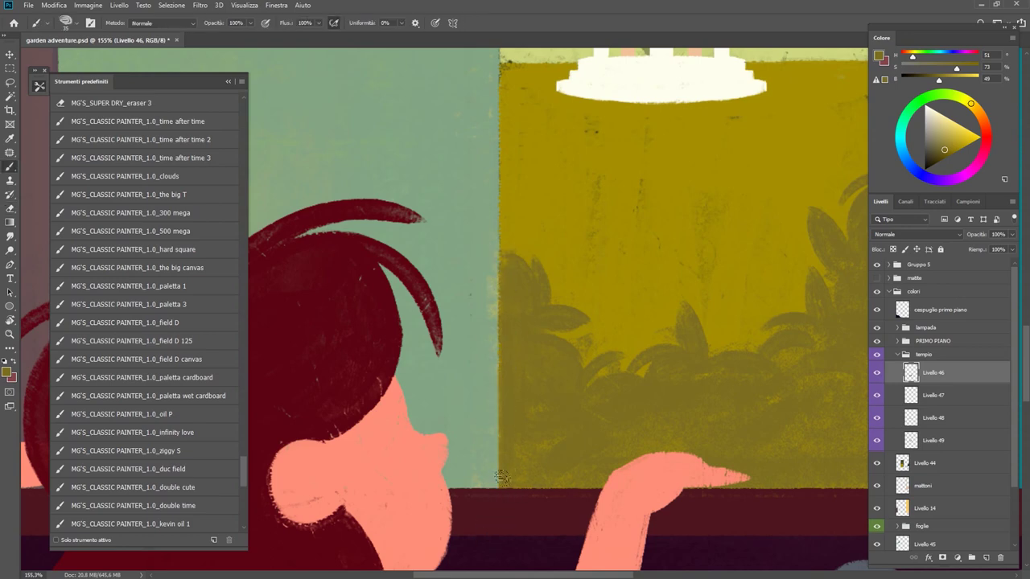
{"action": "scroll", "coordinate": [543, 403], "scroll_direction": "right", "scroll_amount": 3}
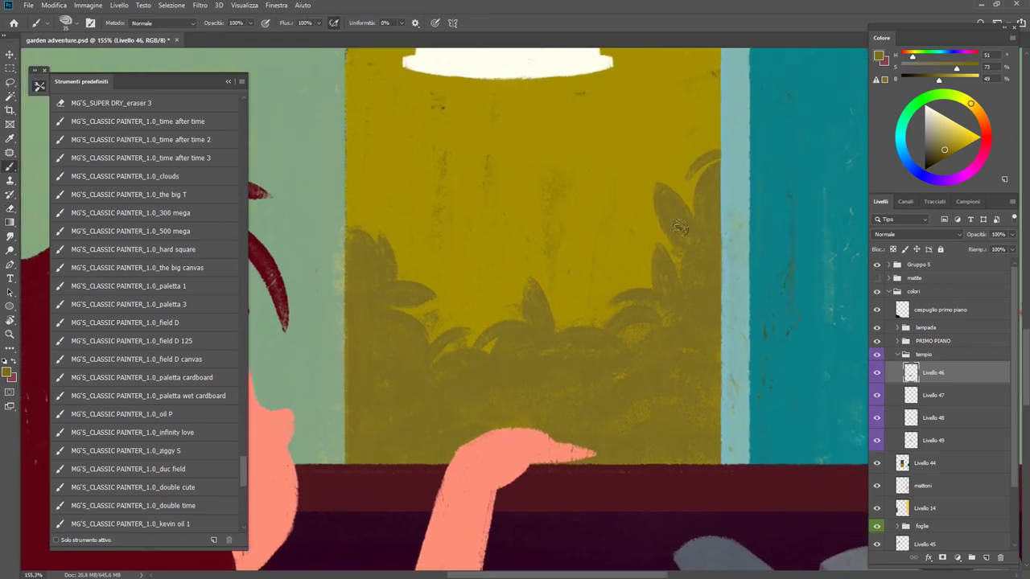
{"action": "key", "text": "e"}
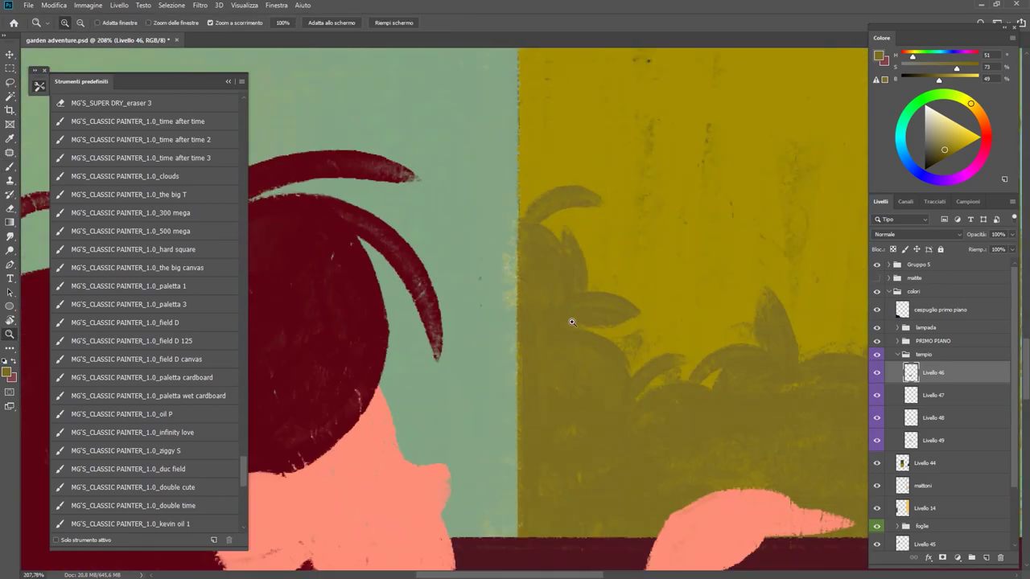
{"action": "key", "text": "e"}
{"action": "key", "text": "b"}
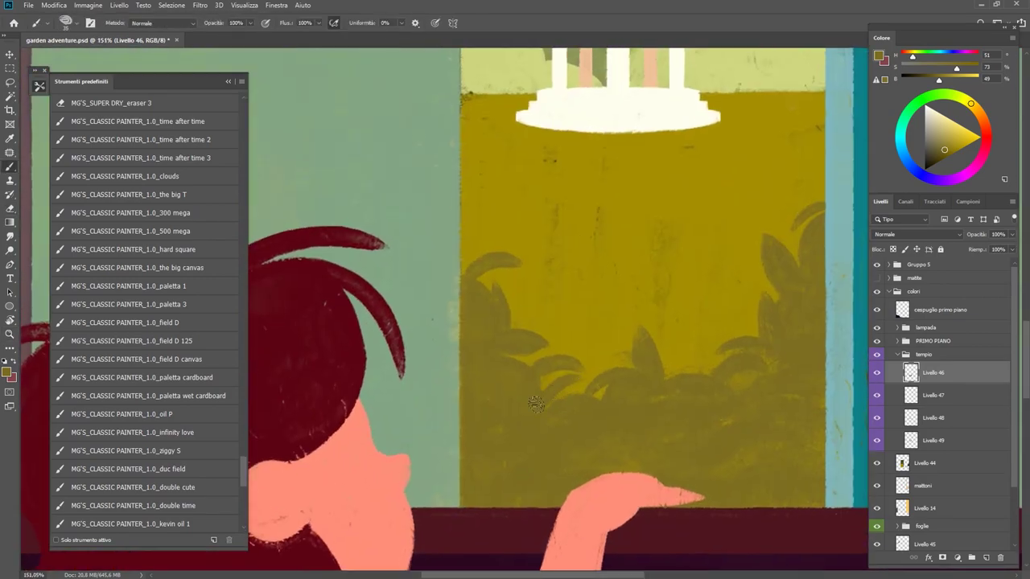
{"action": "scroll", "coordinate": [568, 387], "scroll_direction": "up", "scroll_amount": 2}
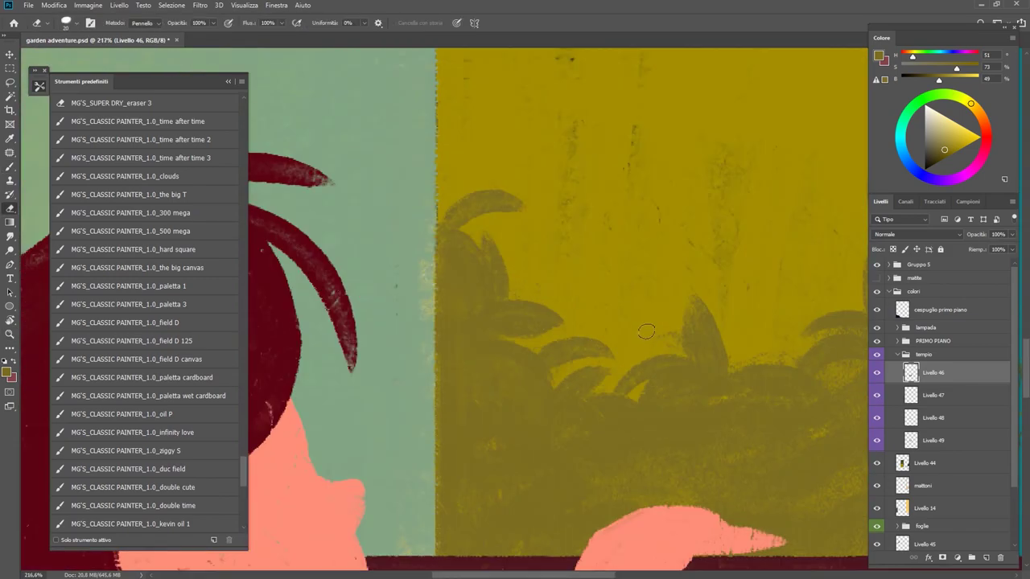
{"action": "scroll", "coordinate": [685, 339], "scroll_direction": "down", "scroll_amount": 5}
{"action": "scroll", "coordinate": [678, 408], "scroll_direction": "up", "scroll_amount": 3}
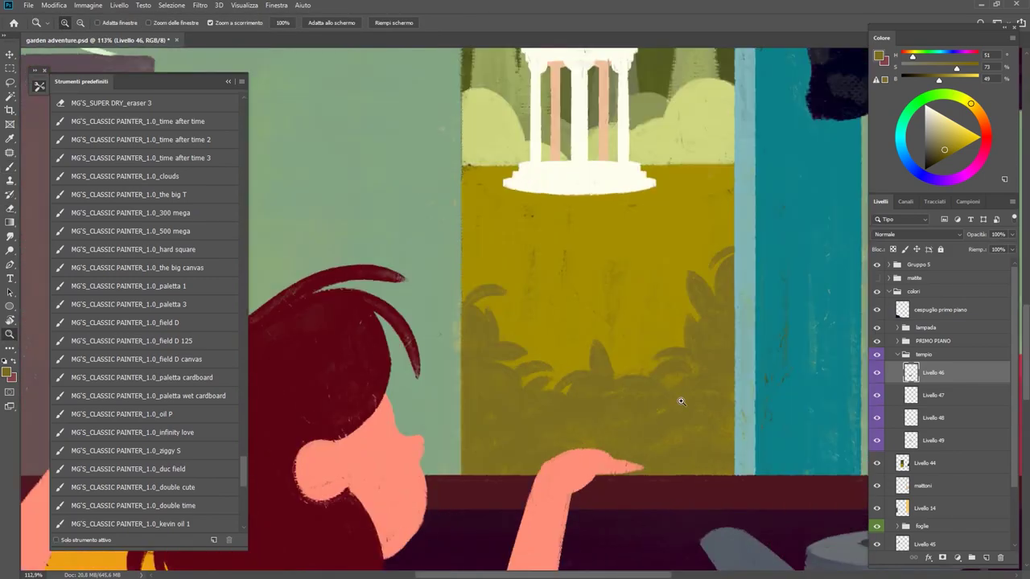
{"action": "scroll", "coordinate": [529, 416], "scroll_direction": "down", "scroll_amount": 2}
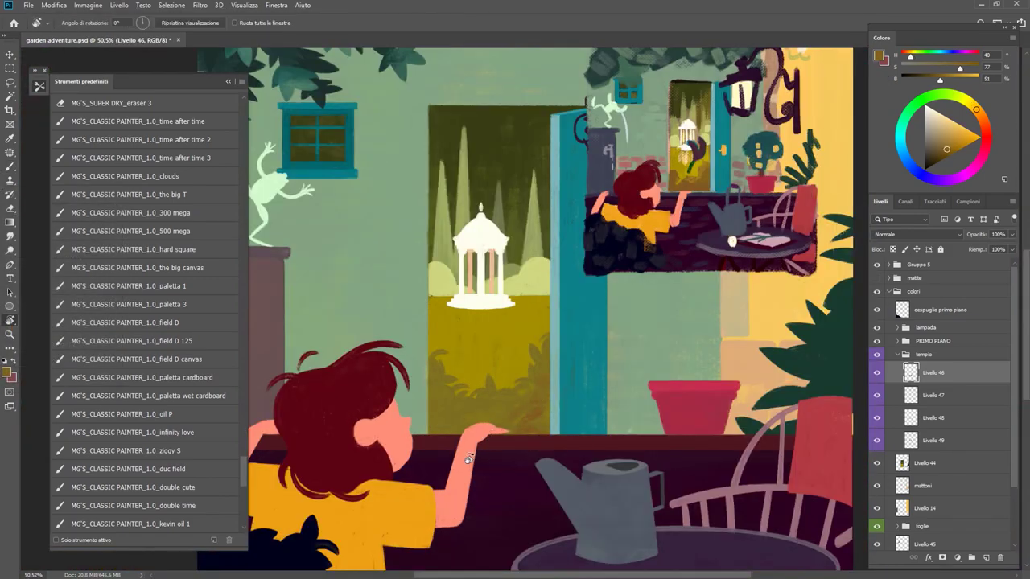
{"action": "scroll", "coordinate": [529, 416], "scroll_direction": "up", "scroll_amount": 1}
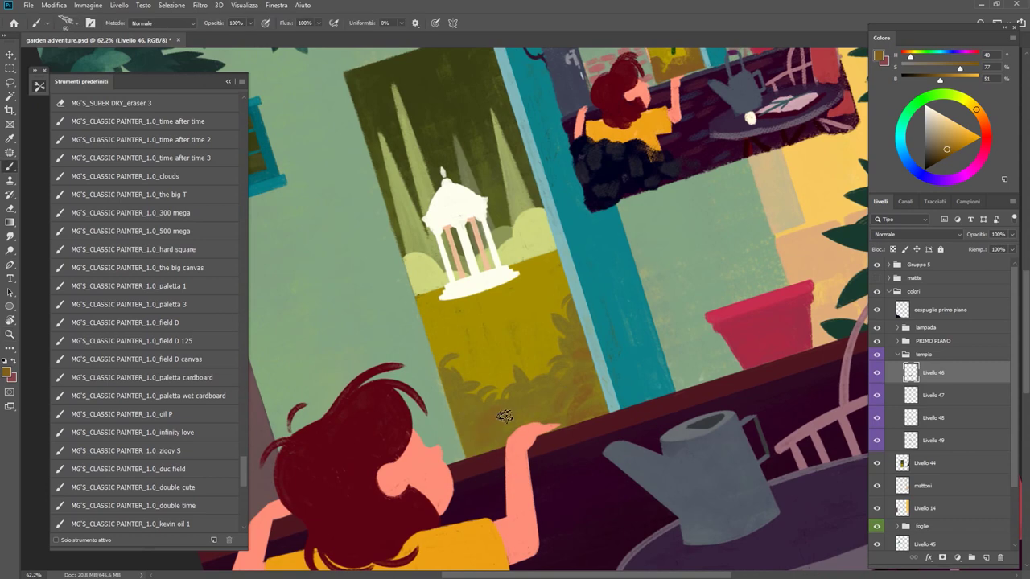
Step: Sample the gazebo dome's off-white as the new paint colour
{"action": "left_click", "coordinate": [601, 389], "text": "alt"}
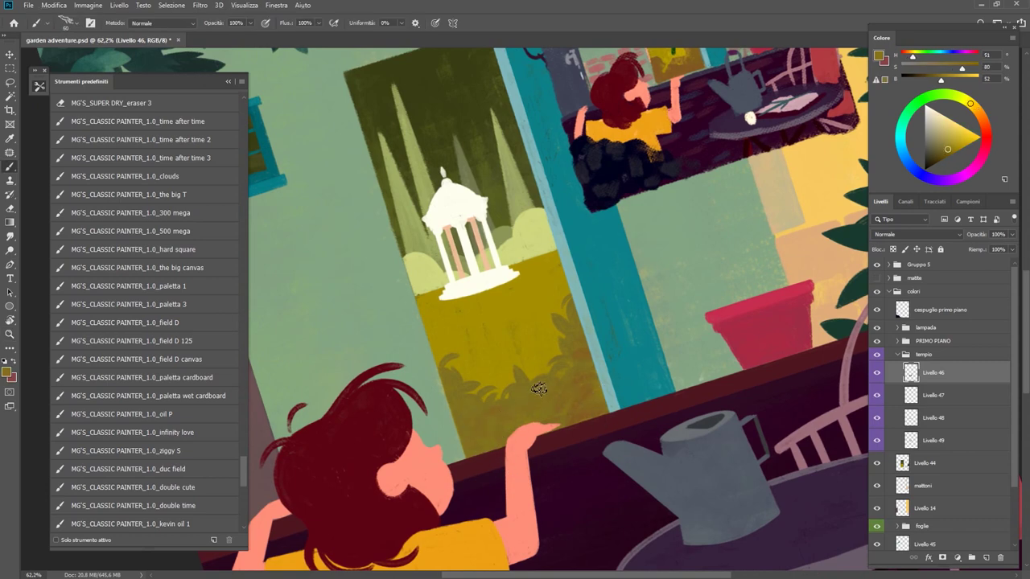
{"action": "scroll", "coordinate": [547, 437], "scroll_direction": "down", "scroll_amount": 3}
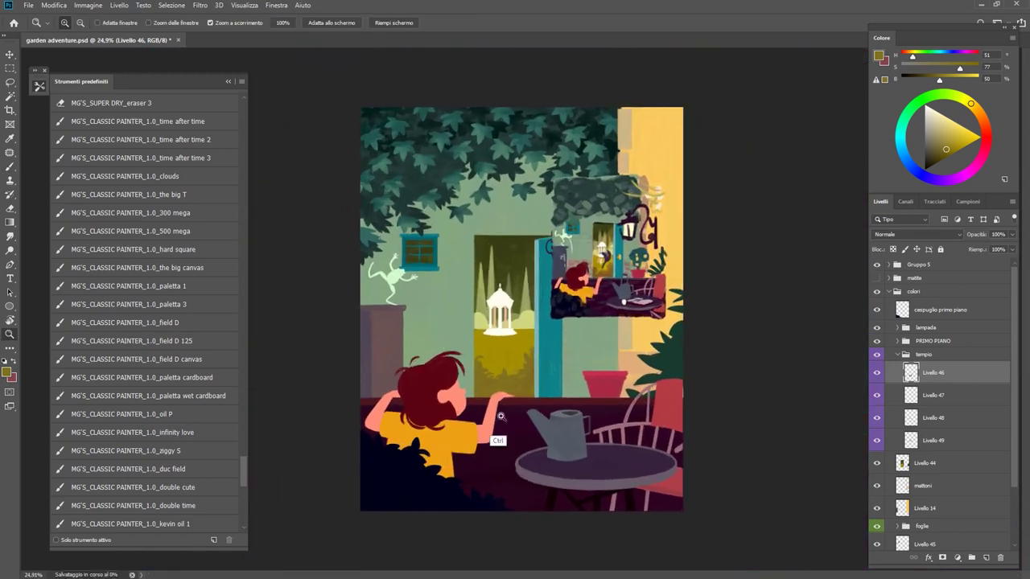
{"action": "scroll", "coordinate": [586, 420], "scroll_direction": "up", "scroll_amount": 4}
{"action": "scroll", "coordinate": [704, 330], "scroll_direction": "down", "scroll_amount": 4}
{"action": "scroll", "coordinate": [475, 308], "scroll_direction": "up", "scroll_amount": 5}
Step: Paint off-white texture onto the gazebo dome, sampling warmer and lighter creams
{"action": "key", "text": "b"}
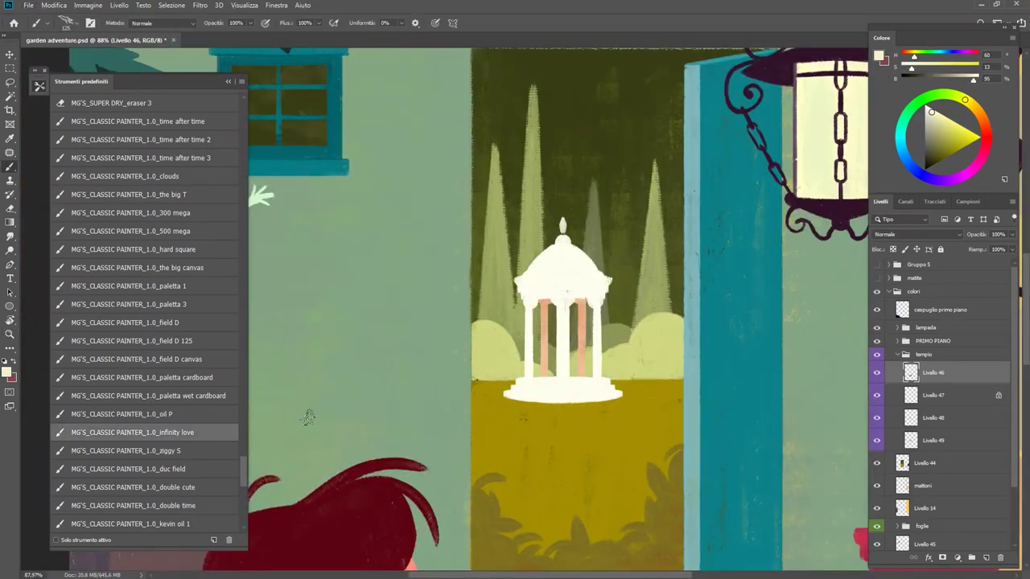
{"action": "left_click", "coordinate": [575, 273], "text": "alt"}
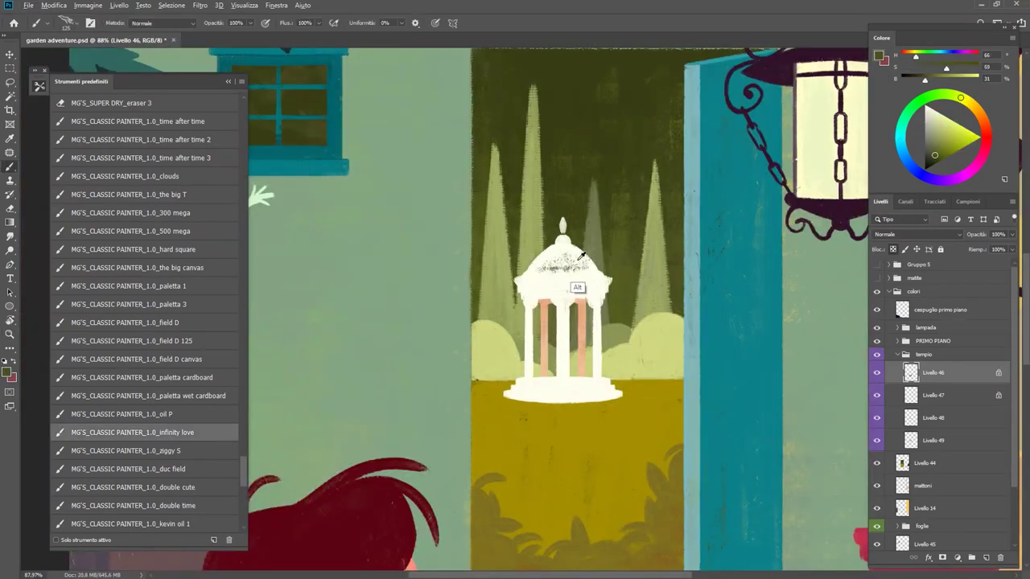
{"action": "left_click_drag", "start_coordinate": [597, 264], "coordinate": [576, 283]}
{"action": "scroll", "coordinate": [603, 287], "scroll_direction": "down", "scroll_amount": 2}
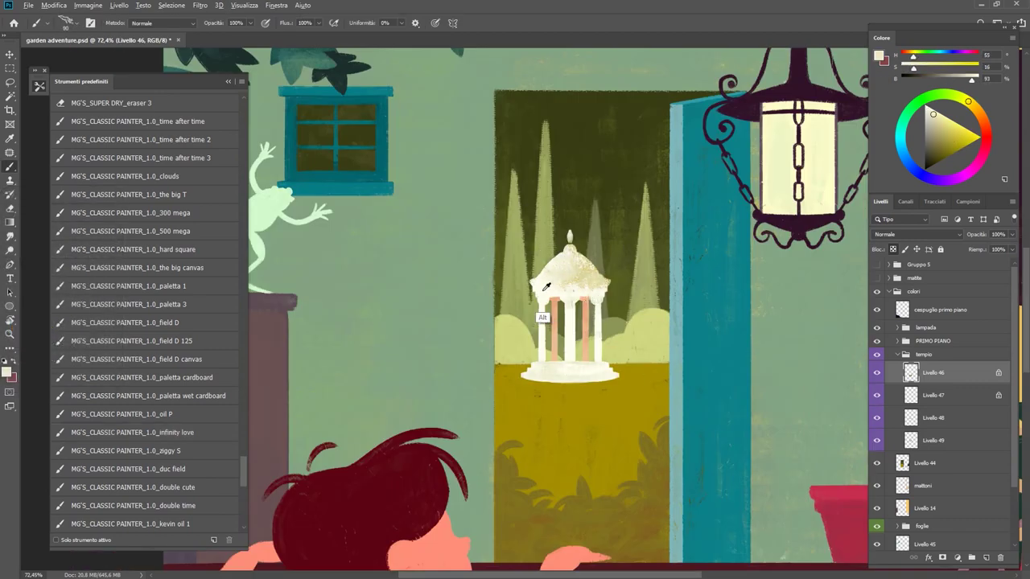
{"action": "left_click", "coordinate": [543, 319], "text": "alt"}
{"action": "left_click", "coordinate": [587, 272], "text": "alt"}
{"action": "left_click", "coordinate": [536, 289], "text": "alt"}
{"action": "scroll", "coordinate": [594, 326], "scroll_direction": "up", "scroll_amount": 3}
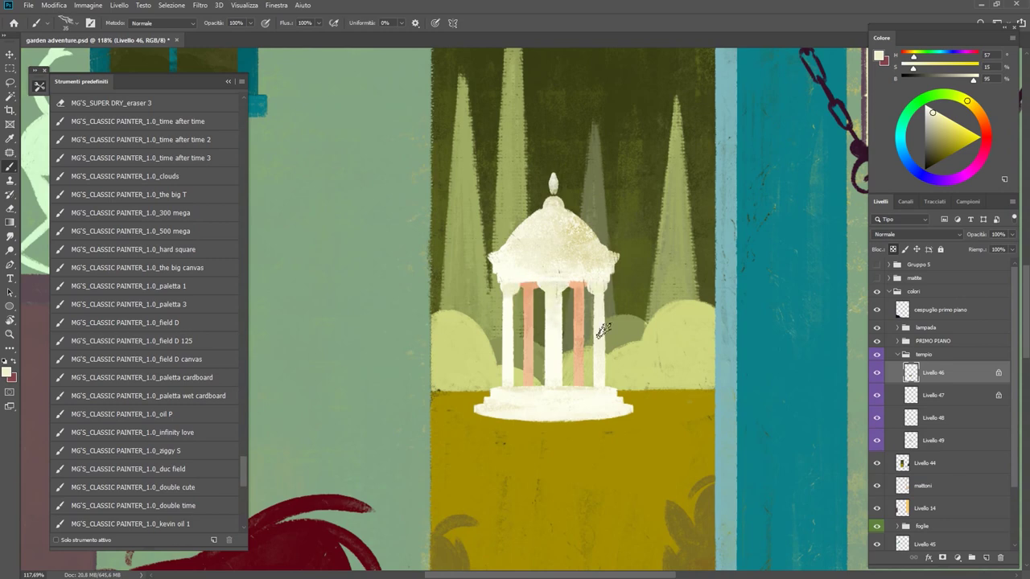
Step: Sample whites from the gazebo columns and base, returning to the infinity love brush
{"action": "left_click", "coordinate": [552, 287], "text": "alt"}
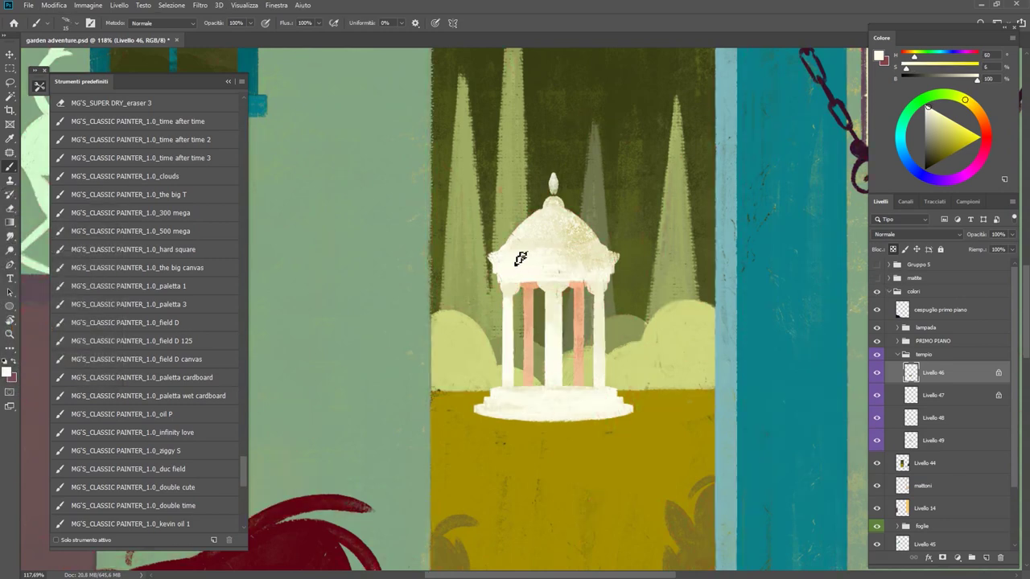
{"action": "scroll", "coordinate": [571, 310], "scroll_direction": "up", "scroll_amount": 1}
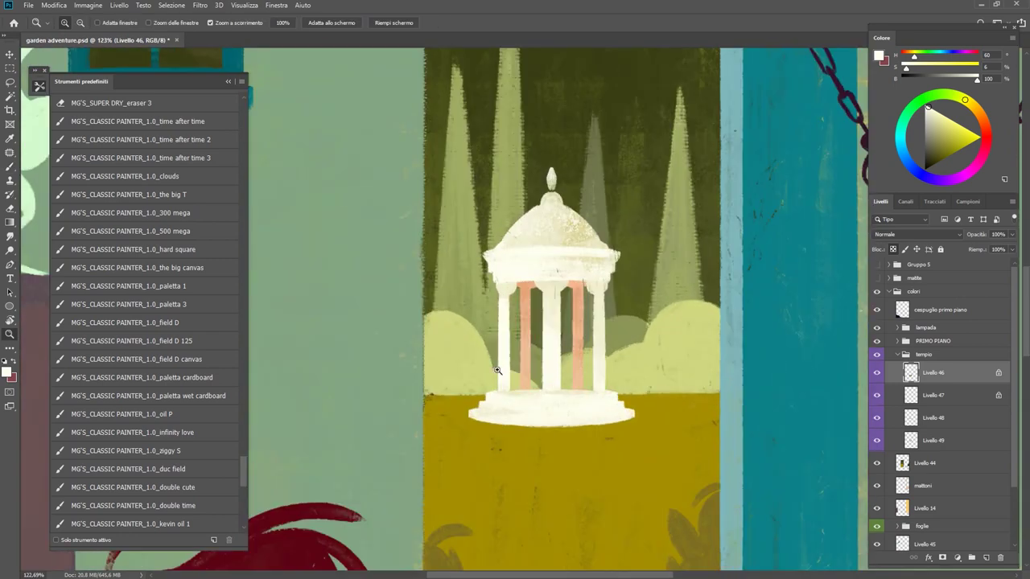
{"action": "left_click", "coordinate": [500, 417], "text": "alt"}
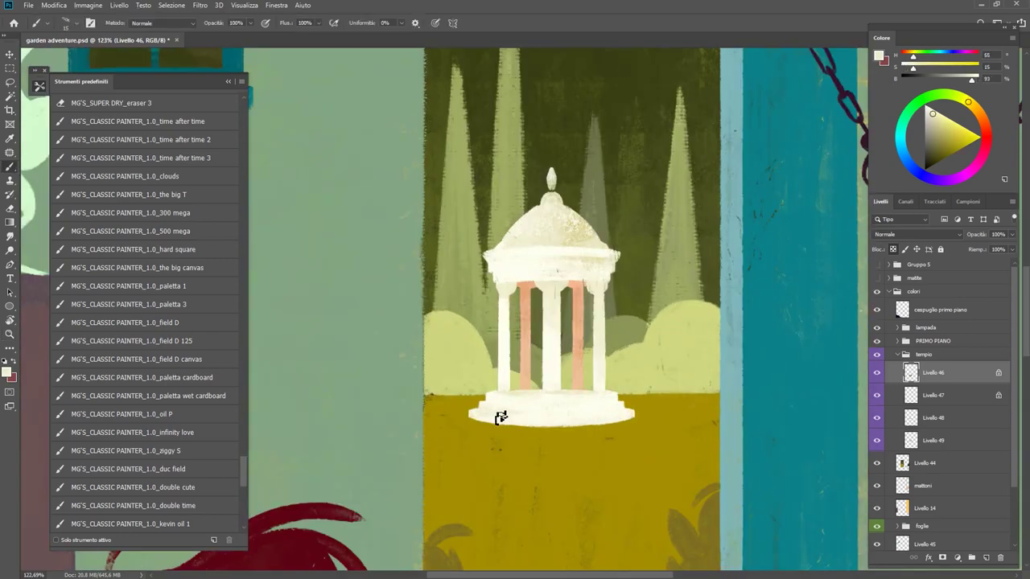
{"action": "left_click", "coordinate": [539, 397], "text": "alt"}
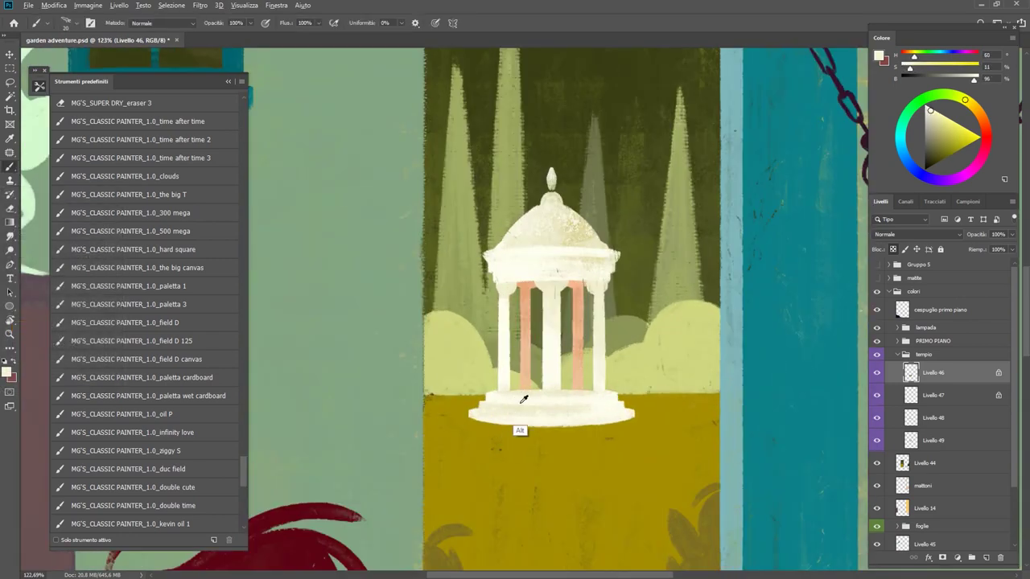
{"action": "left_click", "coordinate": [233, 321]}
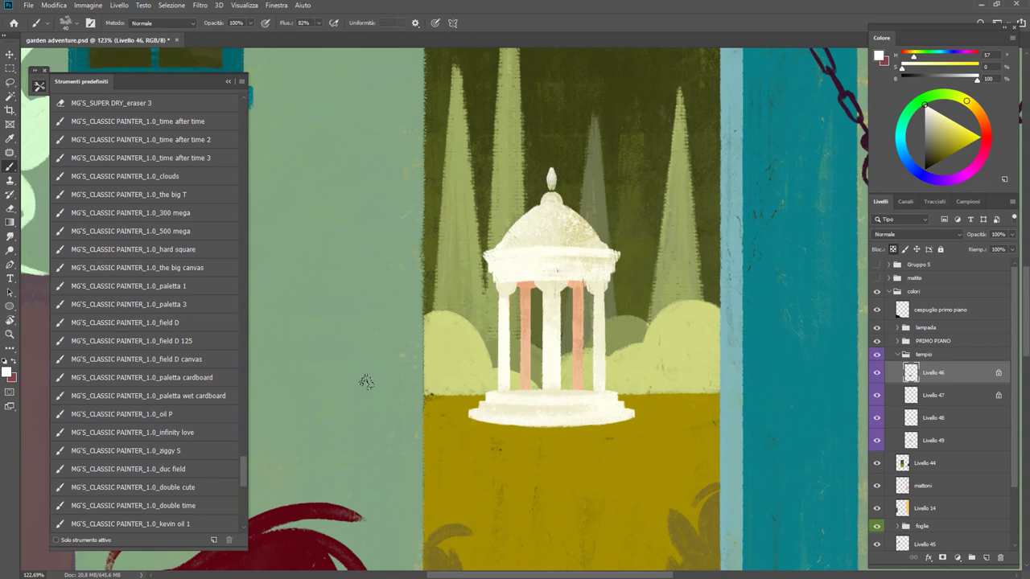
{"action": "left_click", "coordinate": [197, 432]}
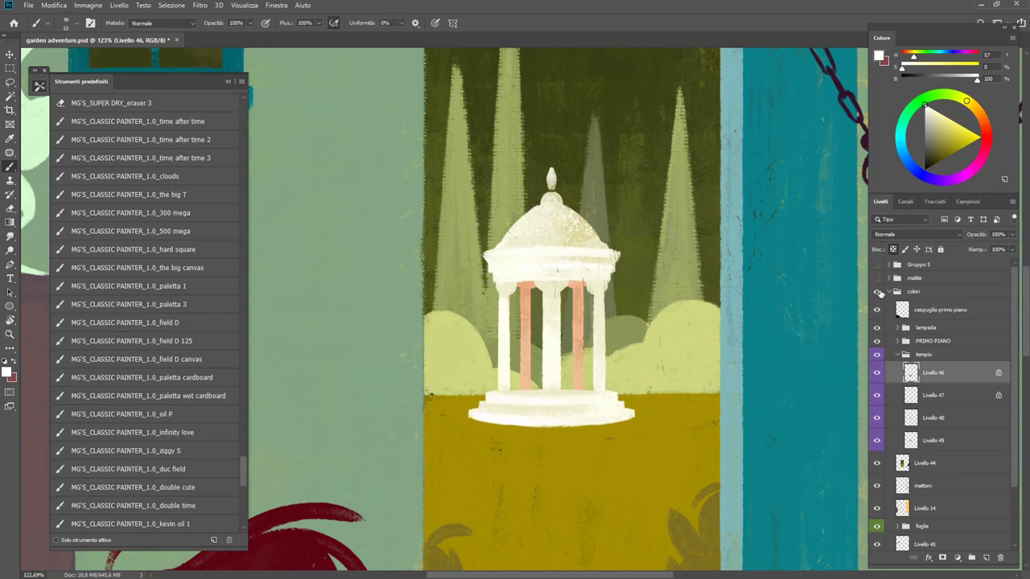
Step: Toggle the red sketch layer on and off to check the gazebo
{"action": "left_click", "coordinate": [877, 278]}
{"action": "left_click", "coordinate": [877, 277]}
{"action": "scroll", "coordinate": [574, 333], "scroll_direction": "down", "scroll_amount": 5}
{"action": "scroll", "coordinate": [563, 345], "scroll_direction": "up", "scroll_amount": 5}
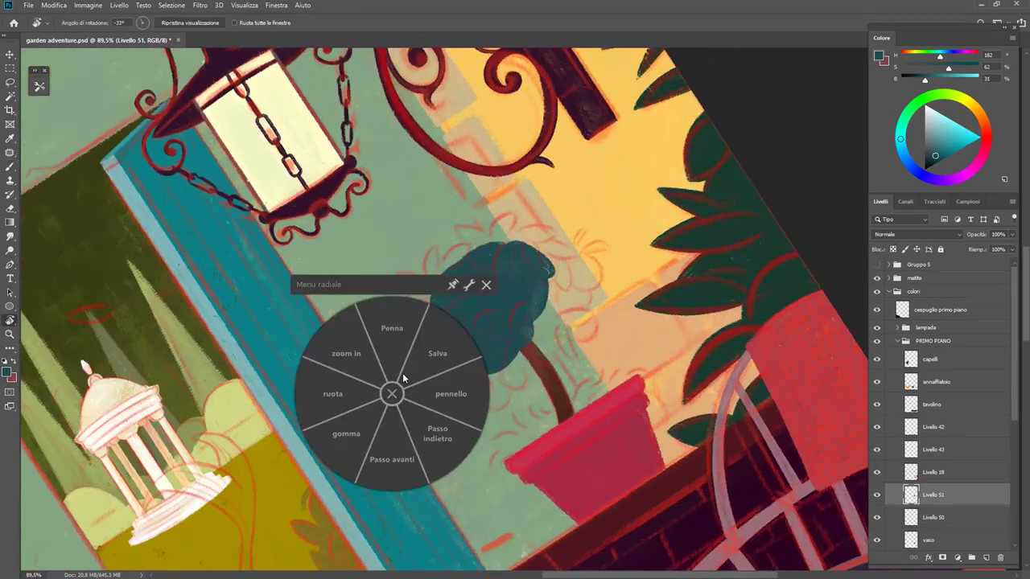
Step: Paint a dark teal leaf on the left of the tree crown
{"action": "left_click", "coordinate": [434, 392]}
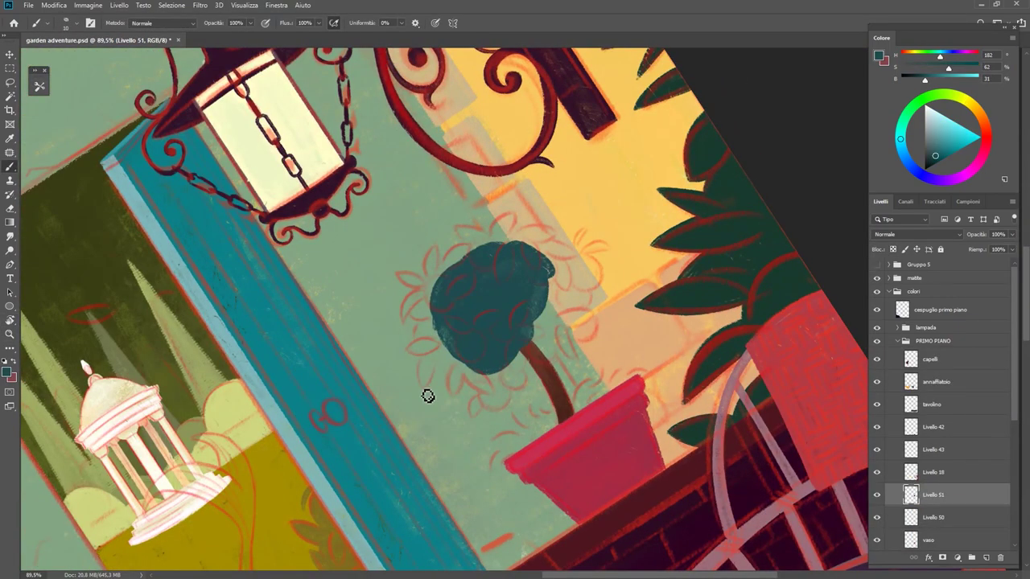
{"action": "scroll", "coordinate": [428, 396], "scroll_direction": "up", "scroll_amount": 5}
{"action": "mouse_move", "coordinate": [427, 396]}
{"action": "left_mouse_down"}
{"action": "mouse_move", "coordinate": [532, 205]}
{"action": "mouse_move", "coordinate": [567, 241]}
{"action": "left_mouse_up"}
{"action": "key", "text": "e"}
{"action": "left_click_drag", "start_coordinate": [501, 214], "coordinate": [467, 370]}
{"action": "key", "text": "b"}
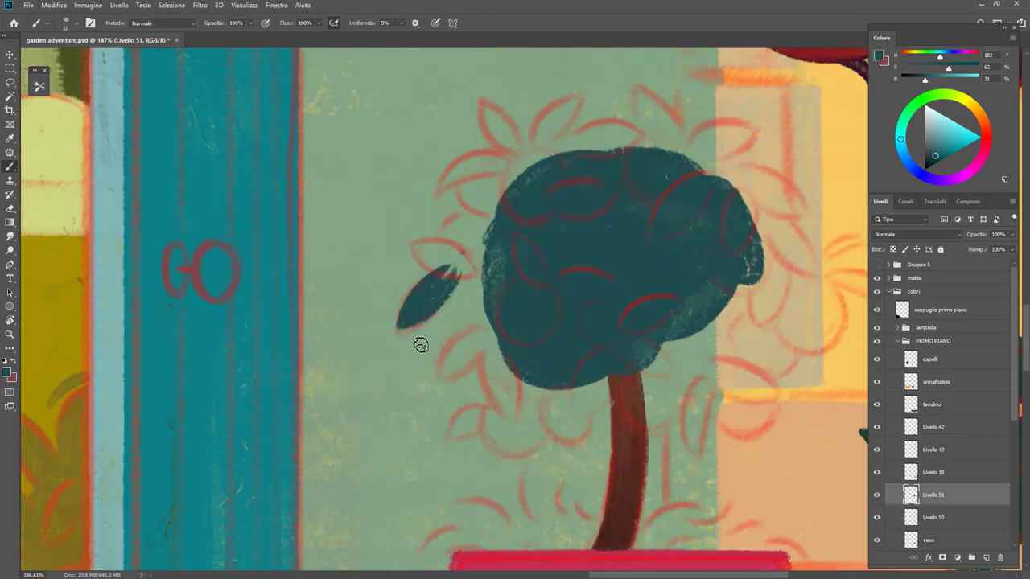
Step: Lasso the leaf, copy it to a new layer, and rotate the copy upward
{"action": "key", "text": "l"}
{"action": "key", "text": "ctrl+j"}
{"action": "left_click_drag", "start_coordinate": [416, 340], "coordinate": [483, 321]}
{"action": "key", "text": "ctrl+t"}
{"action": "left_click_drag", "start_coordinate": [426, 290], "coordinate": [461, 268]}
{"action": "key", "text": "Return"}
Step: Fill the gap between leaves and crown, then place another rotated leaf copy lower down
{"action": "key", "text": "b"}
{"action": "mouse_move", "coordinate": [450, 217]}
{"action": "left_mouse_down"}
{"action": "mouse_move", "coordinate": [463, 323]}
{"action": "mouse_move", "coordinate": [483, 318]}
{"action": "mouse_move", "coordinate": [451, 378]}
{"action": "mouse_move", "coordinate": [418, 358]}
{"action": "left_mouse_up"}
{"action": "key", "text": "ctrl+j"}
{"action": "key", "text": "ctrl+t"}
{"action": "key", "text": "Return"}
Step: Merge the lemon tree's leaf layers into the single 'limone' layer
{"action": "key", "text": "z"}
{"action": "key", "text": "b"}
{"action": "left_click", "coordinate": [933, 494], "text": "shift"}
{"action": "right_click", "coordinate": [934, 494]}
{"action": "left_click", "coordinate": [910, 362]}
{"action": "right_click", "coordinate": [934, 490]}
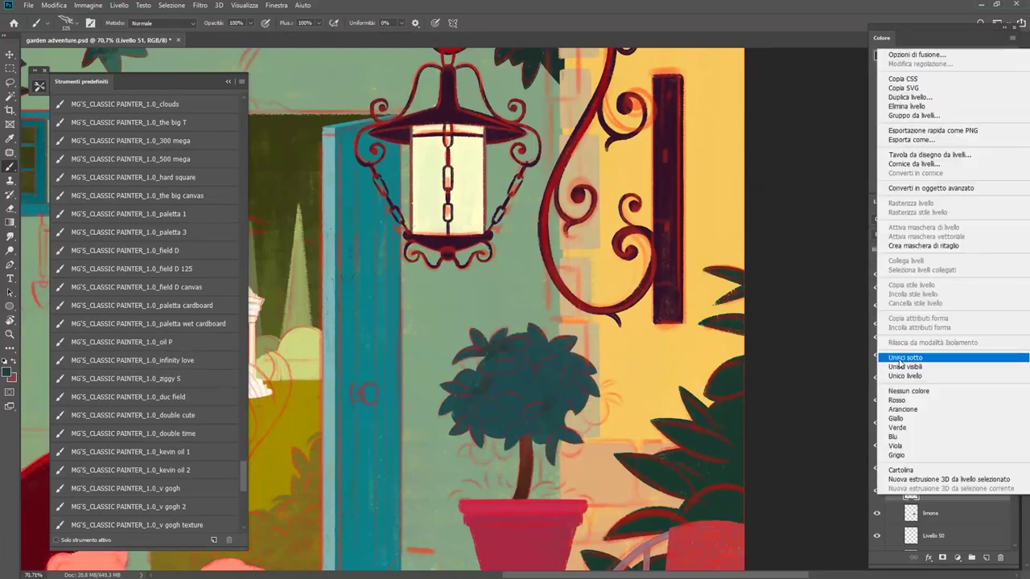
{"action": "key", "text": "Escape"}
{"action": "left_click", "coordinate": [877, 274]}
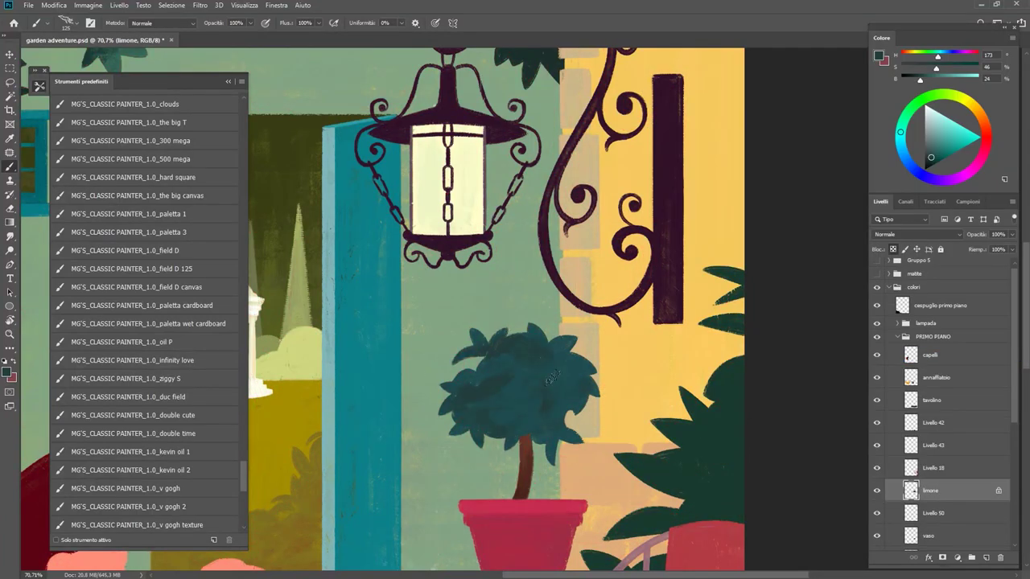
Step: Sample dark and teal foliage greens from the tree
{"action": "left_click", "coordinate": [535, 378], "text": "alt"}
{"action": "left_click", "coordinate": [544, 408], "text": "alt"}
{"action": "left_click", "coordinate": [509, 338], "text": "alt"}
{"action": "scroll", "coordinate": [563, 354], "scroll_direction": "down", "scroll_amount": 2, "text": "alt"}
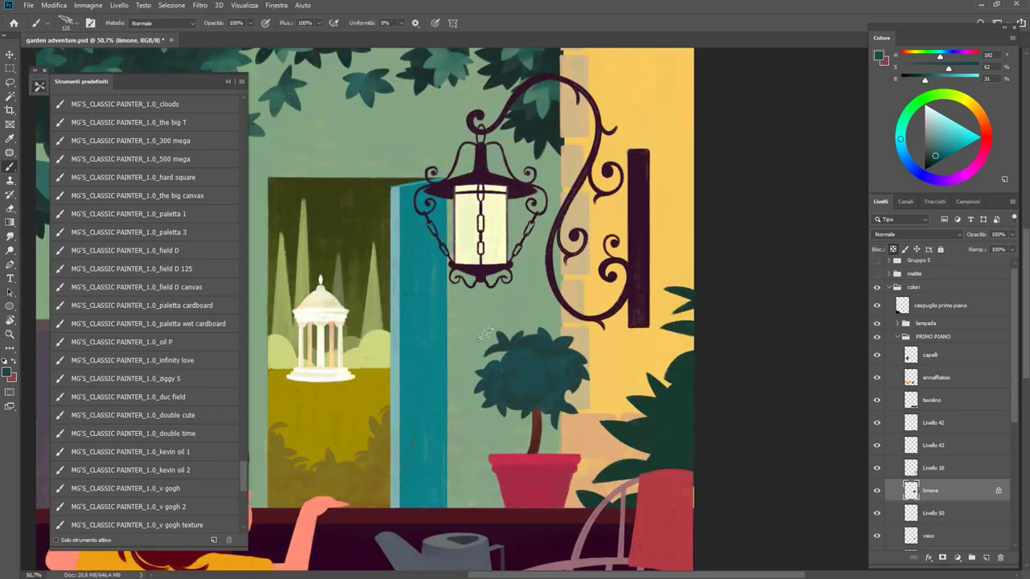
{"action": "scroll", "coordinate": [486, 333], "scroll_direction": "up", "scroll_amount": 2, "text": "alt"}
{"action": "left_click", "coordinate": [521, 346], "text": "alt"}
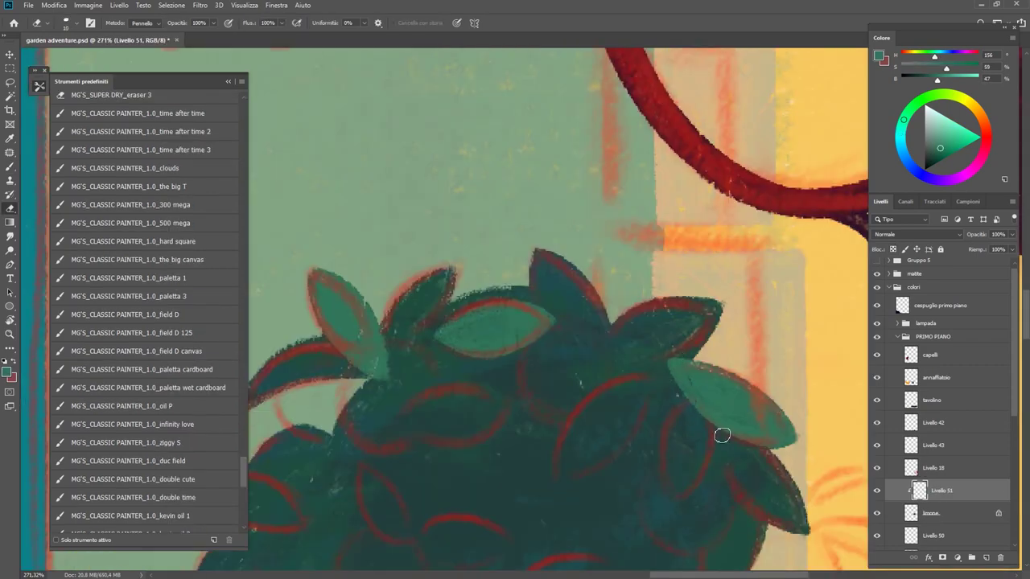
Step: Rotate the view sideways and trim the edge of a light leaf with the Eraser
{"action": "key", "text": "b"}
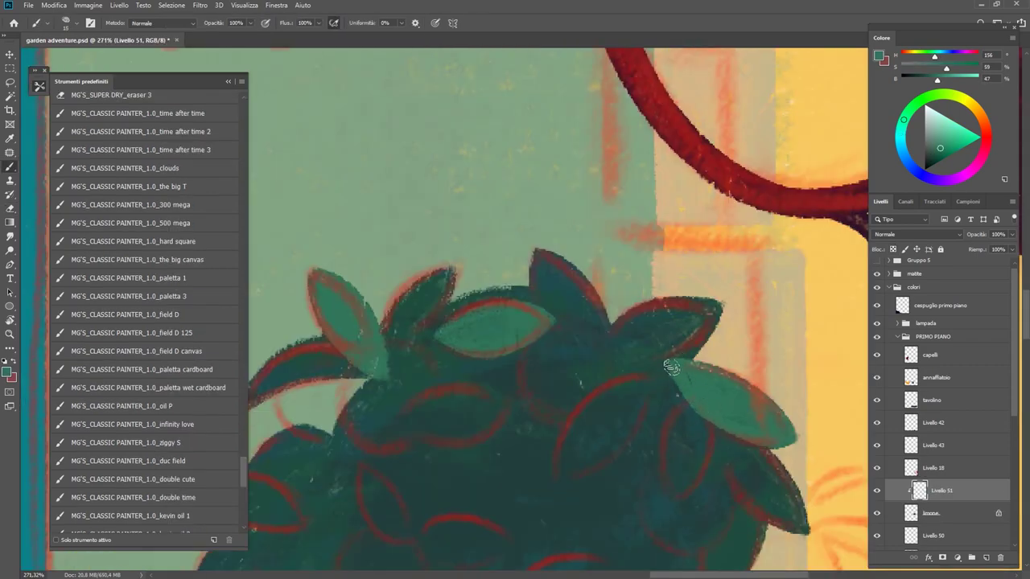
{"action": "key", "text": "e"}
{"action": "scroll", "coordinate": [716, 414], "scroll_direction": "up", "scroll_amount": 2, "text": "alt"}
{"action": "key", "text": "r"}
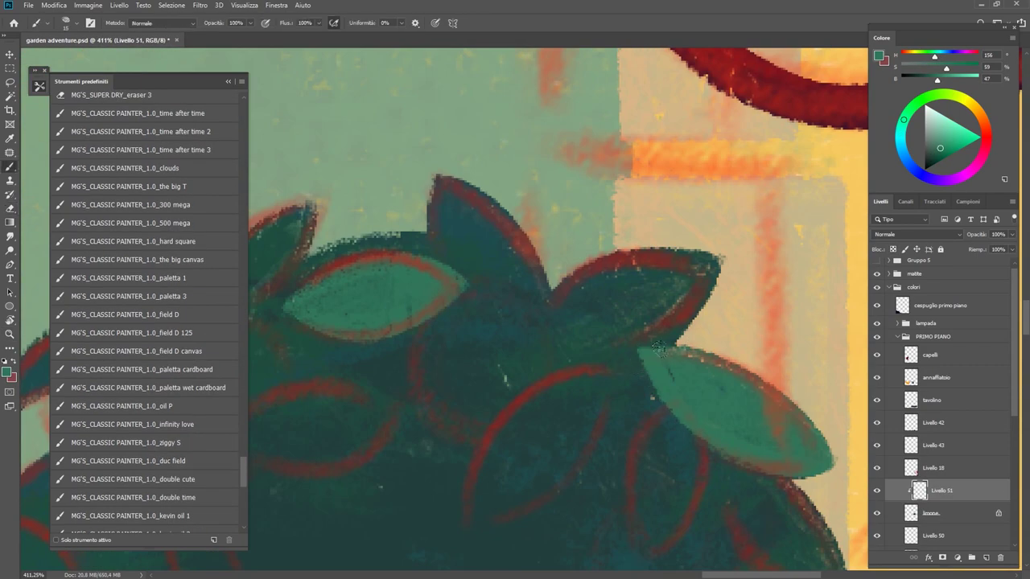
{"action": "scroll", "coordinate": [635, 364], "scroll_direction": "down", "scroll_amount": 2, "text": "alt"}
{"action": "left_click_drag", "start_coordinate": [406, 332], "coordinate": [523, 406]}
{"action": "key", "text": "e"}
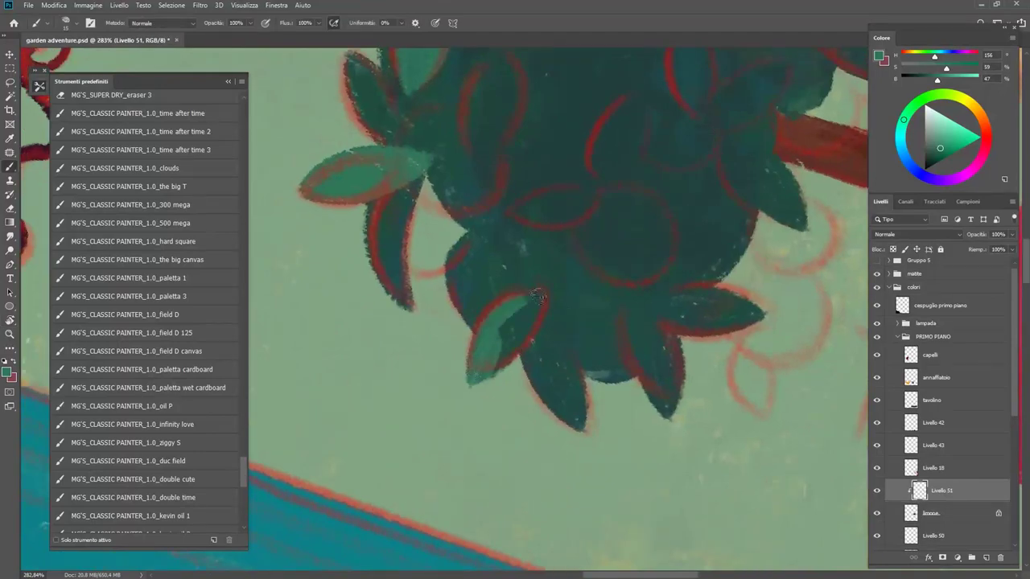
{"action": "mouse_move", "coordinate": [523, 310]}
{"action": "left_mouse_down"}
{"action": "mouse_move", "coordinate": [459, 379]}
{"action": "mouse_move", "coordinate": [535, 306]}
{"action": "left_mouse_up"}
Step: With the sketch lines visible, paint a lighter green leaf onto the foliage
{"action": "key", "text": "z"}
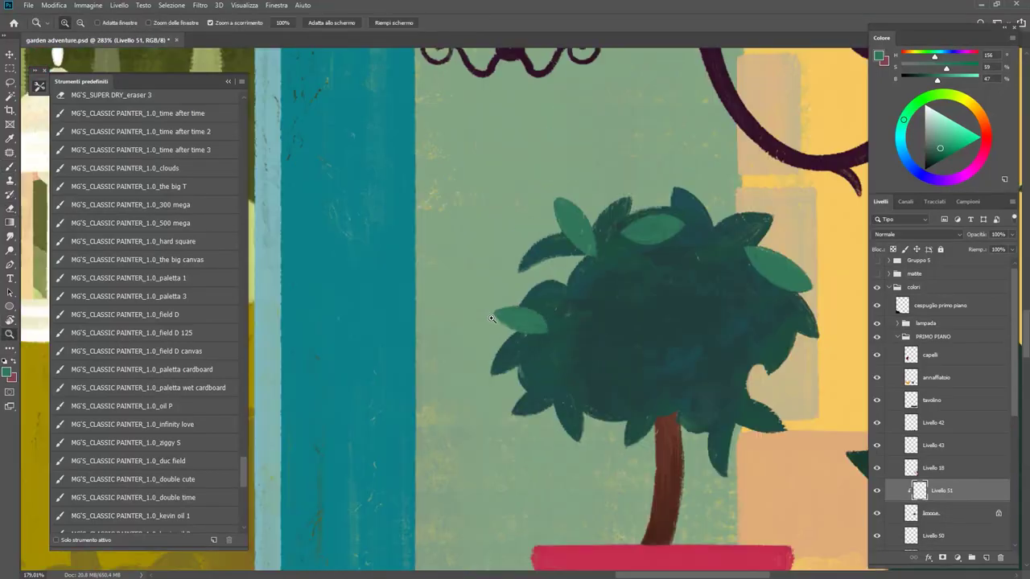
{"action": "scroll", "coordinate": [592, 322], "scroll_direction": "down", "scroll_amount": 3, "text": "alt"}
{"action": "scroll", "coordinate": [592, 322], "scroll_direction": "up", "scroll_amount": 3, "text": "alt"}
{"action": "left_click", "coordinate": [877, 273]}
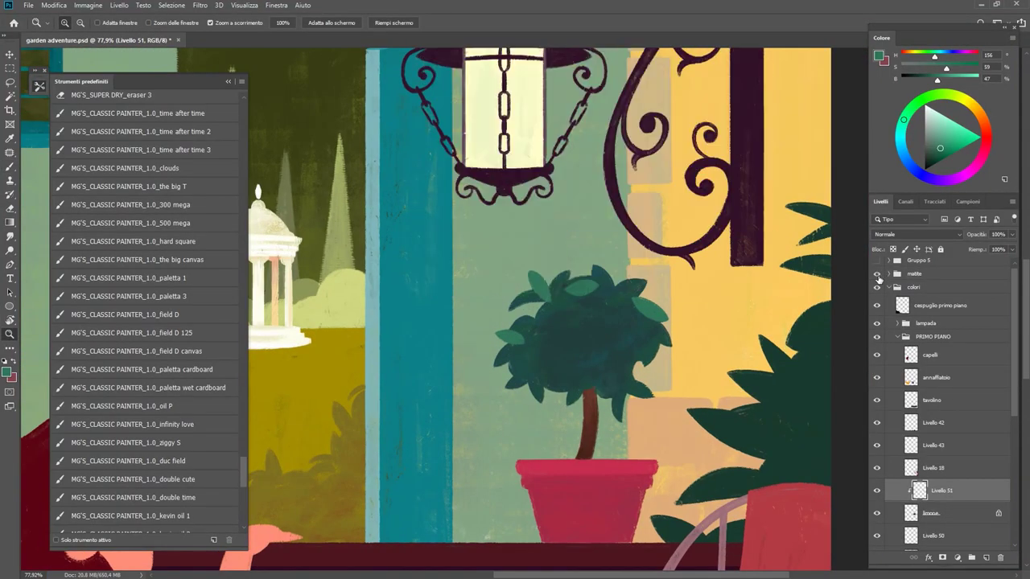
{"action": "key", "text": "r"}
{"action": "scroll", "coordinate": [627, 322], "scroll_direction": "up", "scroll_amount": 3, "text": "alt"}
{"action": "left_click_drag", "start_coordinate": [644, 290], "coordinate": [673, 338]}
{"action": "key", "text": "b"}
{"action": "mouse_move", "coordinate": [627, 314]}
{"action": "left_mouse_down"}
{"action": "mouse_move", "coordinate": [609, 320]}
{"action": "mouse_move", "coordinate": [646, 161]}
{"action": "left_mouse_up"}
Step: Paint more light green leaves across the crown and a first yellow lemon
{"action": "key", "text": "e"}
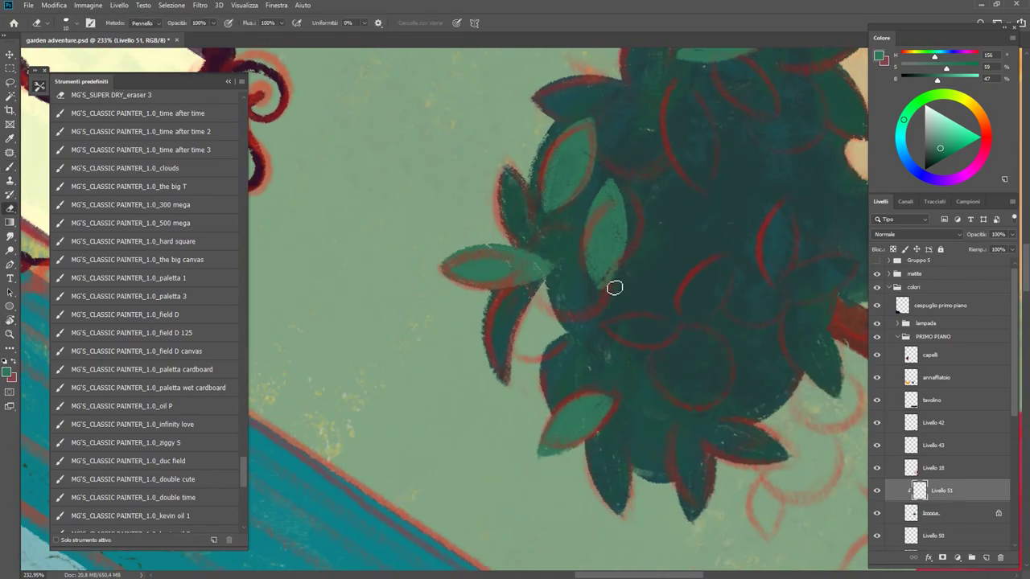
{"action": "scroll", "coordinate": [614, 287], "scroll_direction": "down", "scroll_amount": 5, "text": "alt"}
{"action": "scroll", "coordinate": [528, 299], "scroll_direction": "up", "scroll_amount": 5, "text": "alt"}
{"action": "key", "text": "b"}
{"action": "mouse_move", "coordinate": [529, 298]}
{"action": "left_mouse_down"}
{"action": "mouse_move", "coordinate": [701, 281]}
{"action": "mouse_move", "coordinate": [685, 276]}
{"action": "mouse_move", "coordinate": [705, 232]}
{"action": "left_mouse_up"}
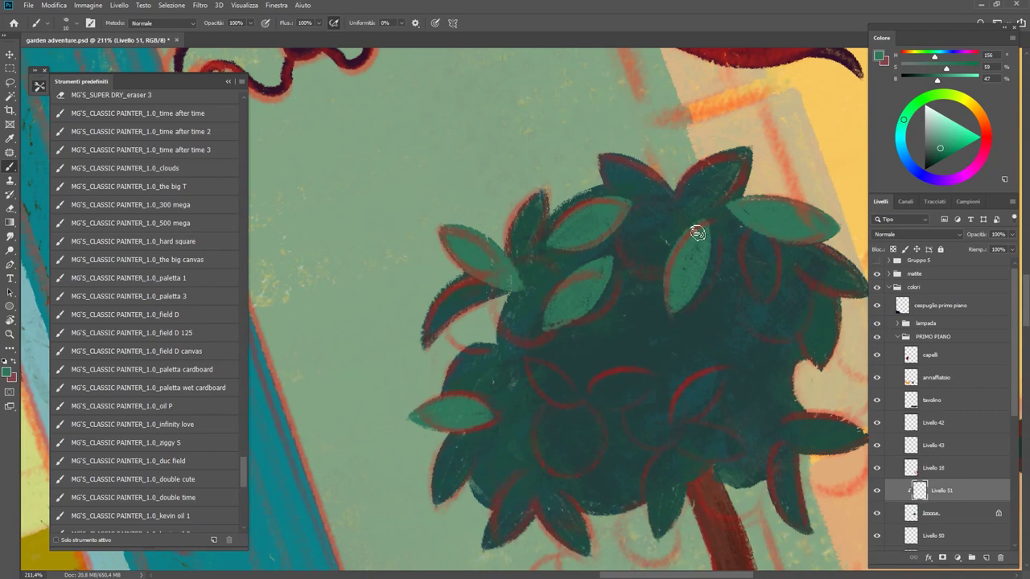
{"action": "scroll", "coordinate": [563, 338], "scroll_direction": "down", "scroll_amount": 5, "text": "alt"}
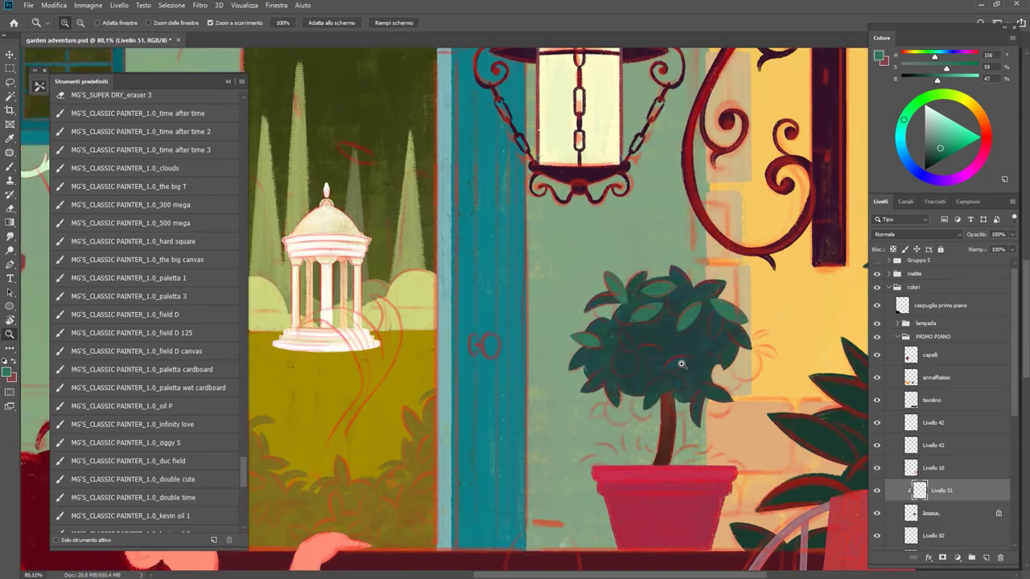
{"action": "scroll", "coordinate": [453, 426], "scroll_direction": "up", "scroll_amount": 5, "text": "alt"}
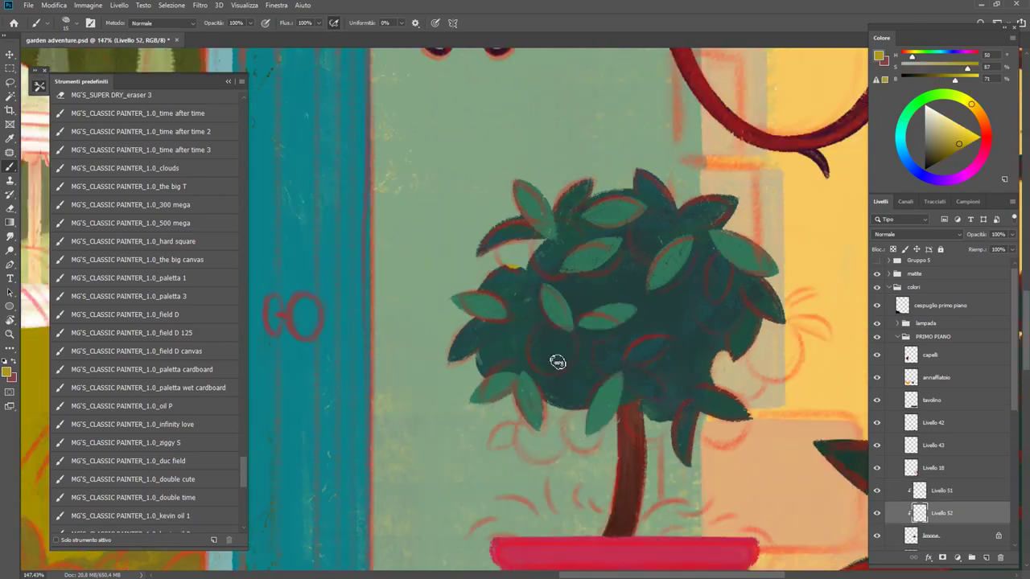
{"action": "mouse_move", "coordinate": [557, 362]}
{"action": "left_mouse_down"}
{"action": "mouse_move", "coordinate": [552, 349]}
{"action": "mouse_move", "coordinate": [548, 359]}
{"action": "left_mouse_up"}
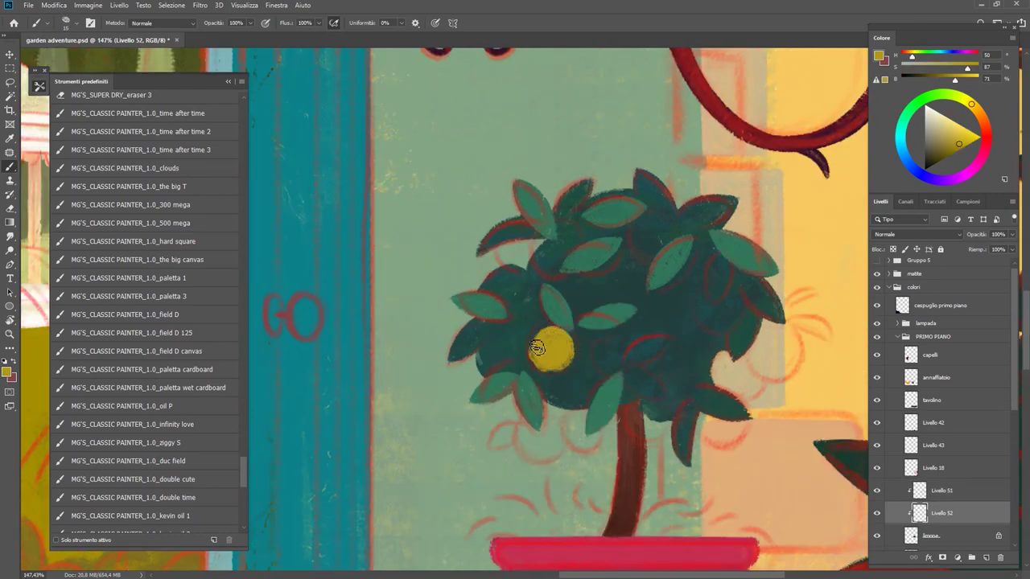
Step: Paint lemons at the tree's right edge and below the foliage, undoing a stray green leaf
{"action": "scroll", "coordinate": [568, 352], "scroll_direction": "down", "scroll_amount": 5, "text": "alt"}
{"action": "scroll", "coordinate": [547, 342], "scroll_direction": "up", "scroll_amount": 7, "text": "alt"}
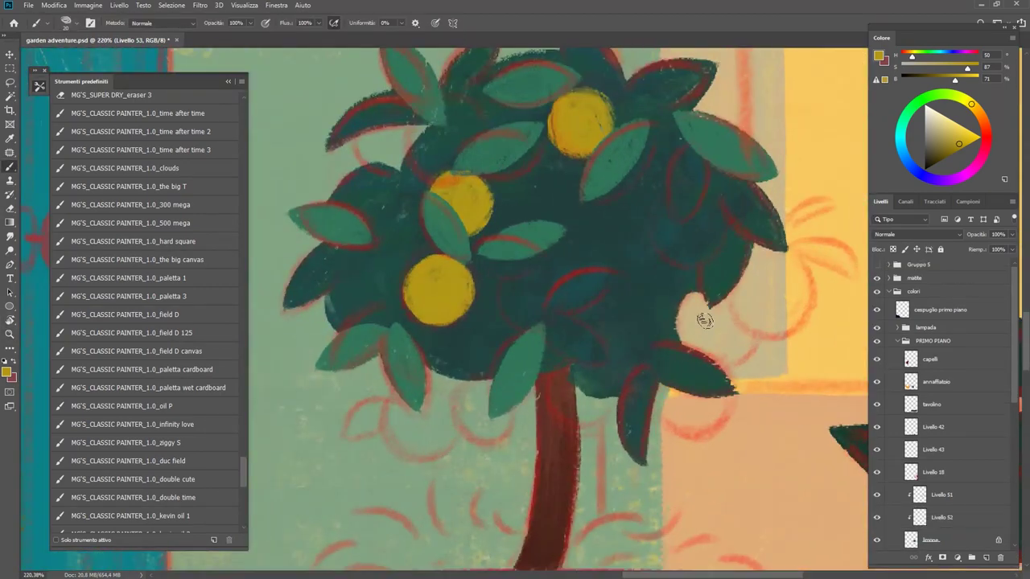
{"action": "mouse_move", "coordinate": [692, 322]}
{"action": "left_mouse_down"}
{"action": "mouse_move", "coordinate": [732, 306]}
{"action": "mouse_move", "coordinate": [724, 354]}
{"action": "mouse_move", "coordinate": [683, 304]}
{"action": "left_mouse_up"}
{"action": "mouse_move", "coordinate": [558, 400]}
{"action": "left_mouse_down"}
{"action": "mouse_move", "coordinate": [565, 370]}
{"action": "mouse_move", "coordinate": [589, 360]}
{"action": "left_mouse_up"}
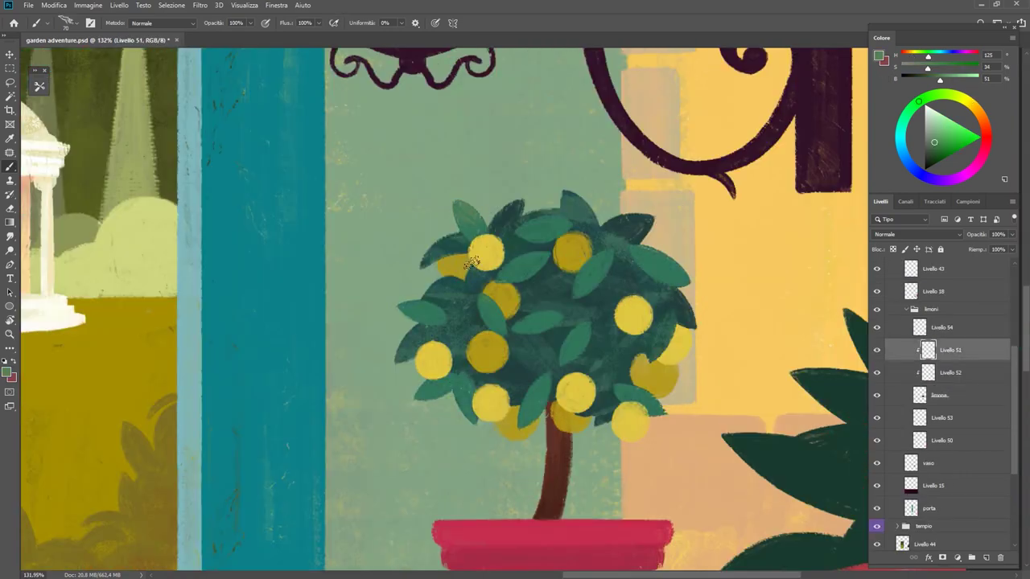
{"action": "left_click_drag", "start_coordinate": [563, 197], "coordinate": [604, 241]}
{"action": "key", "text": "ctrl+z"}
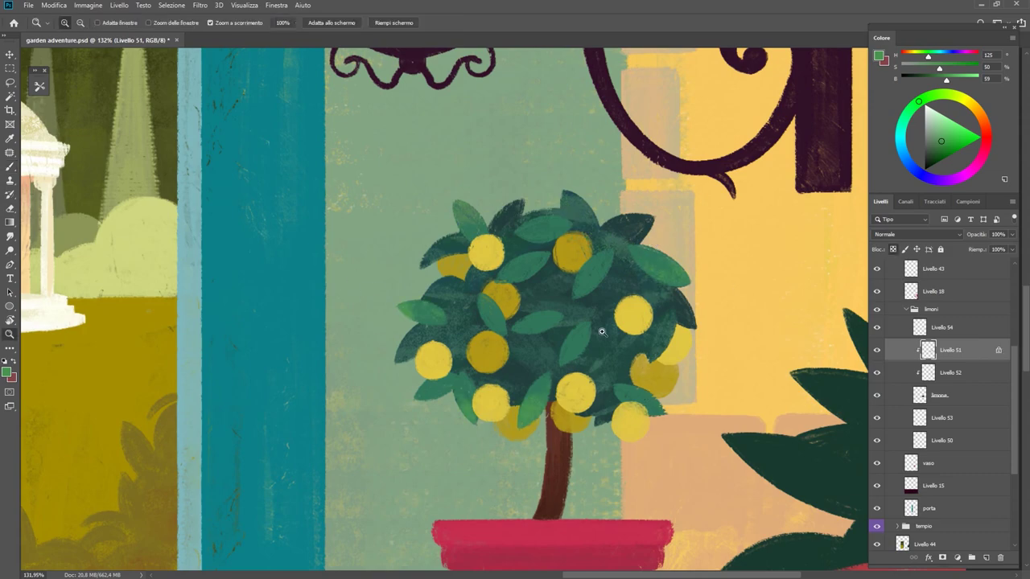
Step: Sample a dark foliage green and zoom in on the lemon tree
{"action": "scroll", "coordinate": [523, 278], "scroll_direction": "down", "scroll_amount": 3}
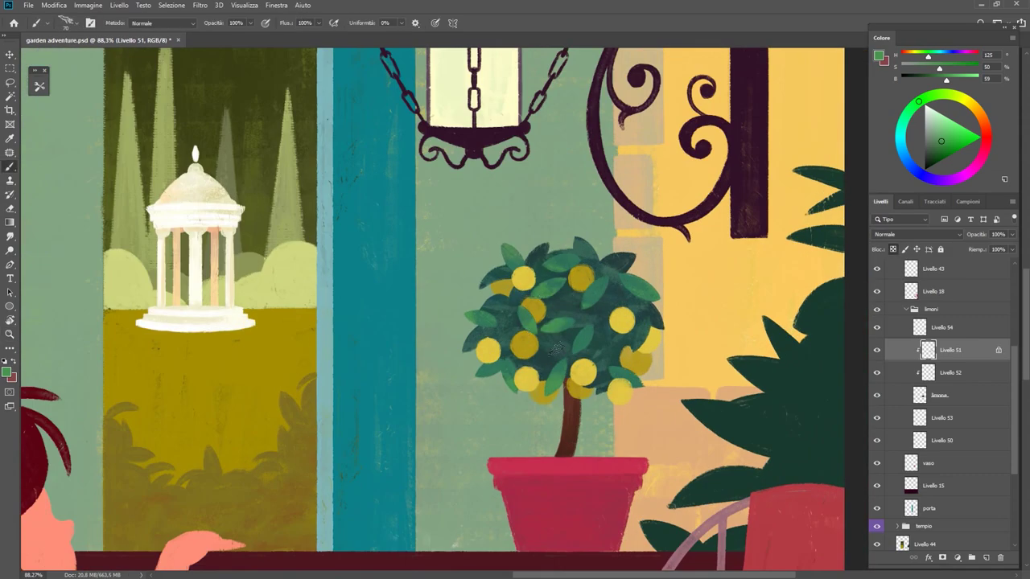
{"action": "scroll", "coordinate": [635, 371], "scroll_direction": "down", "scroll_amount": 3}
{"action": "scroll", "coordinate": [635, 371], "scroll_direction": "up", "scroll_amount": 2}
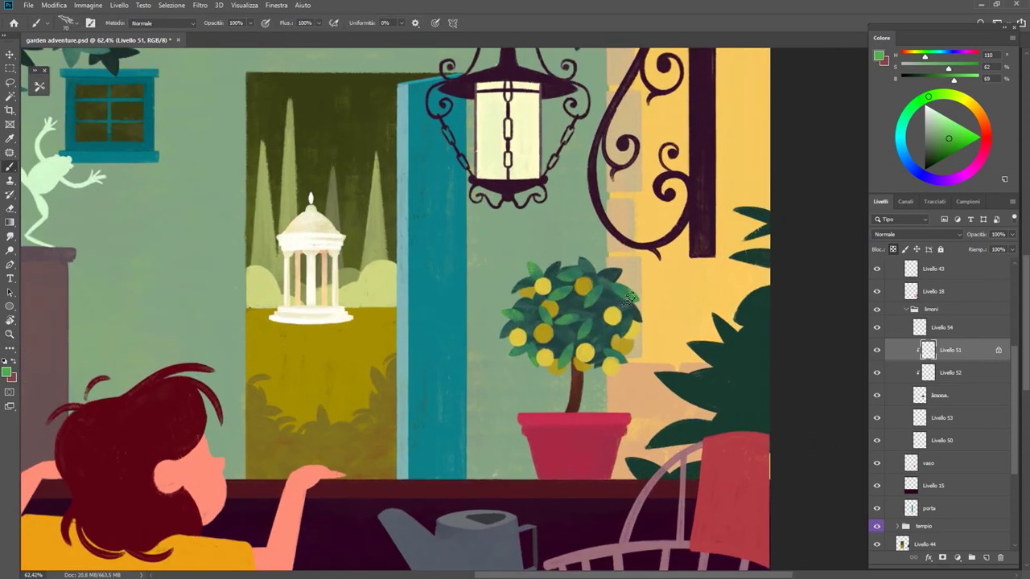
{"action": "scroll", "coordinate": [619, 303], "scroll_direction": "up", "scroll_amount": 3}
{"action": "scroll", "coordinate": [619, 304], "scroll_direction": "down", "scroll_amount": 2}
{"action": "scroll", "coordinate": [644, 185], "scroll_direction": "up", "scroll_amount": 3}
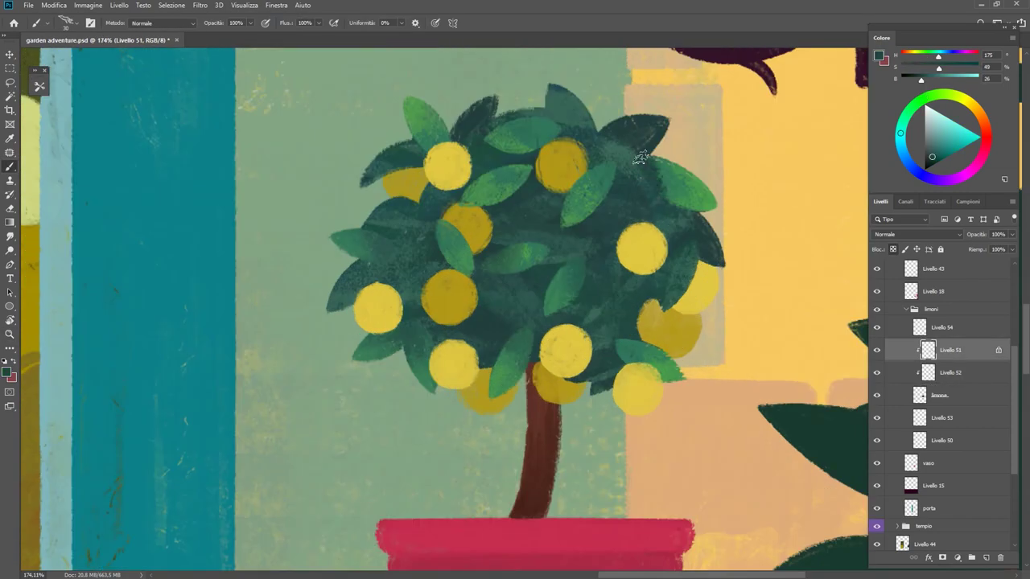
{"action": "left_click", "coordinate": [688, 200], "text": "alt"}
{"action": "key", "text": "z"}
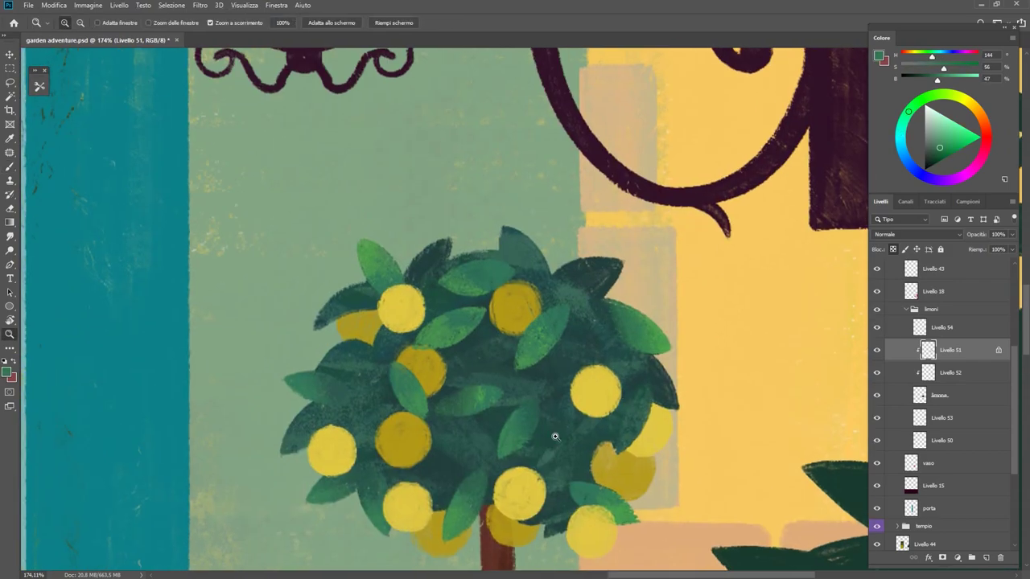
{"action": "scroll", "coordinate": [546, 397], "scroll_direction": "down", "scroll_amount": 3}
{"action": "scroll", "coordinate": [545, 397], "scroll_direction": "up", "scroll_amount": 2}
{"action": "key", "text": "b"}
{"action": "left_click", "coordinate": [550, 324], "text": "alt"}
Step: Rotate the view a quarter turn and sample several lighter and darker leaf greens
{"action": "left_click", "coordinate": [532, 330], "text": "alt"}
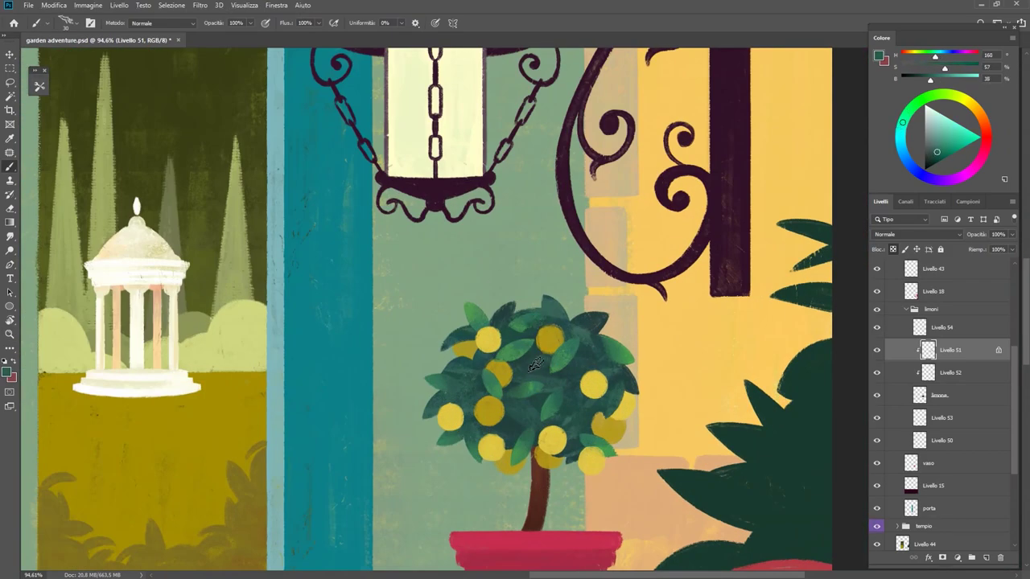
{"action": "key", "text": "ctrl+alt+r"}
{"action": "scroll", "coordinate": [562, 316], "scroll_direction": "up", "scroll_amount": 2}
{"action": "left_click", "coordinate": [545, 341], "text": "alt"}
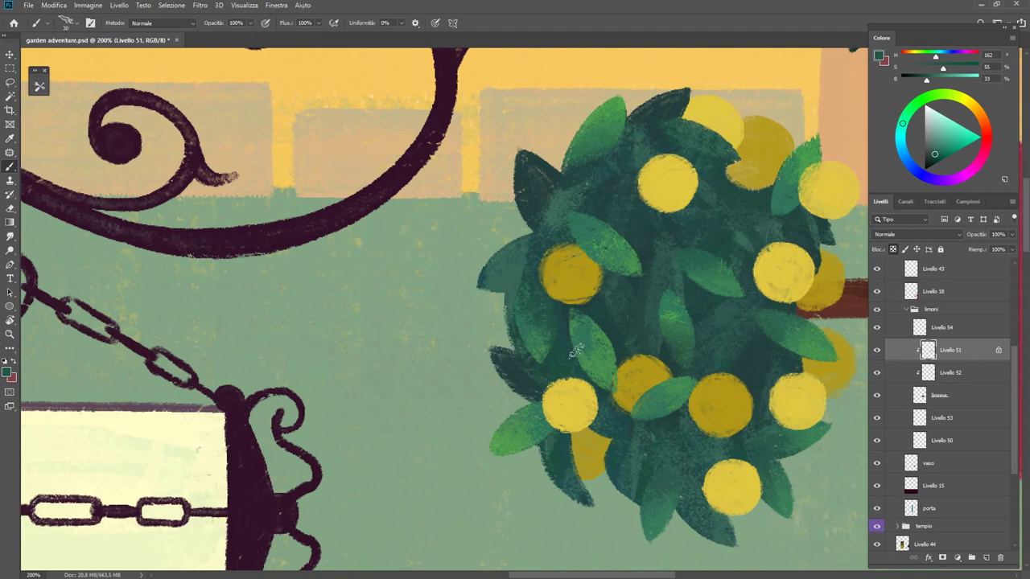
{"action": "scroll", "coordinate": [576, 349], "scroll_direction": "down", "scroll_amount": 2}
{"action": "left_click", "coordinate": [460, 354], "text": "alt"}
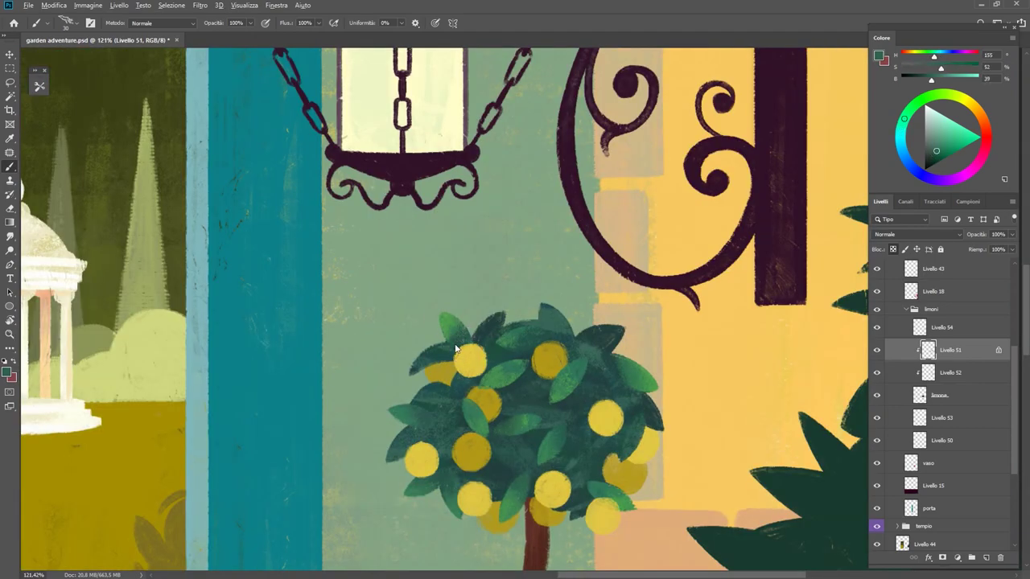
{"action": "left_click", "coordinate": [447, 335], "text": "alt"}
{"action": "left_click", "coordinate": [463, 330], "text": "alt"}
Step: Make Livello 52 the active layer and pick up the lemon yellow
{"action": "key", "text": "z"}
{"action": "scroll", "coordinate": [489, 394], "scroll_direction": "down", "scroll_amount": 3}
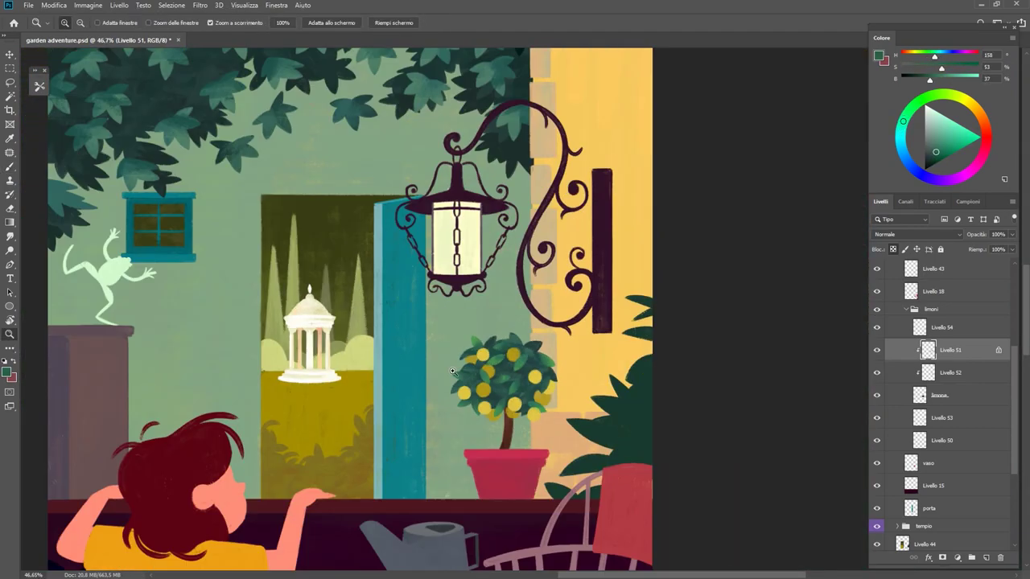
{"action": "scroll", "coordinate": [491, 416], "scroll_direction": "up", "scroll_amount": 2}
{"action": "left_click", "coordinate": [922, 376]}
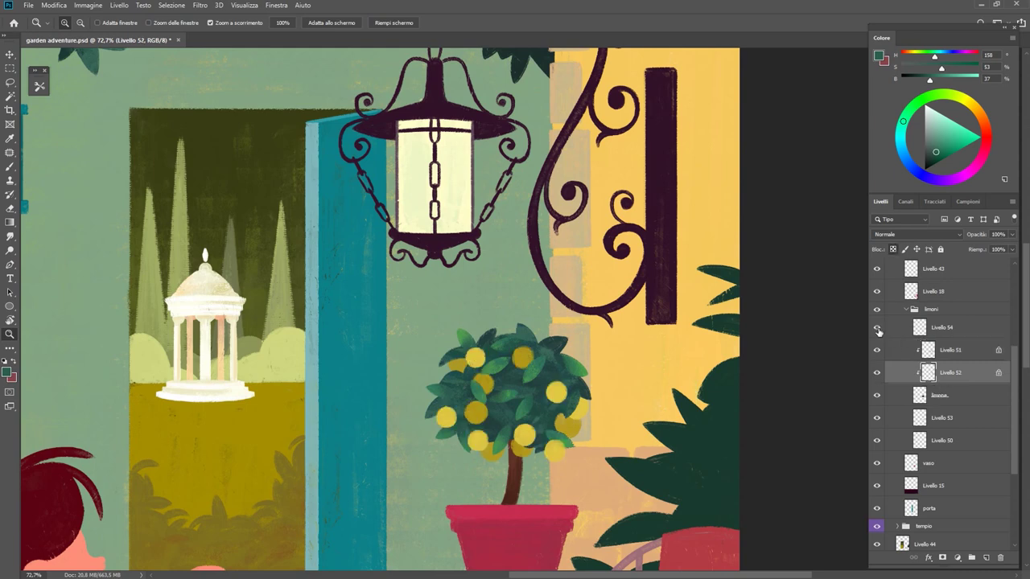
{"action": "scroll", "coordinate": [525, 472], "scroll_direction": "up", "scroll_amount": 3}
{"action": "key", "text": "b"}
{"action": "left_click", "coordinate": [521, 274], "text": "alt"}
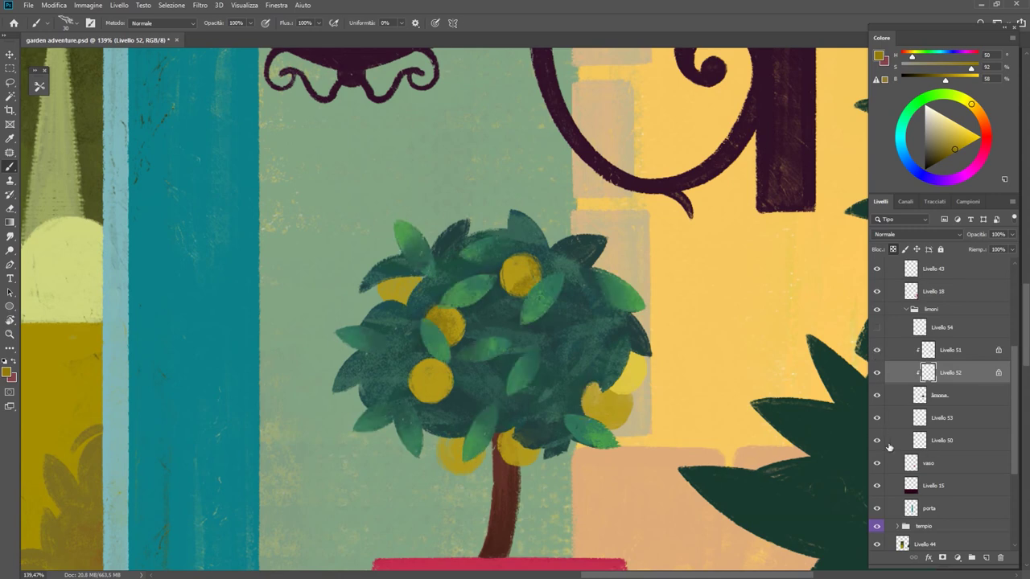
Step: Switch to Livello 53, resample the lemon yellow and zoom back in on the tree
{"action": "left_click", "coordinate": [918, 420]}
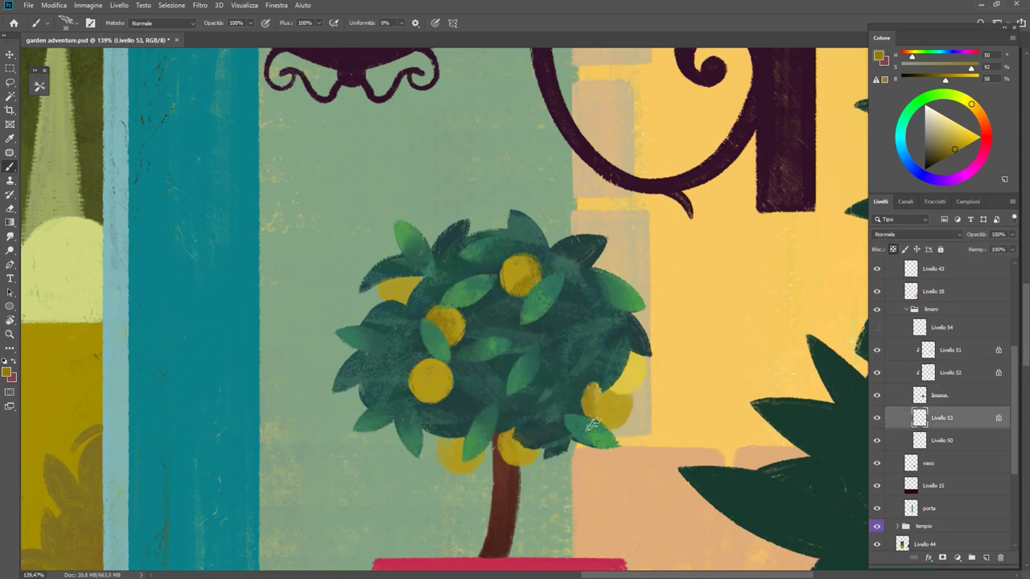
{"action": "left_click", "coordinate": [617, 405], "text": "alt"}
{"action": "left_click", "coordinate": [527, 451], "text": "alt"}
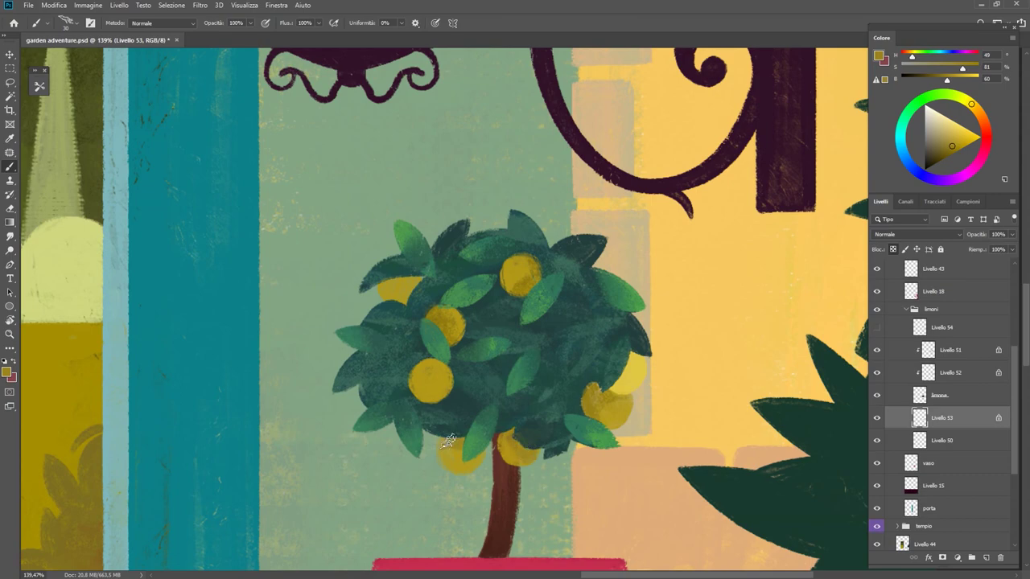
{"action": "scroll", "coordinate": [466, 470], "scroll_direction": "down", "scroll_amount": 5}
{"action": "scroll", "coordinate": [467, 459], "scroll_direction": "up", "scroll_amount": 4}
{"action": "scroll", "coordinate": [468, 447], "scroll_direction": "up", "scroll_amount": 2}
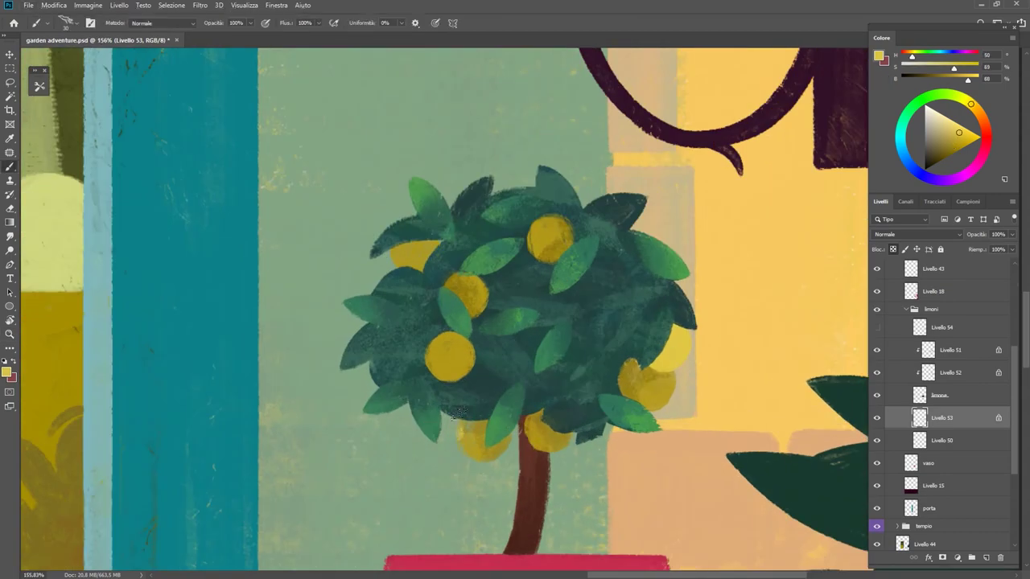
{"action": "left_click", "coordinate": [469, 440], "text": "alt"}
{"action": "scroll", "coordinate": [475, 451], "scroll_direction": "down", "scroll_amount": 5}
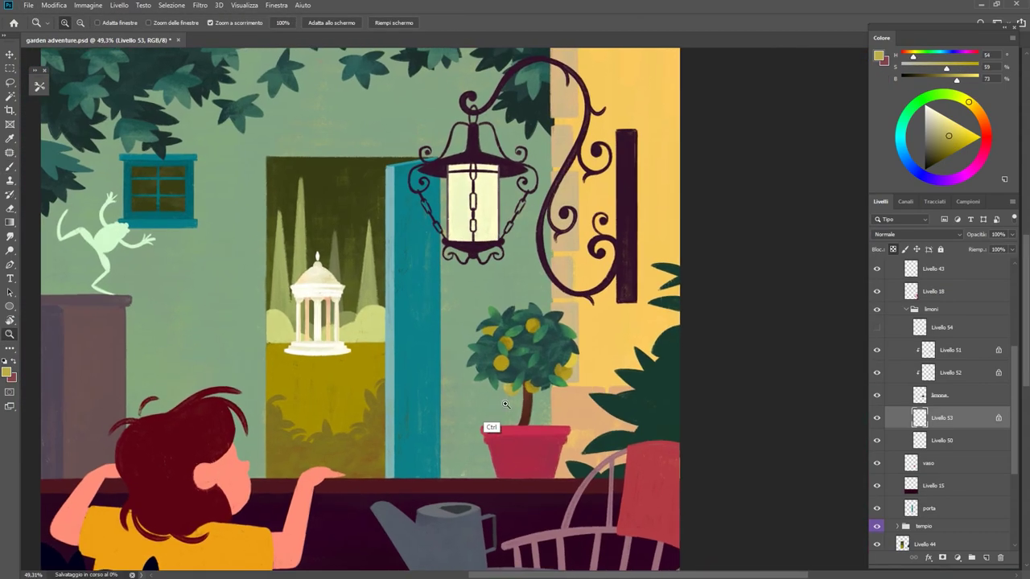
{"action": "scroll", "coordinate": [591, 396], "scroll_direction": "up", "scroll_amount": 4}
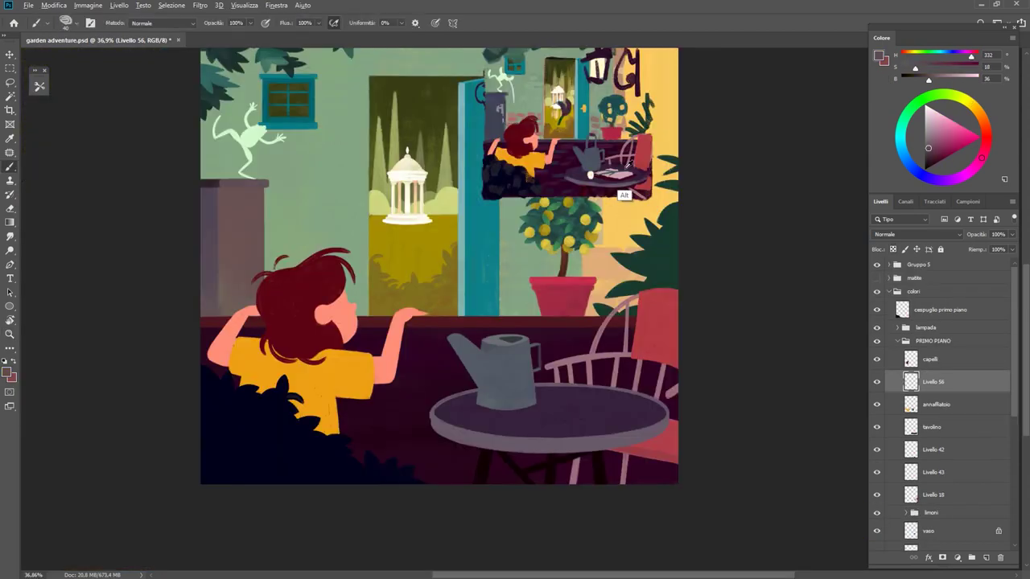
Step: Sample a light pink and draw the book outline path with the Pen tool
{"action": "left_click", "coordinate": [615, 187], "text": "alt"}
{"action": "scroll", "coordinate": [532, 419], "scroll_direction": "up", "scroll_amount": 4}
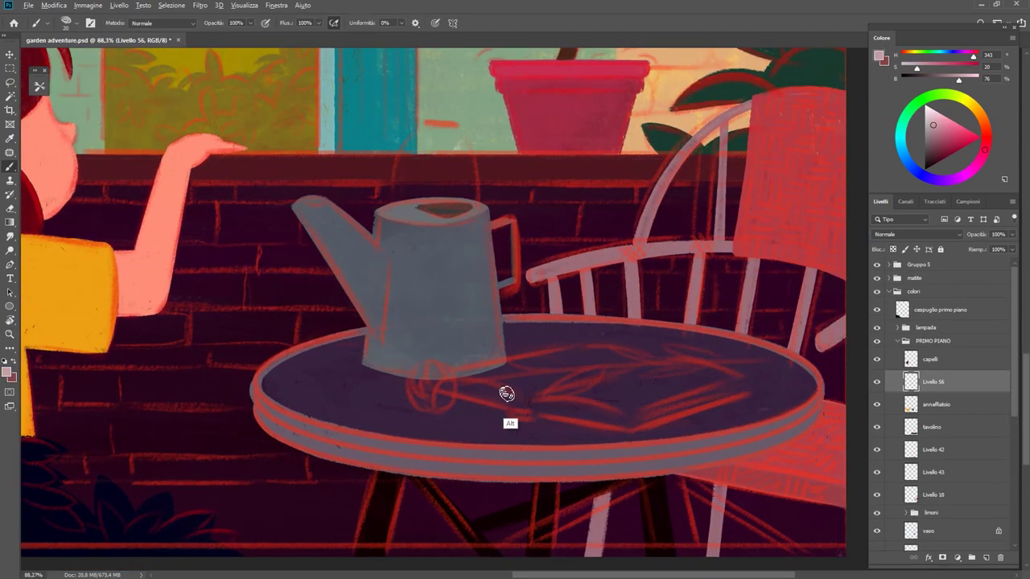
{"action": "key", "text": "p"}
{"action": "left_click", "coordinate": [444, 375]}
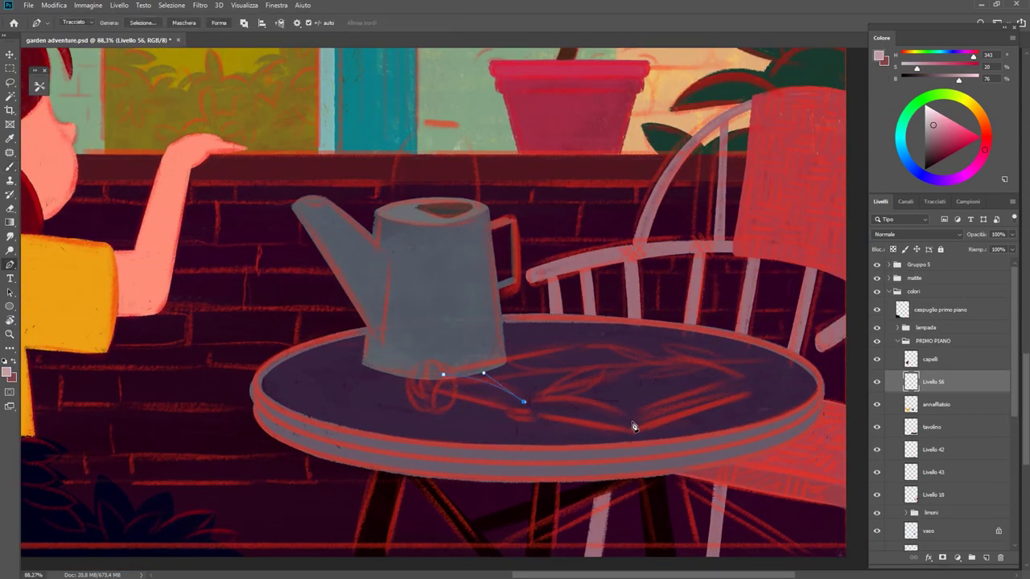
{"action": "key", "text": "b"}
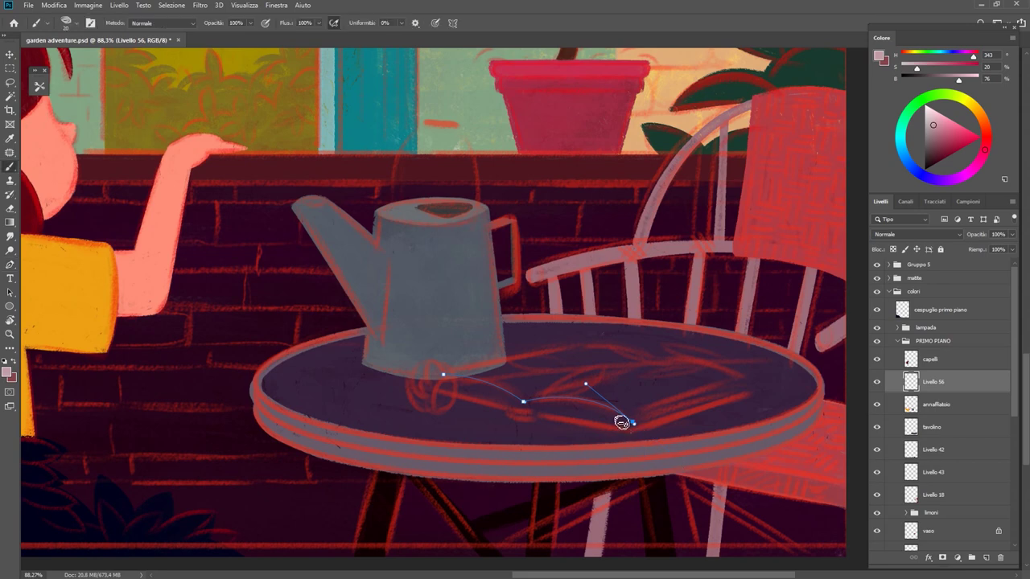
{"action": "key", "text": "p"}
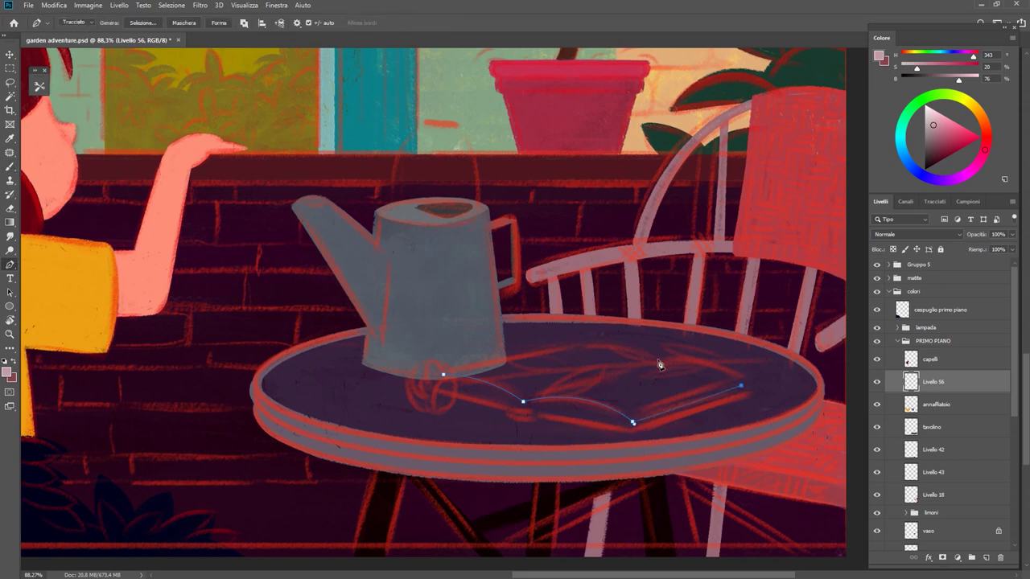
Step: Stroke the book path in pink via Traccia tracciato and brush pink inside it
{"action": "right_click", "coordinate": [528, 302]}
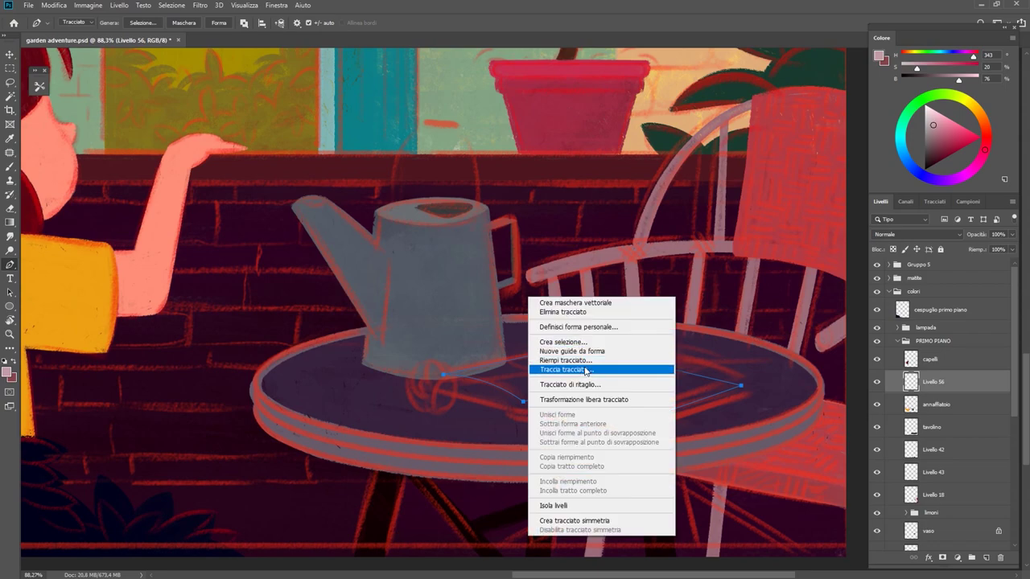
{"action": "left_click", "coordinate": [579, 368]}
{"action": "key", "text": "b"}
{"action": "mouse_move", "coordinate": [587, 362]}
{"action": "left_mouse_down"}
{"action": "mouse_move", "coordinate": [616, 386]}
{"action": "mouse_move", "coordinate": [651, 388]}
{"action": "left_mouse_up"}
Step: Hide the sketch and brush pink across the book shape on Livello 56
{"action": "left_click", "coordinate": [877, 279]}
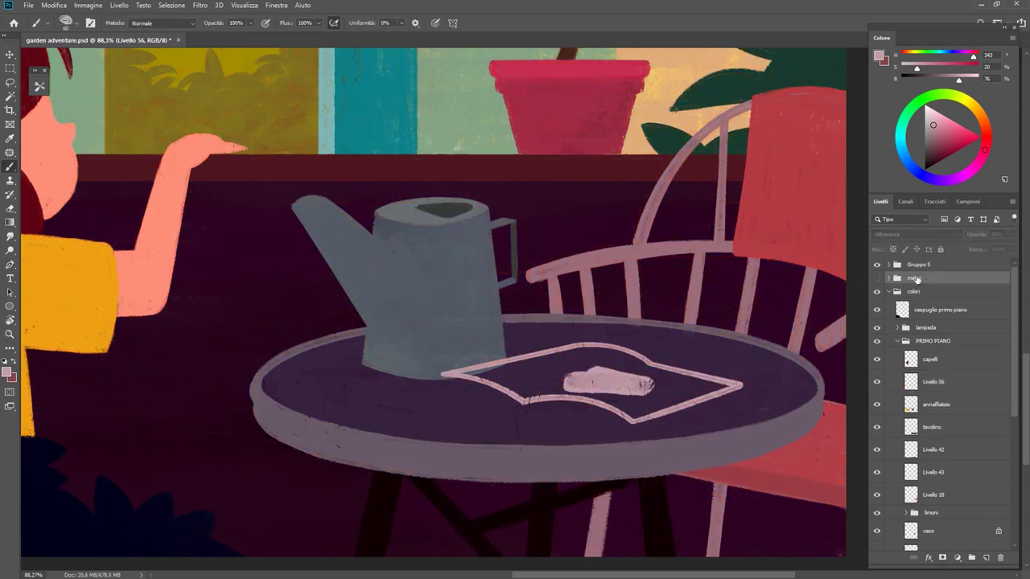
{"action": "left_click", "coordinate": [934, 381]}
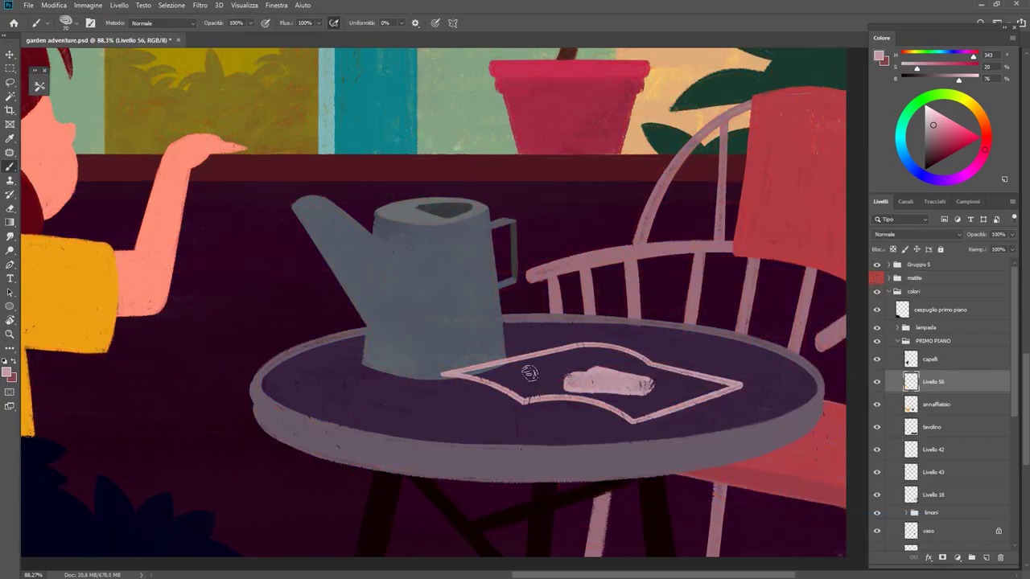
{"action": "mouse_move", "coordinate": [526, 363]}
{"action": "left_mouse_down"}
{"action": "mouse_move", "coordinate": [644, 366]}
{"action": "mouse_move", "coordinate": [595, 394]}
{"action": "mouse_move", "coordinate": [636, 408]}
{"action": "mouse_move", "coordinate": [700, 379]}
{"action": "mouse_move", "coordinate": [632, 414]}
{"action": "mouse_move", "coordinate": [684, 394]}
{"action": "mouse_move", "coordinate": [474, 375]}
{"action": "mouse_move", "coordinate": [528, 393]}
{"action": "mouse_move", "coordinate": [510, 361]}
{"action": "mouse_move", "coordinate": [573, 355]}
{"action": "left_mouse_up"}
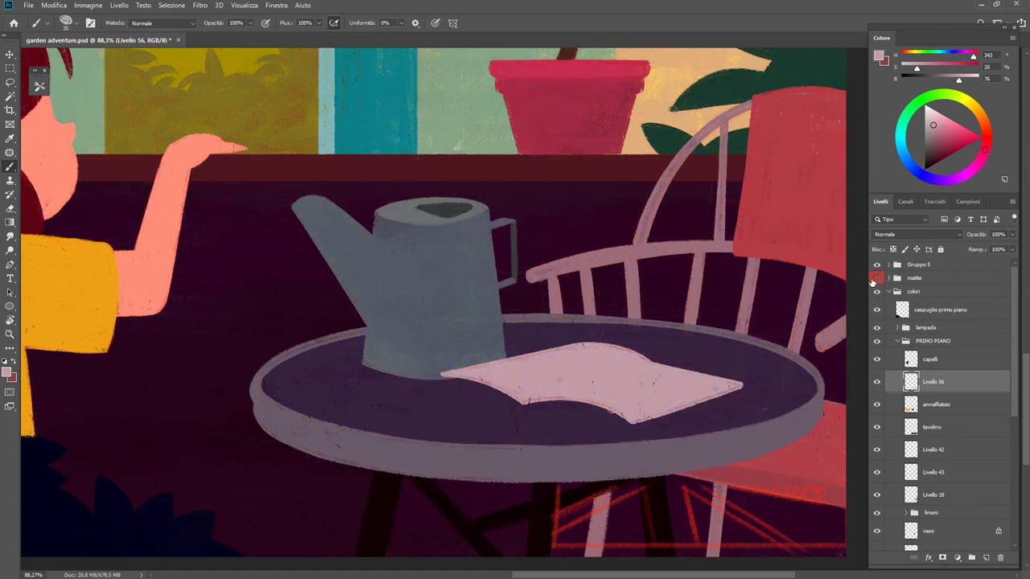
{"action": "left_click_drag", "start_coordinate": [583, 412], "coordinate": [521, 398]}
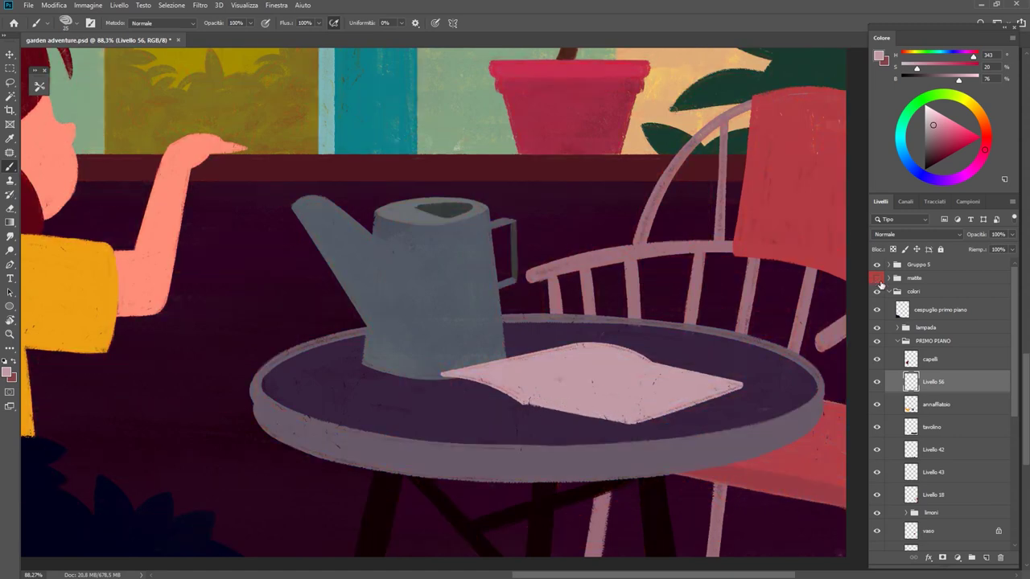
Step: Show the sketch again and cover the gaps at the book's right and left tips
{"action": "left_click", "coordinate": [877, 278]}
{"action": "scroll", "coordinate": [667, 380], "scroll_direction": "up", "scroll_amount": 3}
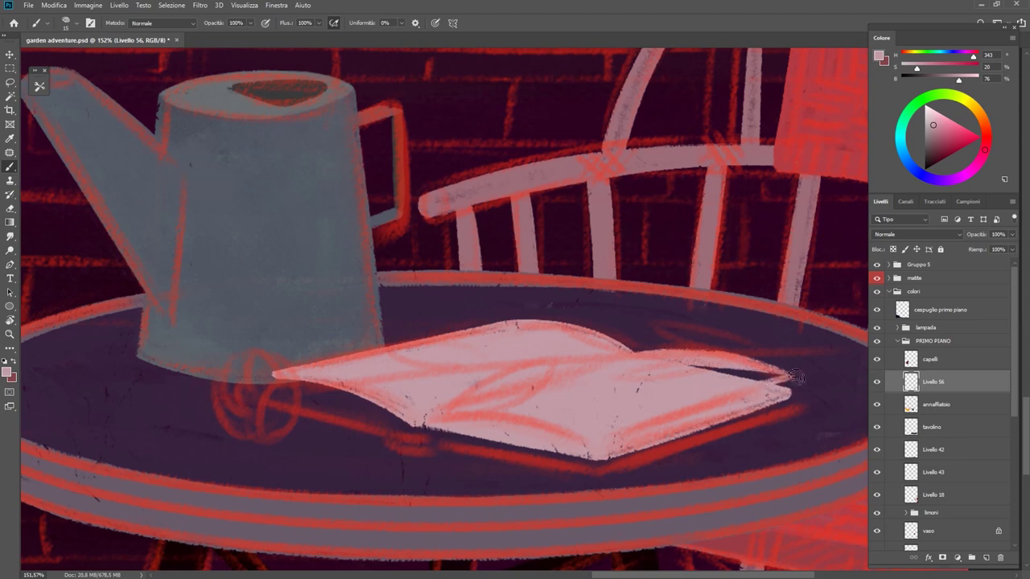
{"action": "left_click_drag", "start_coordinate": [795, 377], "coordinate": [730, 378]}
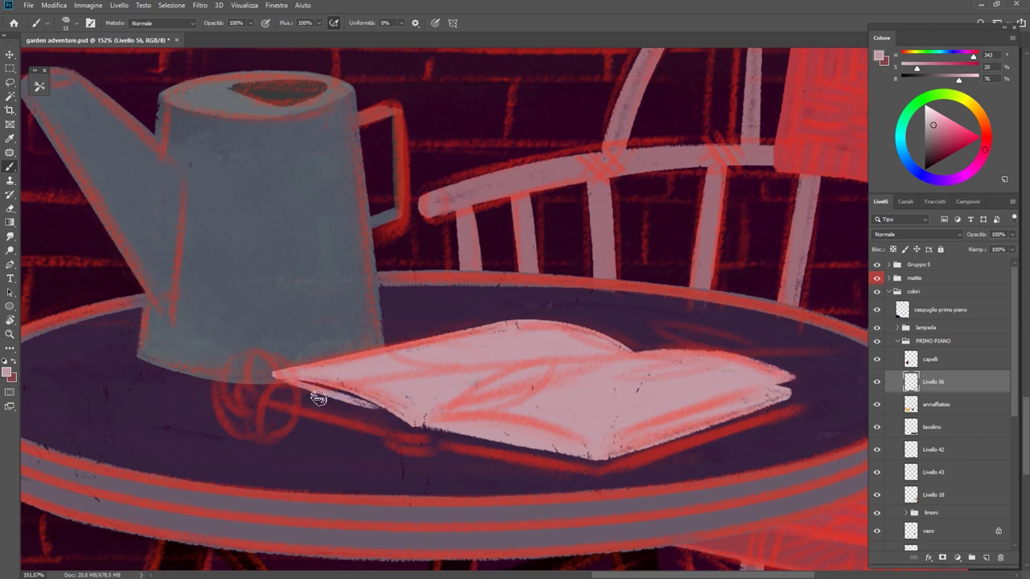
{"action": "mouse_move", "coordinate": [314, 392]}
{"action": "left_mouse_down"}
{"action": "mouse_move", "coordinate": [289, 393]}
{"action": "mouse_move", "coordinate": [321, 384]}
{"action": "mouse_move", "coordinate": [361, 400]}
{"action": "left_mouse_up"}
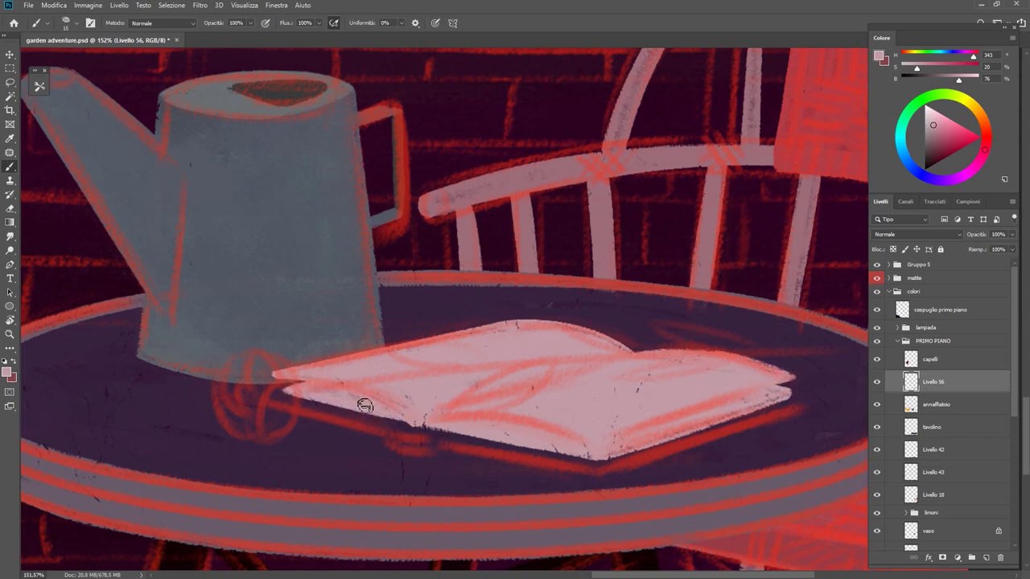
{"action": "key", "text": "e"}
{"action": "key", "text": "z"}
{"action": "key", "text": "ctrl+0"}
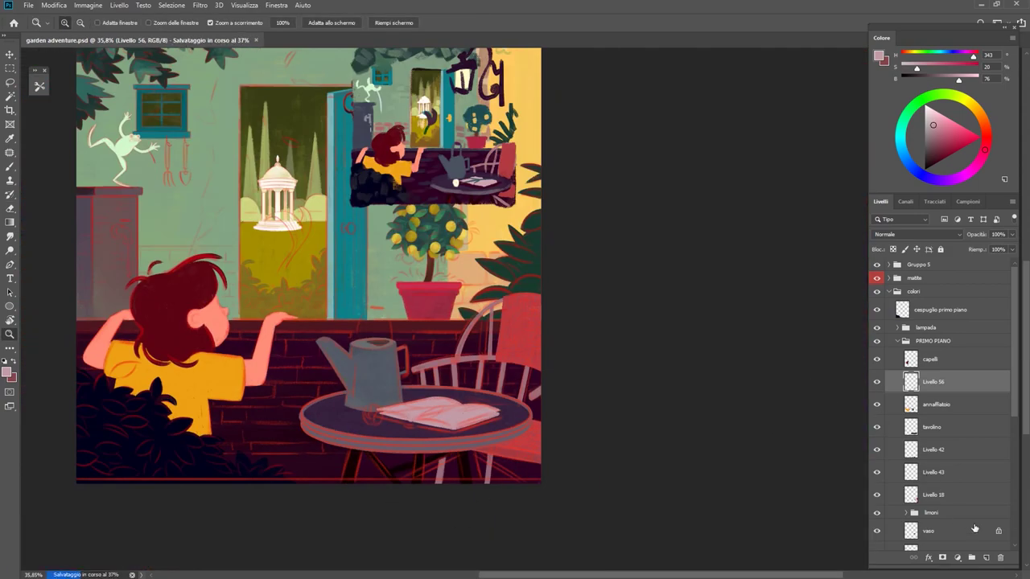
Step: Paint a dark red cover beneath the book on new layer Livello 57
{"action": "left_click", "coordinate": [985, 558], "text": "ctrl"}
{"action": "scroll", "coordinate": [505, 228], "scroll_direction": "up", "scroll_amount": 5}
{"action": "scroll", "coordinate": [505, 228], "scroll_direction": "down", "scroll_amount": 5}
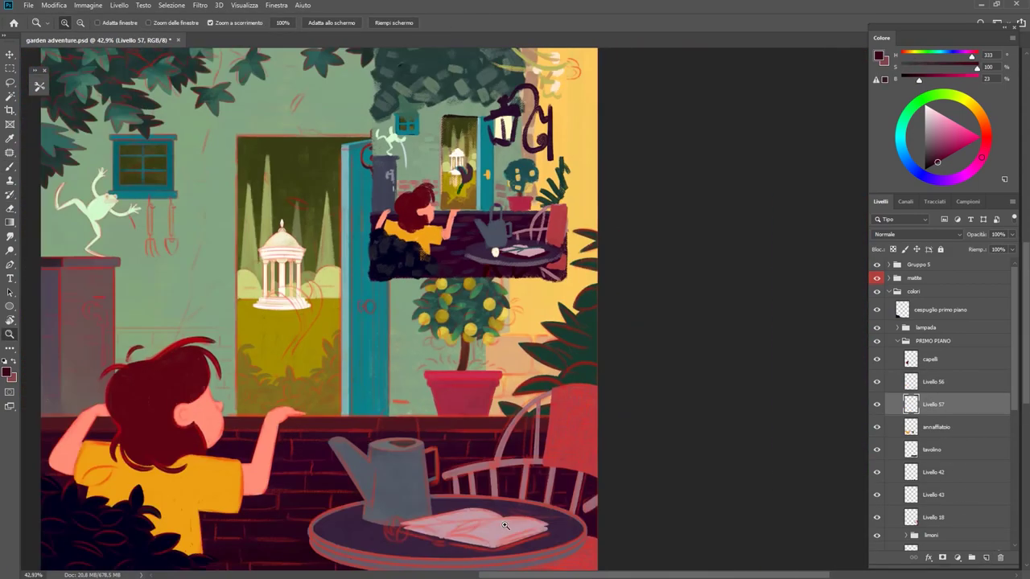
{"action": "scroll", "coordinate": [474, 523], "scroll_direction": "up", "scroll_amount": 5}
{"action": "key", "text": "b"}
{"action": "mouse_move", "coordinate": [474, 376]}
{"action": "left_mouse_down"}
{"action": "mouse_move", "coordinate": [493, 372]}
{"action": "mouse_move", "coordinate": [384, 367]}
{"action": "mouse_move", "coordinate": [563, 406]}
{"action": "left_mouse_up"}
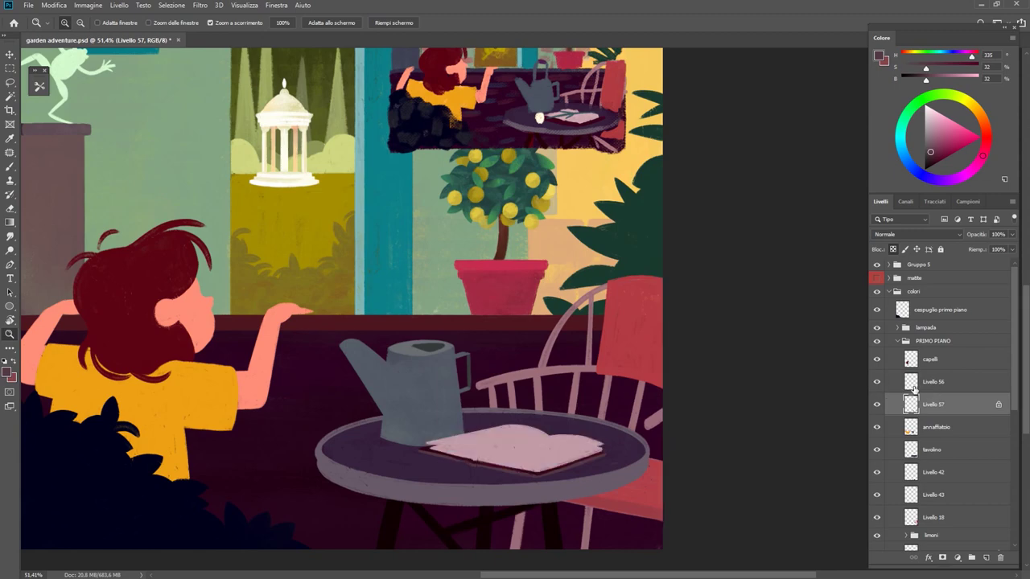
Step: Lock Livello 56 transparency and darken the book's lower edge in a tilted view
{"action": "left_click", "coordinate": [914, 388]}
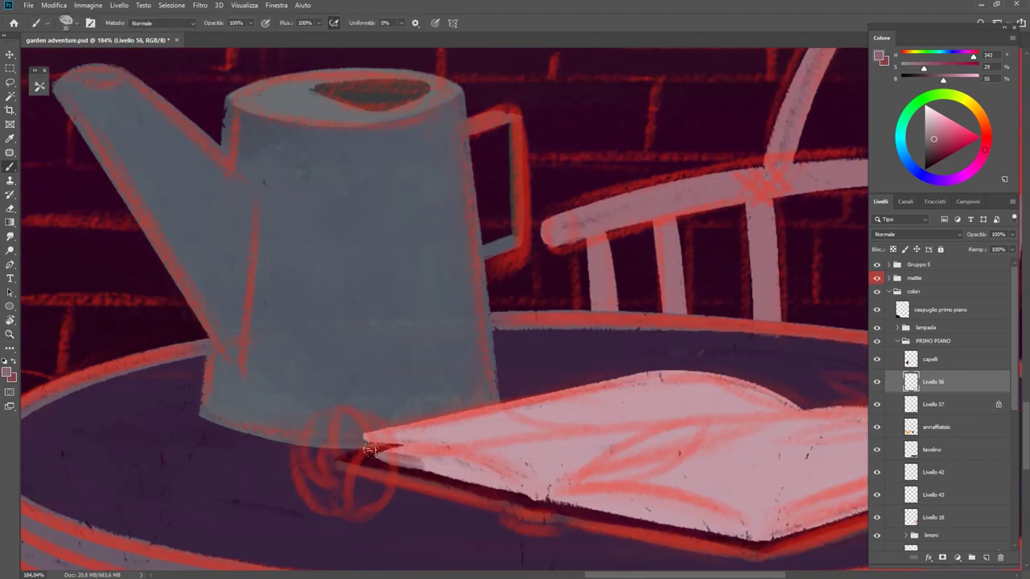
{"action": "key", "text": "slash"}
{"action": "left_click_drag", "start_coordinate": [370, 450], "coordinate": [470, 471]}
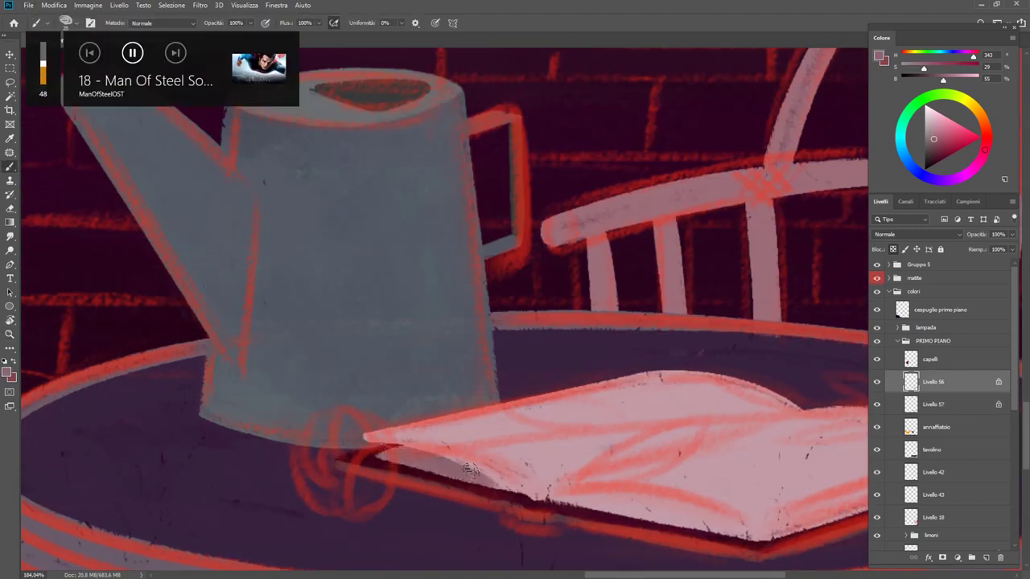
{"action": "left_click_drag", "start_coordinate": [527, 495], "coordinate": [390, 471]}
{"action": "key", "text": "r"}
{"action": "mouse_move", "coordinate": [395, 524]}
{"action": "left_mouse_down"}
{"action": "mouse_move", "coordinate": [524, 516]}
{"action": "mouse_move", "coordinate": [502, 499]}
{"action": "left_mouse_up"}
{"action": "mouse_move", "coordinate": [503, 499]}
{"action": "left_mouse_down"}
{"action": "mouse_move", "coordinate": [567, 427]}
{"action": "mouse_move", "coordinate": [622, 389]}
{"action": "left_mouse_up"}
{"action": "left_click_drag", "start_coordinate": [570, 429], "coordinate": [658, 148]}
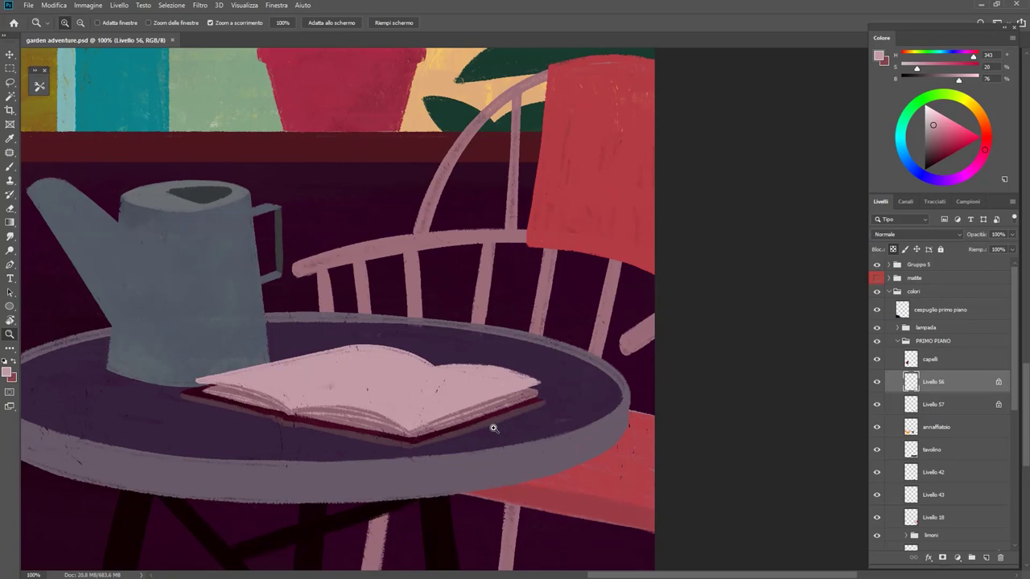
Step: Lighten the book's pages, adding a new layer clipped to the book layer
{"action": "left_click", "coordinate": [6, 165]}
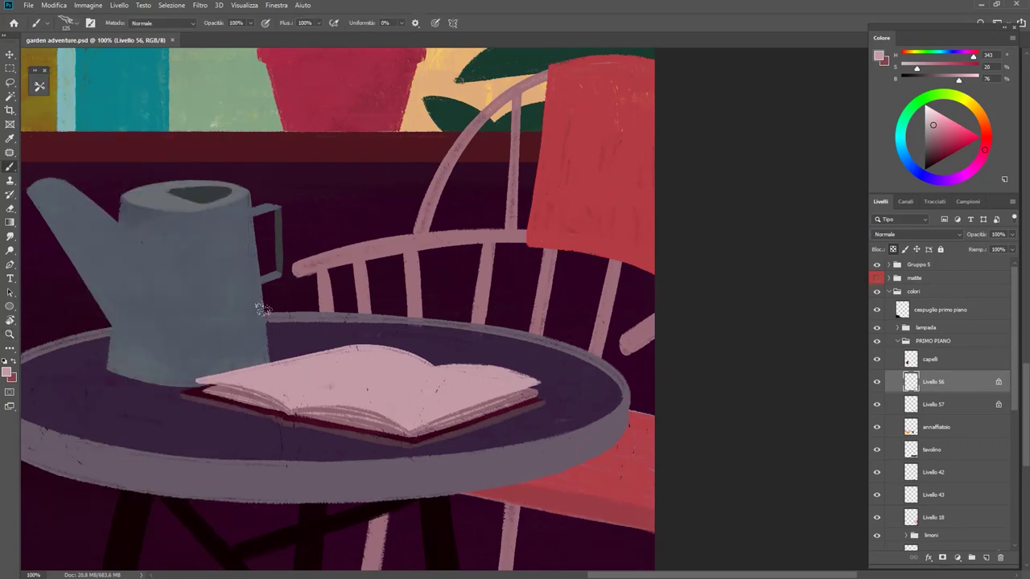
{"action": "mouse_move", "coordinate": [326, 344]}
{"action": "left_mouse_down"}
{"action": "mouse_move", "coordinate": [378, 364]}
{"action": "mouse_move", "coordinate": [399, 398]}
{"action": "left_mouse_up"}
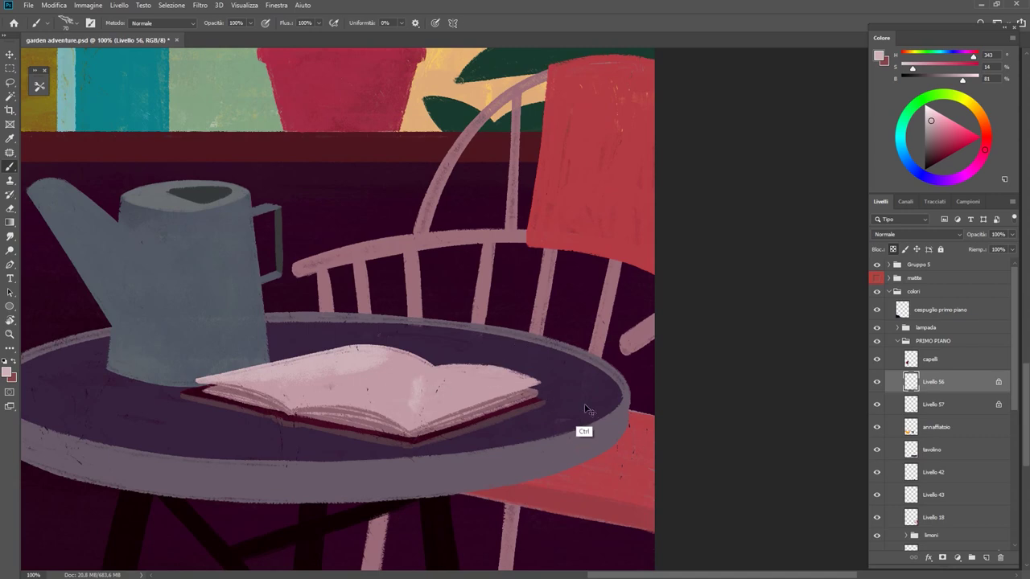
{"action": "key", "text": "ctrl+shift+alt+n"}
{"action": "key", "text": "ctrl+alt+g"}
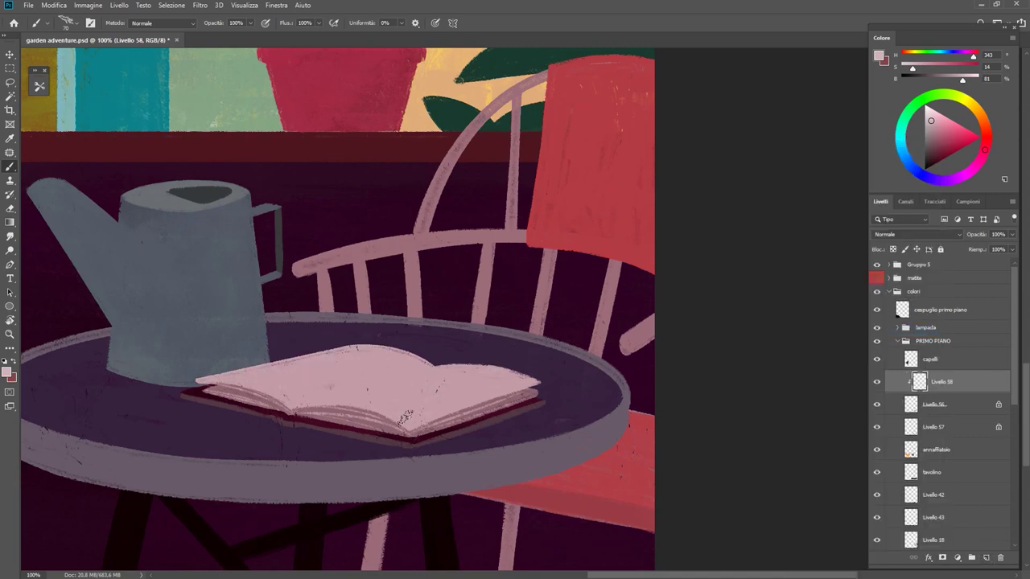
{"action": "left_click_drag", "start_coordinate": [406, 394], "coordinate": [523, 388]}
Step: Erase excess light paint along the book's lower-right edge
{"action": "key", "text": "e"}
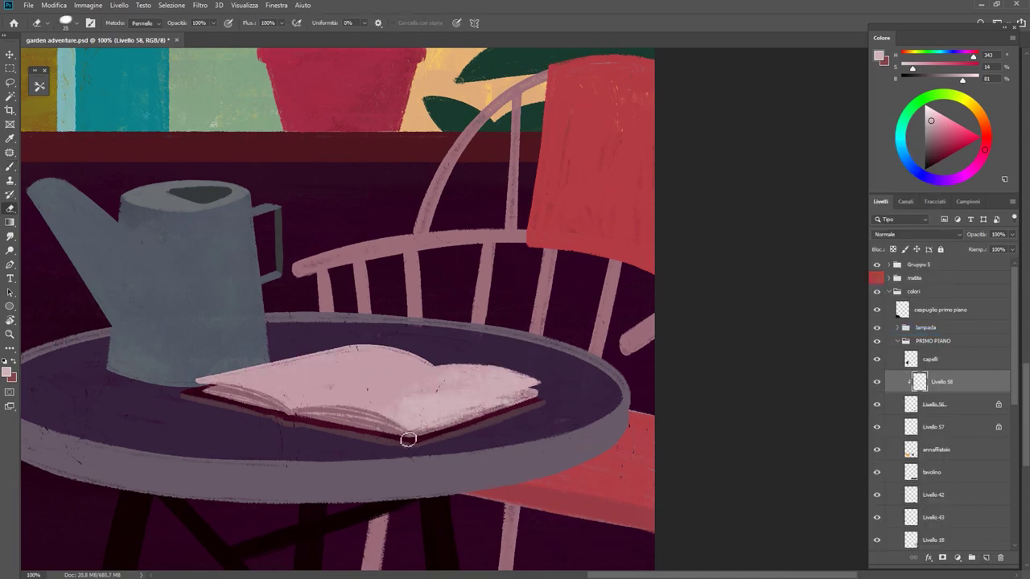
{"action": "left_click_drag", "start_coordinate": [408, 439], "coordinate": [534, 392]}
{"action": "scroll", "coordinate": [455, 421], "scroll_direction": "down", "scroll_amount": 5}
{"action": "scroll", "coordinate": [322, 378], "scroll_direction": "up", "scroll_amount": 3}
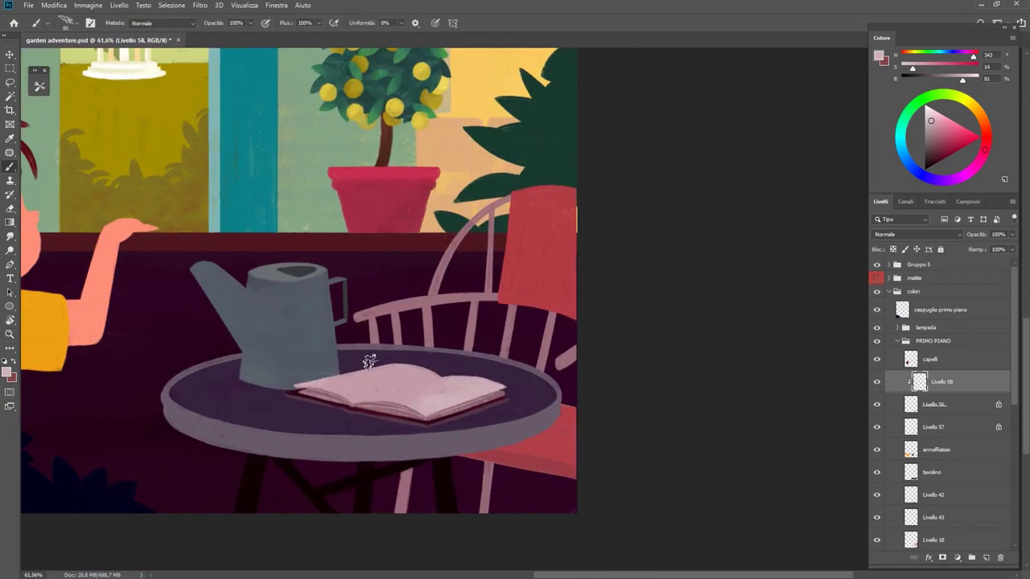
{"action": "scroll", "coordinate": [214, 407], "scroll_direction": "up", "scroll_amount": 4}
{"action": "scroll", "coordinate": [214, 406], "scroll_direction": "down", "scroll_amount": 4}
{"action": "scroll", "coordinate": [439, 367], "scroll_direction": "up", "scroll_amount": 2}
{"action": "key", "text": "b"}
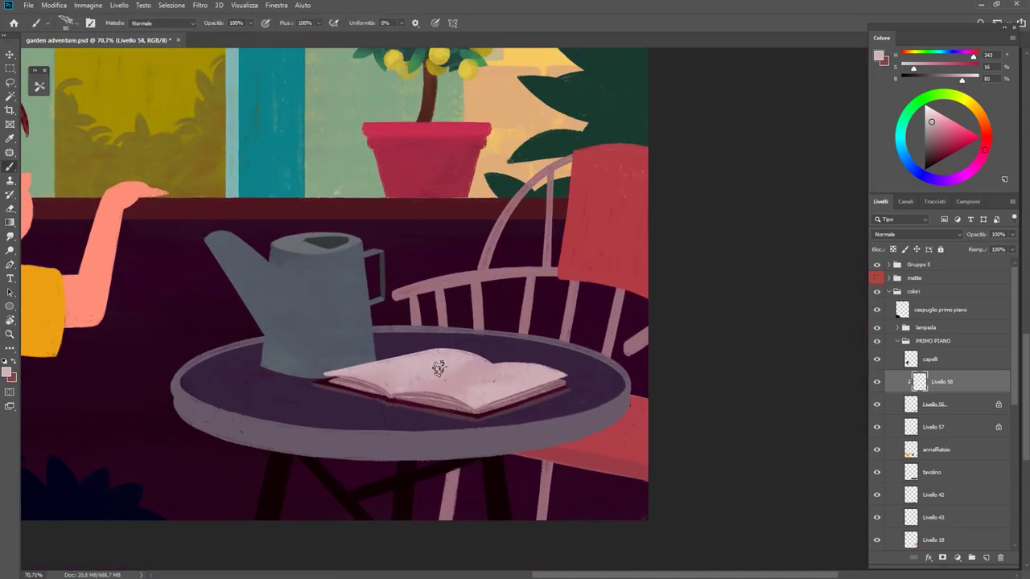
{"action": "scroll", "coordinate": [426, 145], "scroll_direction": "up", "scroll_amount": 5}
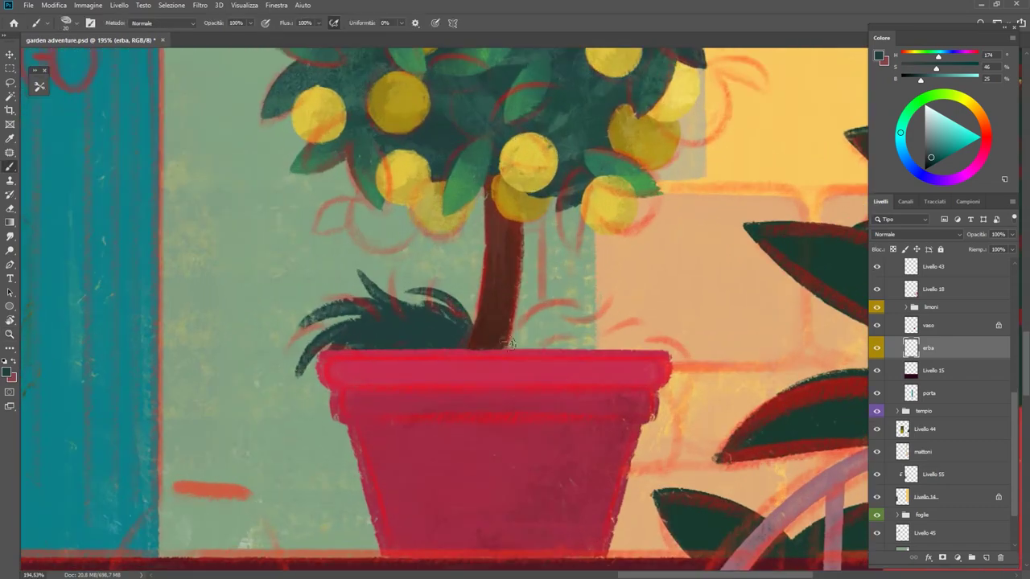
Step: Paint dark green grass blades along the lemon tree pot rim and right of the trunk
{"action": "left_click_drag", "start_coordinate": [519, 346], "coordinate": [579, 306]}
{"action": "mouse_move", "coordinate": [563, 342]}
{"action": "left_mouse_down"}
{"action": "mouse_move", "coordinate": [529, 303]}
{"action": "mouse_move", "coordinate": [618, 308]}
{"action": "mouse_move", "coordinate": [696, 360]}
{"action": "left_mouse_up"}
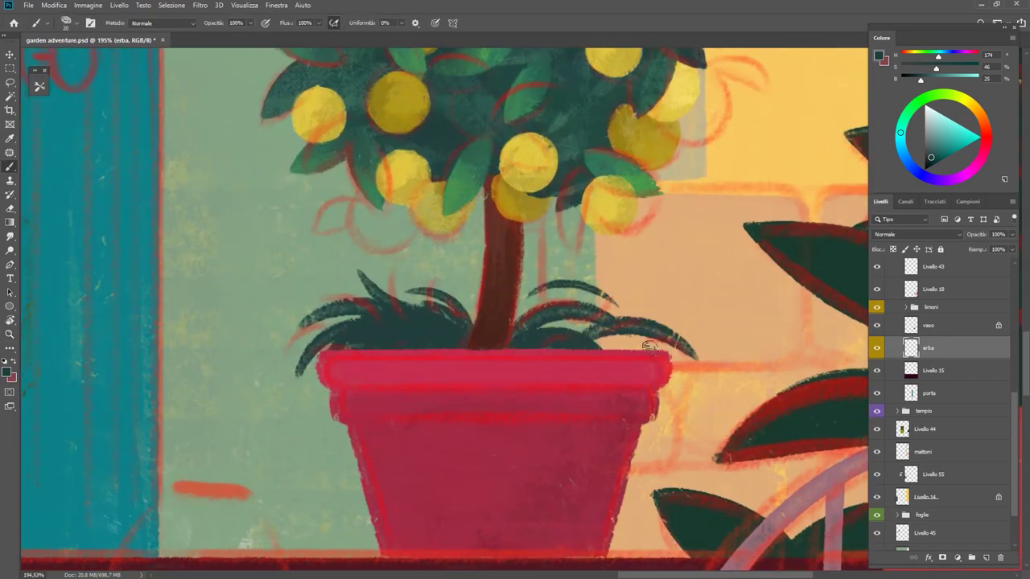
{"action": "key", "text": "ctrl+z"}
{"action": "left_click_drag", "start_coordinate": [624, 345], "coordinate": [705, 366]}
{"action": "left_click_drag", "start_coordinate": [537, 334], "coordinate": [706, 325]}
{"action": "key", "text": "ctrl+0"}
{"action": "scroll", "coordinate": [603, 298], "scroll_direction": "up", "scroll_amount": 5}
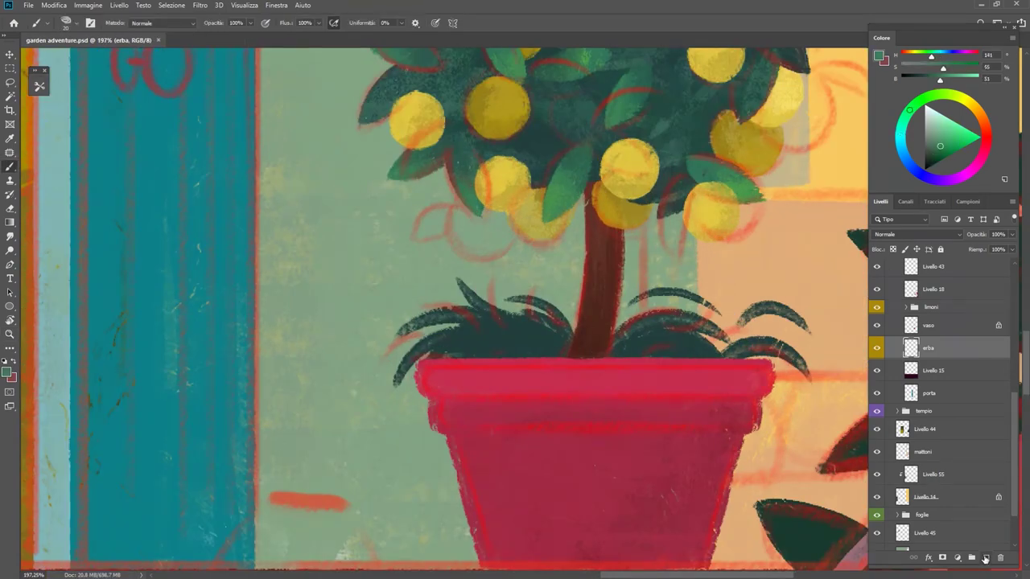
Step: Add lighter green strokes to the left grass leaves and hide the 'matite' sketch group
{"action": "left_click_drag", "start_coordinate": [476, 342], "coordinate": [394, 379]}
{"action": "left_click_drag", "start_coordinate": [483, 322], "coordinate": [403, 334]}
{"action": "scroll", "coordinate": [941, 387], "scroll_direction": "up", "scroll_amount": 5}
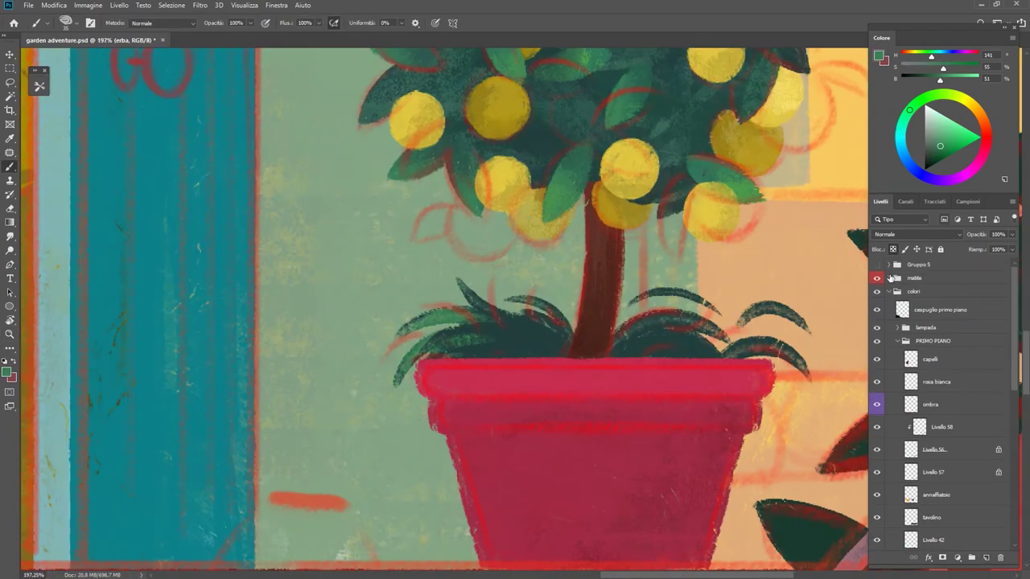
{"action": "left_click", "coordinate": [877, 278]}
{"action": "mouse_move", "coordinate": [450, 290]}
{"action": "left_mouse_down"}
{"action": "mouse_move", "coordinate": [443, 269]}
{"action": "mouse_move", "coordinate": [561, 381]}
{"action": "mouse_move", "coordinate": [635, 248]}
{"action": "left_mouse_up"}
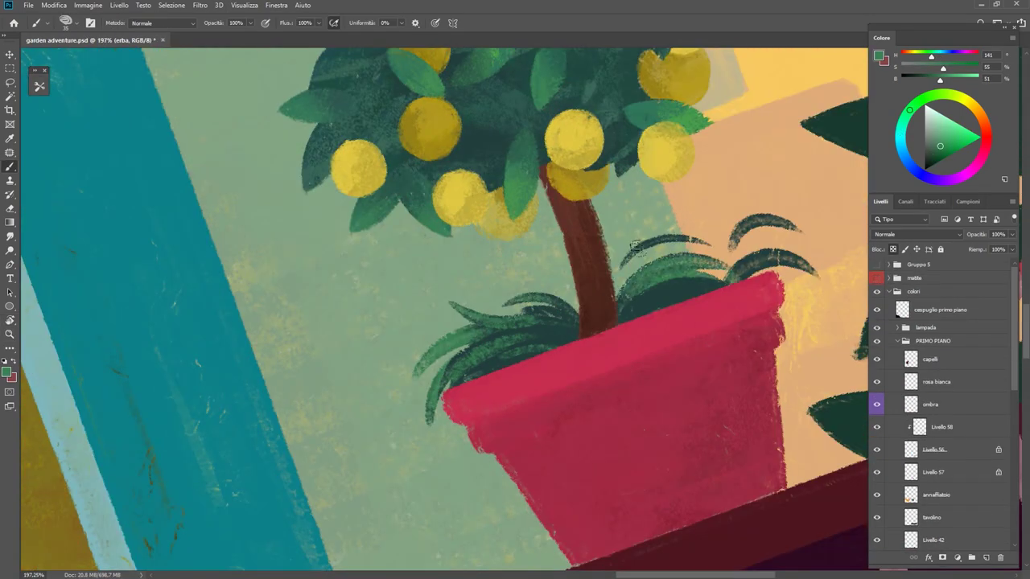
{"action": "key", "text": "Escape"}
{"action": "key", "text": "ctrl+0"}
Step: Select Livello 54 in the limoni group, undo the stray rim stroke and pick a darker green
{"action": "left_click_drag", "start_coordinate": [592, 345], "coordinate": [644, 345]}
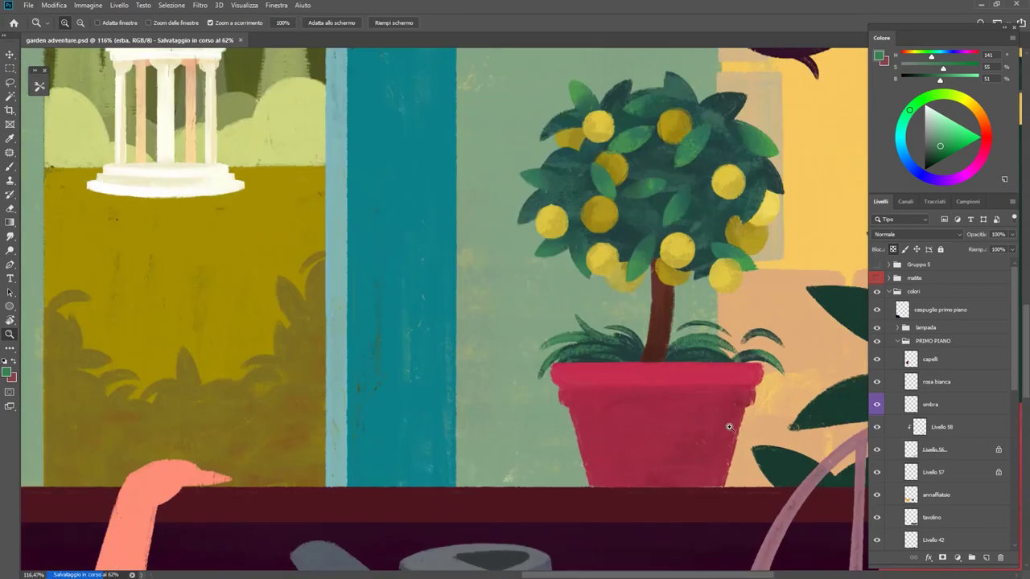
{"action": "scroll", "coordinate": [947, 419], "scroll_direction": "down", "scroll_amount": 1}
{"action": "scroll", "coordinate": [947, 419], "scroll_direction": "down", "scroll_amount": 2}
{"action": "scroll", "coordinate": [925, 411], "scroll_direction": "down", "scroll_amount": 3}
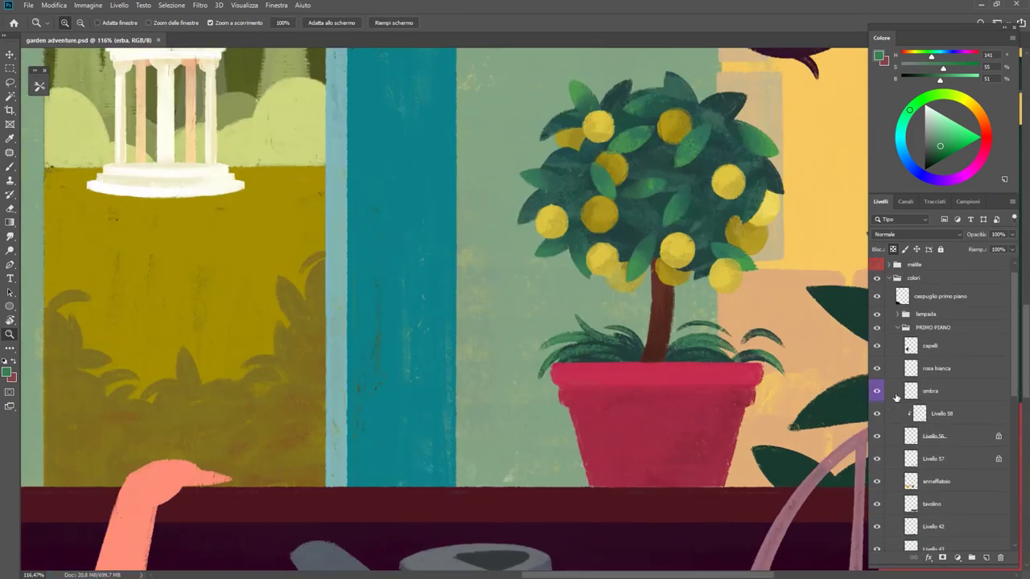
{"action": "left_click", "coordinate": [906, 401]}
{"action": "left_click", "coordinate": [941, 419]}
{"action": "left_click_drag", "start_coordinate": [644, 372], "coordinate": [708, 373]}
{"action": "key", "text": "b"}
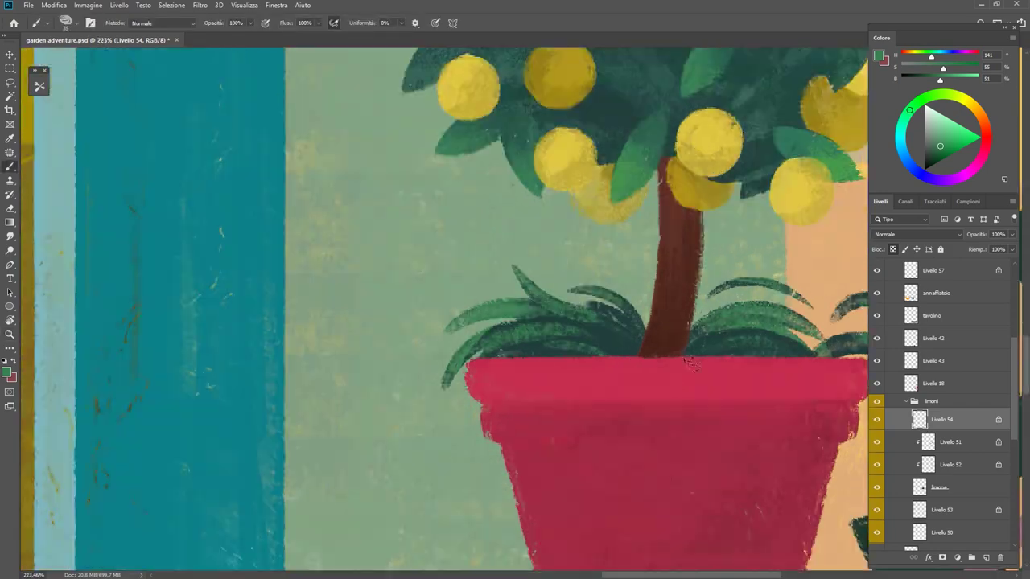
{"action": "key", "text": "ctrl+z"}
{"action": "left_click", "coordinate": [607, 342], "text": "alt"}
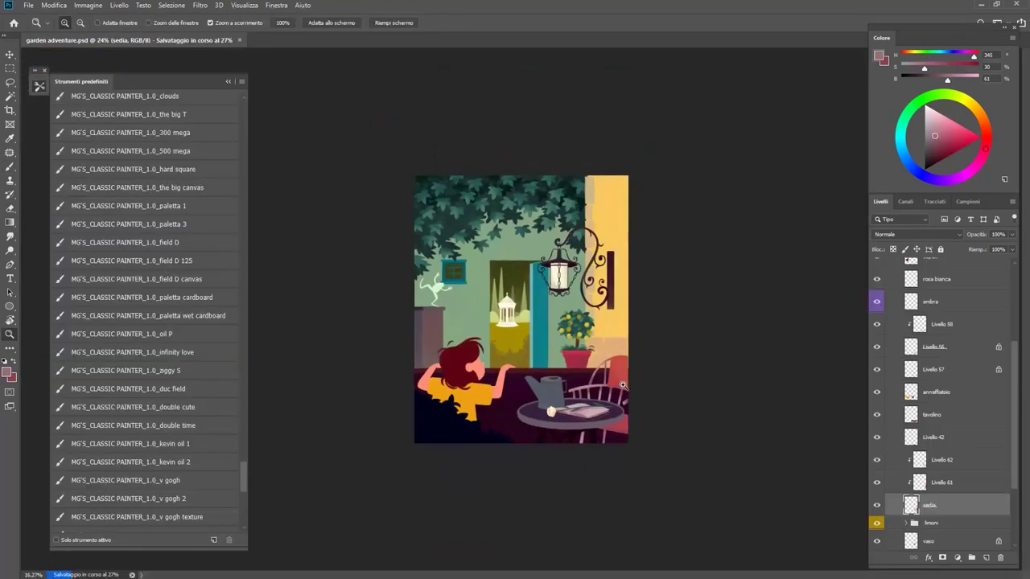
{"action": "left_click_drag", "start_coordinate": [622, 386], "coordinate": [643, 386]}
Step: On Livello 61, choose the 'infinity love' brush and sample a deep red from the chair
{"action": "left_click", "coordinate": [941, 482]}
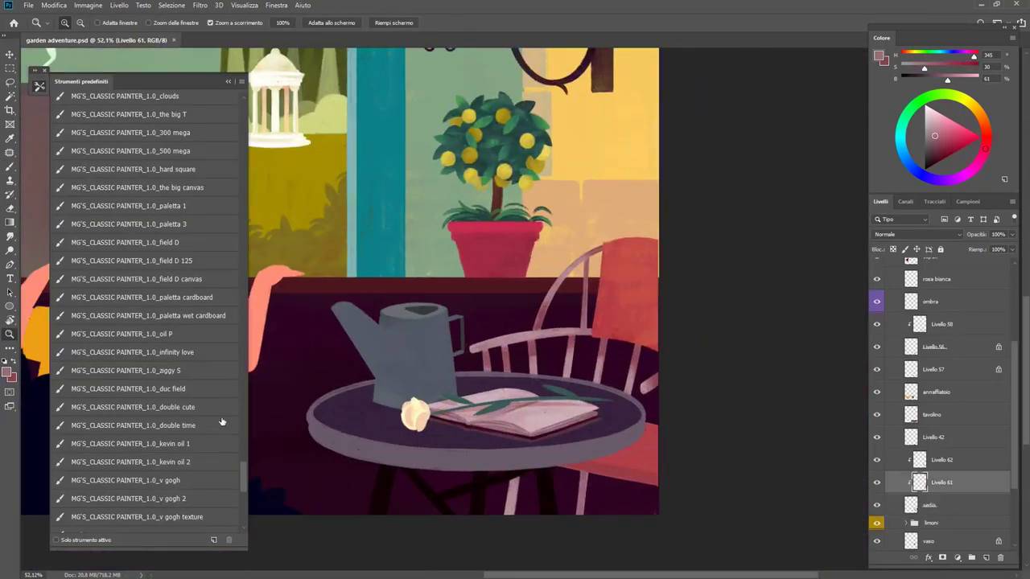
{"action": "left_click", "coordinate": [215, 354]}
{"action": "left_click", "coordinate": [643, 450], "text": "alt"}
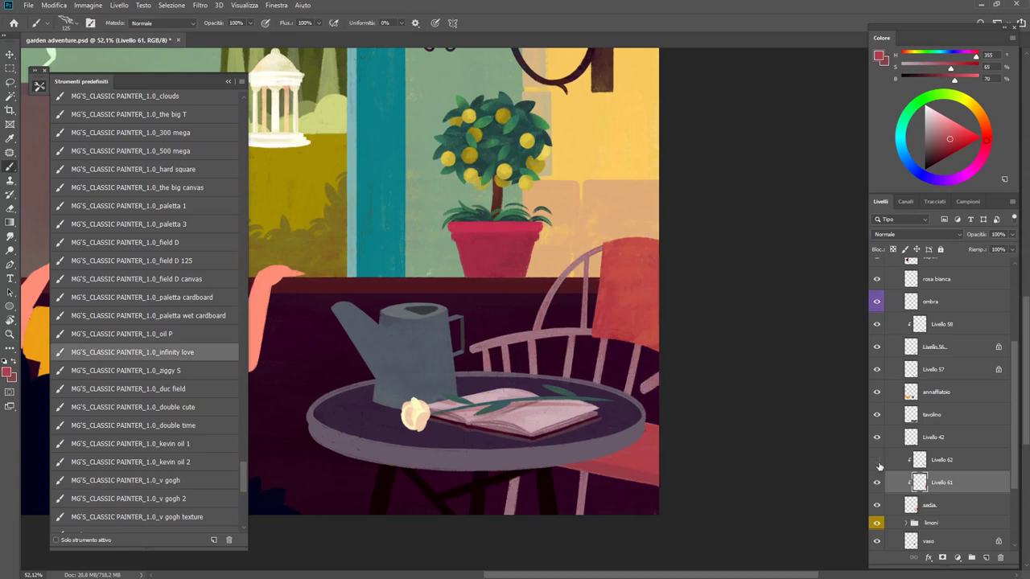
{"action": "left_click", "coordinate": [635, 466], "text": "alt"}
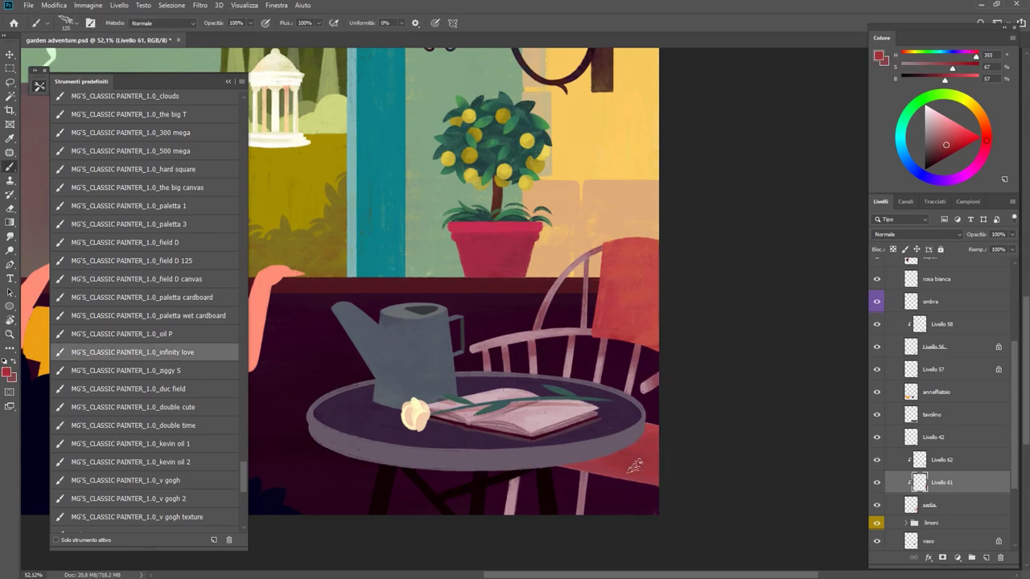
{"action": "left_click", "coordinate": [644, 475], "text": "alt"}
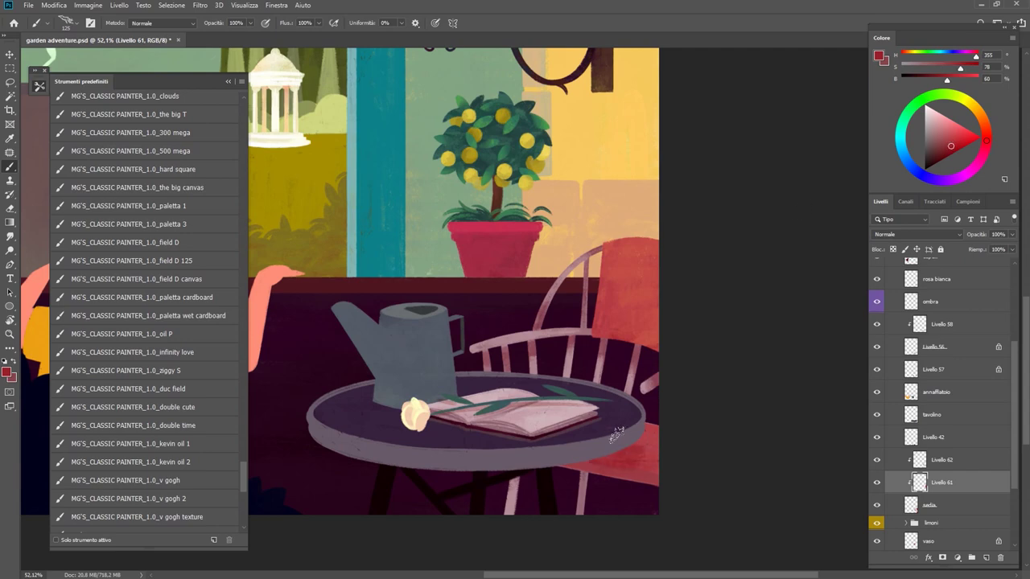
{"action": "key", "text": "z"}
{"action": "left_click_drag", "start_coordinate": [636, 463], "coordinate": [676, 463]}
{"action": "key", "text": "b"}
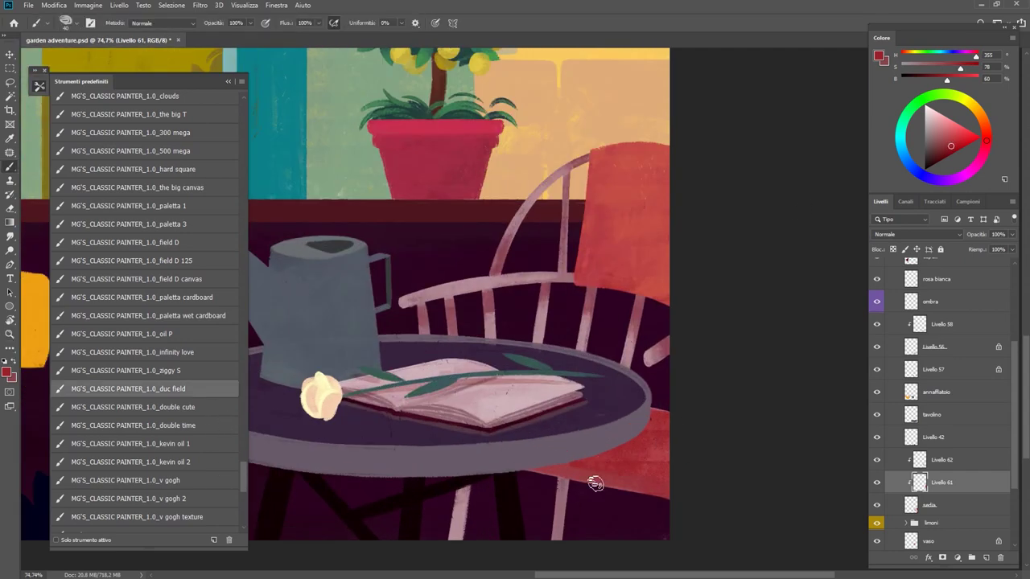
Step: Paint a first darker red shadow stroke on the chair seat
{"action": "left_click", "coordinate": [598, 480], "text": "alt"}
{"action": "mouse_move", "coordinate": [584, 480]}
{"action": "left_mouse_down"}
{"action": "mouse_move", "coordinate": [667, 494]}
{"action": "mouse_move", "coordinate": [613, 477]}
{"action": "left_mouse_up"}
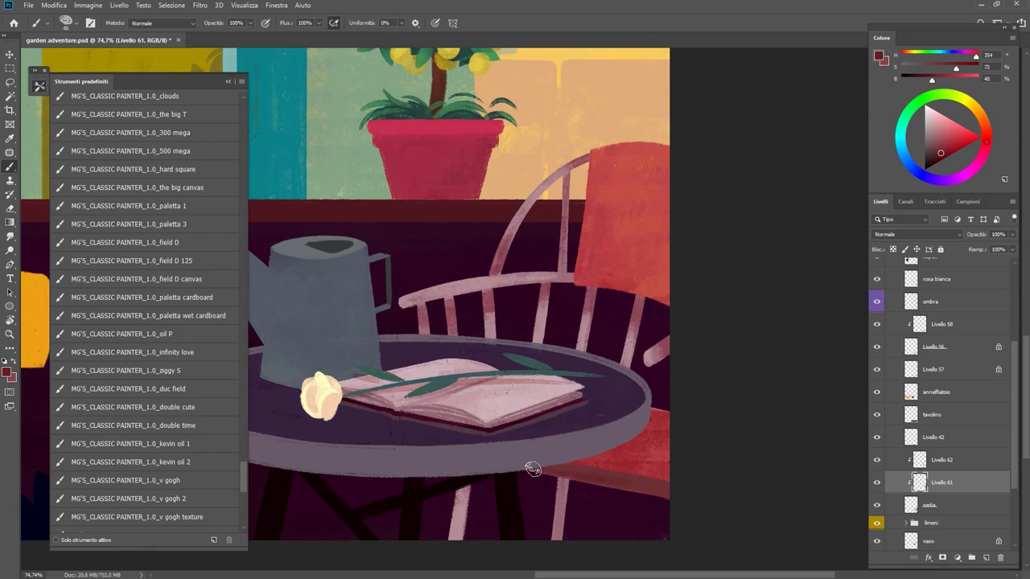
{"action": "left_click", "coordinate": [647, 479], "text": "alt"}
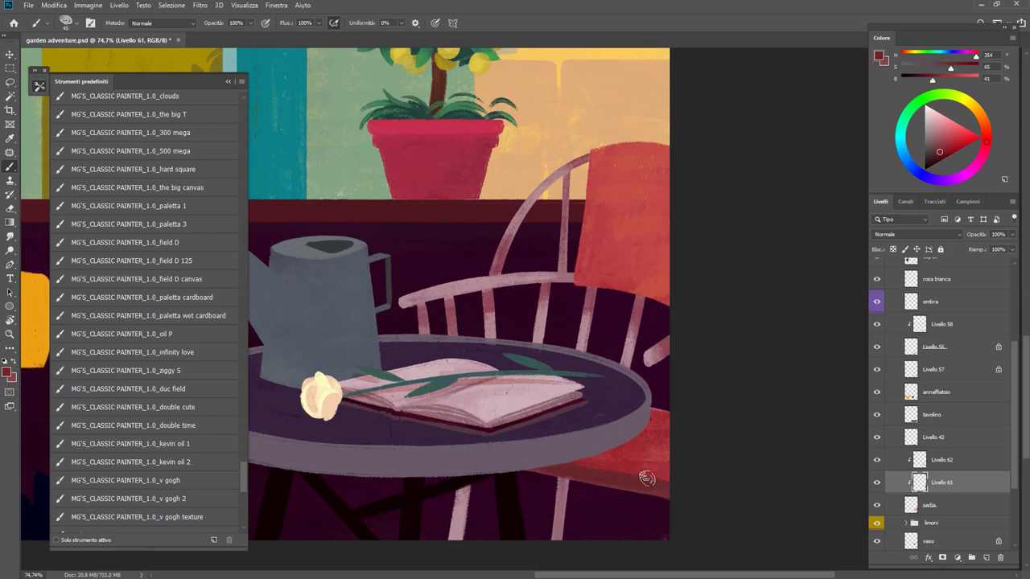
{"action": "scroll", "coordinate": [671, 488], "scroll_direction": "down", "scroll_amount": 5}
{"action": "scroll", "coordinate": [671, 488], "scroll_direction": "up", "scroll_amount": 7}
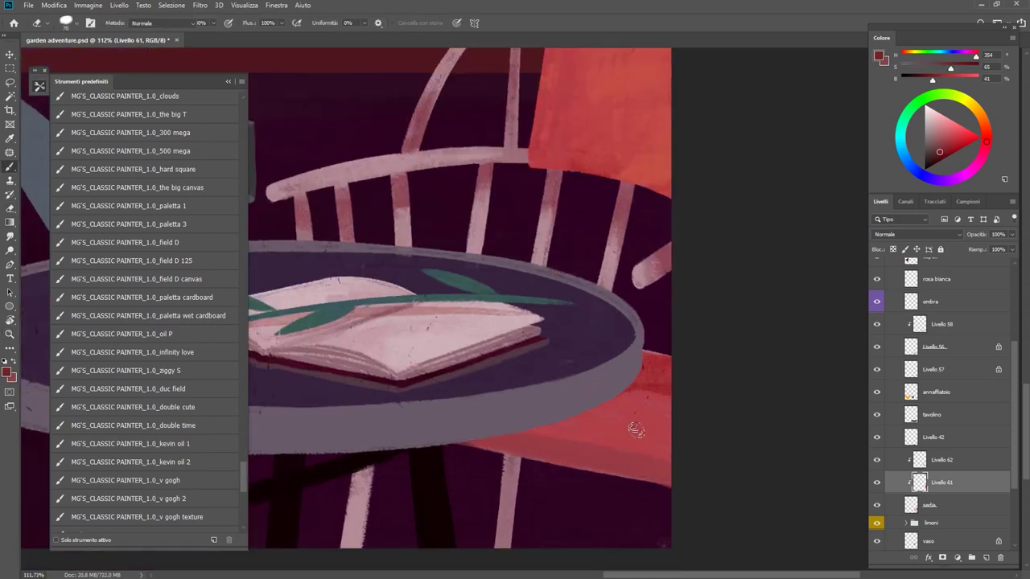
Step: Brush darker red 'infinity love' strokes across the seat just below the tabletop
{"action": "left_click", "coordinate": [133, 352]}
{"action": "left_click", "coordinate": [644, 453], "text": "alt"}
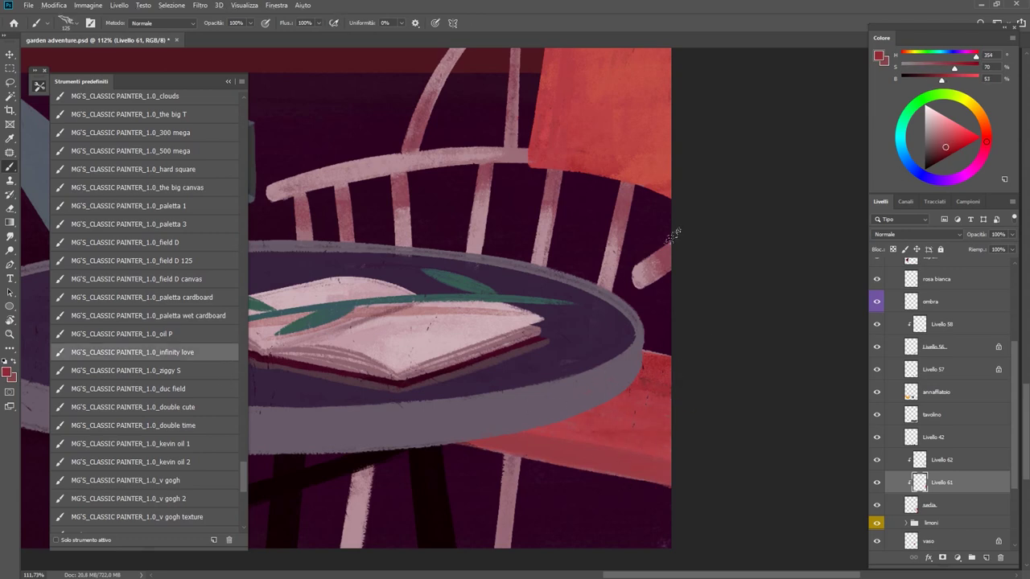
{"action": "left_click", "coordinate": [133, 389]}
{"action": "left_click_drag", "start_coordinate": [552, 464], "coordinate": [674, 459]}
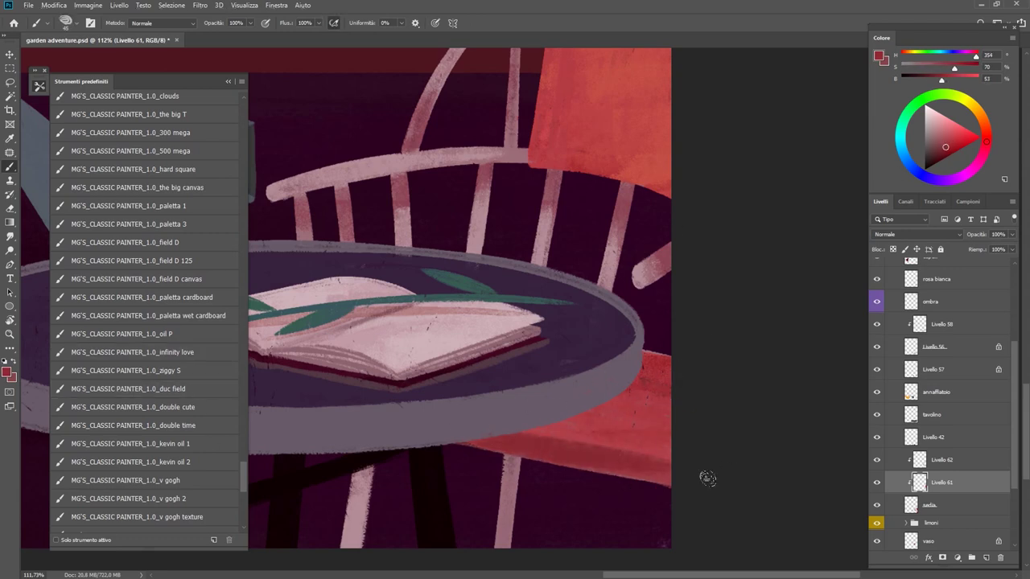
{"action": "scroll", "coordinate": [703, 468], "scroll_direction": "down", "scroll_amount": 5}
{"action": "scroll", "coordinate": [609, 391], "scroll_direction": "up", "scroll_amount": 4}
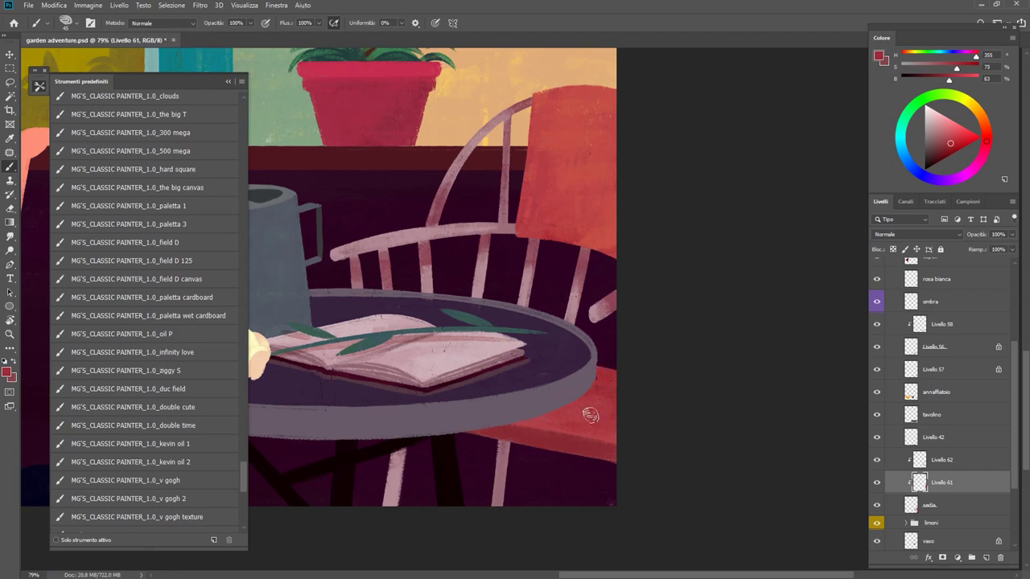
{"action": "scroll", "coordinate": [609, 419], "scroll_direction": "down", "scroll_amount": 4}
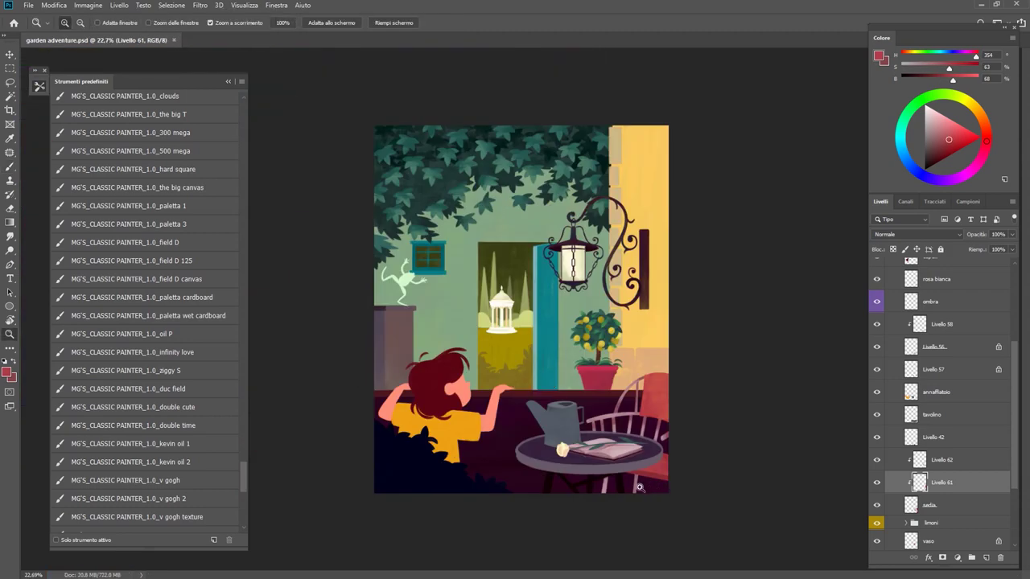
Step: Add a new layer clipped to the 'annaffiatoio' watering can layer and sample its grey
{"action": "left_click", "coordinate": [935, 392]}
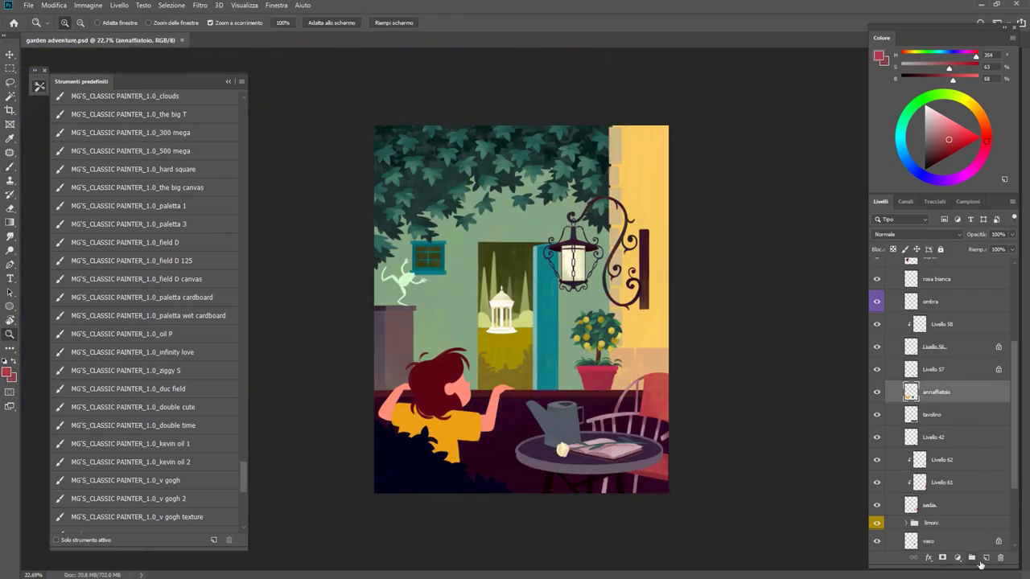
{"action": "left_click", "coordinate": [987, 557]}
{"action": "right_click", "coordinate": [957, 391]}
{"action": "left_click", "coordinate": [837, 331]}
{"action": "key", "text": "b"}
{"action": "scroll", "coordinate": [600, 438], "scroll_direction": "up", "scroll_amount": 3}
{"action": "left_click", "coordinate": [599, 438], "text": "alt"}
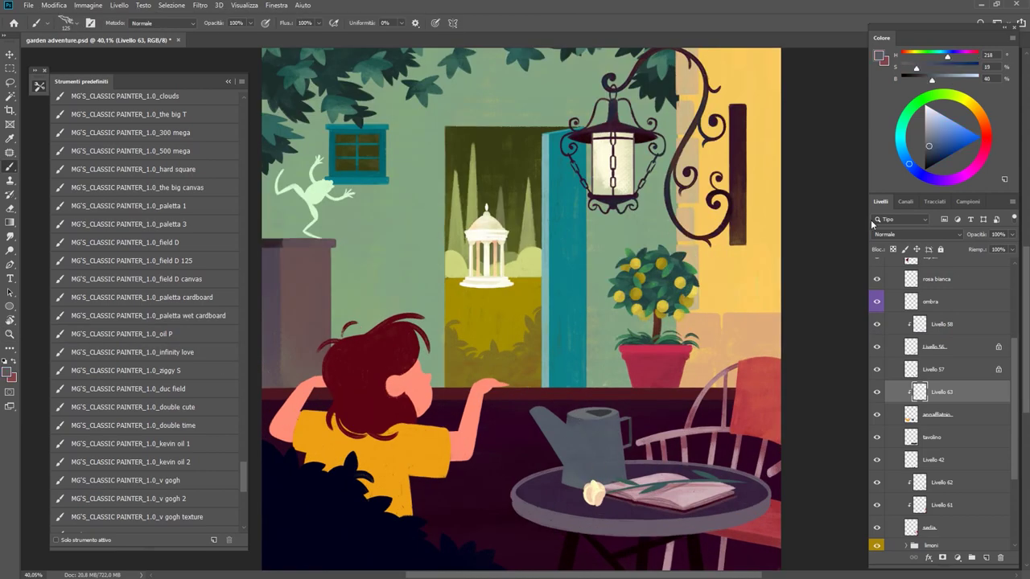
Step: Add a clipped layer above the table, close the brush presets and choose dark purple
{"action": "left_click", "coordinate": [39, 86]}
{"action": "left_click", "coordinate": [227, 82]}
{"action": "scroll", "coordinate": [575, 306], "scroll_direction": "up", "scroll_amount": 2}
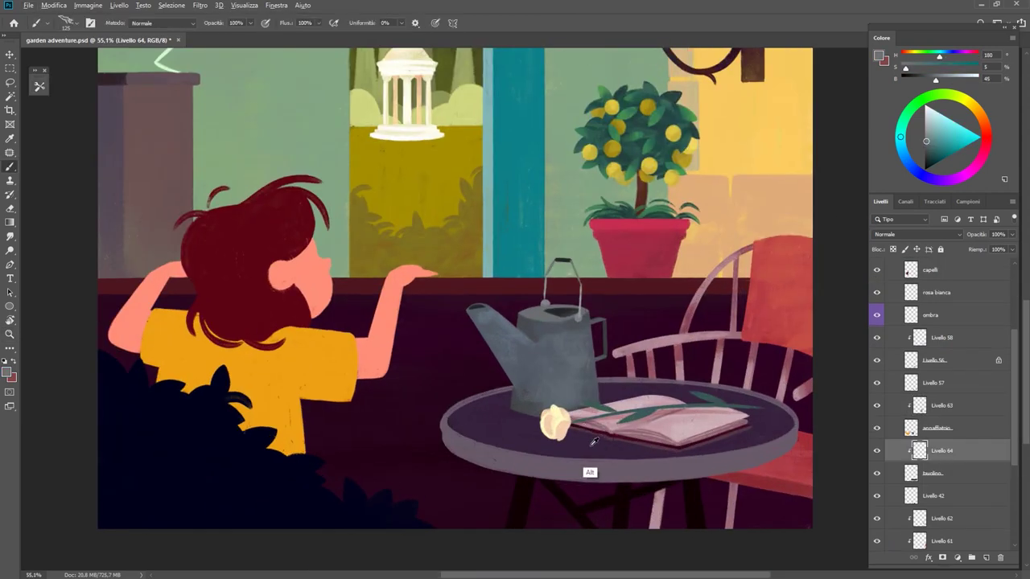
{"action": "left_click", "coordinate": [589, 471], "text": "alt"}
Step: Set a darker, more saturated purple as the tabletop shadow colour
{"action": "key", "text": "e"}
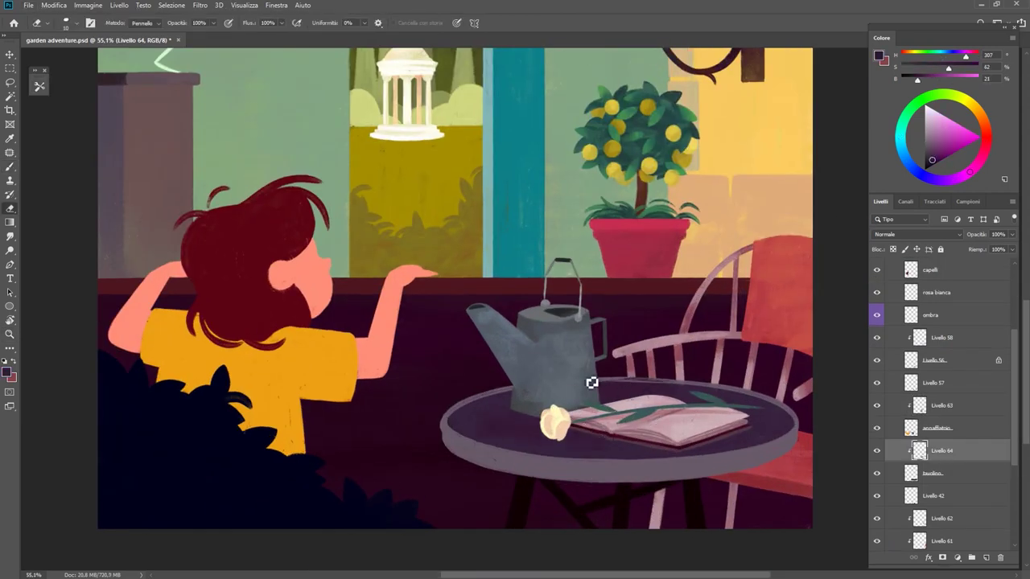
{"action": "key", "text": "b"}
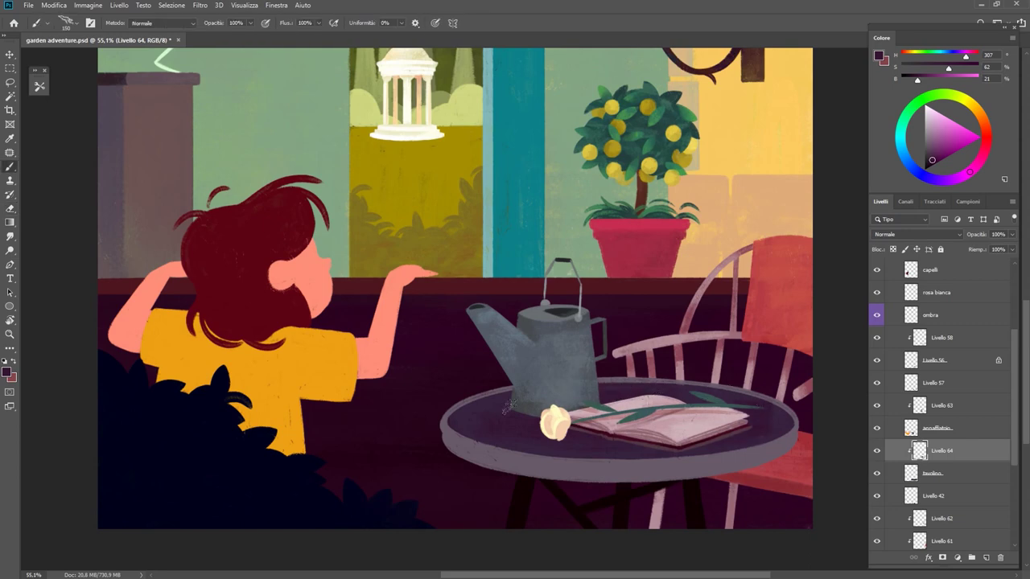
{"action": "left_click", "coordinate": [988, 148]}
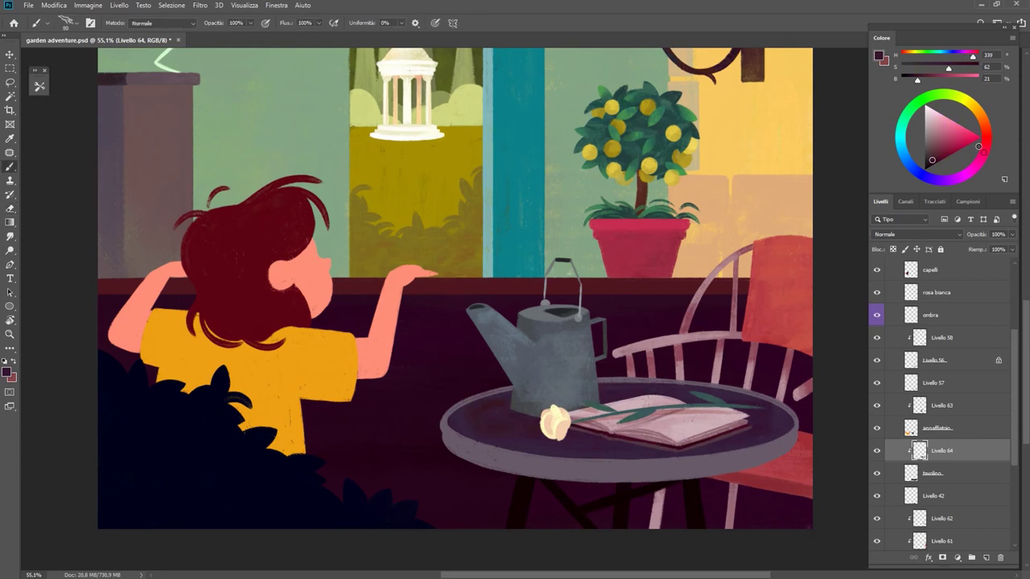
{"action": "scroll", "coordinate": [496, 426], "scroll_direction": "down", "scroll_amount": 1}
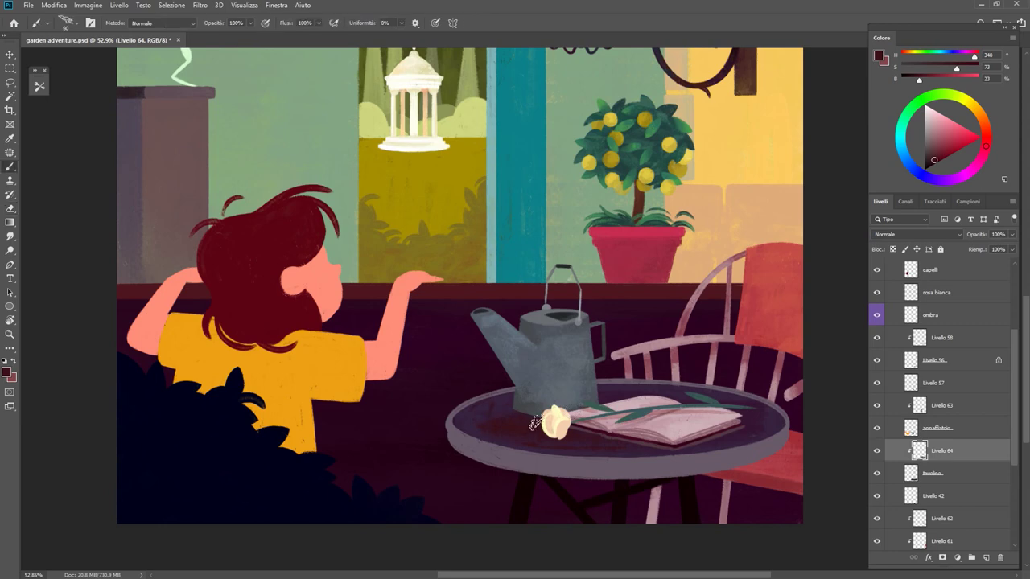
{"action": "left_click", "coordinate": [515, 419], "text": "alt"}
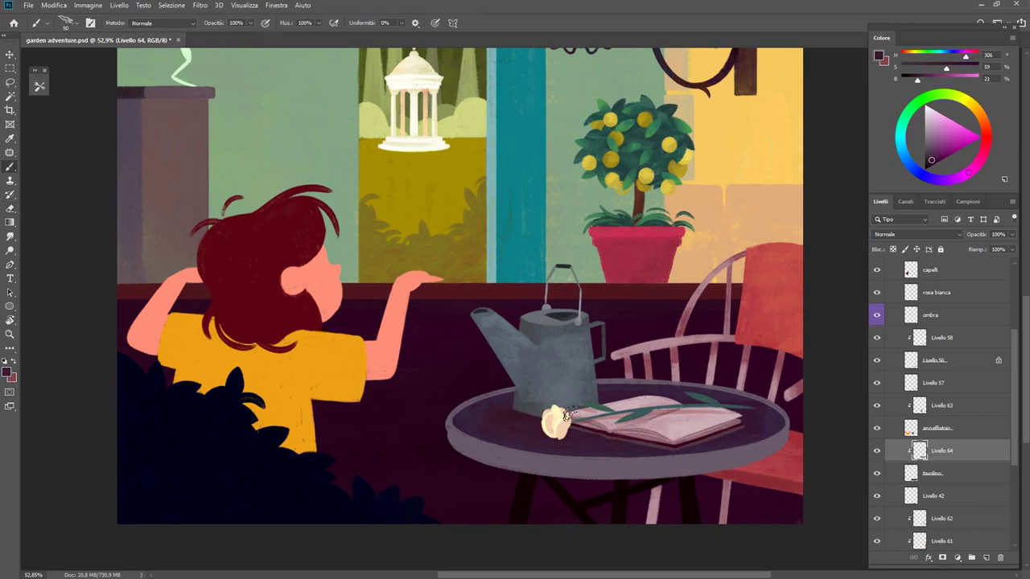
{"action": "left_click", "coordinate": [937, 157]}
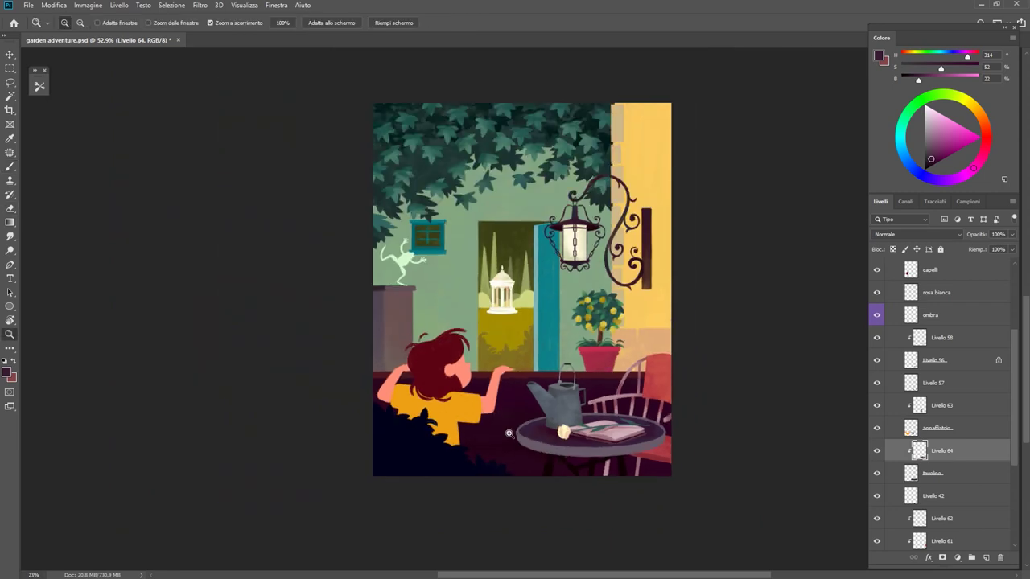
{"action": "left_click_drag", "start_coordinate": [578, 416], "coordinate": [595, 434]}
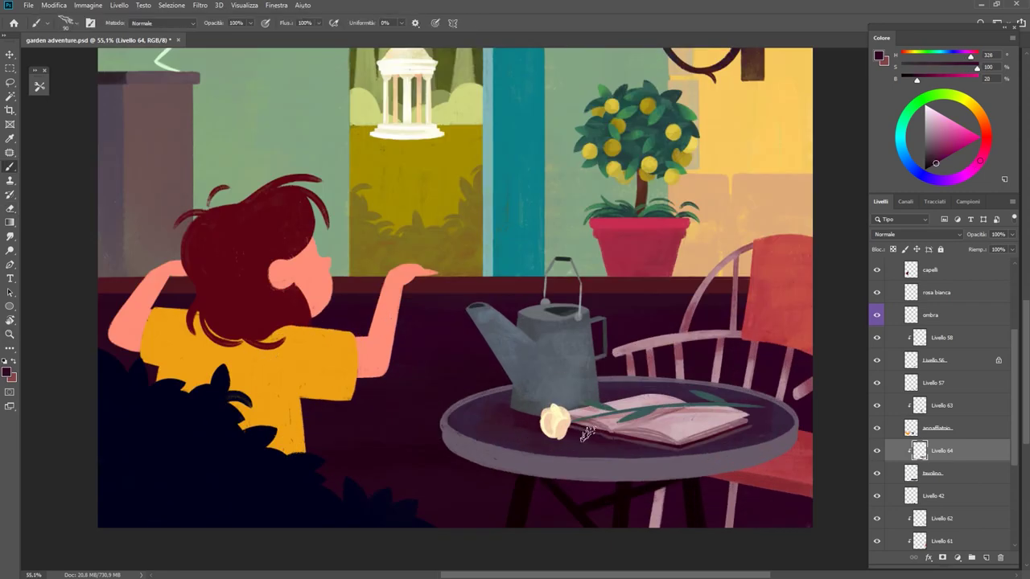
Step: Eyedrop a dark purple, then a muted grey-purple, from the tabletop
{"action": "key", "text": "e"}
{"action": "key", "text": "b"}
{"action": "left_click", "coordinate": [529, 440], "text": "alt"}
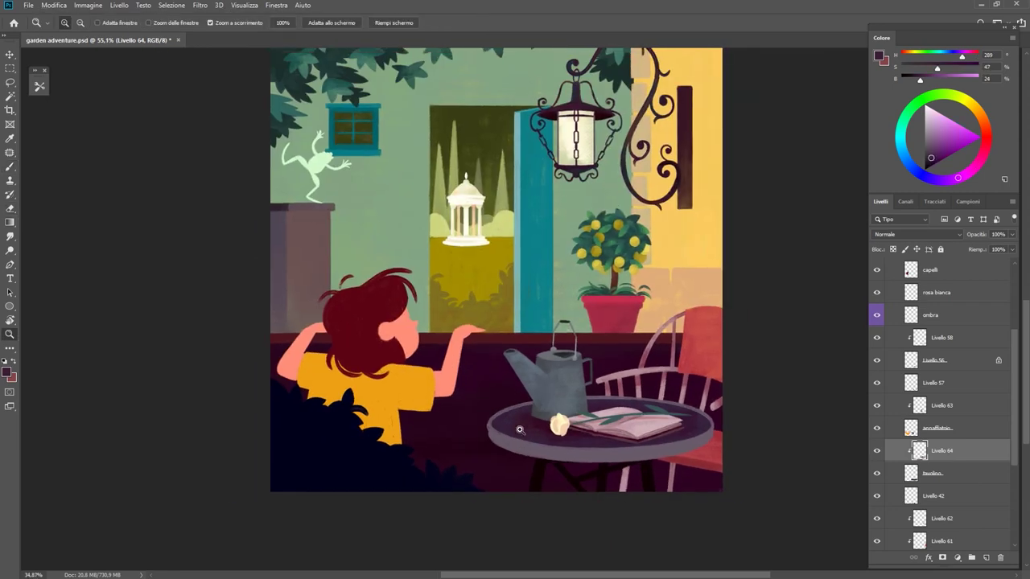
{"action": "left_click_drag", "start_coordinate": [515, 434], "coordinate": [664, 403]}
{"action": "left_click", "coordinate": [664, 402], "text": "alt"}
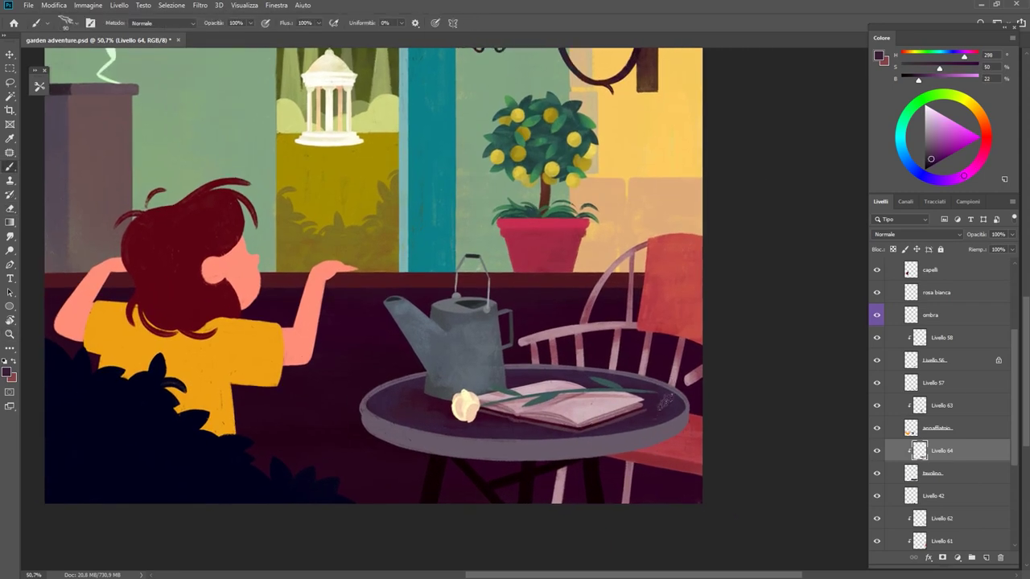
{"action": "left_click", "coordinate": [635, 410], "text": "alt"}
{"action": "left_click", "coordinate": [534, 368], "text": "alt"}
Step: Shift the colour to a cool blue-grey and sample the grey of the table rim
{"action": "left_click_drag", "start_coordinate": [535, 368], "coordinate": [621, 462]}
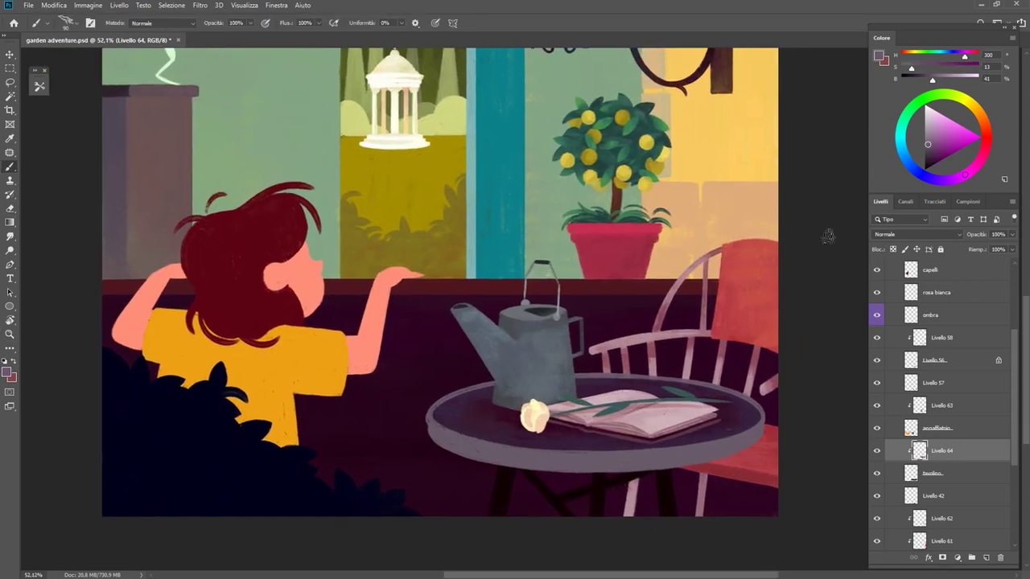
{"action": "left_click", "coordinate": [902, 150]}
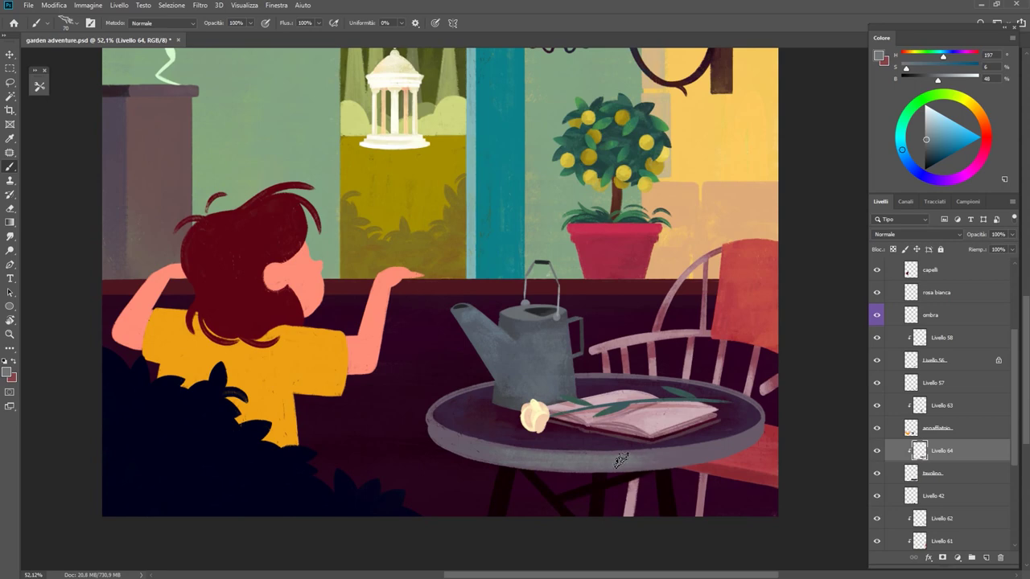
{"action": "left_click", "coordinate": [699, 449], "text": "alt"}
{"action": "key", "text": "z"}
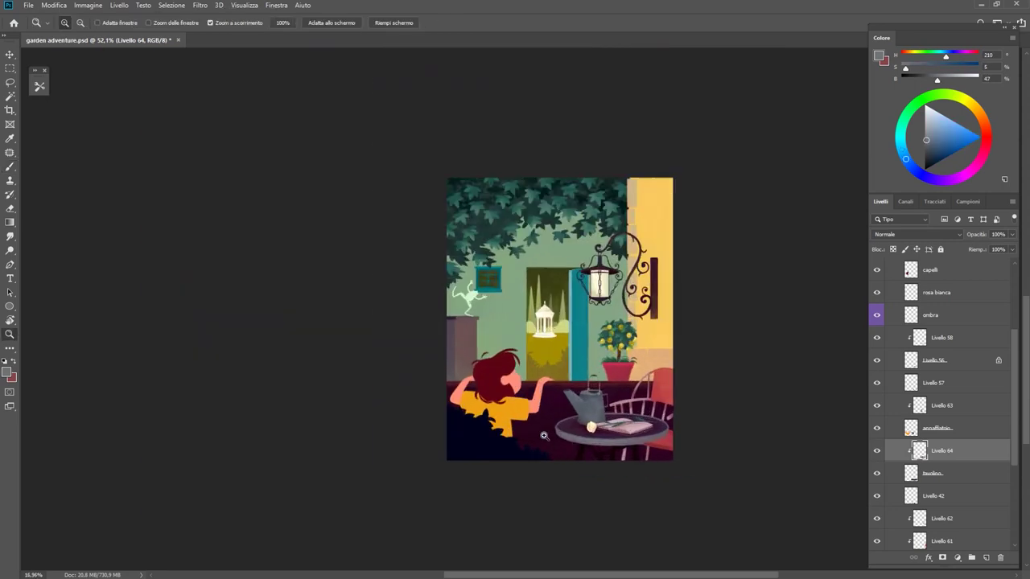
{"action": "left_click_drag", "start_coordinate": [626, 449], "coordinate": [899, 473]}
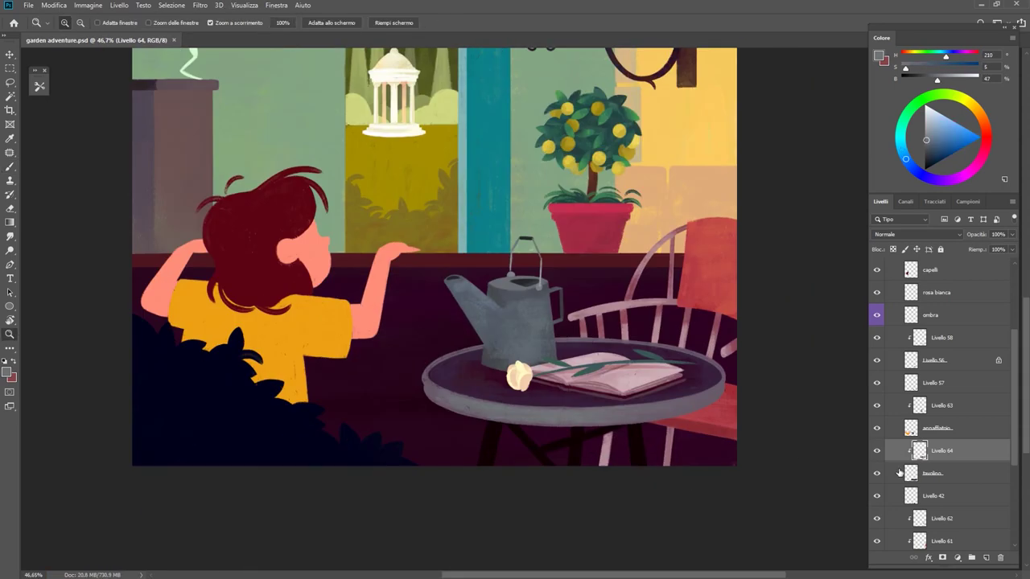
Step: Select Livello 42 and pick a very dark purple for the table legs
{"action": "left_click", "coordinate": [929, 499]}
{"action": "left_click", "coordinate": [620, 436]}
{"action": "key", "text": "b"}
{"action": "left_click", "coordinate": [656, 470], "text": "alt"}
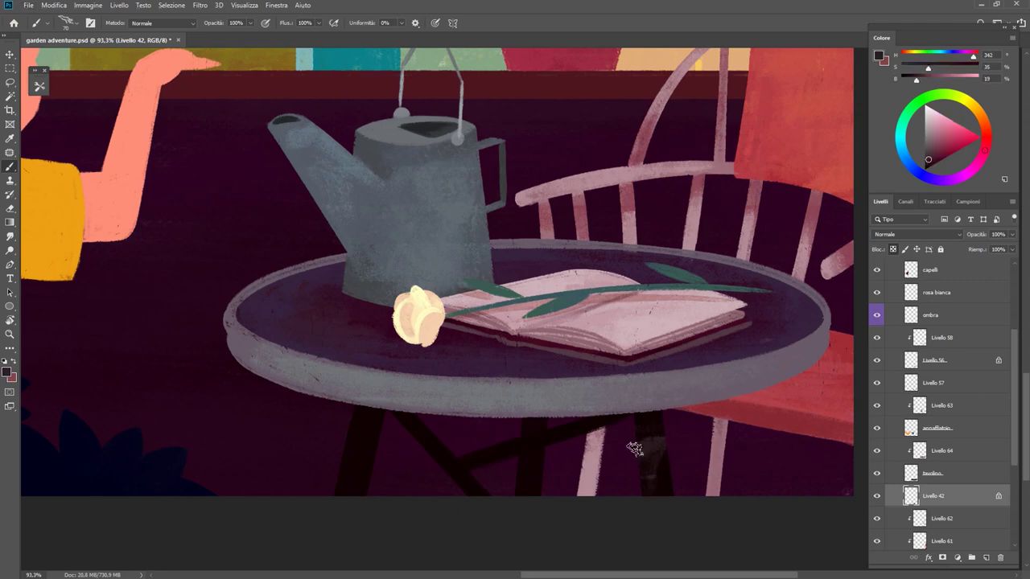
{"action": "left_click", "coordinate": [635, 449], "text": "alt"}
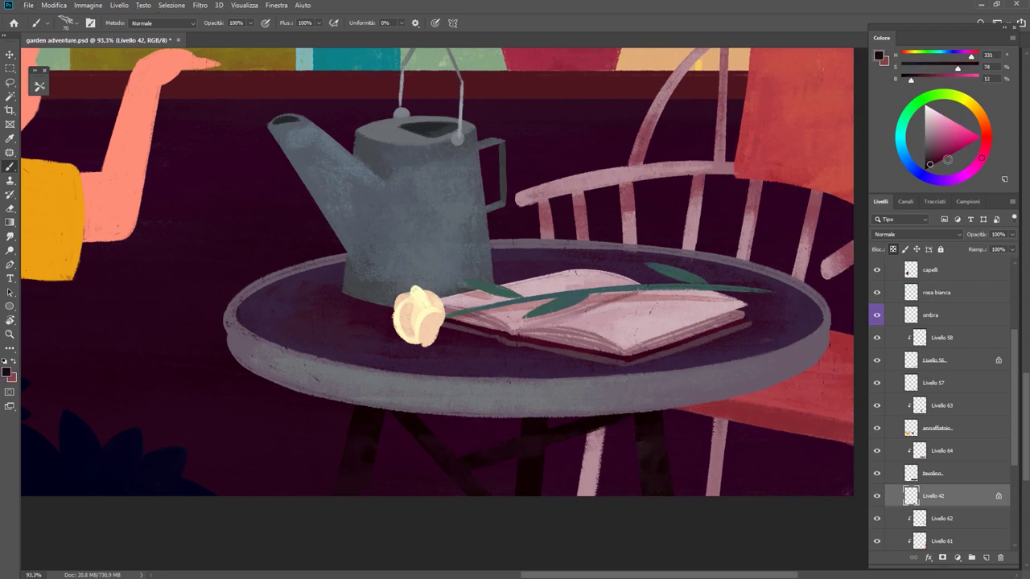
{"action": "left_click", "coordinate": [354, 482], "text": "alt"}
Step: Paint shading on the table's left leg, resampling near-black purple tones
{"action": "mouse_move", "coordinate": [346, 491]}
{"action": "left_mouse_down"}
{"action": "mouse_move", "coordinate": [362, 426]}
{"action": "mouse_move", "coordinate": [375, 422]}
{"action": "left_mouse_up"}
{"action": "left_click", "coordinate": [357, 488], "text": "alt"}
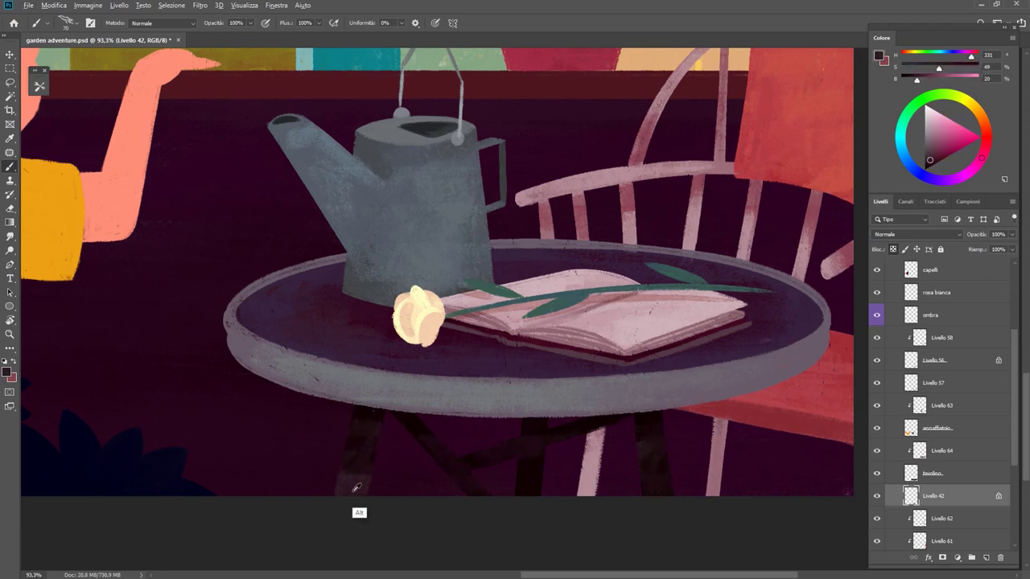
{"action": "left_click", "coordinate": [377, 486], "text": "alt"}
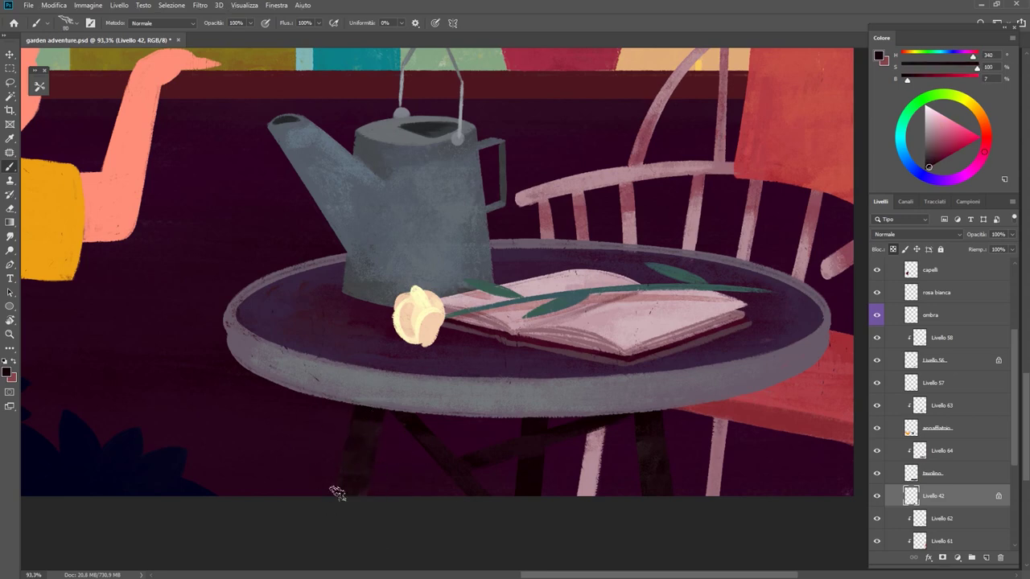
{"action": "left_click", "coordinate": [527, 464], "text": "alt"}
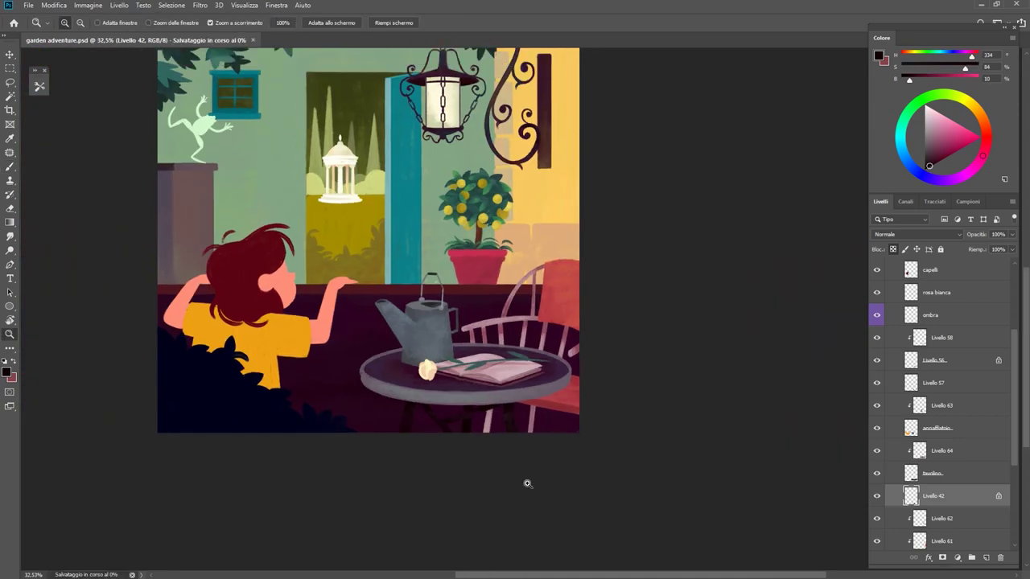
{"action": "scroll", "coordinate": [500, 477], "scroll_direction": "down", "scroll_amount": 5}
{"action": "scroll", "coordinate": [507, 467], "scroll_direction": "up", "scroll_amount": 3}
{"action": "mouse_move", "coordinate": [520, 486]}
{"action": "left_mouse_down"}
{"action": "mouse_move", "coordinate": [495, 449]}
{"action": "mouse_move", "coordinate": [582, 432]}
{"action": "left_mouse_up"}
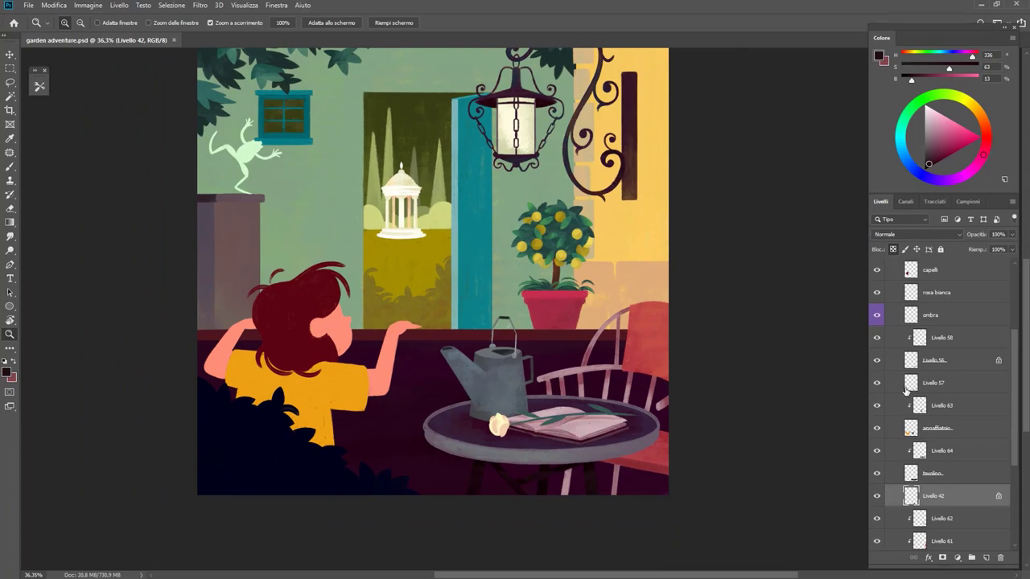
Step: Collapse PRIMO PIANO and clip the new Livello 65 to the pillar layer
{"action": "scroll", "coordinate": [905, 390], "scroll_direction": "up", "scroll_amount": 3}
{"action": "left_click", "coordinate": [898, 330]}
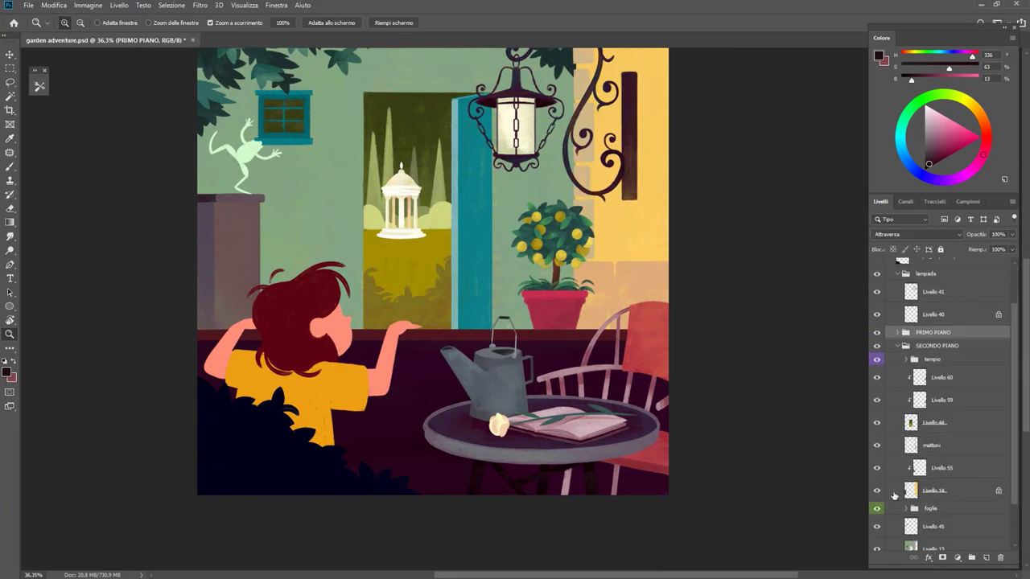
{"action": "right_click", "coordinate": [945, 472]}
{"action": "left_click", "coordinate": [920, 391]}
{"action": "key", "text": "b"}
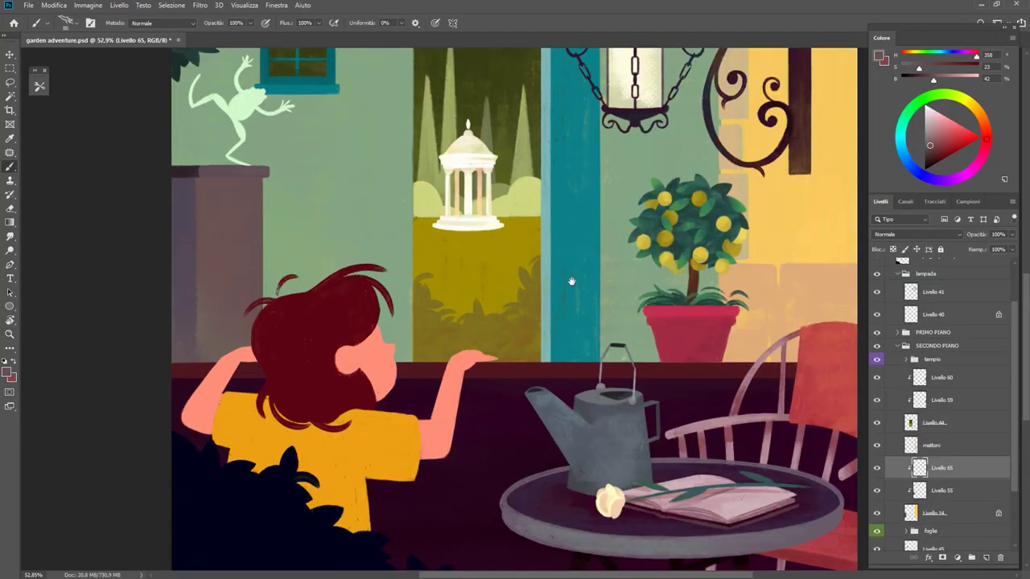
Step: Eyedrop warm and reddish tones from the pillar to paint its texture
{"action": "scroll", "coordinate": [570, 350], "scroll_direction": "up", "scroll_amount": 2}
{"action": "left_click", "coordinate": [352, 362], "text": "alt"}
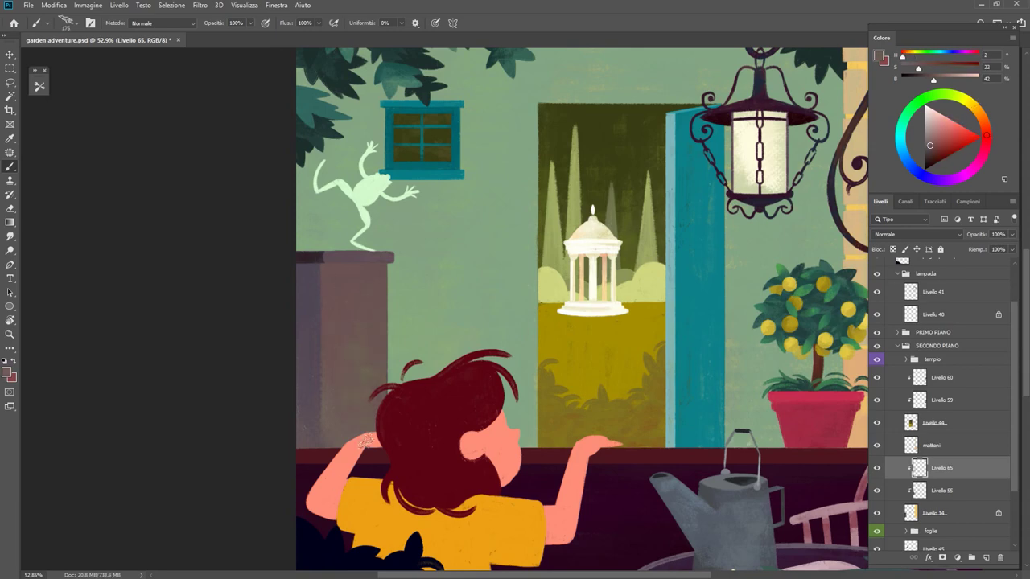
{"action": "left_click", "coordinate": [354, 303], "text": "alt"}
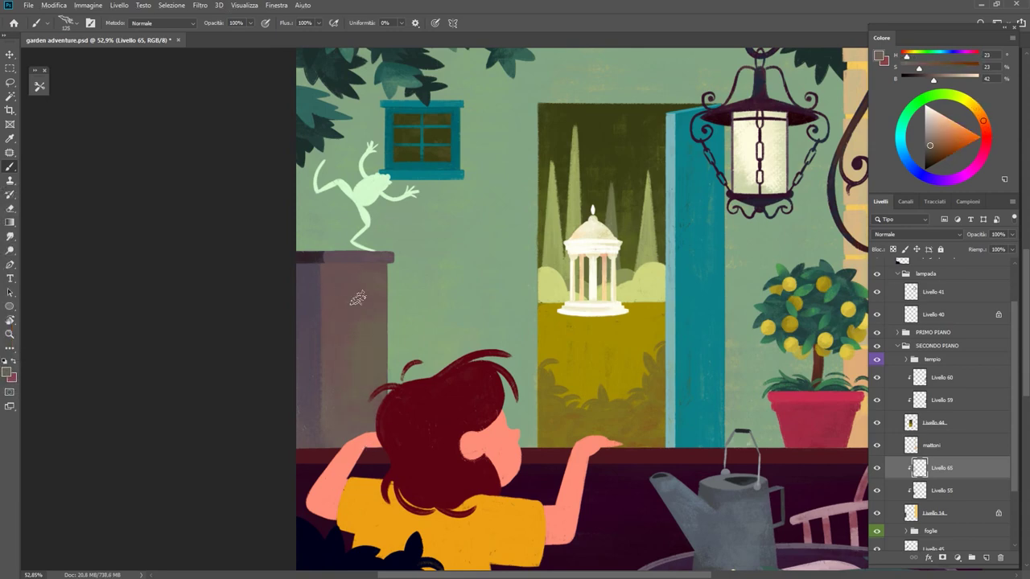
{"action": "left_click", "coordinate": [342, 352], "text": "alt"}
{"action": "scroll", "coordinate": [378, 426], "scroll_direction": "down", "scroll_amount": 3}
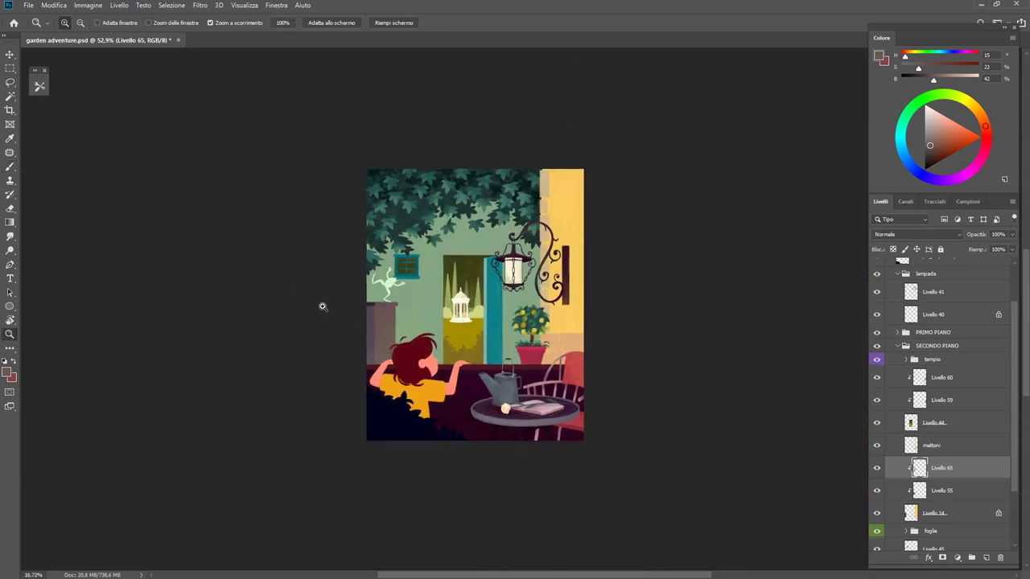
{"action": "scroll", "coordinate": [319, 303], "scroll_direction": "up", "scroll_amount": 5}
{"action": "left_click", "coordinate": [272, 340], "text": "alt"}
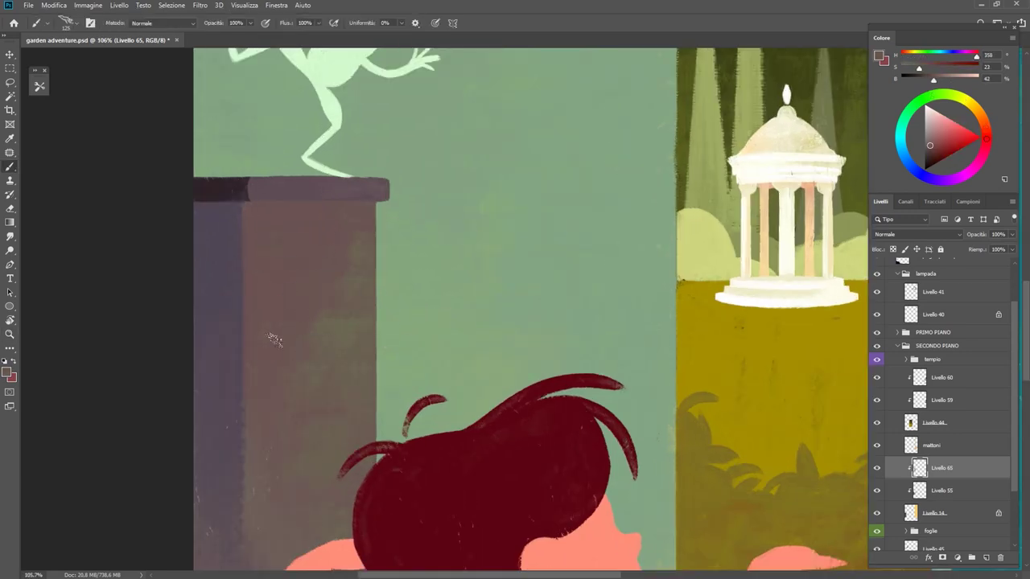
{"action": "left_click", "coordinate": [327, 231], "text": "alt"}
{"action": "left_click", "coordinate": [283, 346], "text": "alt"}
Step: Keep sampling reddish-brown and olive pillar colours, then bring up the brush presets
{"action": "scroll", "coordinate": [283, 346], "scroll_direction": "down", "scroll_amount": 3}
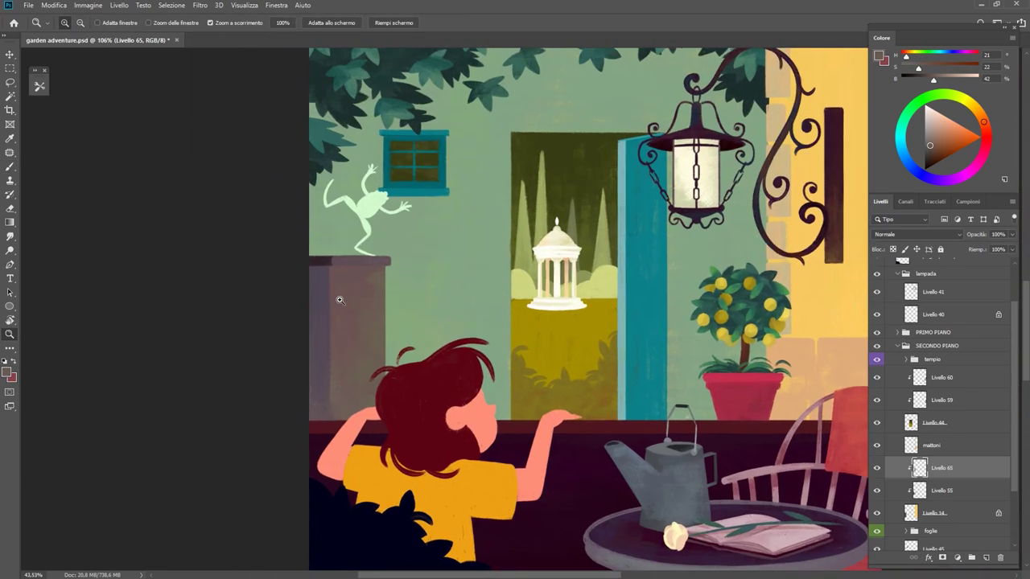
{"action": "left_click", "coordinate": [362, 286], "text": "alt"}
{"action": "left_click", "coordinate": [342, 314], "text": "alt"}
{"action": "key", "text": "e"}
{"action": "scroll", "coordinate": [362, 245], "scroll_direction": "up", "scroll_amount": 2}
{"action": "key", "text": "b"}
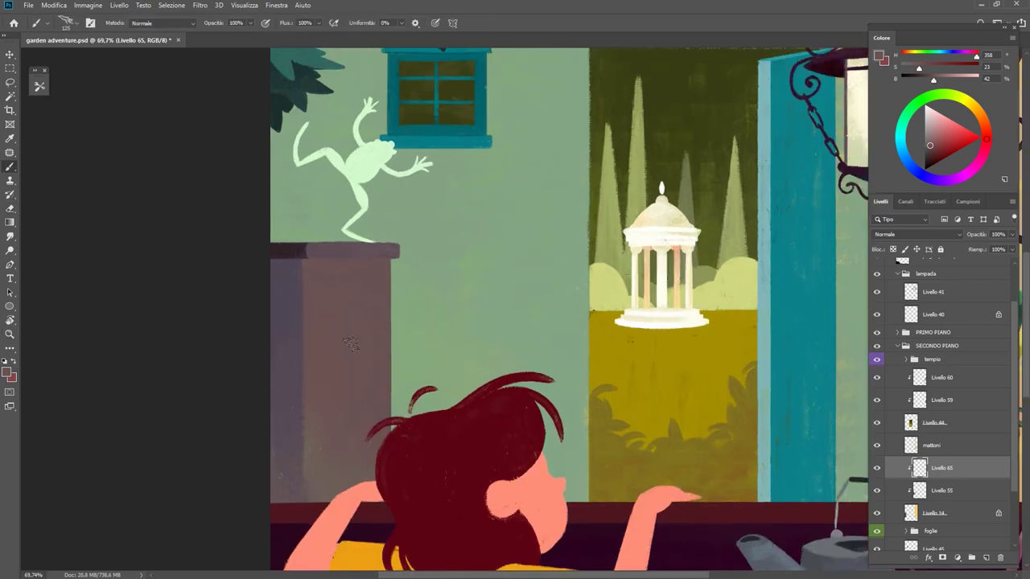
{"action": "left_click", "coordinate": [352, 312], "text": "alt"}
{"action": "left_click", "coordinate": [346, 256], "text": "alt"}
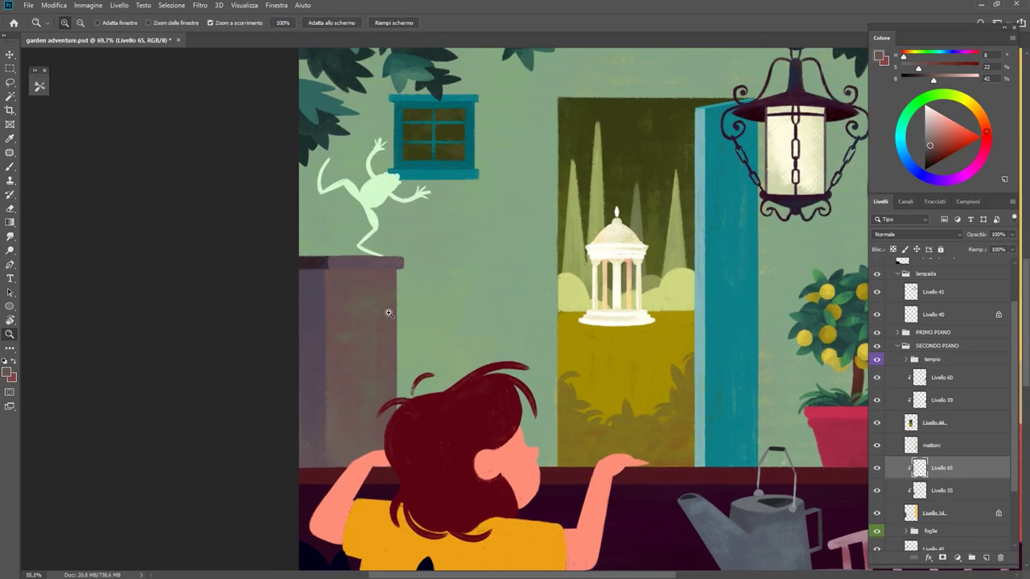
{"action": "scroll", "coordinate": [364, 400], "scroll_direction": "down", "scroll_amount": 2}
{"action": "left_click", "coordinate": [612, 418], "text": "alt"}
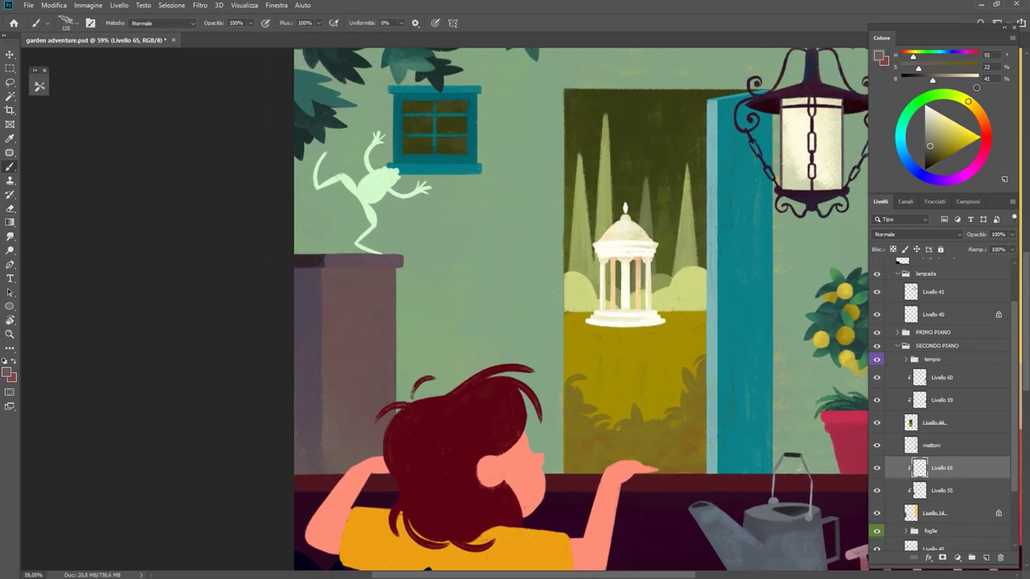
{"action": "left_click", "coordinate": [383, 330], "text": "alt"}
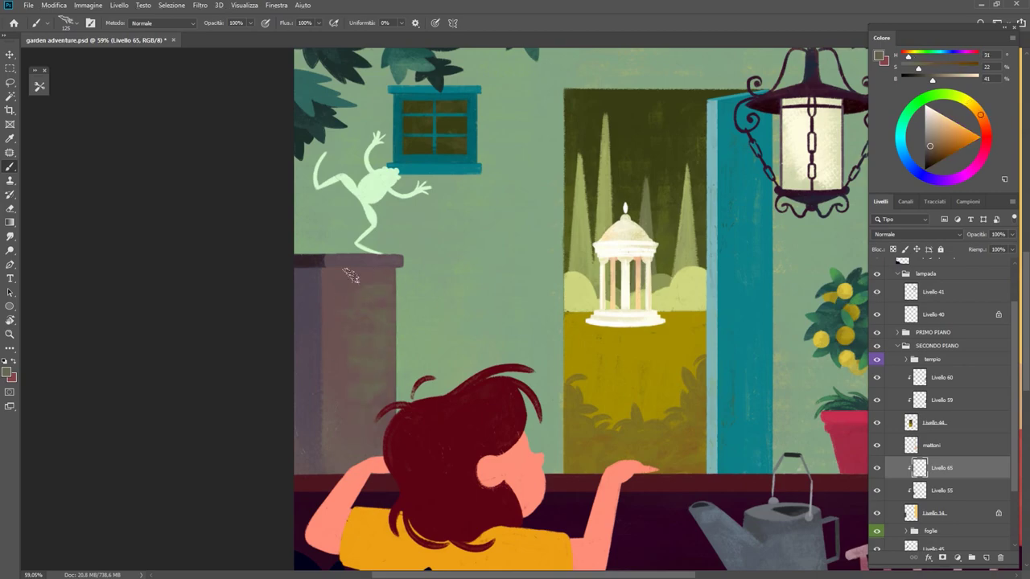
{"action": "scroll", "coordinate": [457, 428], "scroll_direction": "up", "scroll_amount": 1}
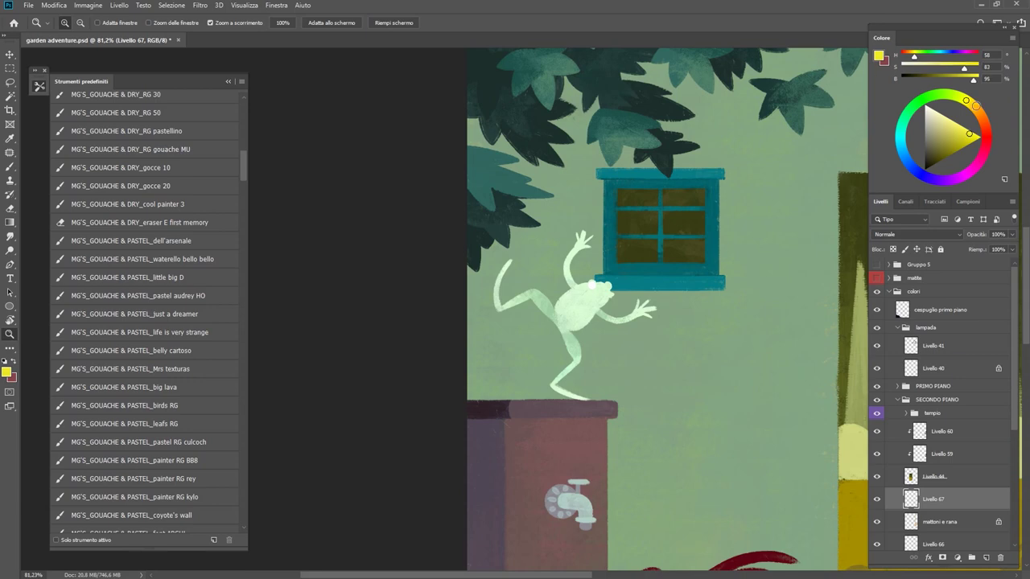
Step: Zoom on the frog, hide the 'matite' sketch and paint a pale green mouth line
{"action": "mouse_move", "coordinate": [595, 283]}
{"action": "left_mouse_down"}
{"action": "mouse_move", "coordinate": [644, 277]}
{"action": "mouse_move", "coordinate": [660, 230]}
{"action": "left_mouse_up"}
{"action": "key", "text": "b"}
{"action": "left_click", "coordinate": [669, 240], "text": "alt"}
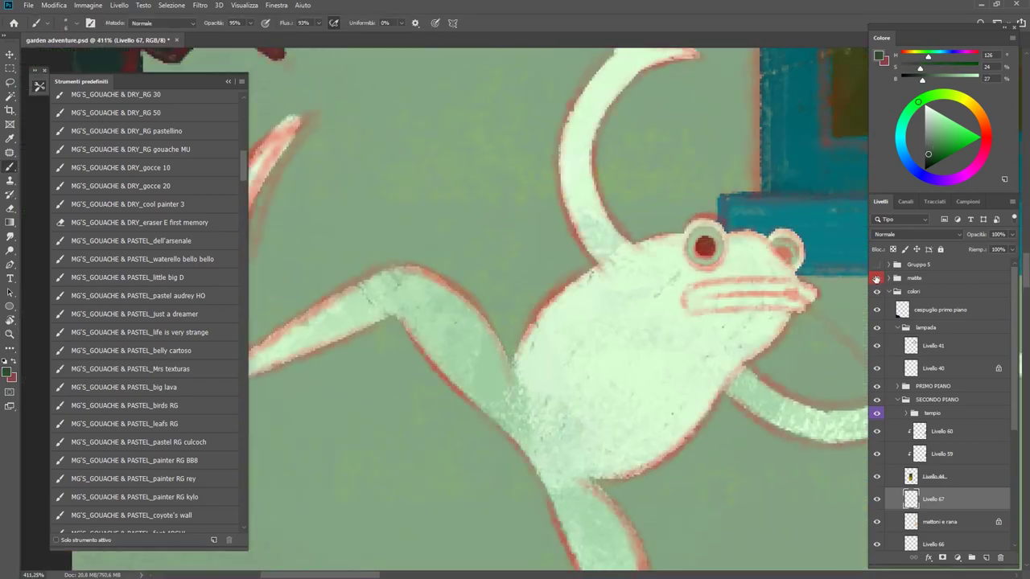
{"action": "left_click", "coordinate": [876, 277]}
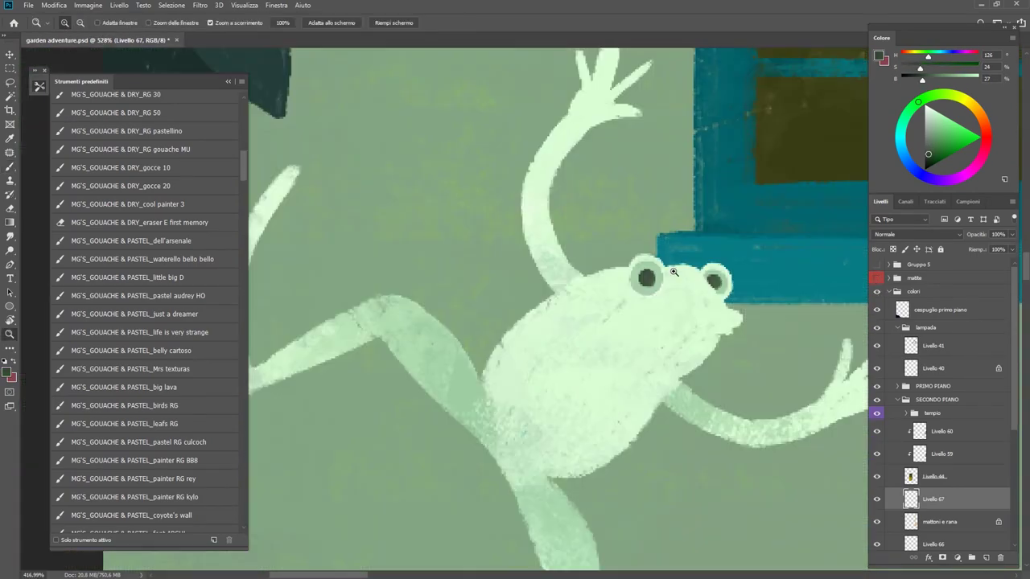
{"action": "left_click_drag", "start_coordinate": [650, 316], "coordinate": [724, 312]}
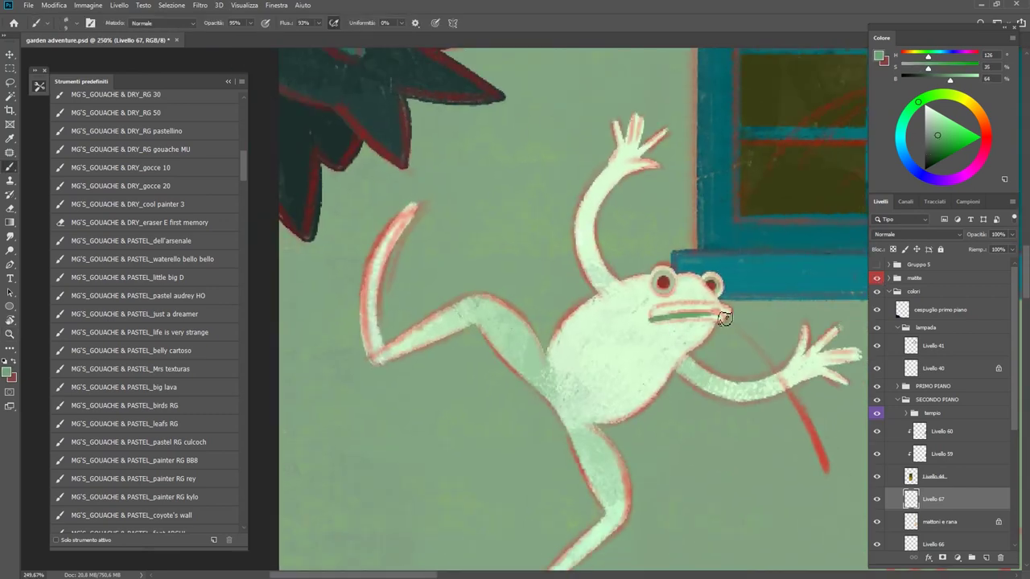
Step: Clip Livello 67 to the layer below and repaint the frog's mouth in lighter green
{"action": "right_click", "coordinate": [936, 500]}
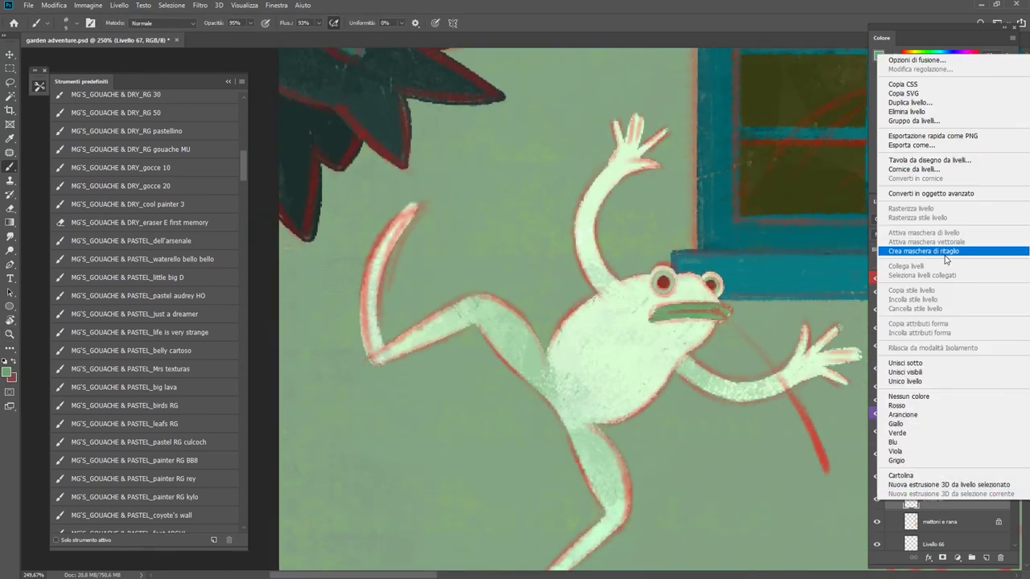
{"action": "left_click", "coordinate": [925, 253]}
{"action": "left_click", "coordinate": [876, 277]}
{"action": "scroll", "coordinate": [766, 326], "scroll_direction": "up", "scroll_amount": 3}
{"action": "key", "text": "ctrl+z"}
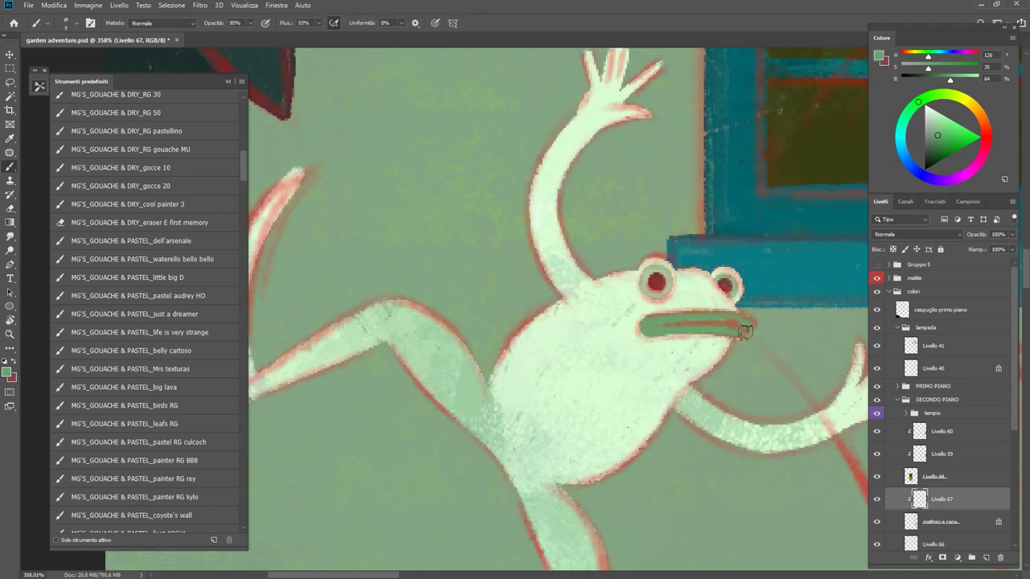
{"action": "left_click_drag", "start_coordinate": [745, 332], "coordinate": [650, 325]}
Step: Save the illustration and select the 'mattoni e rana' layer
{"action": "key", "text": "ctrl+s"}
{"action": "key", "text": "z"}
{"action": "scroll", "coordinate": [770, 342], "scroll_direction": "down", "scroll_amount": 5}
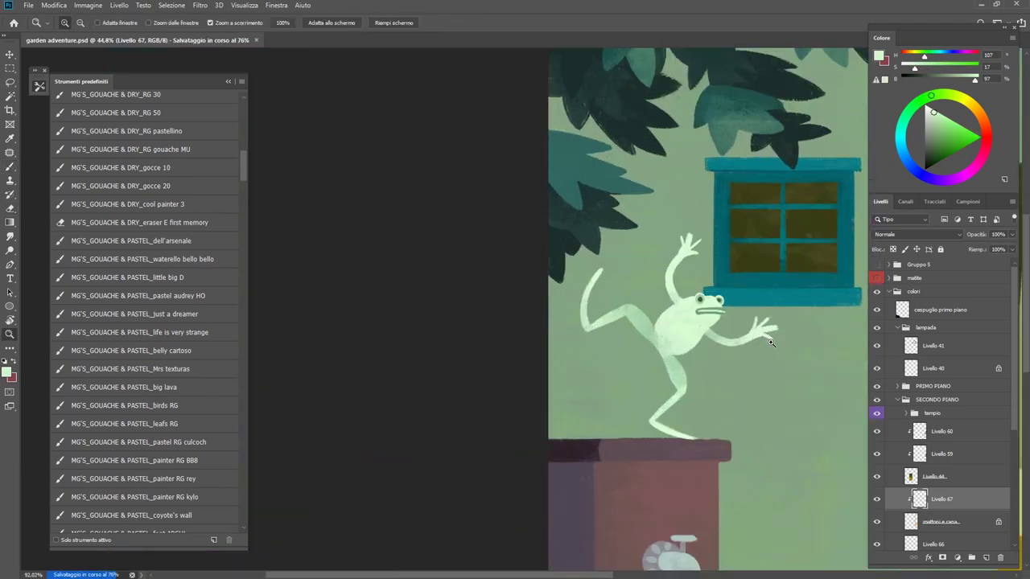
{"action": "scroll", "coordinate": [770, 342], "scroll_direction": "up", "scroll_amount": 5}
{"action": "left_click", "coordinate": [940, 521]}
Step: Choose a textured brush and paint light green strokes over the frog's head, body and chest
{"action": "left_click_drag", "start_coordinate": [243, 165], "coordinate": [243, 467]}
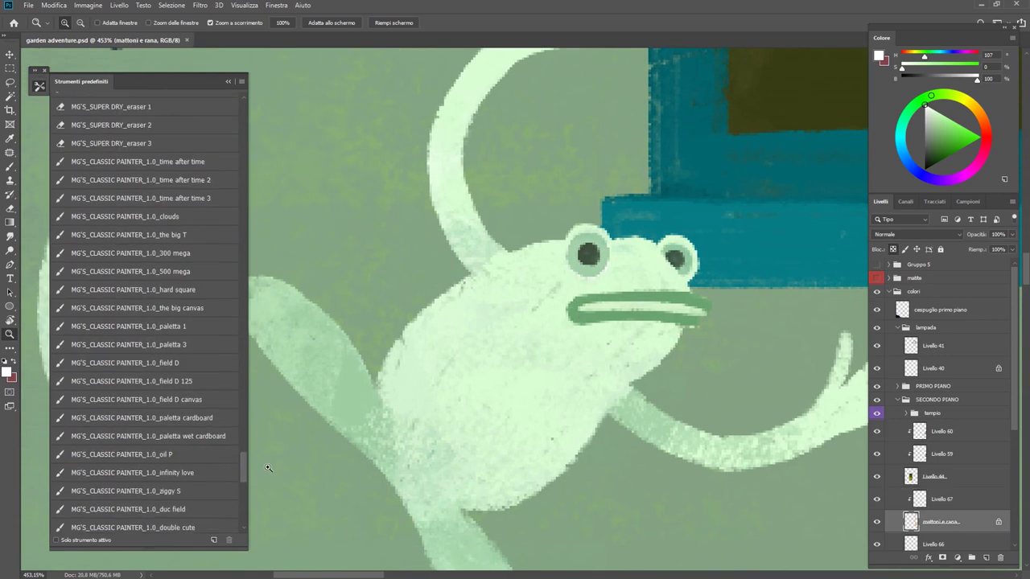
{"action": "scroll", "coordinate": [145, 322], "scroll_direction": "down", "scroll_amount": 3}
{"action": "left_click", "coordinate": [137, 217]}
{"action": "scroll", "coordinate": [489, 298], "scroll_direction": "down", "scroll_amount": 3}
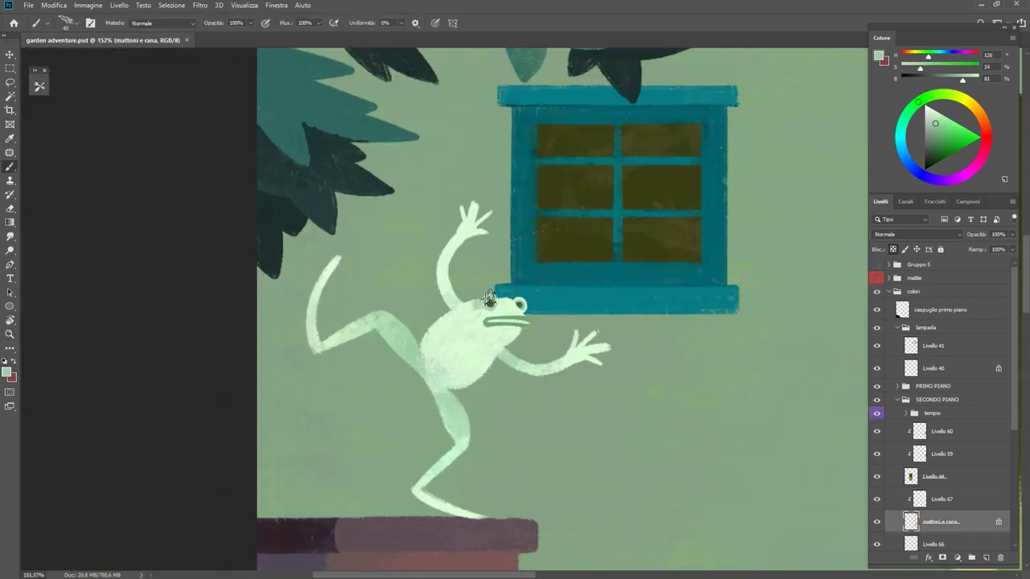
{"action": "mouse_move", "coordinate": [489, 298]}
{"action": "left_mouse_down"}
{"action": "mouse_move", "coordinate": [456, 333]}
{"action": "mouse_move", "coordinate": [509, 326]}
{"action": "mouse_move", "coordinate": [443, 355]}
{"action": "left_mouse_up"}
{"action": "left_click", "coordinate": [455, 333], "text": "alt"}
{"action": "left_click", "coordinate": [447, 315], "text": "alt"}
Step: Eyedrop fresh greens from the frog's body, panning to the gazebo and back
{"action": "left_click", "coordinate": [507, 307], "text": "alt"}
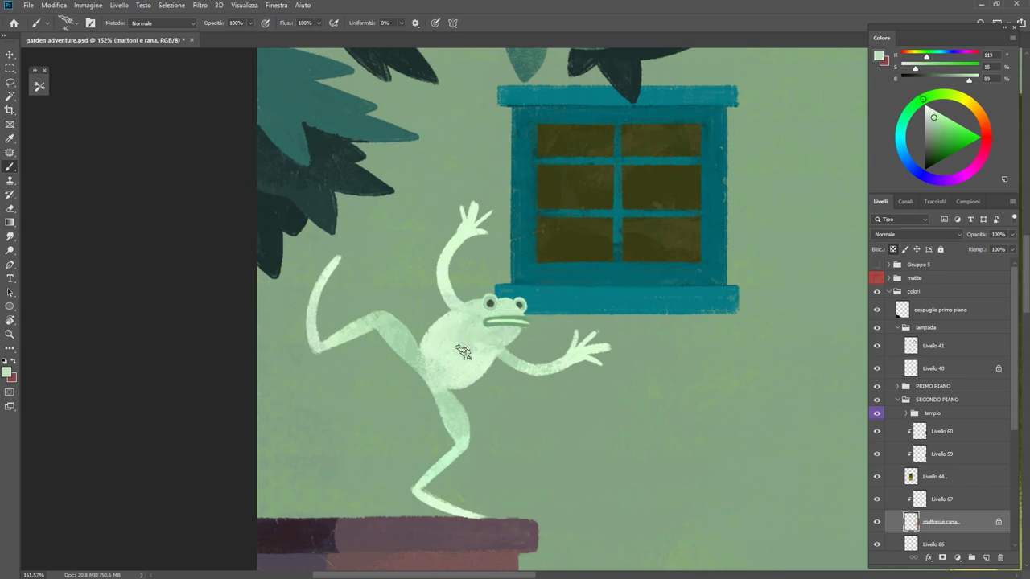
{"action": "left_click", "coordinate": [490, 306], "text": "alt"}
{"action": "scroll", "coordinate": [466, 282], "scroll_direction": "down", "scroll_amount": 4}
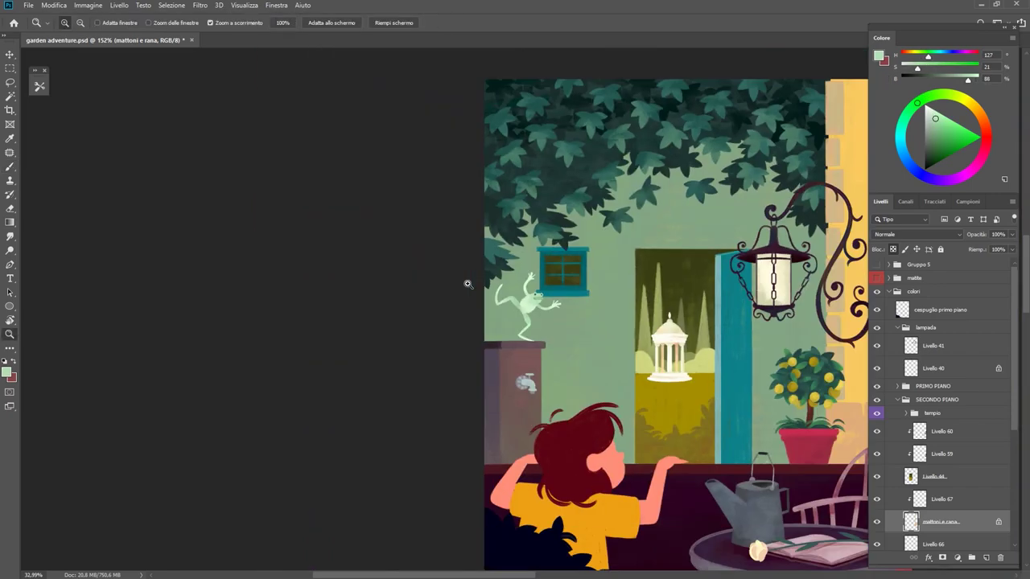
{"action": "scroll", "coordinate": [466, 282], "scroll_direction": "up", "scroll_amount": 4}
{"action": "mouse_move", "coordinate": [780, 309]}
{"action": "left_mouse_down"}
{"action": "mouse_move", "coordinate": [443, 279]}
{"action": "mouse_move", "coordinate": [201, 279]}
{"action": "left_mouse_up"}
{"action": "scroll", "coordinate": [322, 306], "scroll_direction": "down", "scroll_amount": 2}
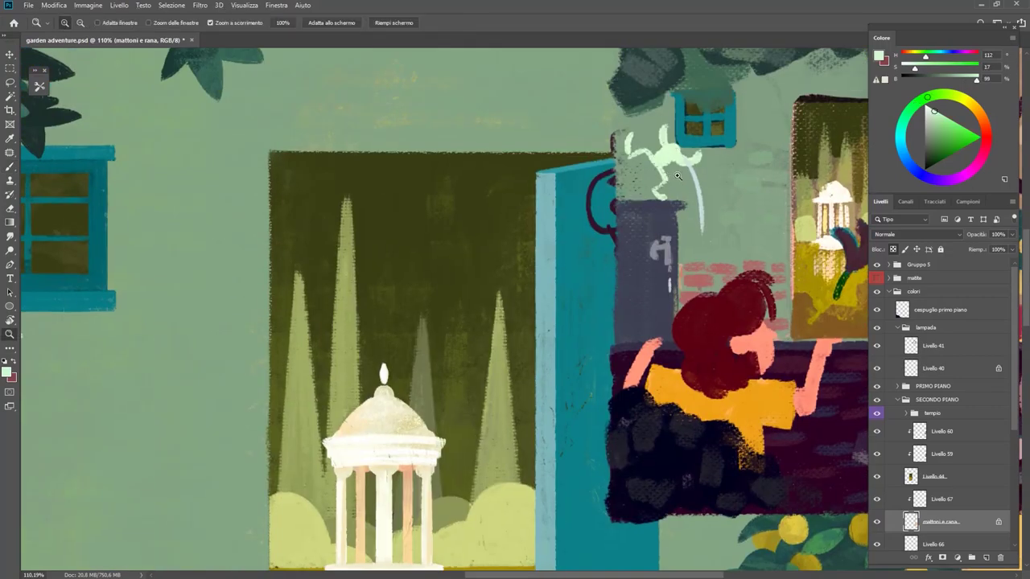
{"action": "scroll", "coordinate": [322, 306], "scroll_direction": "up", "scroll_amount": 3}
{"action": "left_click", "coordinate": [877, 277]}
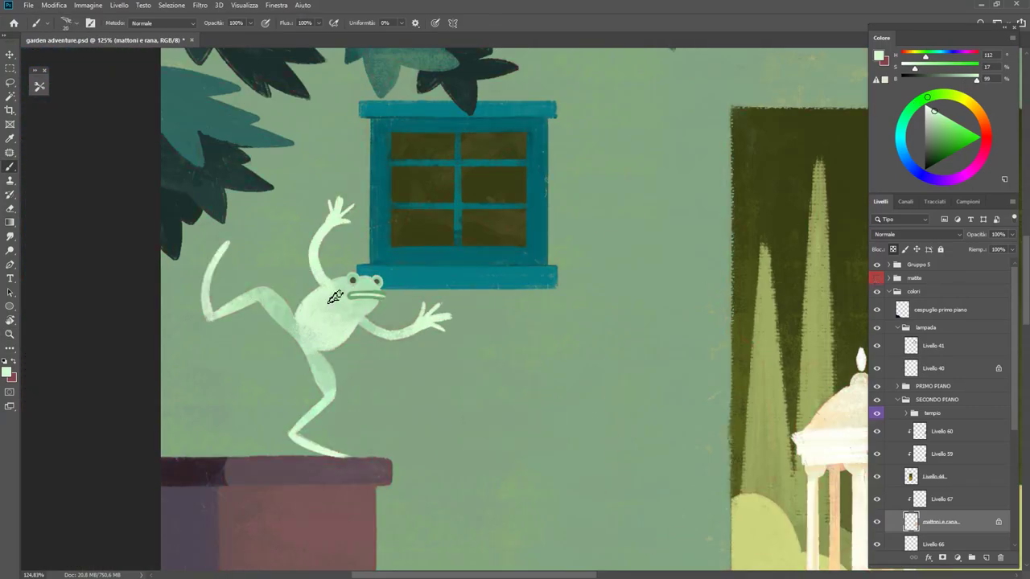
{"action": "scroll", "coordinate": [366, 296], "scroll_direction": "up", "scroll_amount": 3}
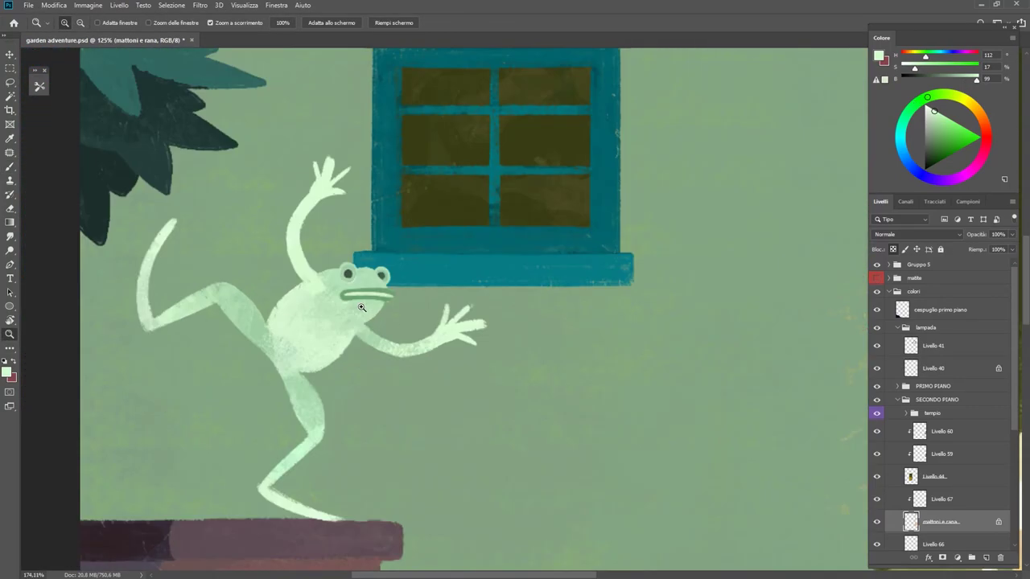
{"action": "scroll", "coordinate": [366, 296], "scroll_direction": "up", "scroll_amount": 3}
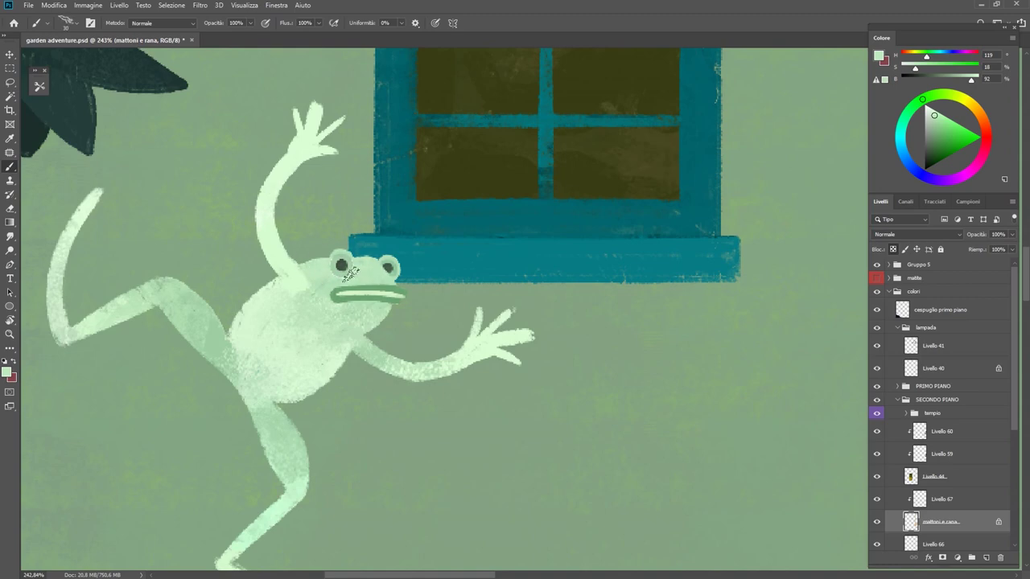
{"action": "left_click", "coordinate": [296, 304], "text": "alt"}
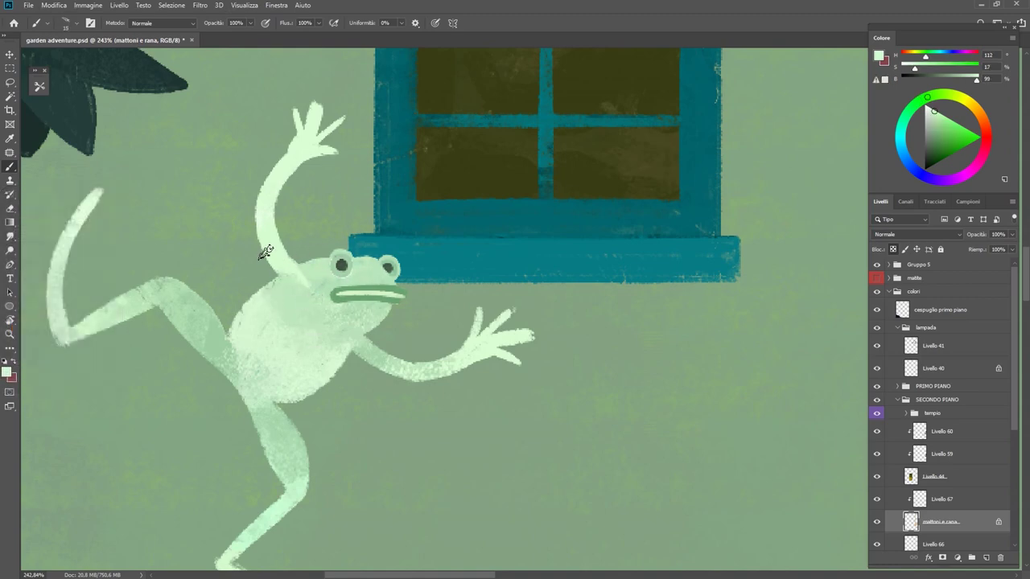
{"action": "left_click", "coordinate": [278, 296], "text": "alt"}
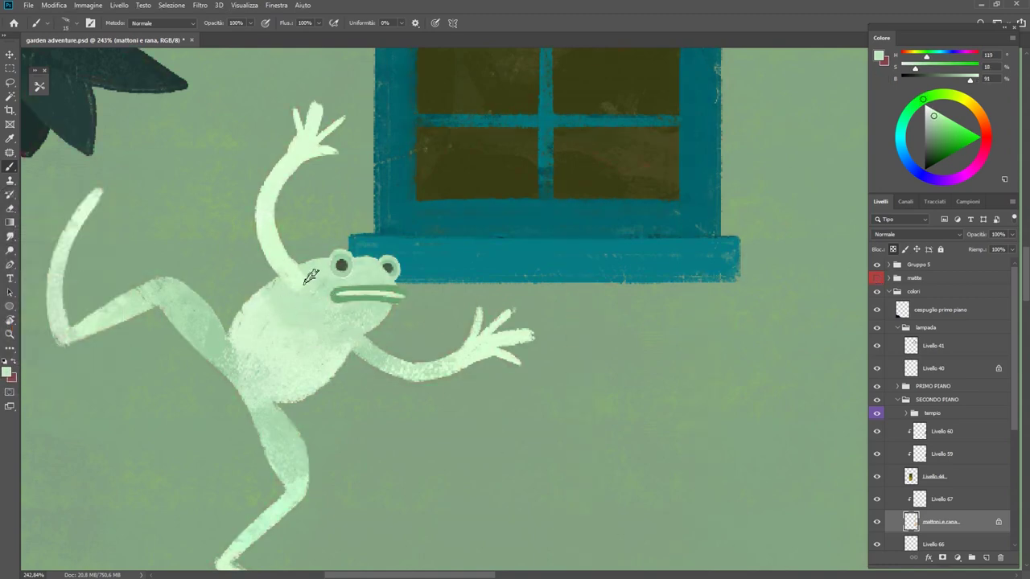
Step: Zoom out to review, then pick a saved brush preset for the eyes
{"action": "key", "text": "z"}
{"action": "scroll", "coordinate": [299, 280], "scroll_direction": "down", "scroll_amount": 5}
{"action": "scroll", "coordinate": [299, 280], "scroll_direction": "up", "scroll_amount": 2}
{"action": "scroll", "coordinate": [300, 280], "scroll_direction": "up", "scroll_amount": 3}
{"action": "left_click", "coordinate": [39, 86]}
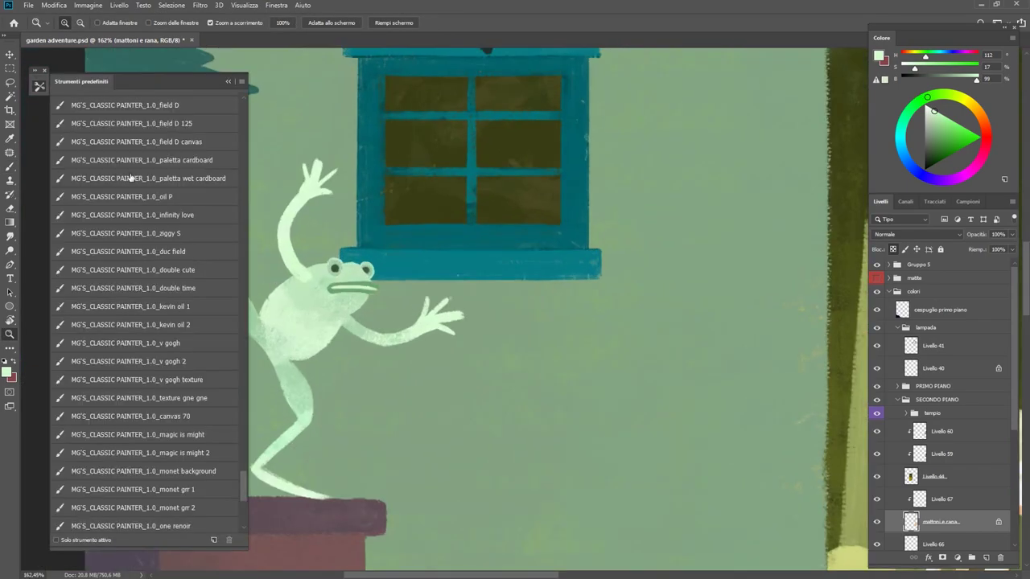
{"action": "scroll", "coordinate": [144, 322], "scroll_direction": "down", "scroll_amount": 1}
{"action": "left_click", "coordinate": [128, 363]}
Step: On Livello 67, paint a dark grey pupil into the frog's first eye
{"action": "left_click", "coordinate": [306, 306], "text": "ctrl"}
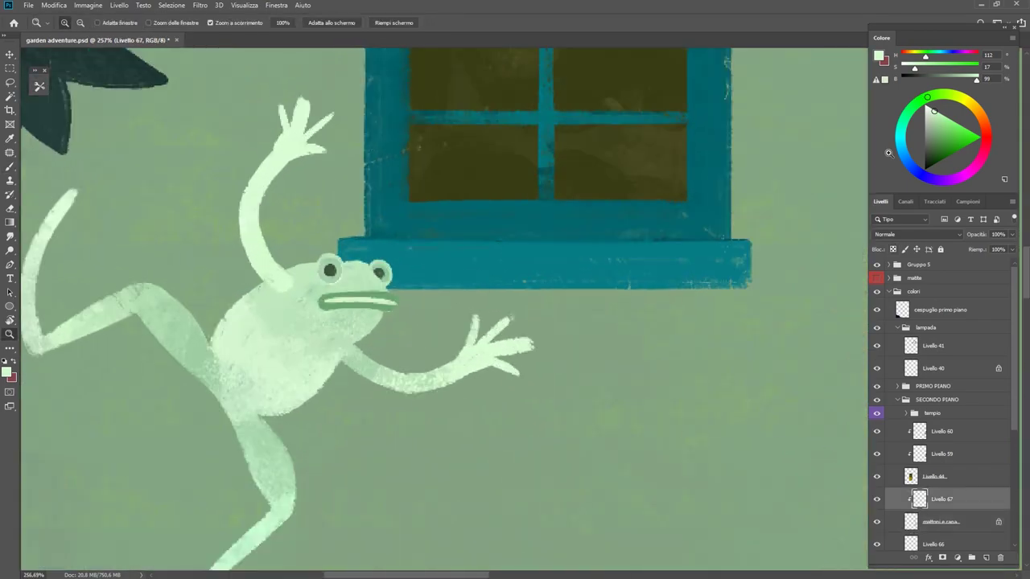
{"action": "scroll", "coordinate": [300, 248], "scroll_direction": "up", "scroll_amount": 5}
{"action": "left_click", "coordinate": [329, 260], "text": "alt"}
{"action": "left_click", "coordinate": [330, 266]}
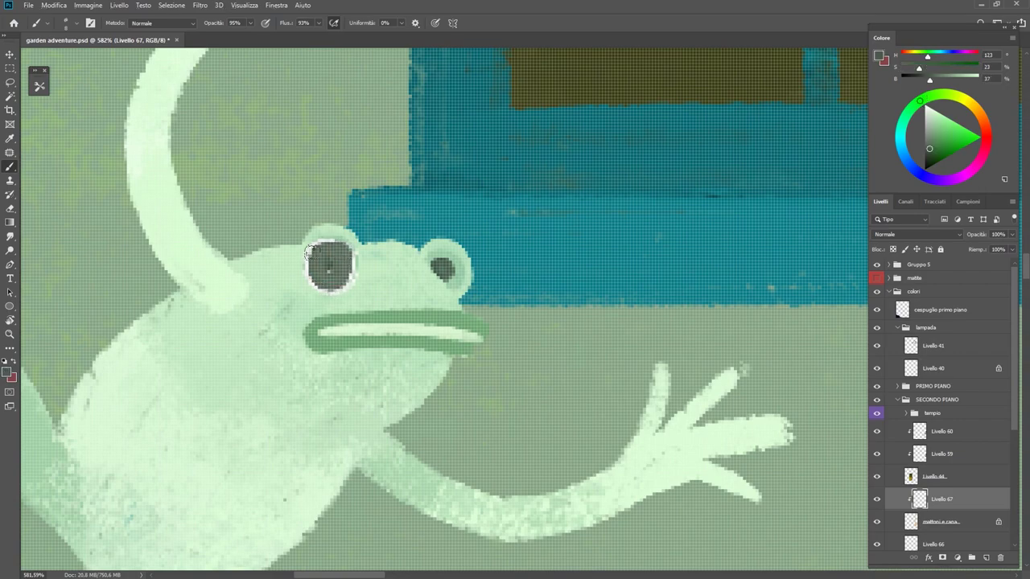
{"action": "key", "text": "z"}
{"action": "left_click_drag", "start_coordinate": [417, 295], "coordinate": [346, 295]}
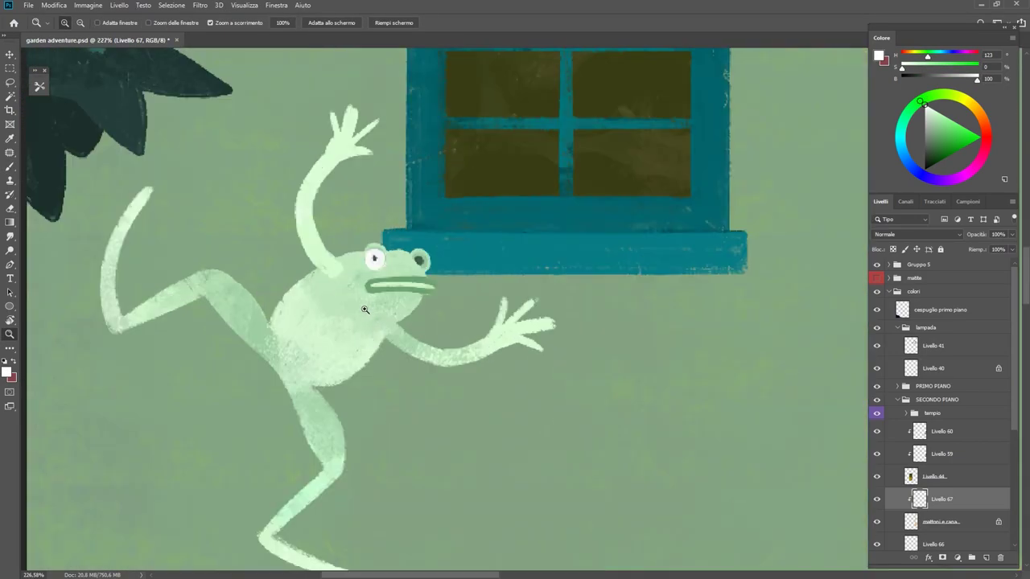
{"action": "left_click_drag", "start_coordinate": [417, 295], "coordinate": [483, 294]}
Step: Darken the pupil and paint the second one, checking against the pencil sketch
{"action": "key", "text": "b"}
{"action": "left_click", "coordinate": [392, 258], "text": "alt"}
{"action": "left_click", "coordinate": [390, 259]}
{"action": "left_click", "coordinate": [877, 278]}
{"action": "left_click", "coordinate": [402, 254]}
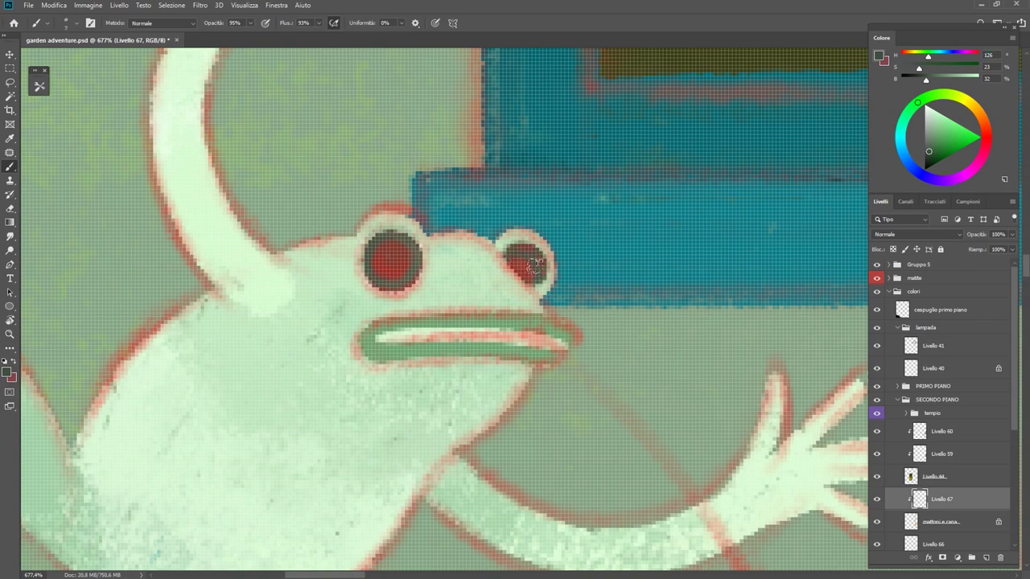
{"action": "left_click", "coordinate": [877, 278]}
Step: Set white as the highlight colour and save the file
{"action": "left_click", "coordinate": [546, 248], "text": "alt"}
{"action": "left_click", "coordinate": [366, 262], "text": "alt"}
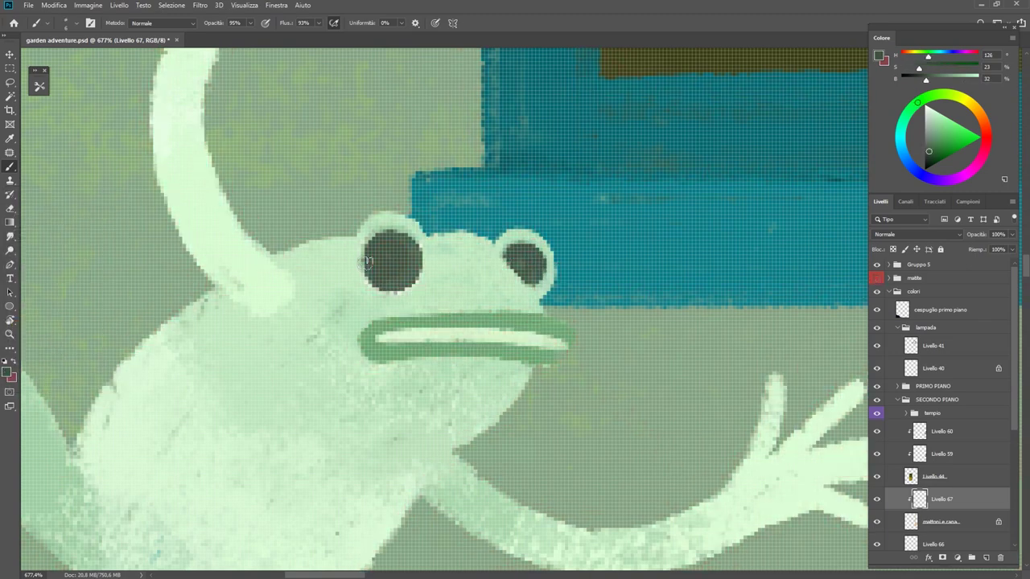
{"action": "left_click", "coordinate": [375, 234], "text": "alt"}
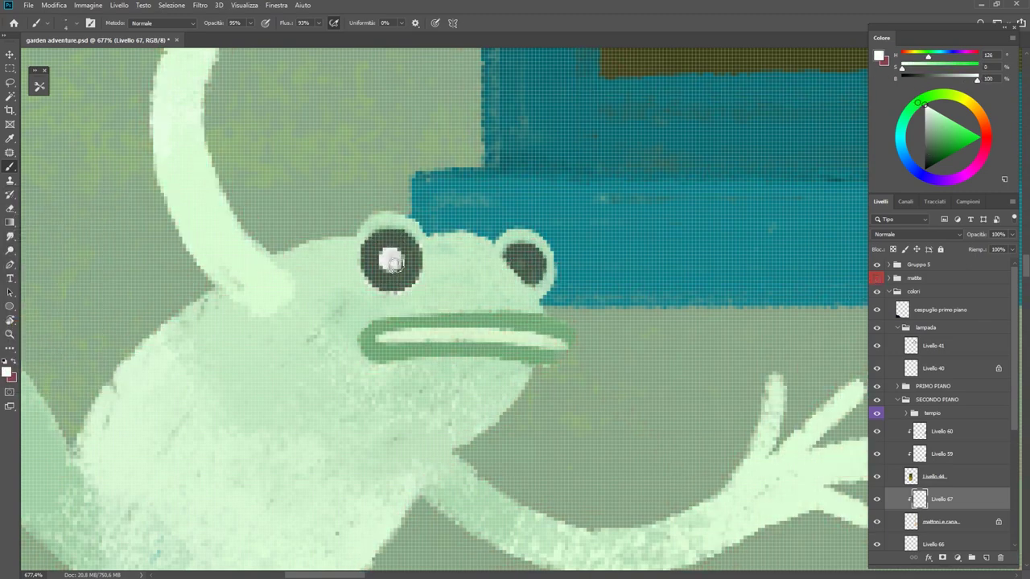
{"action": "key", "text": "ctrl+s"}
{"action": "scroll", "coordinate": [508, 277], "scroll_direction": "down", "scroll_amount": 5}
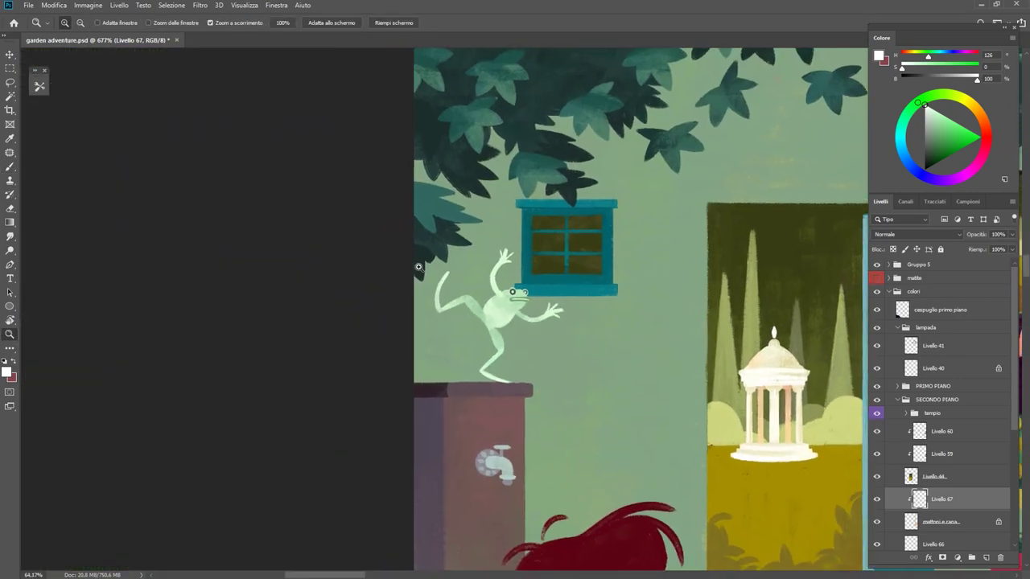
{"action": "scroll", "coordinate": [527, 310], "scroll_direction": "up", "scroll_amount": 5}
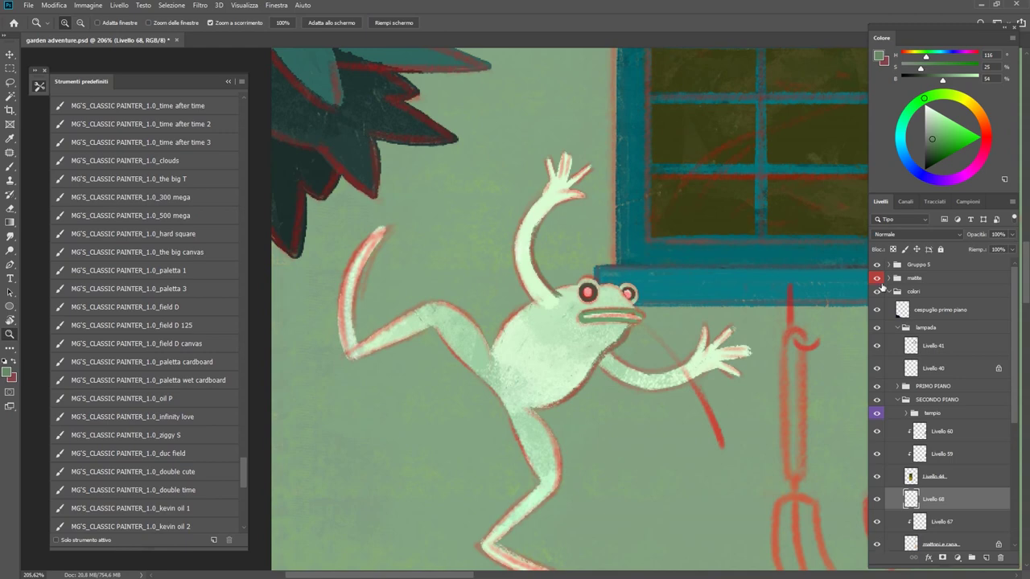
Step: Hide the sketch and dab a white highlight into the frog's pupil
{"action": "left_click", "coordinate": [877, 277]}
{"action": "scroll", "coordinate": [555, 302], "scroll_direction": "up", "scroll_amount": 3}
{"action": "key", "text": "b"}
{"action": "left_click", "coordinate": [627, 279], "text": "alt"}
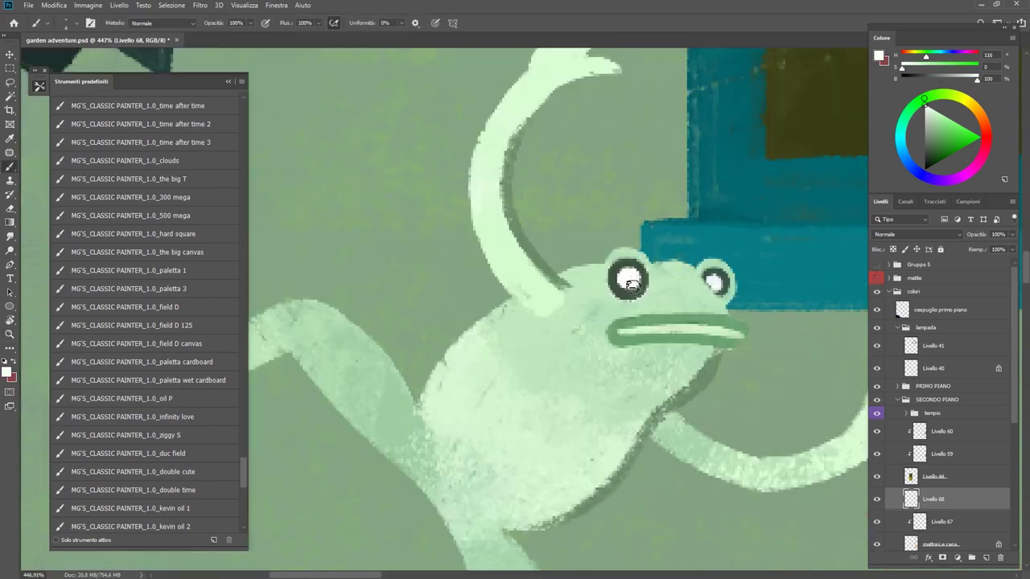
{"action": "scroll", "coordinate": [720, 284], "scroll_direction": "down", "scroll_amount": 3}
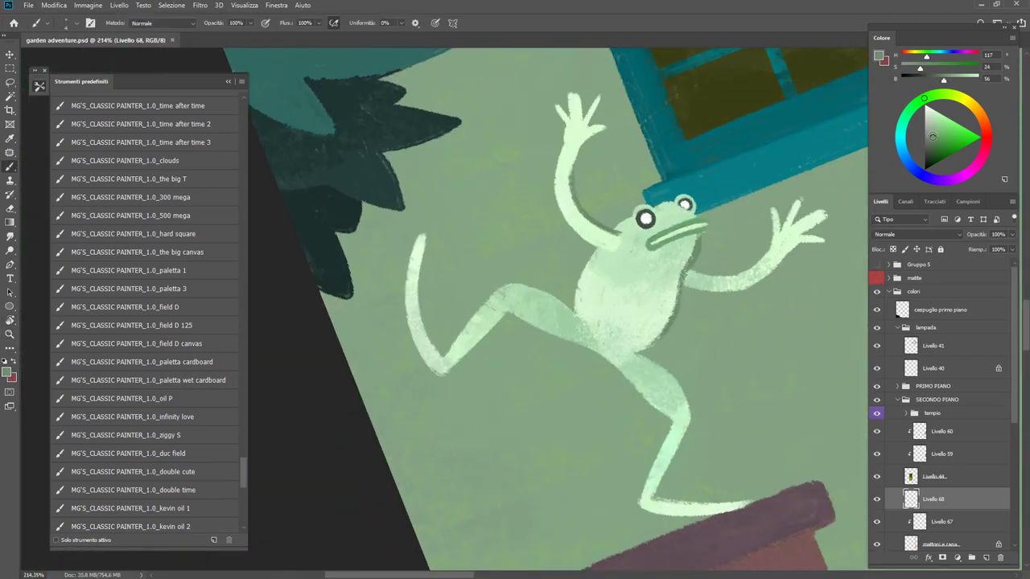
Step: Re-angle the view around the frog and sample its light green
{"action": "mouse_move", "coordinate": [666, 394]}
{"action": "left_mouse_down"}
{"action": "mouse_move", "coordinate": [646, 378]}
{"action": "mouse_move", "coordinate": [661, 301]}
{"action": "mouse_move", "coordinate": [496, 322]}
{"action": "left_mouse_up"}
{"action": "mouse_move", "coordinate": [485, 284]}
{"action": "left_mouse_down"}
{"action": "mouse_move", "coordinate": [535, 373]}
{"action": "mouse_move", "coordinate": [650, 375]}
{"action": "mouse_move", "coordinate": [639, 395]}
{"action": "left_mouse_up"}
{"action": "key", "text": "z"}
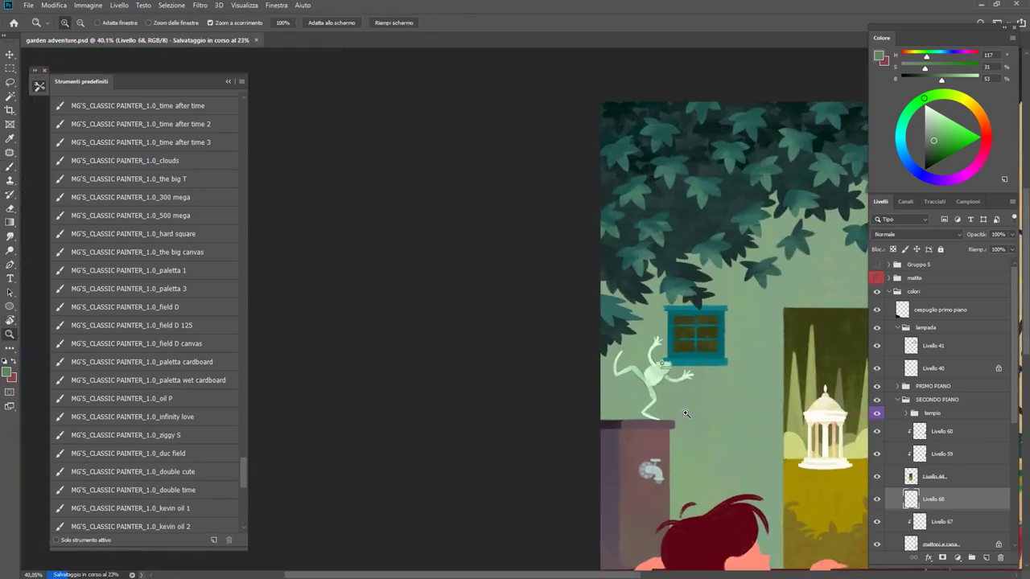
{"action": "mouse_move", "coordinate": [515, 326]}
{"action": "left_mouse_down"}
{"action": "mouse_move", "coordinate": [563, 327]}
{"action": "mouse_move", "coordinate": [563, 345]}
{"action": "left_mouse_up"}
{"action": "key", "text": "b"}
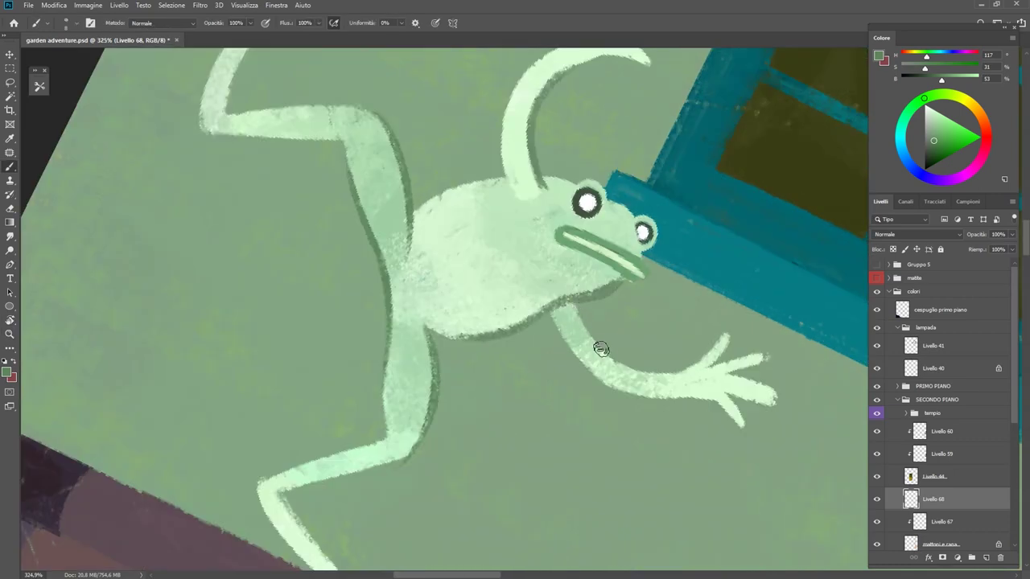
{"action": "left_click_drag", "start_coordinate": [664, 367], "coordinate": [629, 311]}
{"action": "left_click_drag", "start_coordinate": [777, 276], "coordinate": [733, 187]}
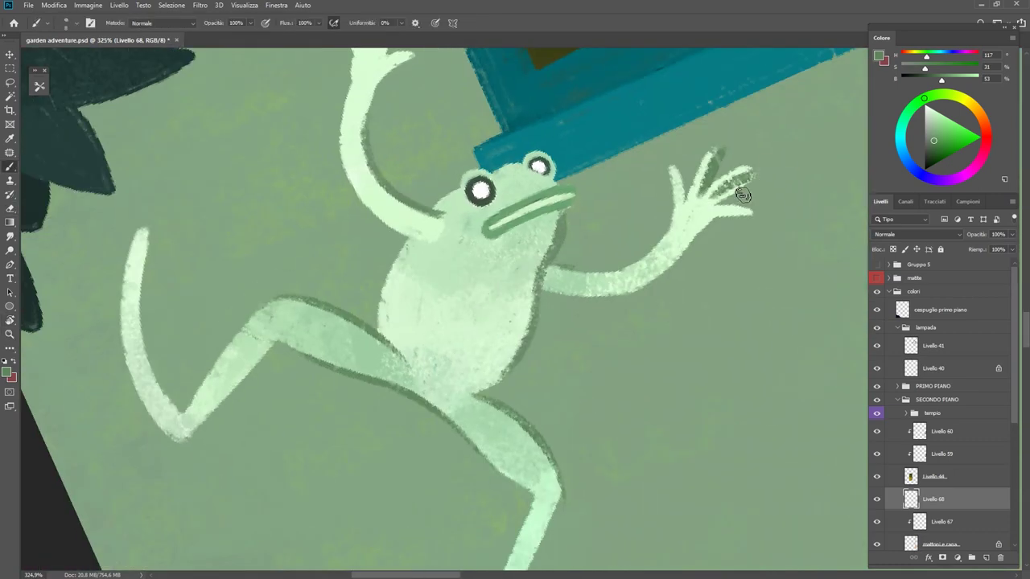
{"action": "left_click", "coordinate": [720, 206], "text": "alt"}
{"action": "mouse_move", "coordinate": [705, 273]}
{"action": "left_mouse_down"}
{"action": "mouse_move", "coordinate": [680, 375]}
{"action": "mouse_move", "coordinate": [706, 436]}
{"action": "left_mouse_up"}
Step: Zoom in on the frog's raised hand, save the document, and level the view
{"action": "key", "text": "e"}
{"action": "key", "text": "b"}
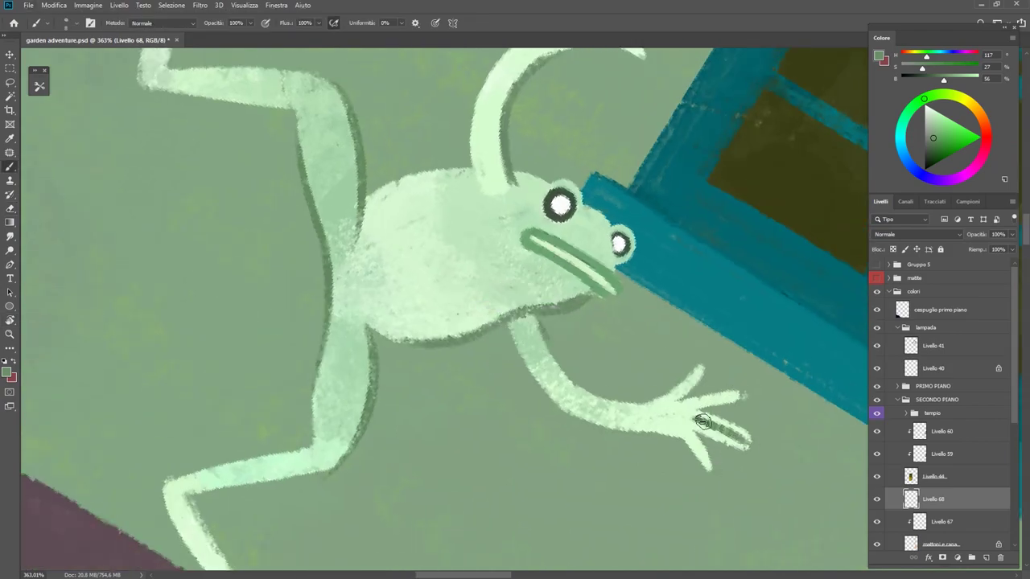
{"action": "key", "text": "z"}
{"action": "mouse_move", "coordinate": [593, 283]}
{"action": "left_mouse_down"}
{"action": "mouse_move", "coordinate": [526, 291]}
{"action": "mouse_move", "coordinate": [636, 393]}
{"action": "mouse_move", "coordinate": [402, 432]}
{"action": "left_mouse_up"}
{"action": "key", "text": "b"}
{"action": "key", "text": "r"}
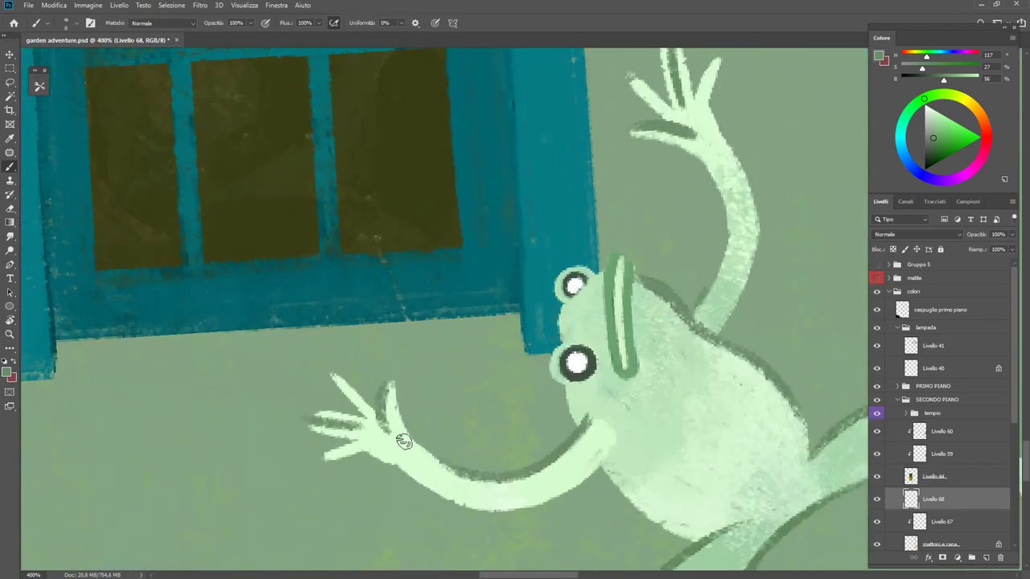
{"action": "key", "text": "z"}
{"action": "key", "text": "ctrl+s"}
{"action": "mouse_move", "coordinate": [515, 359]}
{"action": "left_mouse_down"}
{"action": "mouse_move", "coordinate": [453, 359]}
{"action": "mouse_move", "coordinate": [499, 359]}
{"action": "mouse_move", "coordinate": [499, 467]}
{"action": "left_mouse_up"}
{"action": "key", "text": "r"}
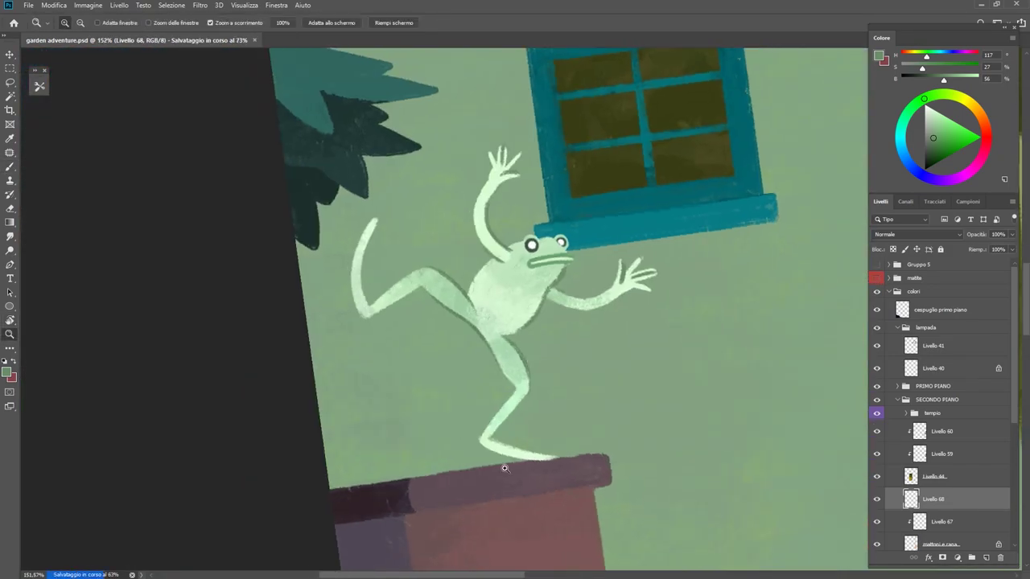
{"action": "key", "text": "b"}
{"action": "key", "text": "r"}
{"action": "mouse_move", "coordinate": [564, 464]}
{"action": "left_mouse_down"}
{"action": "mouse_move", "coordinate": [523, 459]}
{"action": "mouse_move", "coordinate": [543, 323]}
{"action": "left_mouse_up"}
{"action": "key", "text": "z"}
Step: Paint pale edge strokes along the frog's arm and legs
{"action": "key", "text": "b"}
{"action": "key", "text": "z"}
{"action": "key", "text": "b"}
{"action": "key", "text": "z"}
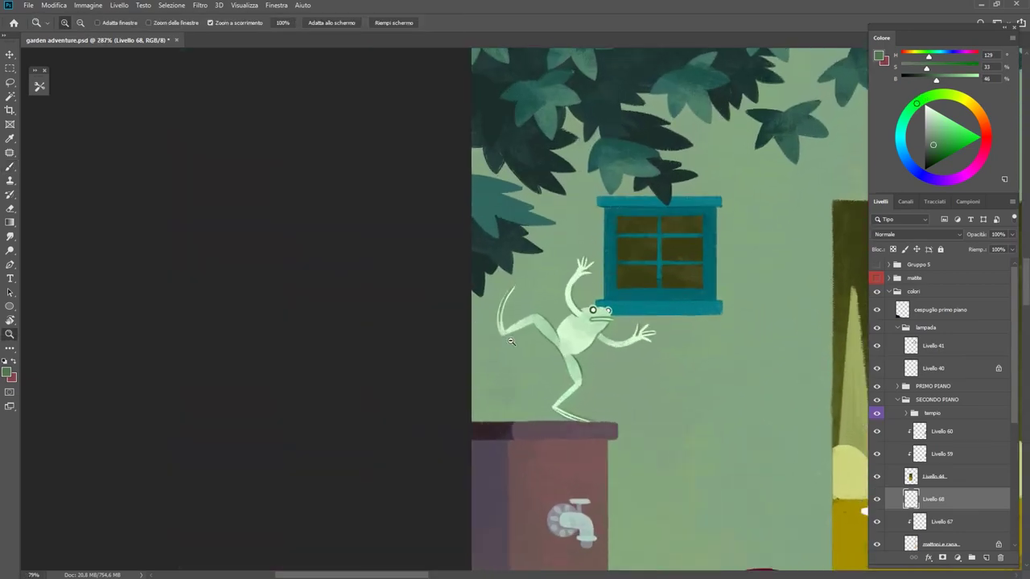
{"action": "left_click_drag", "start_coordinate": [581, 399], "coordinate": [650, 354]}
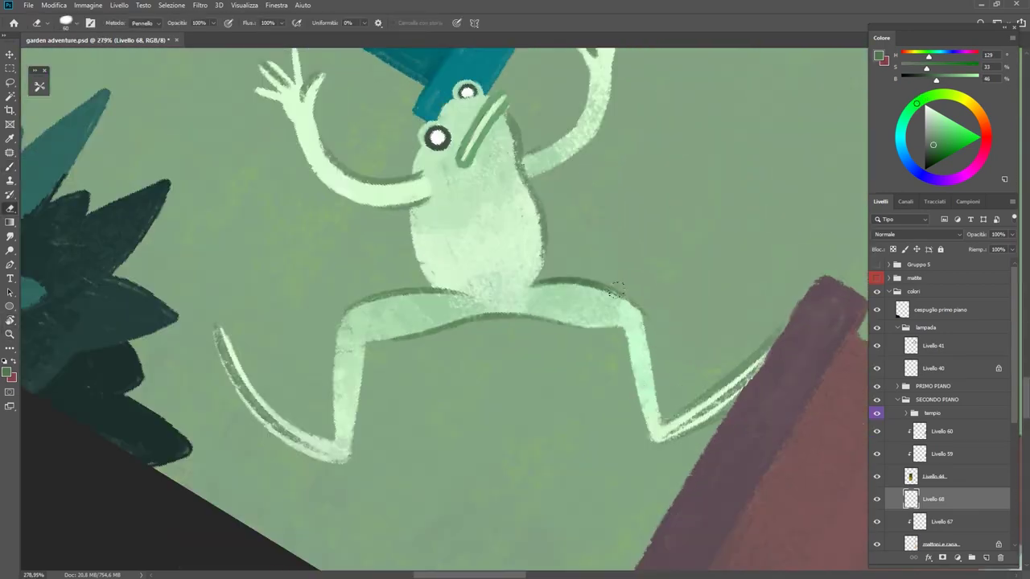
{"action": "key", "text": "z"}
{"action": "mouse_move", "coordinate": [658, 420]}
{"action": "left_mouse_down"}
{"action": "mouse_move", "coordinate": [506, 422]}
{"action": "mouse_move", "coordinate": [450, 370]}
{"action": "left_mouse_up"}
{"action": "mouse_move", "coordinate": [289, 301]}
{"action": "left_mouse_down"}
{"action": "mouse_move", "coordinate": [418, 313]}
{"action": "mouse_move", "coordinate": [523, 305]}
{"action": "left_mouse_up"}
{"action": "key", "text": "b"}
{"action": "scroll", "coordinate": [417, 313], "scroll_direction": "down", "scroll_amount": 4}
{"action": "key", "text": "e"}
{"action": "key", "text": "r"}
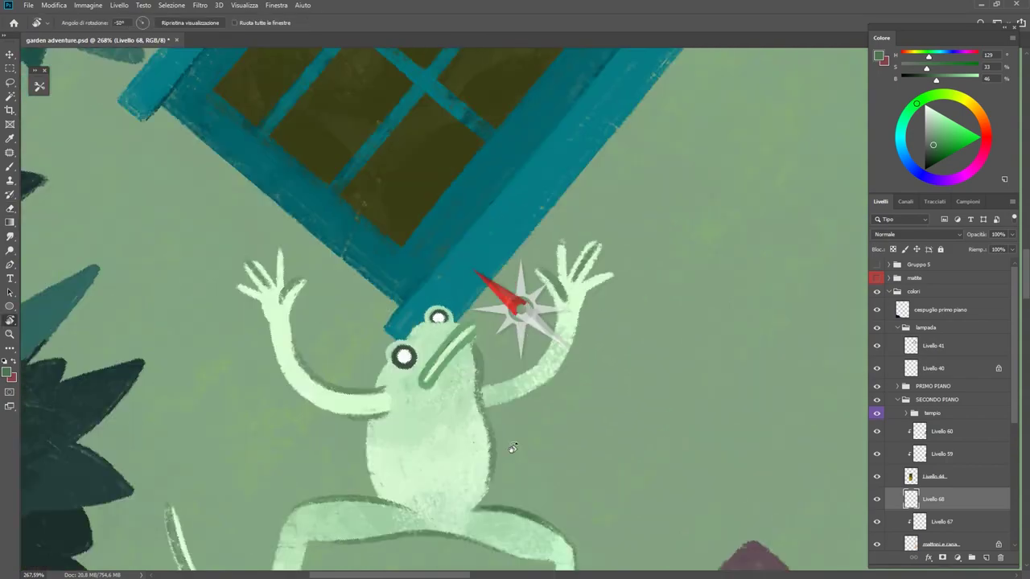
{"action": "scroll", "coordinate": [509, 399], "scroll_direction": "up", "scroll_amount": 2}
{"action": "key", "text": "b"}
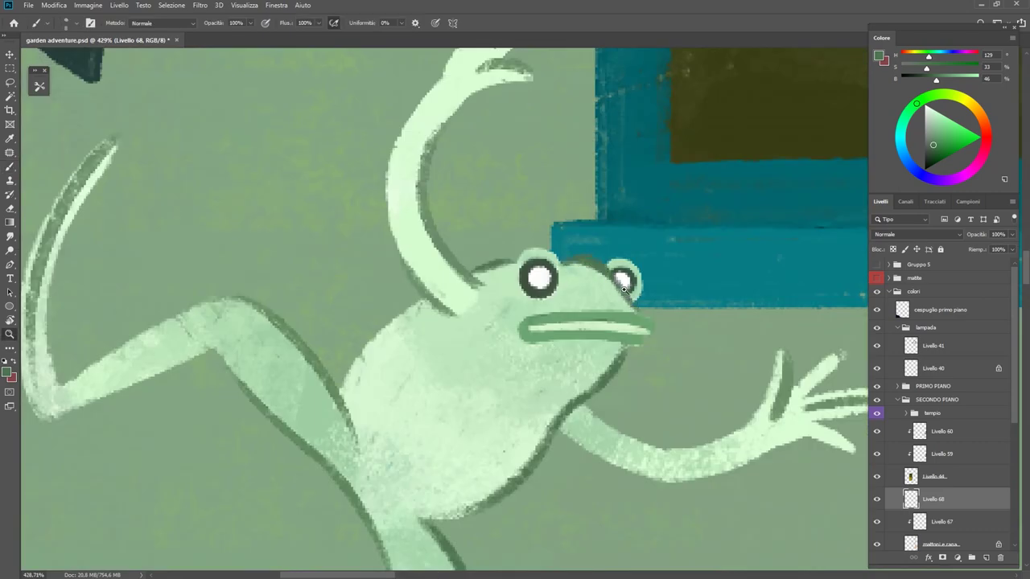
{"action": "mouse_move", "coordinate": [624, 288]}
{"action": "left_mouse_down"}
{"action": "mouse_move", "coordinate": [569, 305]}
{"action": "mouse_move", "coordinate": [633, 353]}
{"action": "left_mouse_up"}
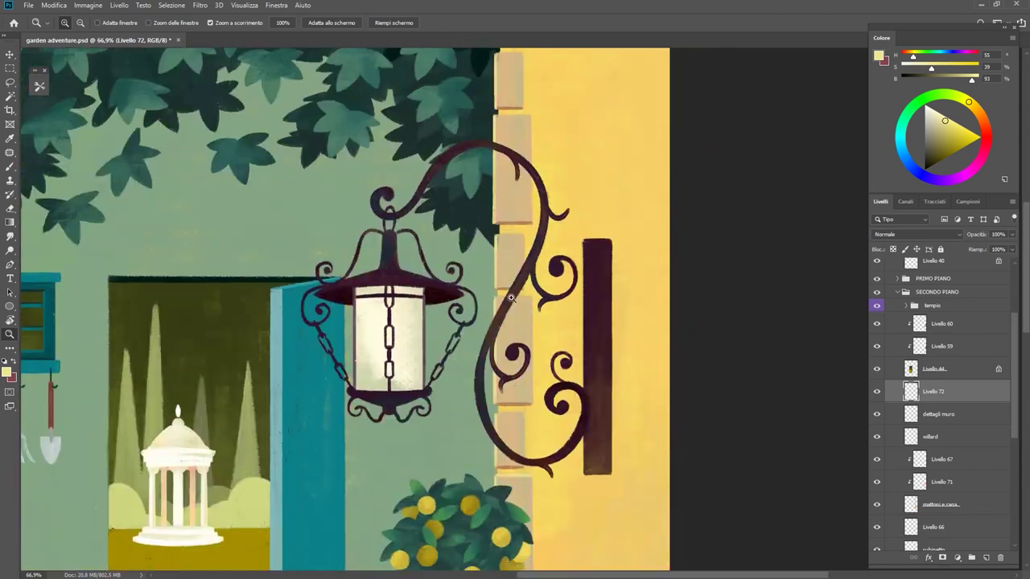
Step: Scroll to the wall's top brick edge, erase along it, then fit the canvas on screen
{"action": "scroll", "coordinate": [547, 166], "scroll_direction": "up", "scroll_amount": 5}
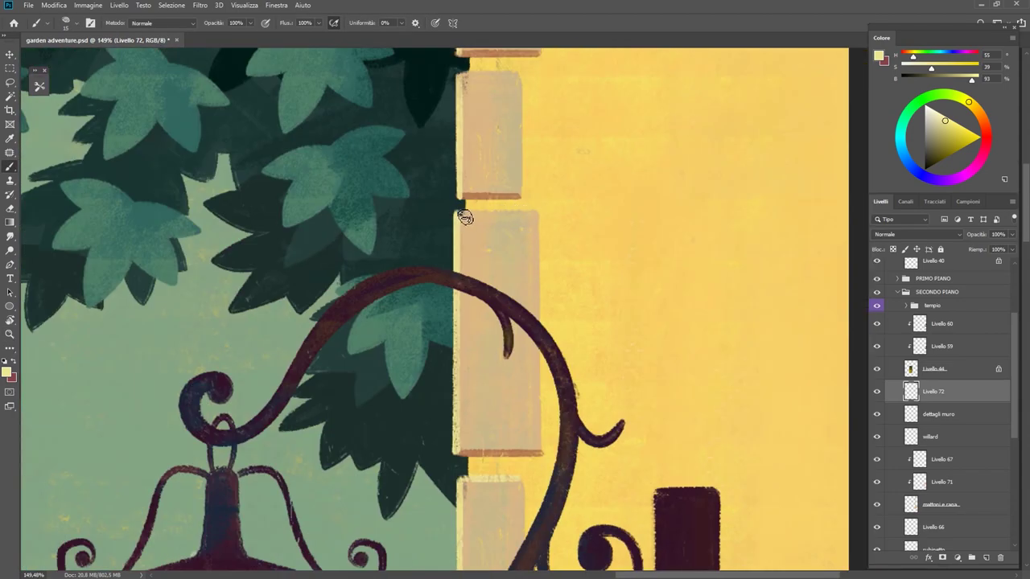
{"action": "scroll", "coordinate": [512, 183], "scroll_direction": "up", "scroll_amount": 3}
{"action": "scroll", "coordinate": [483, 266], "scroll_direction": "up", "scroll_amount": 3}
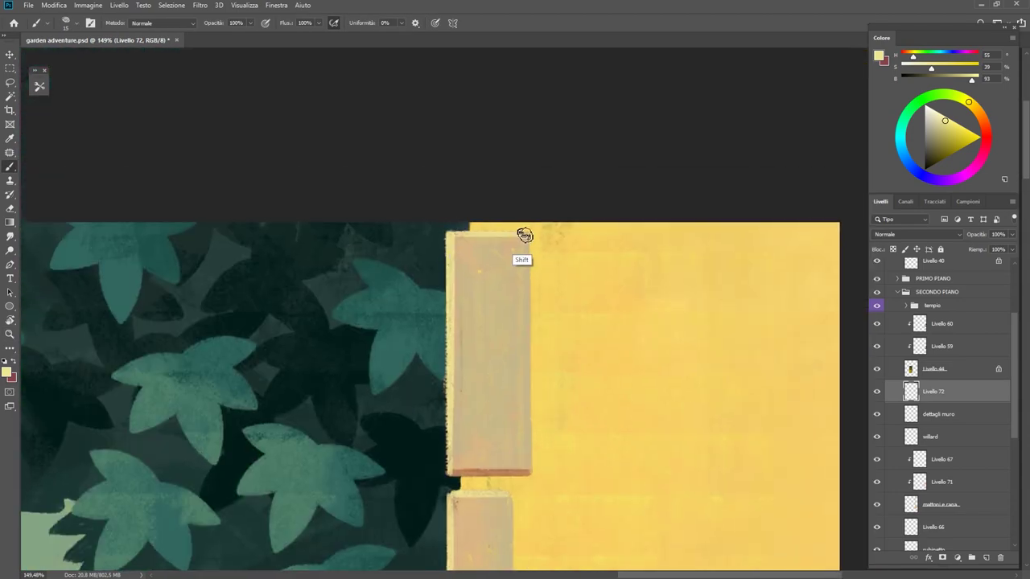
{"action": "key", "text": "e"}
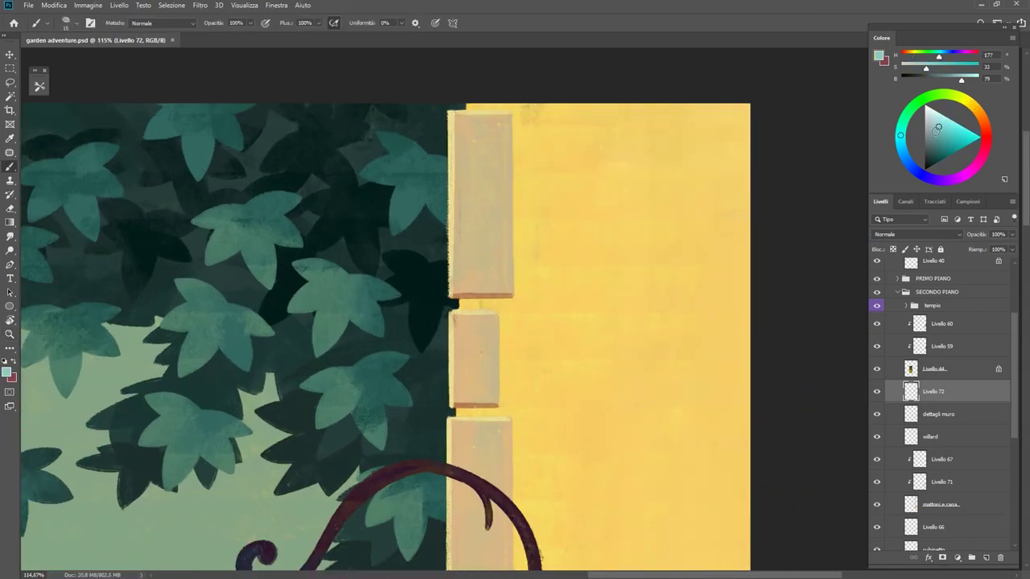
{"action": "key", "text": "z"}
{"action": "key", "text": "ctrl+0"}
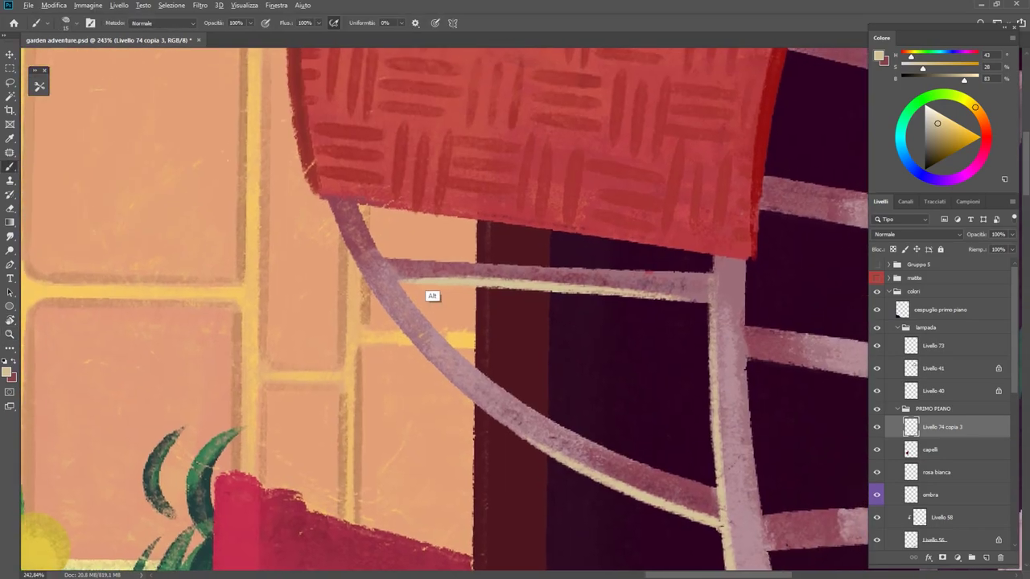
Step: Sample the muted pink colour from the chair
{"action": "left_click", "coordinate": [427, 282], "text": "alt"}
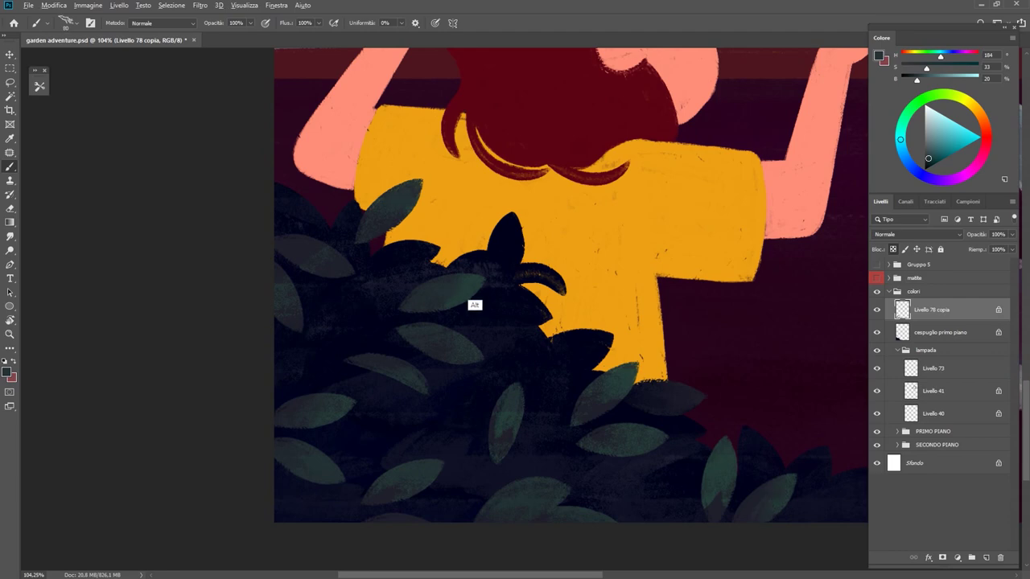
Step: Zoom out, then zoom in on the girl and the foreground bush
{"action": "key", "text": "z"}
{"action": "scroll", "coordinate": [475, 305], "scroll_direction": "down", "scroll_amount": 5}
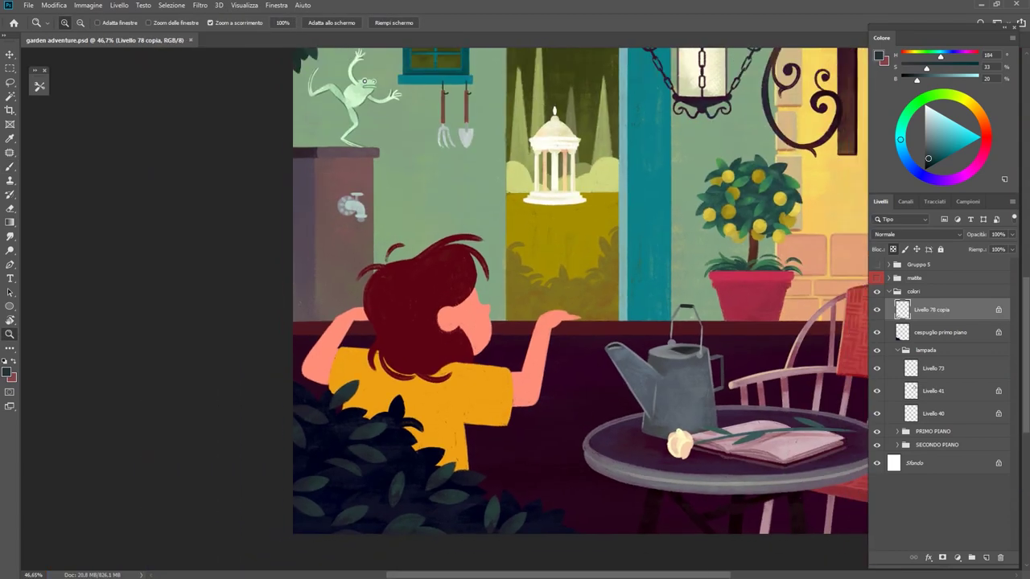
{"action": "scroll", "coordinate": [547, 291], "scroll_direction": "down", "scroll_amount": 1}
{"action": "scroll", "coordinate": [547, 291], "scroll_direction": "right", "scroll_amount": 2}
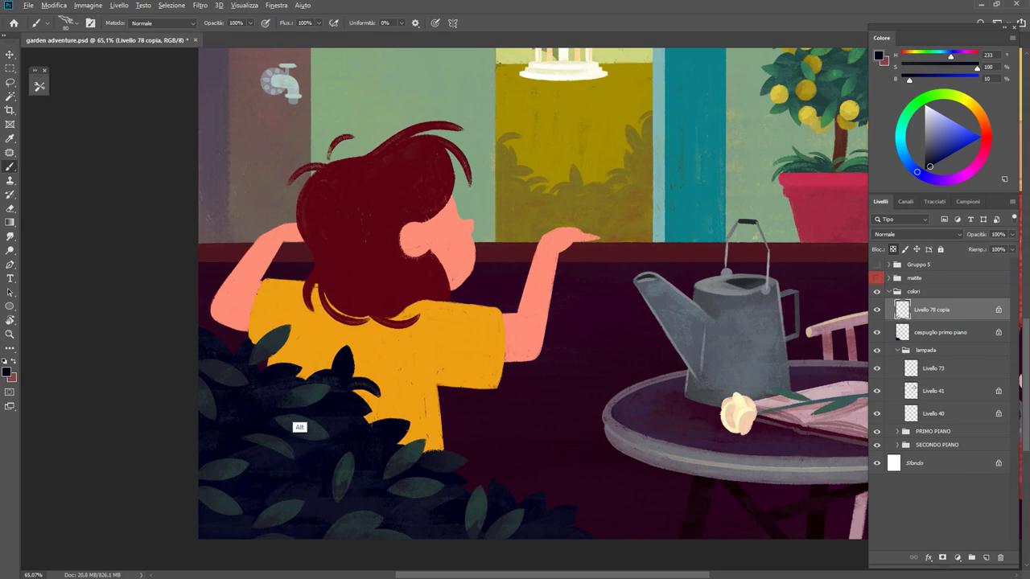
{"action": "left_click", "coordinate": [299, 427], "text": "alt"}
{"action": "scroll", "coordinate": [300, 428], "scroll_direction": "up", "scroll_amount": 3}
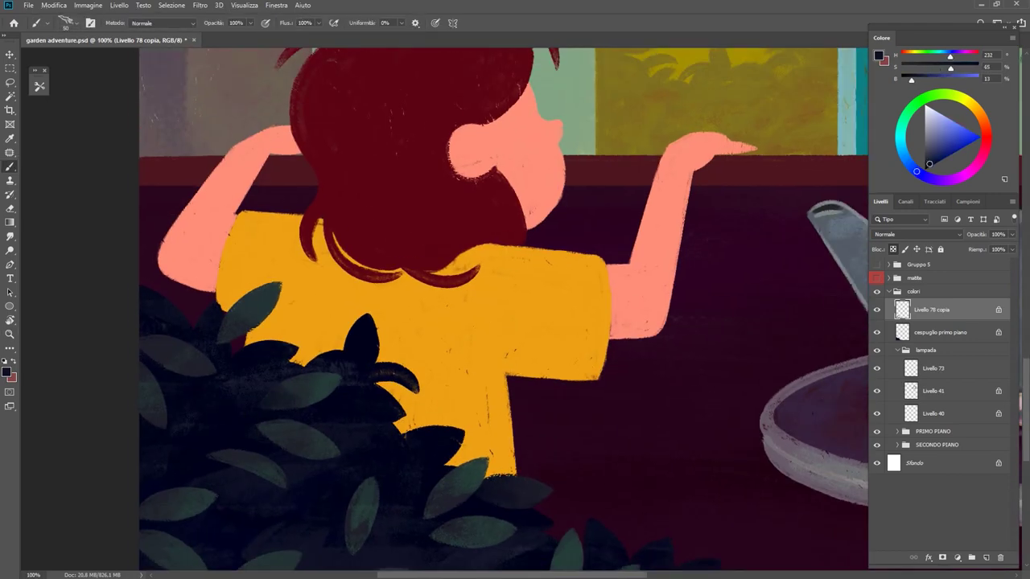
Step: Sample dark navy, teal and blue-grey from the bush leaves, then zoom out and save
{"action": "left_click", "coordinate": [251, 429], "text": "alt"}
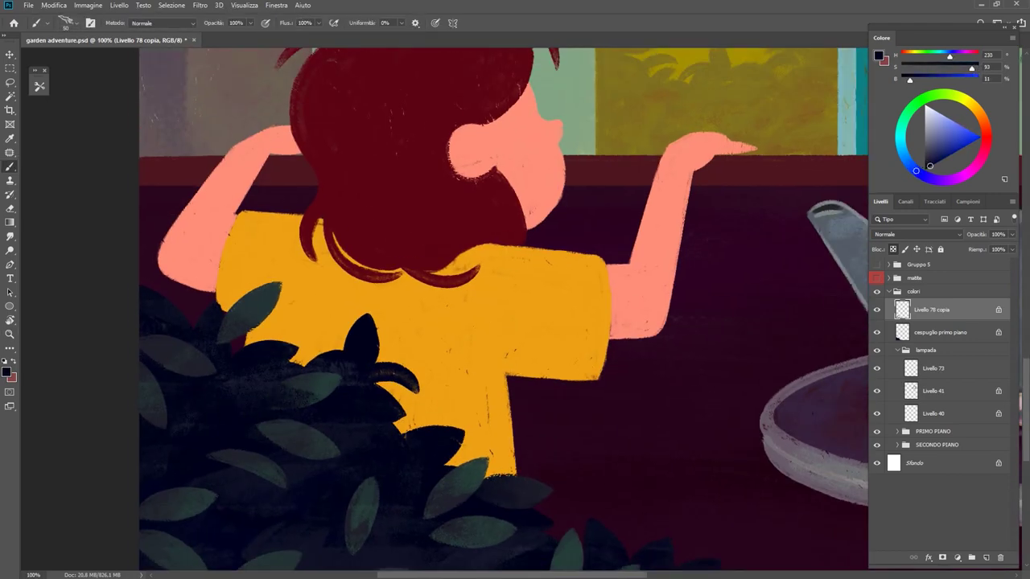
{"action": "left_click", "coordinate": [318, 398], "text": "alt"}
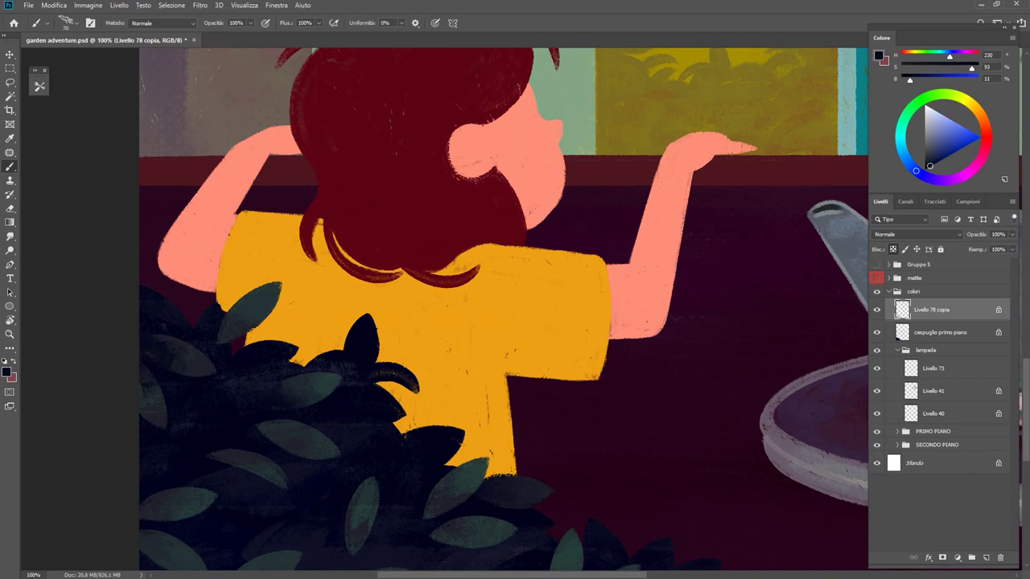
{"action": "left_click", "coordinate": [189, 353], "text": "alt"}
{"action": "left_click", "coordinate": [178, 346], "text": "alt"}
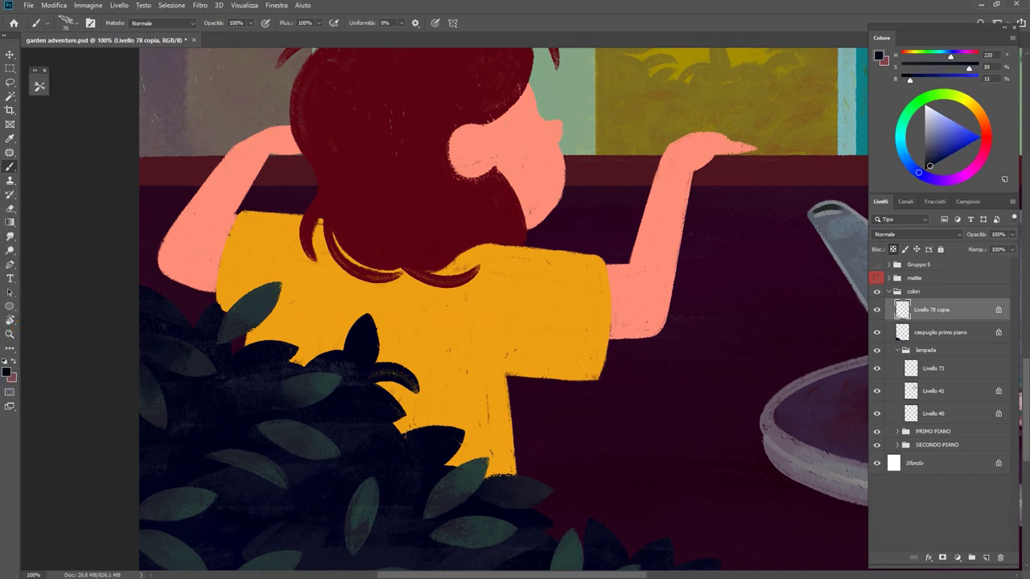
{"action": "left_click", "coordinate": [209, 515], "text": "alt"}
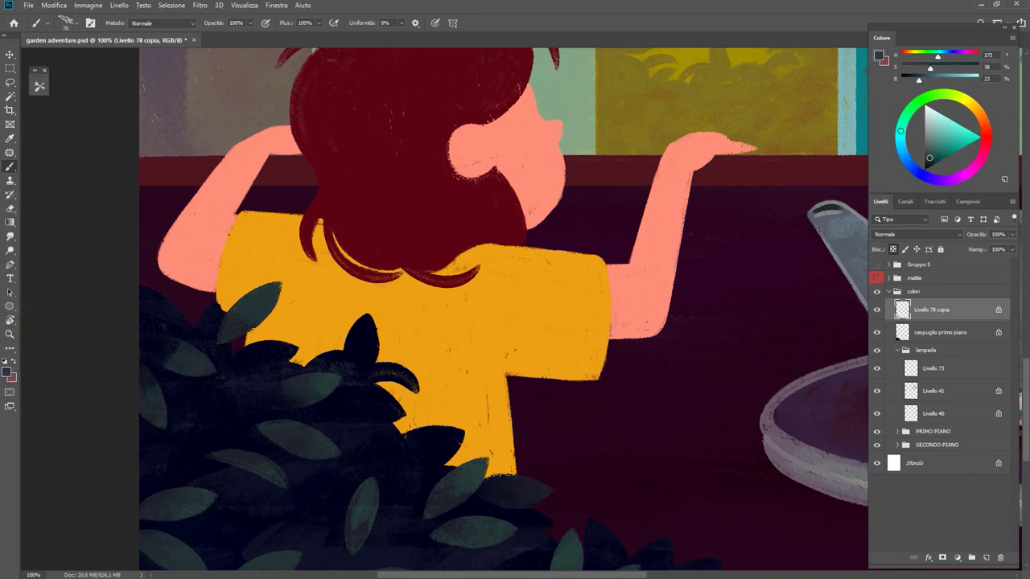
{"action": "left_click", "coordinate": [185, 354], "text": "alt"}
{"action": "key", "text": "z"}
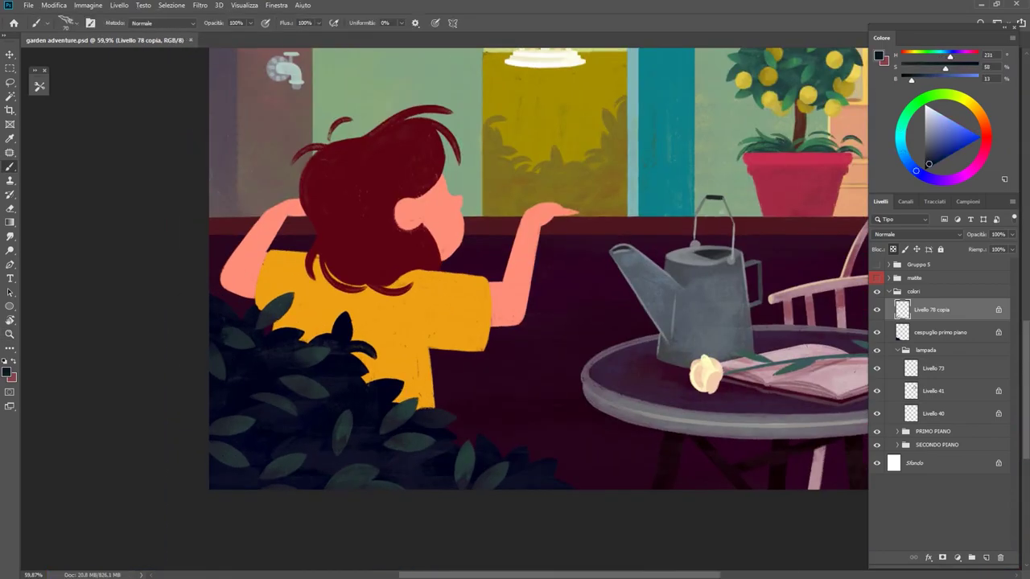
{"action": "key", "text": "ctrl+s"}
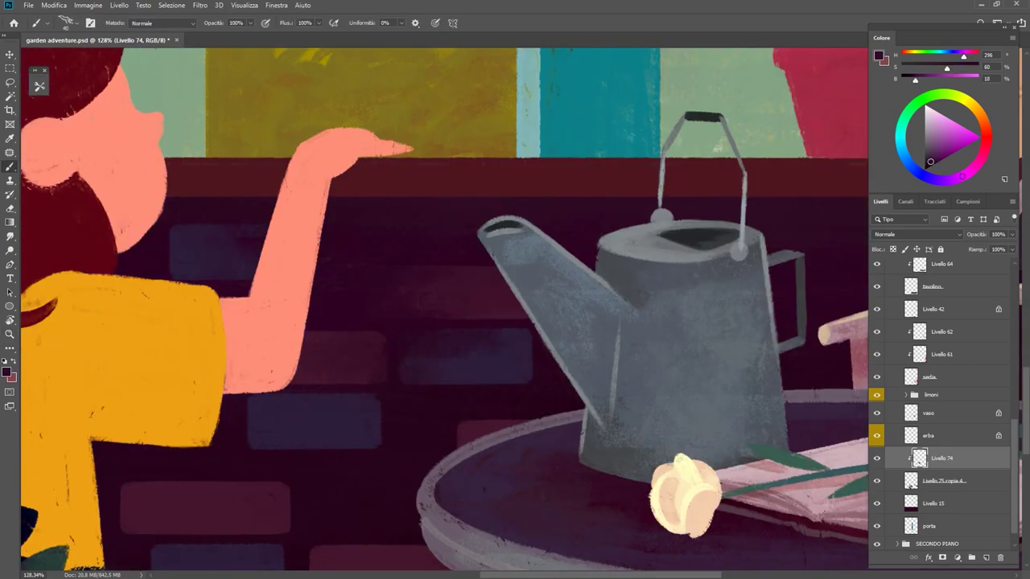
Step: Sample two brick colours from the wall and save the illustration
{"action": "scroll", "coordinate": [411, 369], "scroll_direction": "down", "scroll_amount": 5}
{"action": "scroll", "coordinate": [411, 369], "scroll_direction": "up", "scroll_amount": 5}
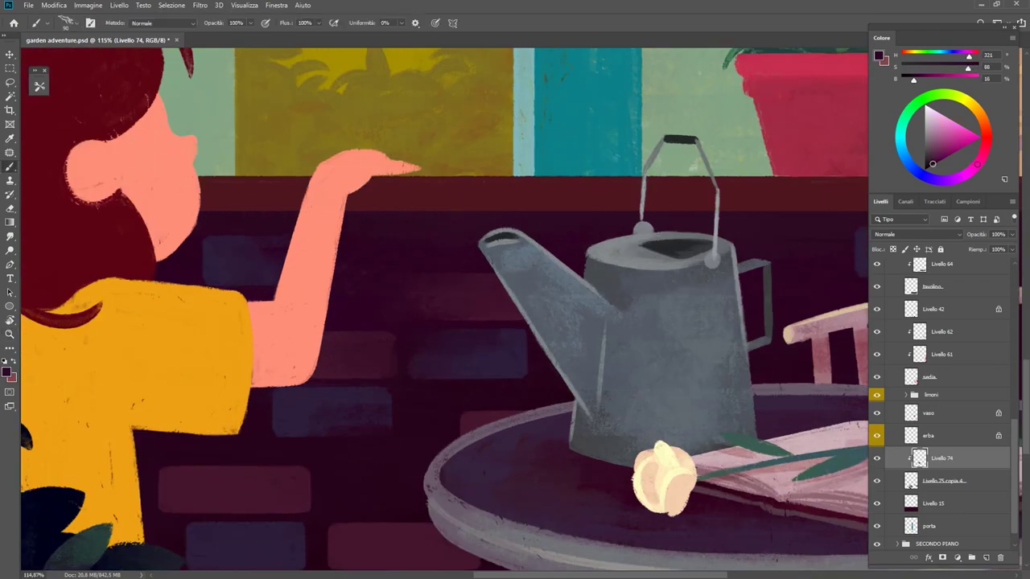
{"action": "left_click", "coordinate": [370, 419], "text": "alt"}
{"action": "left_click", "coordinate": [360, 400], "text": "alt"}
{"action": "key", "text": "ctrl+s"}
Step: Sample more wall colours, from lighter brick to deep maroon
{"action": "scroll", "coordinate": [360, 400], "scroll_direction": "down", "scroll_amount": 4}
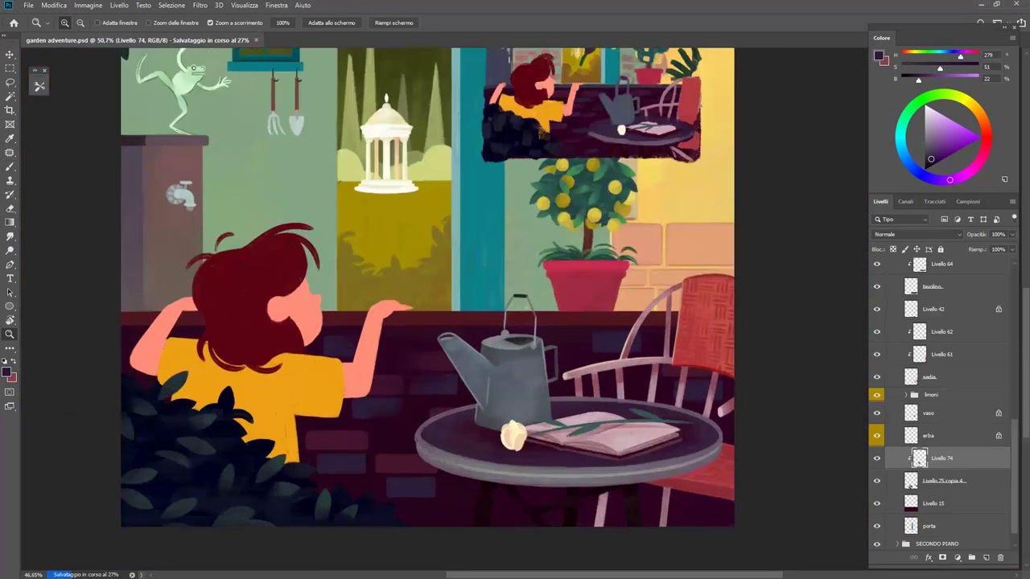
{"action": "scroll", "coordinate": [378, 426], "scroll_direction": "up", "scroll_amount": 1}
{"action": "left_click", "coordinate": [378, 426], "text": "alt"}
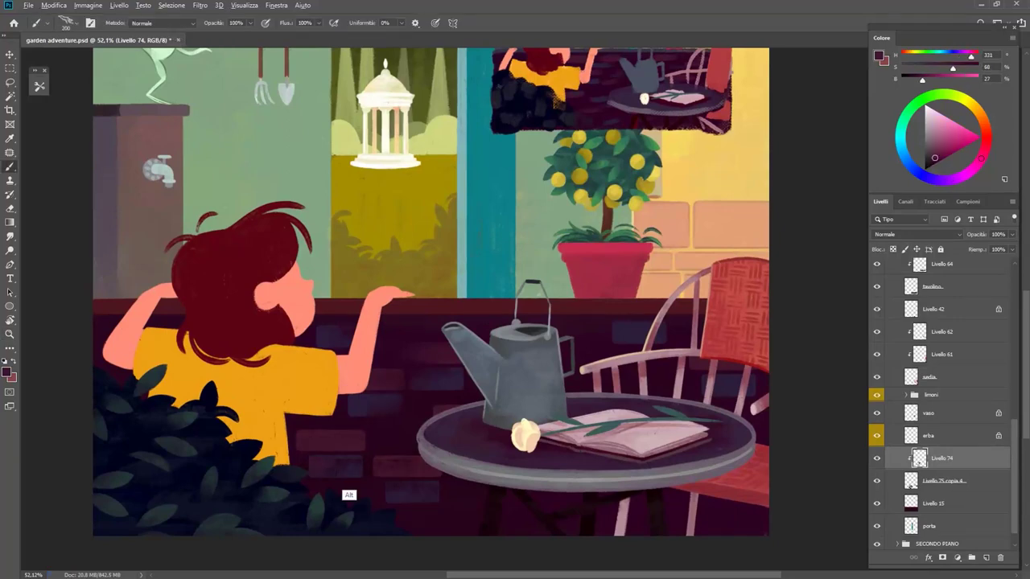
{"action": "left_click", "coordinate": [348, 493], "text": "alt"}
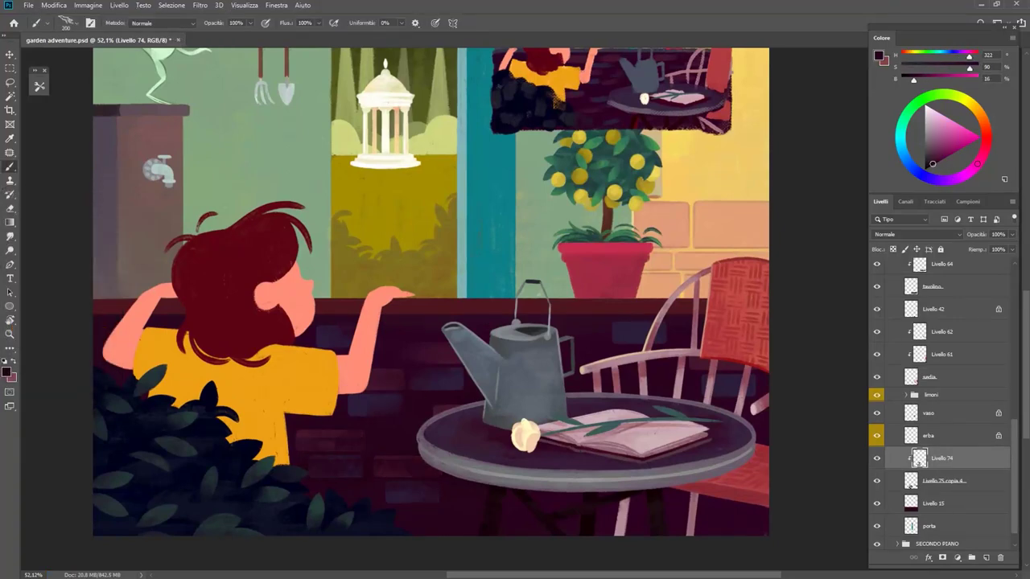
{"action": "left_click", "coordinate": [431, 421], "text": "alt"}
{"action": "scroll", "coordinate": [431, 420], "scroll_direction": "up", "scroll_amount": 1}
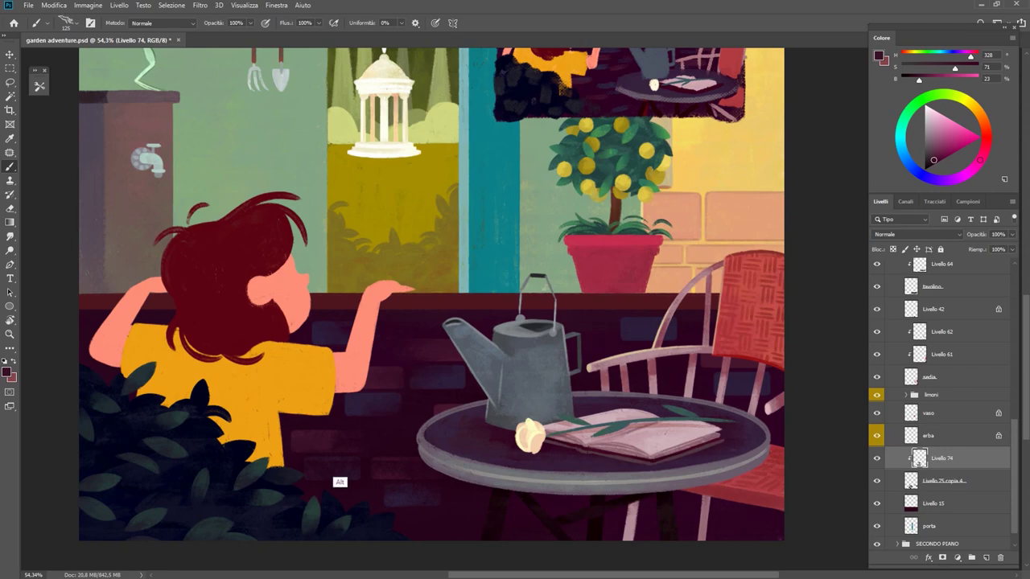
{"action": "left_click", "coordinate": [334, 479], "text": "alt"}
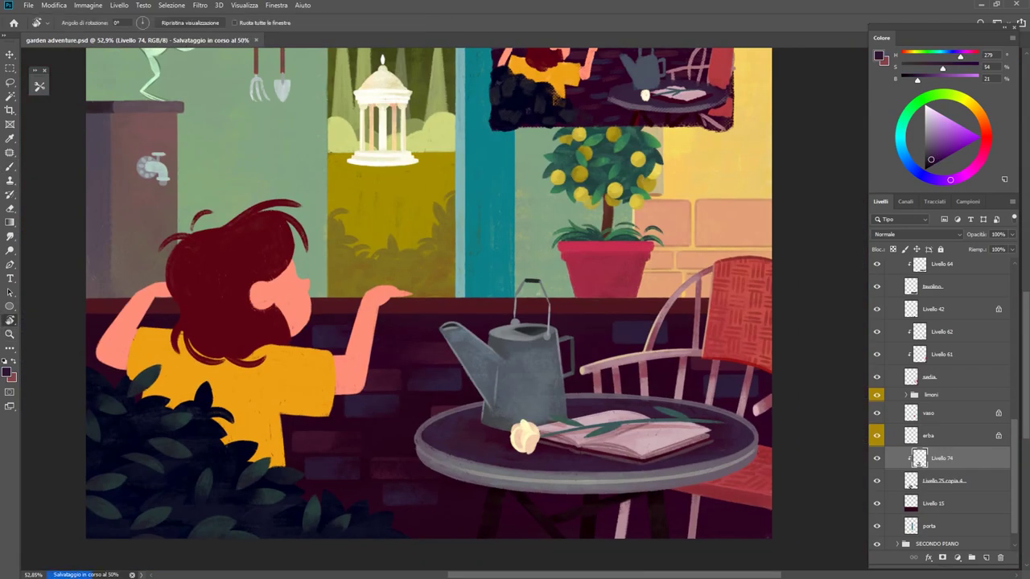
Step: Tilt and re-level the view, zoom out, and add new layer Livello 75
{"action": "left_click_drag", "start_coordinate": [483, 322], "coordinate": [419, 378]}
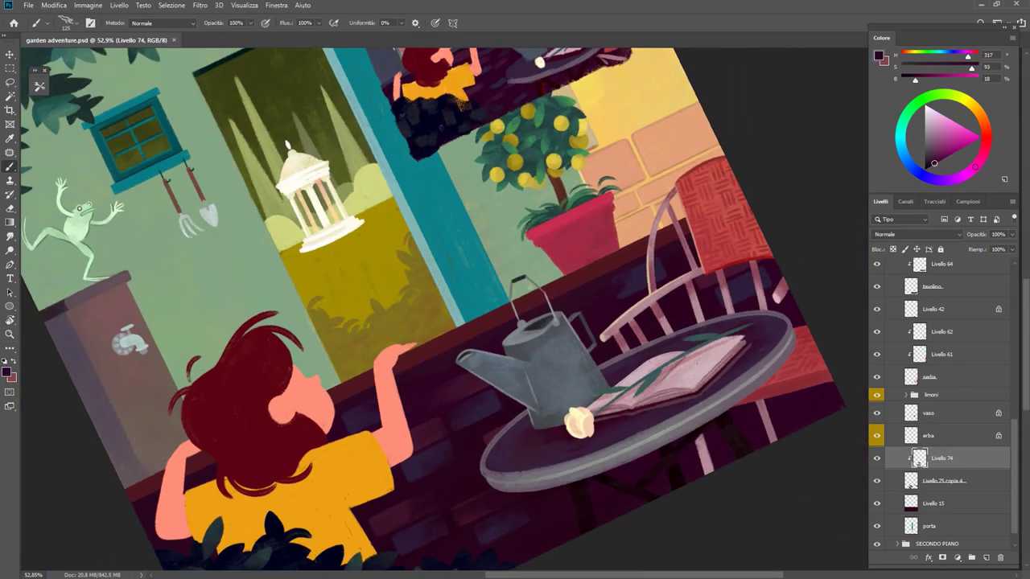
{"action": "left_click", "coordinate": [676, 384], "text": "alt"}
{"action": "key", "text": "Escape"}
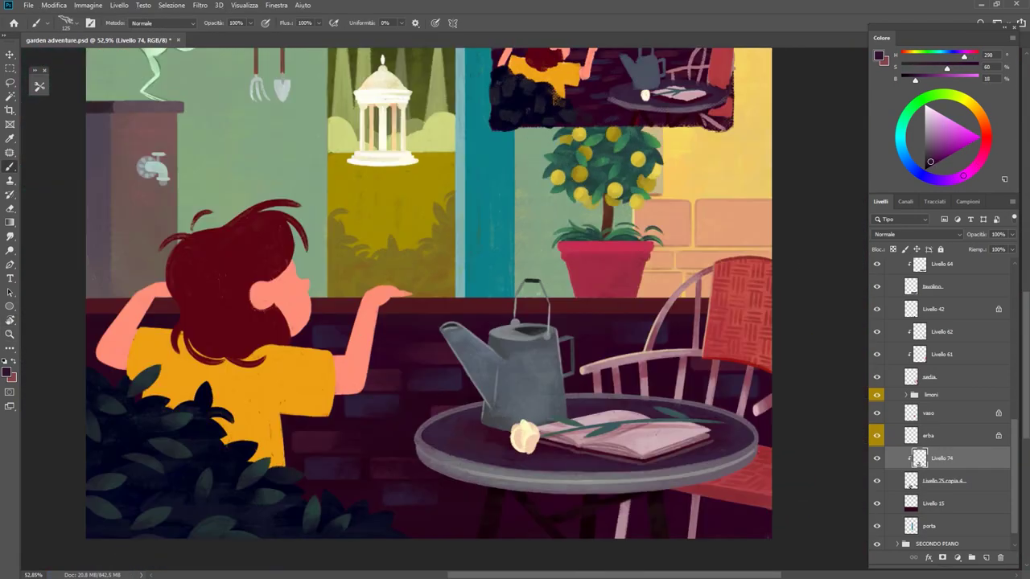
{"action": "scroll", "coordinate": [676, 384], "scroll_direction": "up", "scroll_amount": 5}
{"action": "key", "text": "ctrl+minus"}
{"action": "key", "text": "ctrl+minus"}
{"action": "key", "text": "ctrl+minus"}
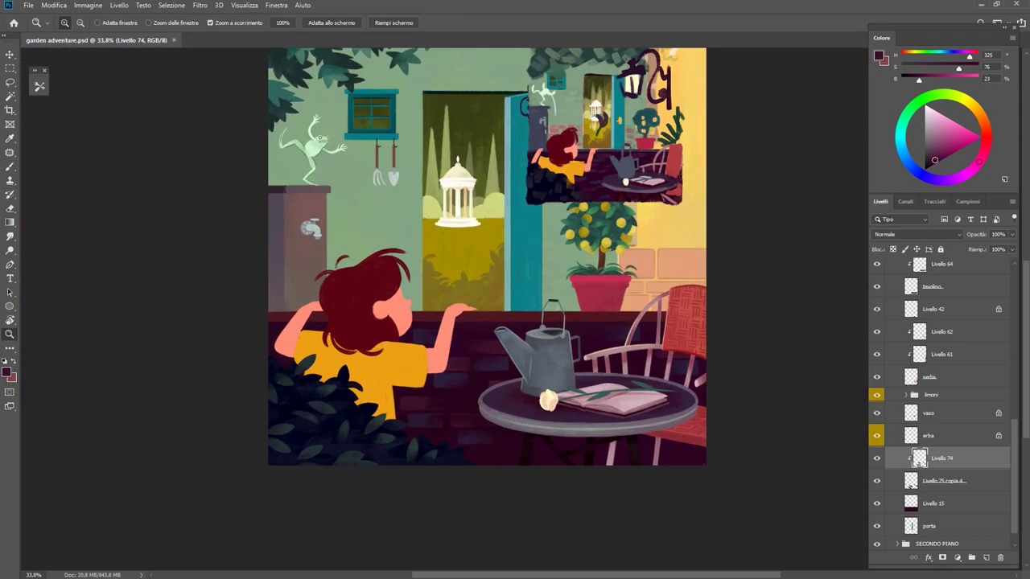
{"action": "left_click", "coordinate": [942, 481]}
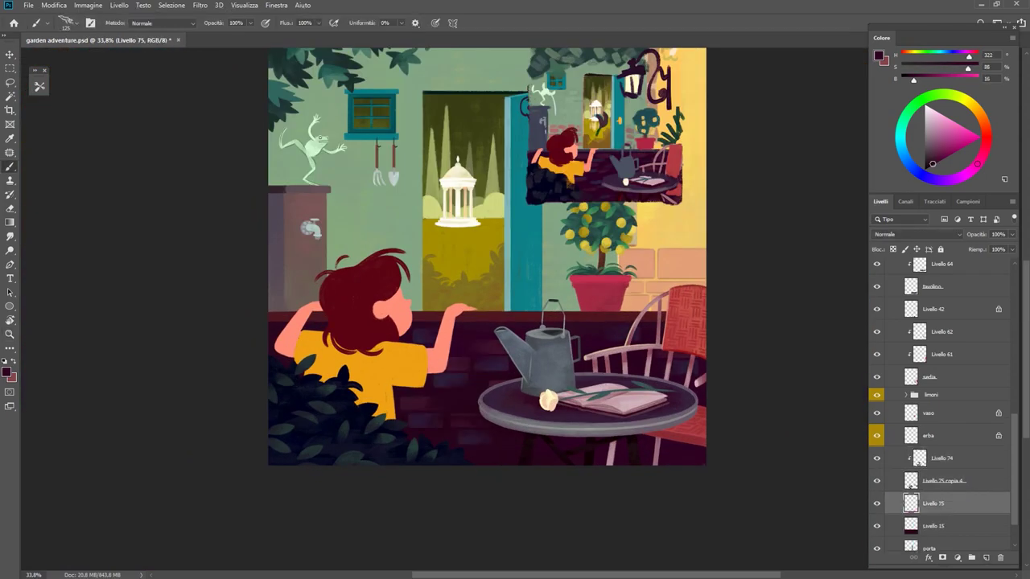
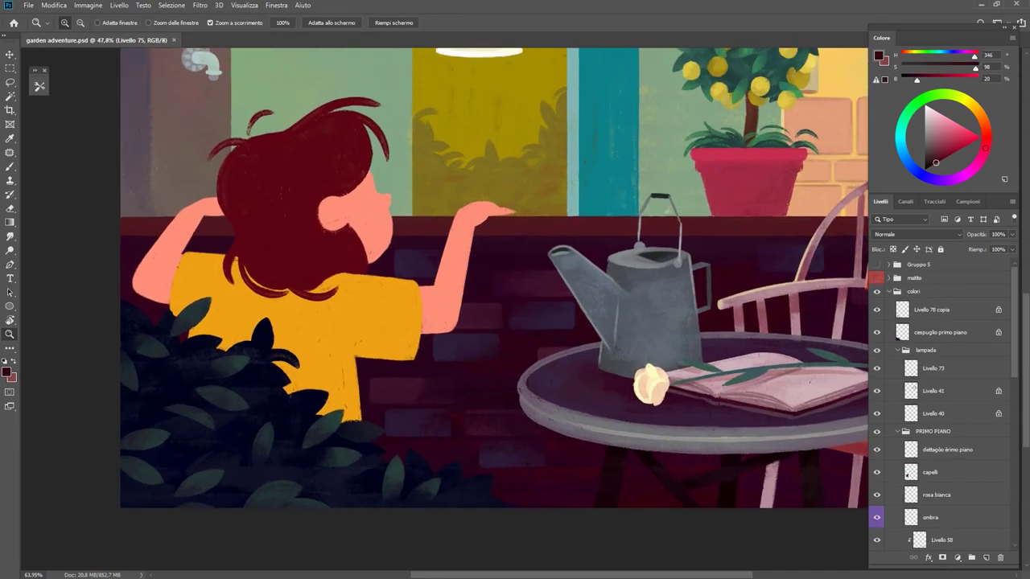
Step: Select Livello 15 and sample the dark brick-wall colour beside the arm and watering can
{"action": "scroll", "coordinate": [941, 402], "scroll_direction": "down", "scroll_amount": 10}
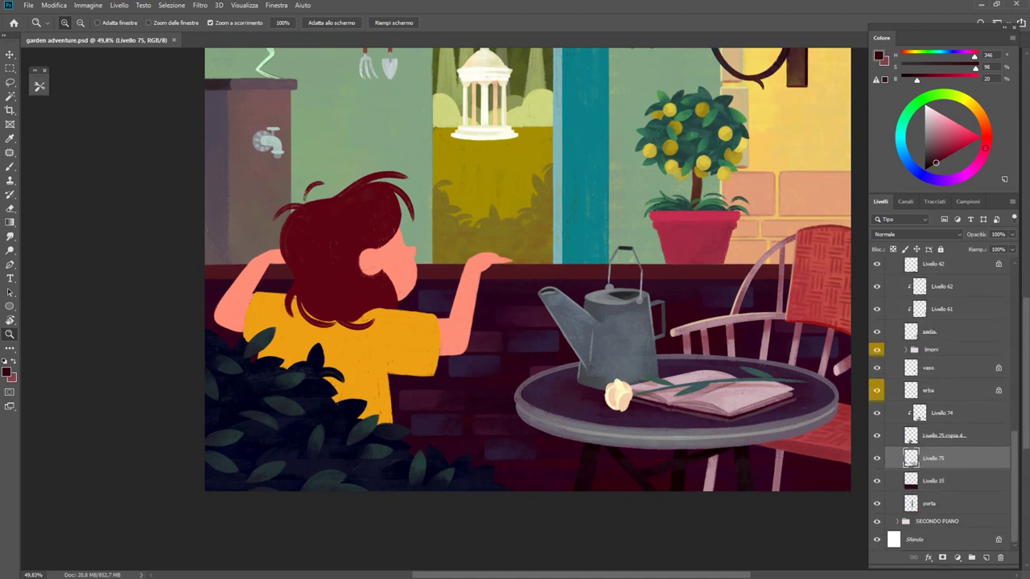
{"action": "key", "text": "alt+bracketleft"}
{"action": "scroll", "coordinate": [941, 402], "scroll_direction": "down", "scroll_amount": 3}
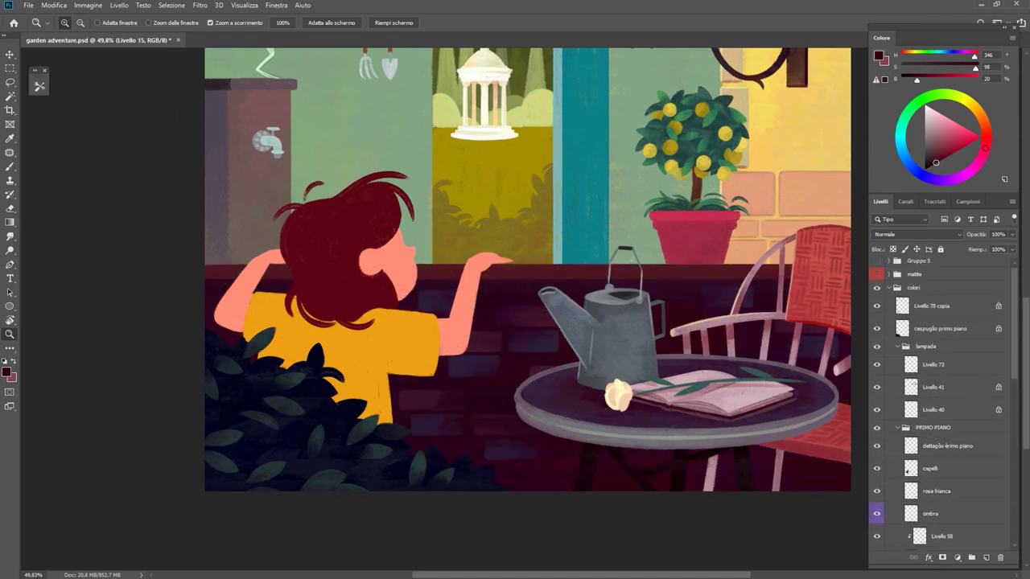
{"action": "scroll", "coordinate": [942, 402], "scroll_direction": "down", "scroll_amount": 2}
{"action": "key", "text": "b"}
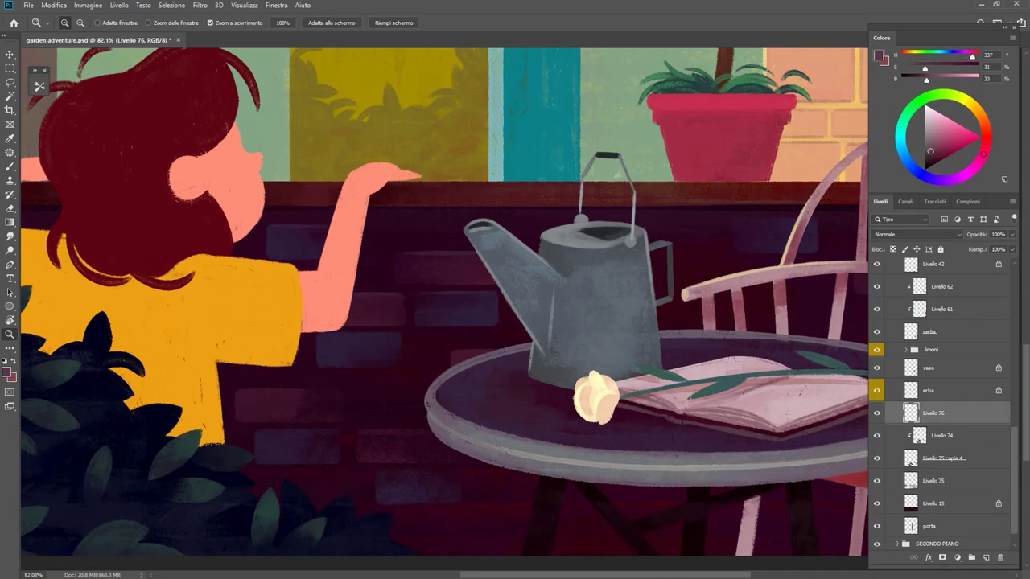
{"action": "left_click_drag", "start_coordinate": [435, 306], "coordinate": [474, 306]}
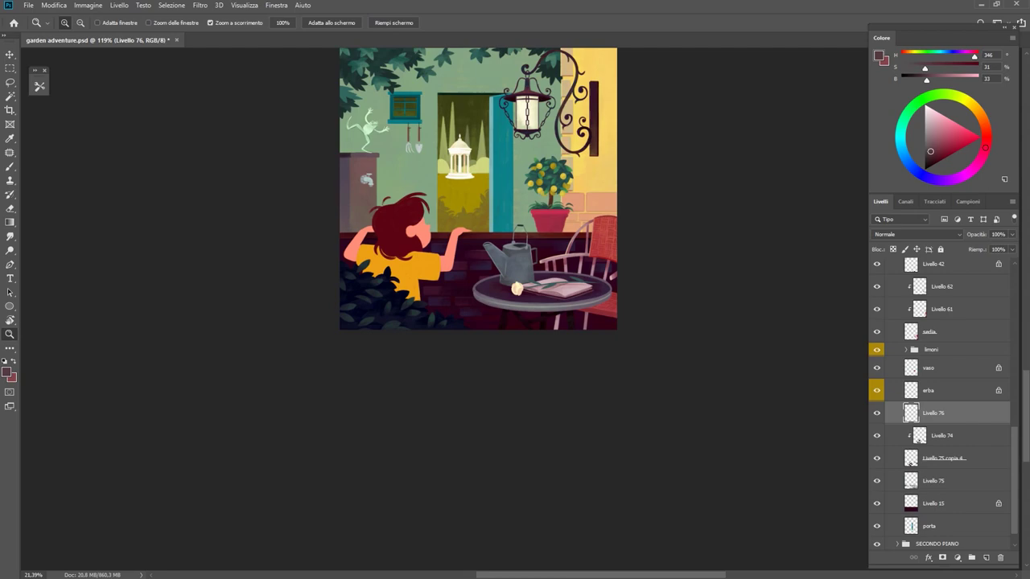
{"action": "left_click_drag", "start_coordinate": [518, 254], "coordinate": [441, 262]}
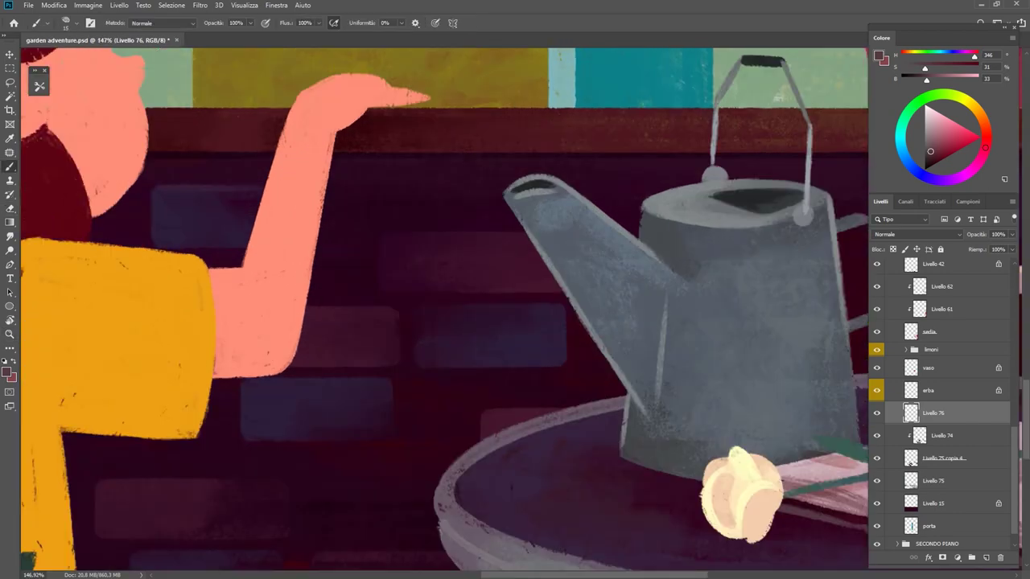
{"action": "left_click", "coordinate": [441, 262], "text": "alt"}
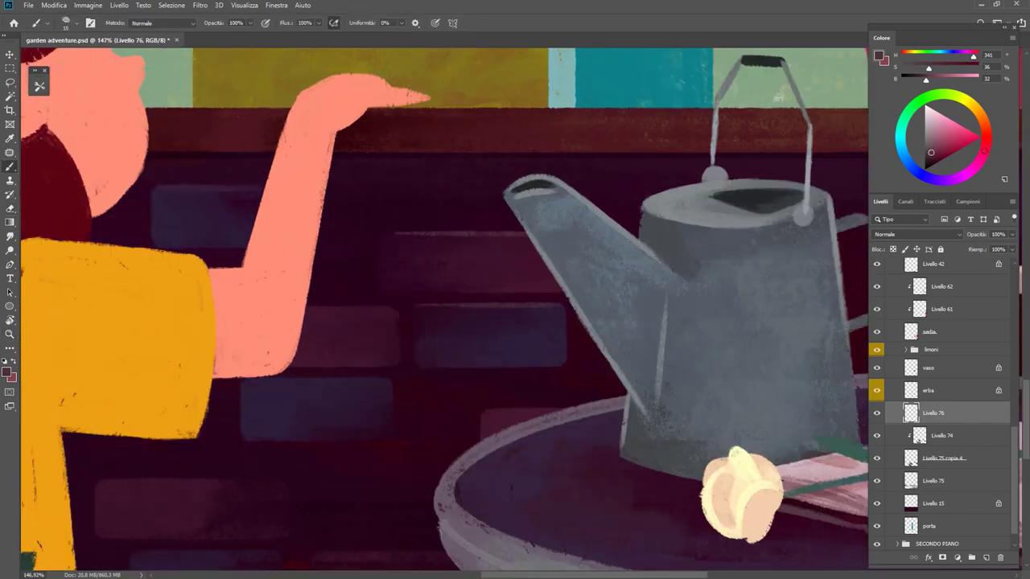
Step: Inspect the arm, spout and bricks at several zooms, including fit-to-screen and actual size
{"action": "left_click_drag", "start_coordinate": [560, 328], "coordinate": [564, 329]}
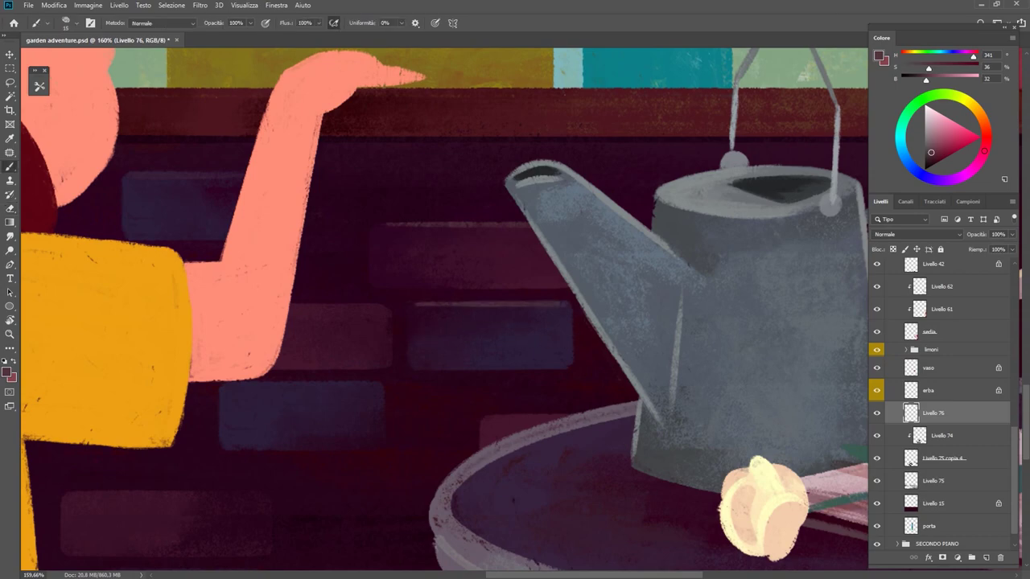
{"action": "left_click_drag", "start_coordinate": [495, 306], "coordinate": [563, 305]}
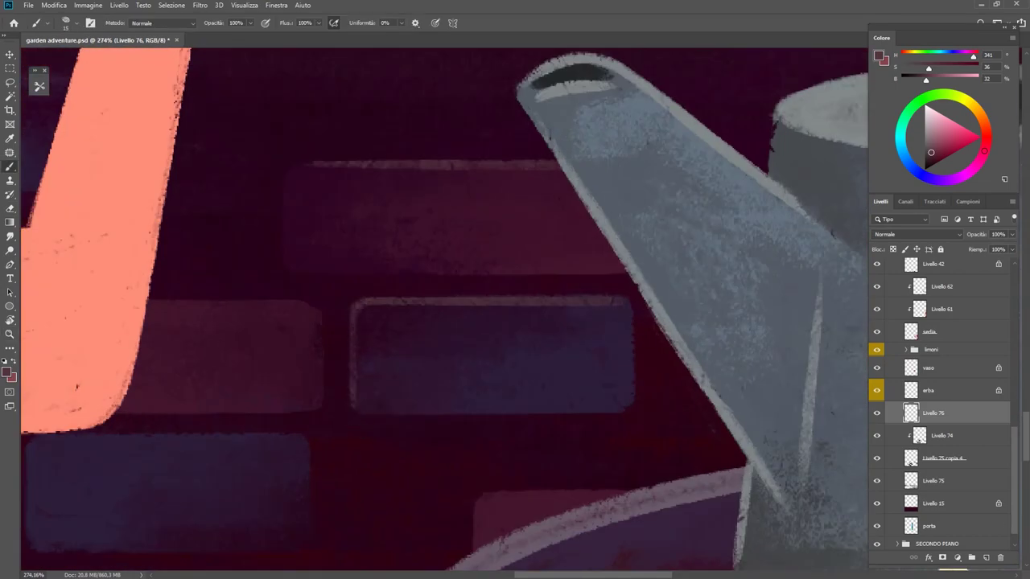
{"action": "key", "text": "z"}
{"action": "left_click_drag", "start_coordinate": [620, 405], "coordinate": [454, 312]}
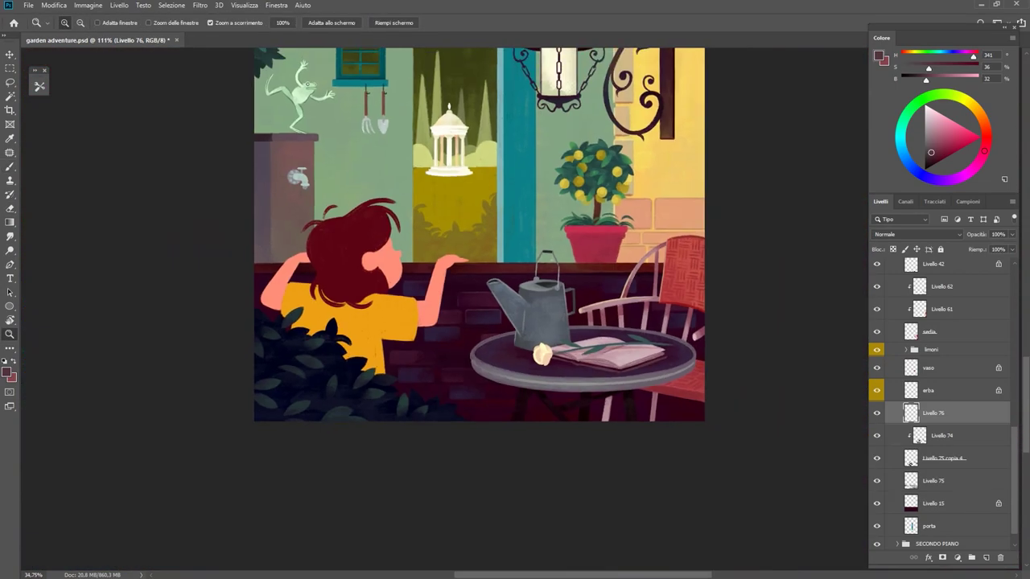
{"action": "left_click_drag", "start_coordinate": [422, 349], "coordinate": [434, 372]}
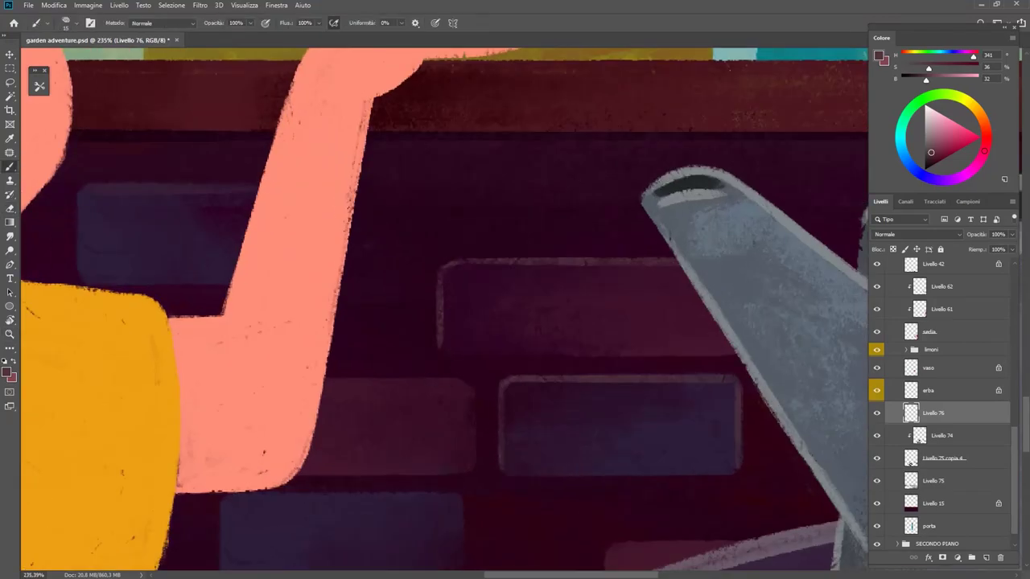
{"action": "key", "text": "ctrl+0"}
{"action": "left_click_drag", "start_coordinate": [483, 305], "coordinate": [547, 306]}
{"action": "left_click_drag", "start_coordinate": [451, 314], "coordinate": [494, 313]}
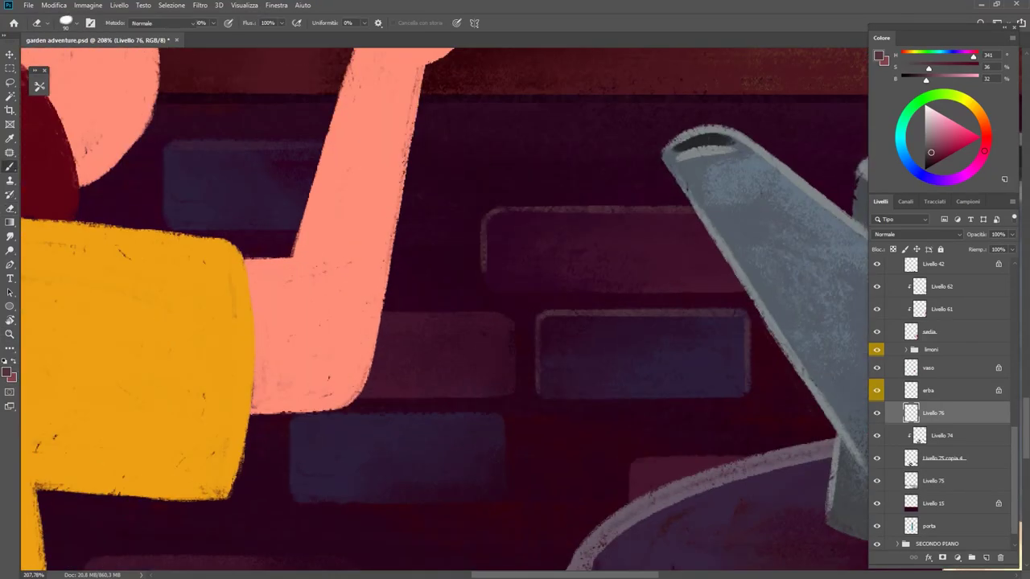
{"action": "key", "text": "ctrl+0"}
{"action": "key", "text": "ctrl+1"}
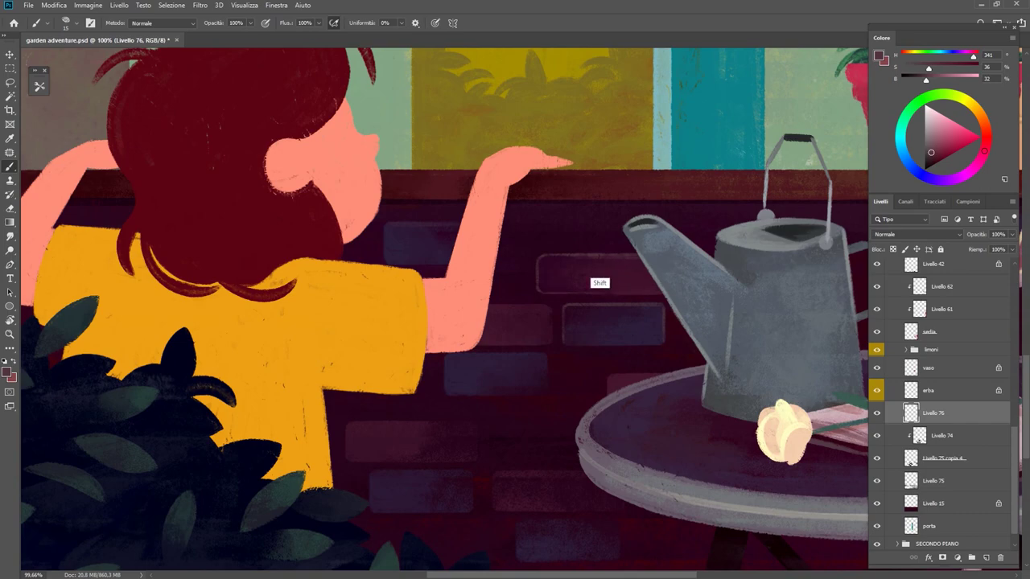
{"action": "mouse_move", "coordinate": [571, 256]}
{"action": "left_mouse_down"}
{"action": "mouse_move", "coordinate": [531, 256]}
{"action": "mouse_move", "coordinate": [596, 283]}
{"action": "mouse_move", "coordinate": [421, 296]}
{"action": "mouse_move", "coordinate": [419, 244]}
{"action": "left_mouse_up"}
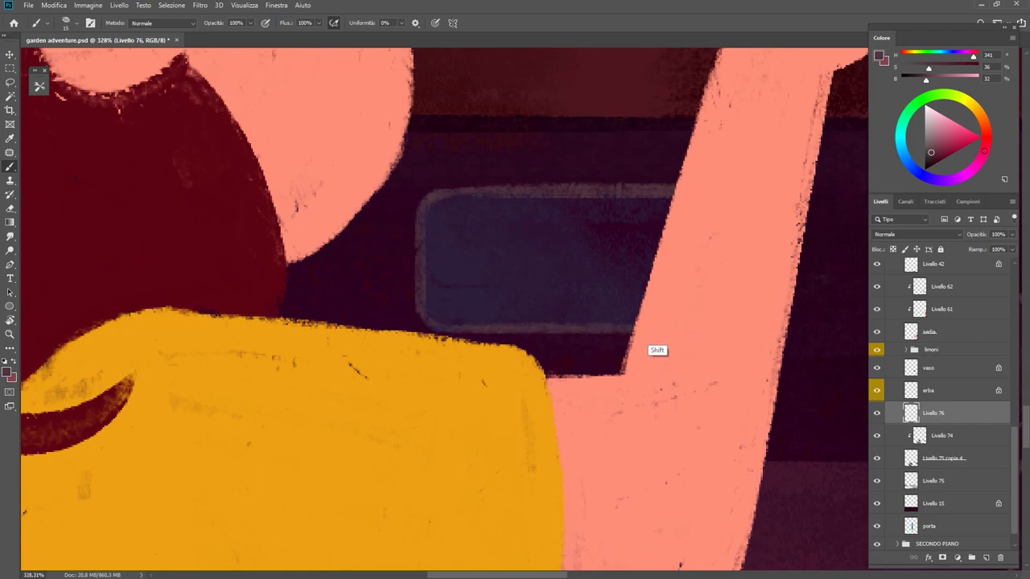
Step: Save garden adventure.psd and choose the 'infinity love' brush preset at size 125
{"action": "key", "text": "z"}
{"action": "left_click_drag", "start_coordinate": [494, 354], "coordinate": [362, 355]}
{"action": "key", "text": "ctrl+s"}
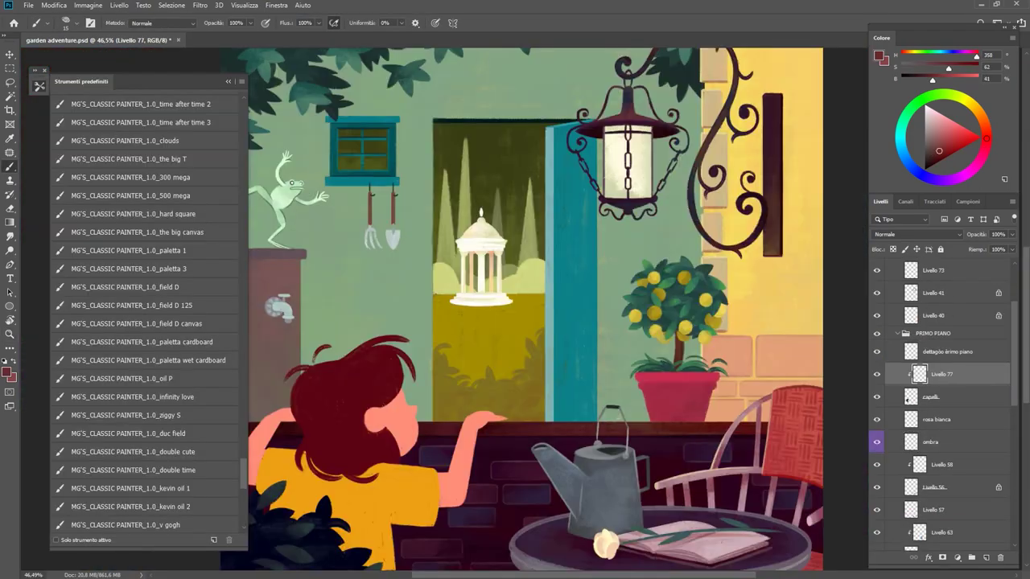
{"action": "left_click", "coordinate": [132, 397]}
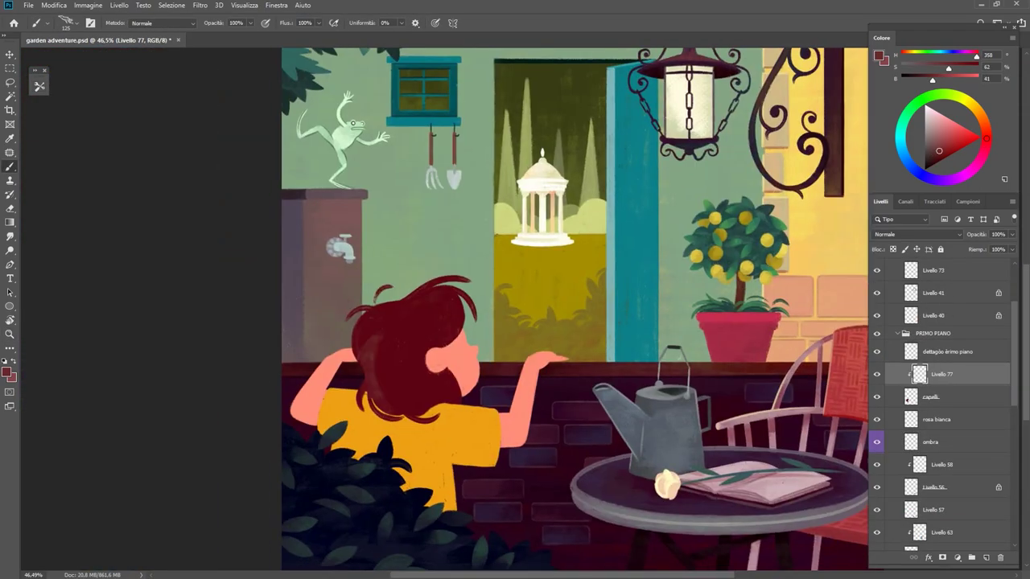
Step: Paint darker textured shading into the girl's hair on Livello 77, then zoom out
{"action": "left_click_drag", "start_coordinate": [362, 346], "coordinate": [394, 414]}
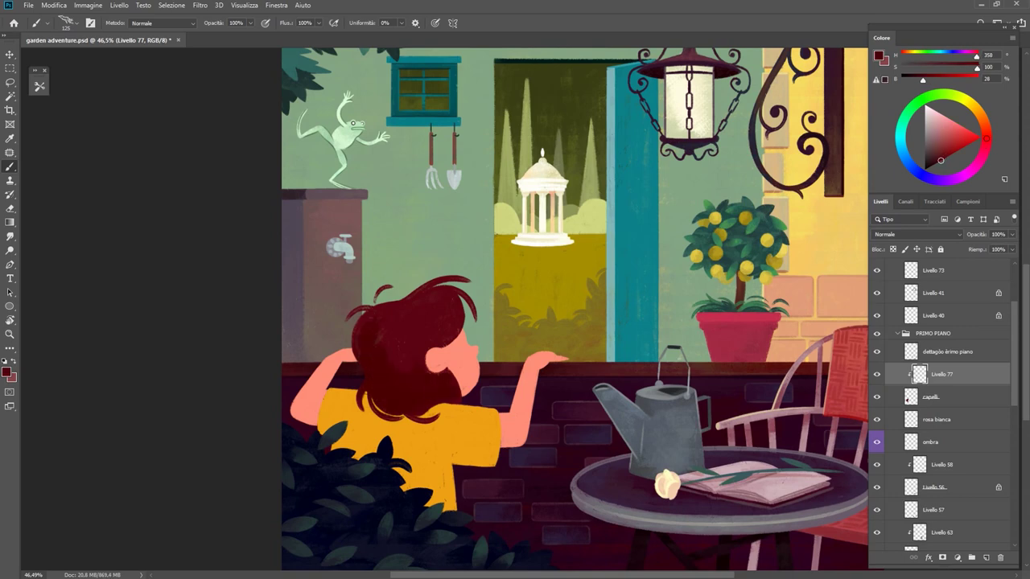
{"action": "left_click_drag", "start_coordinate": [483, 373], "coordinate": [495, 374]}
{"action": "key", "text": "b"}
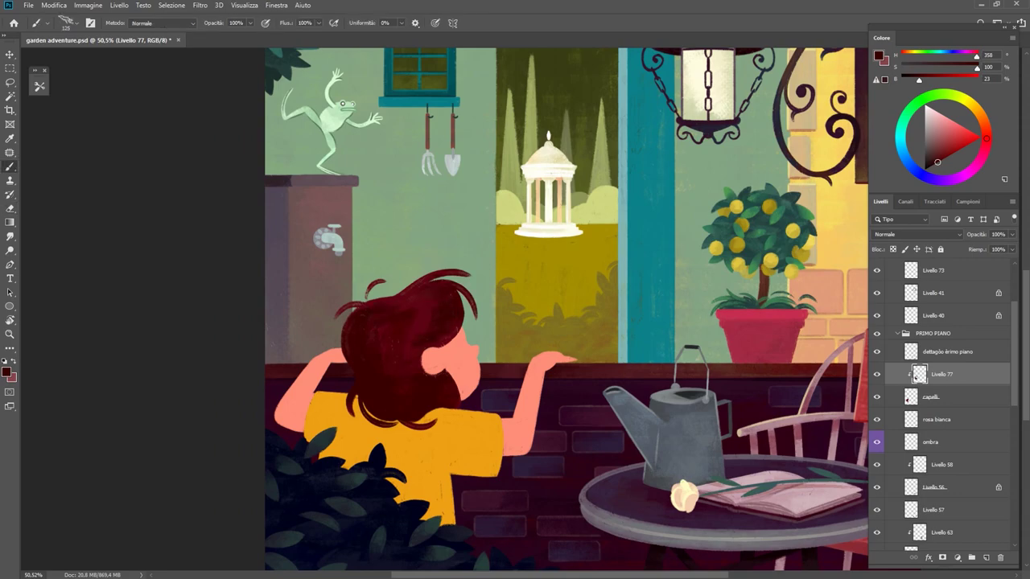
{"action": "key", "text": "z"}
{"action": "left_click_drag", "start_coordinate": [497, 251], "coordinate": [362, 250]}
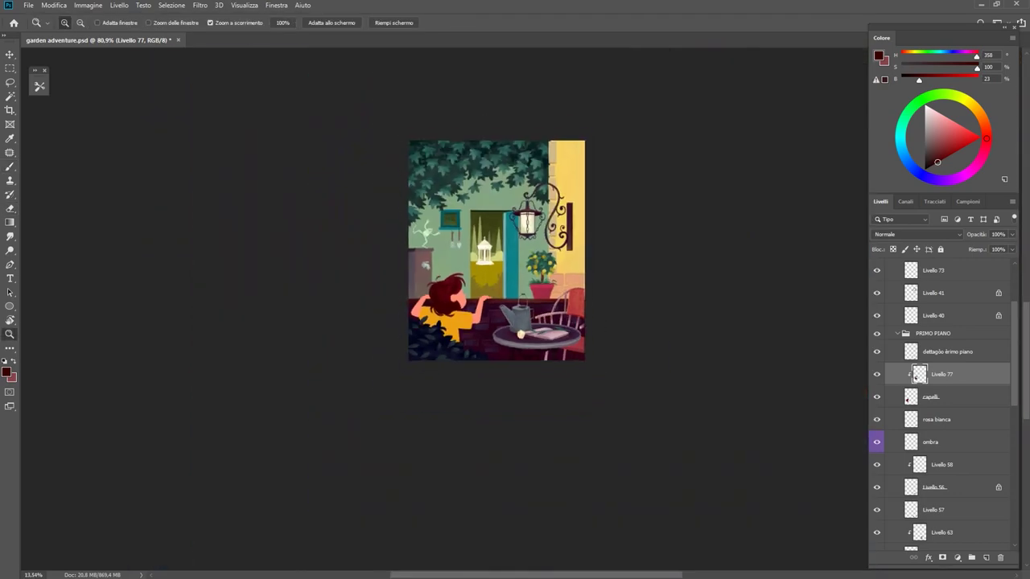
{"action": "scroll", "coordinate": [474, 195], "scroll_direction": "up", "scroll_amount": 2}
Step: Pick a brush preset and make the paint colour slightly brighter
{"action": "left_click", "coordinate": [39, 85]}
{"action": "left_click", "coordinate": [121, 434]}
{"action": "scroll", "coordinate": [445, 309], "scroll_direction": "up", "scroll_amount": 5}
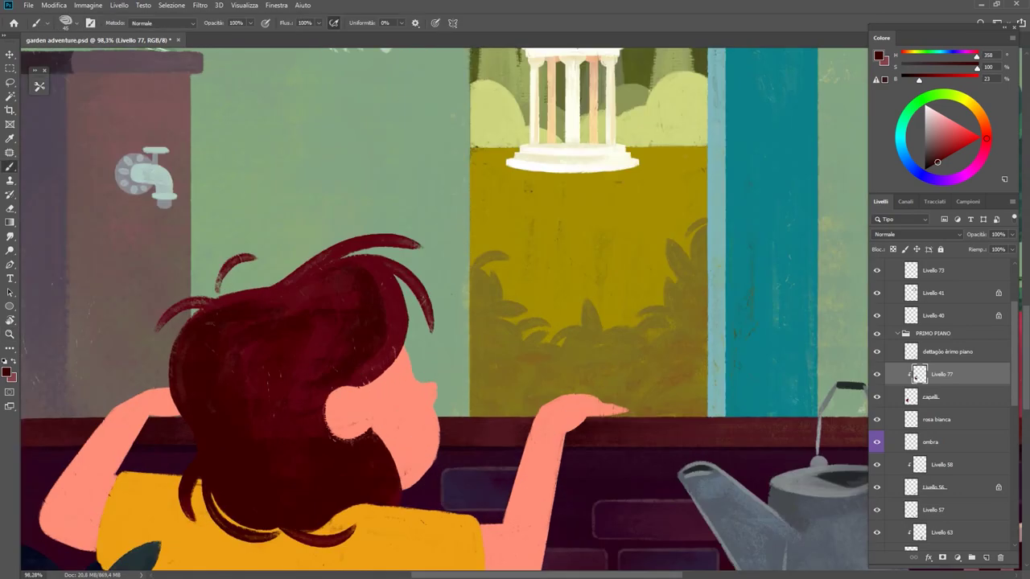
{"action": "left_click", "coordinate": [352, 293], "text": "alt"}
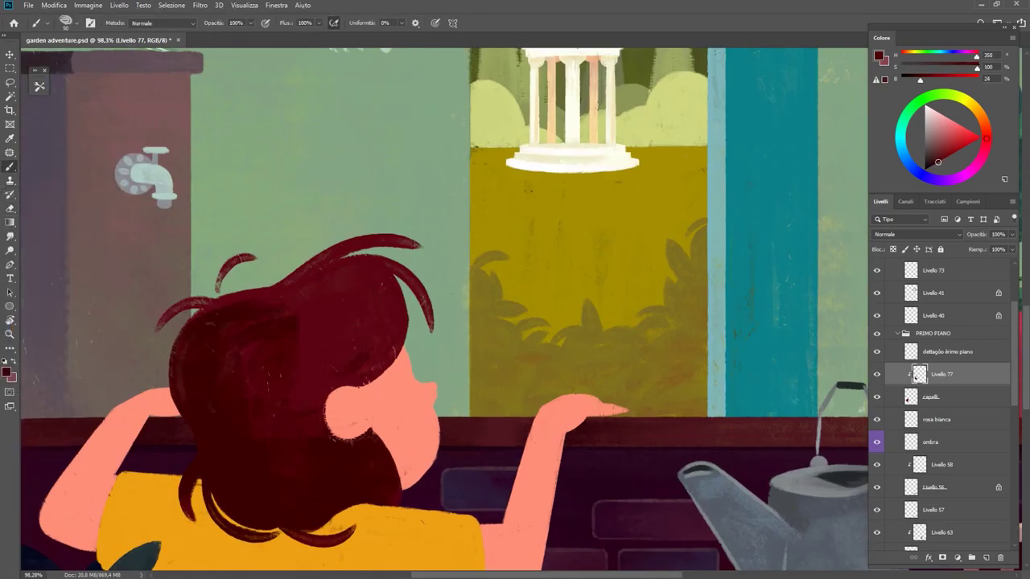
Step: Rotate the canvas to check the hair, then toggle between capelli and Livello 77
{"action": "key", "text": "r"}
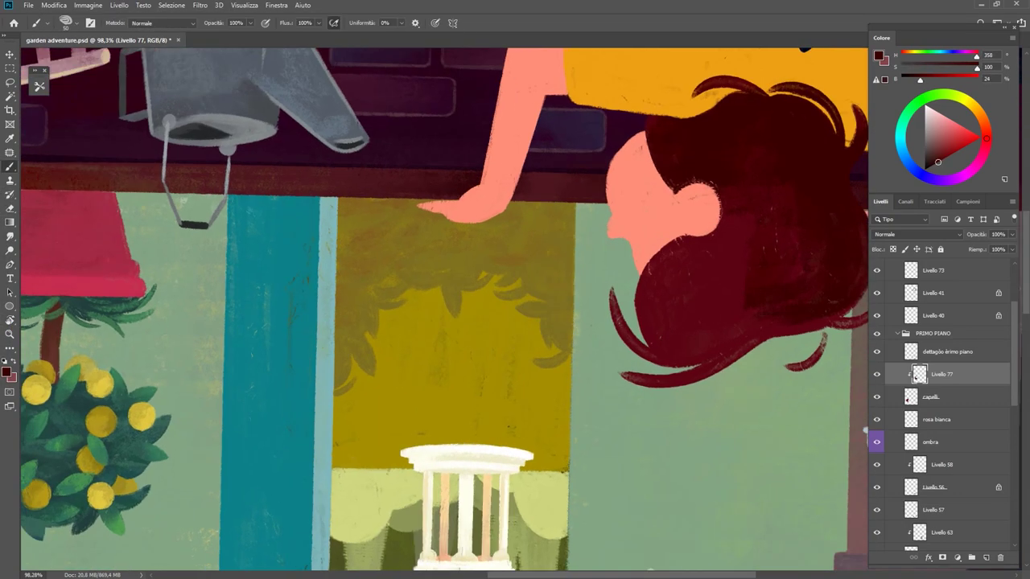
{"action": "key", "text": "r"}
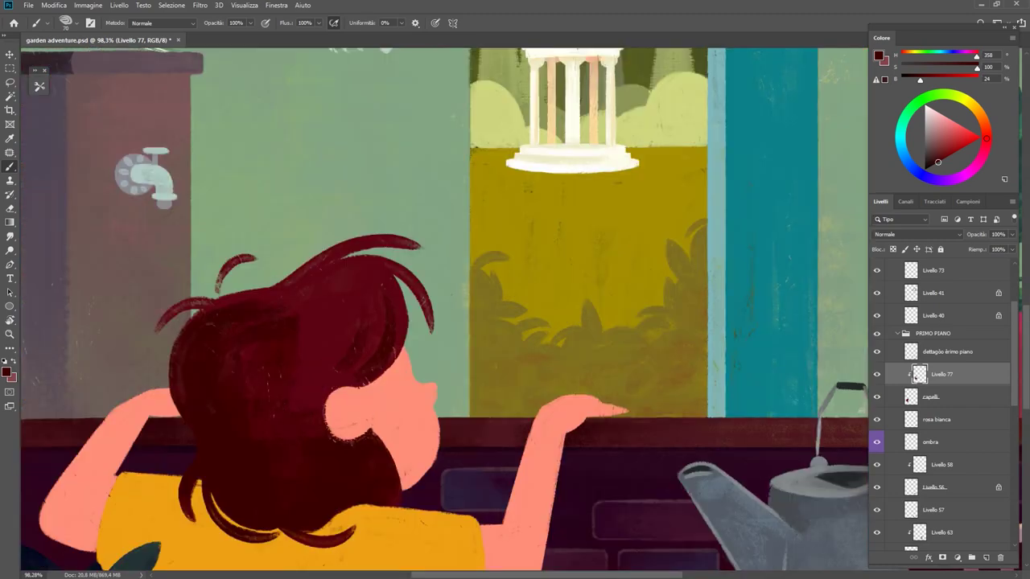
{"action": "key", "text": "alt+bracketleft"}
{"action": "key", "text": "alt+bracketright"}
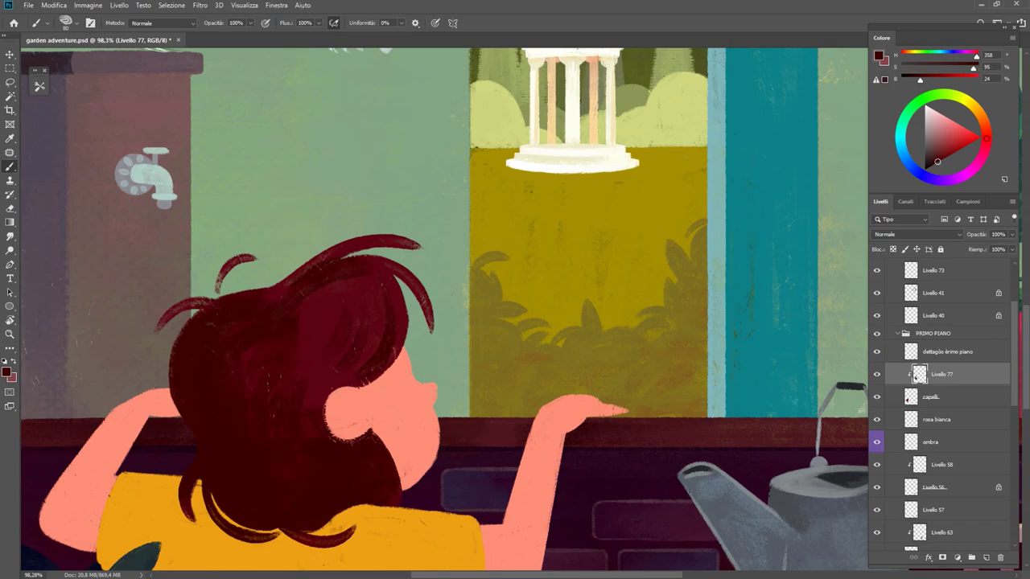
{"action": "scroll", "coordinate": [320, 377], "scroll_direction": "down", "scroll_amount": 2}
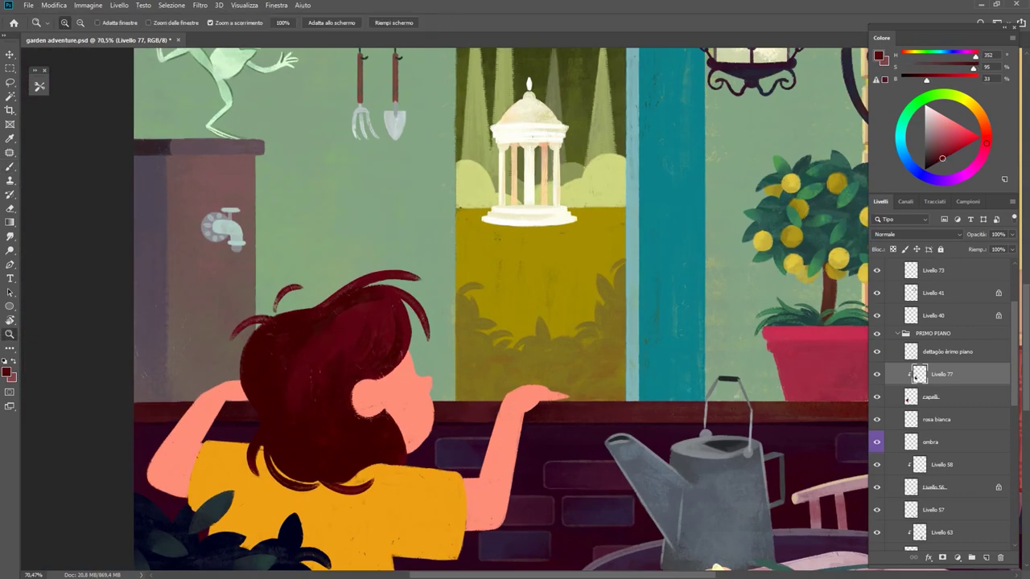
{"action": "scroll", "coordinate": [357, 340], "scroll_direction": "up", "scroll_amount": 1}
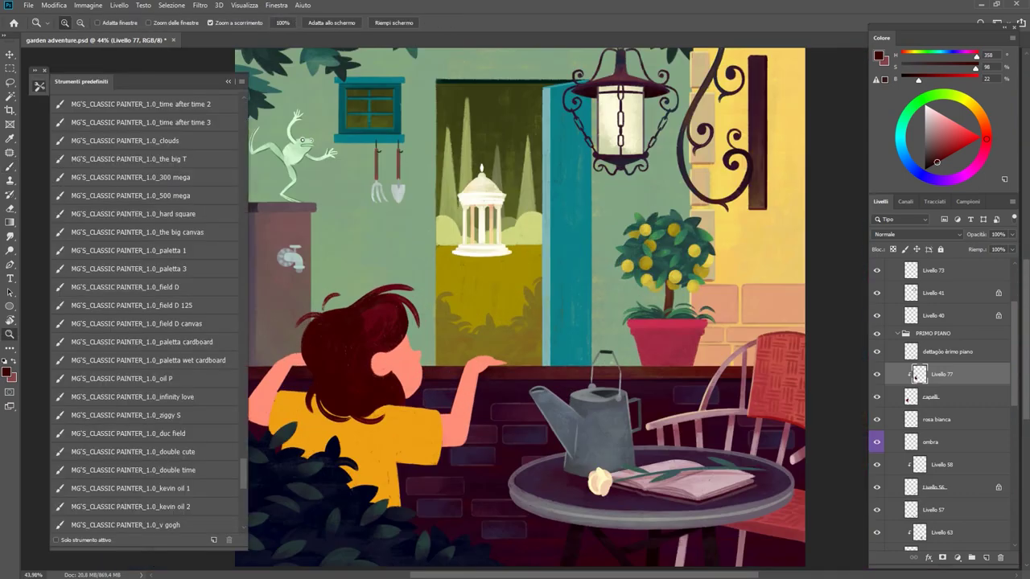
Step: Select the infinity love brush and an eraser preset with the whole illustration in view
{"action": "left_click", "coordinate": [120, 397]}
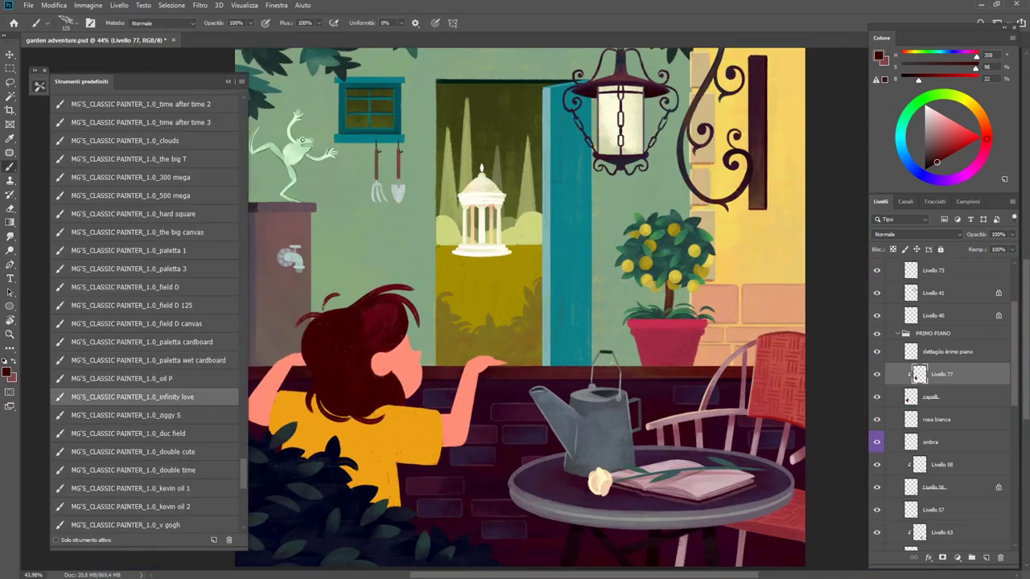
{"action": "scroll", "coordinate": [338, 346], "scroll_direction": "up", "scroll_amount": 2}
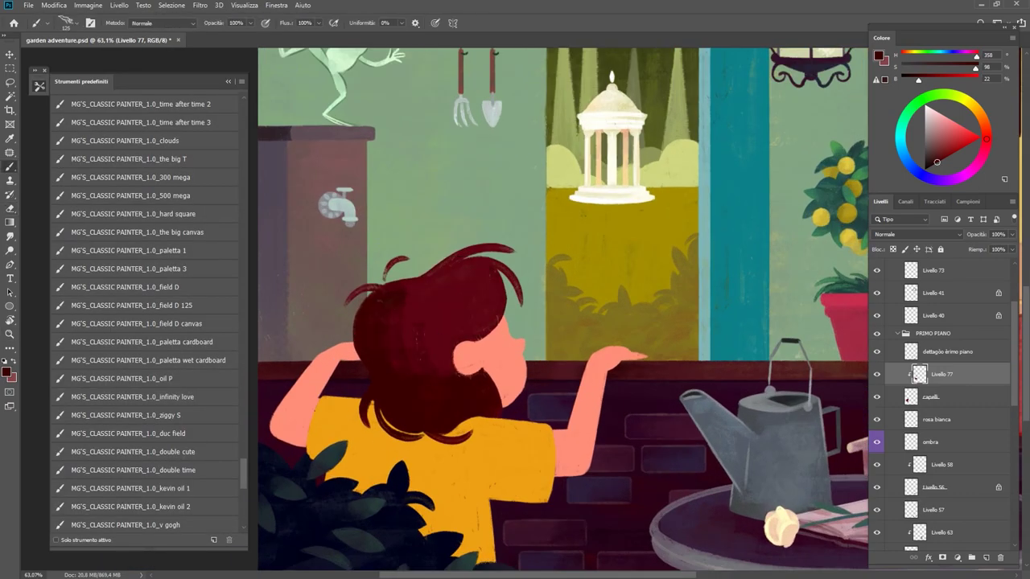
{"action": "key", "text": "z"}
{"action": "left_click_drag", "start_coordinate": [472, 291], "coordinate": [419, 291]}
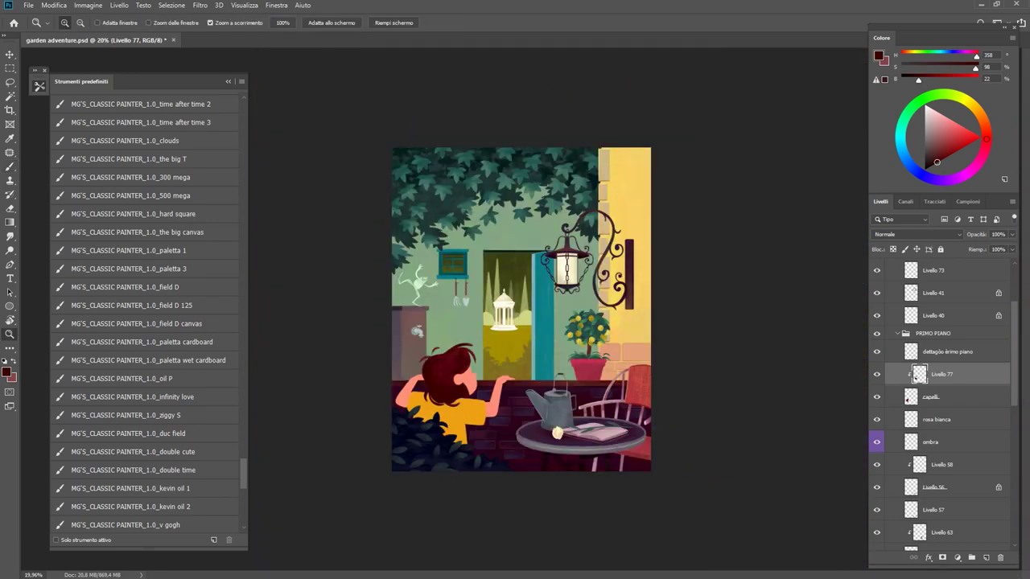
{"action": "scroll", "coordinate": [145, 322], "scroll_direction": "down", "scroll_amount": 5}
{"action": "scroll", "coordinate": [145, 321], "scroll_direction": "down", "scroll_amount": 5}
{"action": "left_click", "coordinate": [121, 409]}
{"action": "scroll", "coordinate": [443, 370], "scroll_direction": "up", "scroll_amount": 5}
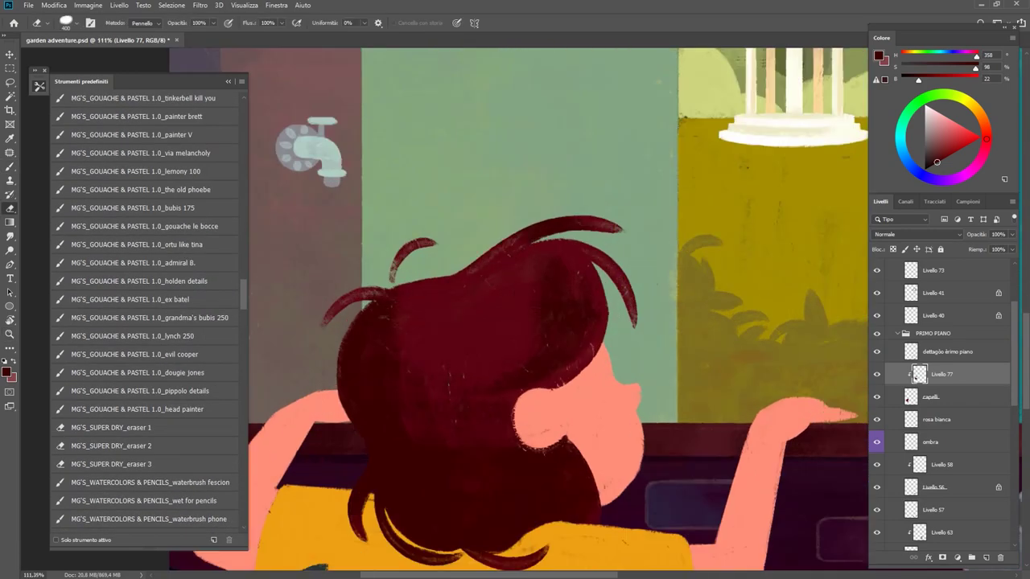
Step: Paint dark strokes across the girl's hair with a slightly larger brush
{"action": "key", "text": "b"}
{"action": "left_click_drag", "start_coordinate": [583, 306], "coordinate": [499, 370]}
{"action": "left_click_drag", "start_coordinate": [495, 288], "coordinate": [422, 371]}
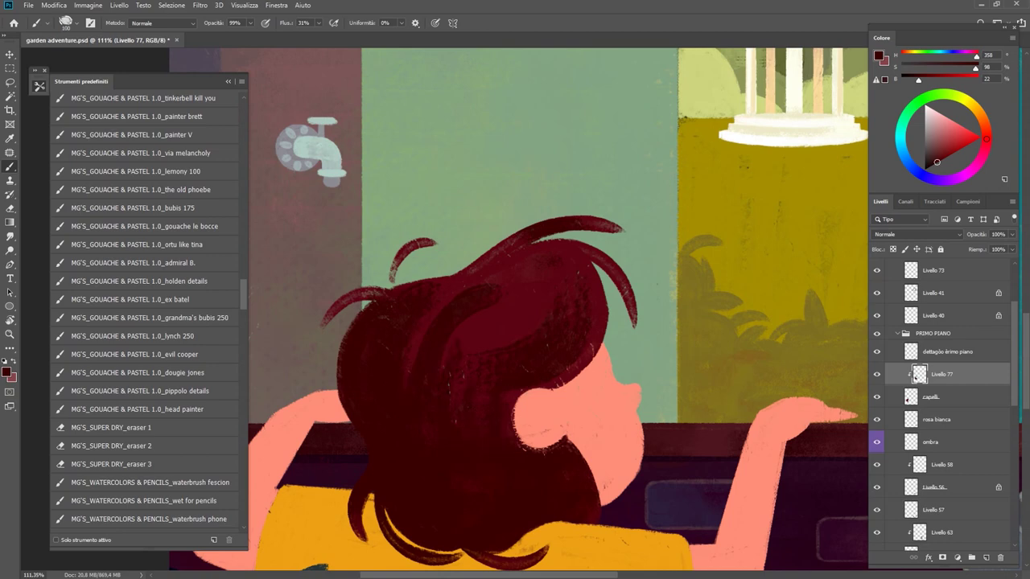
{"action": "key", "text": "bracketright"}
{"action": "left_click_drag", "start_coordinate": [491, 326], "coordinate": [463, 374]}
{"action": "left_click_drag", "start_coordinate": [592, 350], "coordinate": [546, 384]}
Step: Sample the dark red hair colour, turn the view toward the hair, and save
{"action": "left_click", "coordinate": [480, 358], "text": "alt"}
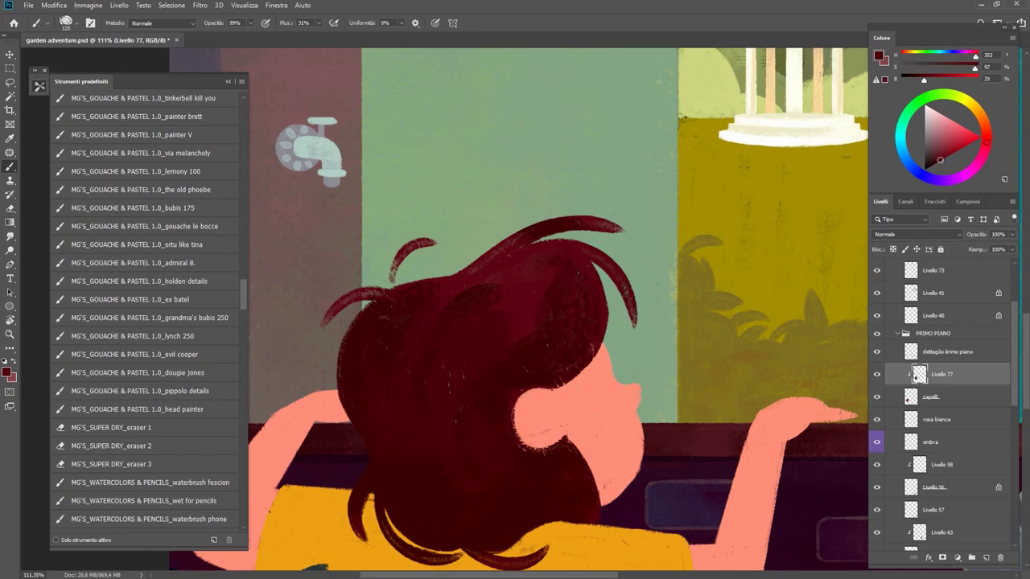
{"action": "scroll", "coordinate": [579, 402], "scroll_direction": "down", "scroll_amount": 5}
{"action": "left_click", "coordinate": [564, 379], "text": "alt"}
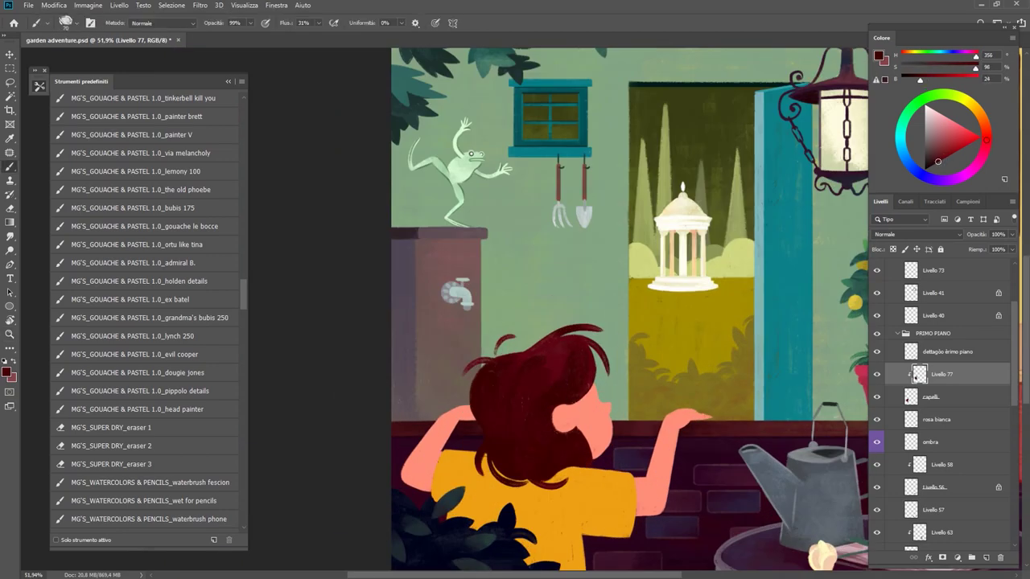
{"action": "scroll", "coordinate": [564, 402], "scroll_direction": "down", "scroll_amount": 3}
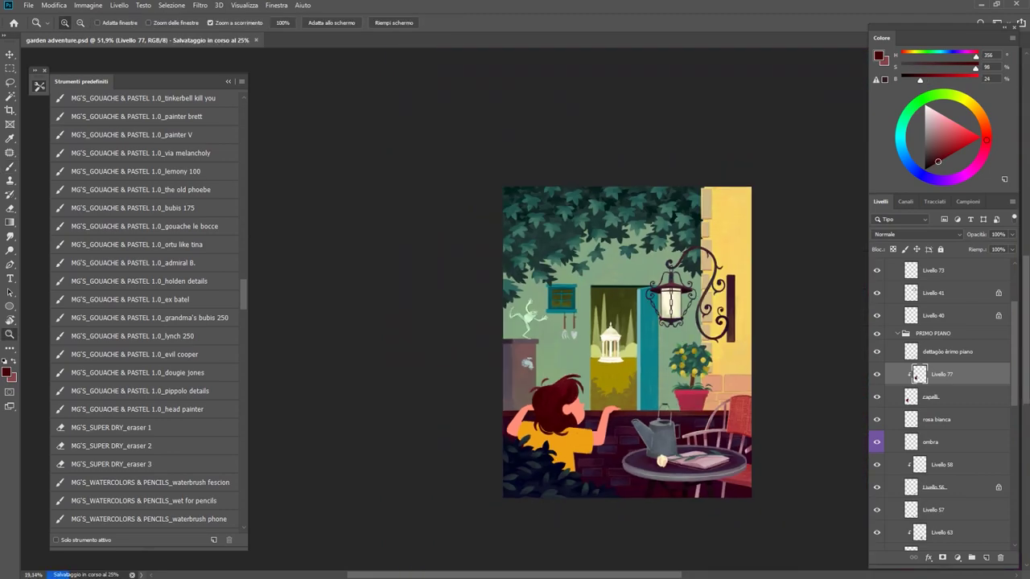
{"action": "scroll", "coordinate": [563, 403], "scroll_direction": "up", "scroll_amount": 6}
{"action": "left_click_drag", "start_coordinate": [563, 241], "coordinate": [494, 298]}
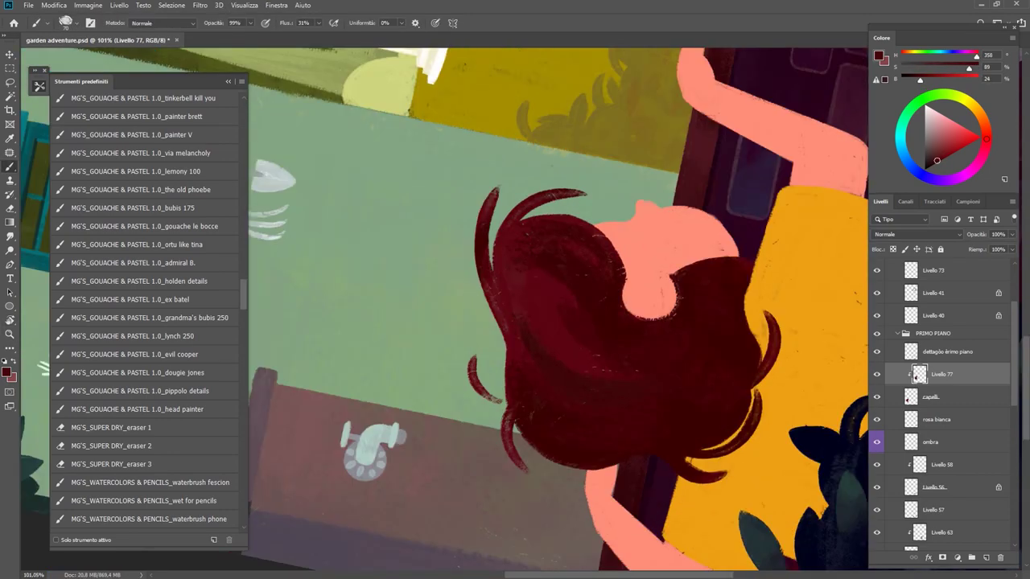
{"action": "key", "text": "ctrl+s"}
Step: Paint and erase hair strands around the ear and neck with the head tilted
{"action": "key", "text": "b"}
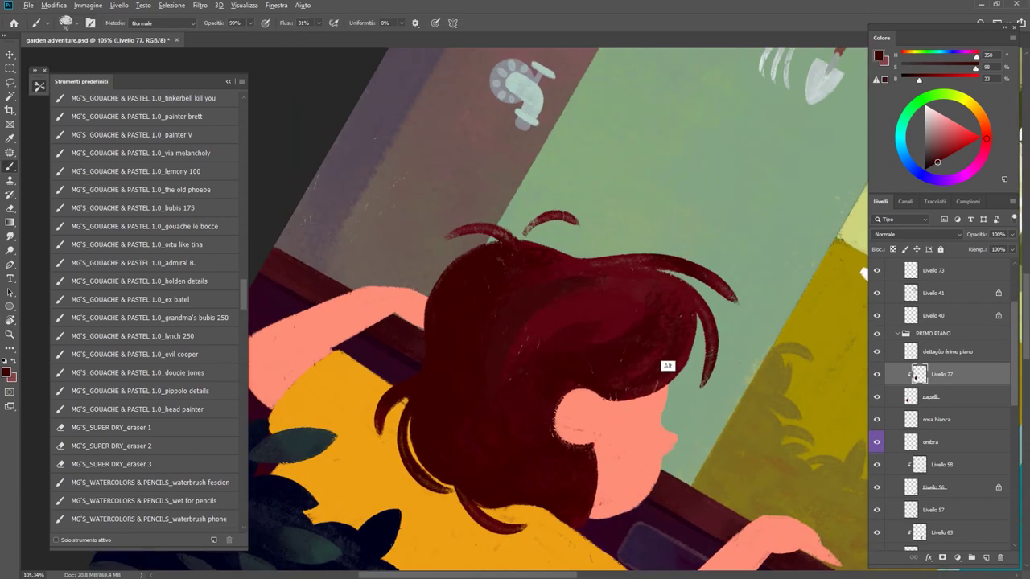
{"action": "left_click_drag", "start_coordinate": [667, 362], "coordinate": [587, 391]}
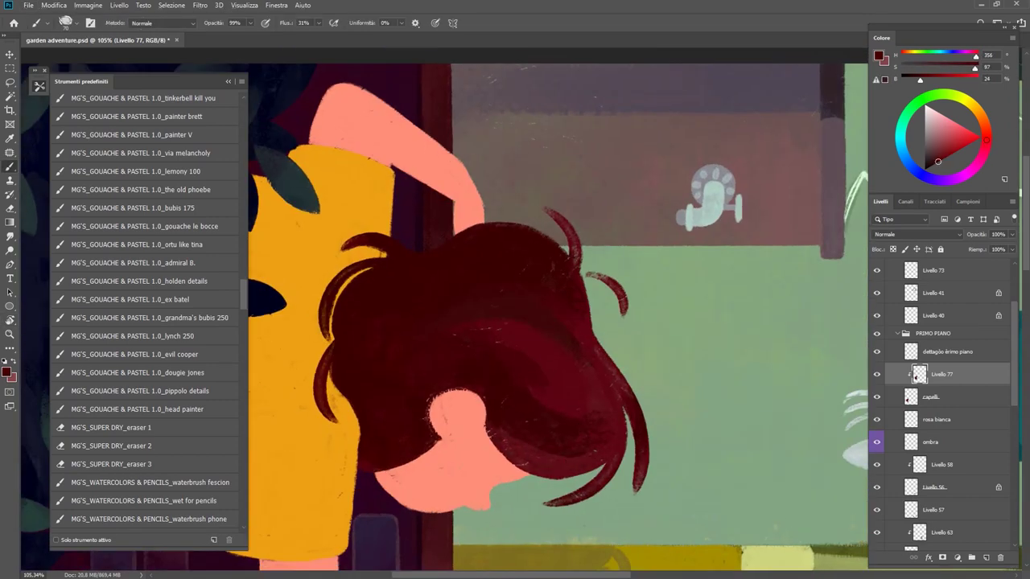
{"action": "key", "text": "Escape"}
{"action": "key", "text": "e"}
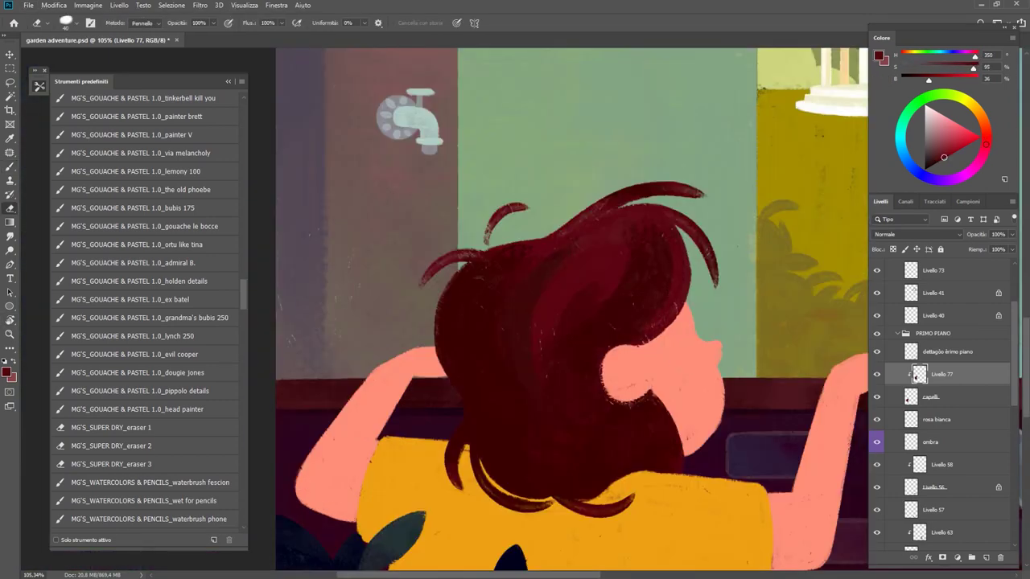
{"action": "key", "text": "b"}
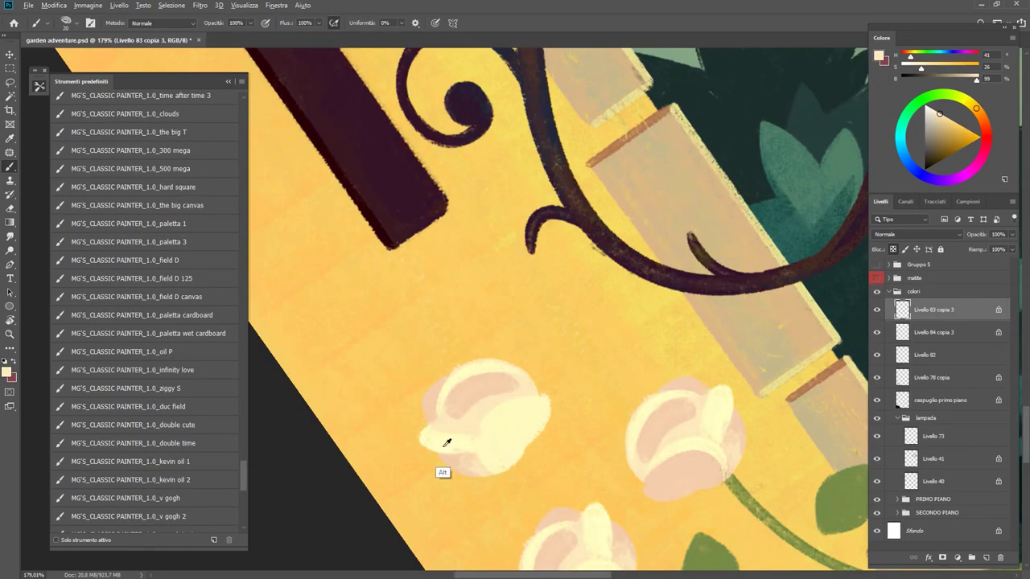
Step: Rotate the view around the roses and paint cream over the first flower's pinkish lower part
{"action": "key", "text": "r"}
{"action": "left_click_drag", "start_coordinate": [490, 437], "coordinate": [649, 378]}
{"action": "key", "text": "b"}
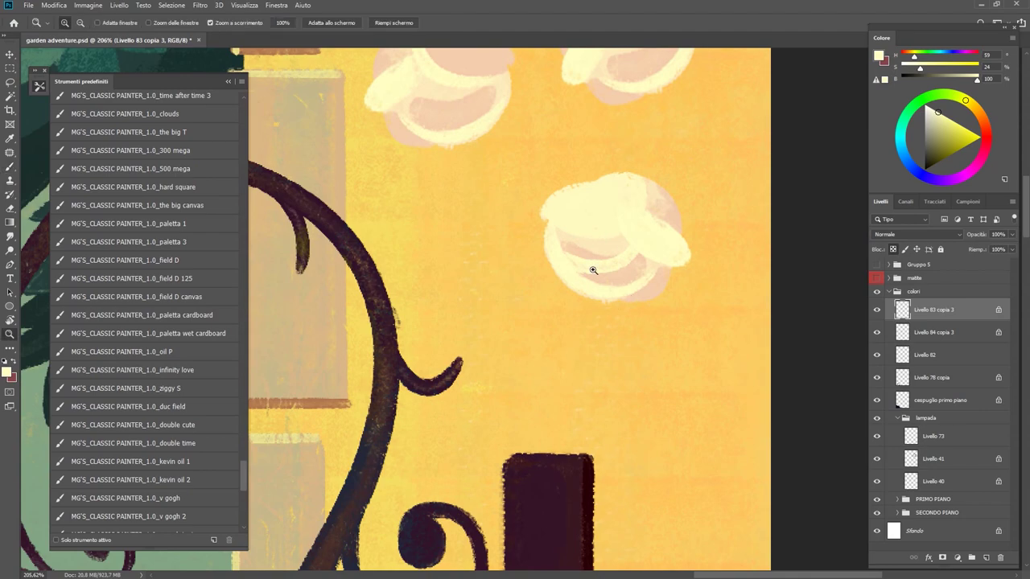
{"action": "mouse_move", "coordinate": [593, 269]}
{"action": "left_mouse_down"}
{"action": "mouse_move", "coordinate": [396, 384]}
{"action": "mouse_move", "coordinate": [416, 410]}
{"action": "left_mouse_up"}
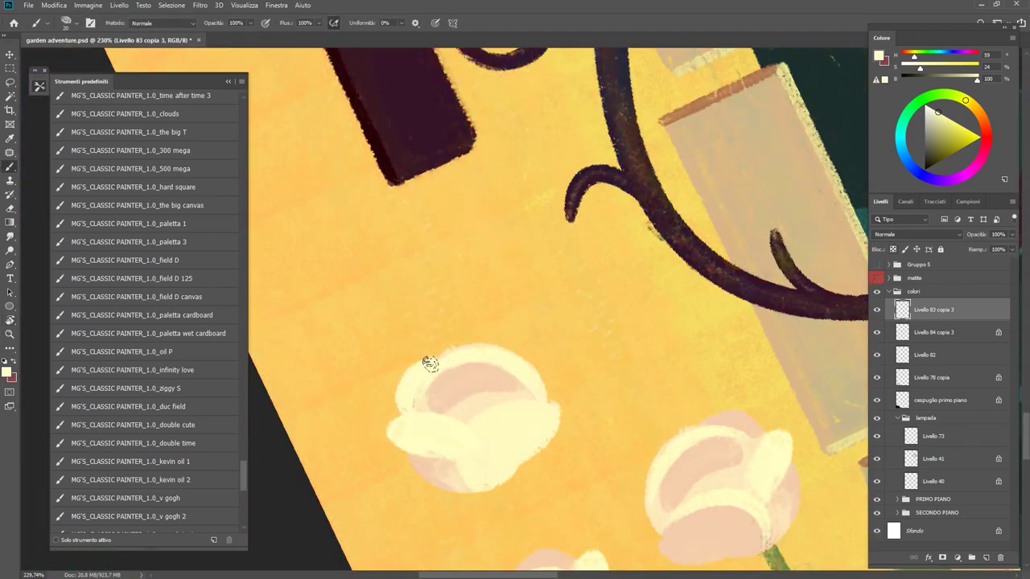
{"action": "left_click_drag", "start_coordinate": [413, 447], "coordinate": [429, 455]}
Step: Sample creams from the flower and paint the pink flower fully cream
{"action": "left_click", "coordinate": [504, 407], "text": "alt"}
{"action": "mouse_move", "coordinate": [504, 407]}
{"action": "left_mouse_down"}
{"action": "mouse_move", "coordinate": [556, 448]}
{"action": "mouse_move", "coordinate": [584, 265]}
{"action": "left_mouse_up"}
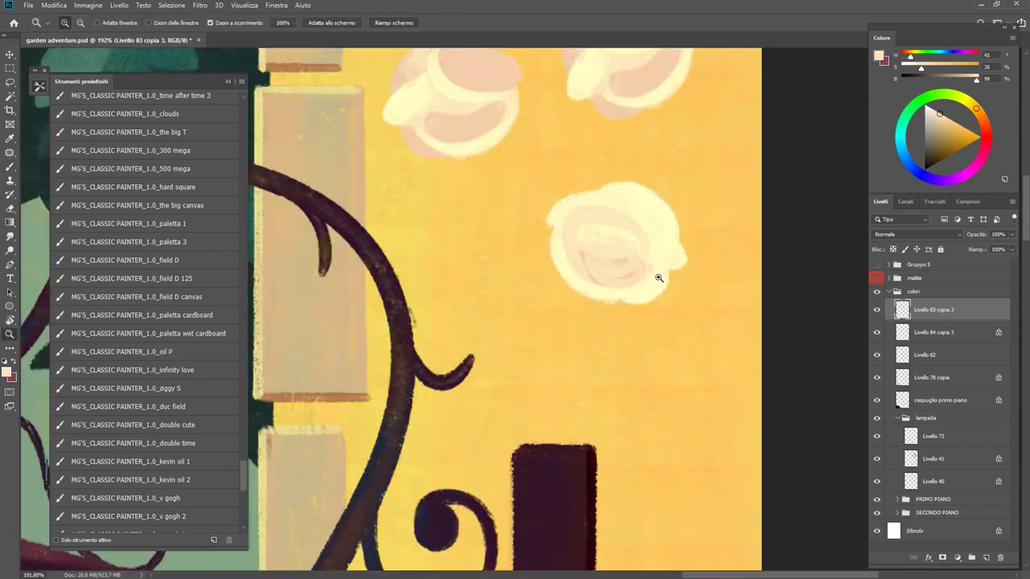
{"action": "left_click", "coordinate": [598, 220], "text": "alt"}
{"action": "mouse_move", "coordinate": [598, 220]}
{"action": "left_mouse_down"}
{"action": "mouse_move", "coordinate": [568, 223]}
{"action": "mouse_move", "coordinate": [628, 274]}
{"action": "mouse_move", "coordinate": [382, 301]}
{"action": "mouse_move", "coordinate": [495, 321]}
{"action": "left_mouse_up"}
{"action": "left_click", "coordinate": [611, 302], "text": "alt"}
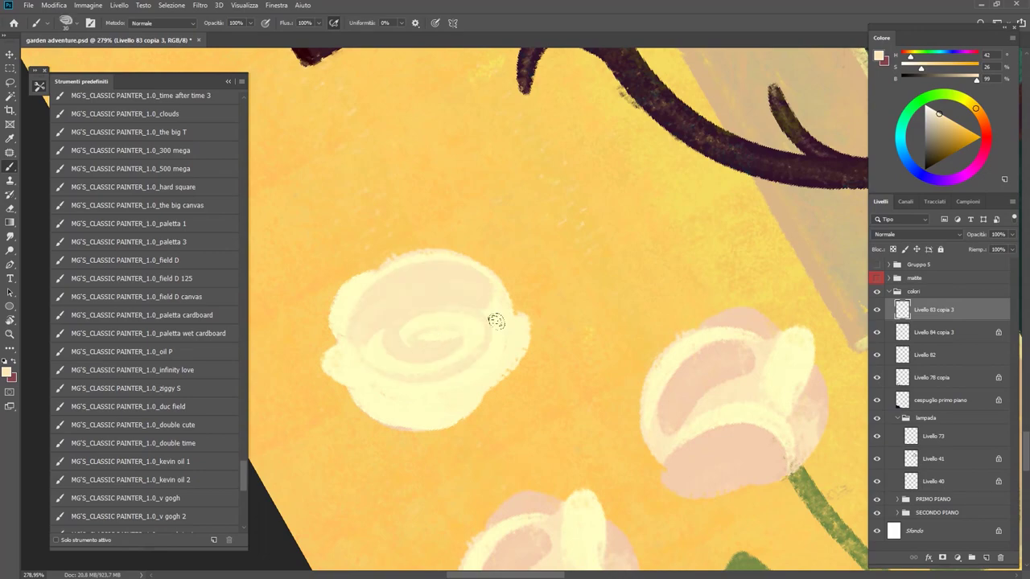
{"action": "left_click", "coordinate": [400, 395], "text": "alt"}
Step: Zoom to the left flower and cover its pink highlight with cream
{"action": "key", "text": "z"}
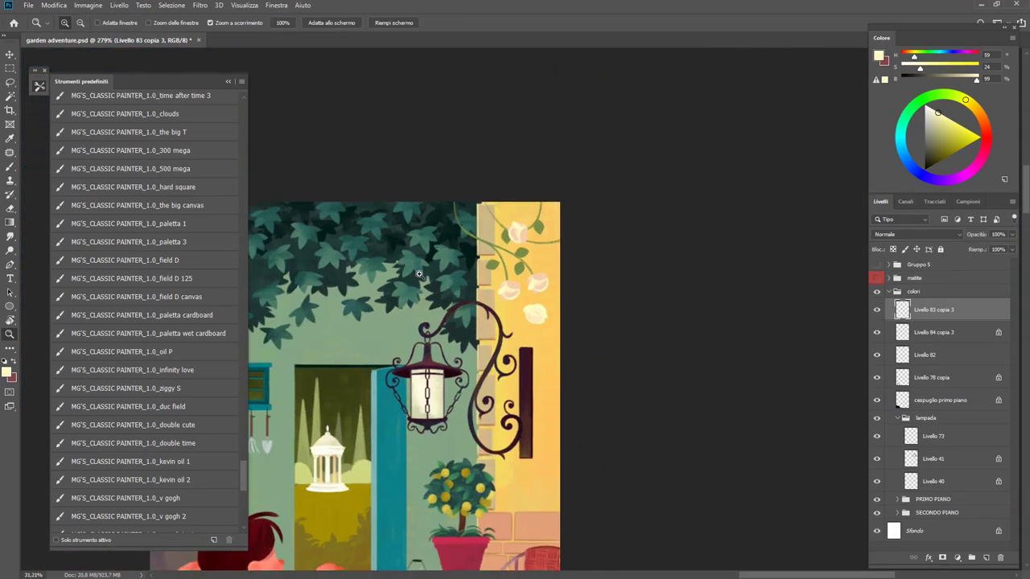
{"action": "key", "text": "b"}
{"action": "mouse_move", "coordinate": [560, 285]}
{"action": "left_mouse_down"}
{"action": "mouse_move", "coordinate": [581, 285]}
{"action": "mouse_move", "coordinate": [471, 230]}
{"action": "left_mouse_up"}
{"action": "left_click", "coordinate": [568, 310], "text": "alt"}
{"action": "key", "text": "r"}
{"action": "key", "text": "Escape"}
{"action": "key", "text": "z"}
{"action": "mouse_move", "coordinate": [483, 301]}
{"action": "left_mouse_down"}
{"action": "mouse_move", "coordinate": [569, 329]}
{"action": "mouse_move", "coordinate": [611, 330]}
{"action": "left_mouse_up"}
{"action": "key", "text": "b"}
{"action": "mouse_move", "coordinate": [437, 379]}
{"action": "left_mouse_down"}
{"action": "mouse_move", "coordinate": [510, 375]}
{"action": "mouse_move", "coordinate": [452, 355]}
{"action": "mouse_move", "coordinate": [478, 375]}
{"action": "mouse_move", "coordinate": [555, 304]}
{"action": "left_mouse_up"}
Step: Sample cream and pale pink from the roses and zoom into the rose cluster
{"action": "key", "text": "h"}
{"action": "key", "text": "r"}
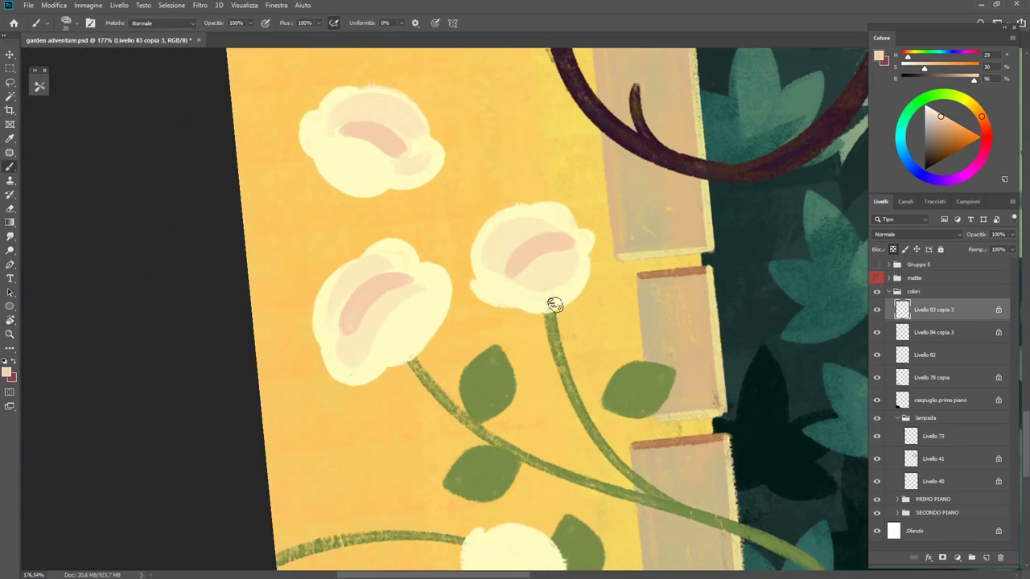
{"action": "left_click", "coordinate": [554, 304], "text": "alt"}
{"action": "left_click", "coordinate": [534, 250], "text": "alt"}
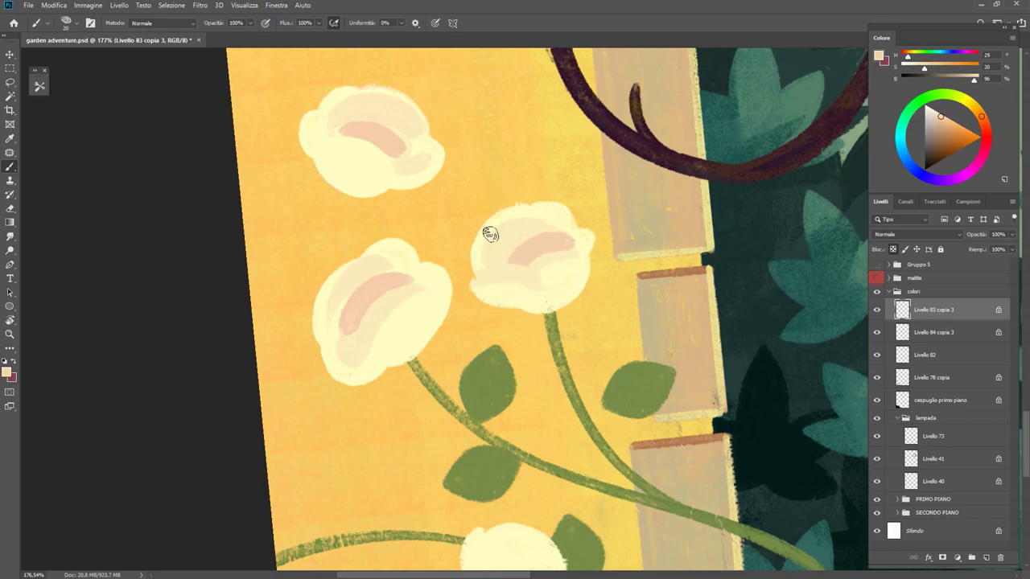
{"action": "key", "text": "z"}
{"action": "mouse_move", "coordinate": [571, 256]}
{"action": "left_mouse_down"}
{"action": "mouse_move", "coordinate": [524, 380]}
{"action": "mouse_move", "coordinate": [579, 378]}
{"action": "left_mouse_up"}
{"action": "key", "text": "r"}
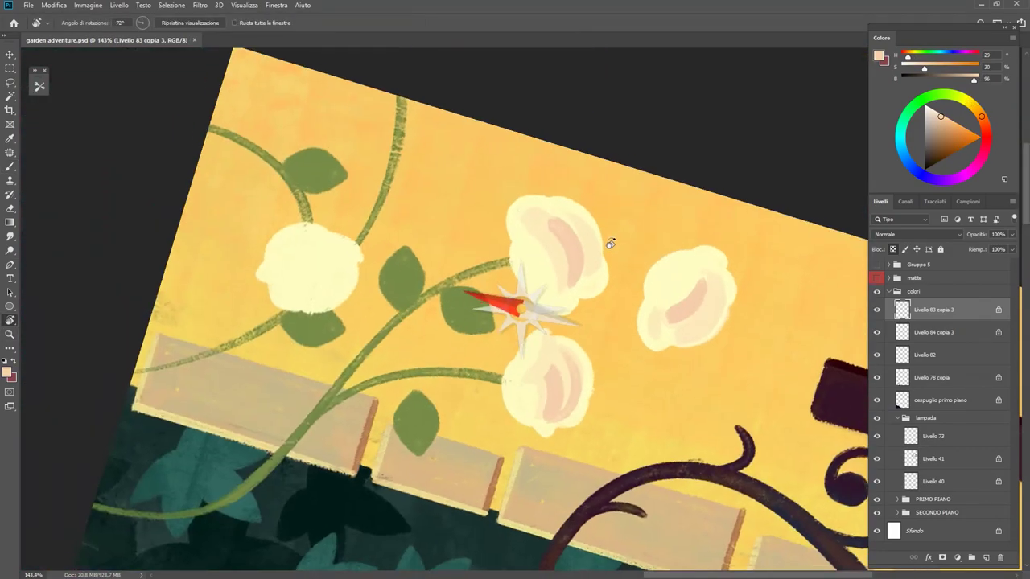
{"action": "left_click", "coordinate": [518, 265], "text": "alt"}
{"action": "mouse_move", "coordinate": [494, 298]}
{"action": "left_mouse_down"}
{"action": "mouse_move", "coordinate": [518, 265]}
{"action": "mouse_move", "coordinate": [485, 483]}
{"action": "left_mouse_up"}
Step: Turn the view onto the central rose, add a pink swirl and sample lighter cream
{"action": "key", "text": "r"}
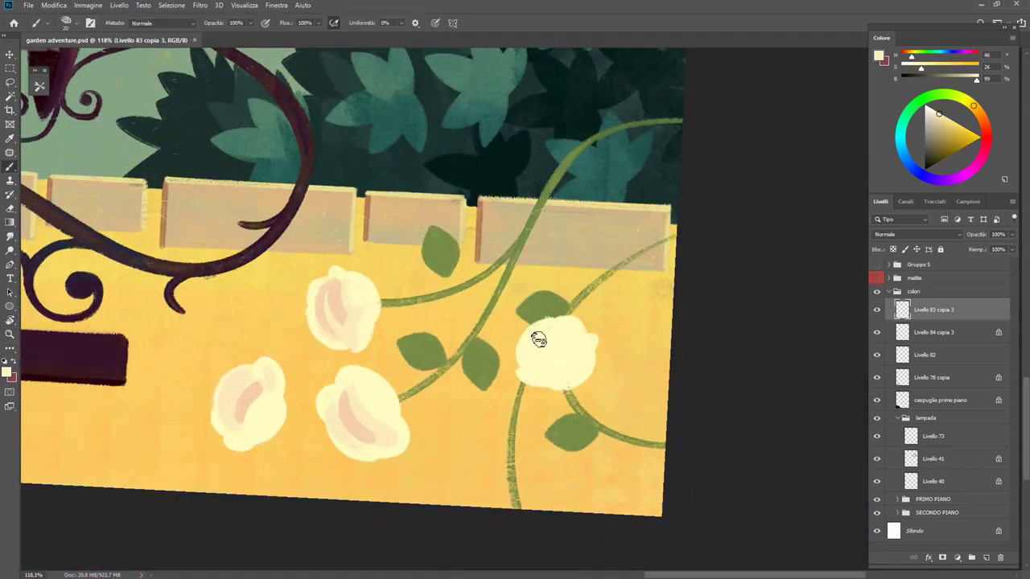
{"action": "mouse_move", "coordinate": [533, 350]}
{"action": "left_mouse_down"}
{"action": "mouse_move", "coordinate": [582, 363]}
{"action": "mouse_move", "coordinate": [574, 306]}
{"action": "mouse_move", "coordinate": [602, 260]}
{"action": "left_mouse_up"}
{"action": "left_click", "coordinate": [528, 361], "text": "alt"}
{"action": "left_click", "coordinate": [597, 251], "text": "alt"}
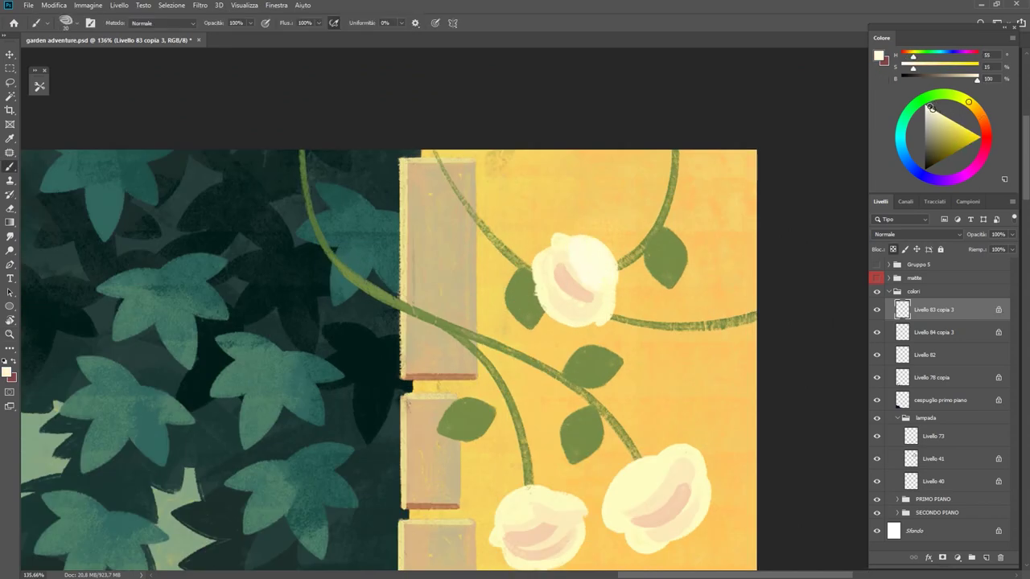
{"action": "scroll", "coordinate": [602, 306], "scroll_direction": "up", "scroll_amount": 2}
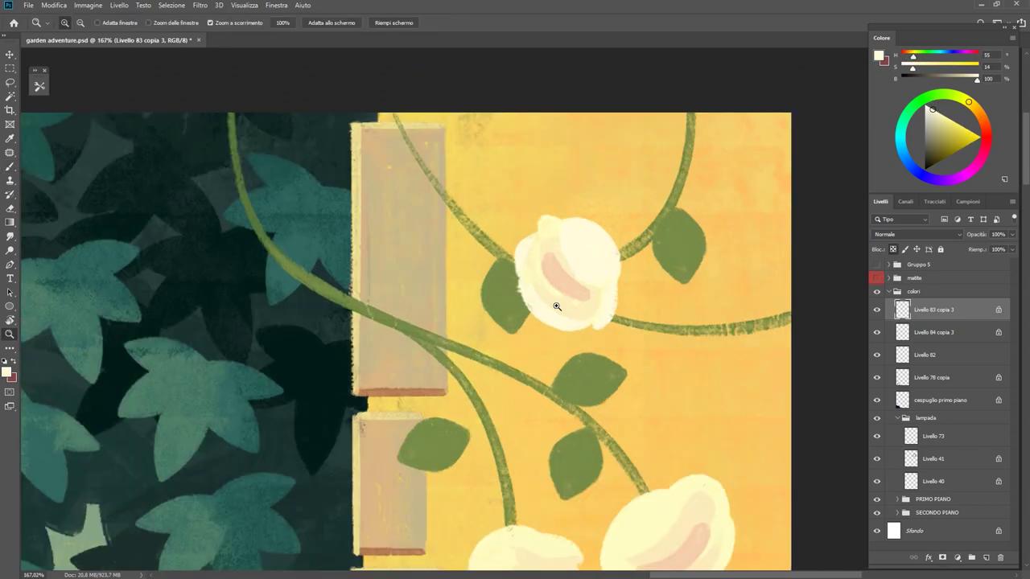
{"action": "scroll", "coordinate": [596, 303], "scroll_direction": "down", "scroll_amount": 5}
{"action": "scroll", "coordinate": [575, 251], "scroll_direction": "up", "scroll_amount": 5}
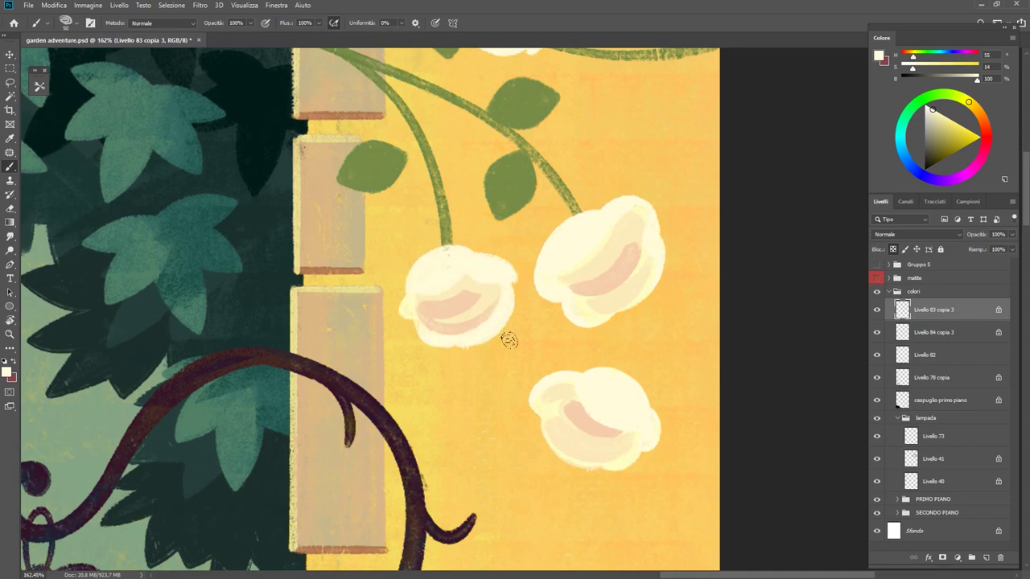
Step: Mirror the canvas to check the composition, save, and select Livello 84 copia 3
{"action": "key", "text": "ctrl+shift+h"}
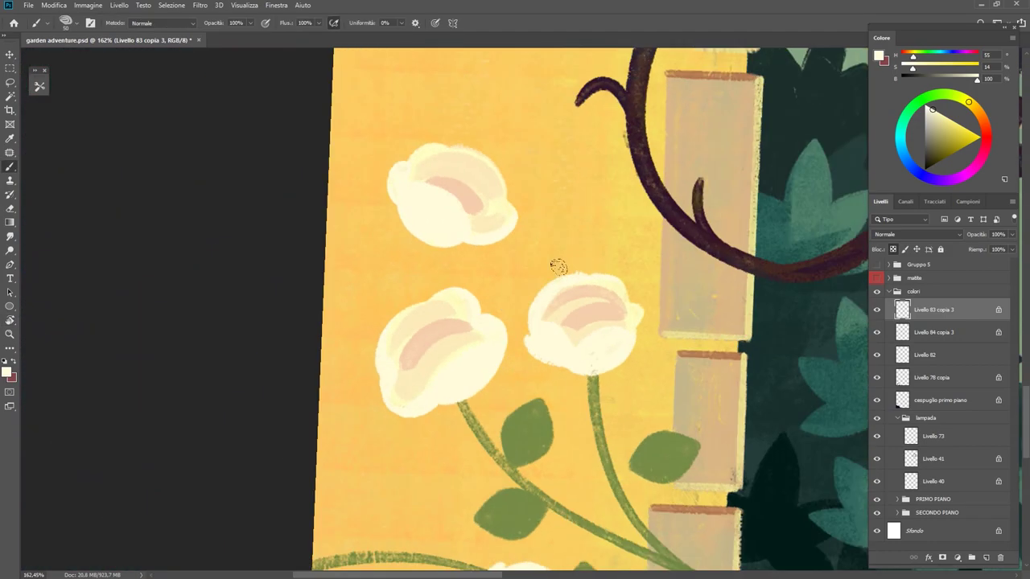
{"action": "key", "text": "ctrl+shift+h"}
{"action": "key", "text": "z"}
{"action": "scroll", "coordinate": [512, 382], "scroll_direction": "down", "scroll_amount": 5}
{"action": "scroll", "coordinate": [547, 289], "scroll_direction": "up", "scroll_amount": 2}
{"action": "key", "text": "ctrl+s"}
{"action": "scroll", "coordinate": [548, 290], "scroll_direction": "up", "scroll_amount": 3}
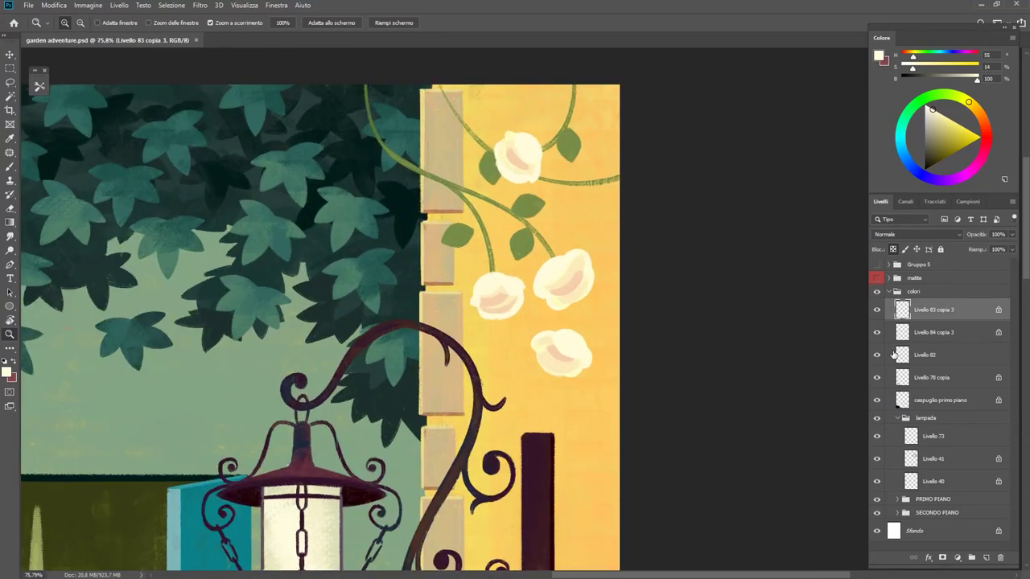
{"action": "left_click", "coordinate": [899, 333]}
Step: Sample the leaf green colour and enlarge the brush to 150
{"action": "key", "text": "b"}
{"action": "left_click", "coordinate": [579, 133], "text": "alt"}
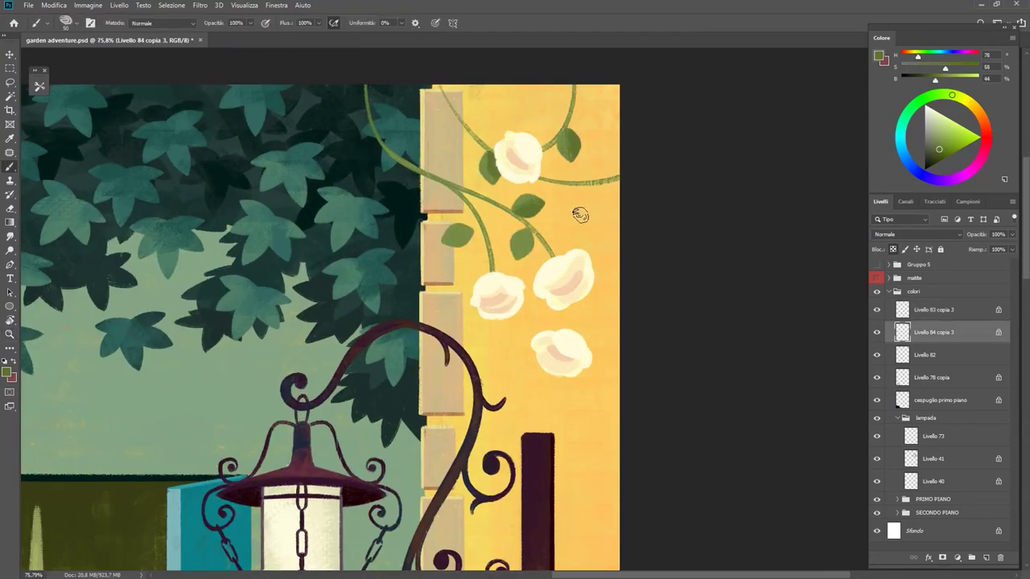
{"action": "scroll", "coordinate": [580, 215], "scroll_direction": "up", "scroll_amount": 1}
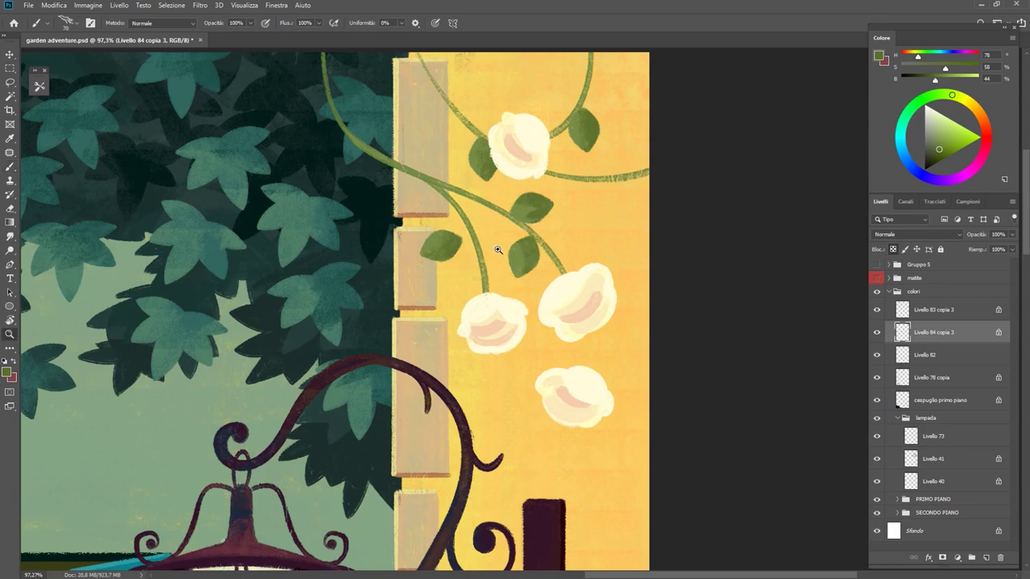
{"action": "scroll", "coordinate": [498, 250], "scroll_direction": "down", "scroll_amount": 3}
{"action": "scroll", "coordinate": [498, 250], "scroll_direction": "up", "scroll_amount": 2}
{"action": "scroll", "coordinate": [498, 250], "scroll_direction": "down", "scroll_amount": 4}
{"action": "scroll", "coordinate": [742, 299], "scroll_direction": "up", "scroll_amount": 4}
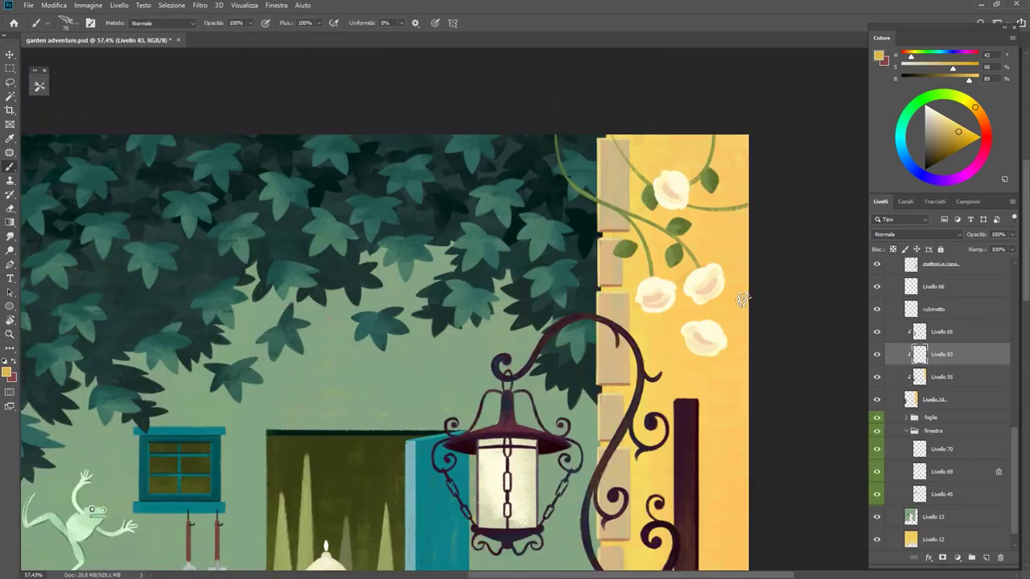
{"action": "key", "text": "bracketright"}
{"action": "key", "text": "bracketright"}
{"action": "key", "text": "bracketright"}
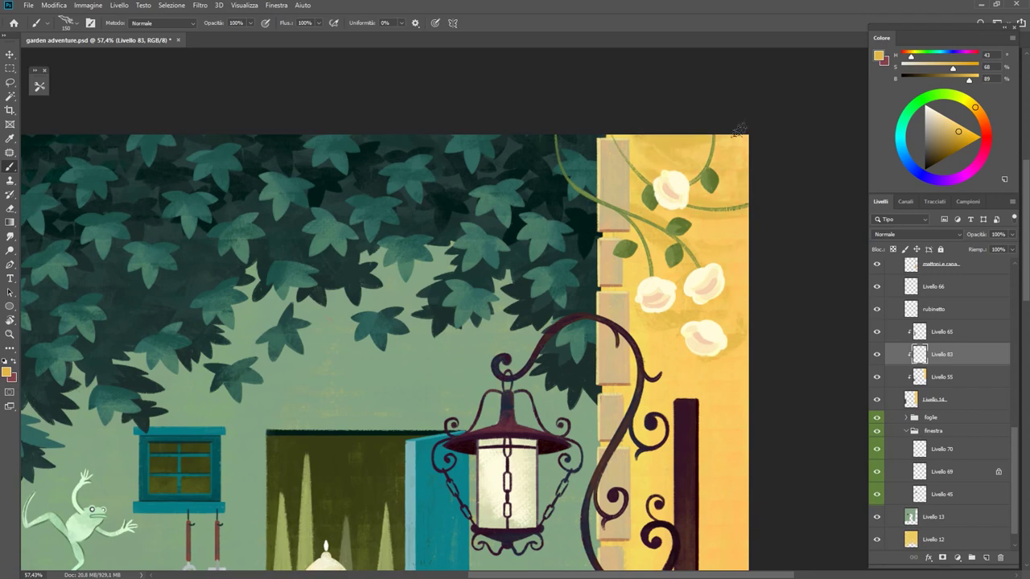
{"action": "scroll", "coordinate": [737, 132], "scroll_direction": "up", "scroll_amount": 1}
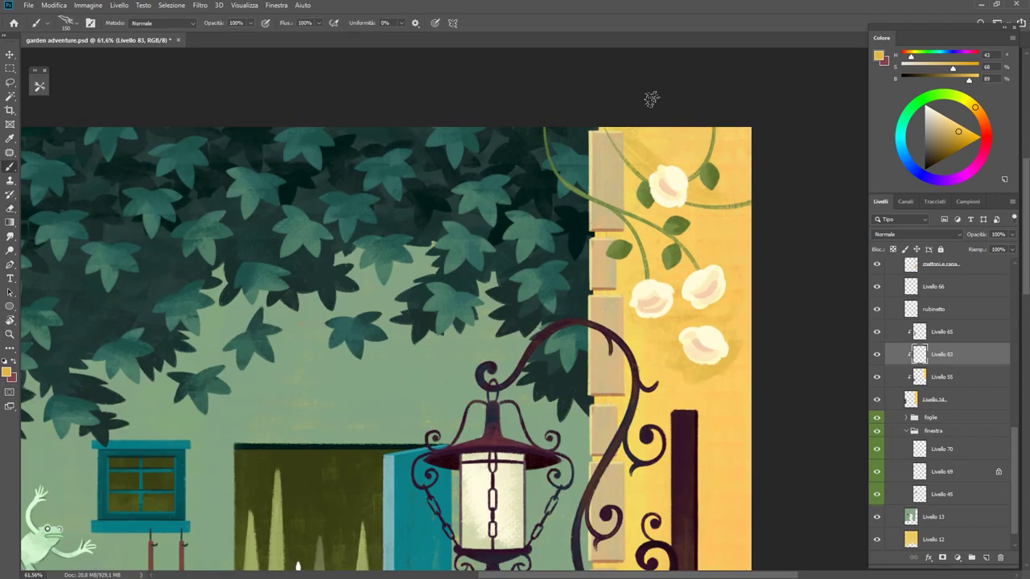
Step: Brush soft shadows under the top flowers and beside the right flower on the wall
{"action": "left_click_drag", "start_coordinate": [701, 190], "coordinate": [702, 210]}
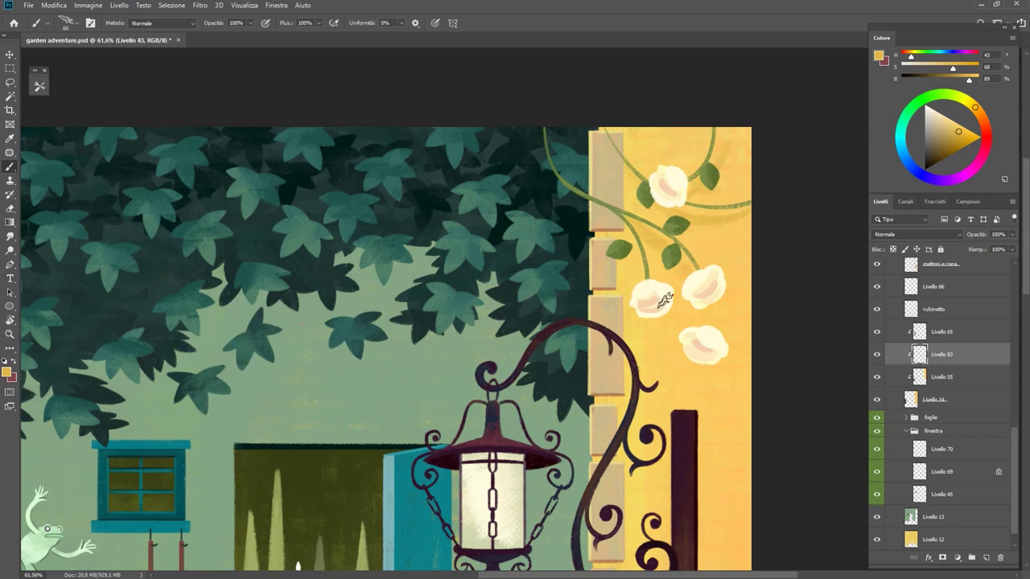
{"action": "scroll", "coordinate": [684, 232], "scroll_direction": "up", "scroll_amount": 1}
{"action": "scroll", "coordinate": [684, 231], "scroll_direction": "up", "scroll_amount": 2}
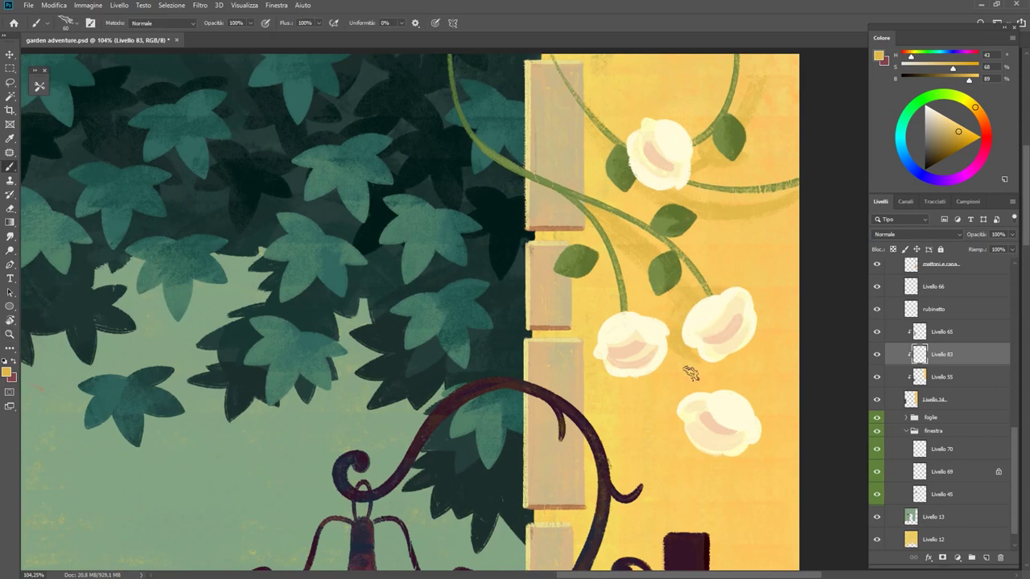
{"action": "left_click_drag", "start_coordinate": [685, 333], "coordinate": [695, 335]}
{"action": "scroll", "coordinate": [683, 395], "scroll_direction": "down", "scroll_amount": 10}
{"action": "scroll", "coordinate": [814, 363], "scroll_direction": "up", "scroll_amount": 9}
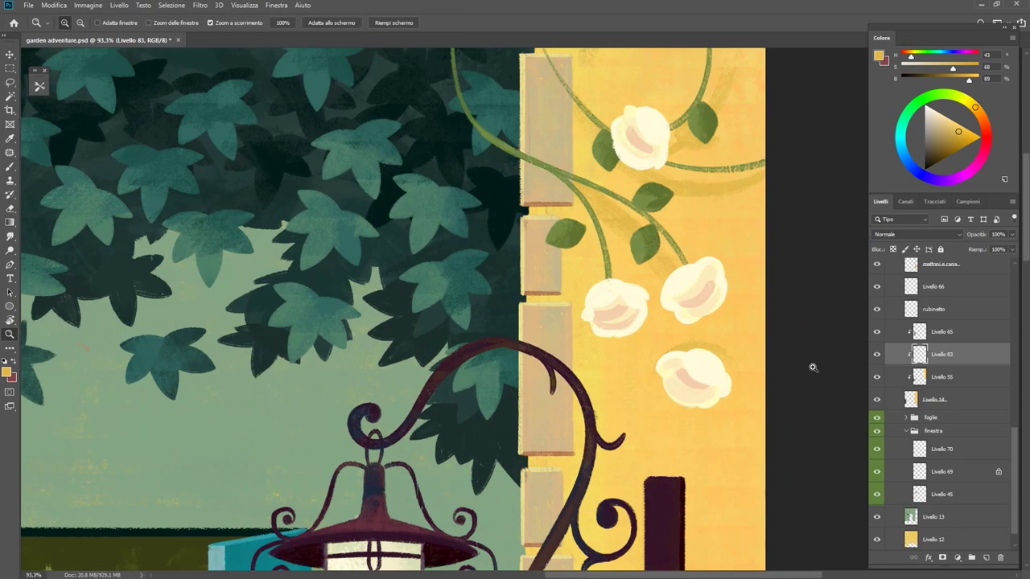
Step: Zoom out, sample a lighter yellow from the wall, and zoom back in on the roses
{"action": "key", "text": "e"}
{"action": "key", "text": "b"}
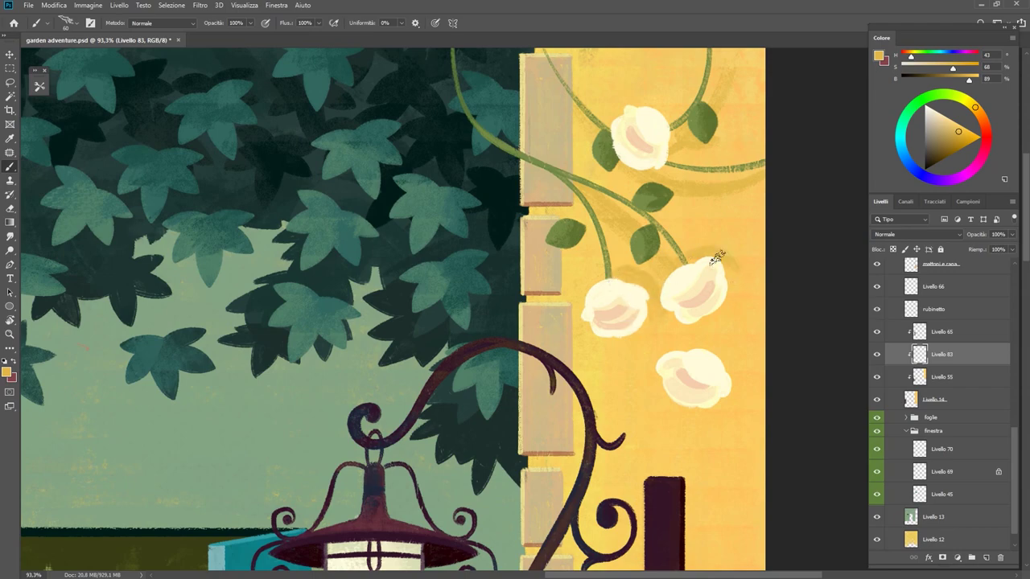
{"action": "key", "text": "z"}
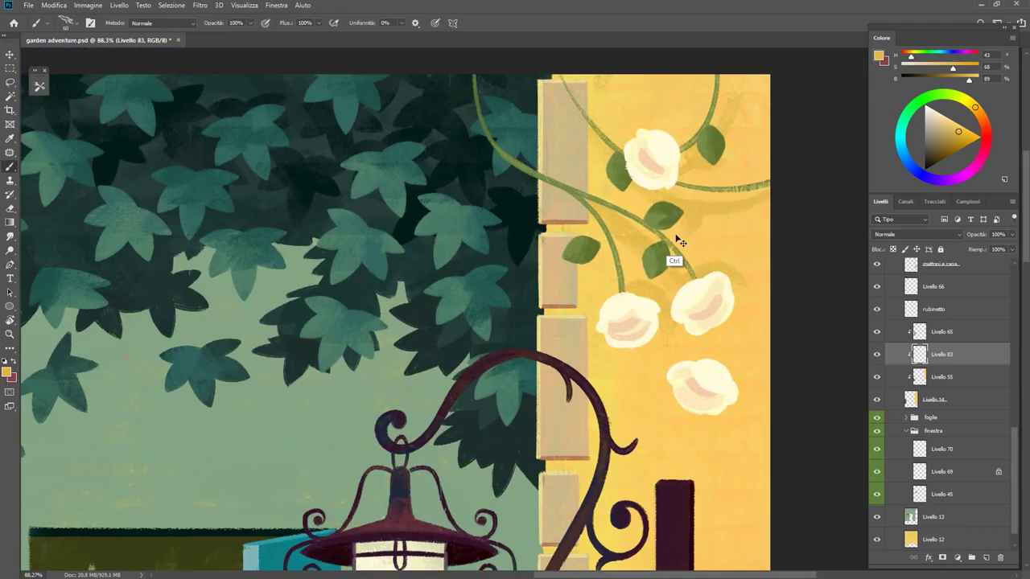
{"action": "mouse_move", "coordinate": [671, 260]}
{"action": "left_mouse_down"}
{"action": "mouse_move", "coordinate": [617, 200]}
{"action": "mouse_move", "coordinate": [675, 226]}
{"action": "mouse_move", "coordinate": [643, 233]}
{"action": "mouse_move", "coordinate": [754, 308]}
{"action": "left_mouse_up"}
{"action": "left_click", "coordinate": [756, 308], "text": "alt"}
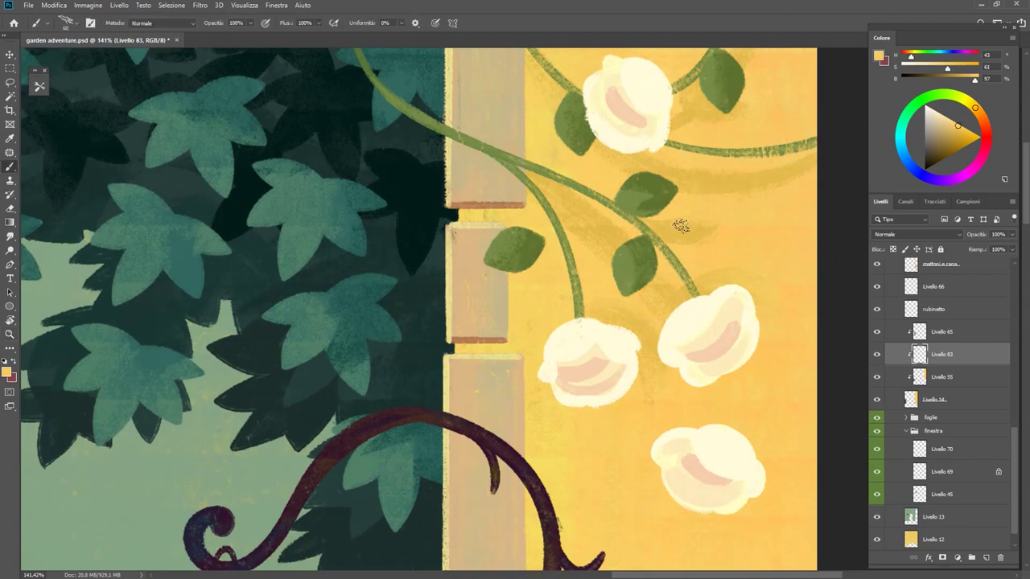
{"action": "mouse_move", "coordinate": [719, 156]}
{"action": "left_mouse_down"}
{"action": "mouse_move", "coordinate": [628, 209]}
{"action": "mouse_move", "coordinate": [568, 261]}
{"action": "left_mouse_up"}
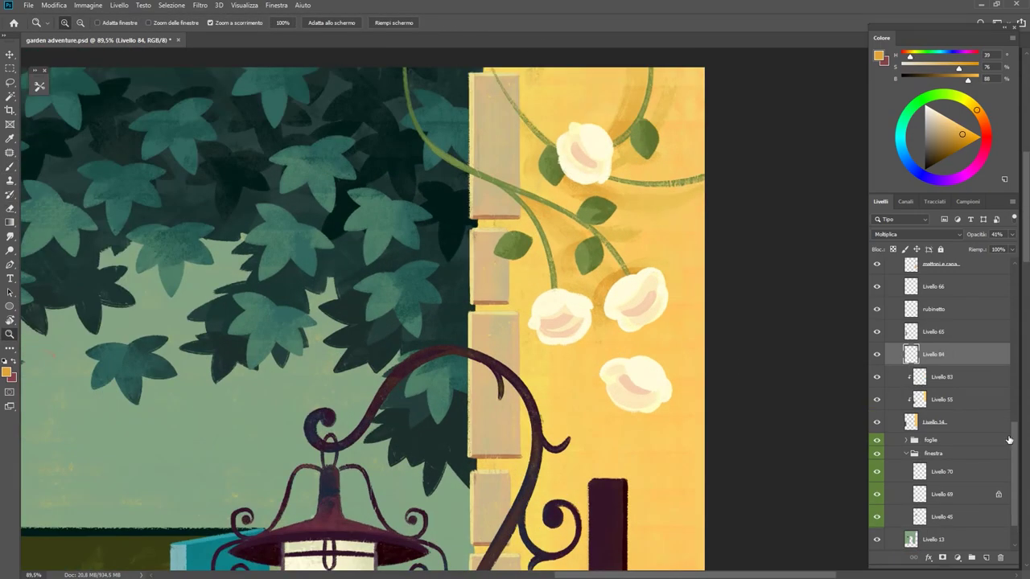
Step: Add a new layer named ombre above the dettagli muro layer
{"action": "left_click_drag", "start_coordinate": [1016, 286], "coordinate": [1016, 454]}
{"action": "key", "text": "b"}
{"action": "scroll", "coordinate": [942, 371], "scroll_direction": "up", "scroll_amount": 3}
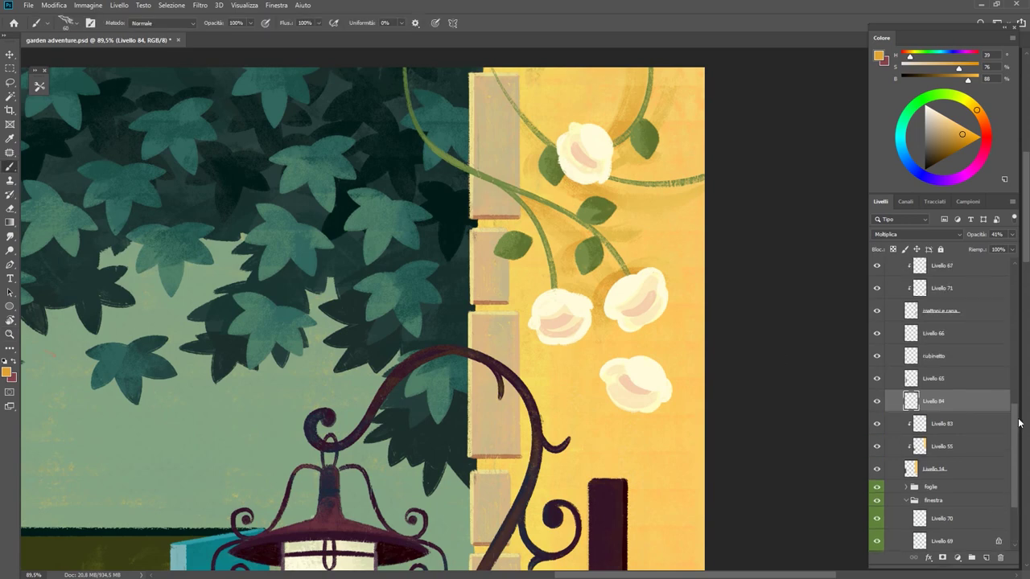
{"action": "scroll", "coordinate": [913, 447], "scroll_direction": "up", "scroll_amount": 2}
{"action": "scroll", "coordinate": [876, 451], "scroll_direction": "up", "scroll_amount": 2}
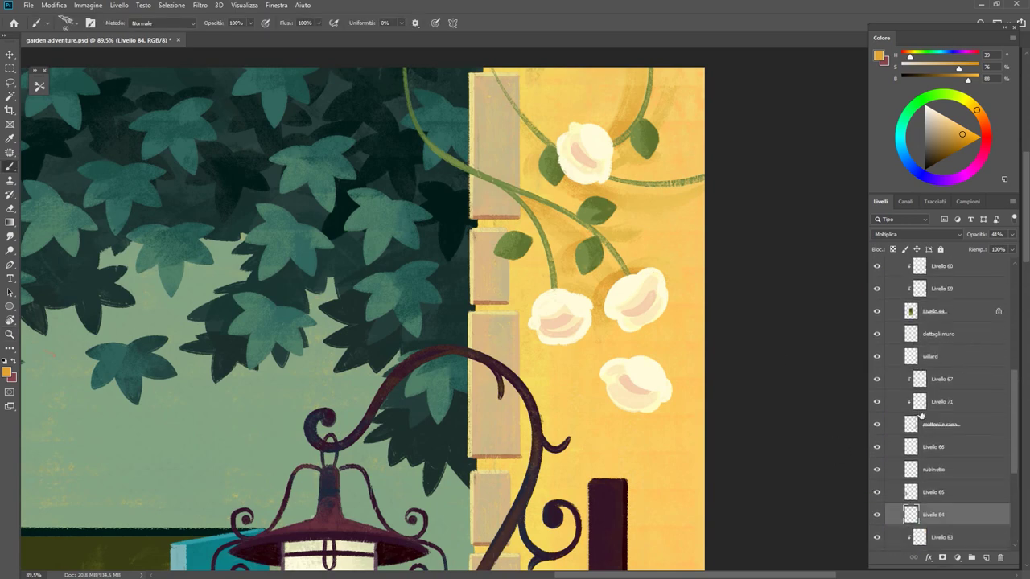
{"action": "left_click", "coordinate": [883, 326]}
{"action": "key", "text": "ctrl+shift+alt+n"}
{"action": "type", "text": "om"}
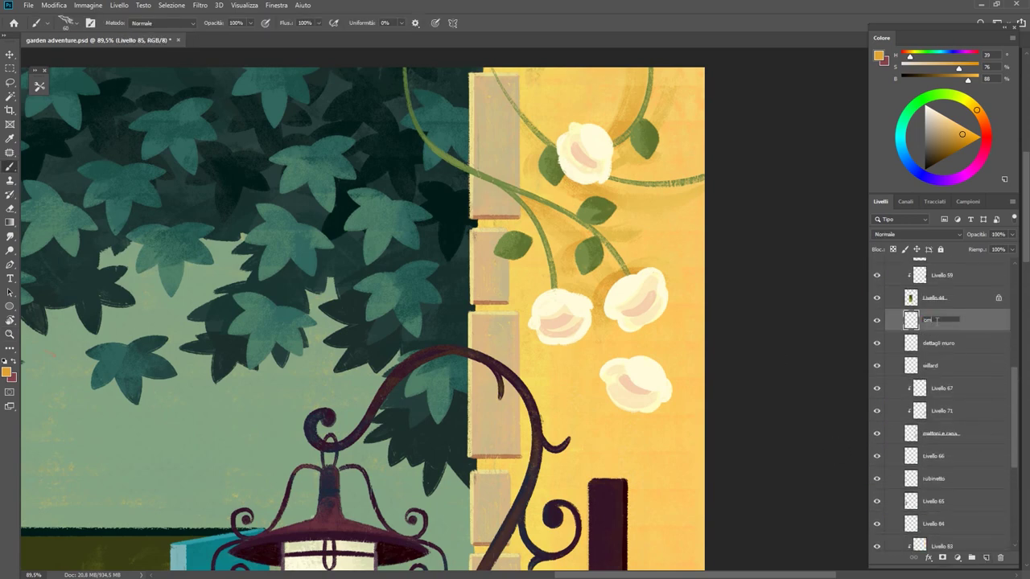
{"action": "type", "text": "bre"}
{"action": "key", "text": "Return"}
Step: Sample dark teal from the leaves and paint a shadow along the vine onto the wall
{"action": "left_click_drag", "start_coordinate": [747, 46], "coordinate": [696, 171]}
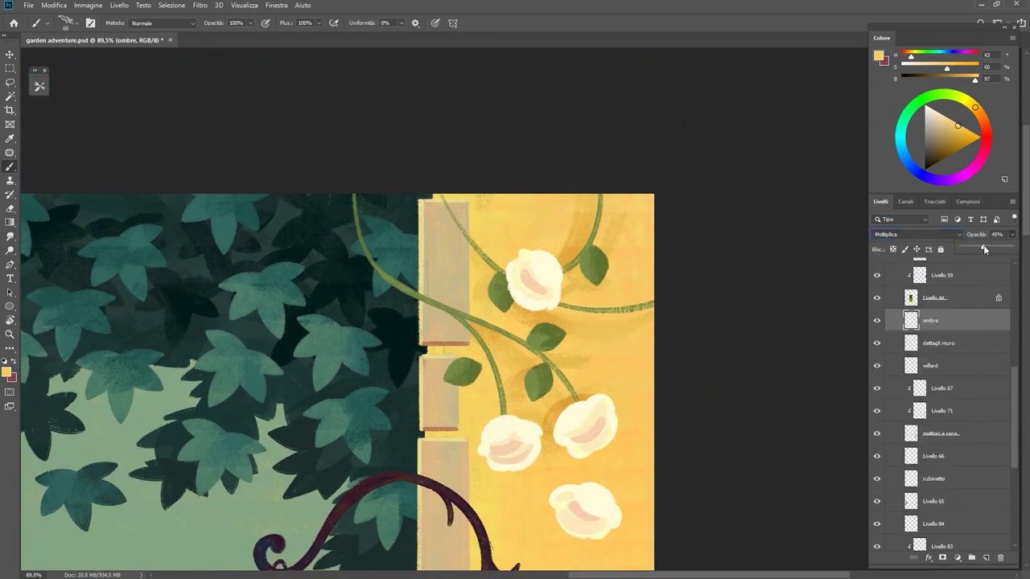
{"action": "left_click", "coordinate": [405, 257], "text": "alt"}
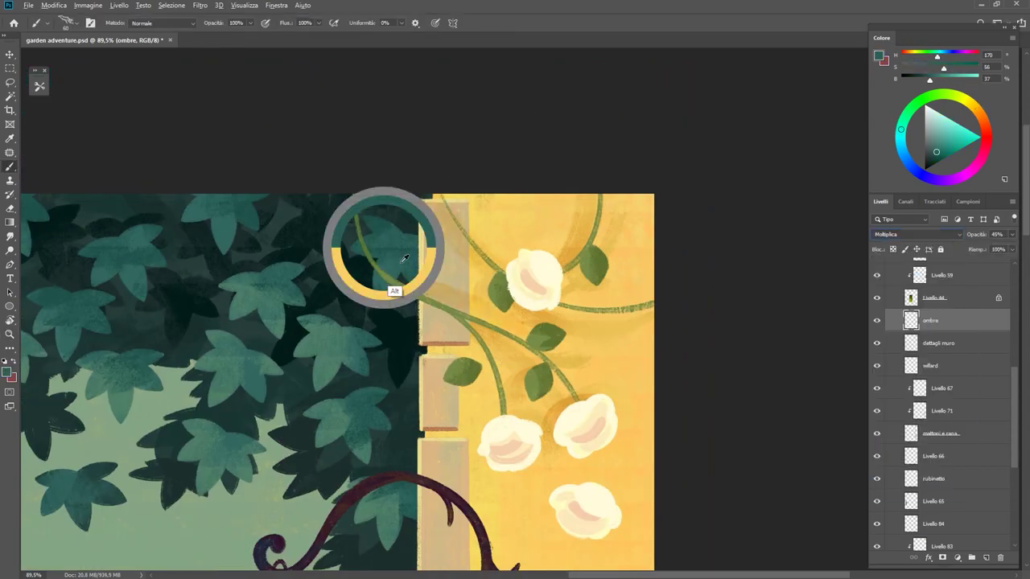
{"action": "left_click_drag", "start_coordinate": [357, 200], "coordinate": [481, 299]}
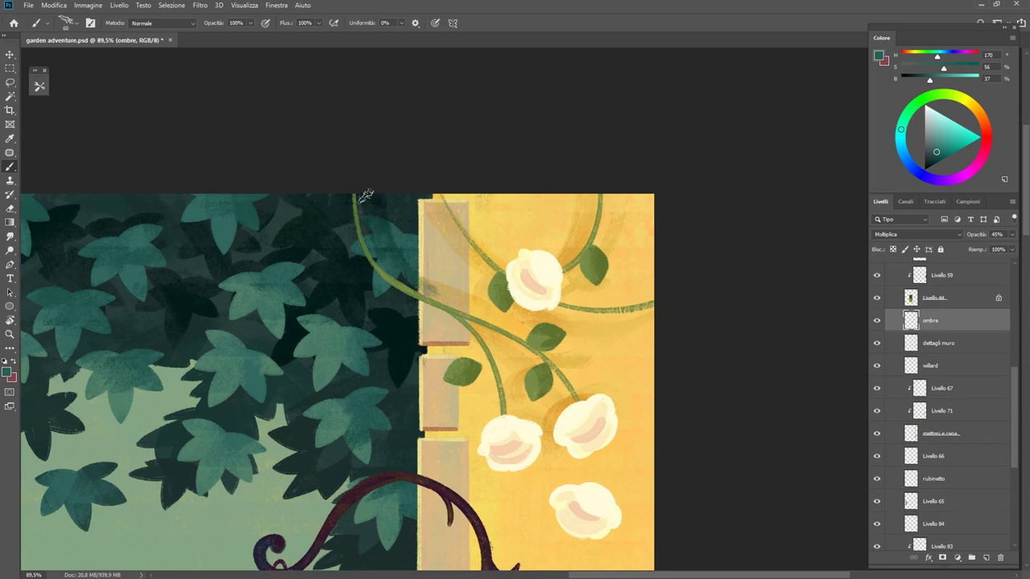
{"action": "scroll", "coordinate": [379, 200], "scroll_direction": "down", "scroll_amount": 1}
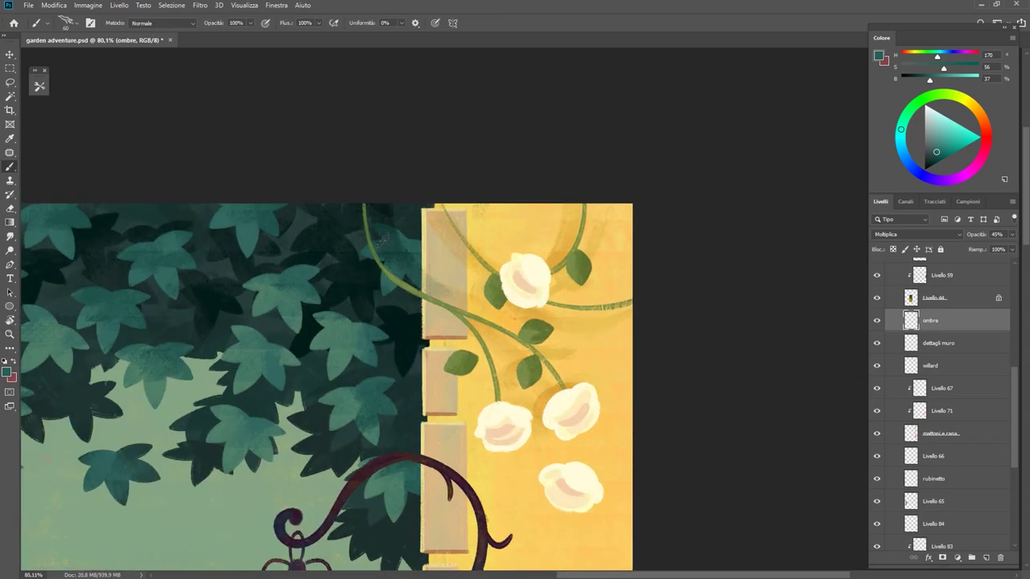
{"action": "scroll", "coordinate": [383, 239], "scroll_direction": "down", "scroll_amount": 1}
{"action": "left_click", "coordinate": [442, 322], "text": "alt"}
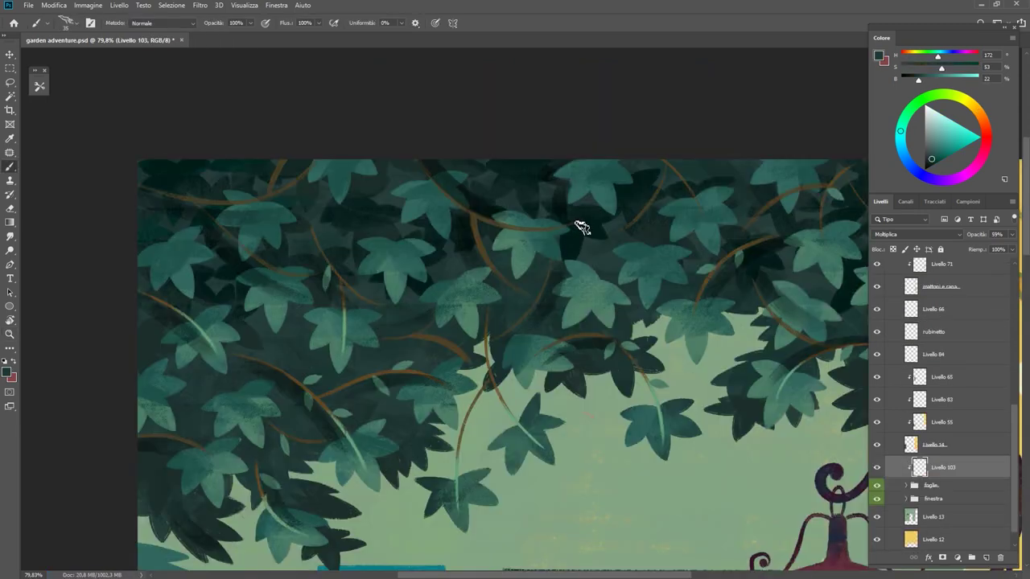
Step: Rotate and pan toward the yellow wall, then darken a light leaf on Livello 103
{"action": "key", "text": "e"}
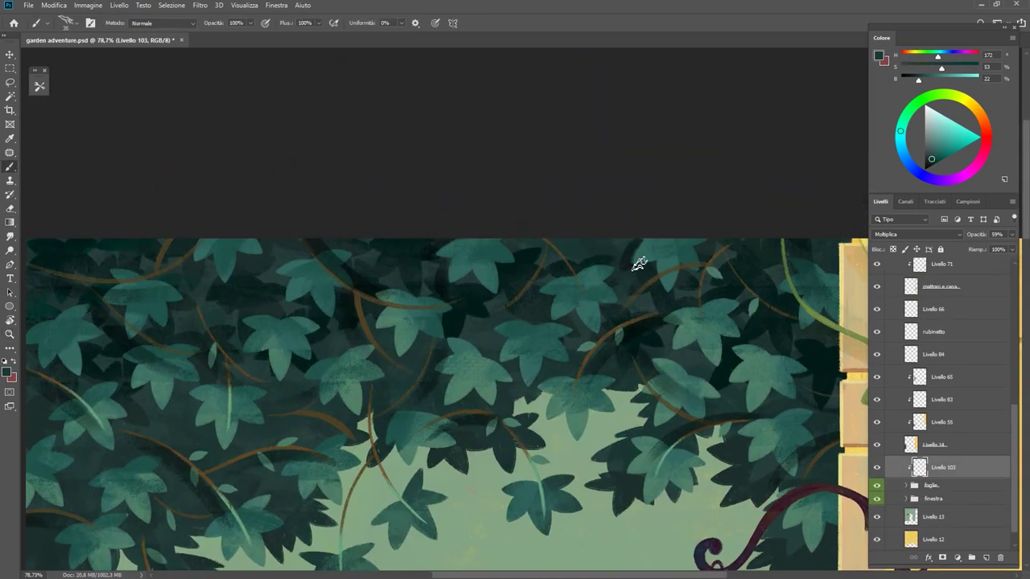
{"action": "scroll", "coordinate": [619, 253], "scroll_direction": "up", "scroll_amount": 3}
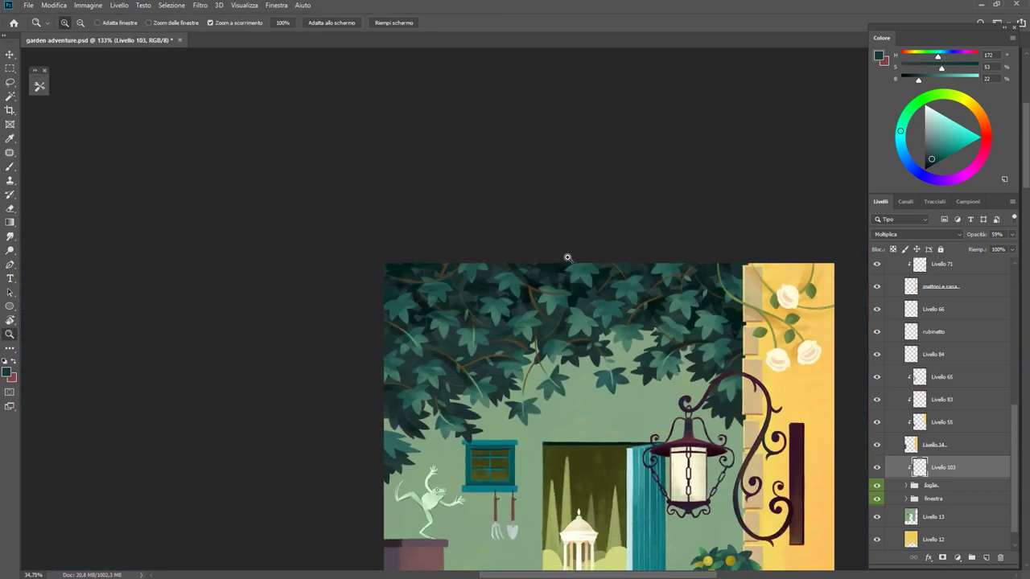
{"action": "left_click_drag", "start_coordinate": [566, 258], "coordinate": [751, 217]}
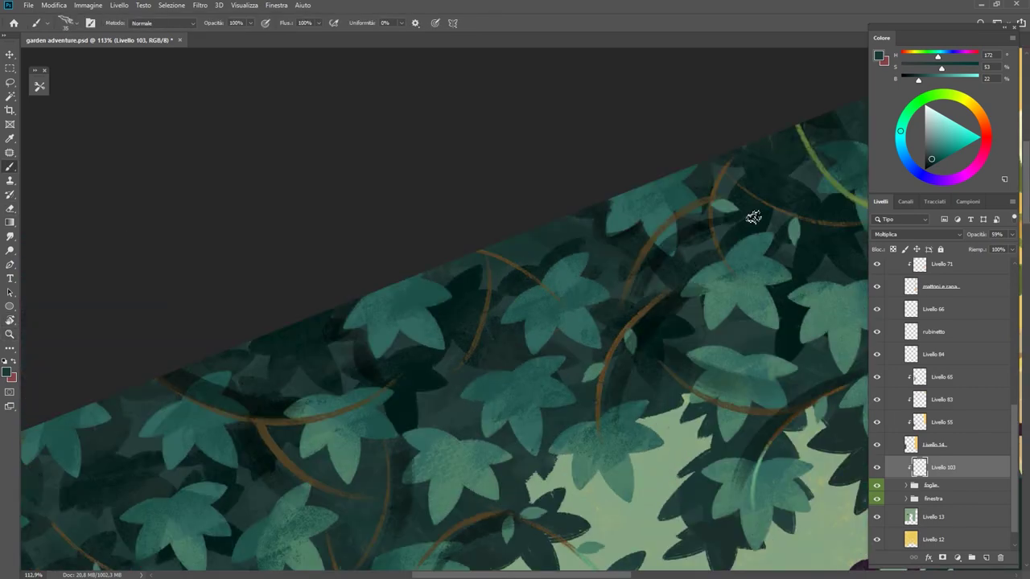
{"action": "key", "text": "e"}
{"action": "key", "text": "b"}
{"action": "left_click_drag", "start_coordinate": [702, 239], "coordinate": [656, 252]}
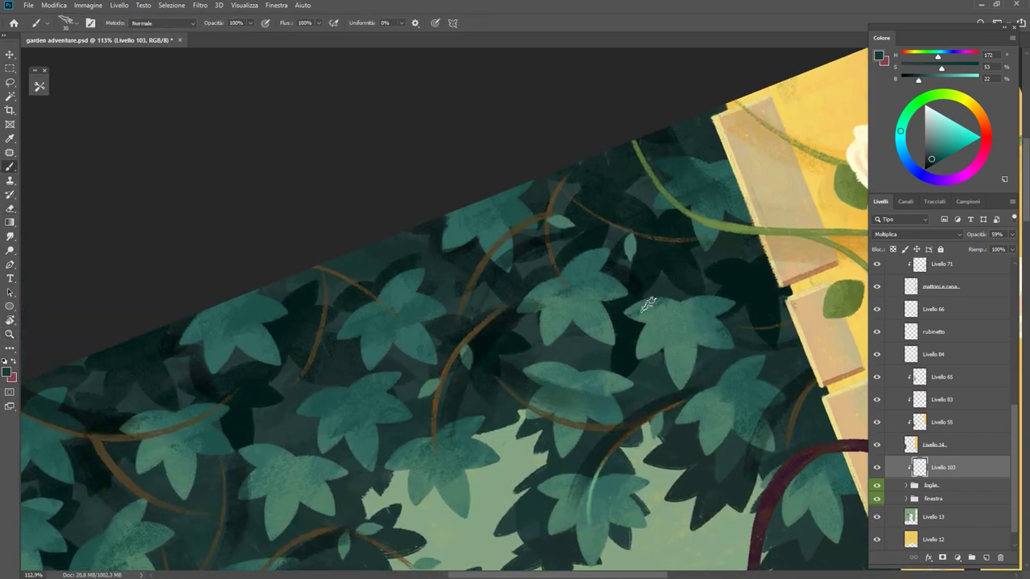
{"action": "key", "text": "Escape"}
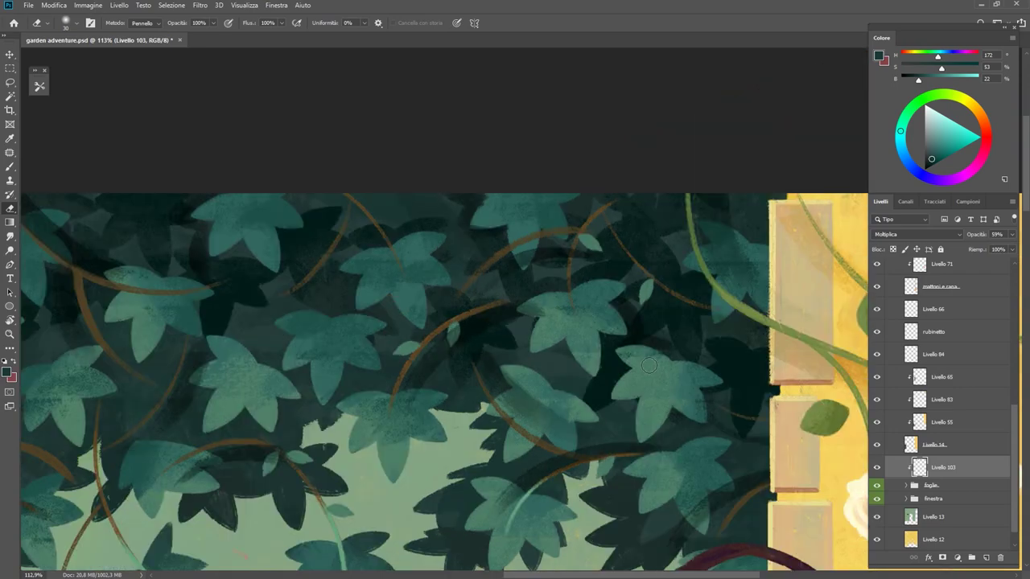
{"action": "scroll", "coordinate": [646, 292], "scroll_direction": "up", "scroll_amount": 2}
{"action": "scroll", "coordinate": [595, 276], "scroll_direction": "up", "scroll_amount": 1}
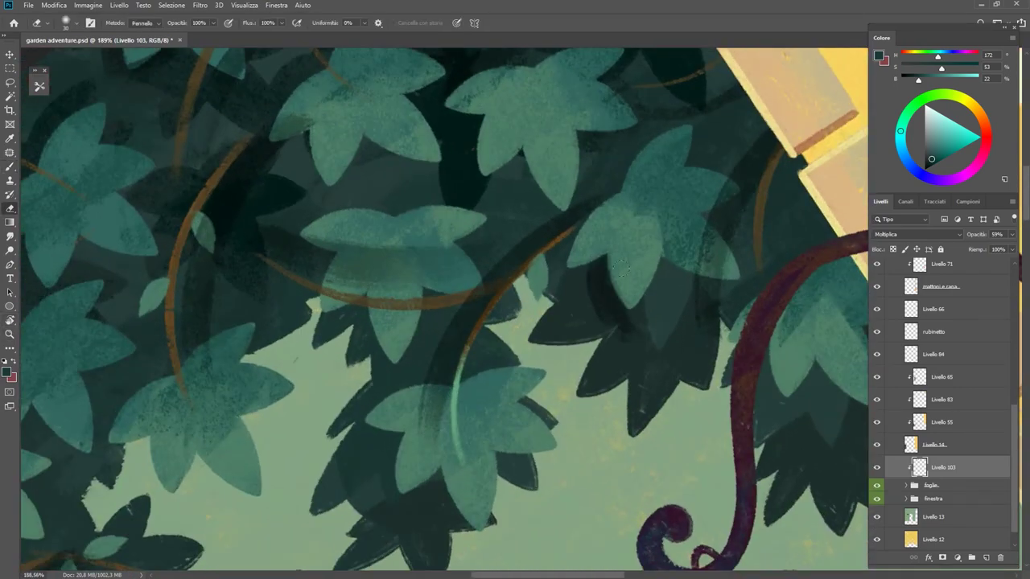
{"action": "left_click_drag", "start_coordinate": [600, 265], "coordinate": [595, 295]}
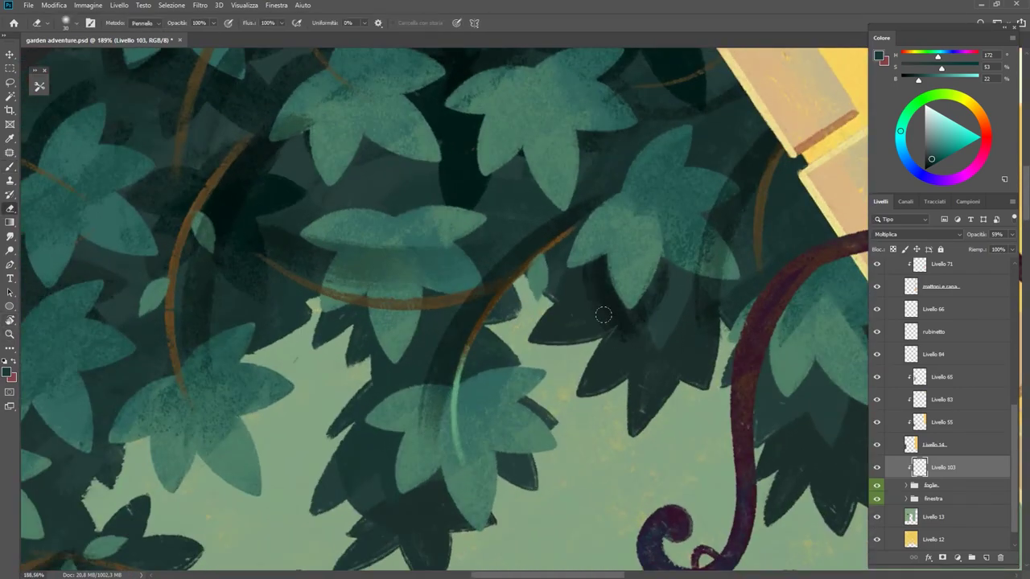
Step: Darken the canopy leaves near the lamp arm with shadow strokes
{"action": "scroll", "coordinate": [613, 325], "scroll_direction": "down", "scroll_amount": 2}
{"action": "scroll", "coordinate": [613, 321], "scroll_direction": "down", "scroll_amount": 3}
{"action": "scroll", "coordinate": [614, 305], "scroll_direction": "up", "scroll_amount": 3}
{"action": "left_click_drag", "start_coordinate": [614, 305], "coordinate": [656, 362]}
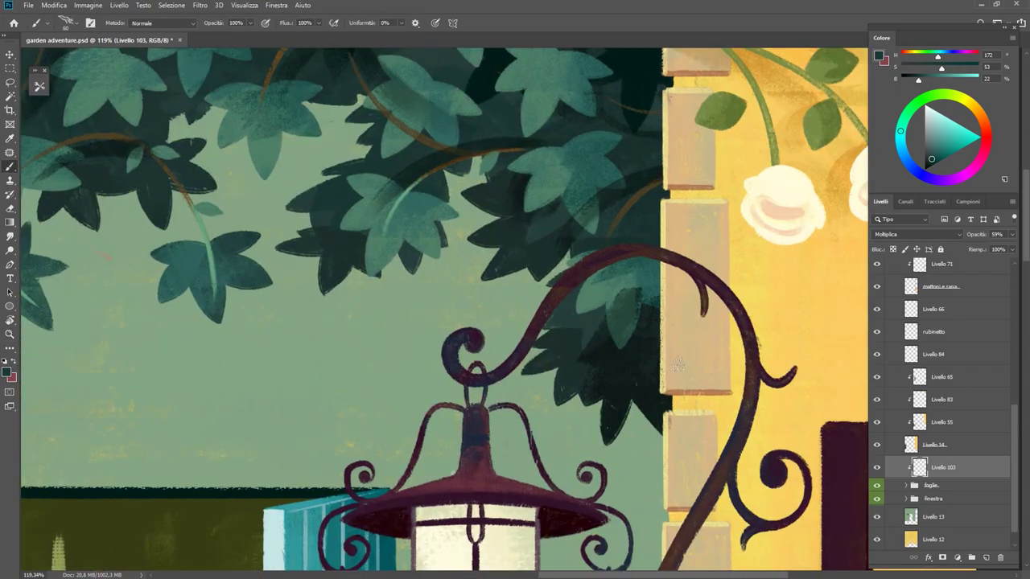
{"action": "scroll", "coordinate": [655, 354], "scroll_direction": "down", "scroll_amount": 2}
{"action": "scroll", "coordinate": [668, 338], "scroll_direction": "up", "scroll_amount": 1}
{"action": "scroll", "coordinate": [680, 316], "scroll_direction": "up", "scroll_amount": 1}
{"action": "scroll", "coordinate": [680, 316], "scroll_direction": "down", "scroll_amount": 3}
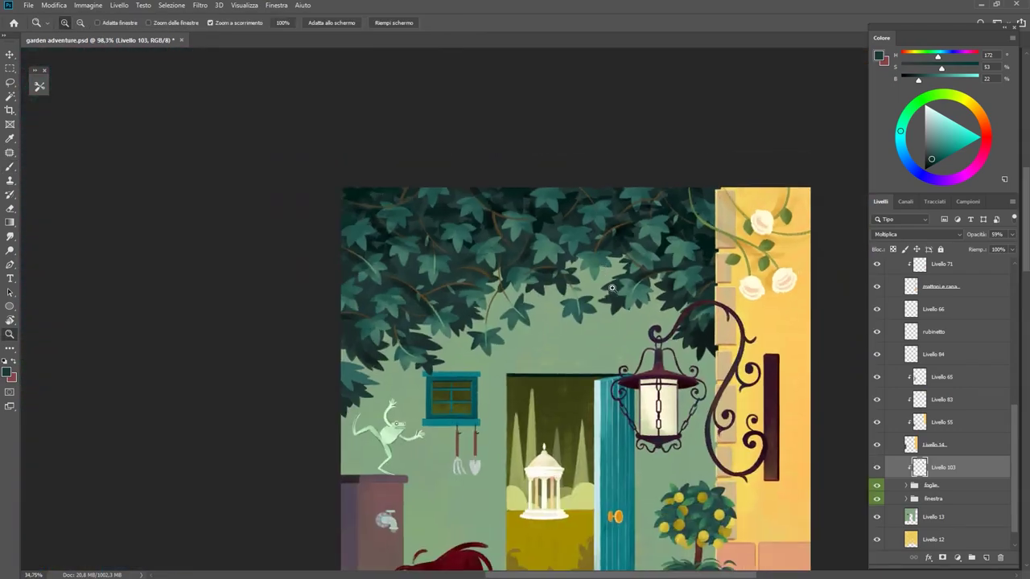
{"action": "scroll", "coordinate": [563, 338], "scroll_direction": "up", "scroll_amount": 3}
{"action": "key", "text": "z"}
{"action": "scroll", "coordinate": [467, 352], "scroll_direction": "down", "scroll_amount": 1}
{"action": "scroll", "coordinate": [283, 488], "scroll_direction": "up", "scroll_amount": 3}
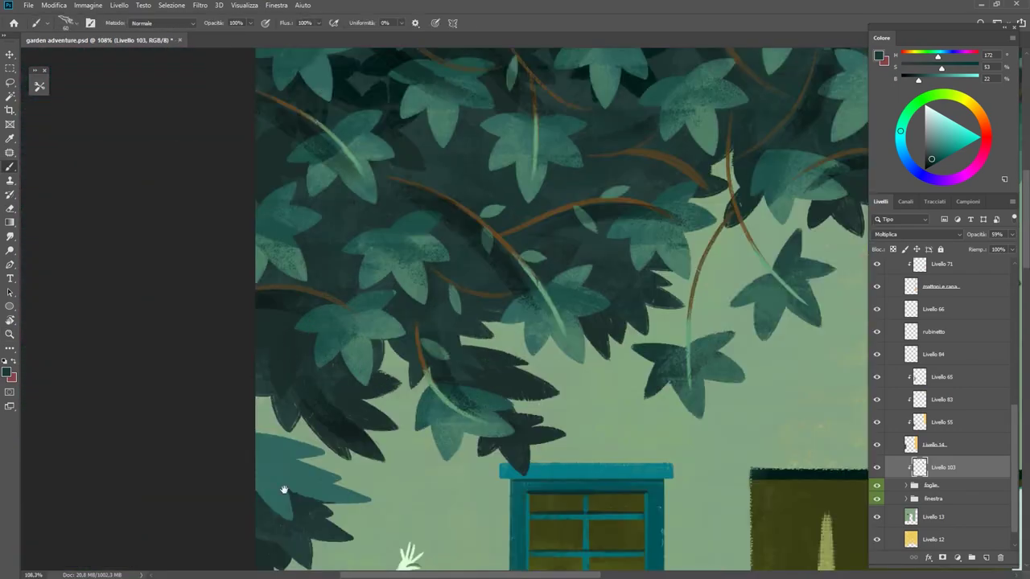
{"action": "key", "text": "b"}
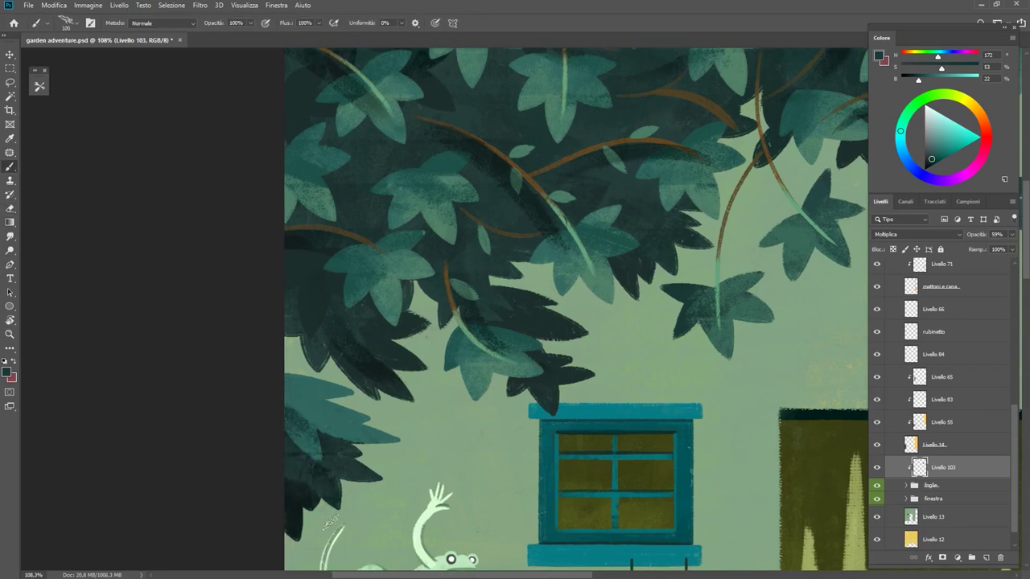
Step: Keep refining the leaf shadows, alternating brush and eraser while zooming around the canopy
{"action": "key", "text": "e"}
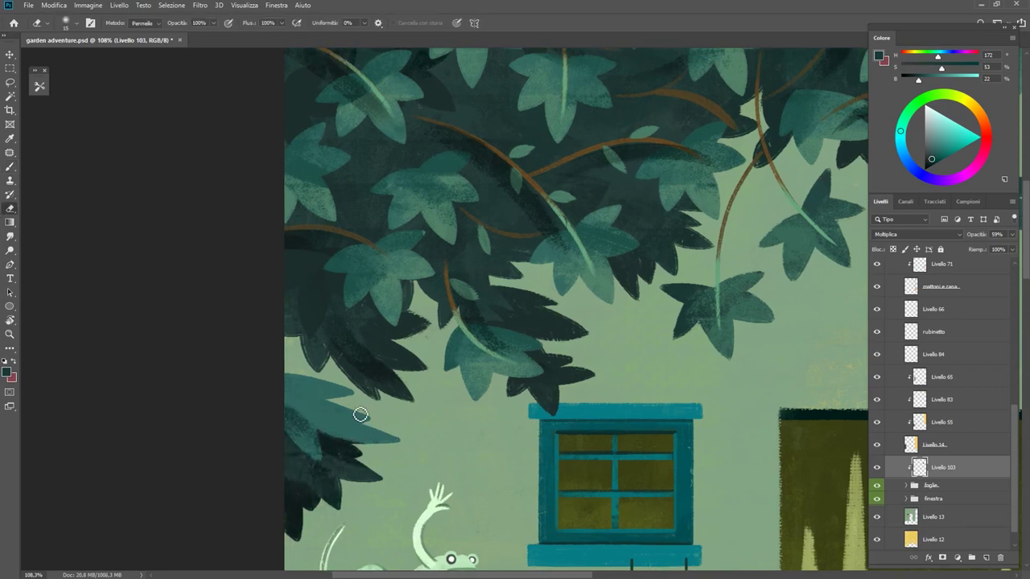
{"action": "scroll", "coordinate": [311, 419], "scroll_direction": "down", "scroll_amount": 1}
{"action": "key", "text": "b"}
{"action": "scroll", "coordinate": [311, 372], "scroll_direction": "down", "scroll_amount": 3}
{"action": "scroll", "coordinate": [379, 377], "scroll_direction": "up", "scroll_amount": 3}
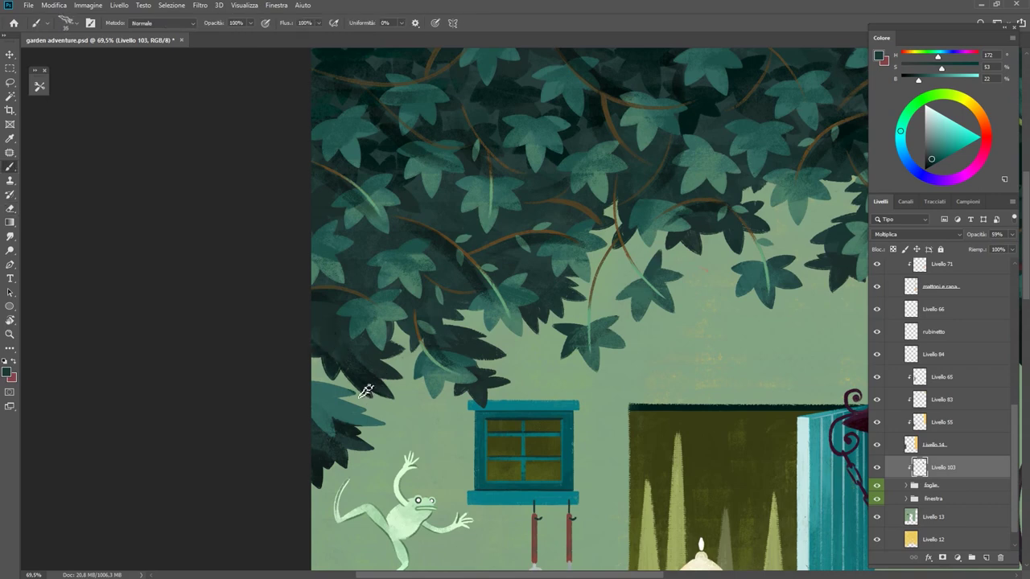
{"action": "scroll", "coordinate": [345, 353], "scroll_direction": "up", "scroll_amount": 4}
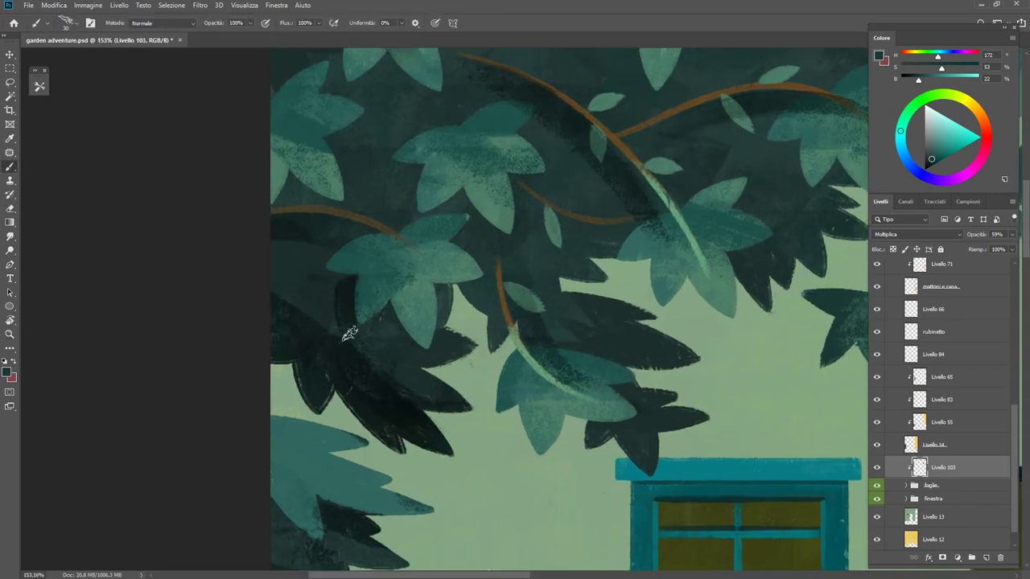
{"action": "key", "text": "e"}
{"action": "key", "text": "b"}
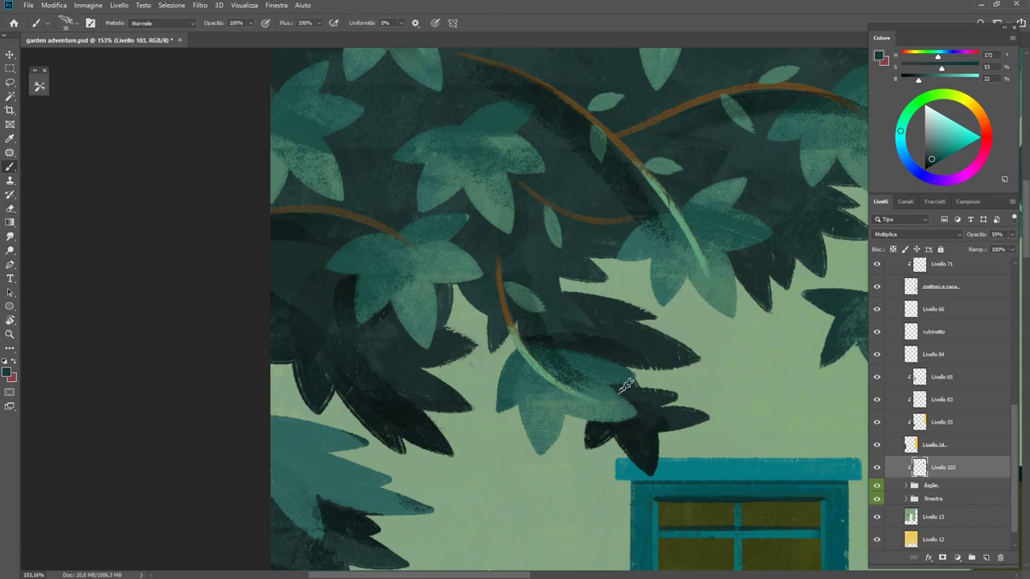
{"action": "scroll", "coordinate": [626, 387], "scroll_direction": "down", "scroll_amount": 2}
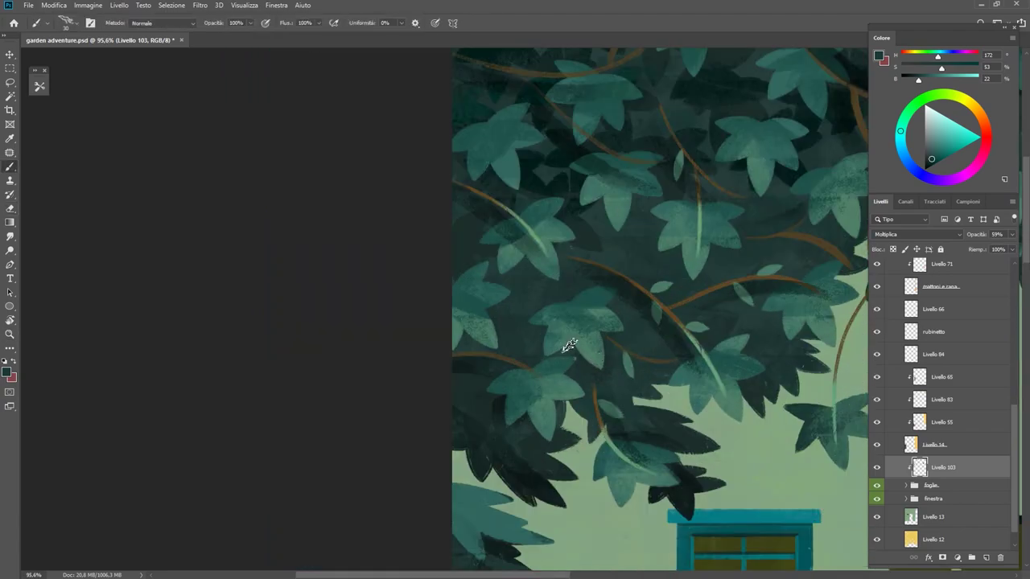
{"action": "key", "text": "z"}
{"action": "scroll", "coordinate": [569, 346], "scroll_direction": "down", "scroll_amount": 5}
{"action": "scroll", "coordinate": [474, 287], "scroll_direction": "up", "scroll_amount": 2}
{"action": "scroll", "coordinate": [472, 304], "scroll_direction": "up", "scroll_amount": 2}
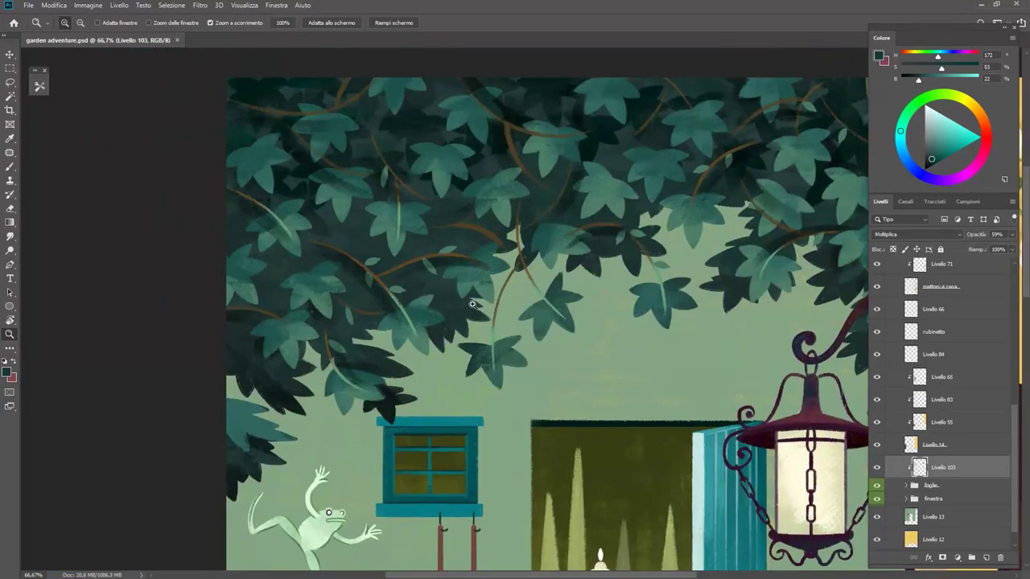
{"action": "scroll", "coordinate": [472, 304], "scroll_direction": "up", "scroll_amount": 3}
{"action": "key", "text": "b"}
{"action": "key", "text": "e"}
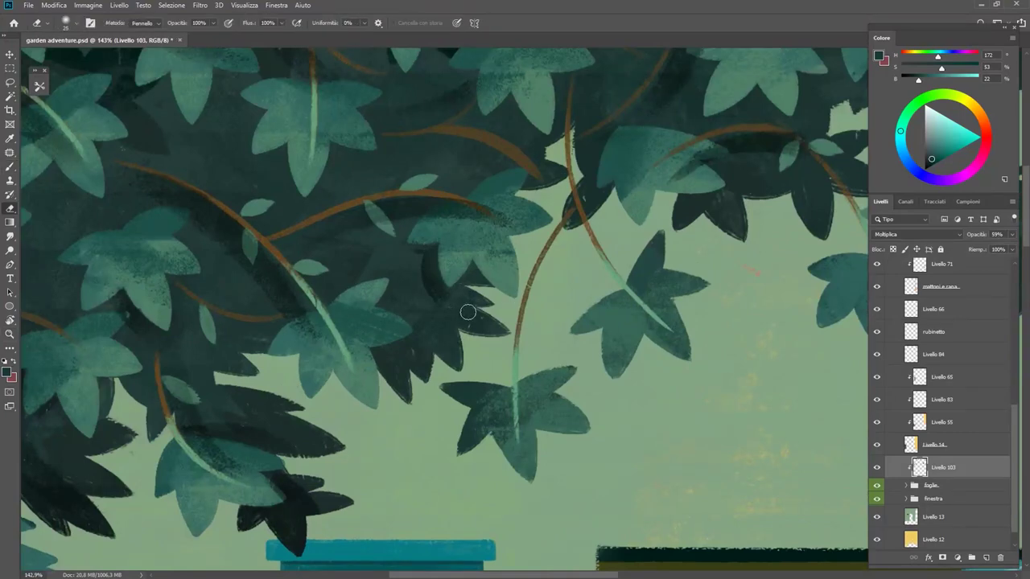
{"action": "key", "text": "b"}
{"action": "scroll", "coordinate": [468, 312], "scroll_direction": "down", "scroll_amount": 5}
{"action": "scroll", "coordinate": [378, 295], "scroll_direction": "up", "scroll_amount": 5}
Step: Save the illustration with Ctrl+S
{"action": "key", "text": "e"}
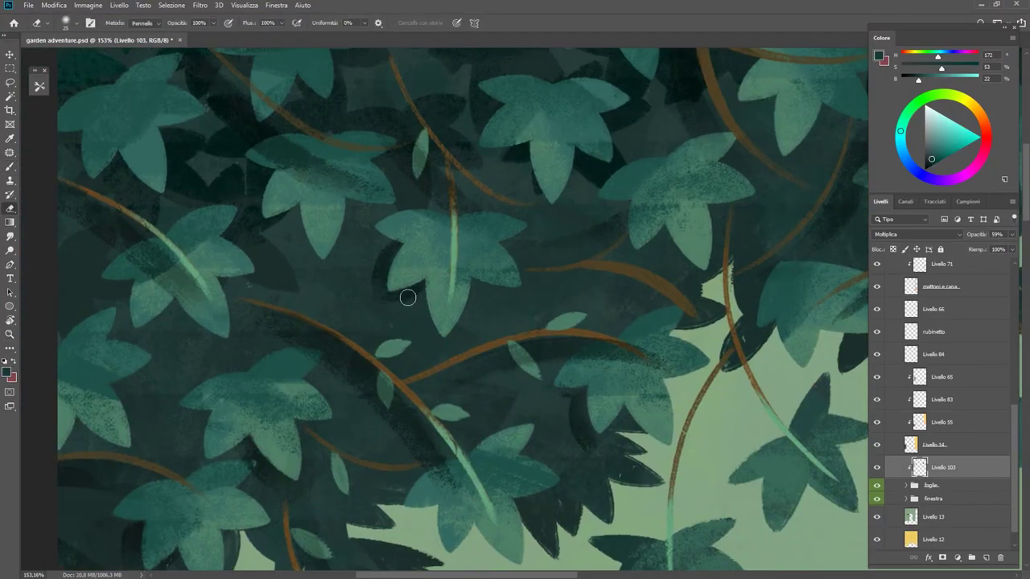
{"action": "key", "text": "b"}
{"action": "key", "text": "ctrl+s"}
{"action": "scroll", "coordinate": [450, 338], "scroll_direction": "down", "scroll_amount": 5}
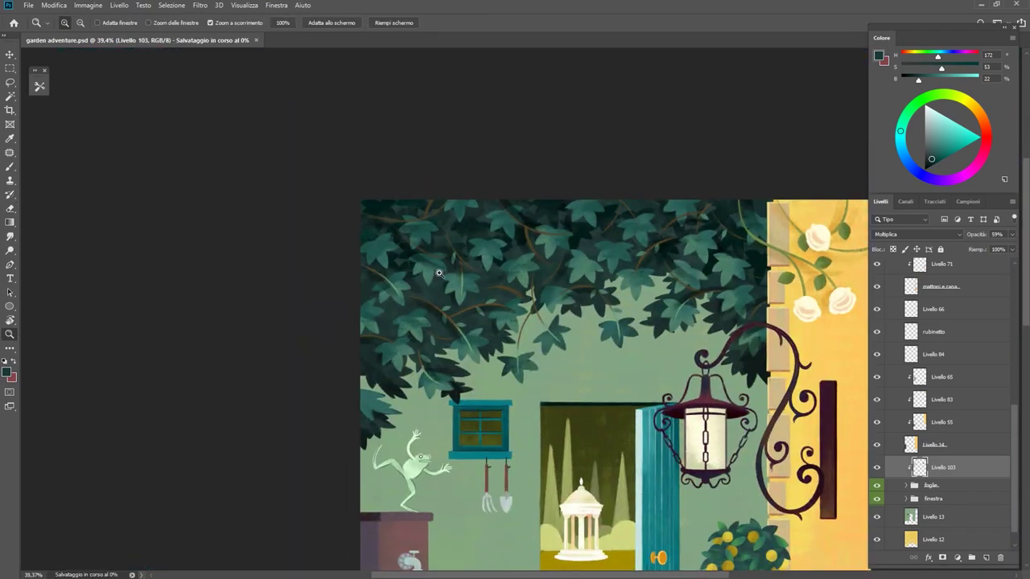
{"action": "scroll", "coordinate": [386, 326], "scroll_direction": "up", "scroll_amount": 5}
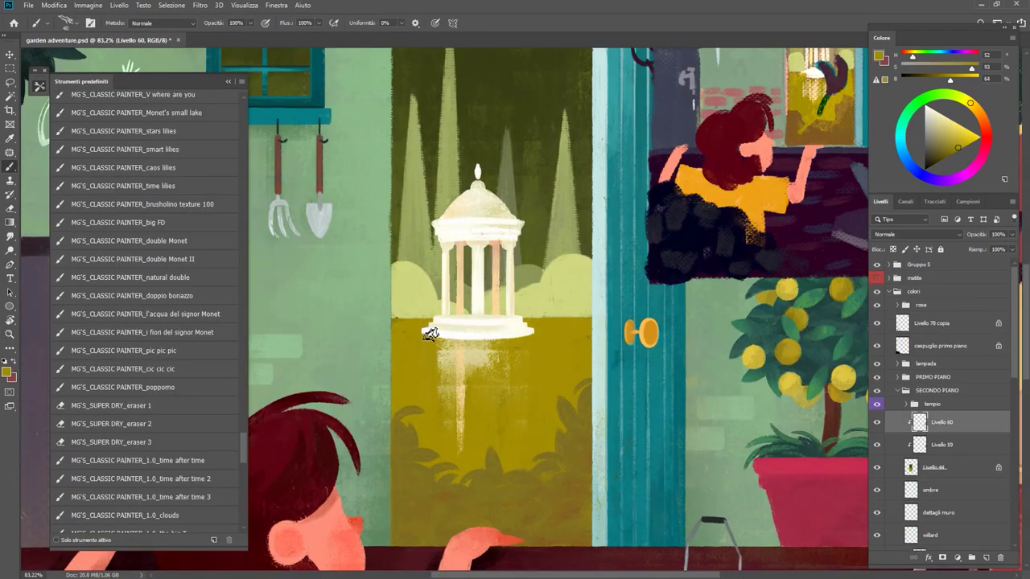
Step: Paint pale beige reflection streaks below the temple, sampling a warmer pale colour
{"action": "left_click_drag", "start_coordinate": [426, 329], "coordinate": [426, 427]}
{"action": "left_click", "coordinate": [429, 355], "text": "alt"}
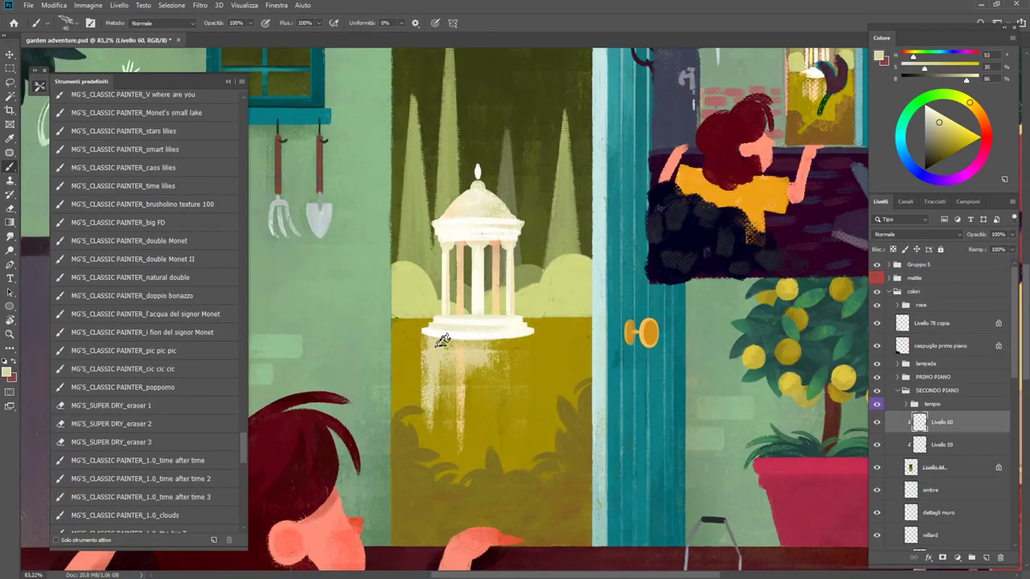
{"action": "scroll", "coordinate": [443, 340], "scroll_direction": "down", "scroll_amount": 5}
{"action": "scroll", "coordinate": [449, 351], "scroll_direction": "up", "scroll_amount": 3}
{"action": "scroll", "coordinate": [455, 362], "scroll_direction": "up", "scroll_amount": 2}
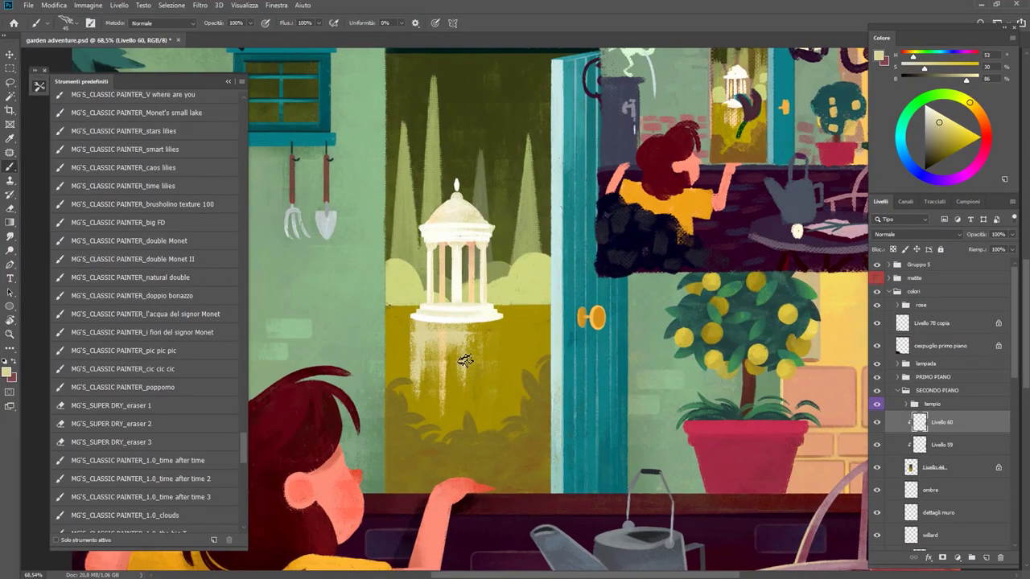
{"action": "left_click_drag", "start_coordinate": [465, 360], "coordinate": [490, 361]}
{"action": "left_click", "coordinate": [471, 356], "text": "alt"}
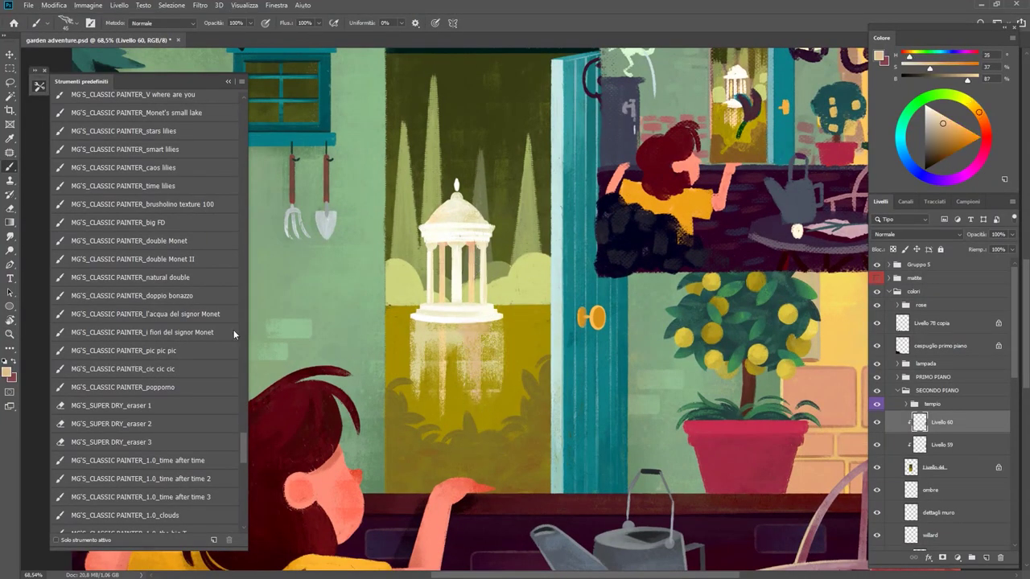
Step: Choose a large soft round eraser tip and add a new layer above Livello 60
{"action": "key", "text": "e"}
{"action": "right_click", "coordinate": [441, 278]}
{"action": "key", "text": "Escape"}
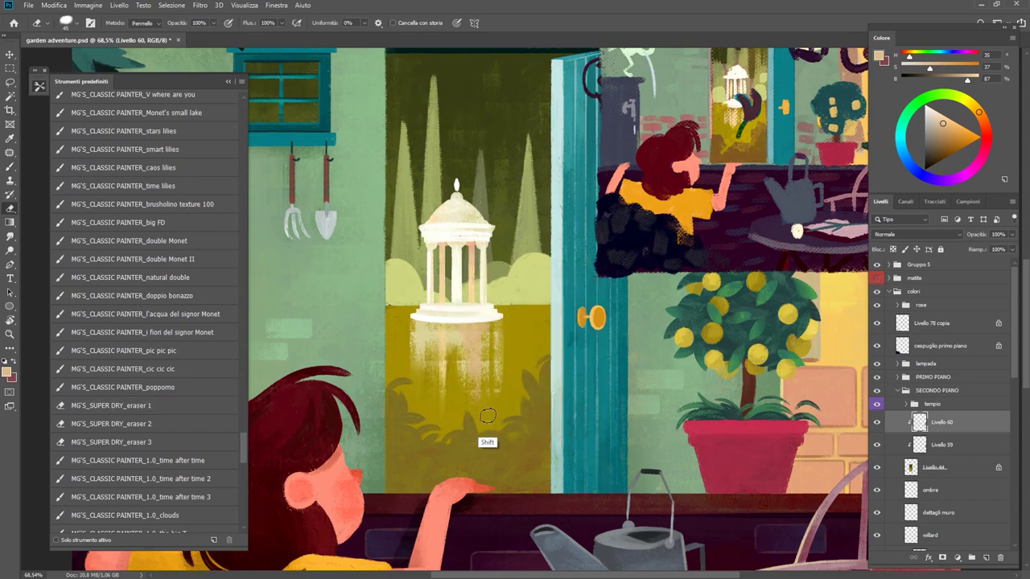
{"action": "key", "text": "h"}
{"action": "mouse_move", "coordinate": [488, 415]}
{"action": "left_mouse_down"}
{"action": "mouse_move", "coordinate": [402, 256]}
{"action": "mouse_move", "coordinate": [498, 309]}
{"action": "left_mouse_up"}
{"action": "key", "text": "h"}
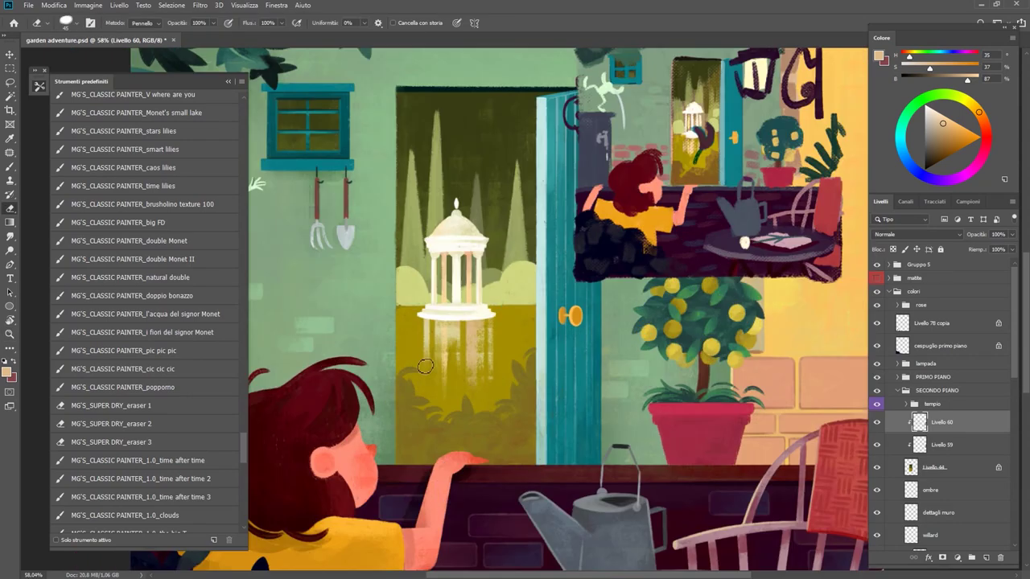
{"action": "right_click", "coordinate": [425, 367]}
{"action": "double_click", "coordinate": [511, 420]}
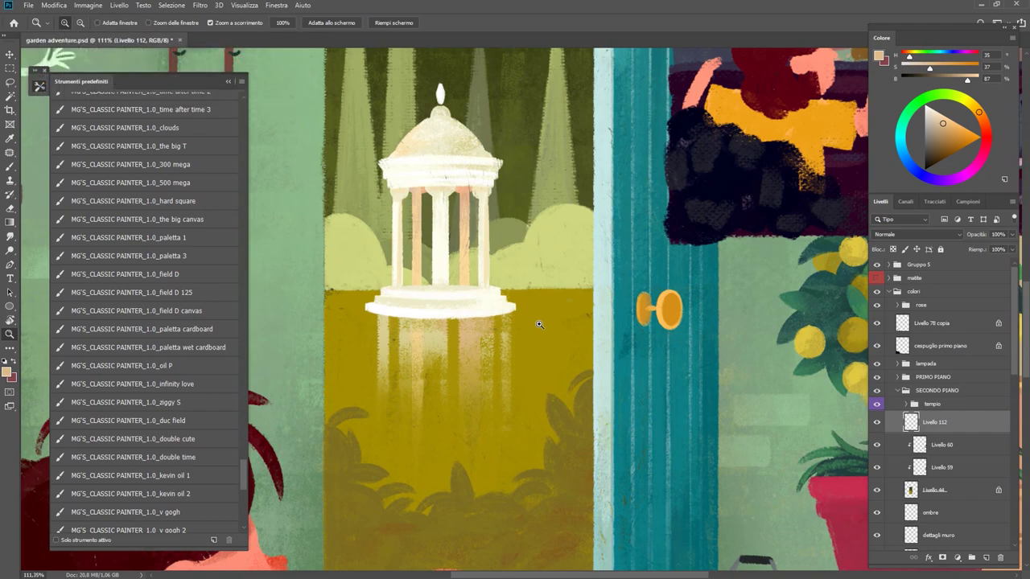
{"action": "left_click", "coordinate": [202, 420]}
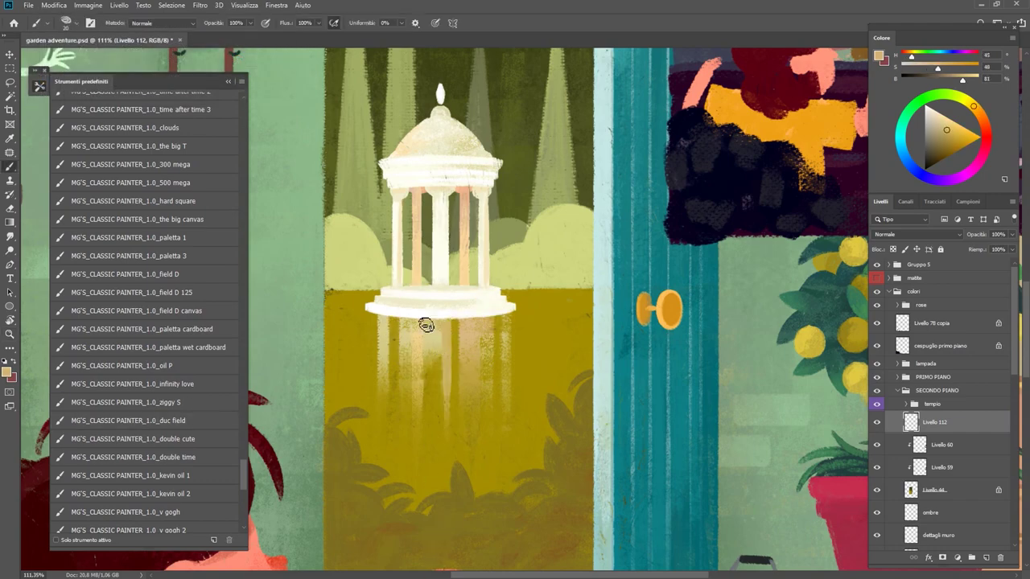
Step: Sample the temple base's cream and paint a vertical reflection streak beneath it
{"action": "left_click", "coordinate": [420, 314], "text": "alt"}
{"action": "scroll", "coordinate": [420, 412], "scroll_direction": "up", "scroll_amount": 2}
{"action": "left_click_drag", "start_coordinate": [420, 455], "coordinate": [415, 338]}
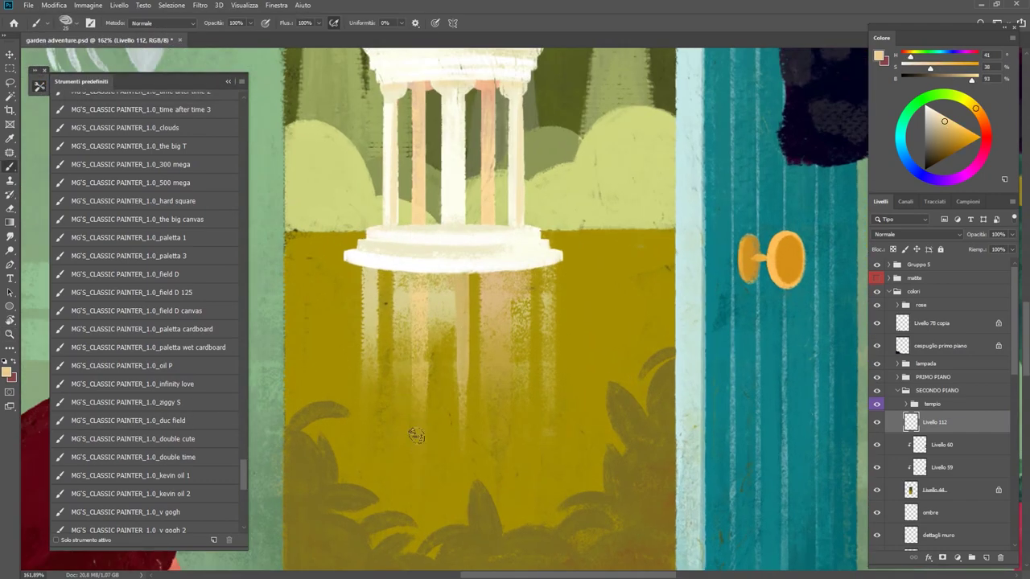
{"action": "scroll", "coordinate": [442, 366], "scroll_direction": "down", "scroll_amount": 1}
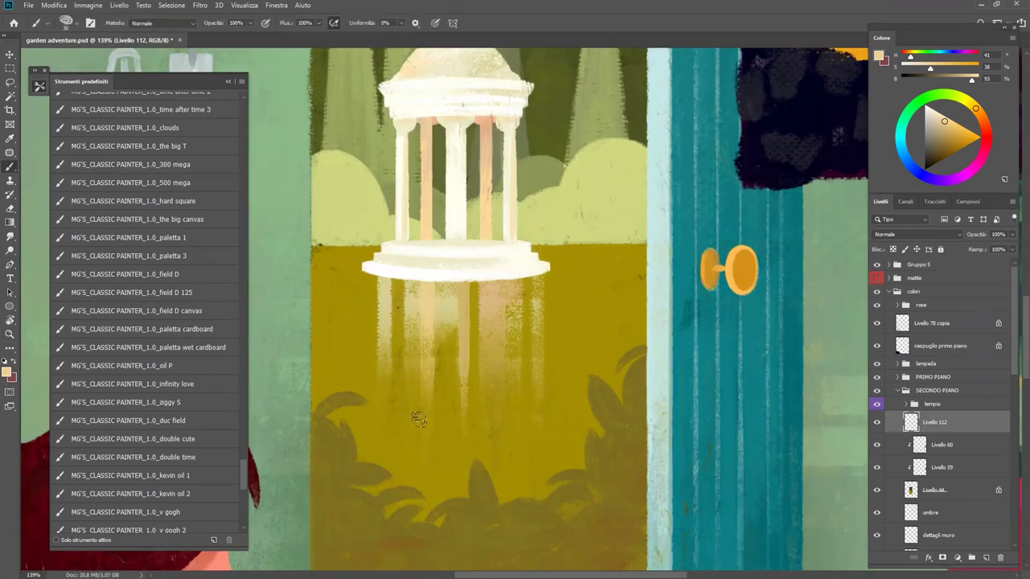
{"action": "left_click", "coordinate": [494, 297], "text": "alt"}
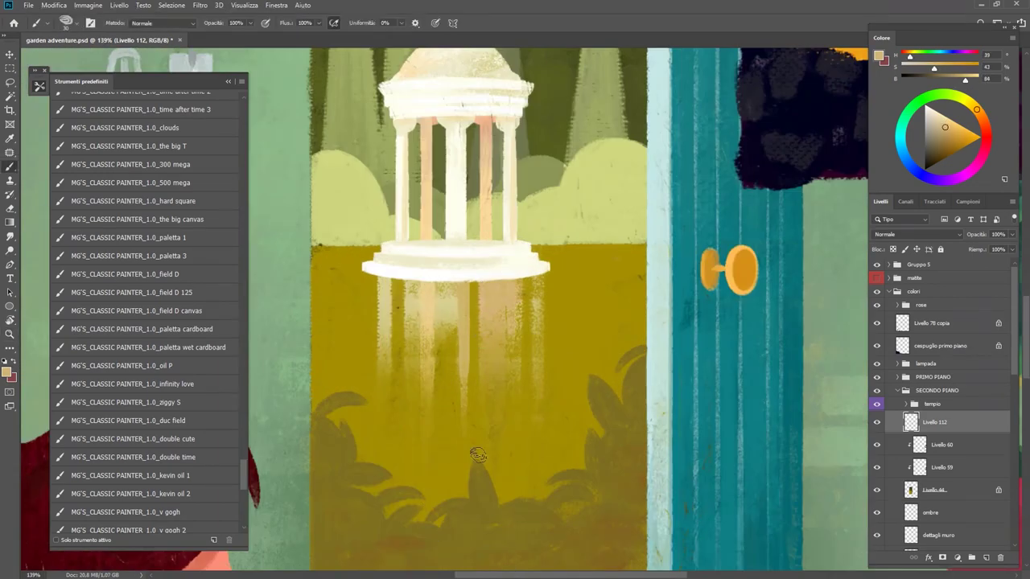
{"action": "left_click", "coordinate": [544, 294], "text": "alt"}
{"action": "key", "text": "e"}
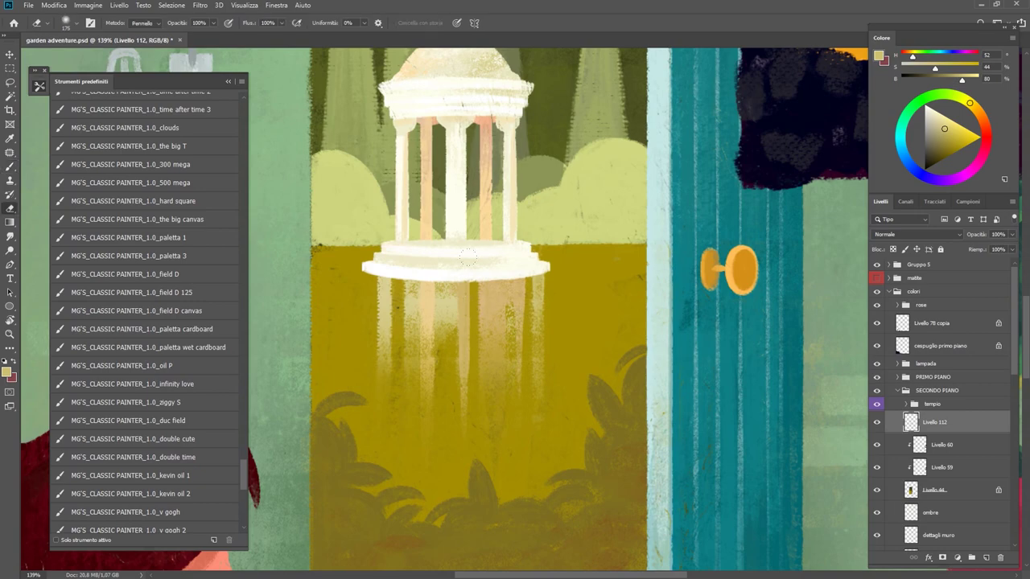
{"action": "key", "text": "b"}
{"action": "scroll", "coordinate": [534, 303], "scroll_direction": "down", "scroll_amount": 10}
{"action": "scroll", "coordinate": [465, 312], "scroll_direction": "up", "scroll_amount": 7}
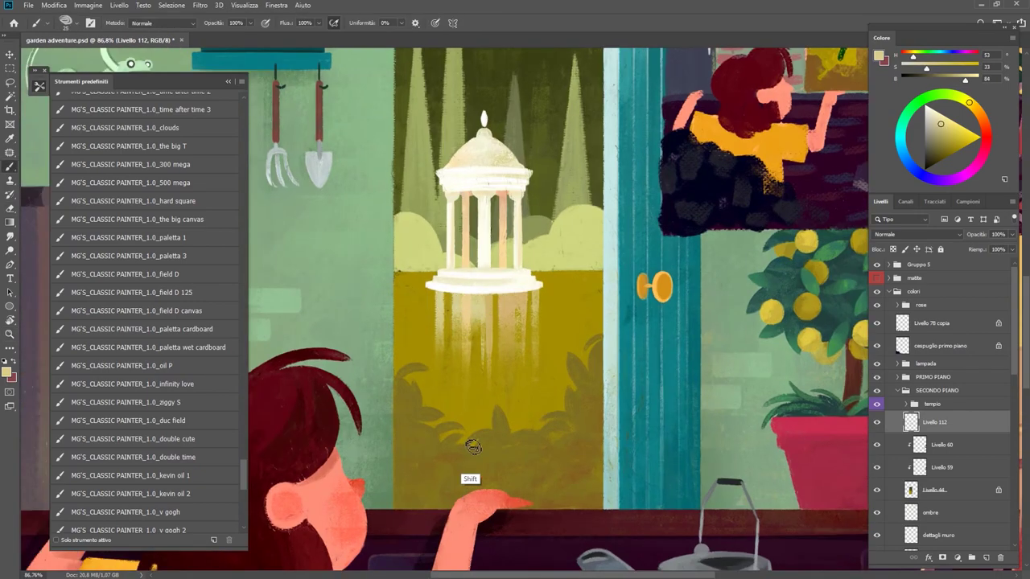
Step: Add more straight light streaks in the reflection, erasing part of one below the temple
{"action": "left_click_drag", "start_coordinate": [478, 386], "coordinate": [479, 319]}
{"action": "scroll", "coordinate": [482, 316], "scroll_direction": "up", "scroll_amount": 5}
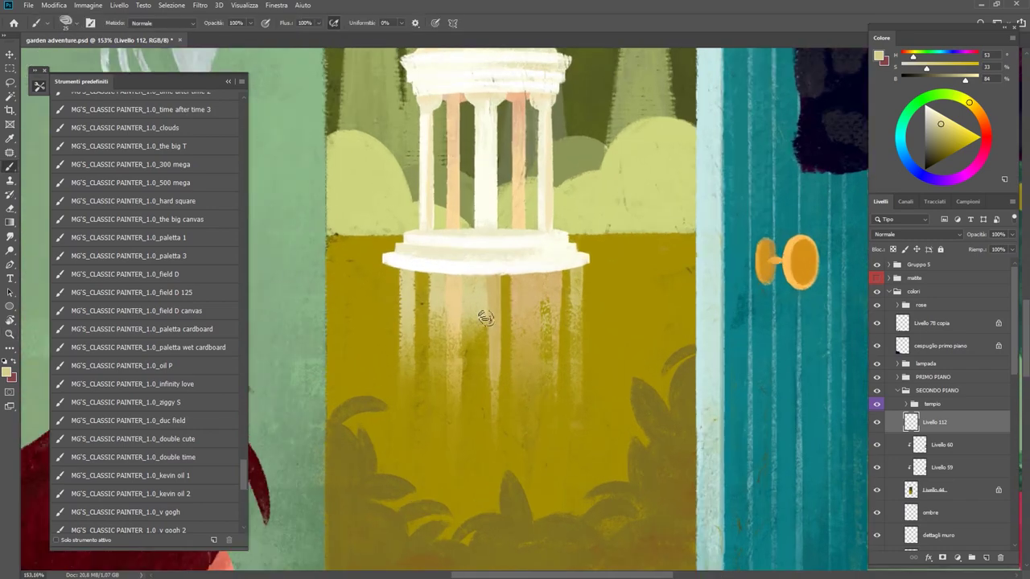
{"action": "left_click_drag", "start_coordinate": [474, 323], "coordinate": [479, 435]}
{"action": "key", "text": "e"}
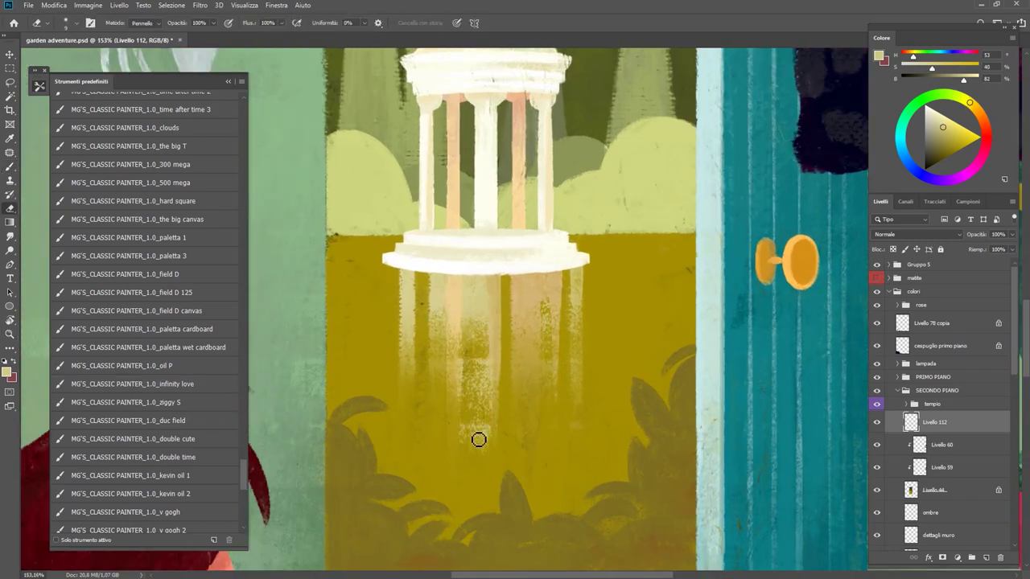
{"action": "left_click_drag", "start_coordinate": [441, 286], "coordinate": [487, 362]}
{"action": "key", "text": "b"}
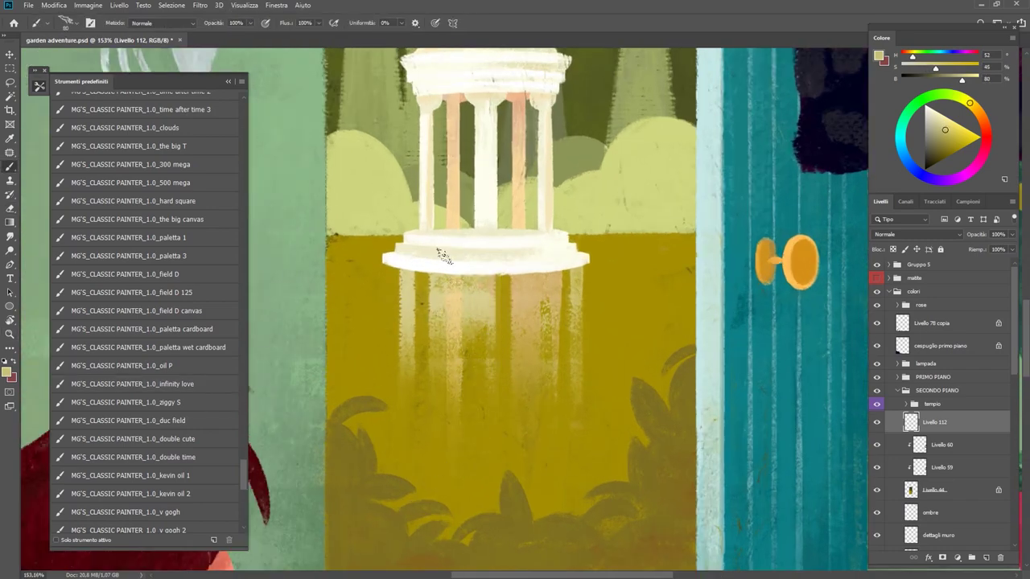
{"action": "left_click_drag", "start_coordinate": [486, 323], "coordinate": [486, 443]}
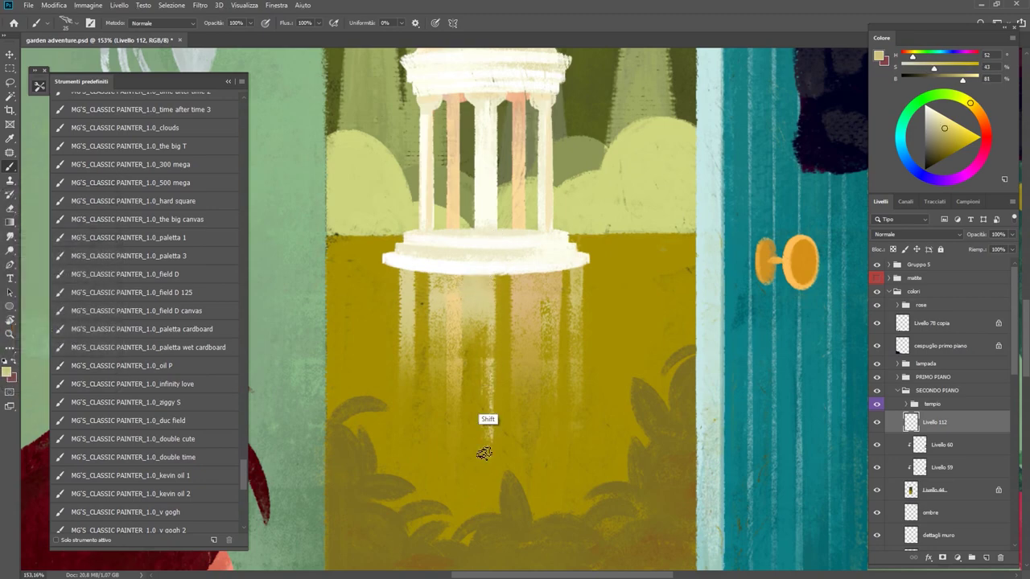
{"action": "key", "text": "e"}
{"action": "scroll", "coordinate": [499, 403], "scroll_direction": "down", "scroll_amount": 2}
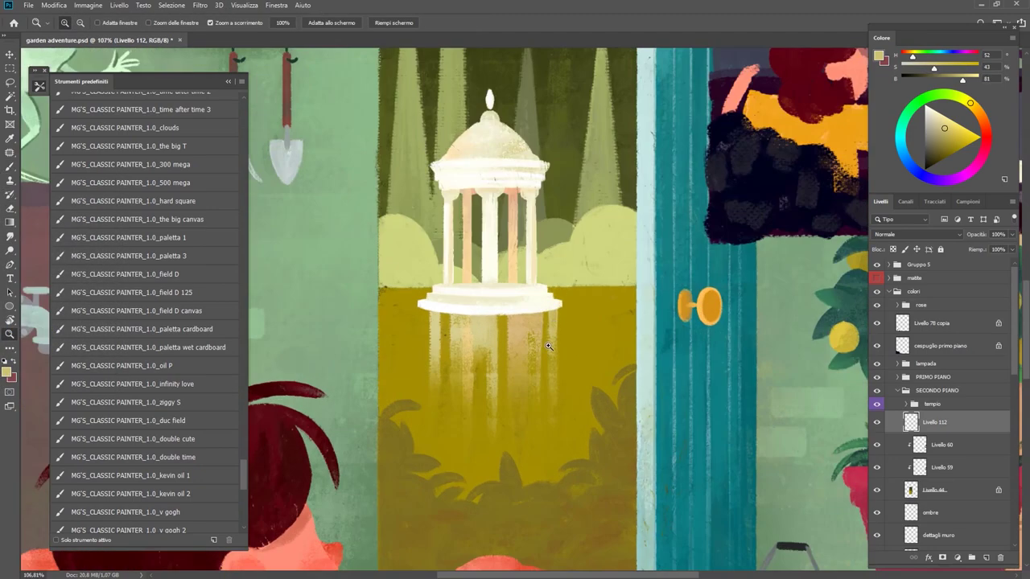
Step: Delete the Livello 112 streak layer
{"action": "right_click", "coordinate": [940, 429]}
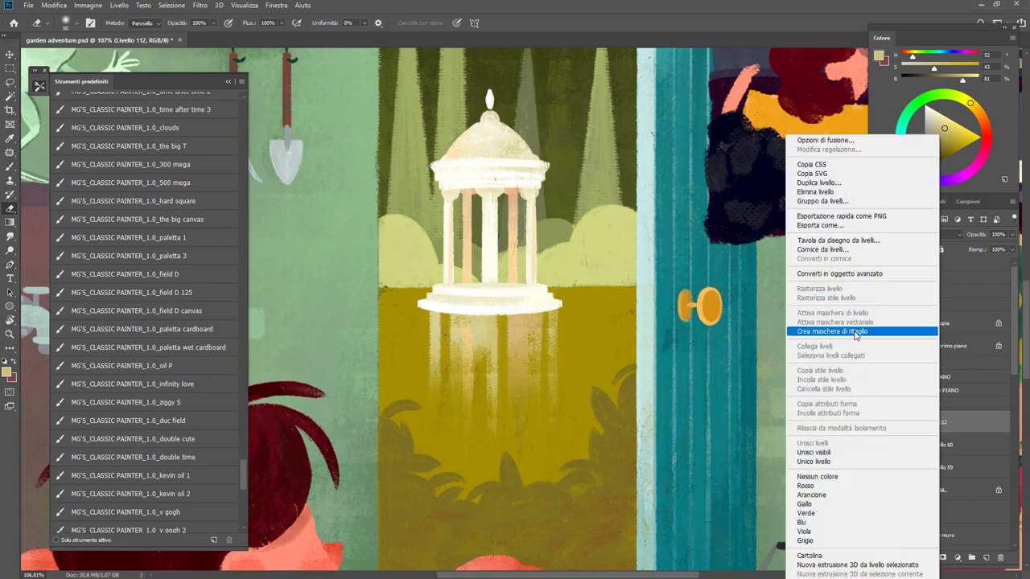
{"action": "key", "text": "Escape"}
{"action": "right_click", "coordinate": [932, 409]}
{"action": "key", "text": "Escape"}
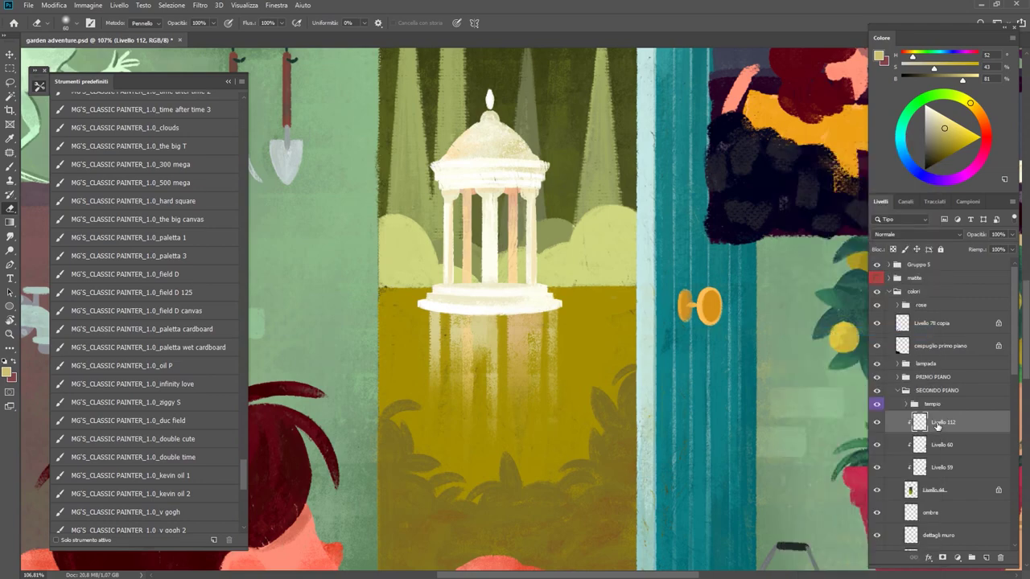
{"action": "key", "text": "Delete"}
Step: Zoom out, choose an eraser preset and partly erase Livello 60's light rays under the temple
{"action": "key", "text": "z"}
{"action": "left_click_drag", "start_coordinate": [537, 319], "coordinate": [423, 362]}
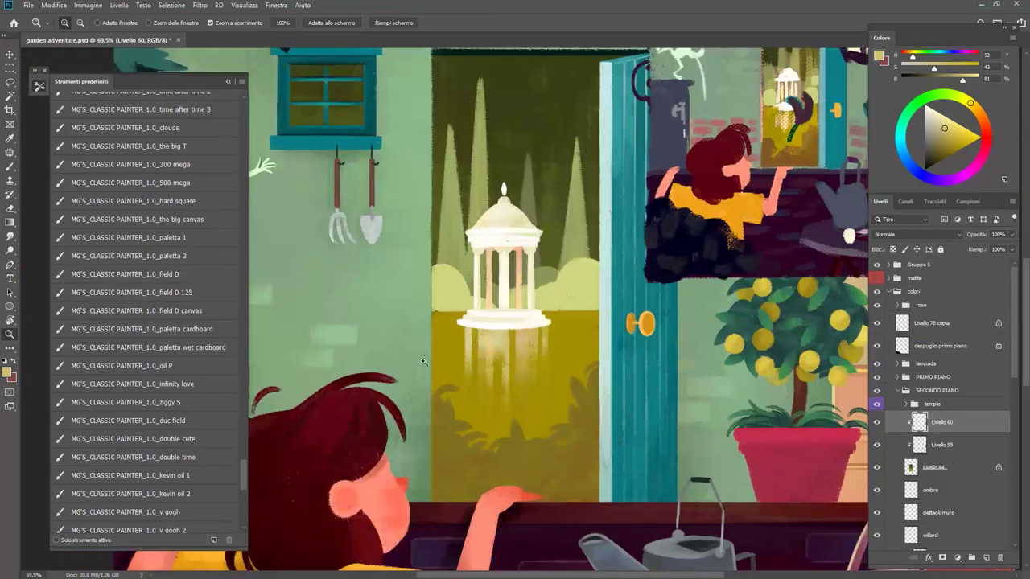
{"action": "scroll", "coordinate": [213, 422], "scroll_direction": "up", "scroll_amount": 5}
{"action": "left_click", "coordinate": [121, 231]}
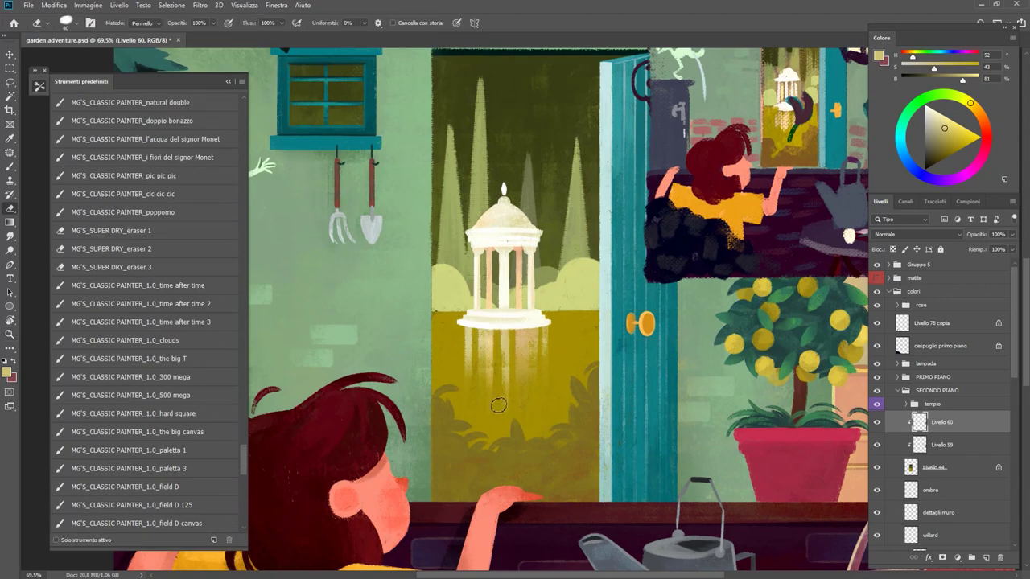
{"action": "key", "text": "b"}
{"action": "scroll", "coordinate": [498, 406], "scroll_direction": "up", "scroll_amount": 2, "text": "alt"}
{"action": "left_click", "coordinate": [475, 316], "text": "alt"}
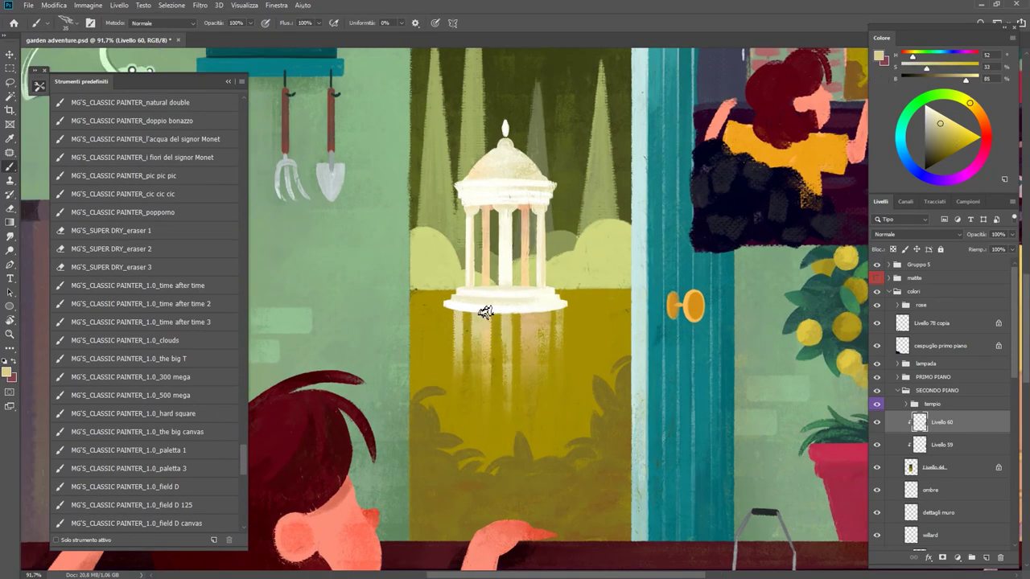
{"action": "key", "text": "e"}
{"action": "left_click_drag", "start_coordinate": [496, 330], "coordinate": [477, 368]}
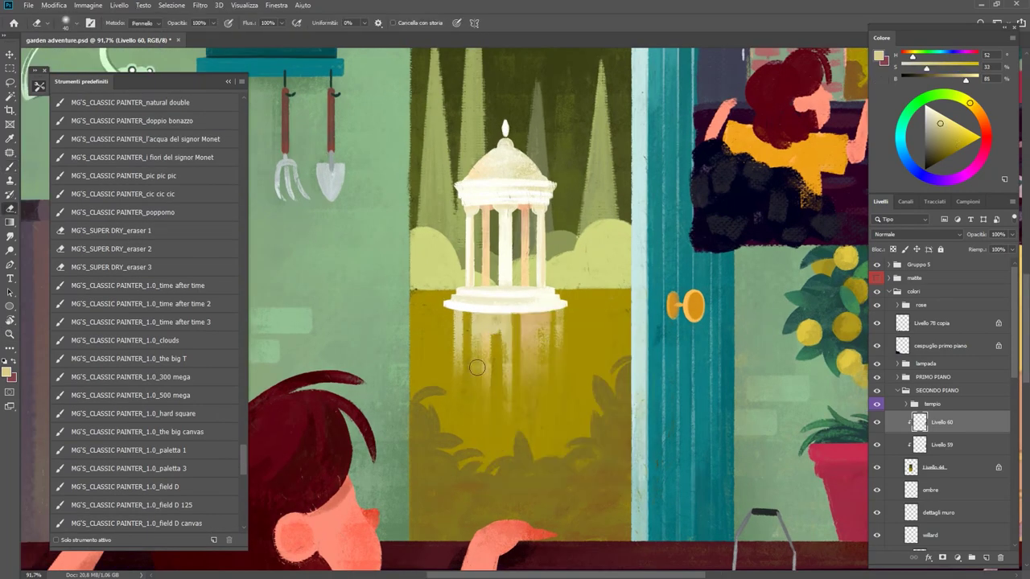
Step: Create a new layer and paint a light stroke just below the temple base
{"action": "key", "text": "b"}
{"action": "scroll", "coordinate": [496, 326], "scroll_direction": "up", "scroll_amount": 2, "text": "alt"}
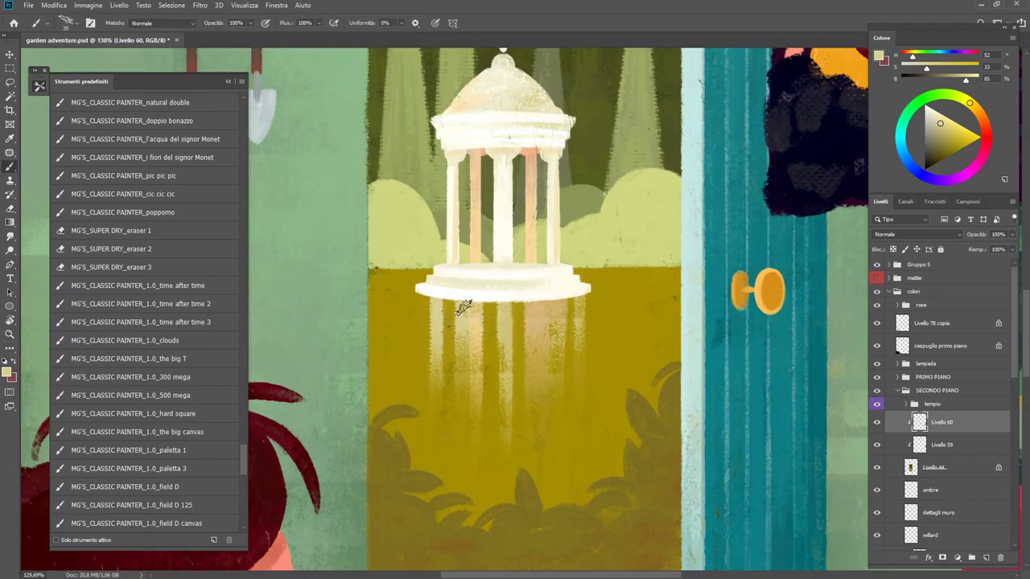
{"action": "key", "text": "ctrl+shift+alt+n"}
{"action": "mouse_move", "coordinate": [490, 302]}
{"action": "left_mouse_down"}
{"action": "mouse_move", "coordinate": [567, 310]}
{"action": "mouse_move", "coordinate": [544, 346]}
{"action": "left_mouse_up"}
{"action": "key", "text": "e"}
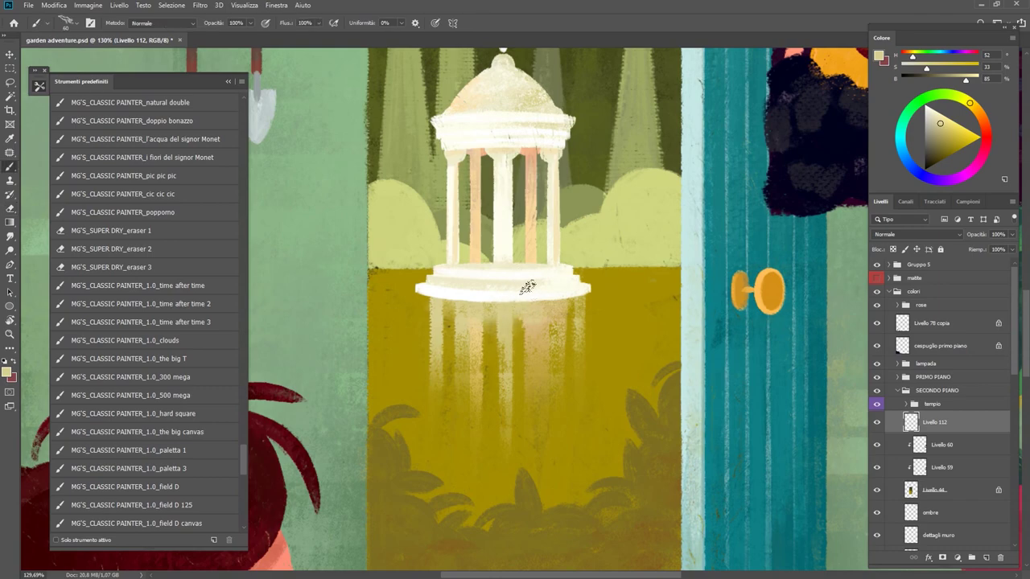
{"action": "key", "text": "b"}
{"action": "scroll", "coordinate": [555, 318], "scroll_direction": "down", "scroll_amount": 2, "text": "alt"}
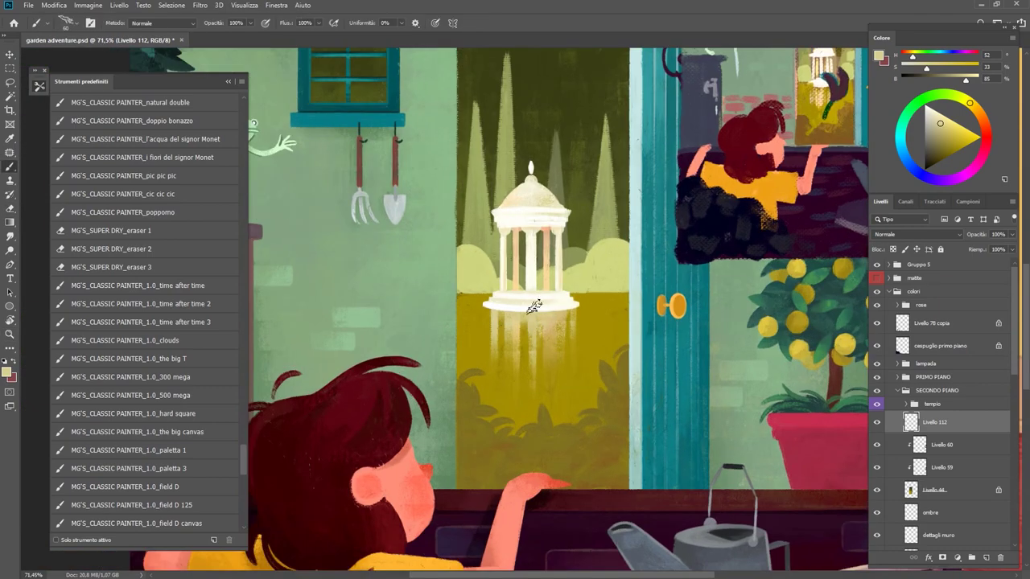
{"action": "key", "text": "e"}
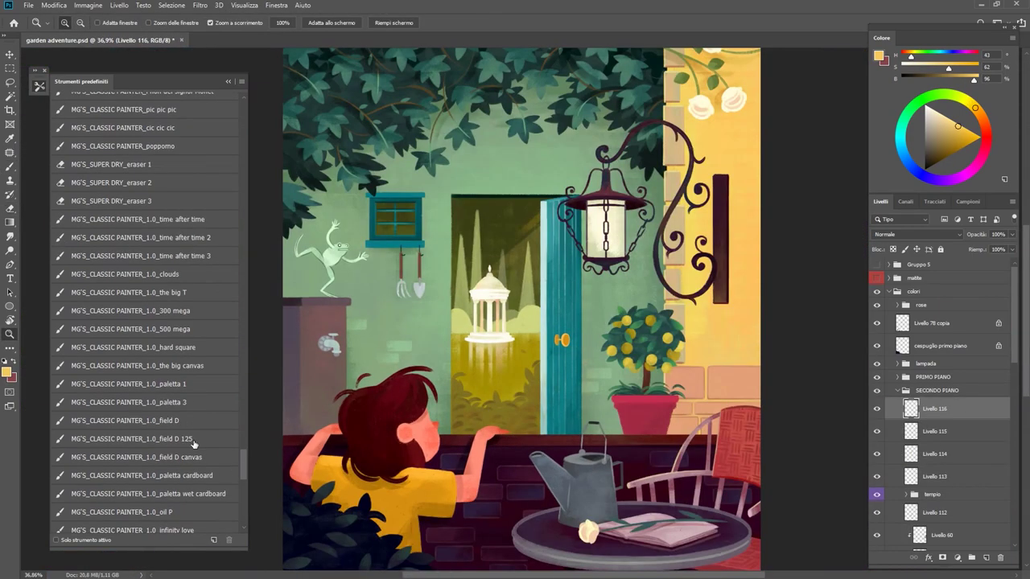
Step: Dab pale dust specks in the dark trees and background above the temple
{"action": "scroll", "coordinate": [243, 467], "scroll_direction": "down", "scroll_amount": 4}
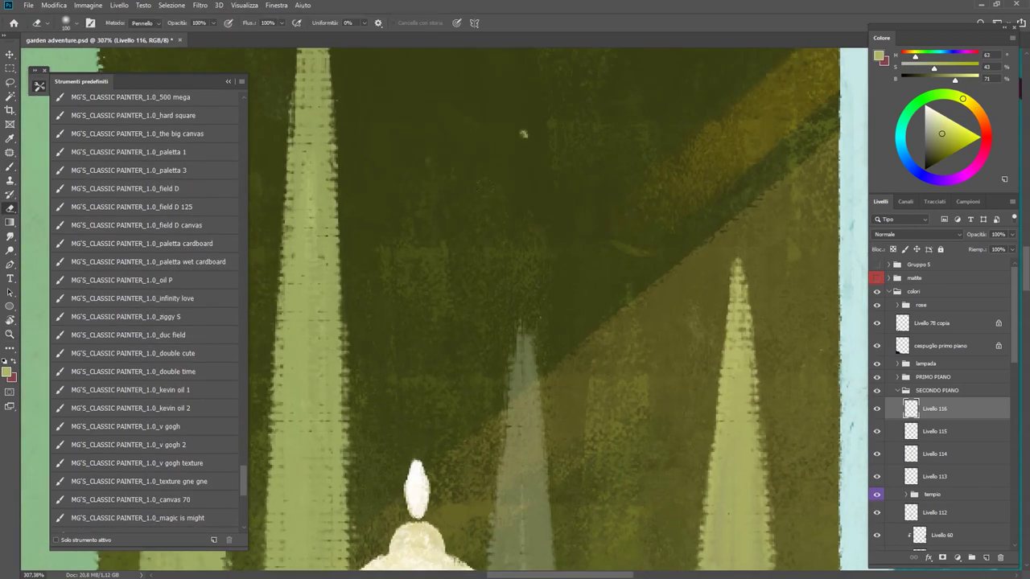
{"action": "scroll", "coordinate": [529, 233], "scroll_direction": "up", "scroll_amount": 4}
{"action": "left_click", "coordinate": [542, 228]}
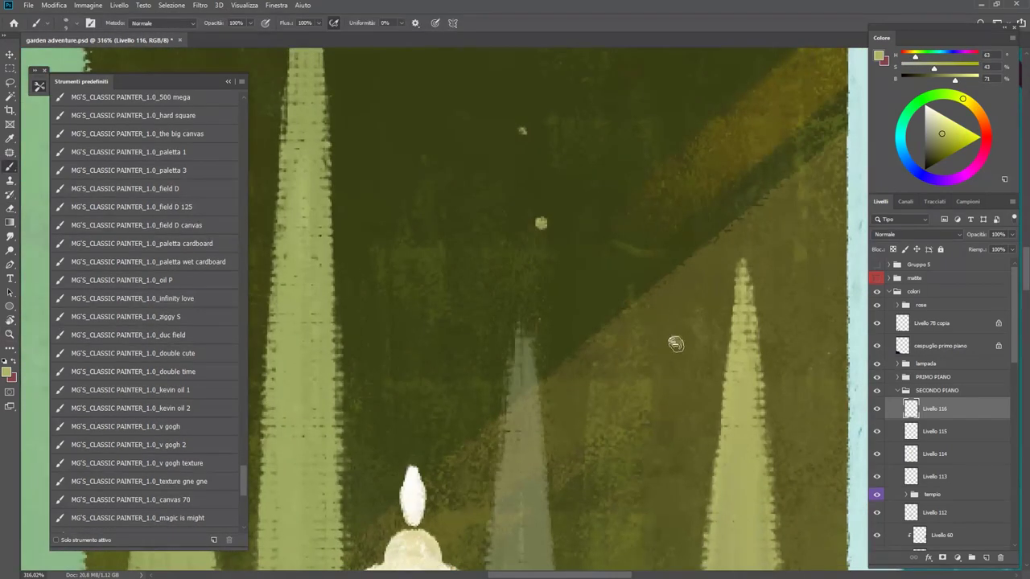
{"action": "scroll", "coordinate": [555, 378], "scroll_direction": "down", "scroll_amount": 2}
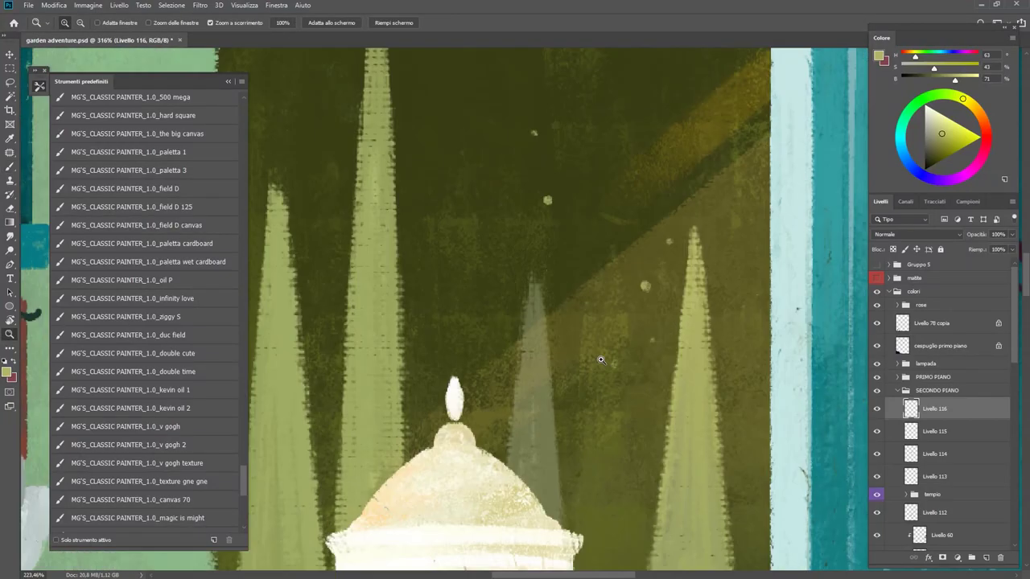
{"action": "left_click", "coordinate": [547, 200]}
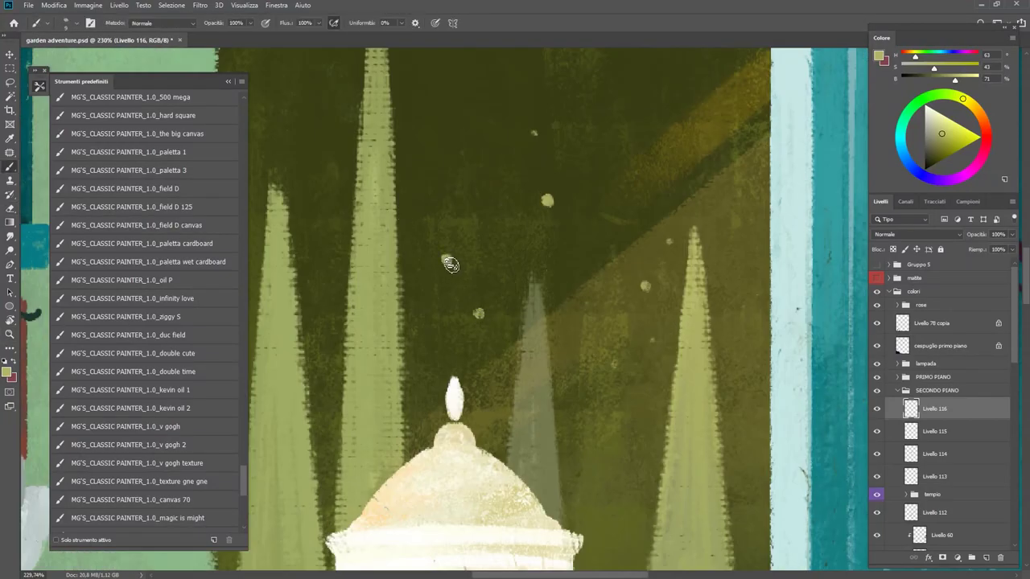
{"action": "left_click", "coordinate": [445, 261]}
Step: Erase stray specks while zooming in on the dark background behind the temple
{"action": "key", "text": "e"}
{"action": "scroll", "coordinate": [443, 254], "scroll_direction": "down", "scroll_amount": 2}
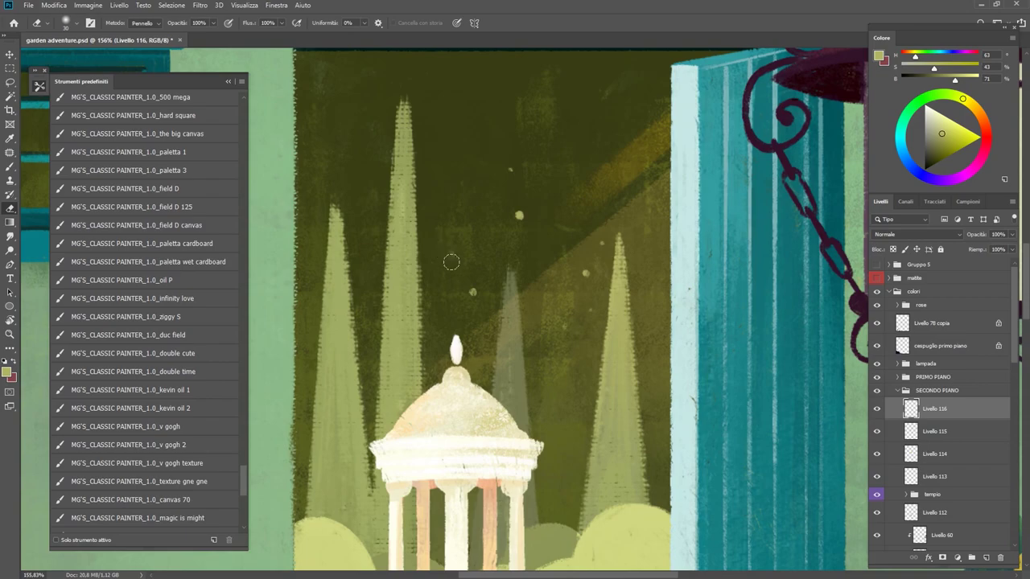
{"action": "scroll", "coordinate": [451, 262], "scroll_direction": "up", "scroll_amount": 3}
{"action": "key", "text": "z"}
{"action": "scroll", "coordinate": [529, 383], "scroll_direction": "down", "scroll_amount": 2}
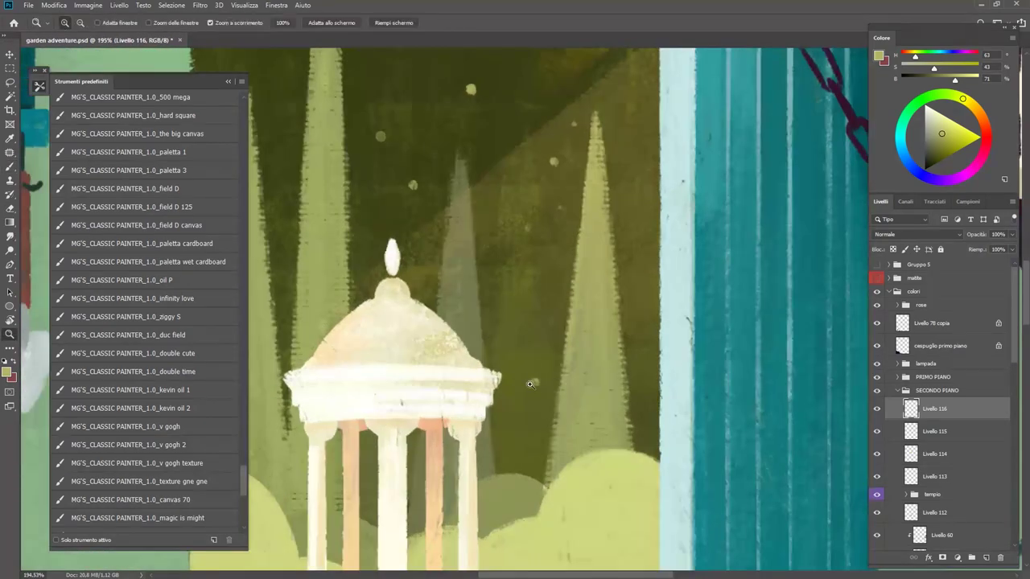
{"action": "scroll", "coordinate": [530, 384], "scroll_direction": "up", "scroll_amount": 1}
{"action": "scroll", "coordinate": [499, 322], "scroll_direction": "down", "scroll_amount": 3}
{"action": "scroll", "coordinate": [458, 260], "scroll_direction": "down", "scroll_amount": 2}
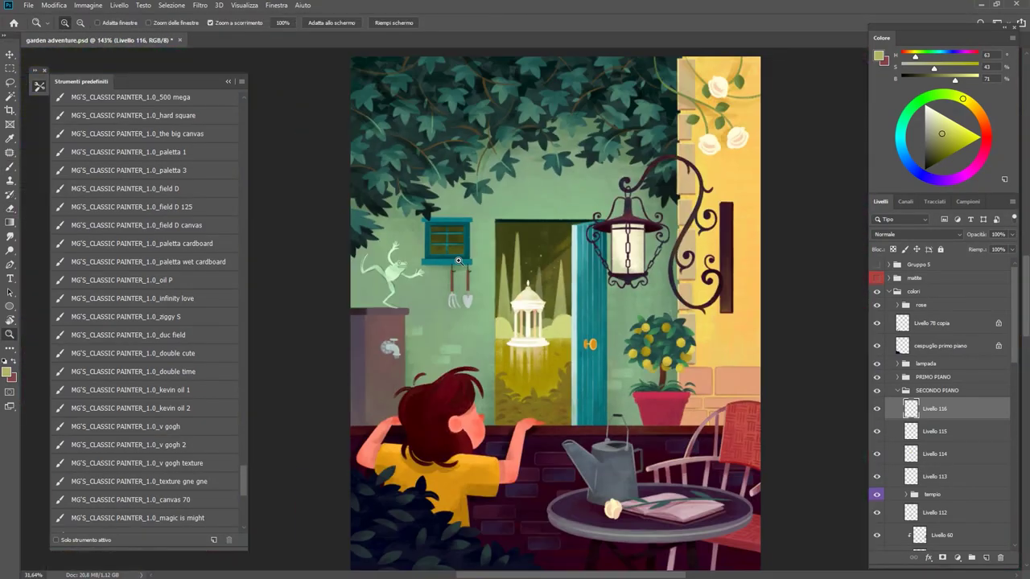
{"action": "scroll", "coordinate": [547, 264], "scroll_direction": "up", "scroll_amount": 5}
{"action": "key", "text": "e"}
Step: Return to the top specks layer and sample light green and cream tones
{"action": "left_click", "coordinate": [925, 477]}
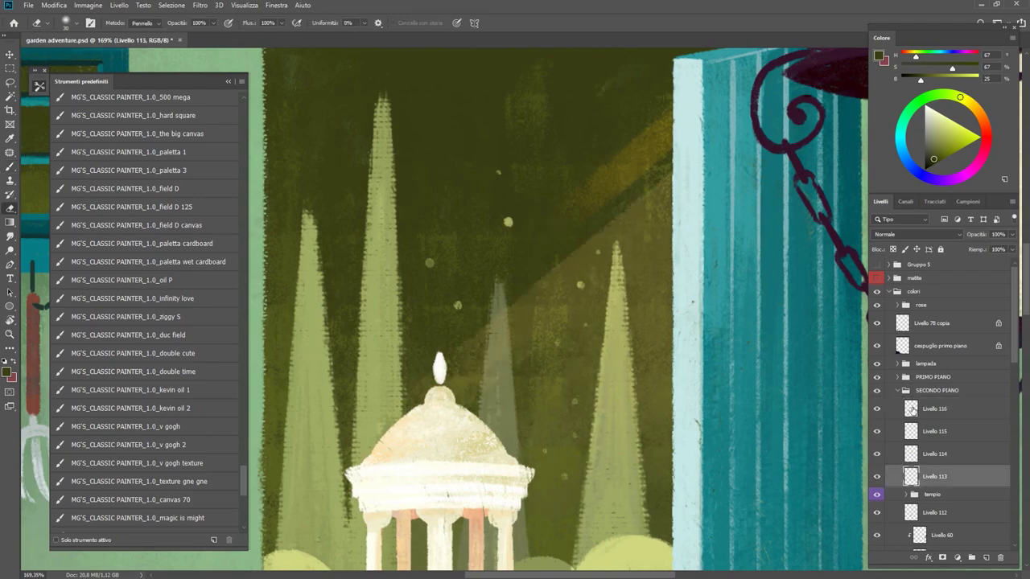
{"action": "left_click", "coordinate": [911, 409]}
{"action": "key", "text": "b"}
{"action": "scroll", "coordinate": [499, 266], "scroll_direction": "down", "scroll_amount": 2}
{"action": "left_click", "coordinate": [522, 275], "text": "alt"}
{"action": "scroll", "coordinate": [510, 171], "scroll_direction": "up", "scroll_amount": 1}
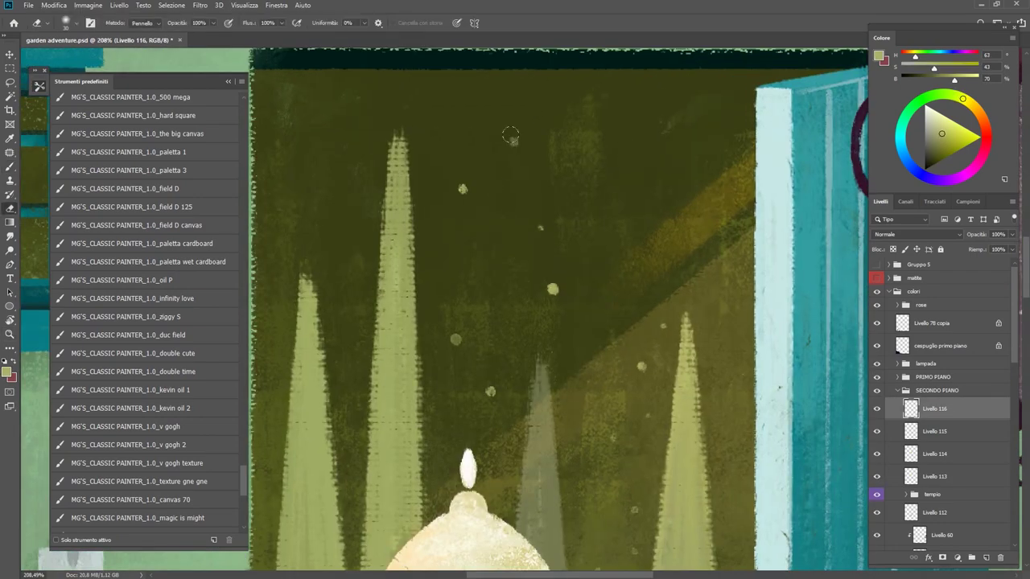
{"action": "scroll", "coordinate": [511, 171], "scroll_direction": "down", "scroll_amount": 5}
{"action": "scroll", "coordinate": [524, 276], "scroll_direction": "up", "scroll_amount": 5}
{"action": "left_click", "coordinate": [538, 257], "text": "alt"}
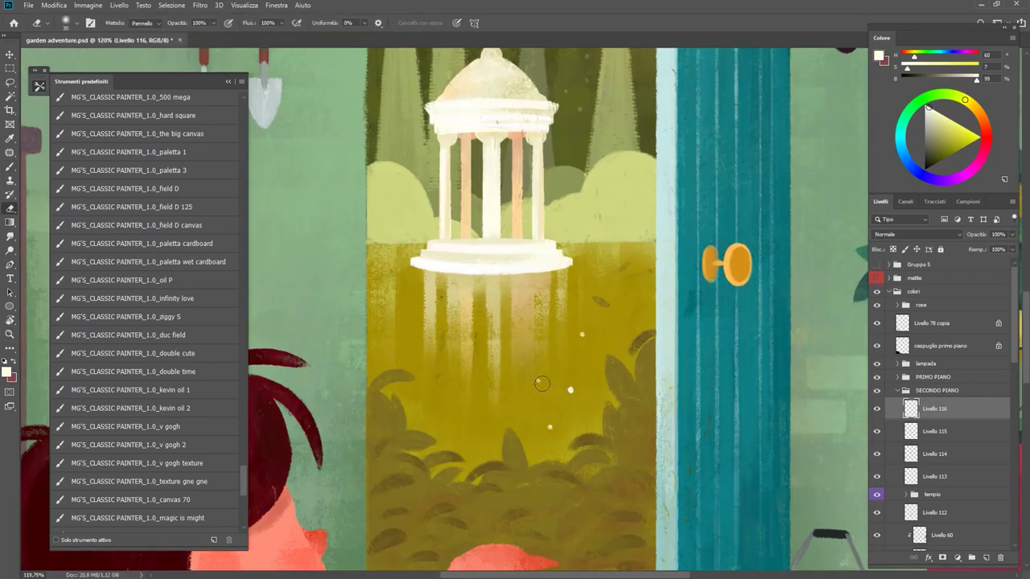
Step: Sample the reflection's yellow and dab four light specks across the yellow reflection
{"action": "scroll", "coordinate": [592, 371], "scroll_direction": "up", "scroll_amount": 1}
{"action": "scroll", "coordinate": [602, 402], "scroll_direction": "up", "scroll_amount": 3}
{"action": "left_click", "coordinate": [602, 401], "text": "alt"}
{"action": "key", "text": "e"}
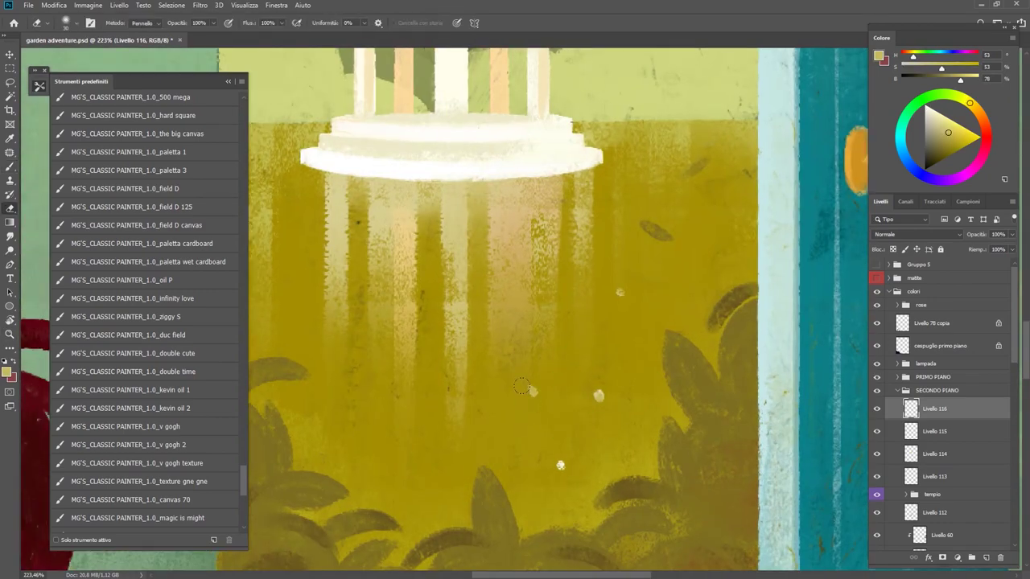
{"action": "left_click", "coordinate": [529, 401]}
{"action": "left_click", "coordinate": [594, 356]}
{"action": "left_click", "coordinate": [598, 395]}
{"action": "left_click", "coordinate": [480, 396]}
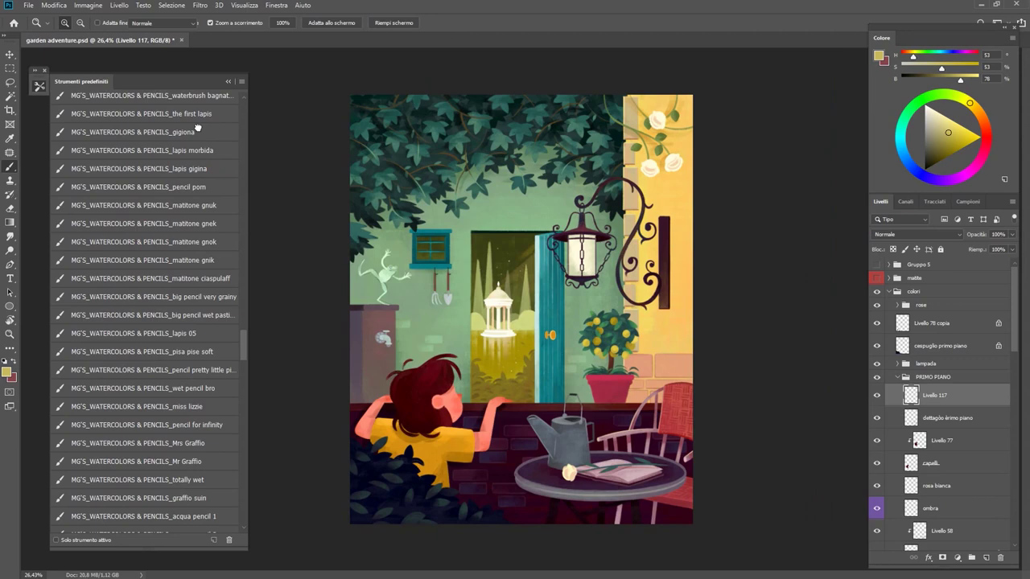
Step: Pick a darker red and brush a curved fold inside the girl's ear
{"action": "left_click", "coordinate": [197, 131]}
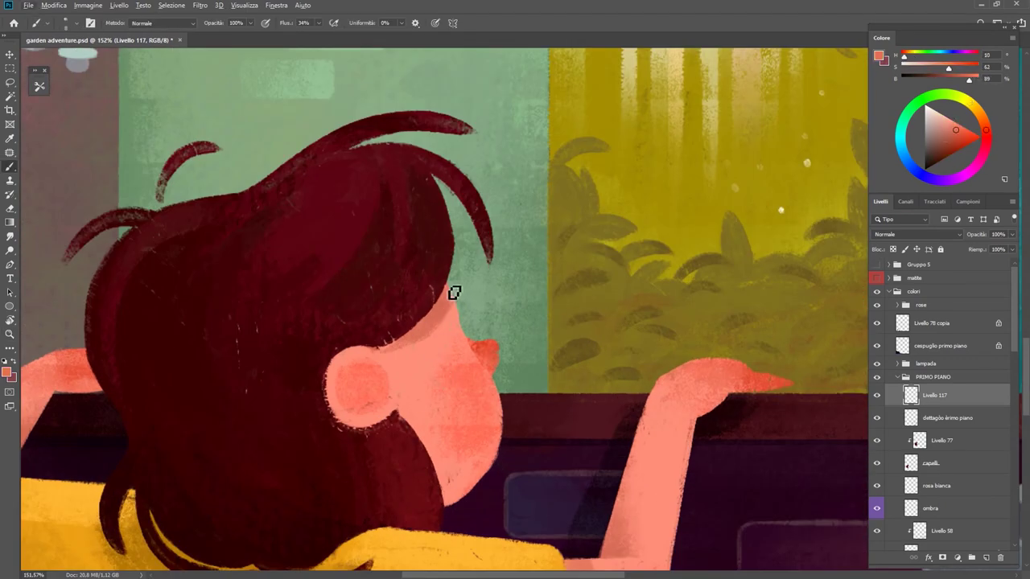
{"action": "left_click_drag", "start_coordinate": [955, 131], "coordinate": [959, 143]}
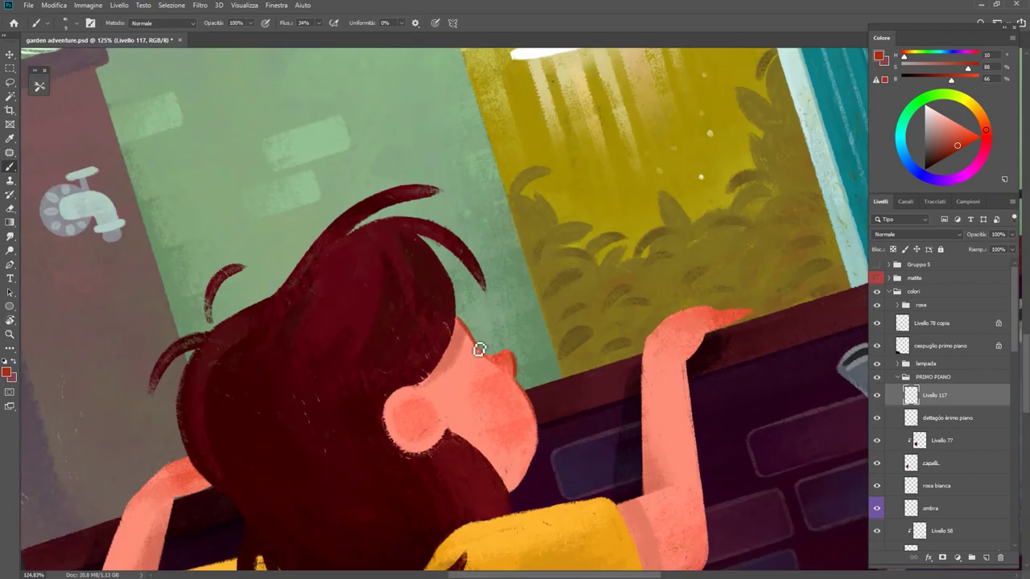
{"action": "scroll", "coordinate": [382, 449], "scroll_direction": "up", "scroll_amount": 5}
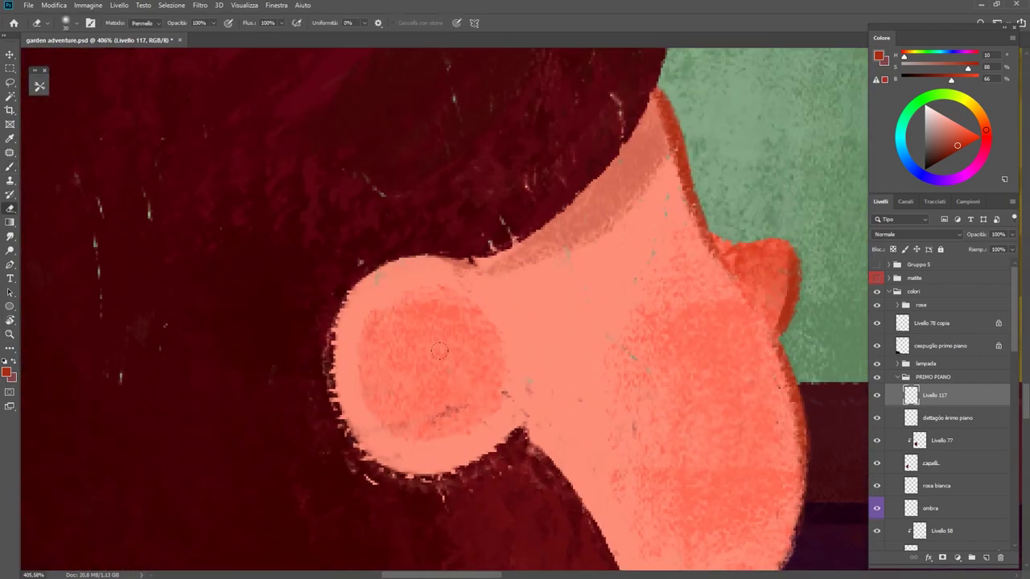
{"action": "left_click_drag", "start_coordinate": [426, 299], "coordinate": [447, 435]}
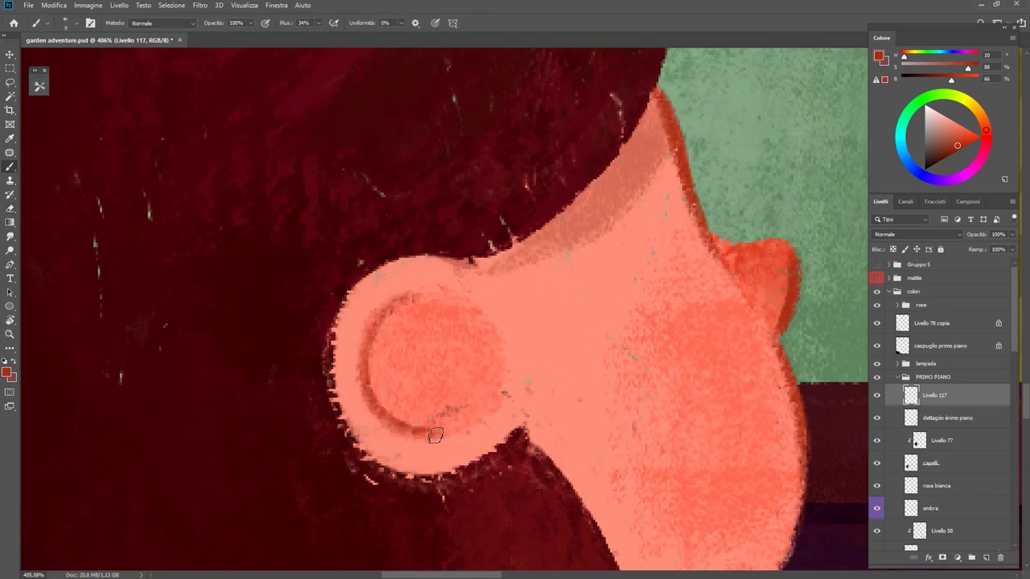
{"action": "scroll", "coordinate": [493, 357], "scroll_direction": "down", "scroll_amount": 3}
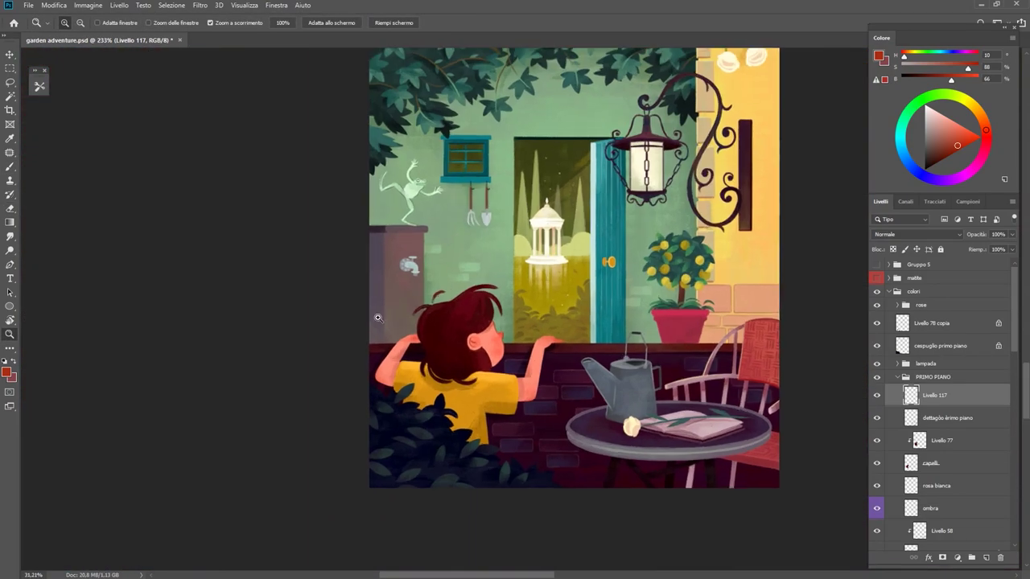
Step: Zoom back in on the ear and sample a lighter red beside it
{"action": "key", "text": "z"}
{"action": "mouse_move", "coordinate": [386, 426]}
{"action": "left_mouse_down"}
{"action": "mouse_move", "coordinate": [381, 360]}
{"action": "mouse_move", "coordinate": [448, 218]}
{"action": "mouse_move", "coordinate": [432, 319]}
{"action": "left_mouse_up"}
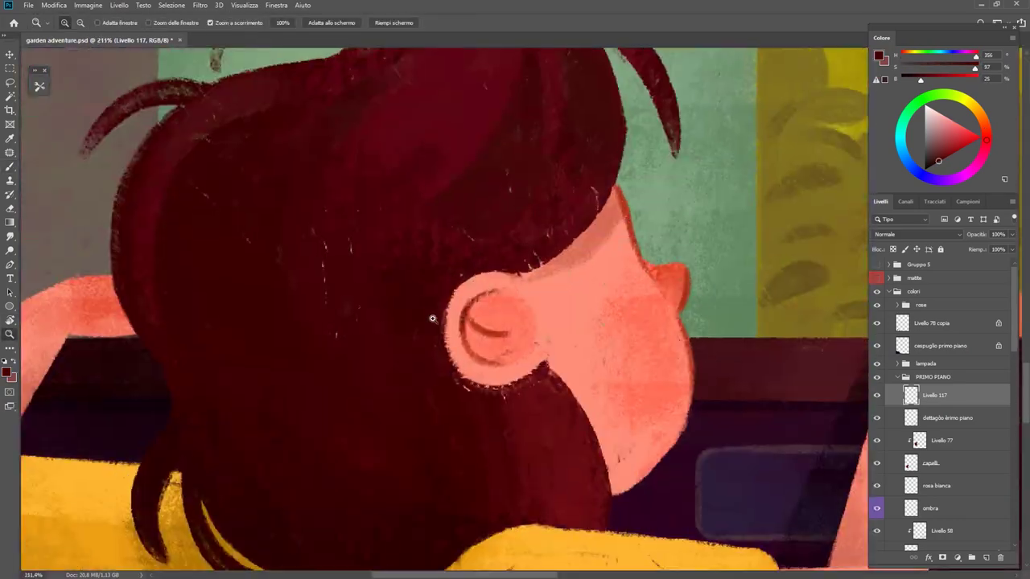
{"action": "key", "text": "b"}
{"action": "left_click", "coordinate": [471, 316], "text": "alt"}
{"action": "left_click", "coordinate": [39, 85]}
Step: Rotate the canvas counter-clockwise and zoom out to frame the girl's left arm
{"action": "left_click_drag", "start_coordinate": [243, 241], "coordinate": [252, 422]}
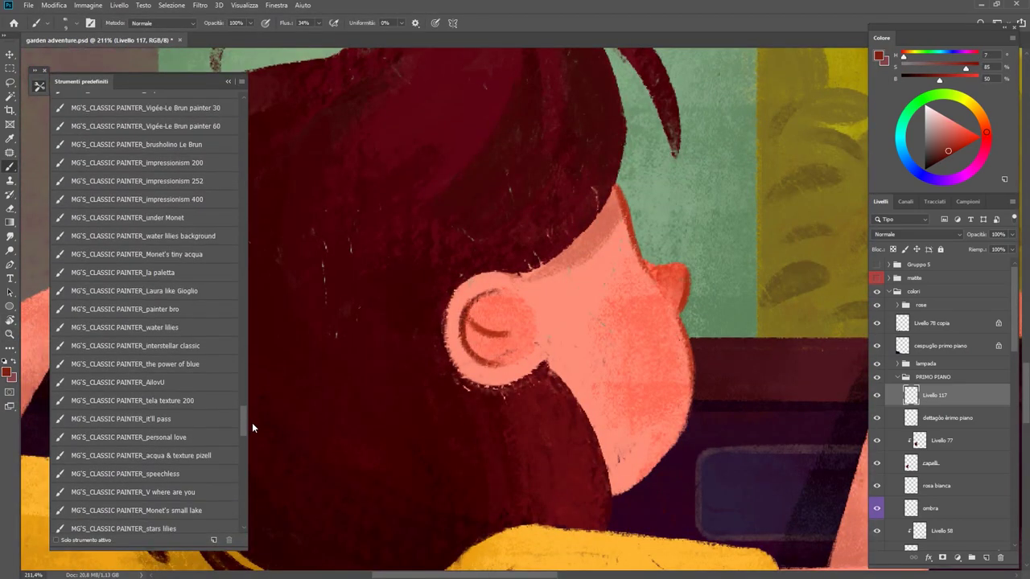
{"action": "key", "text": "r"}
{"action": "mouse_move", "coordinate": [712, 294]}
{"action": "left_mouse_down"}
{"action": "mouse_move", "coordinate": [658, 211]}
{"action": "mouse_move", "coordinate": [726, 329]}
{"action": "left_mouse_up"}
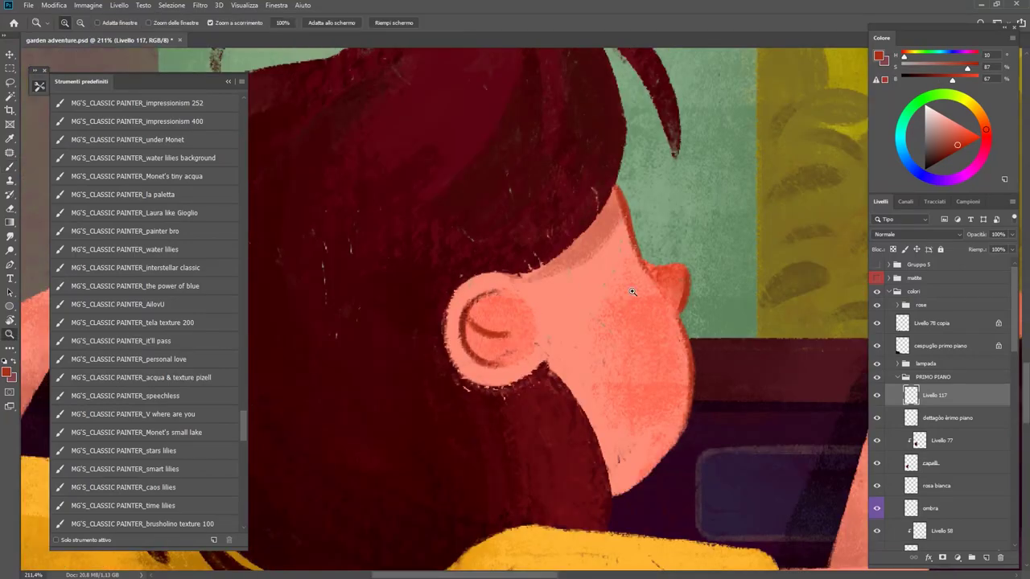
{"action": "key", "text": "z"}
{"action": "mouse_move", "coordinate": [523, 297]}
{"action": "left_mouse_down"}
{"action": "mouse_move", "coordinate": [368, 297]}
{"action": "mouse_move", "coordinate": [364, 355]}
{"action": "mouse_move", "coordinate": [290, 355]}
{"action": "mouse_move", "coordinate": [418, 354]}
{"action": "mouse_move", "coordinate": [434, 370]}
{"action": "left_mouse_up"}
{"action": "key", "text": "b"}
{"action": "key", "text": "z"}
{"action": "scroll", "coordinate": [233, 403], "scroll_direction": "down", "scroll_amount": 5}
{"action": "key", "text": "b"}
Step: Paint a dark red crease on the left forearm and save garden adventure.psd
{"action": "left_click_drag", "start_coordinate": [383, 338], "coordinate": [375, 343]}
{"action": "key", "text": "e"}
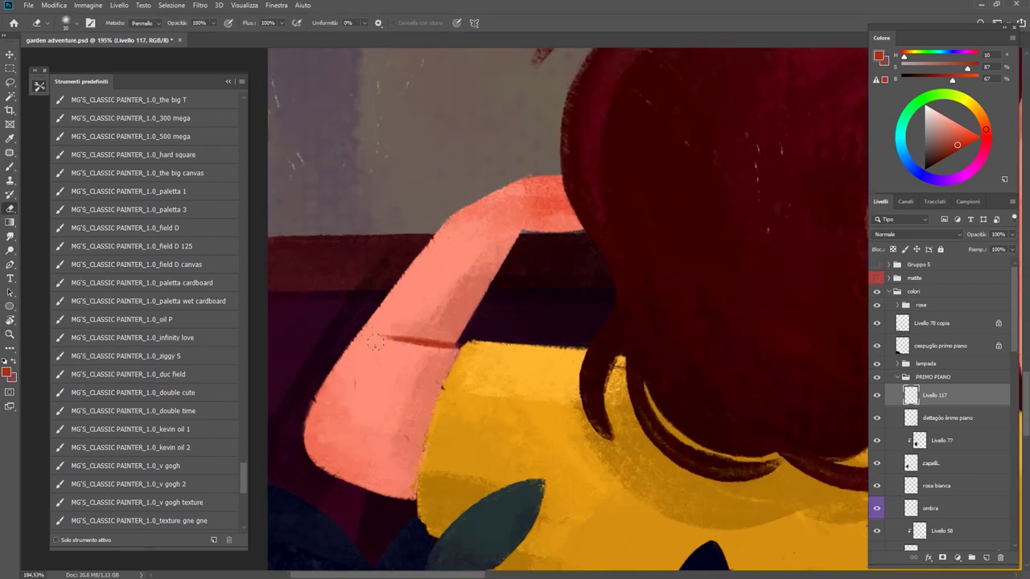
{"action": "key", "text": "b"}
{"action": "mouse_move", "coordinate": [853, 386]}
{"action": "left_mouse_down"}
{"action": "mouse_move", "coordinate": [714, 310]}
{"action": "mouse_move", "coordinate": [668, 267]}
{"action": "left_mouse_up"}
{"action": "key", "text": "z"}
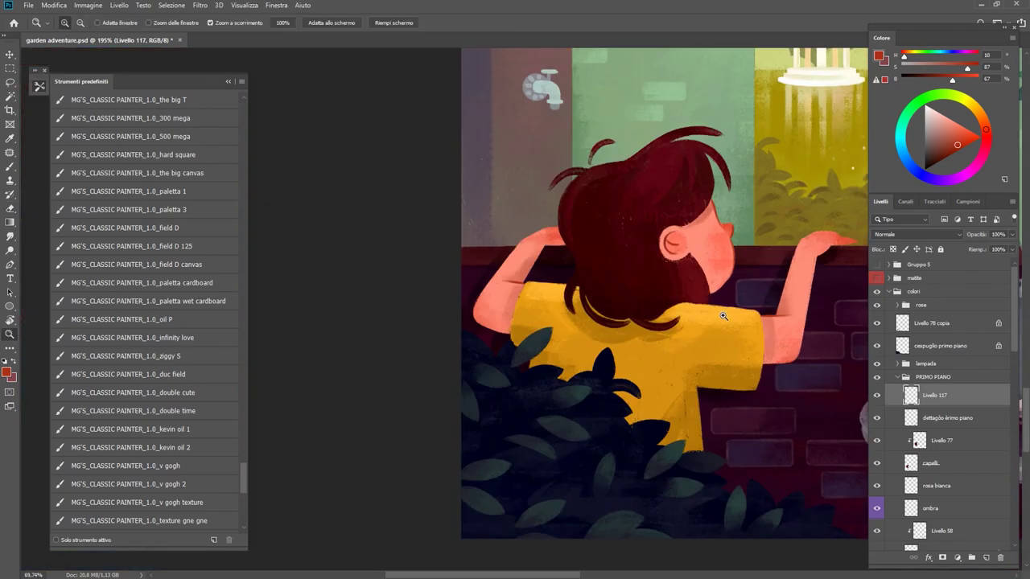
{"action": "key", "text": "ctrl+s"}
Step: Sample a pink skin tone for the ear's highlight rim
{"action": "scroll", "coordinate": [668, 267], "scroll_direction": "up", "scroll_amount": 5}
{"action": "key", "text": "b"}
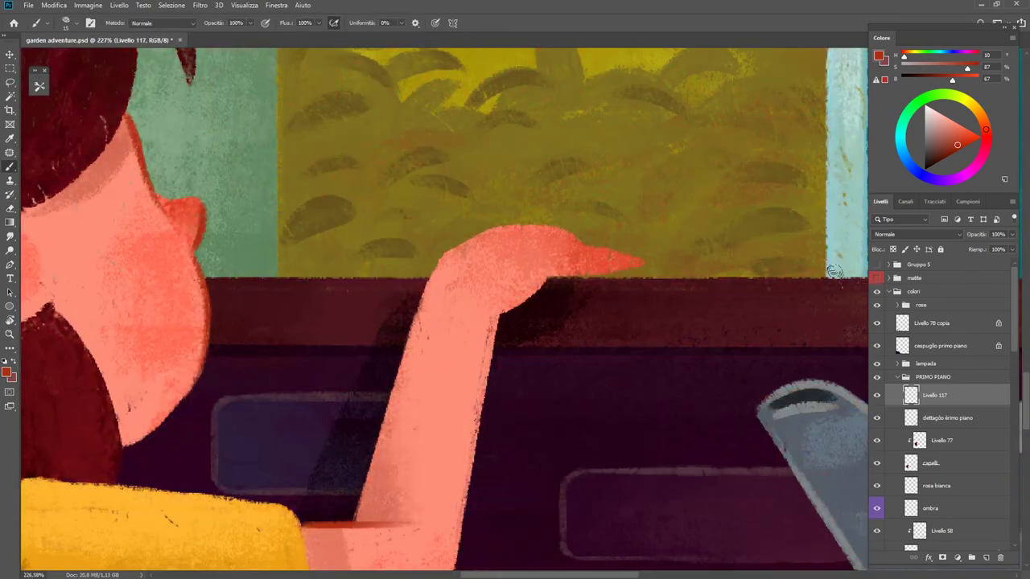
{"action": "scroll", "coordinate": [548, 240], "scroll_direction": "down", "scroll_amount": 5}
{"action": "scroll", "coordinate": [454, 297], "scroll_direction": "up", "scroll_amount": 2}
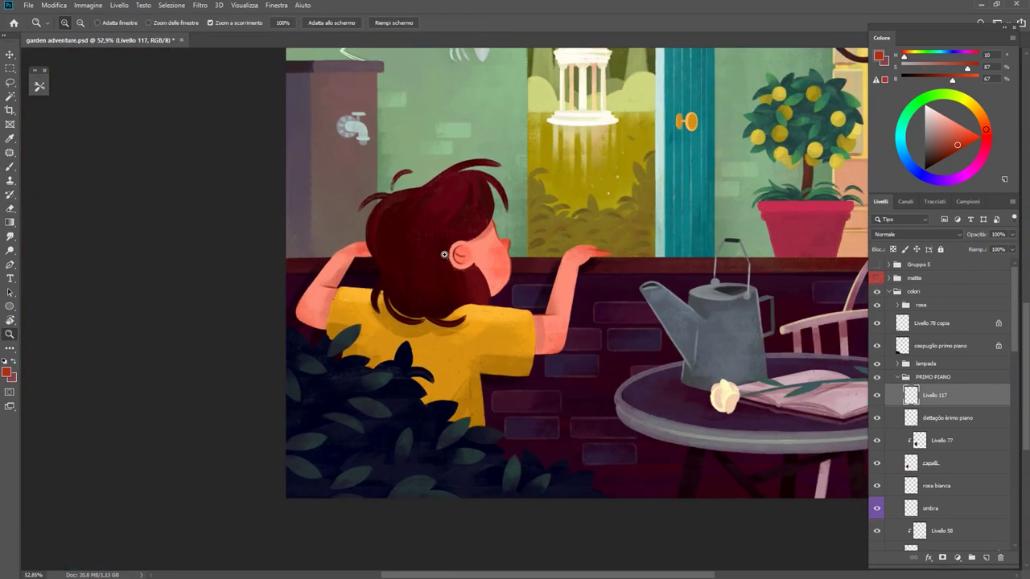
{"action": "scroll", "coordinate": [453, 297], "scroll_direction": "up", "scroll_amount": 2}
{"action": "left_click", "coordinate": [454, 297], "text": "alt"}
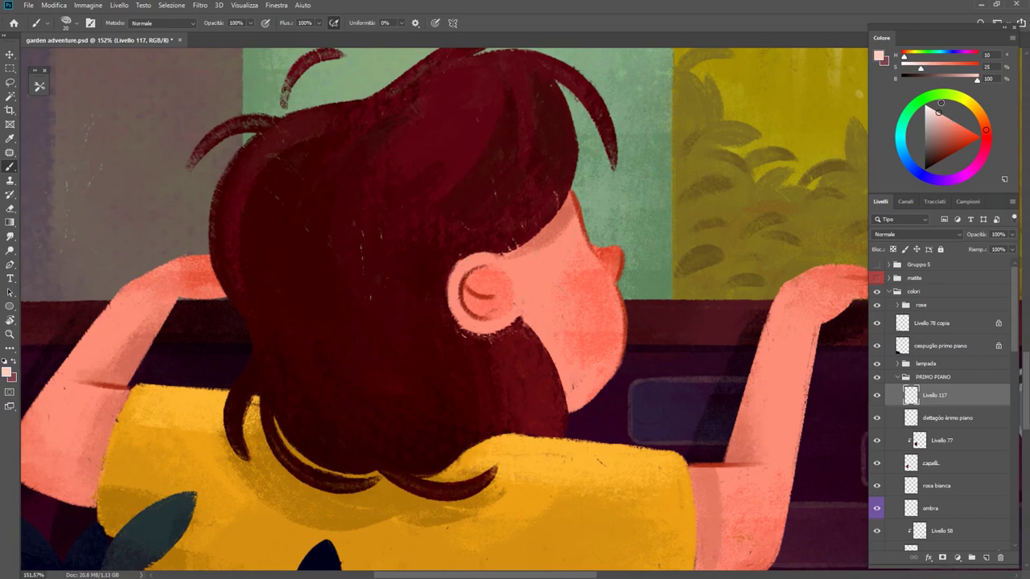
Step: Rotate the canvas around the head, return it near upright, and sample dark red
{"action": "scroll", "coordinate": [474, 329], "scroll_direction": "down", "scroll_amount": 5}
{"action": "scroll", "coordinate": [474, 330], "scroll_direction": "up", "scroll_amount": 2}
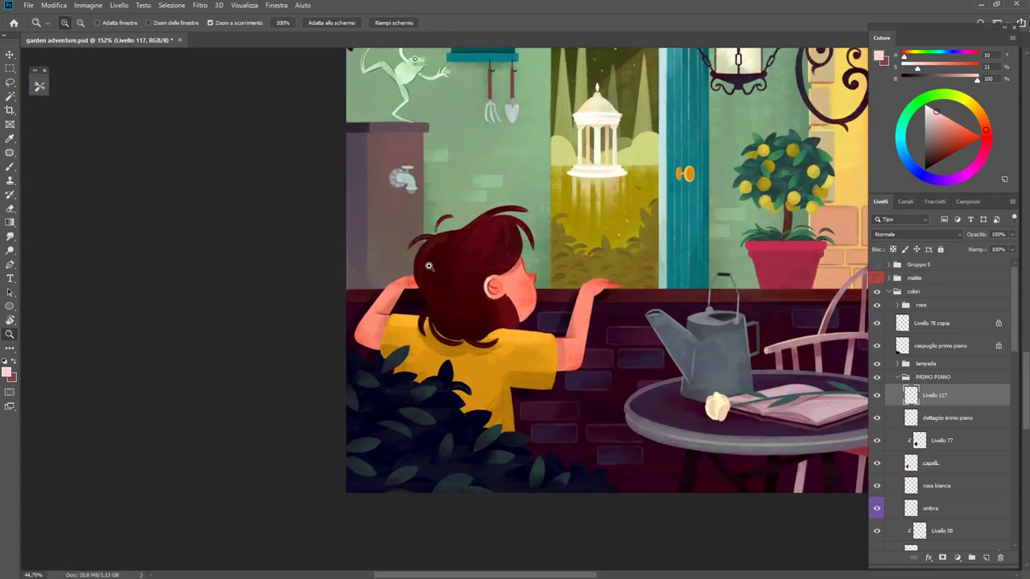
{"action": "scroll", "coordinate": [451, 345], "scroll_direction": "up", "scroll_amount": 3}
{"action": "left_click_drag", "start_coordinate": [450, 344], "coordinate": [555, 298]}
{"action": "left_click_drag", "start_coordinate": [585, 346], "coordinate": [477, 324]}
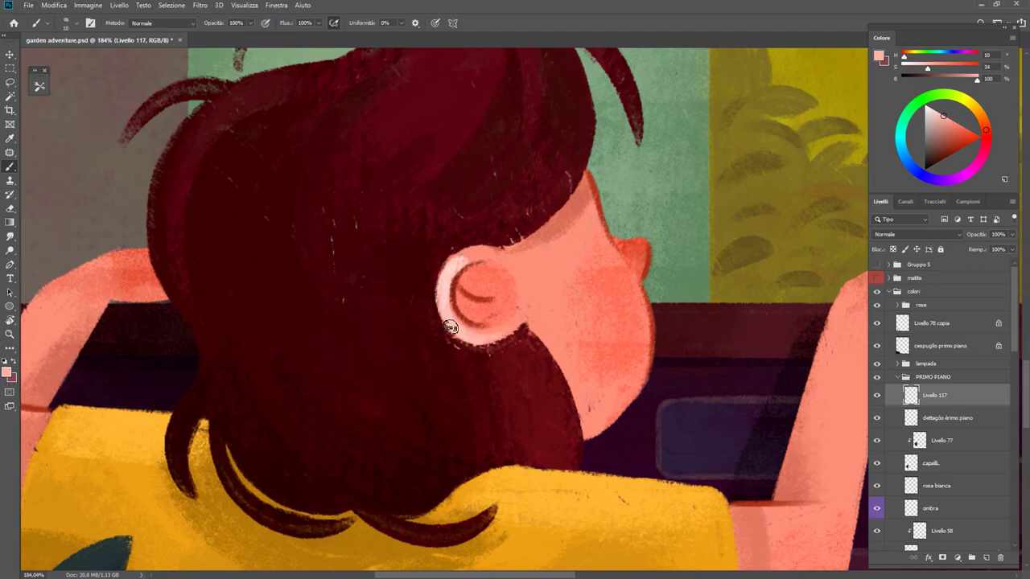
{"action": "left_click", "coordinate": [471, 306], "text": "alt"}
{"action": "scroll", "coordinate": [471, 306], "scroll_direction": "down", "scroll_amount": 5}
{"action": "scroll", "coordinate": [426, 356], "scroll_direction": "up", "scroll_amount": 2}
Step: Sample the arm's salmon skin tone to soften the crease
{"action": "scroll", "coordinate": [413, 399], "scroll_direction": "up", "scroll_amount": 2}
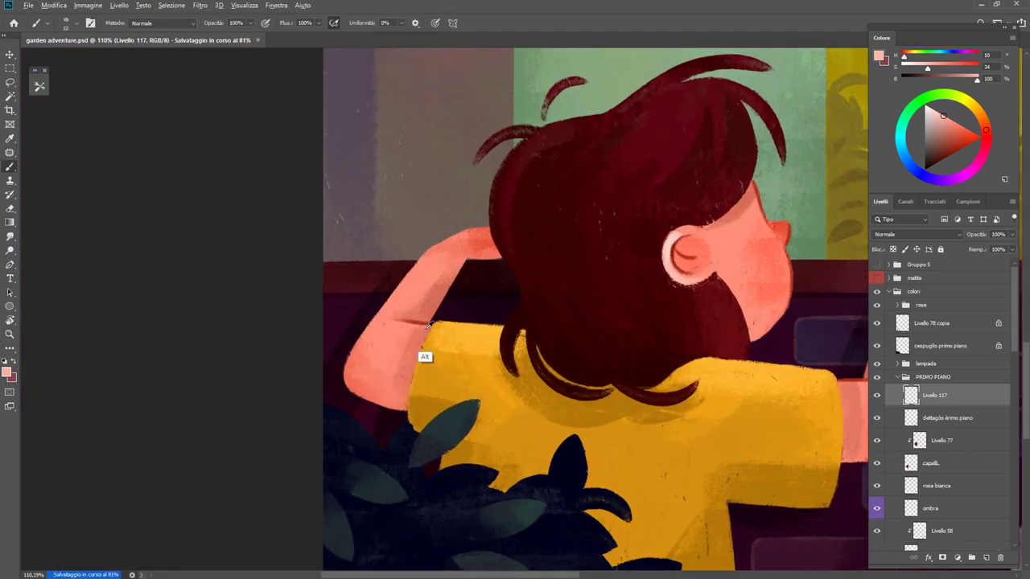
{"action": "left_click", "coordinate": [414, 370], "text": "alt"}
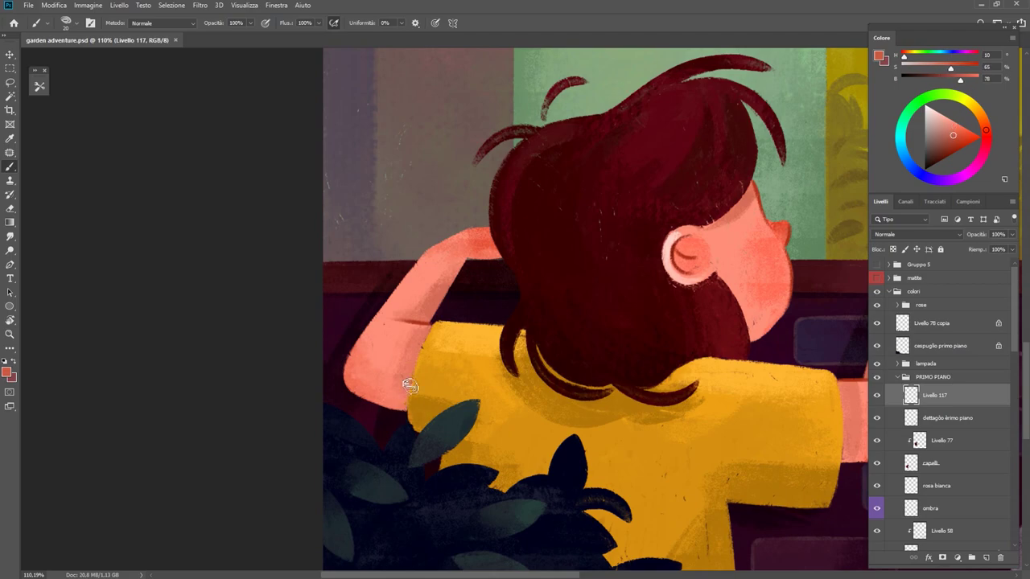
{"action": "scroll", "coordinate": [410, 386], "scroll_direction": "up", "scroll_amount": 3}
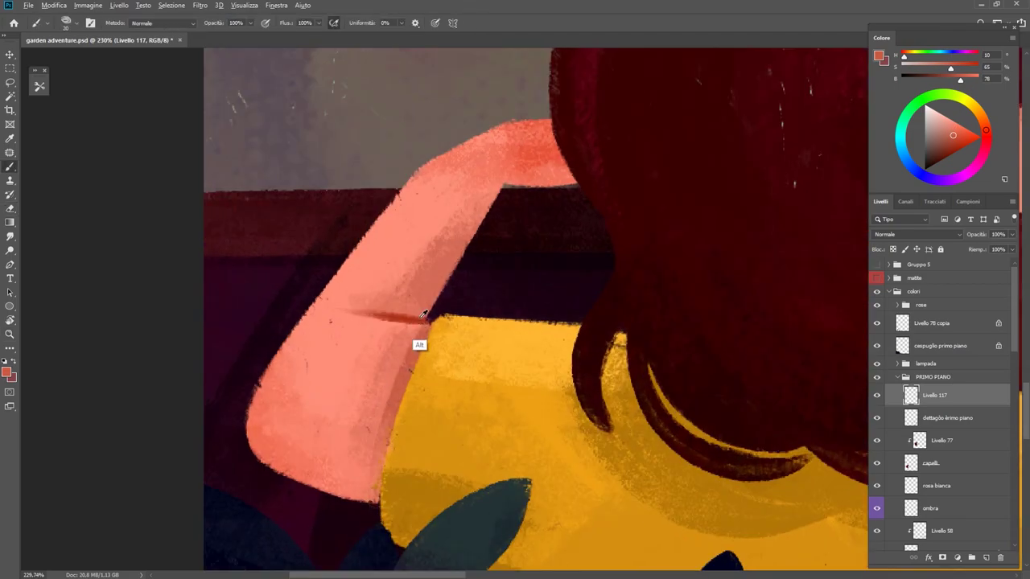
{"action": "scroll", "coordinate": [374, 463], "scroll_direction": "down", "scroll_amount": 3}
{"action": "scroll", "coordinate": [374, 463], "scroll_direction": "down", "scroll_amount": 3}
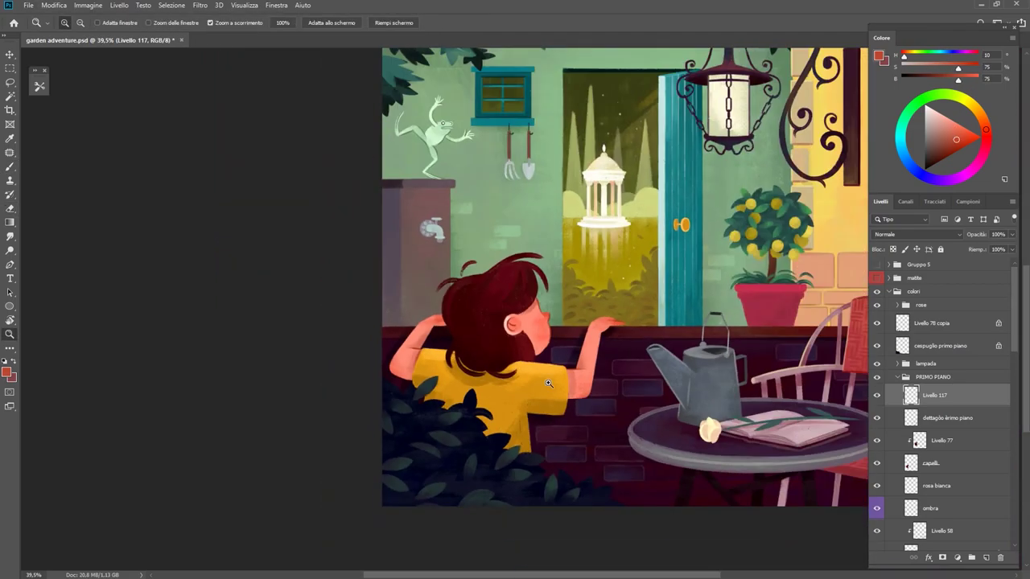
{"action": "scroll", "coordinate": [580, 336], "scroll_direction": "up", "scroll_amount": 5}
Step: Rotate the canvas a quarter turn and zoom in on the girl's head
{"action": "key", "text": "r"}
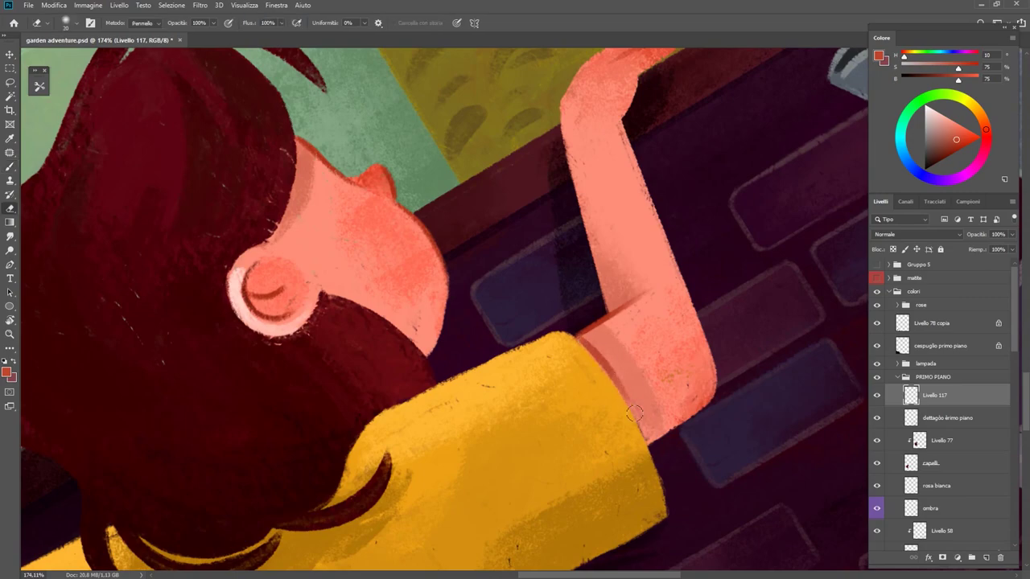
{"action": "scroll", "coordinate": [579, 337], "scroll_direction": "up", "scroll_amount": 3}
{"action": "left_click_drag", "start_coordinate": [579, 336], "coordinate": [613, 201]}
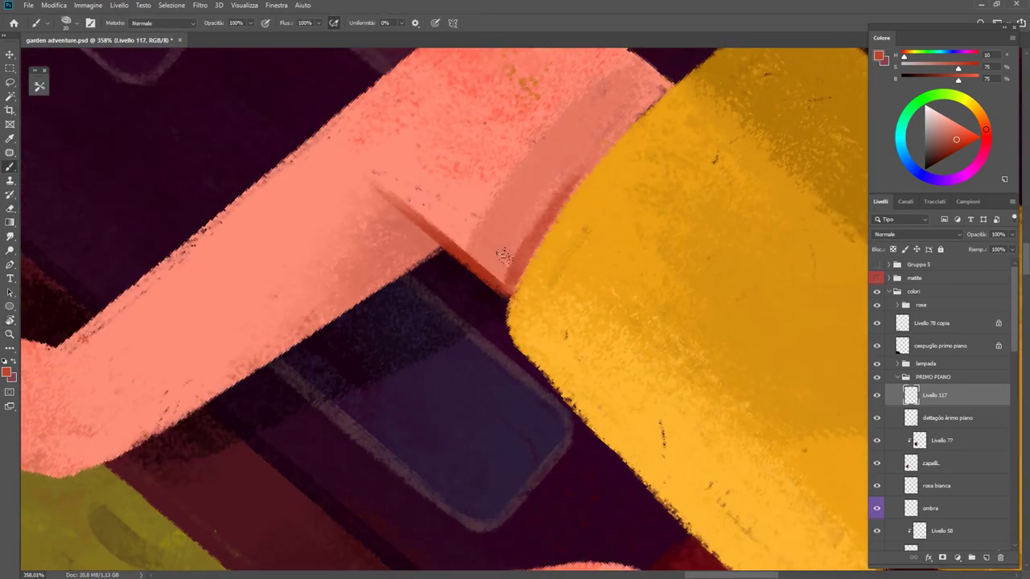
{"action": "key", "text": "z"}
{"action": "left_click_drag", "start_coordinate": [503, 255], "coordinate": [439, 257]}
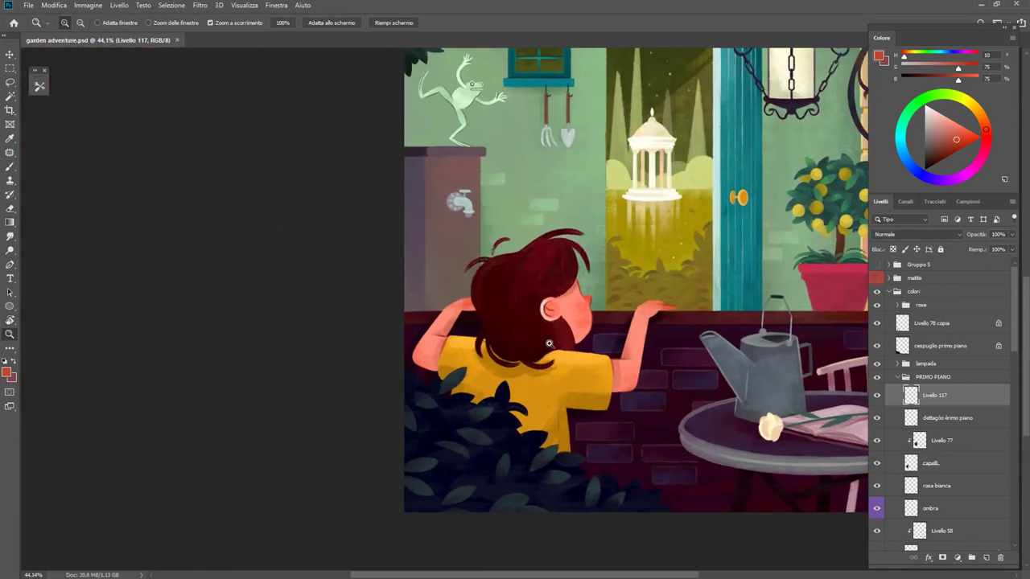
{"action": "left_click_drag", "start_coordinate": [587, 262], "coordinate": [636, 262]}
Step: Sample the dark hair colour for highlight strands and zoom out to review
{"action": "key", "text": "b"}
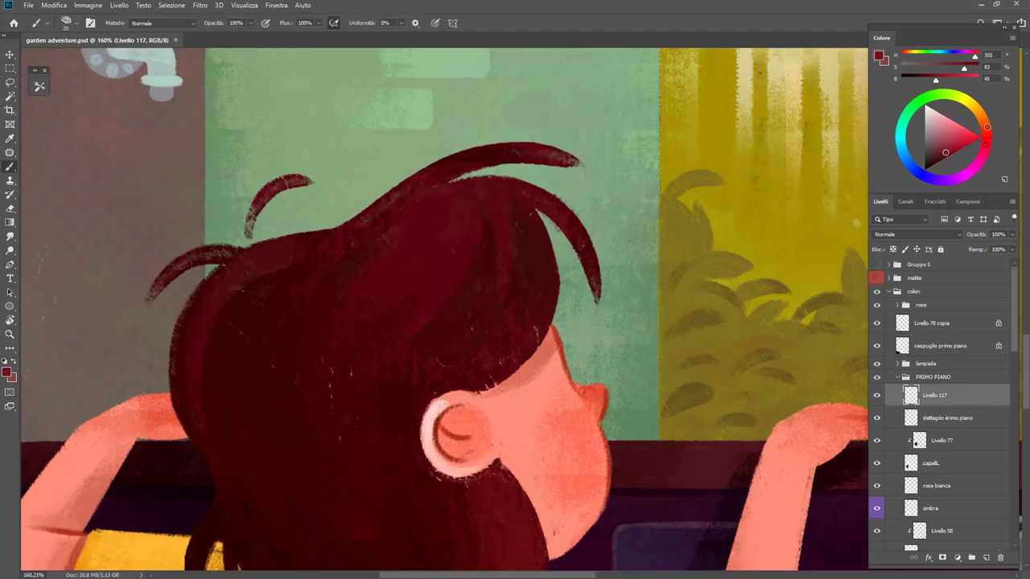
{"action": "left_click", "coordinate": [473, 236], "text": "alt"}
{"action": "key", "text": "z"}
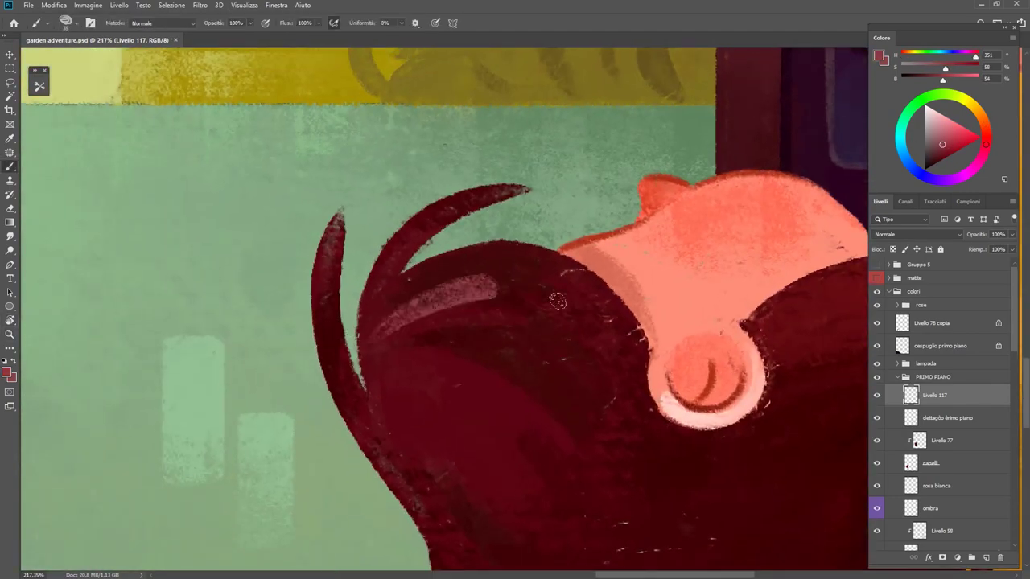
{"action": "mouse_move", "coordinate": [490, 273]}
{"action": "left_mouse_down"}
{"action": "mouse_move", "coordinate": [406, 270]}
{"action": "mouse_move", "coordinate": [432, 311]}
{"action": "left_mouse_up"}
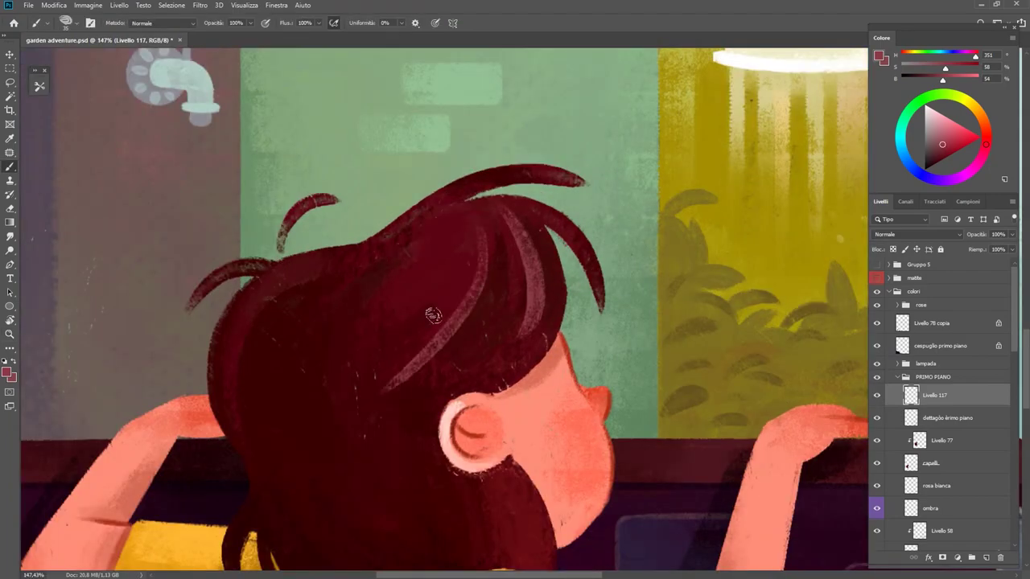
{"action": "key", "text": "b"}
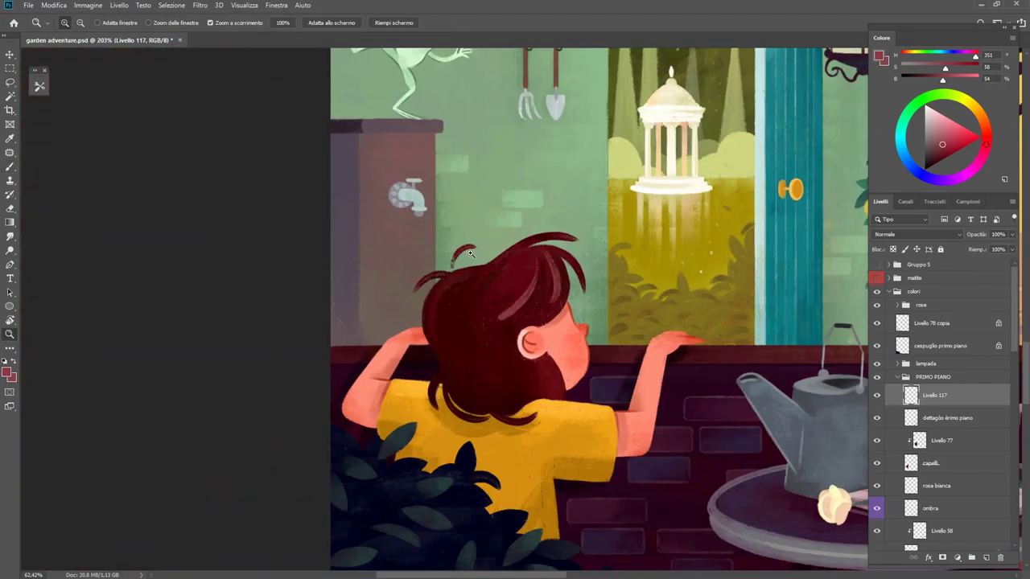